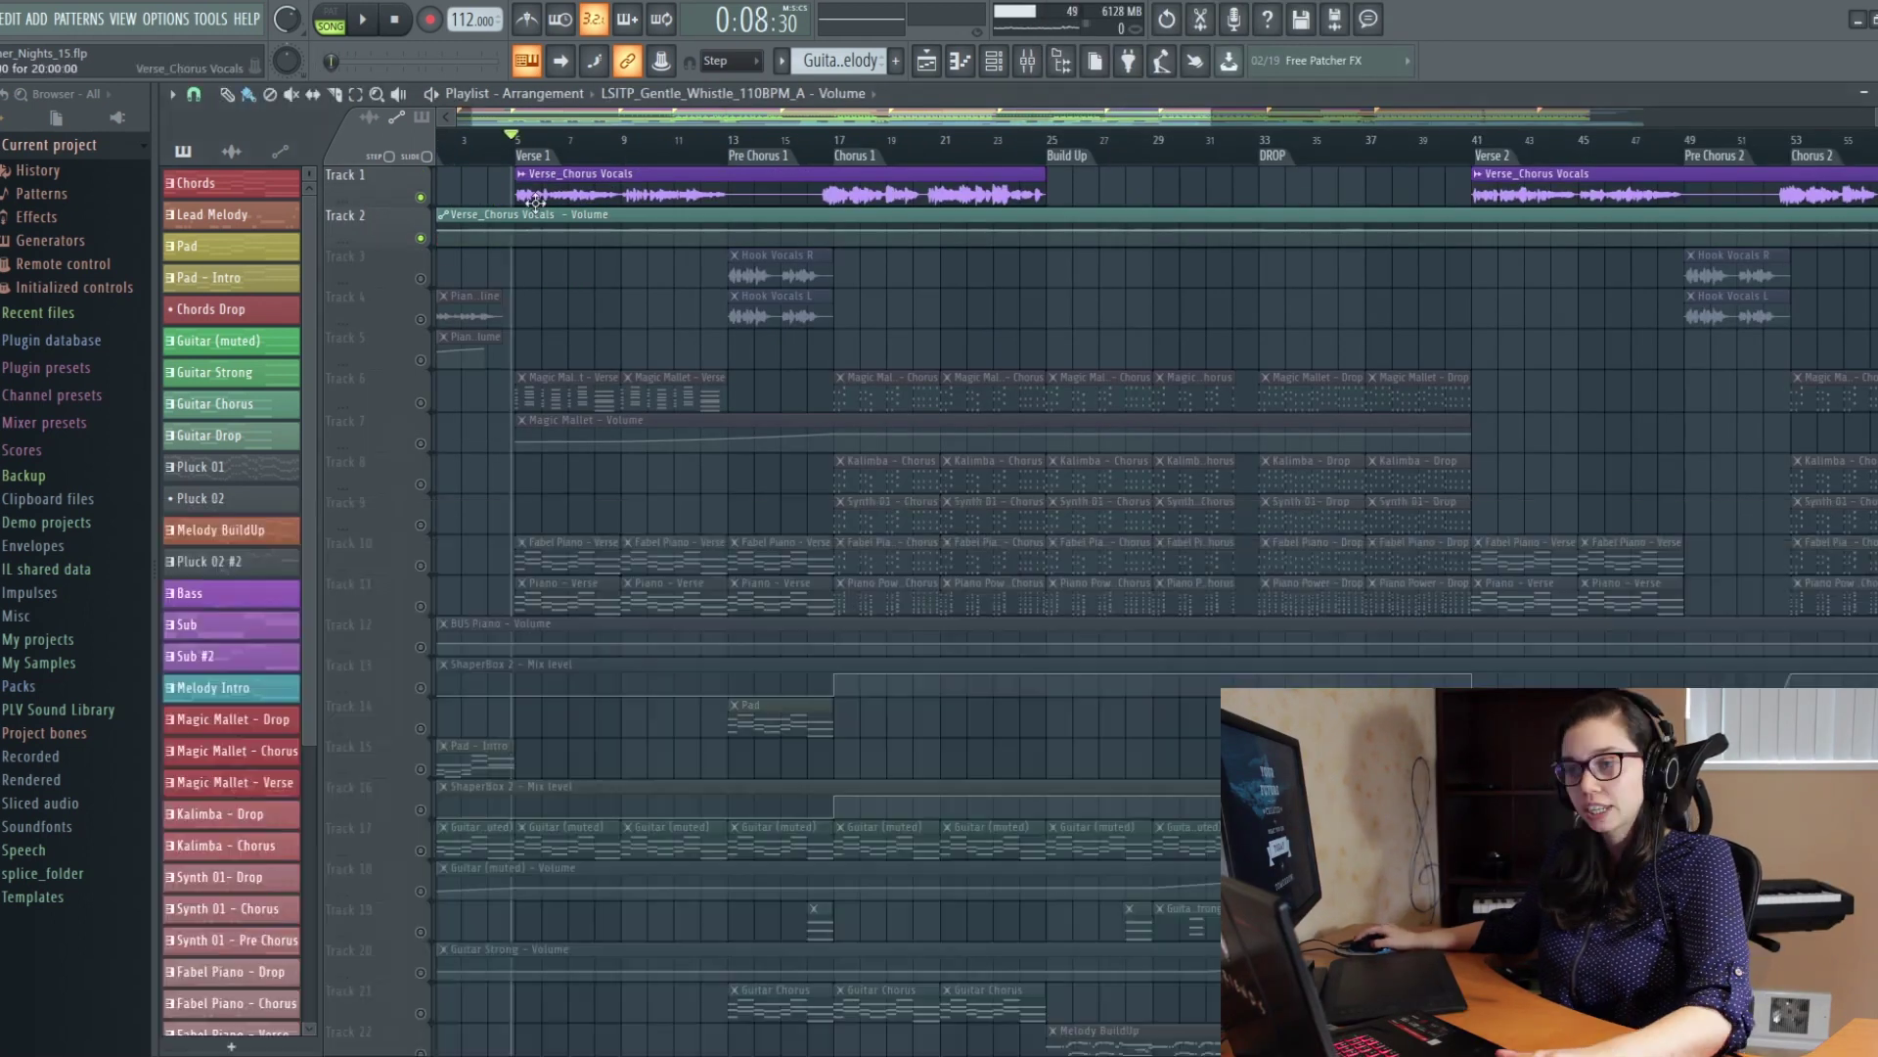
# Step: Inspect Fruity Limiter and Fruity parametric EQ 2 on the Verse_Chorus Vocals mixer track, and listen to the vocals from just before Chorus 1
pyautogui.scroll(3, 564, 245)
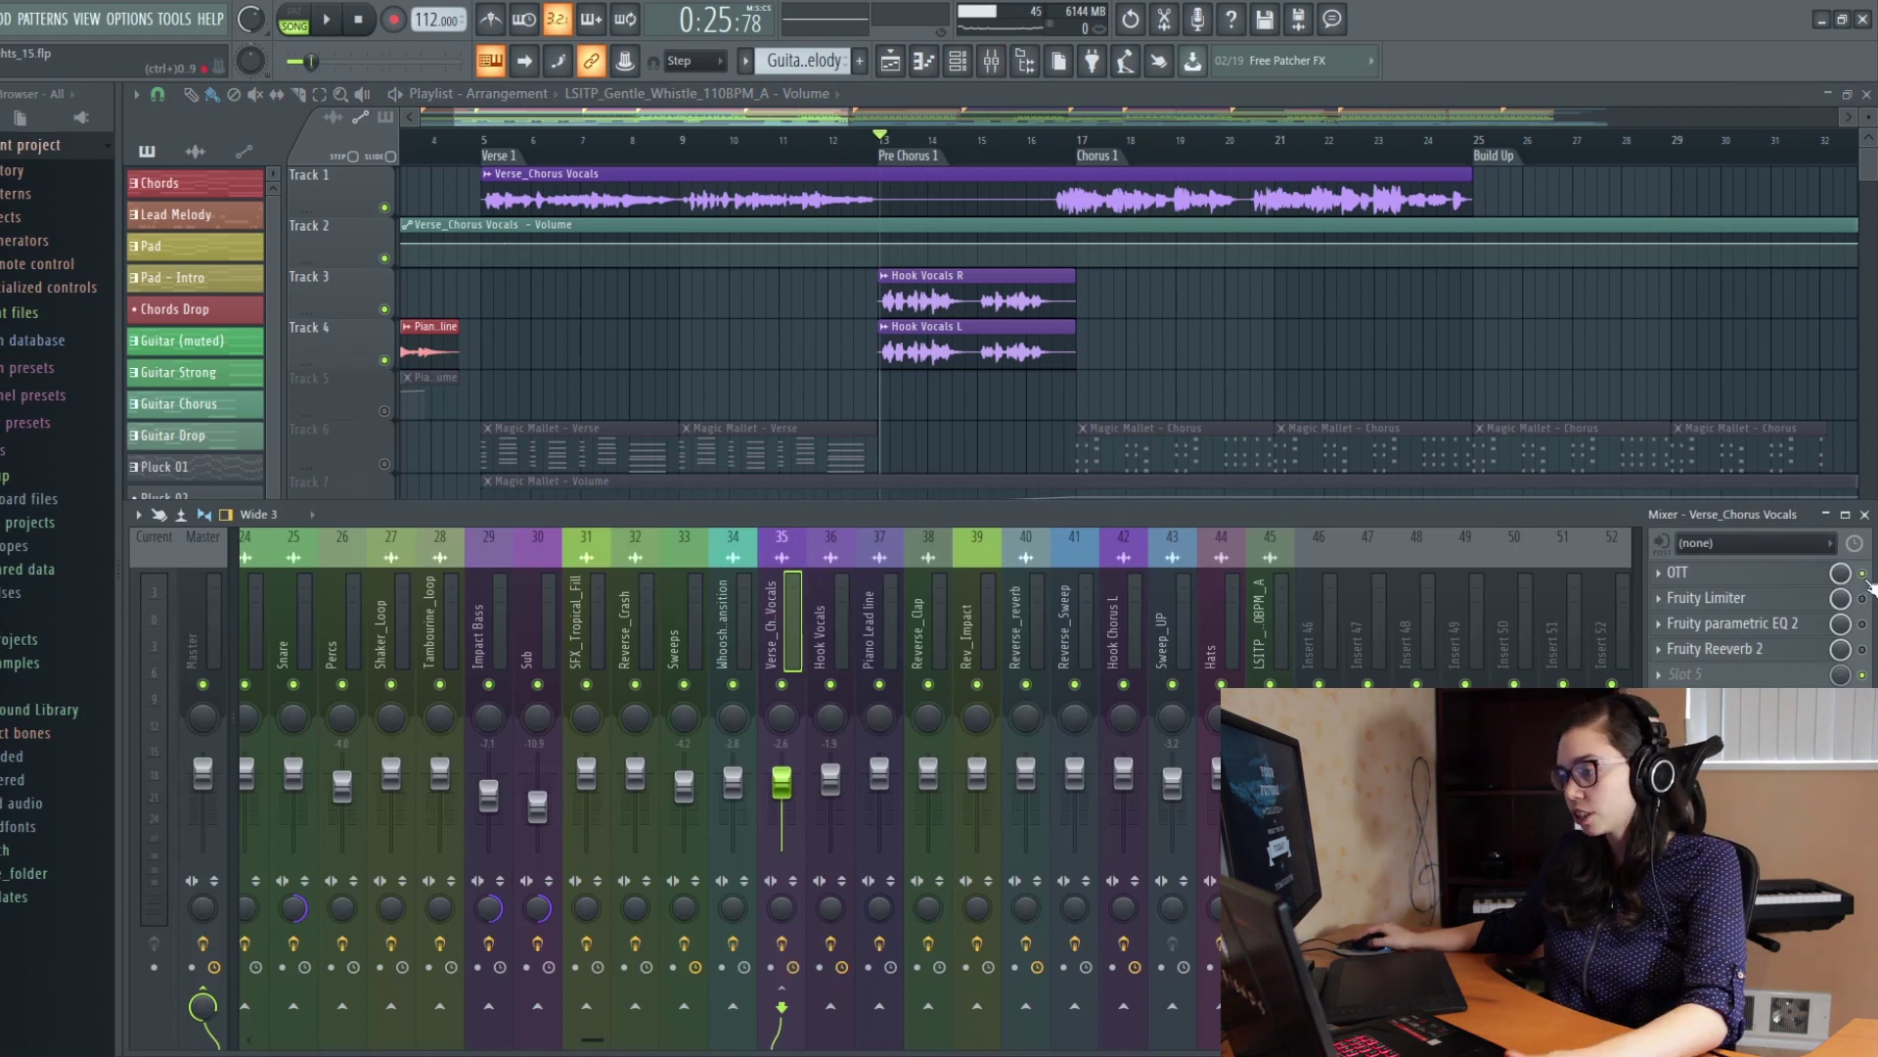
pyautogui.click(1831, 600)
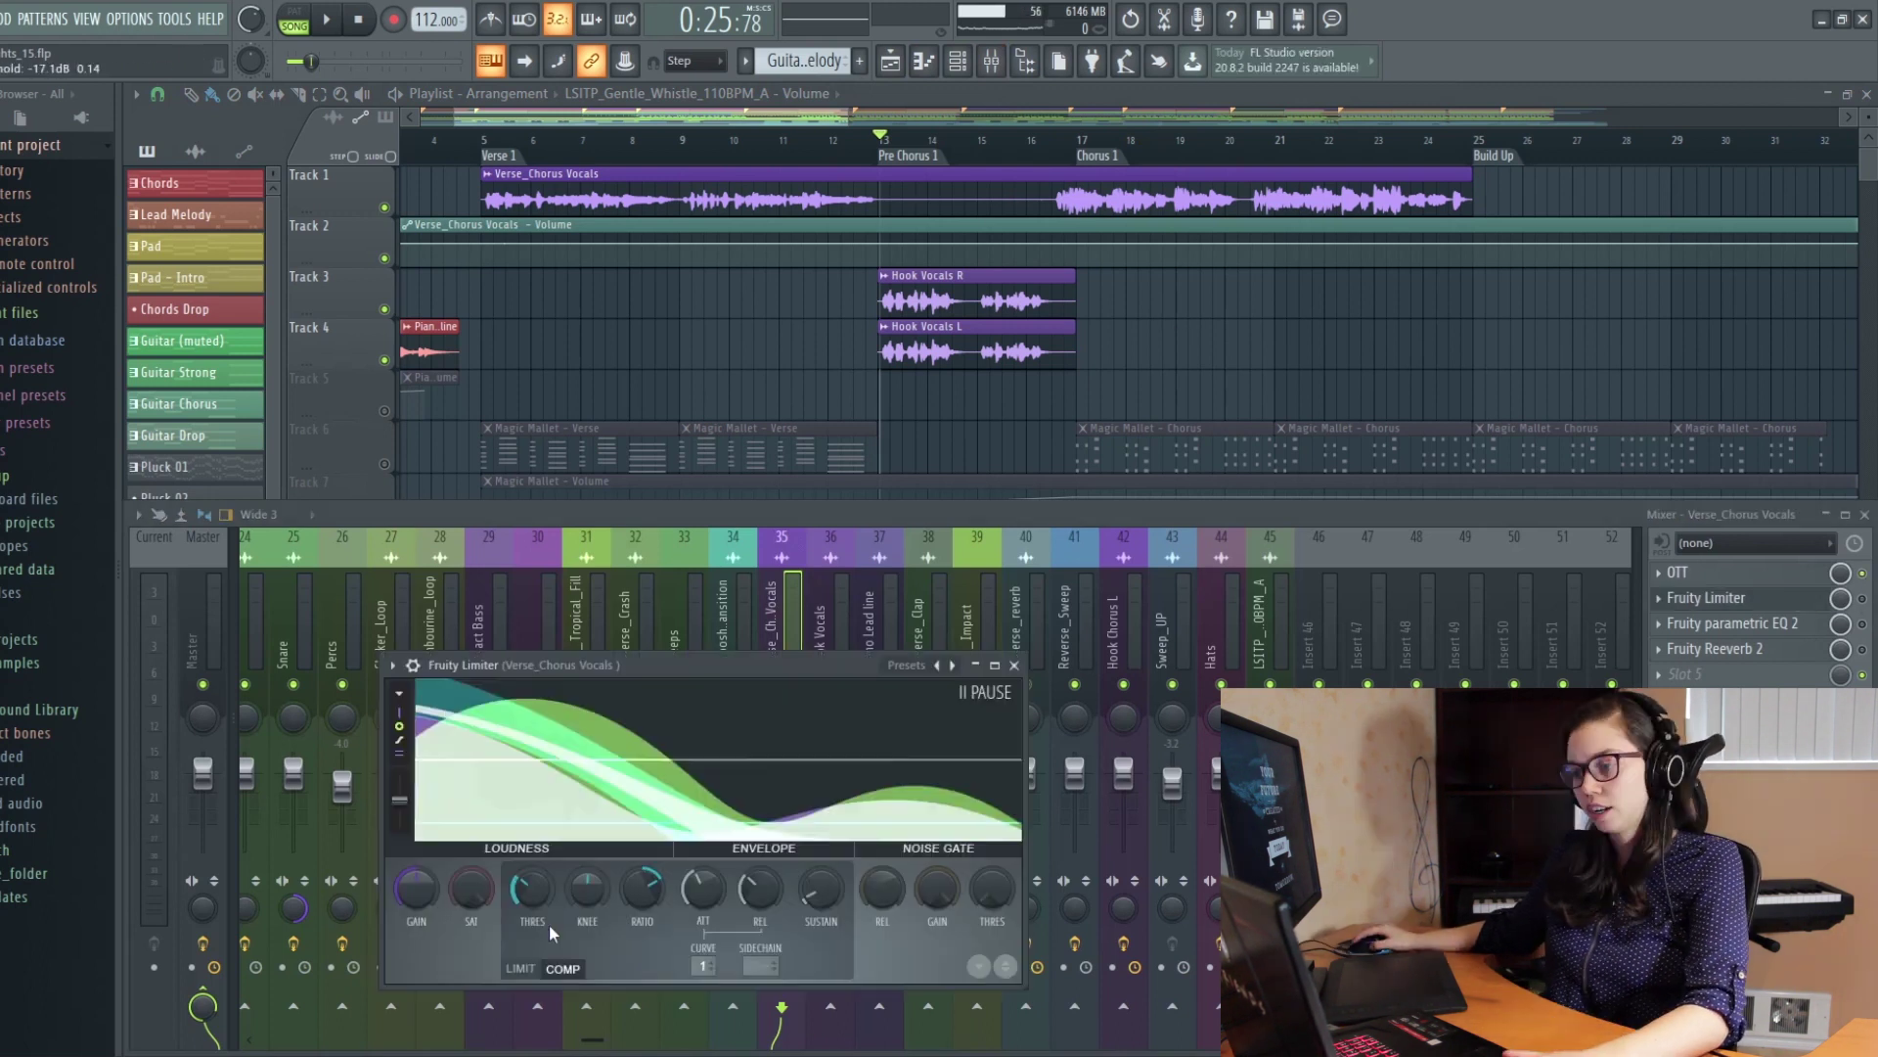
pyautogui.click(1015, 665)
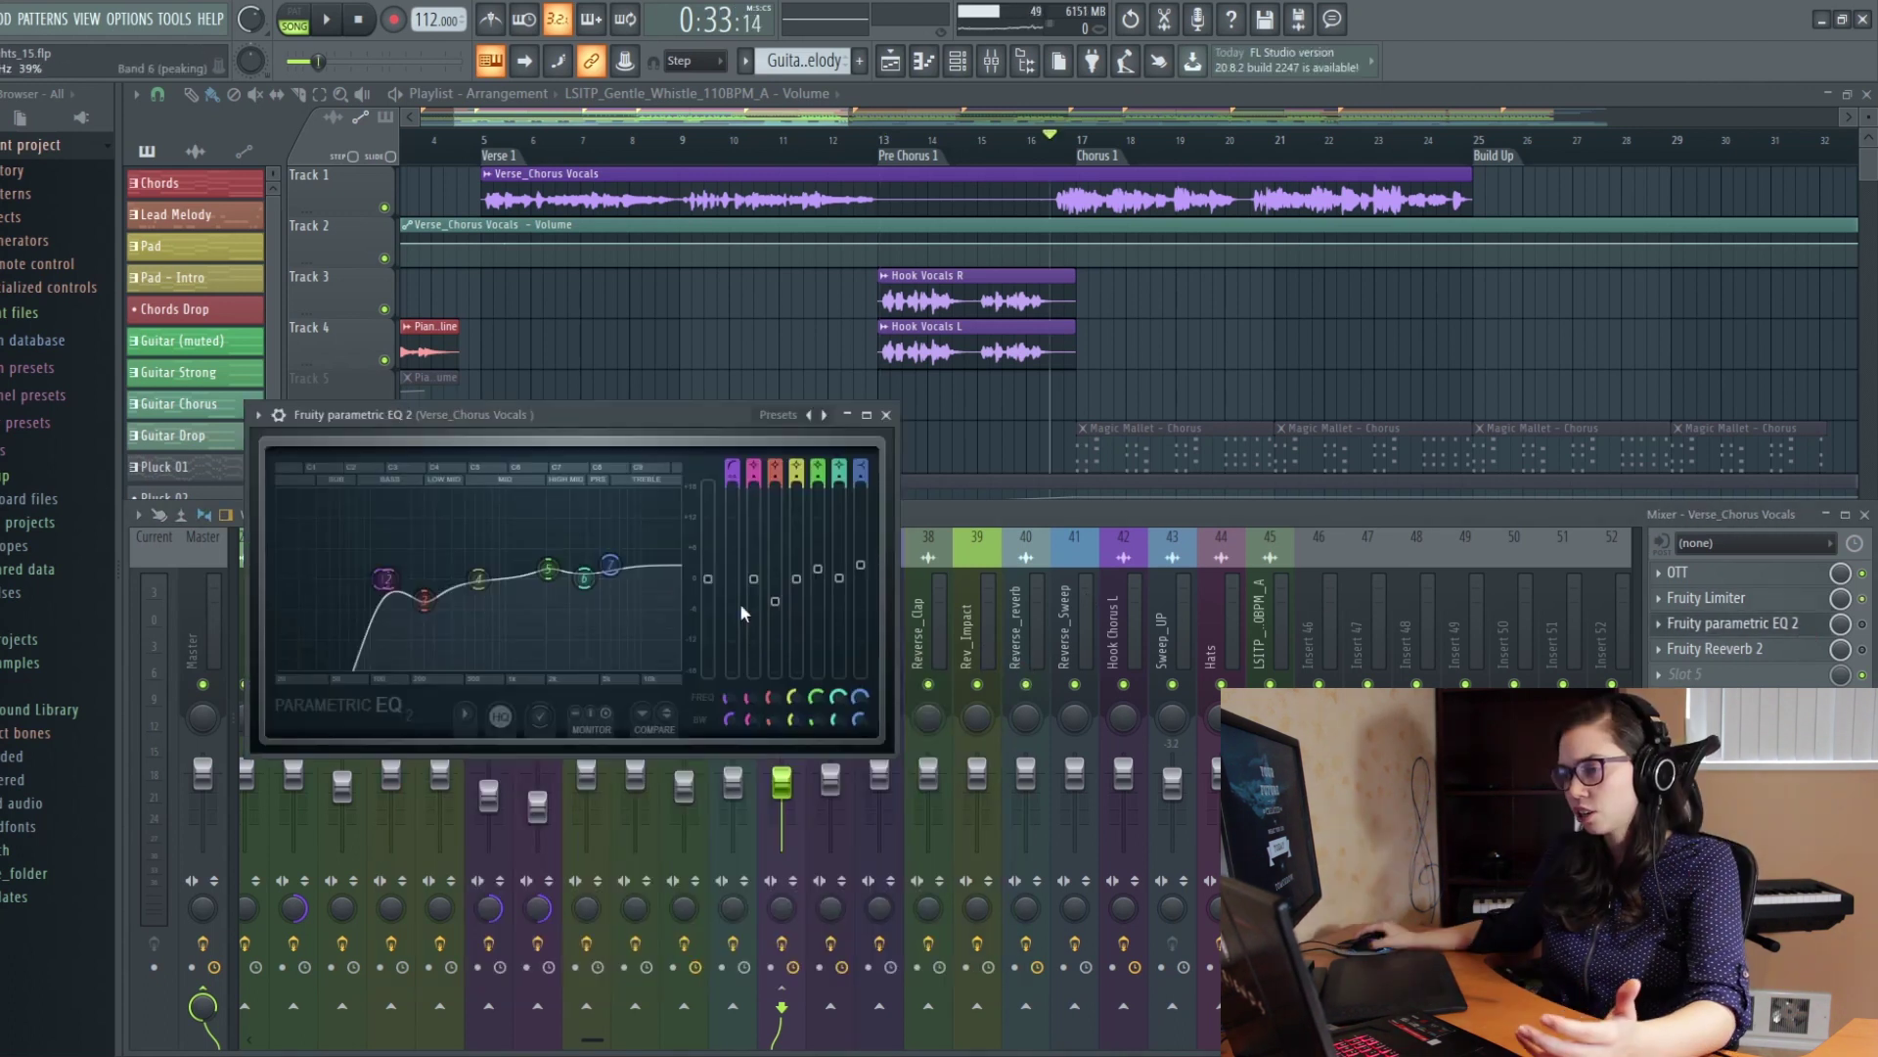
pyautogui.press('Escape')
pyautogui.press('space')
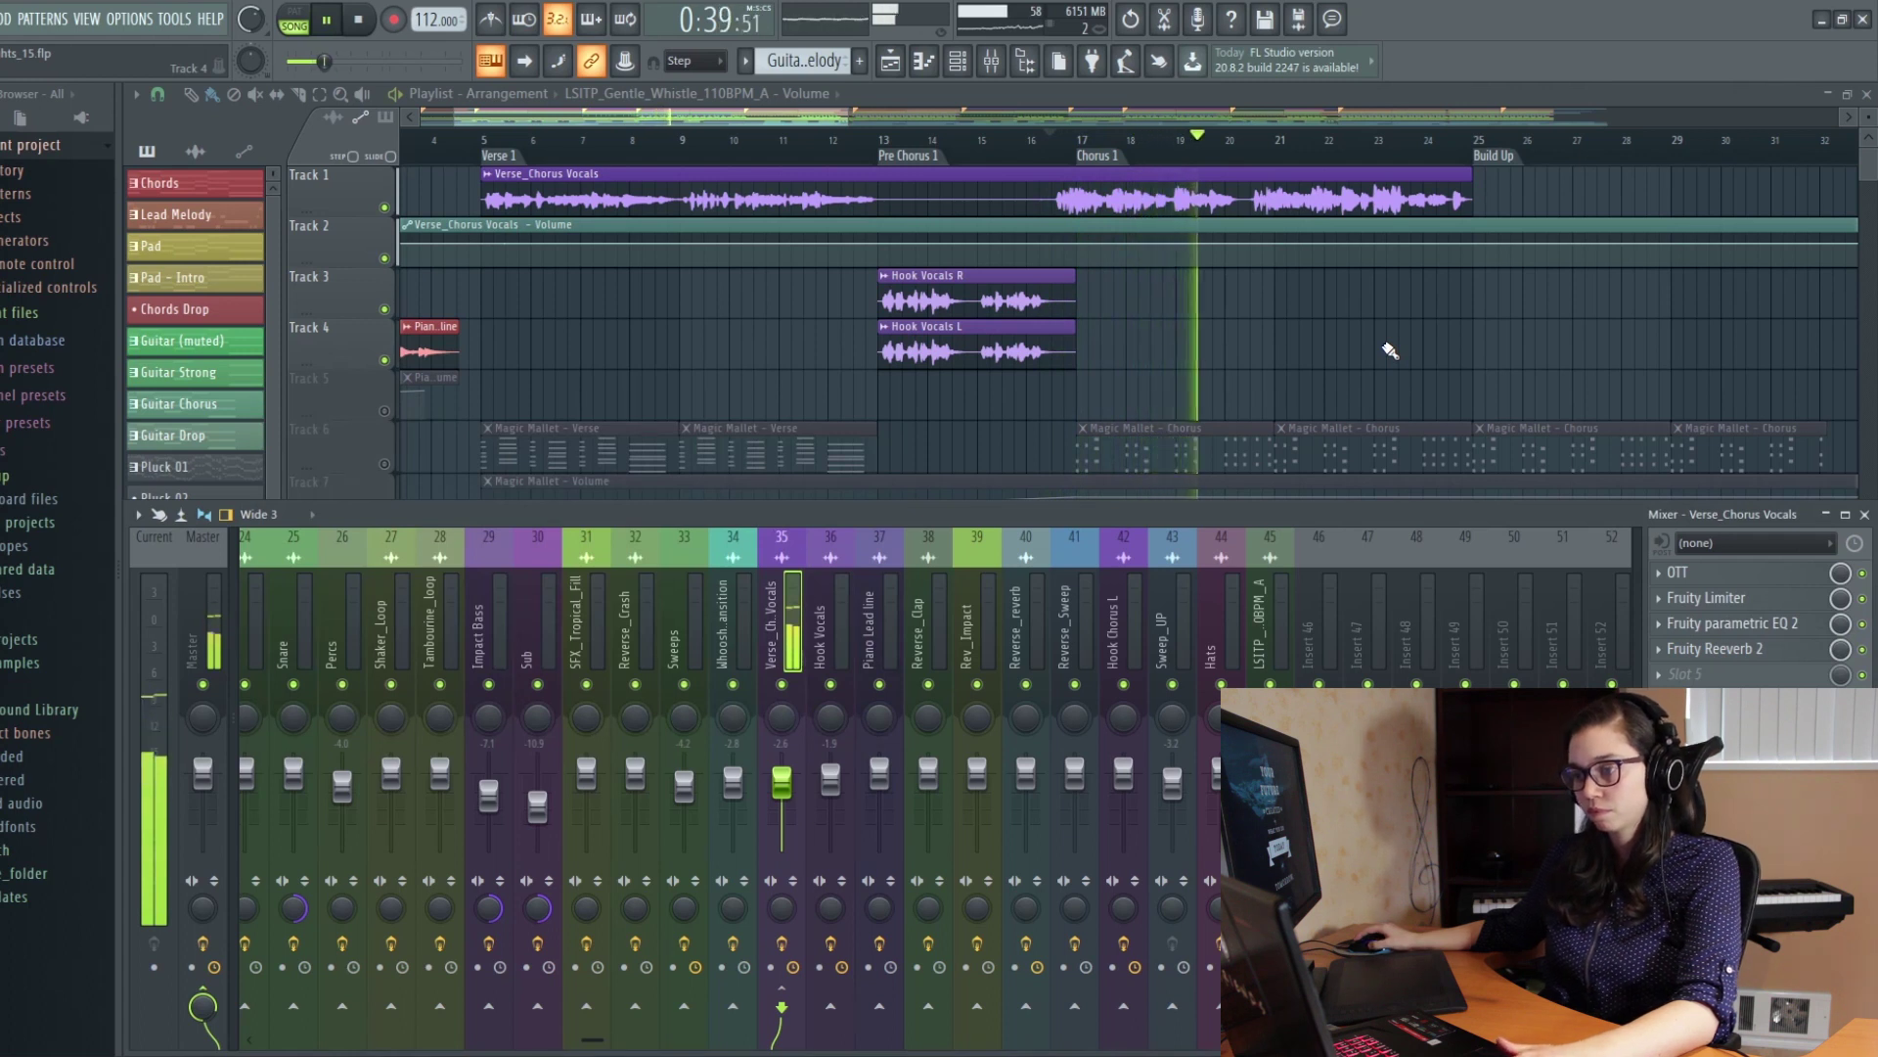
pyautogui.press('space')
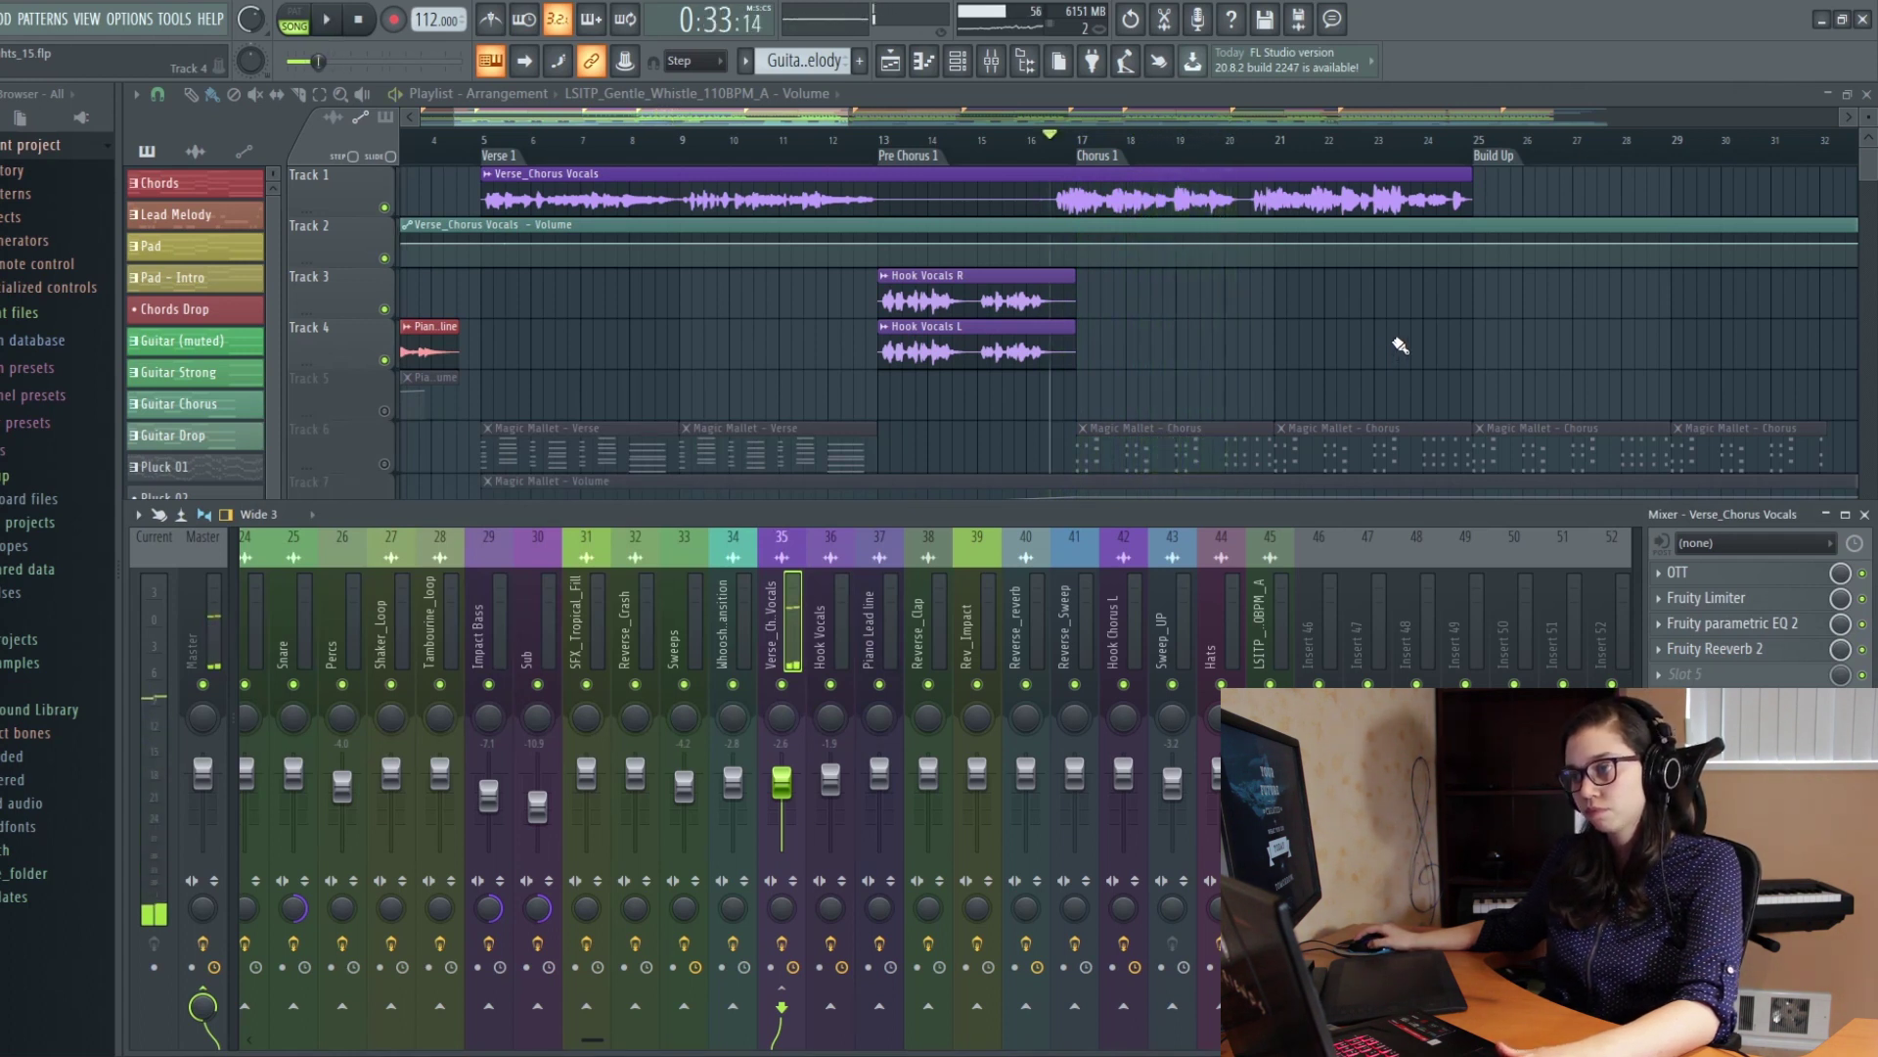
# Step: Hide the mixer and play the hook vocals from the Pre Chorus 1 marker
pyautogui.click(884, 153)
pyautogui.press('F9')
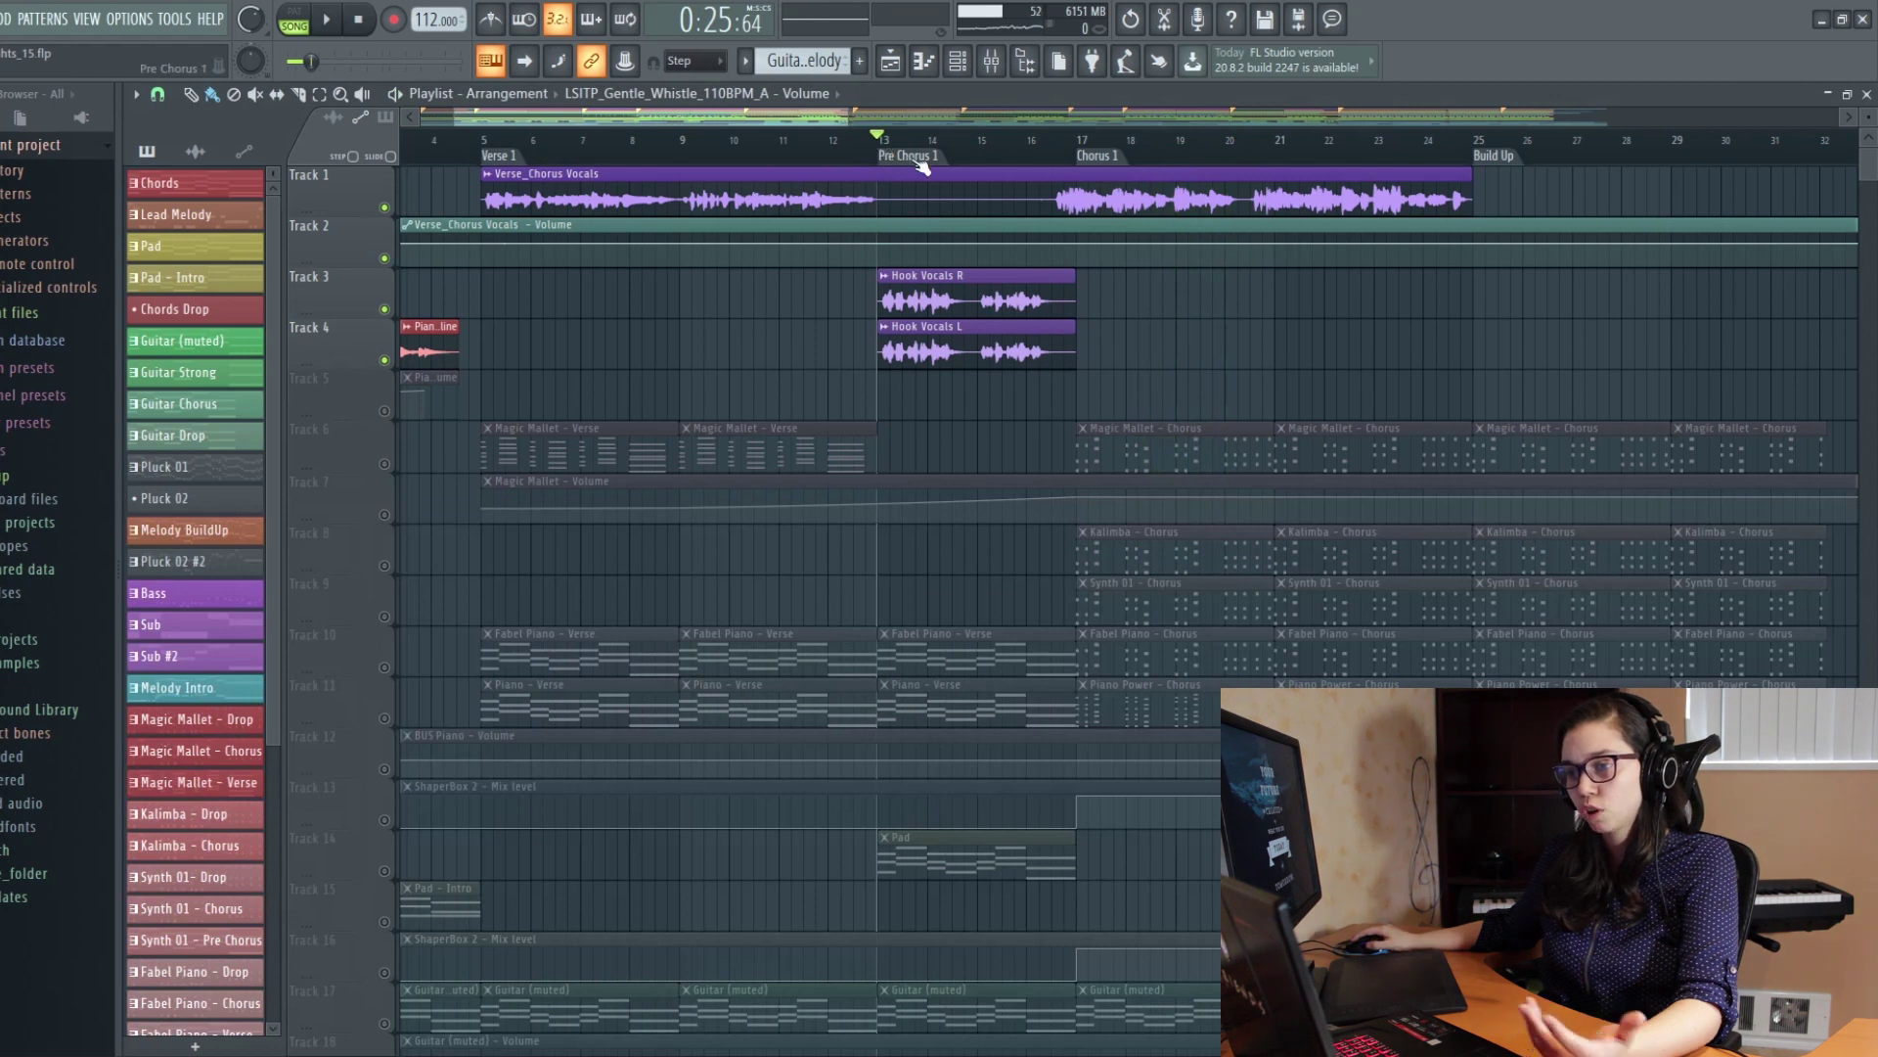
pyautogui.scroll(2, 994, 201)
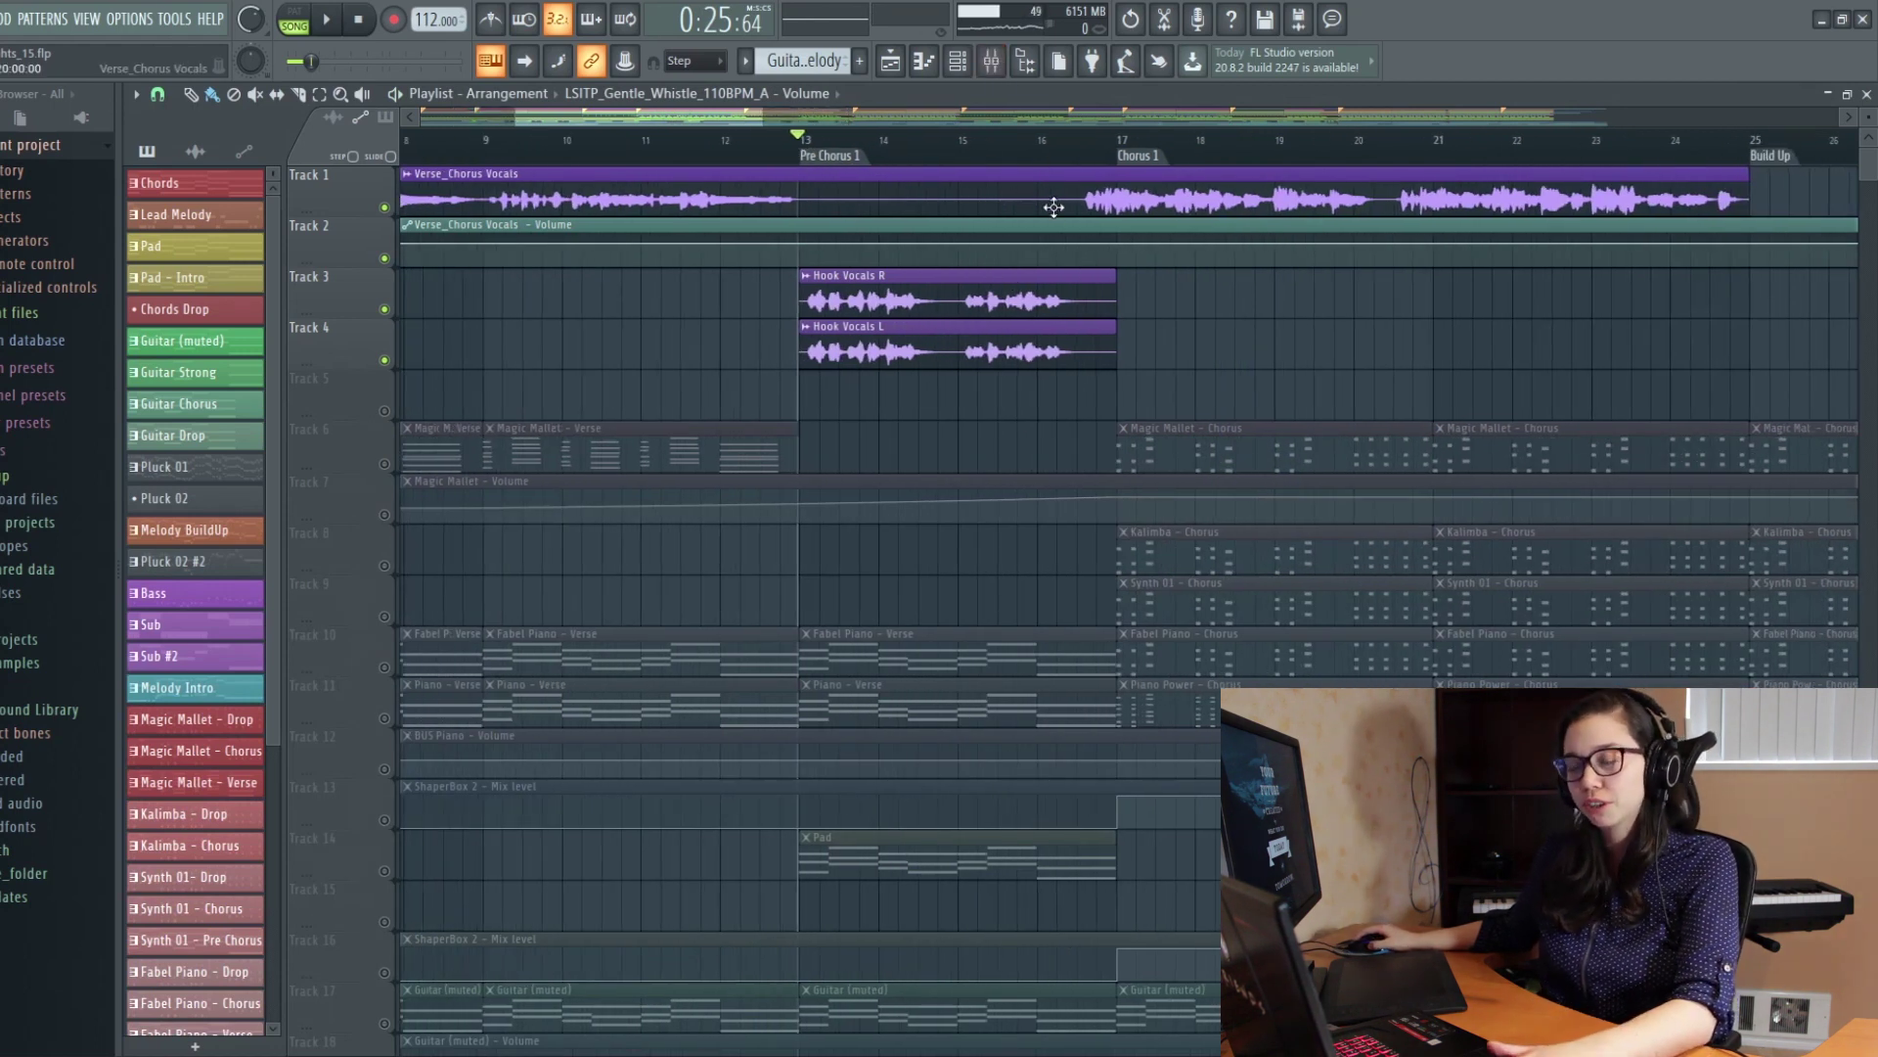
pyautogui.scroll(-1, 822, 169)
pyautogui.press('space')
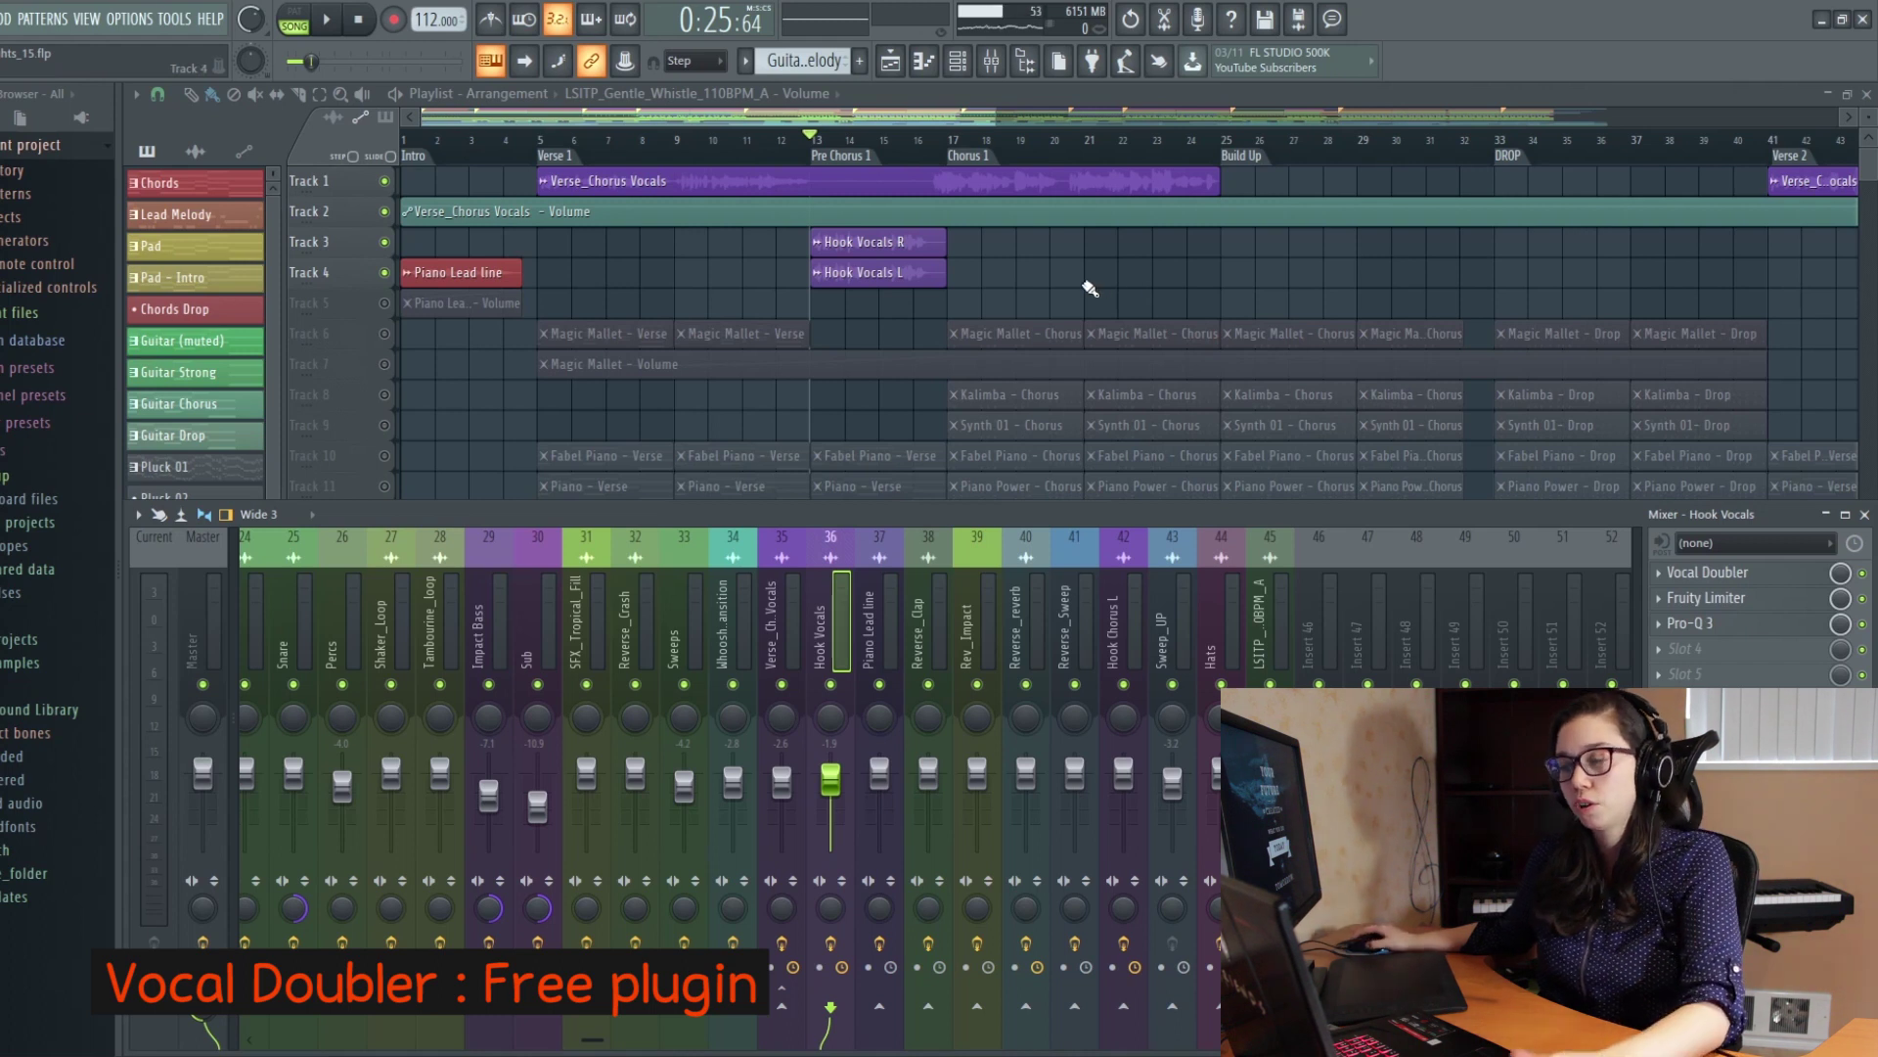
pyautogui.scroll(-3, 834, 265)
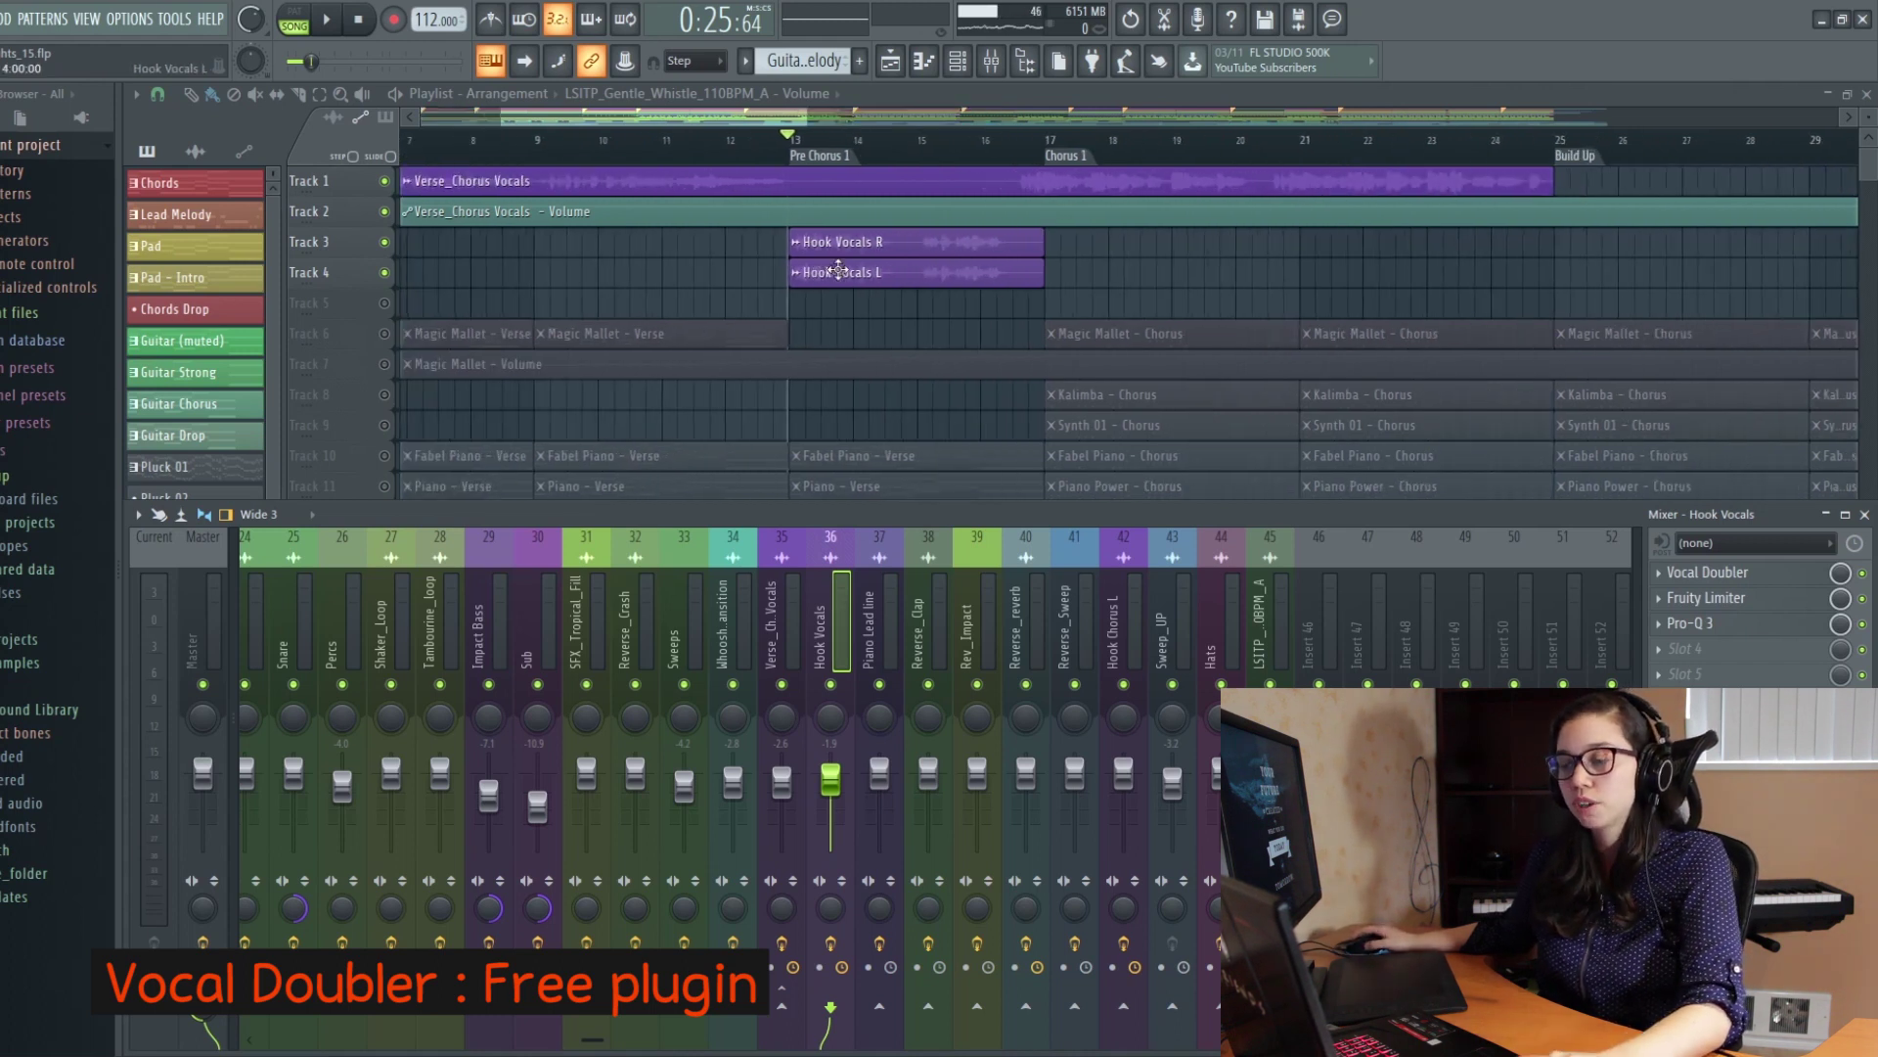
pyautogui.scroll(-2, 885, 326)
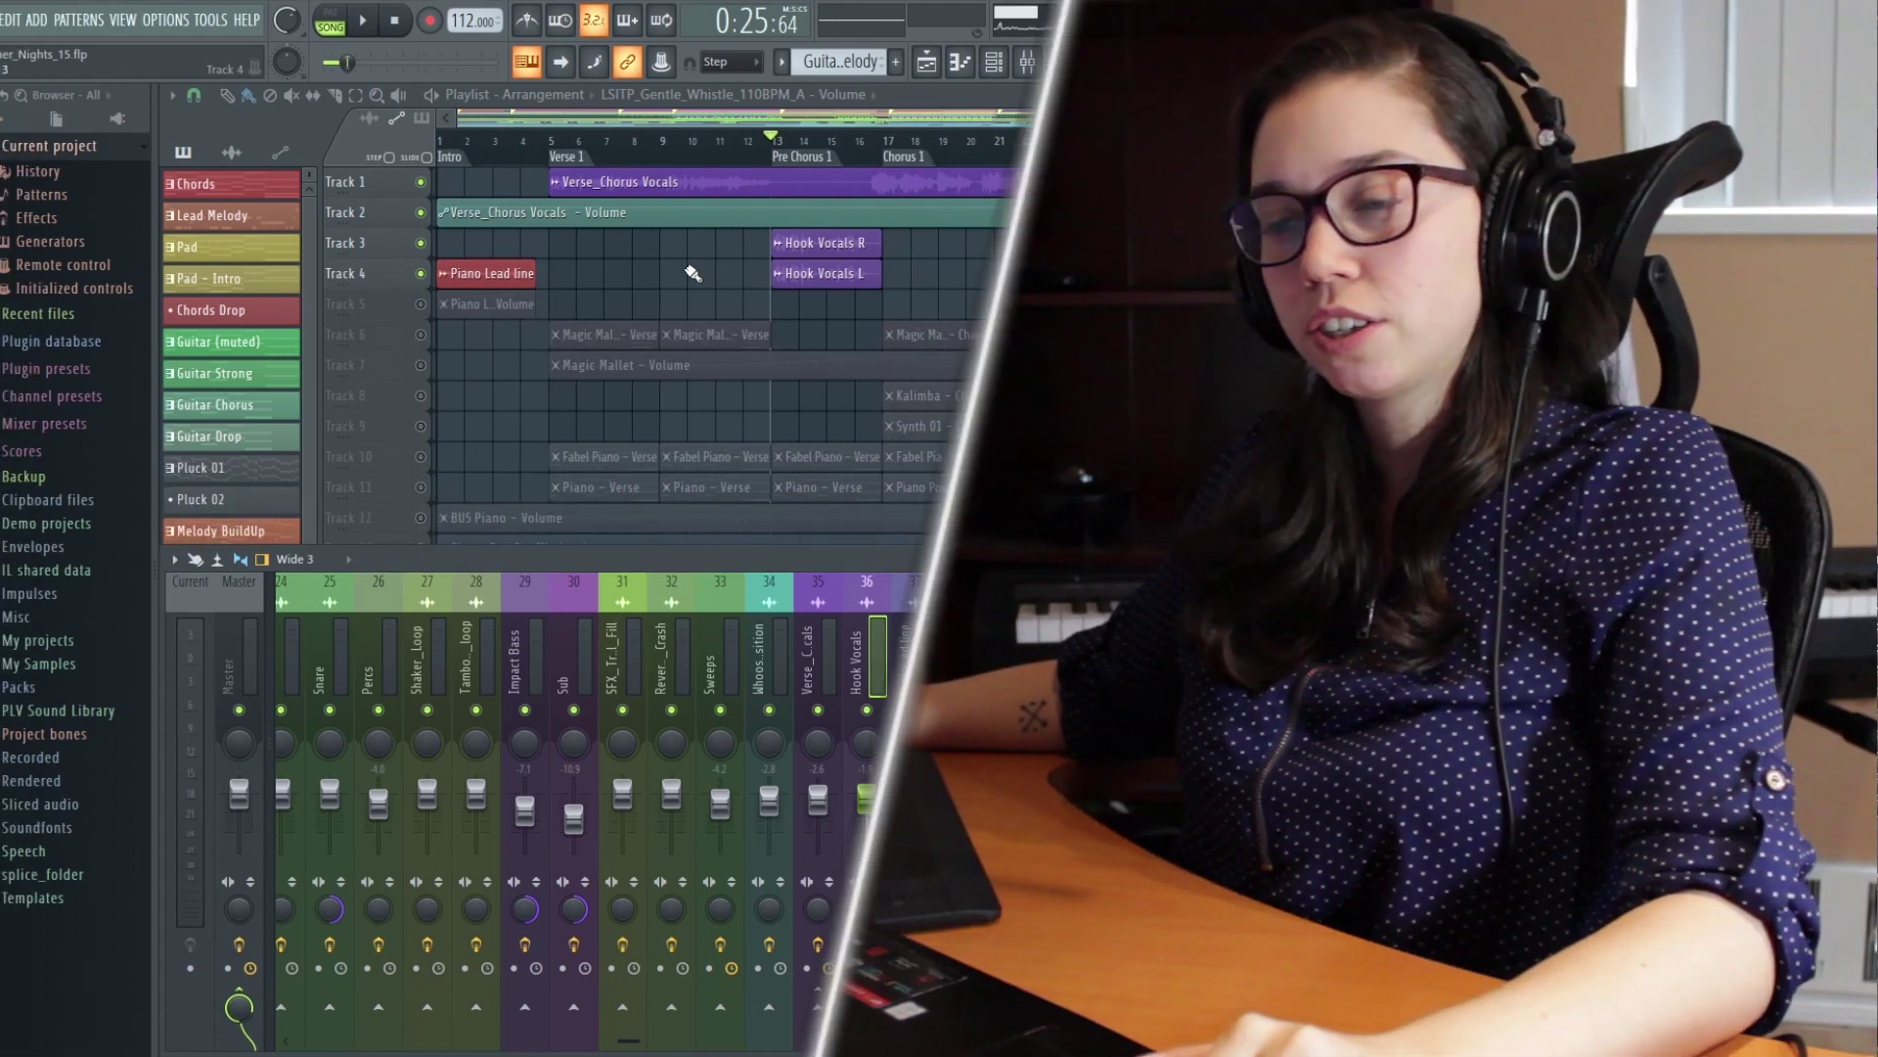
pyautogui.scroll(-2, 692, 273)
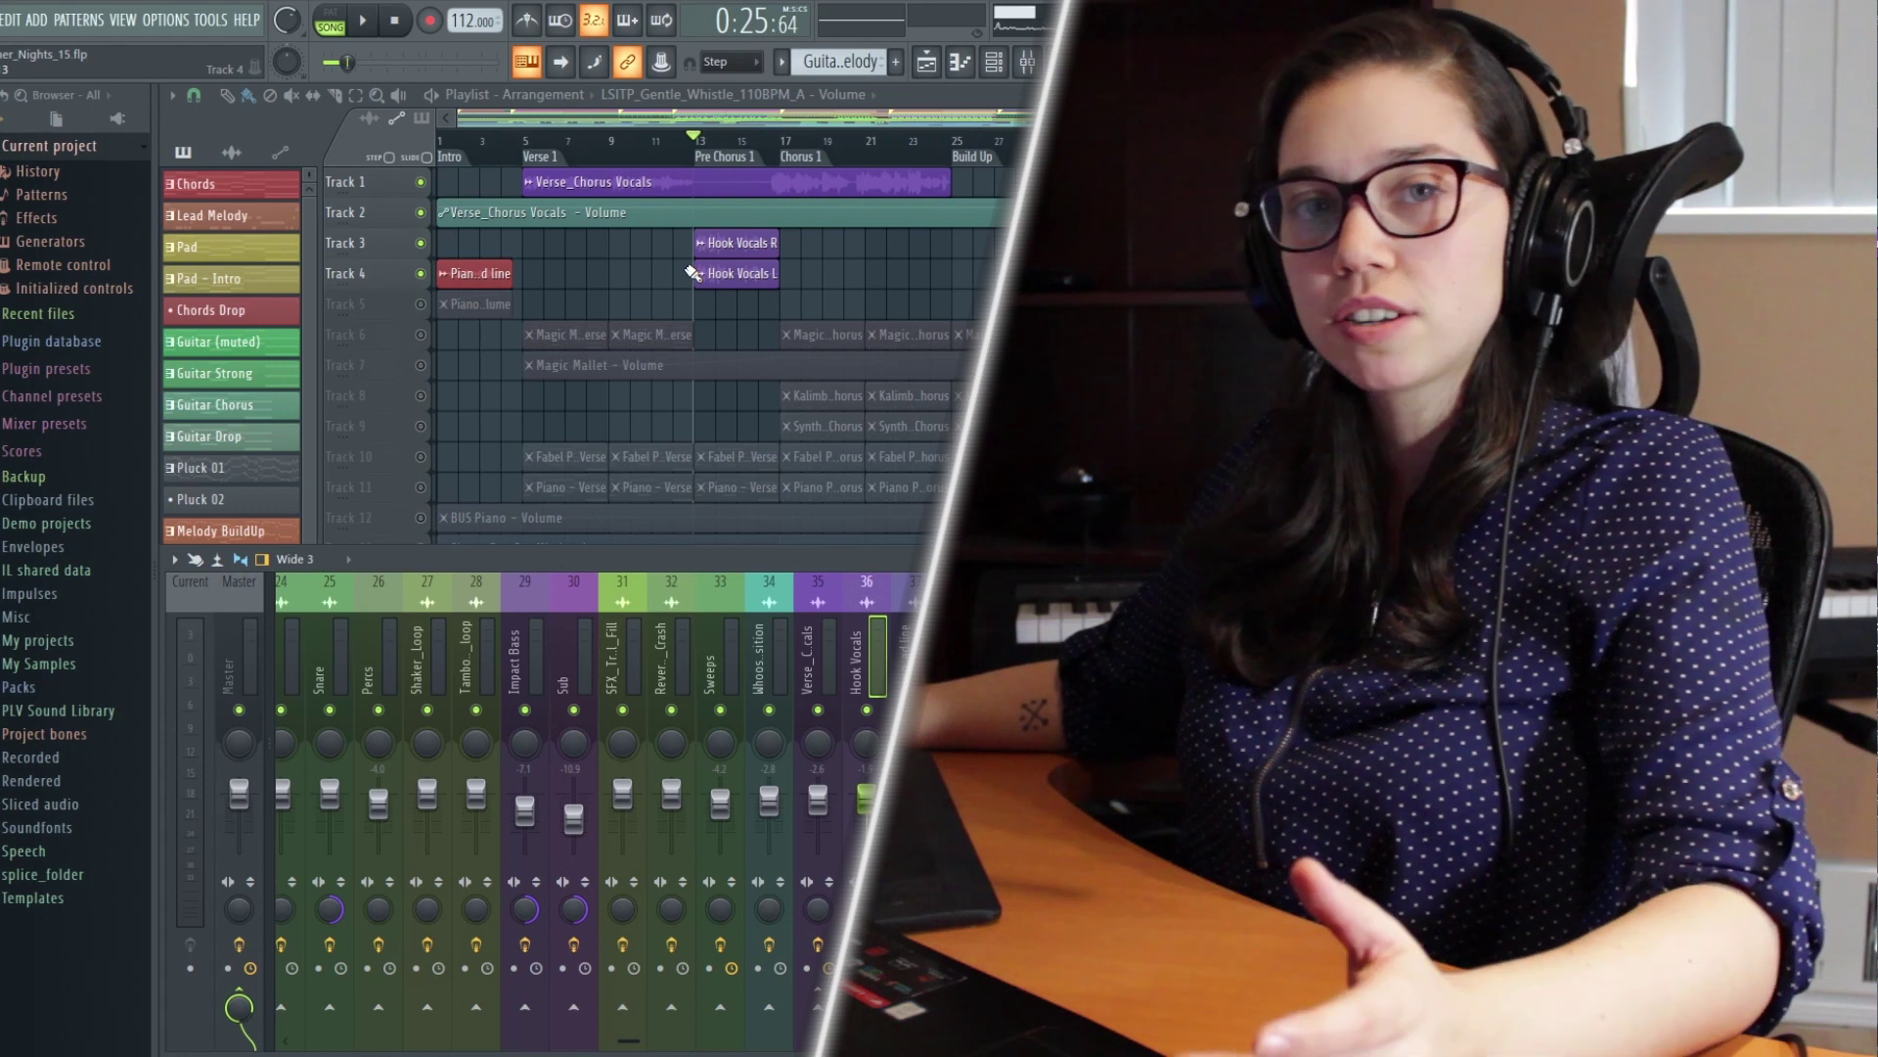
pyautogui.scroll(2, 692, 273)
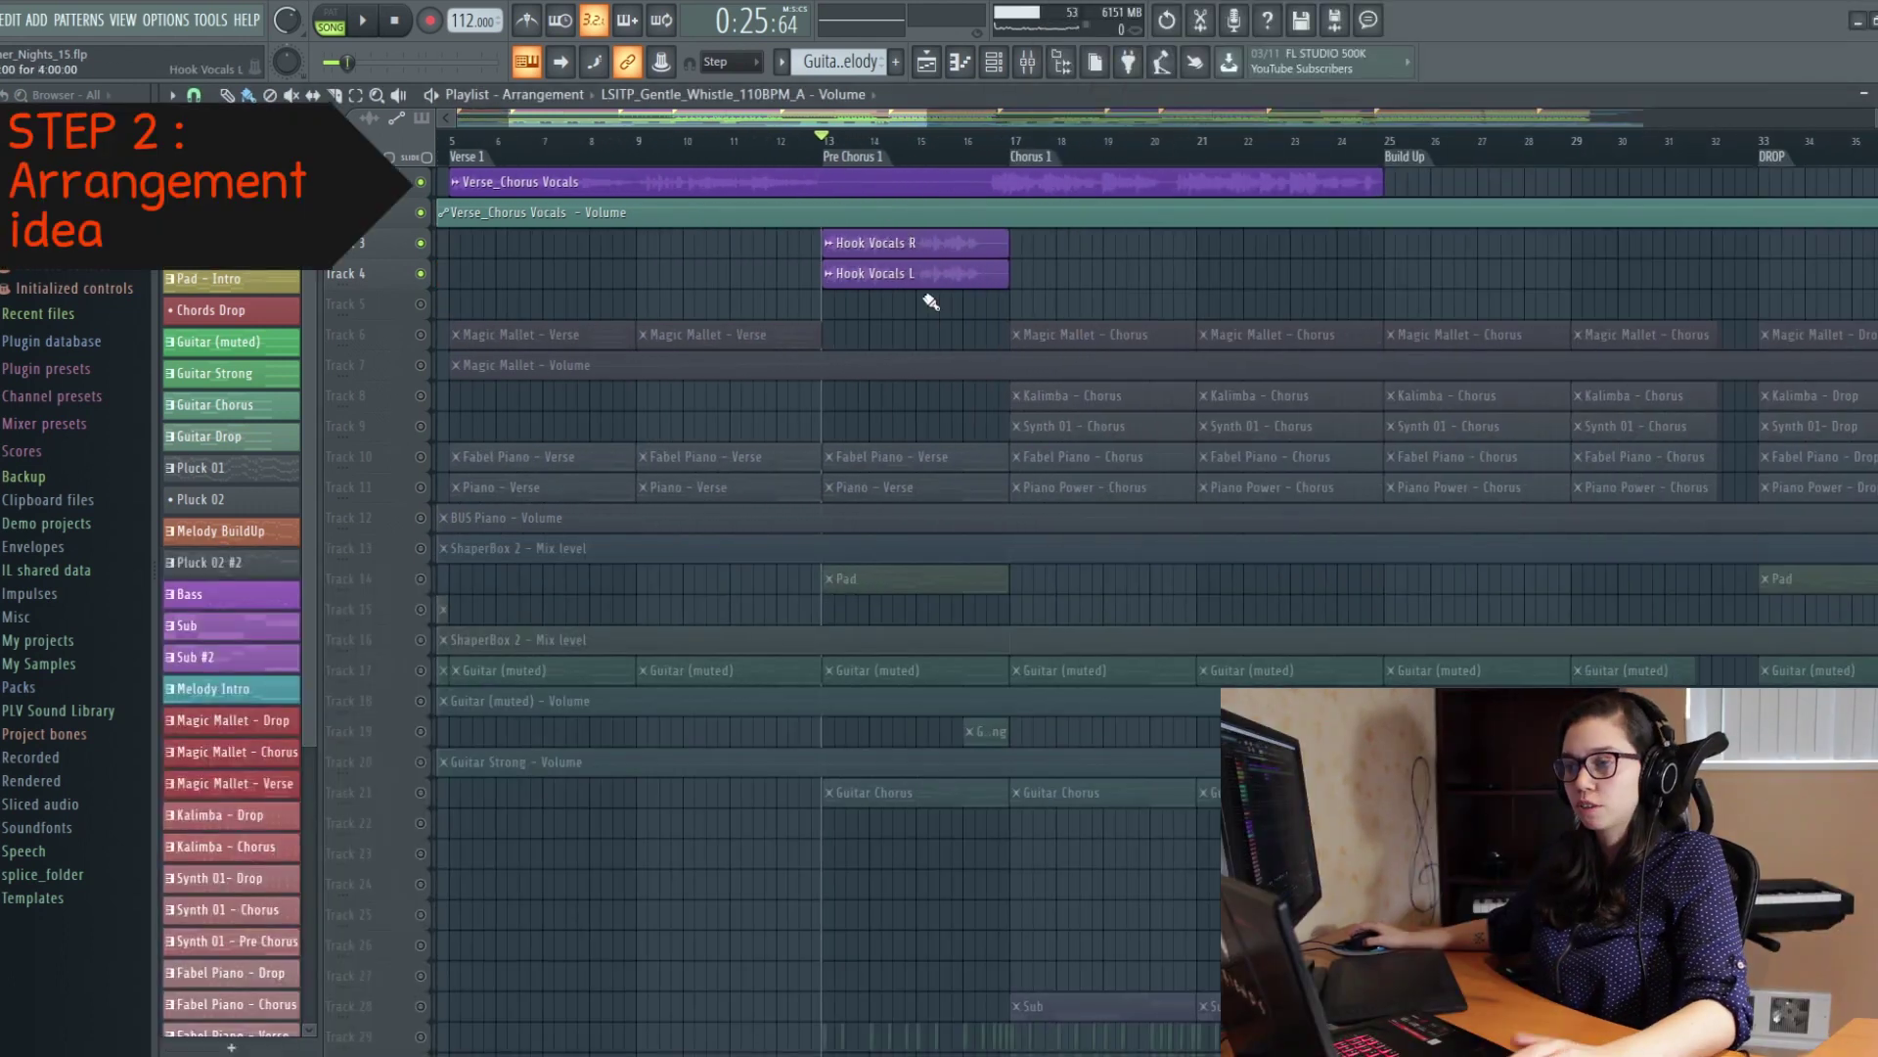
pyautogui.scroll(-2, 841, 141)
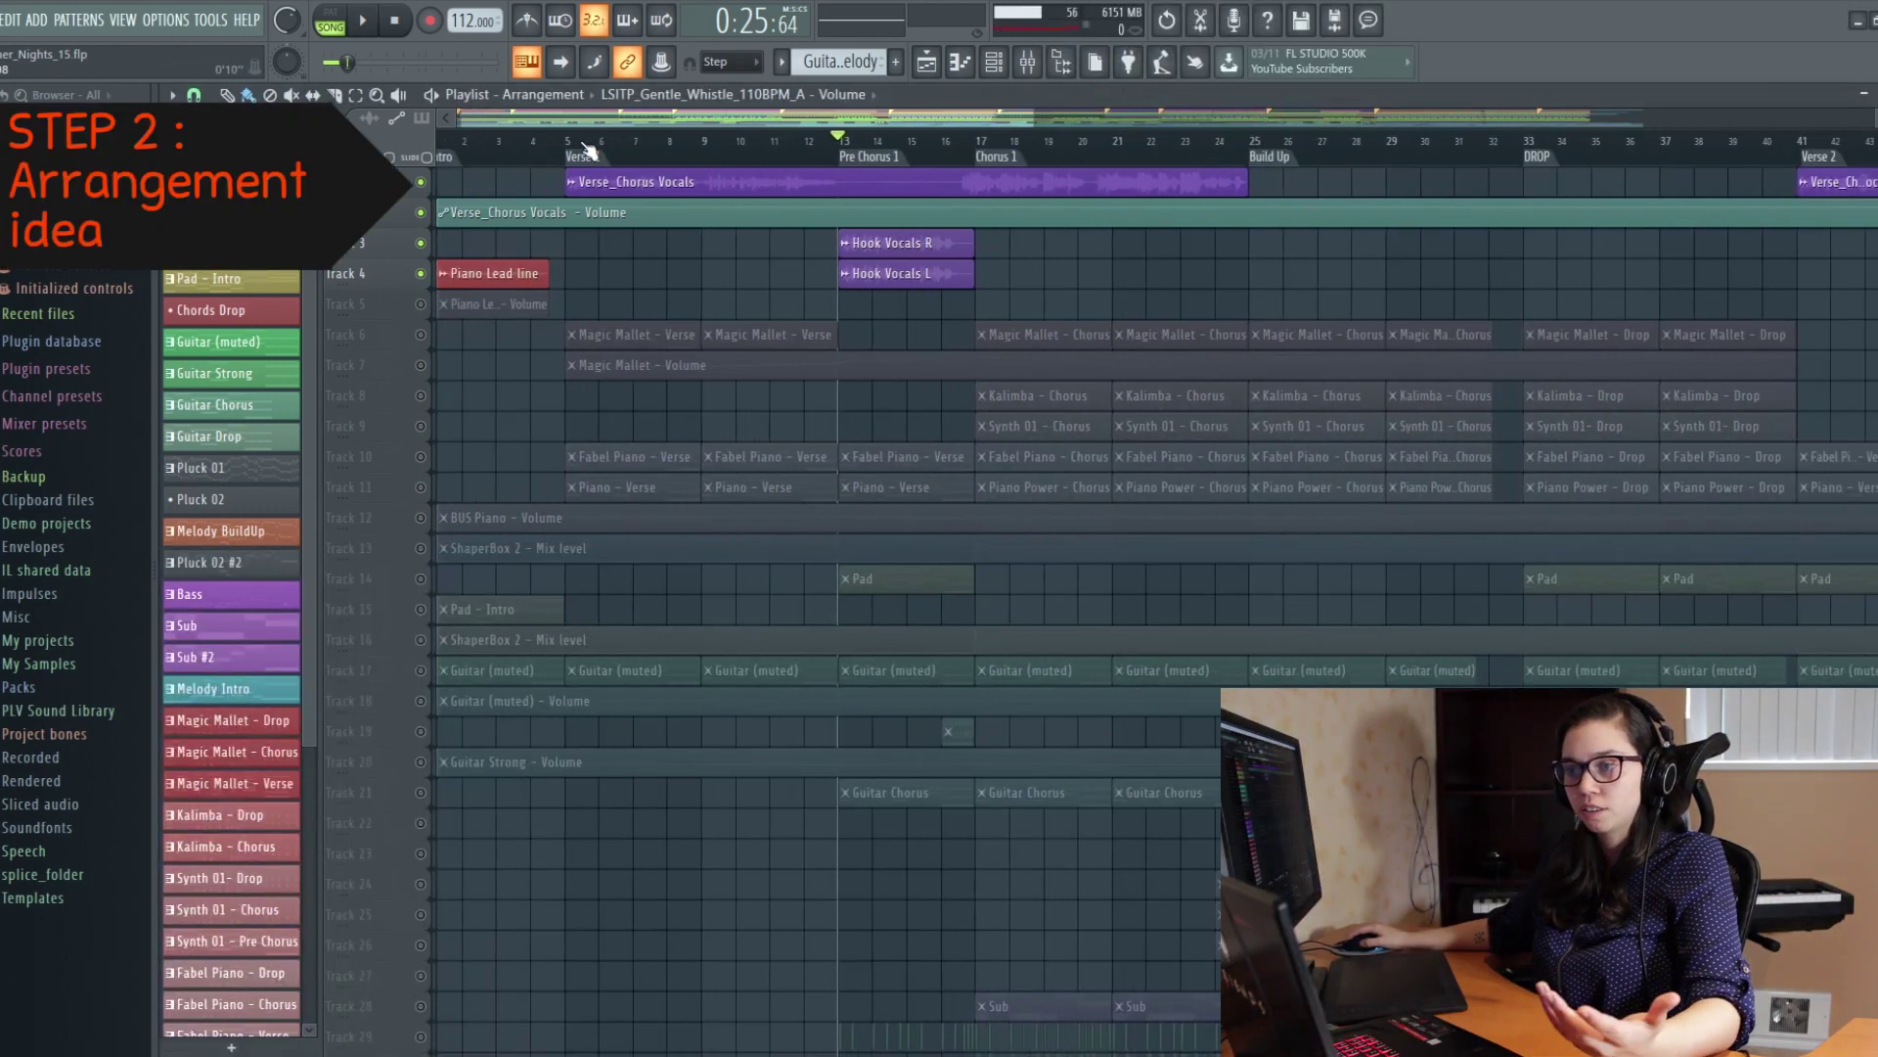
pyautogui.scroll(-2, 476, 256)
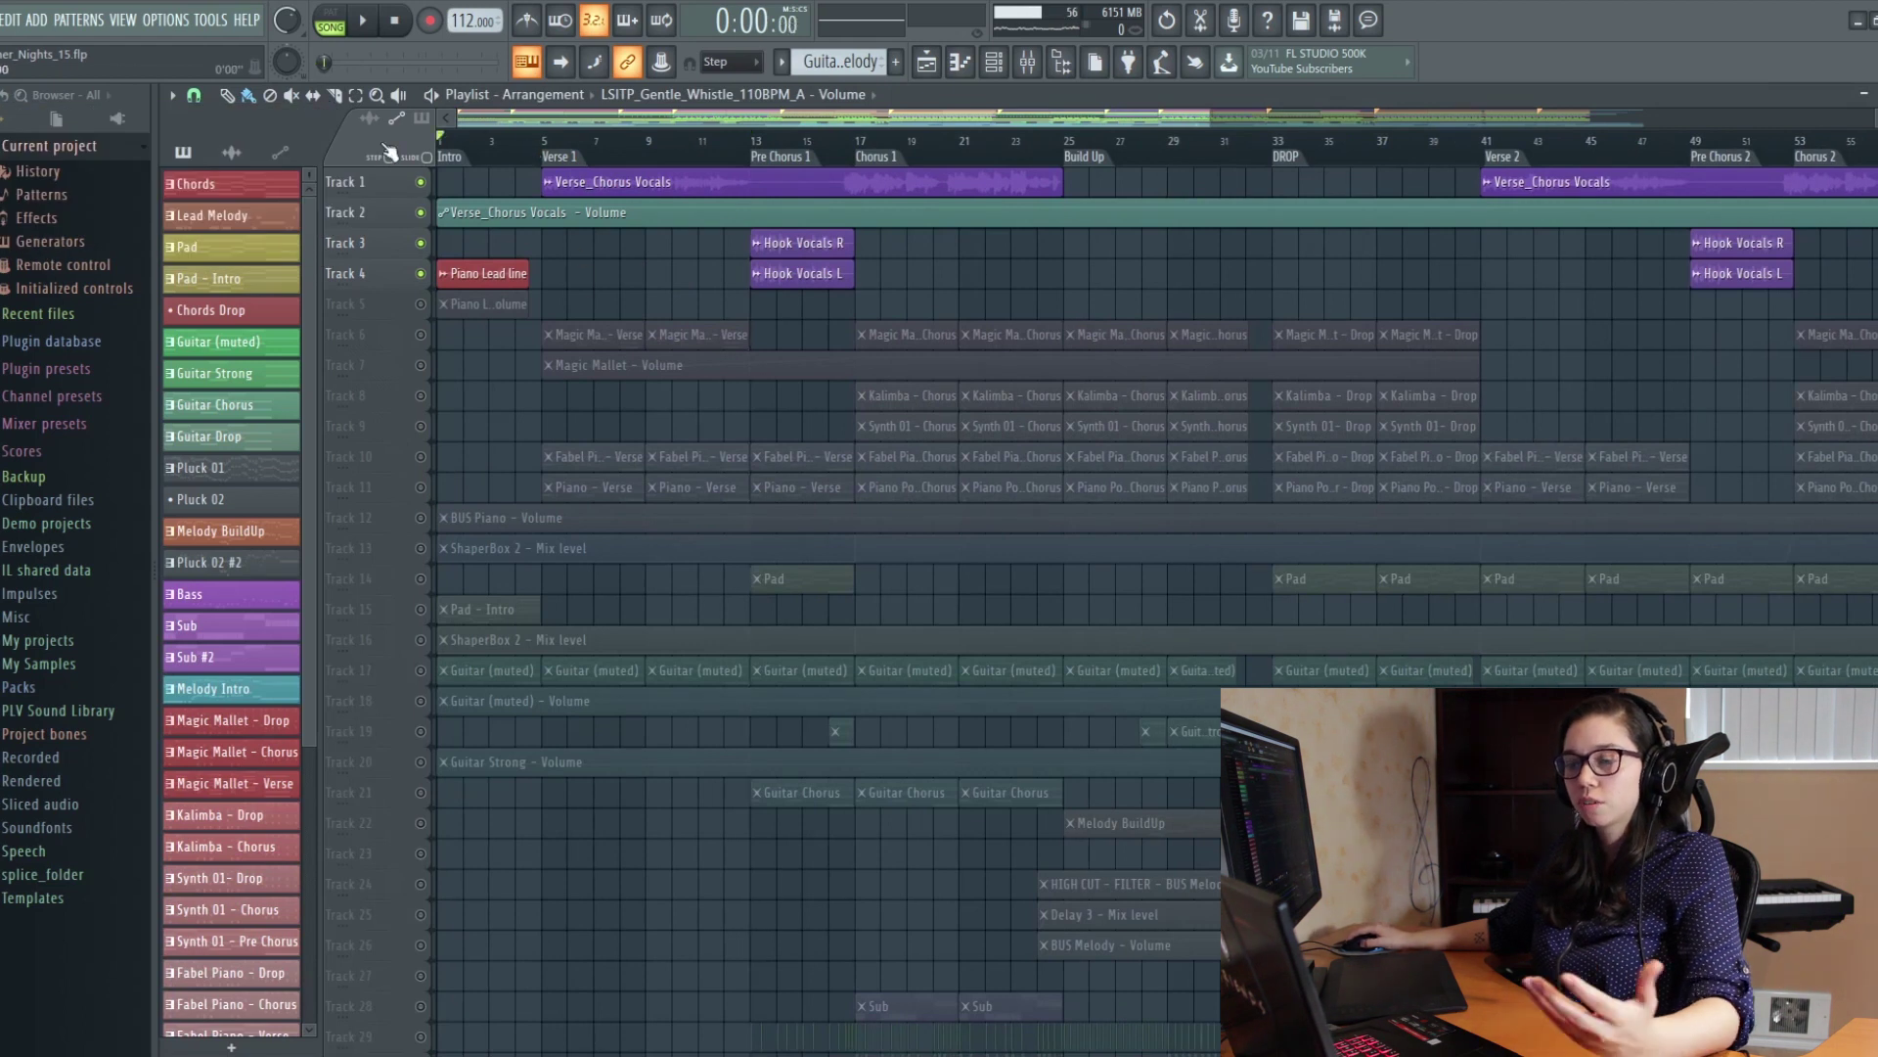
# Step: Add a timeline marker named Verse 2 near the start of the song and try it at a position just after Chorus 1
pyautogui.scroll(4, 475, 244)
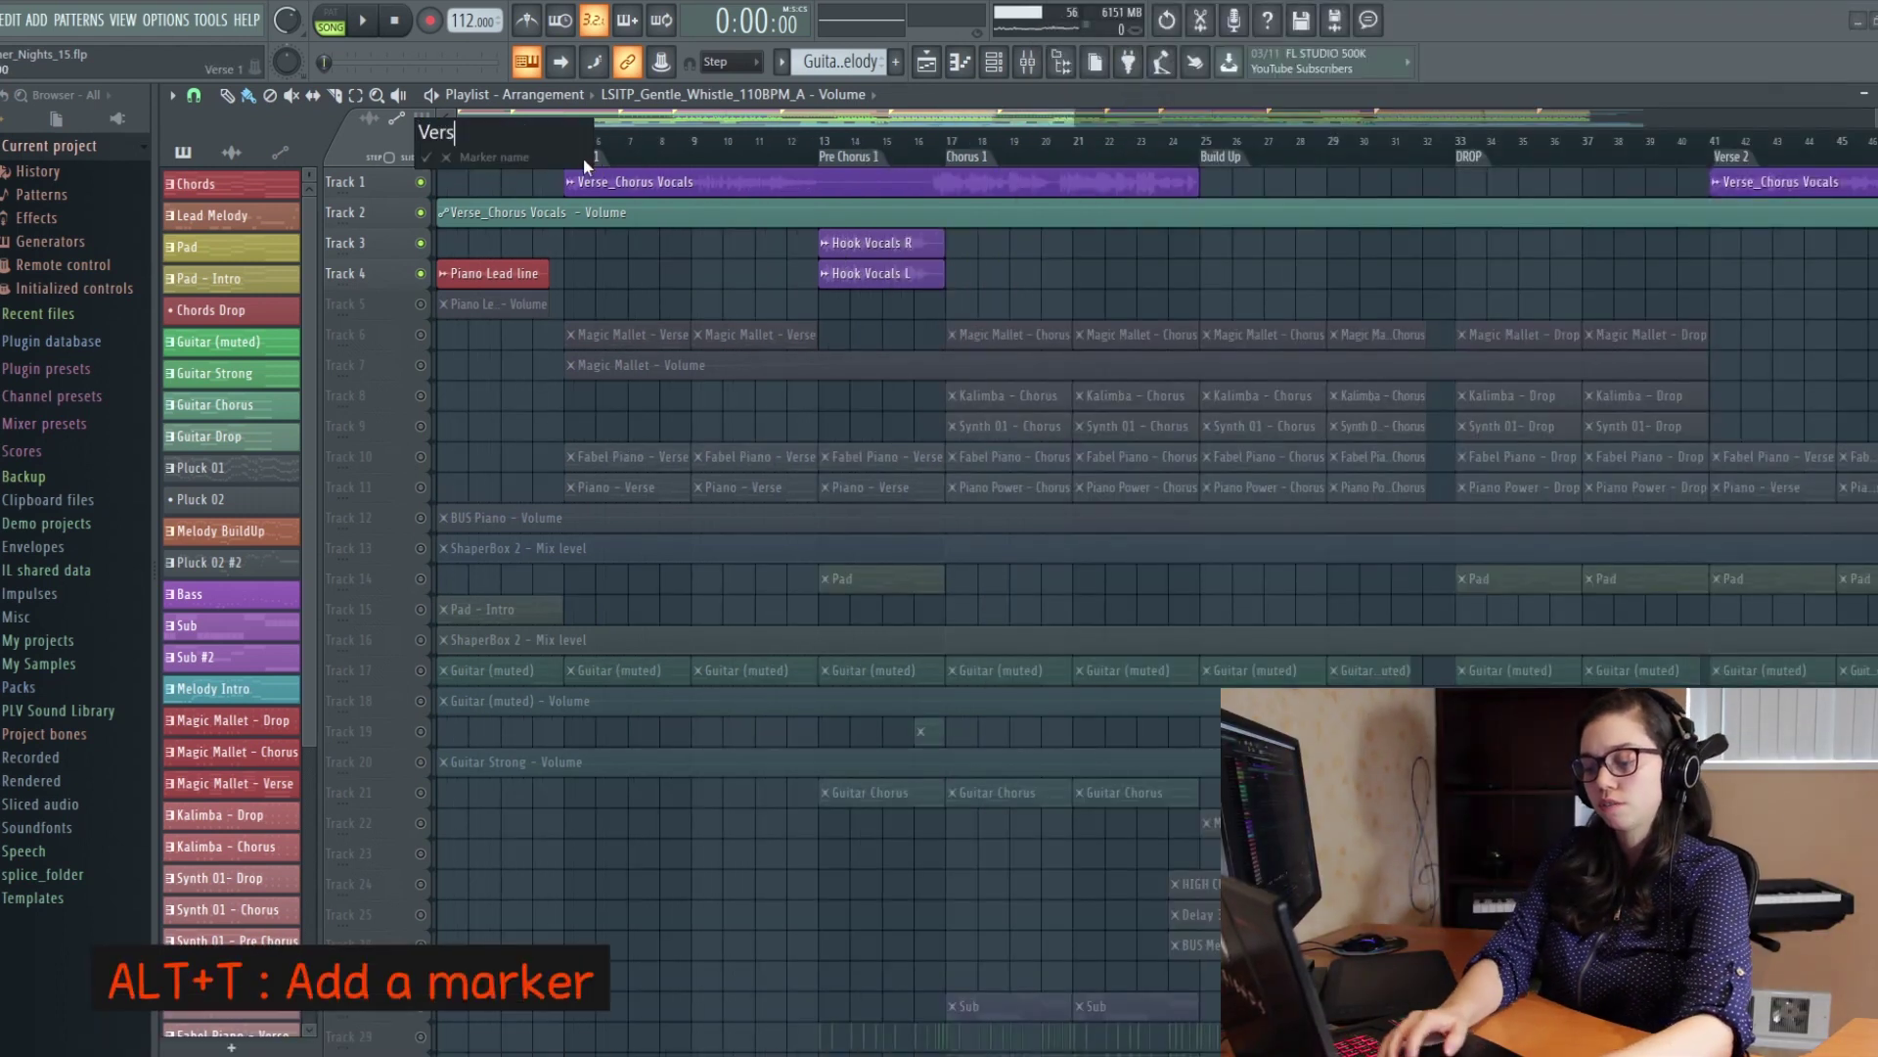
pyautogui.press('Return')
pyautogui.moveTo(465, 163); pyautogui.dragTo(1021, 161)
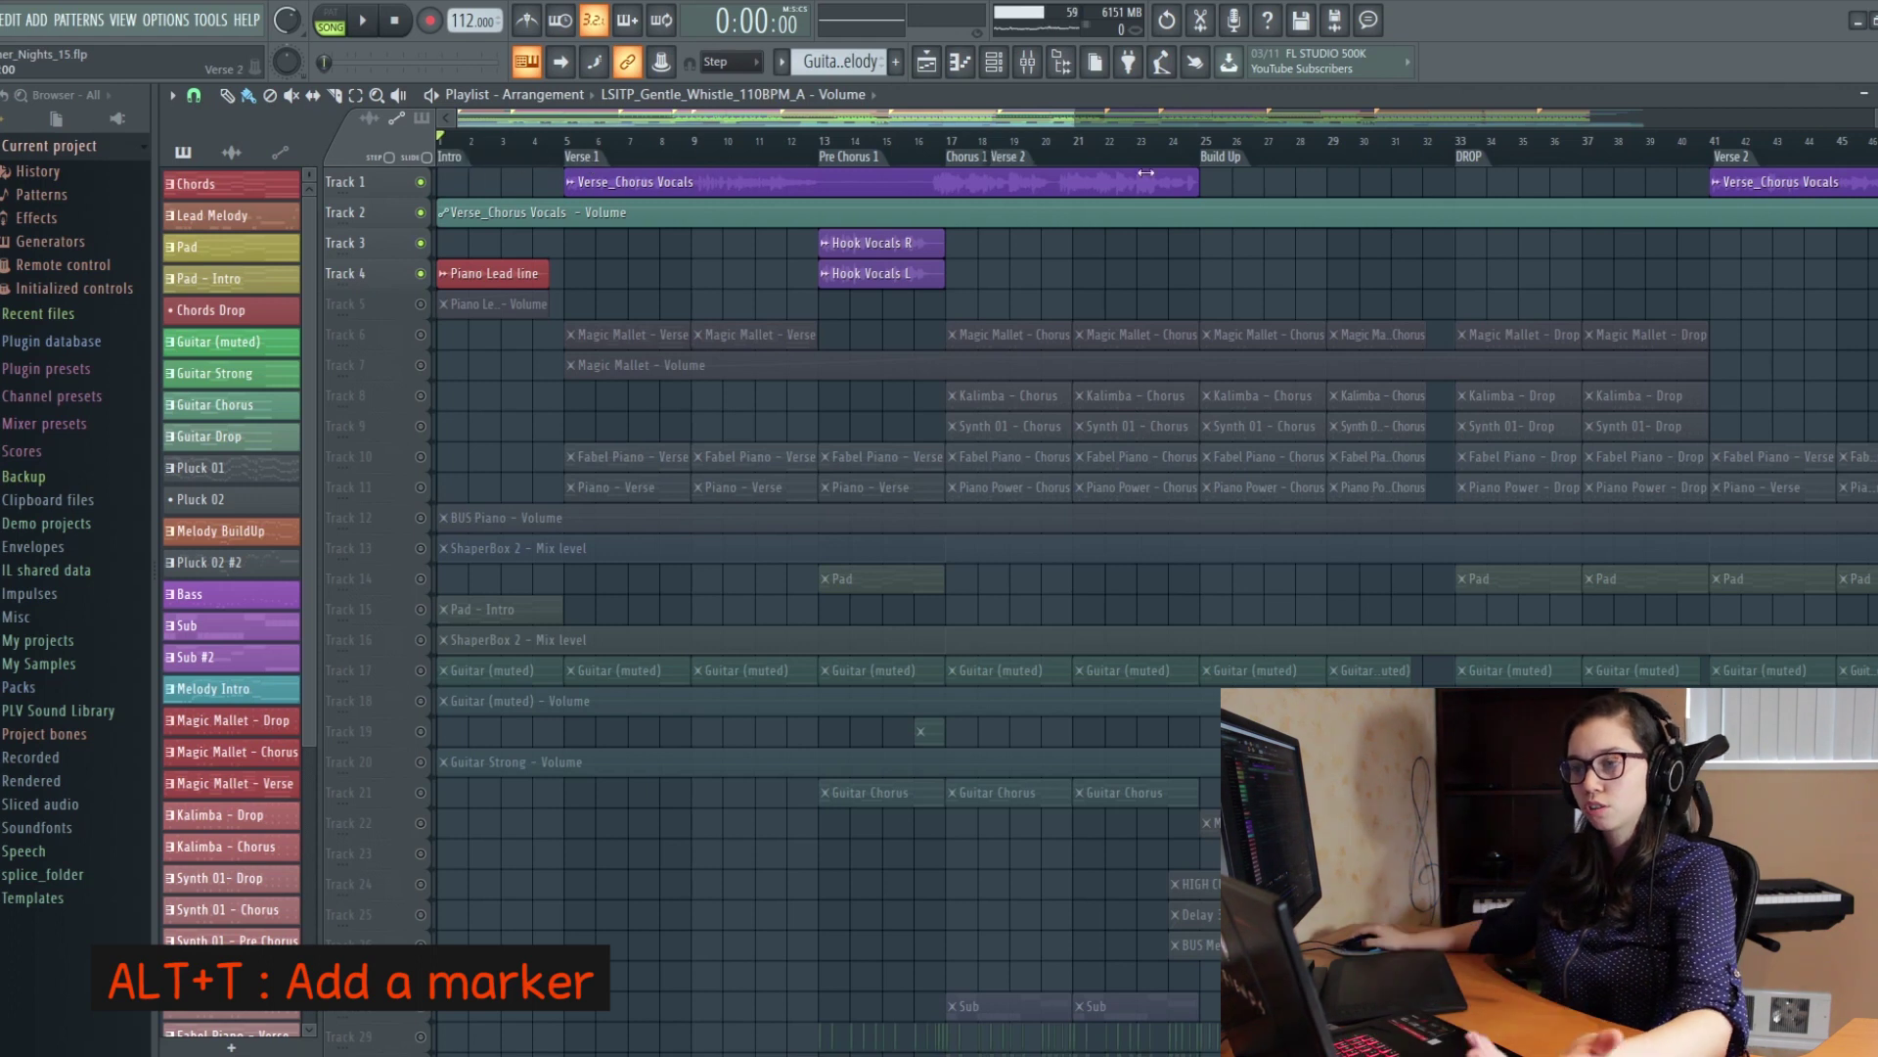
# Step: Delete the extra Verse 2 marker located between Intro and Verse 1
pyautogui.rightClick(513, 162)
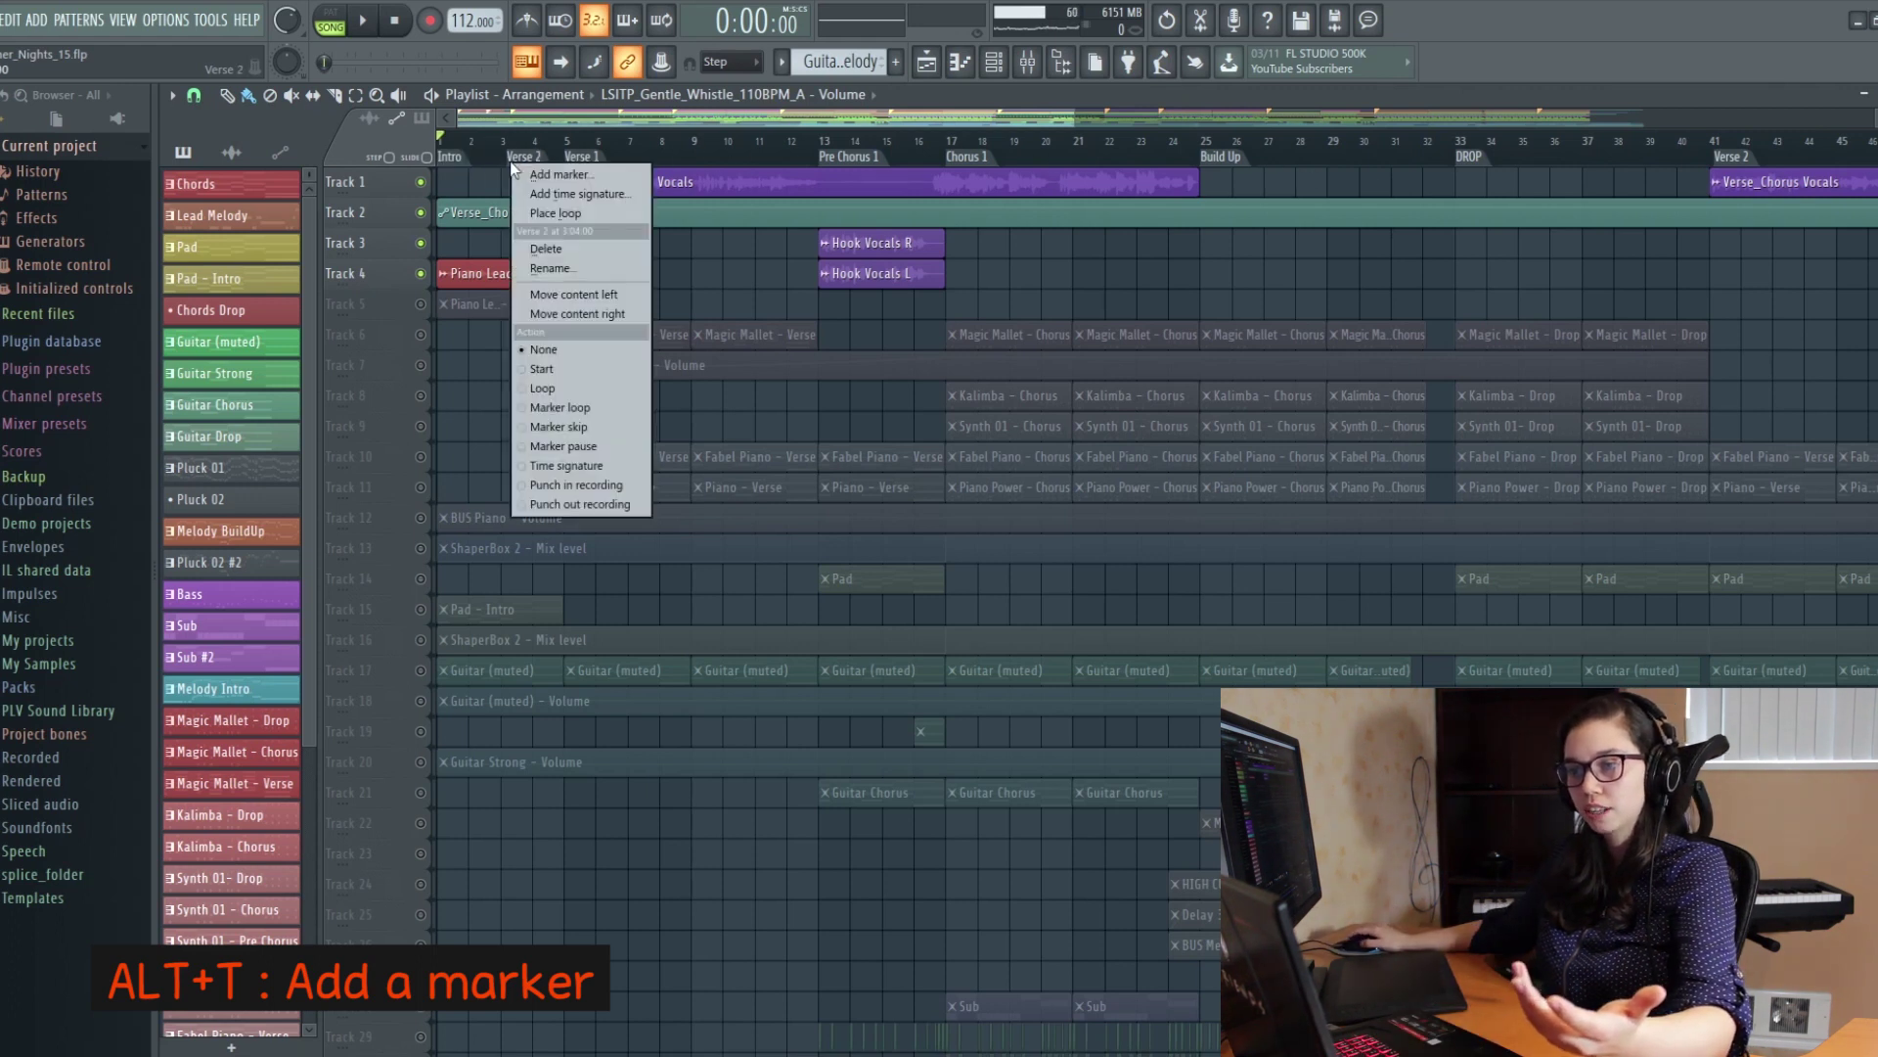
pyautogui.click(546, 249)
pyautogui.scroll(-3, 712, 410)
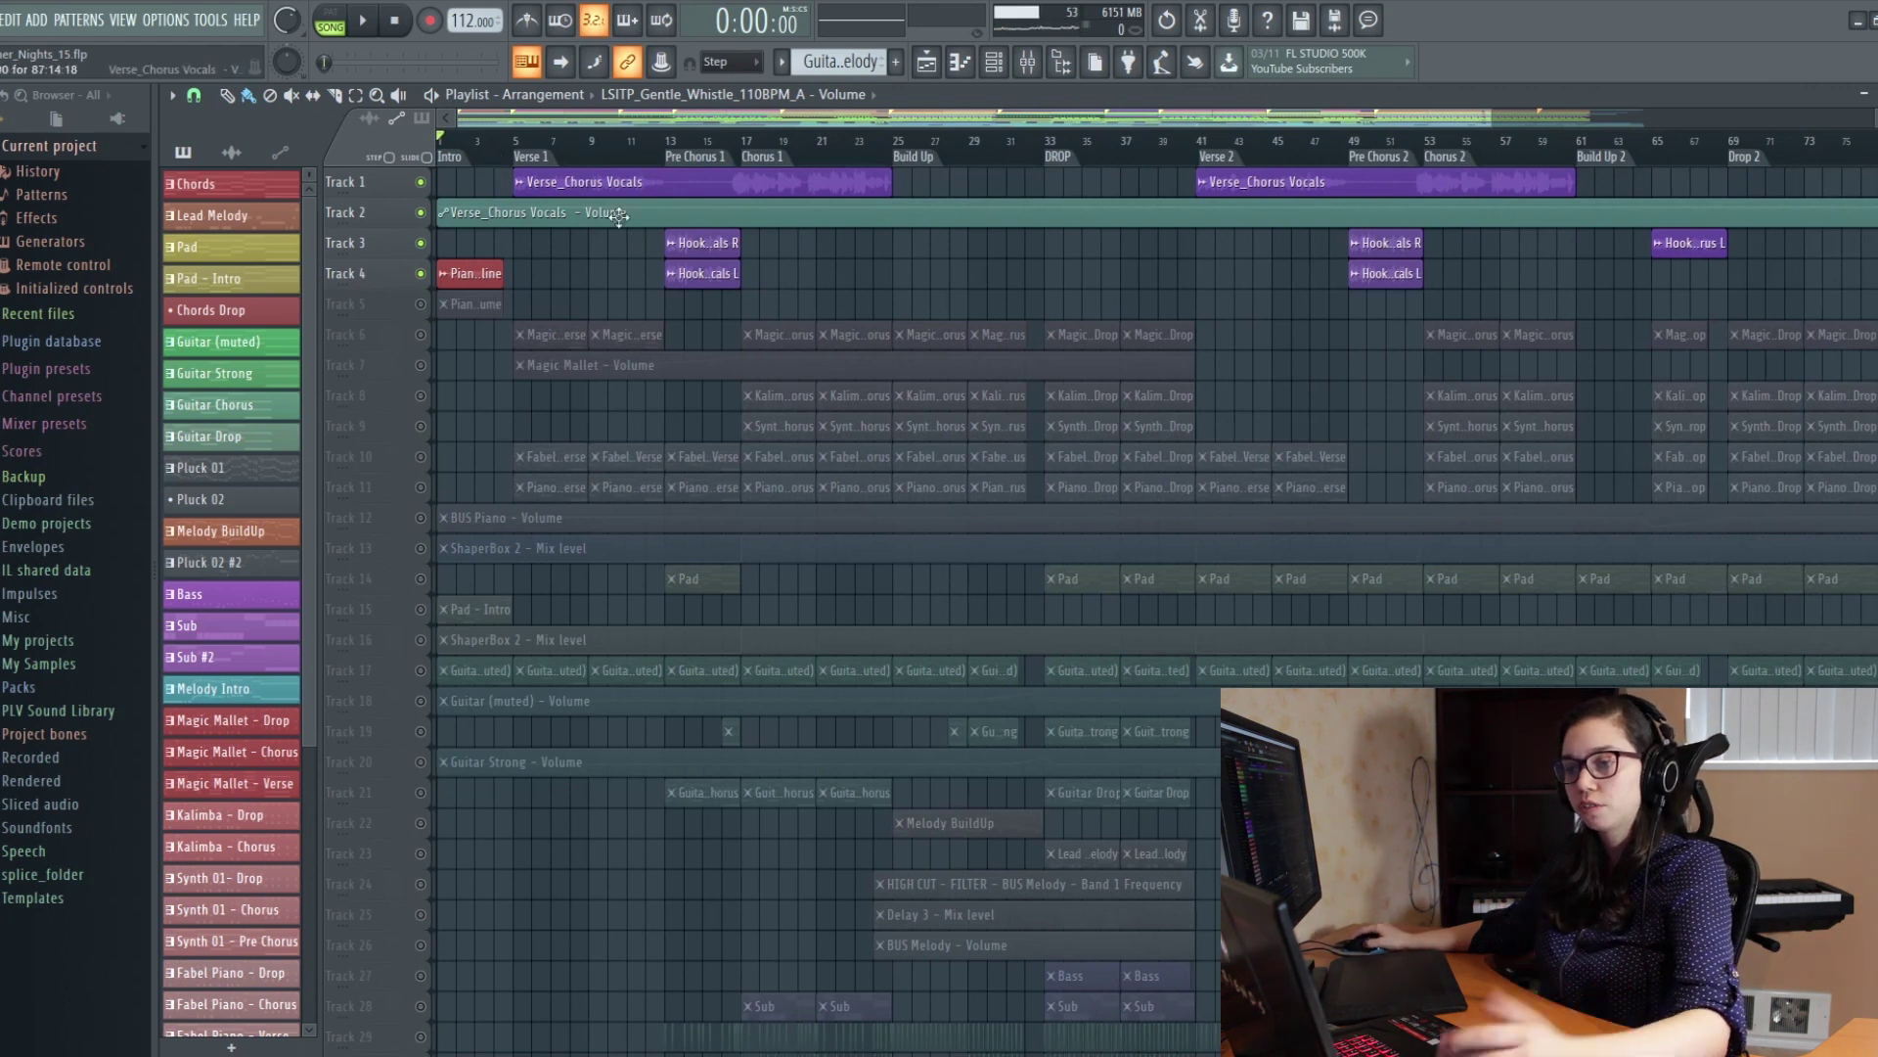
pyautogui.scroll(-2, 852, 200)
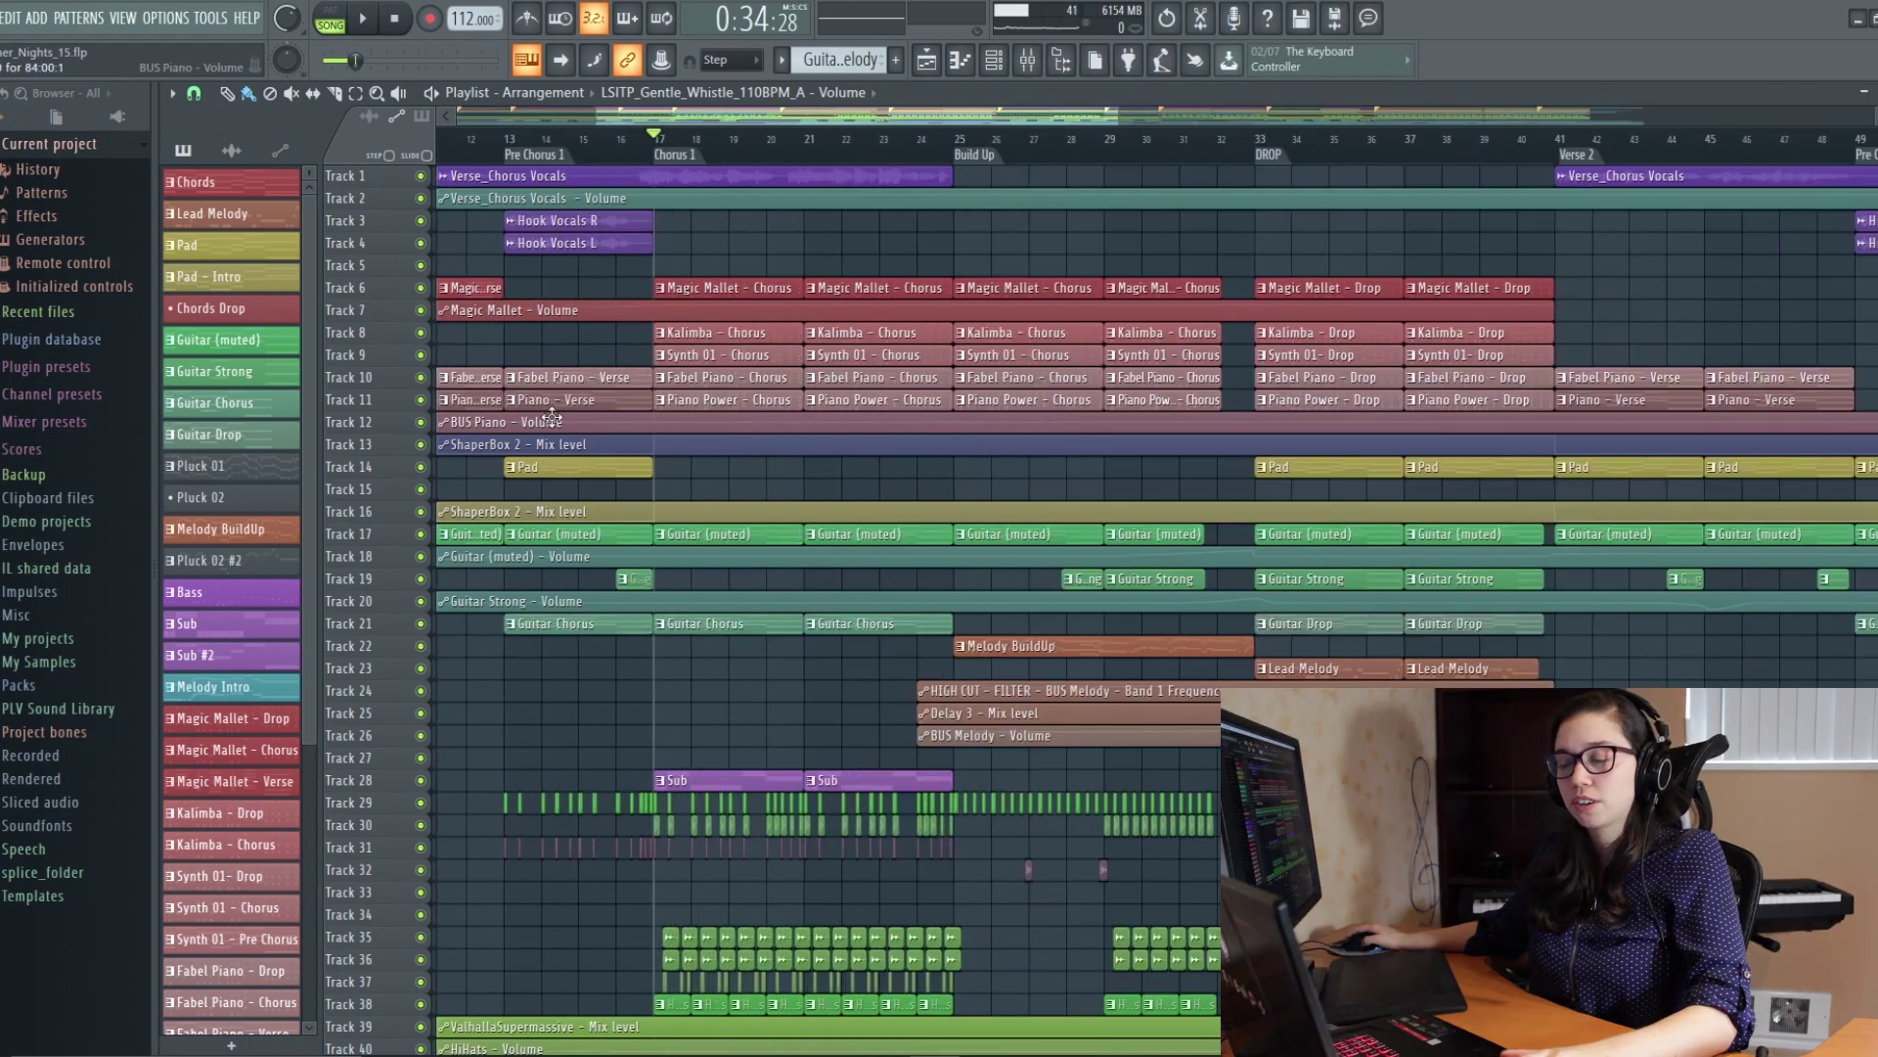
pyautogui.hscroll(-4, 726, 494)
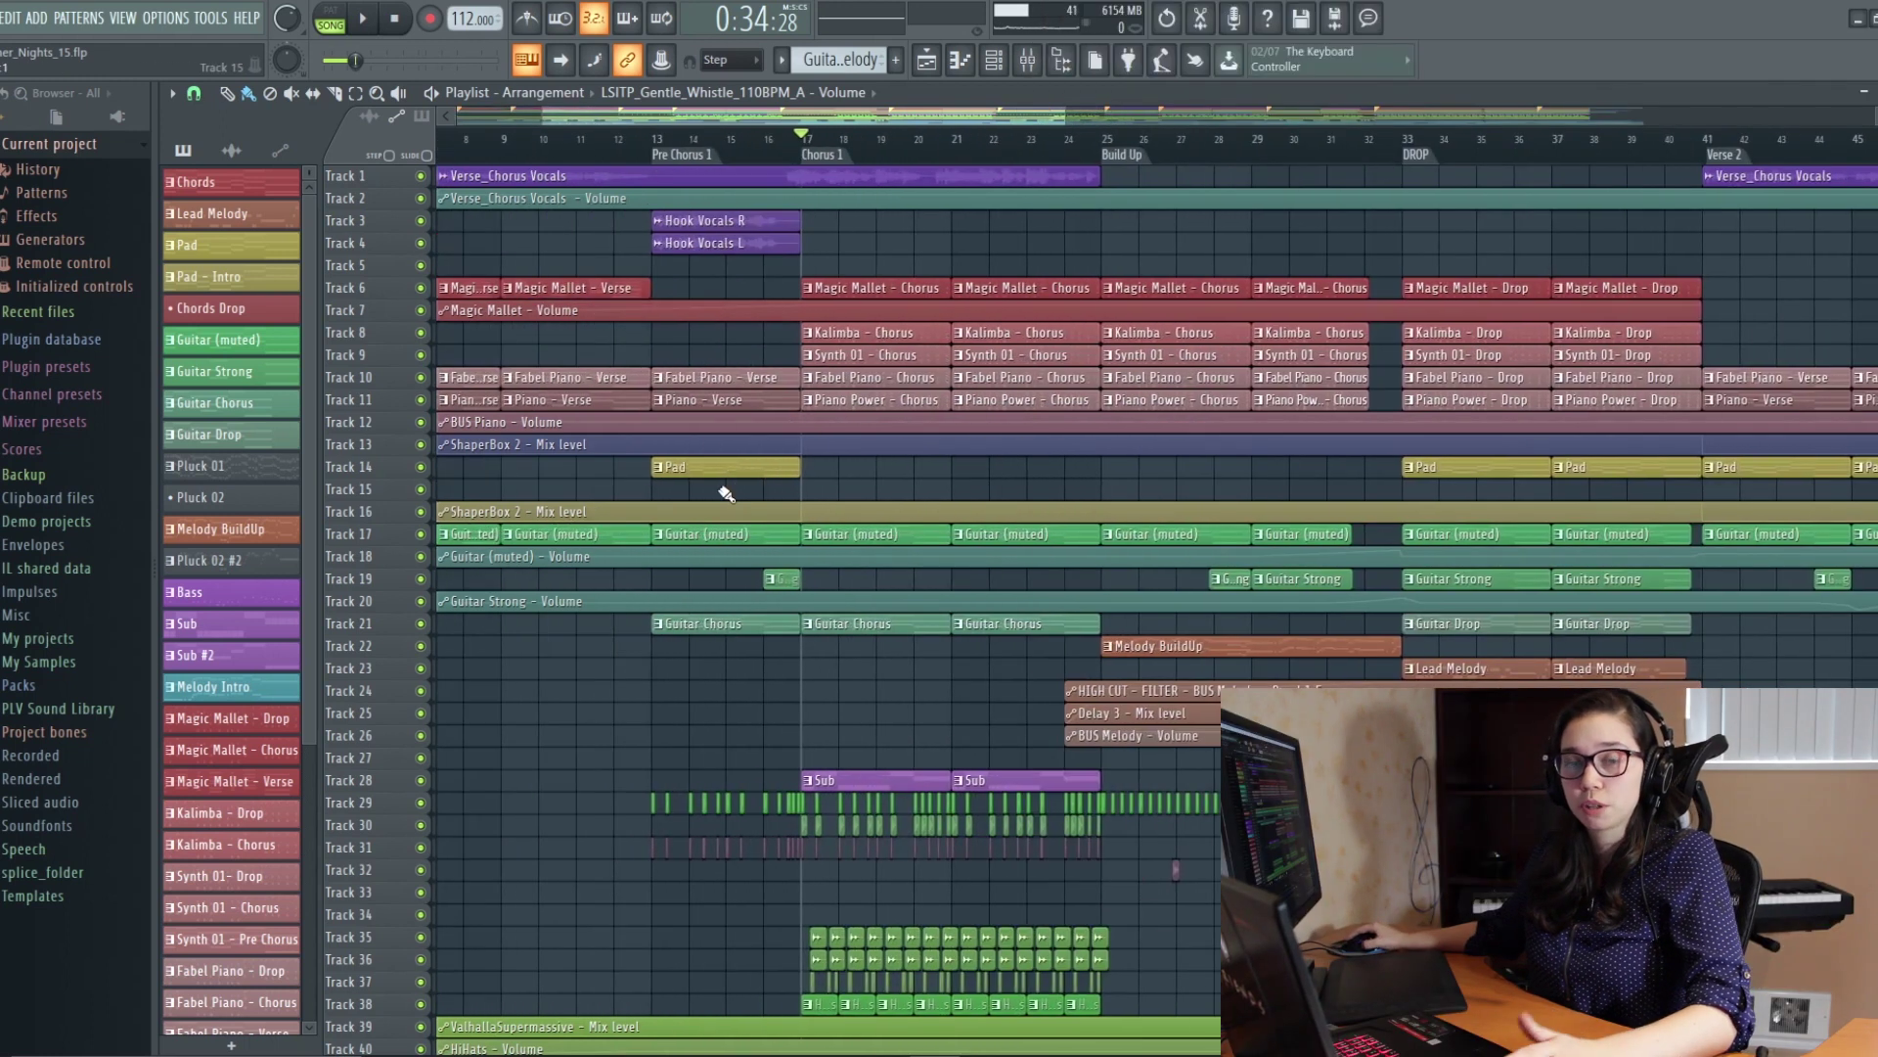
pyautogui.hscroll(-2, 746, 473)
# Step: Solo the piano on Track 11 and listen to its Piano Power - Chorus pattern from Chorus 1
pyautogui.keyDown('alt'); pyautogui.scroll(5, 746, 474); pyautogui.keyUp('alt')
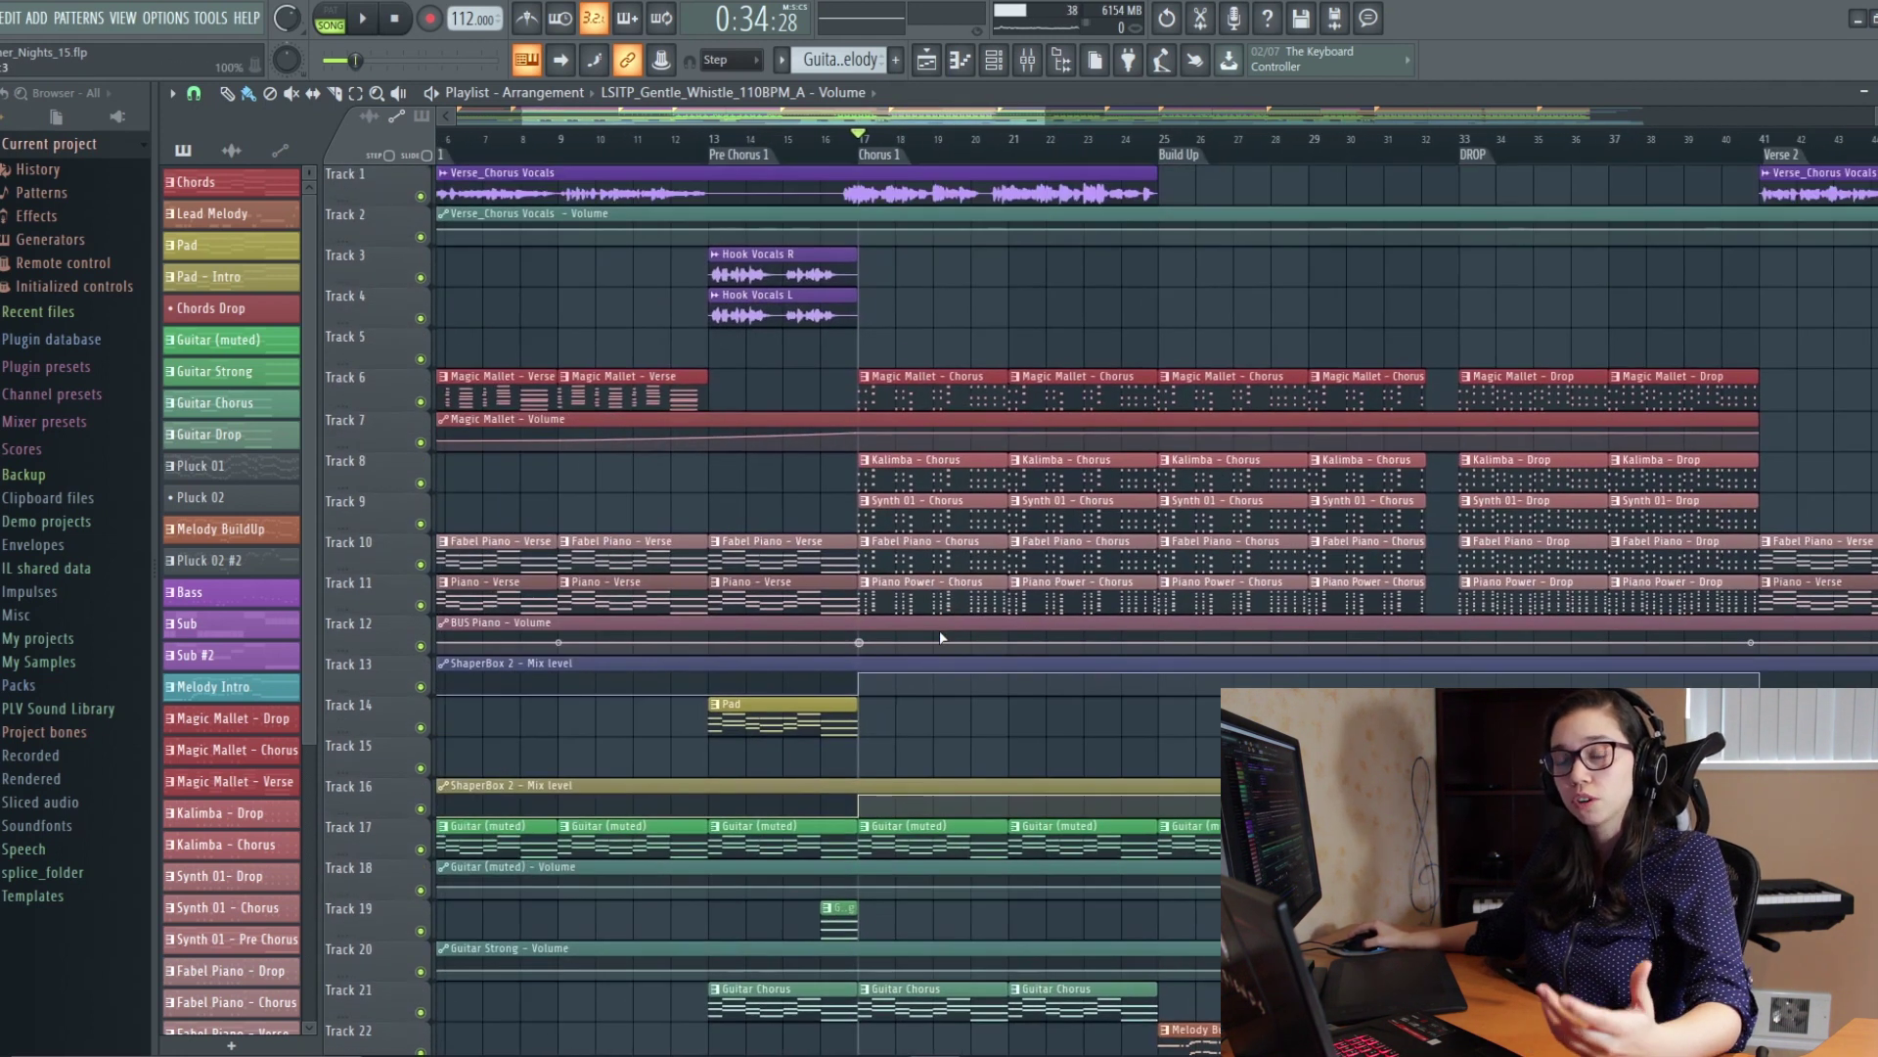
pyautogui.keyDown('ctrl'); pyautogui.scroll(4, 939, 630); pyautogui.keyUp('ctrl')
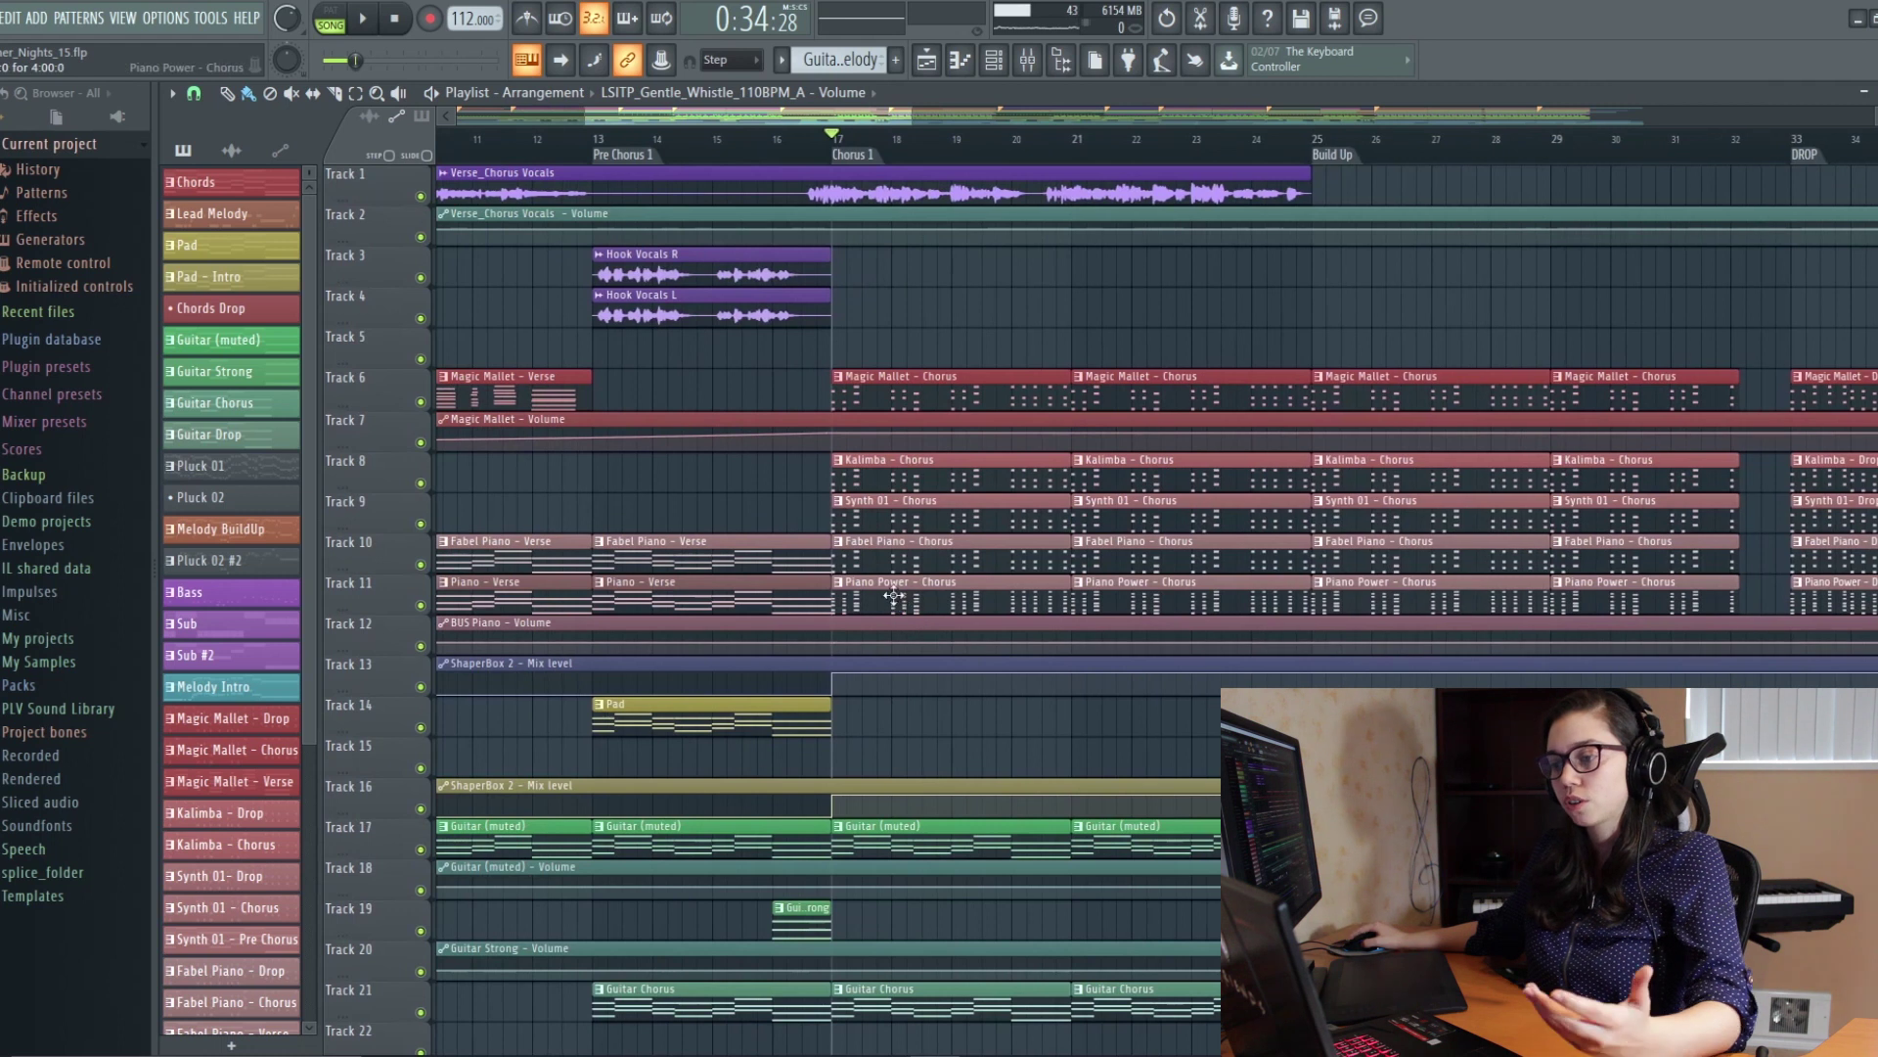
pyautogui.keyDown('ctrl'); pyautogui.scroll(3, 893, 595); pyautogui.keyUp('ctrl')
pyautogui.rightClick(421, 604)
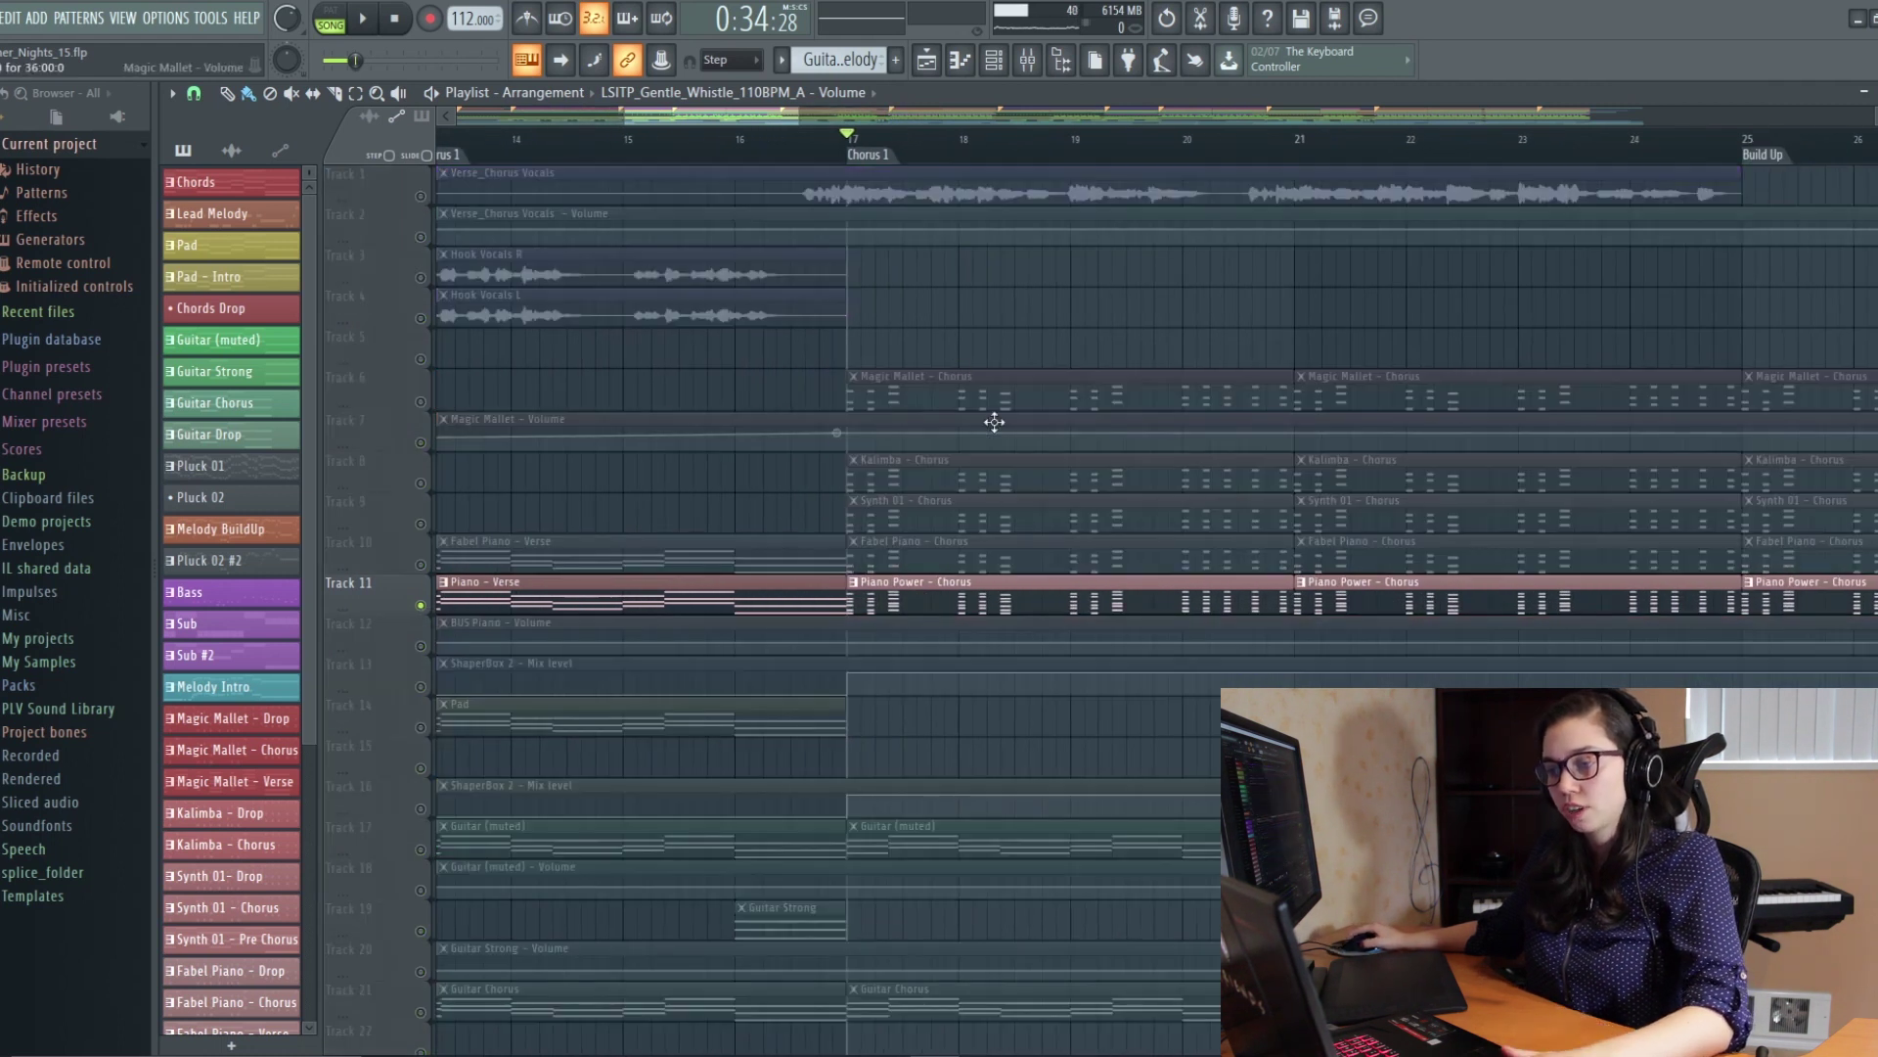
pyautogui.keyDown('ctrl'); pyautogui.scroll(-3, 1249, 538); pyautogui.keyUp('ctrl')
pyautogui.press('space')
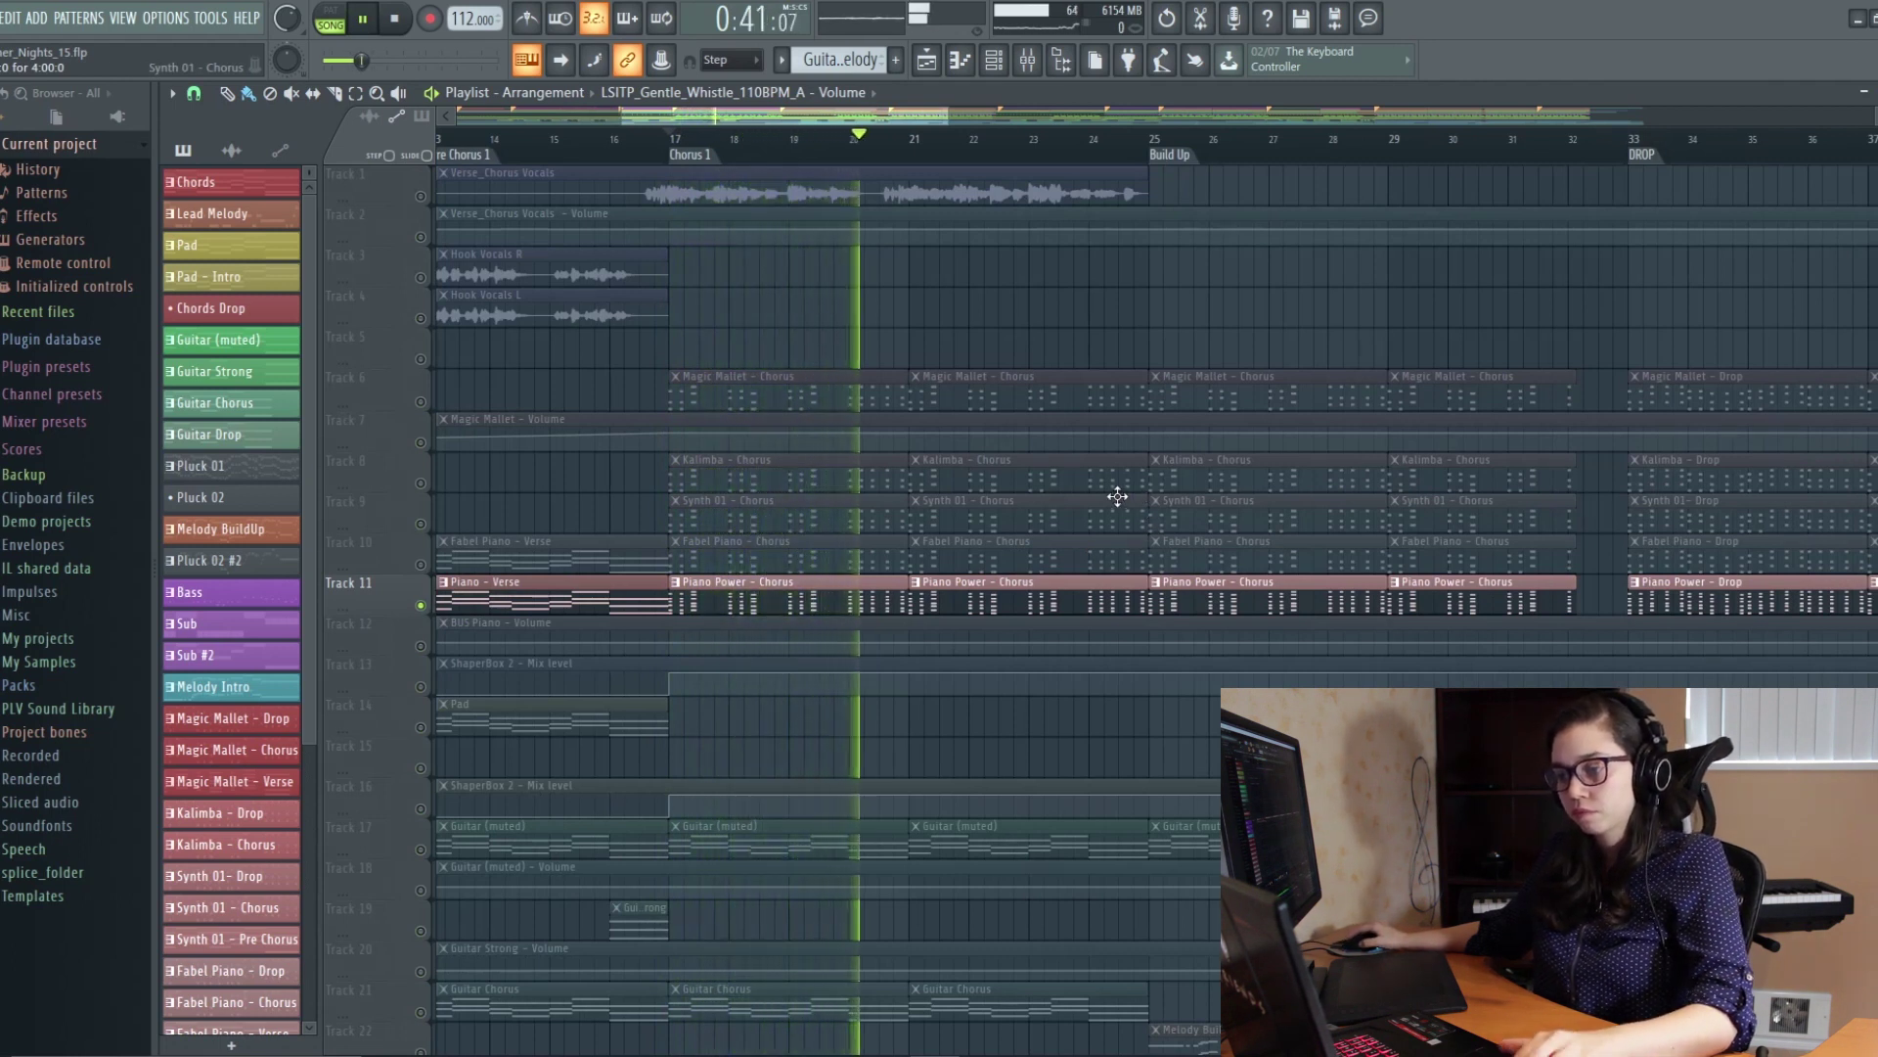
pyautogui.press('space')
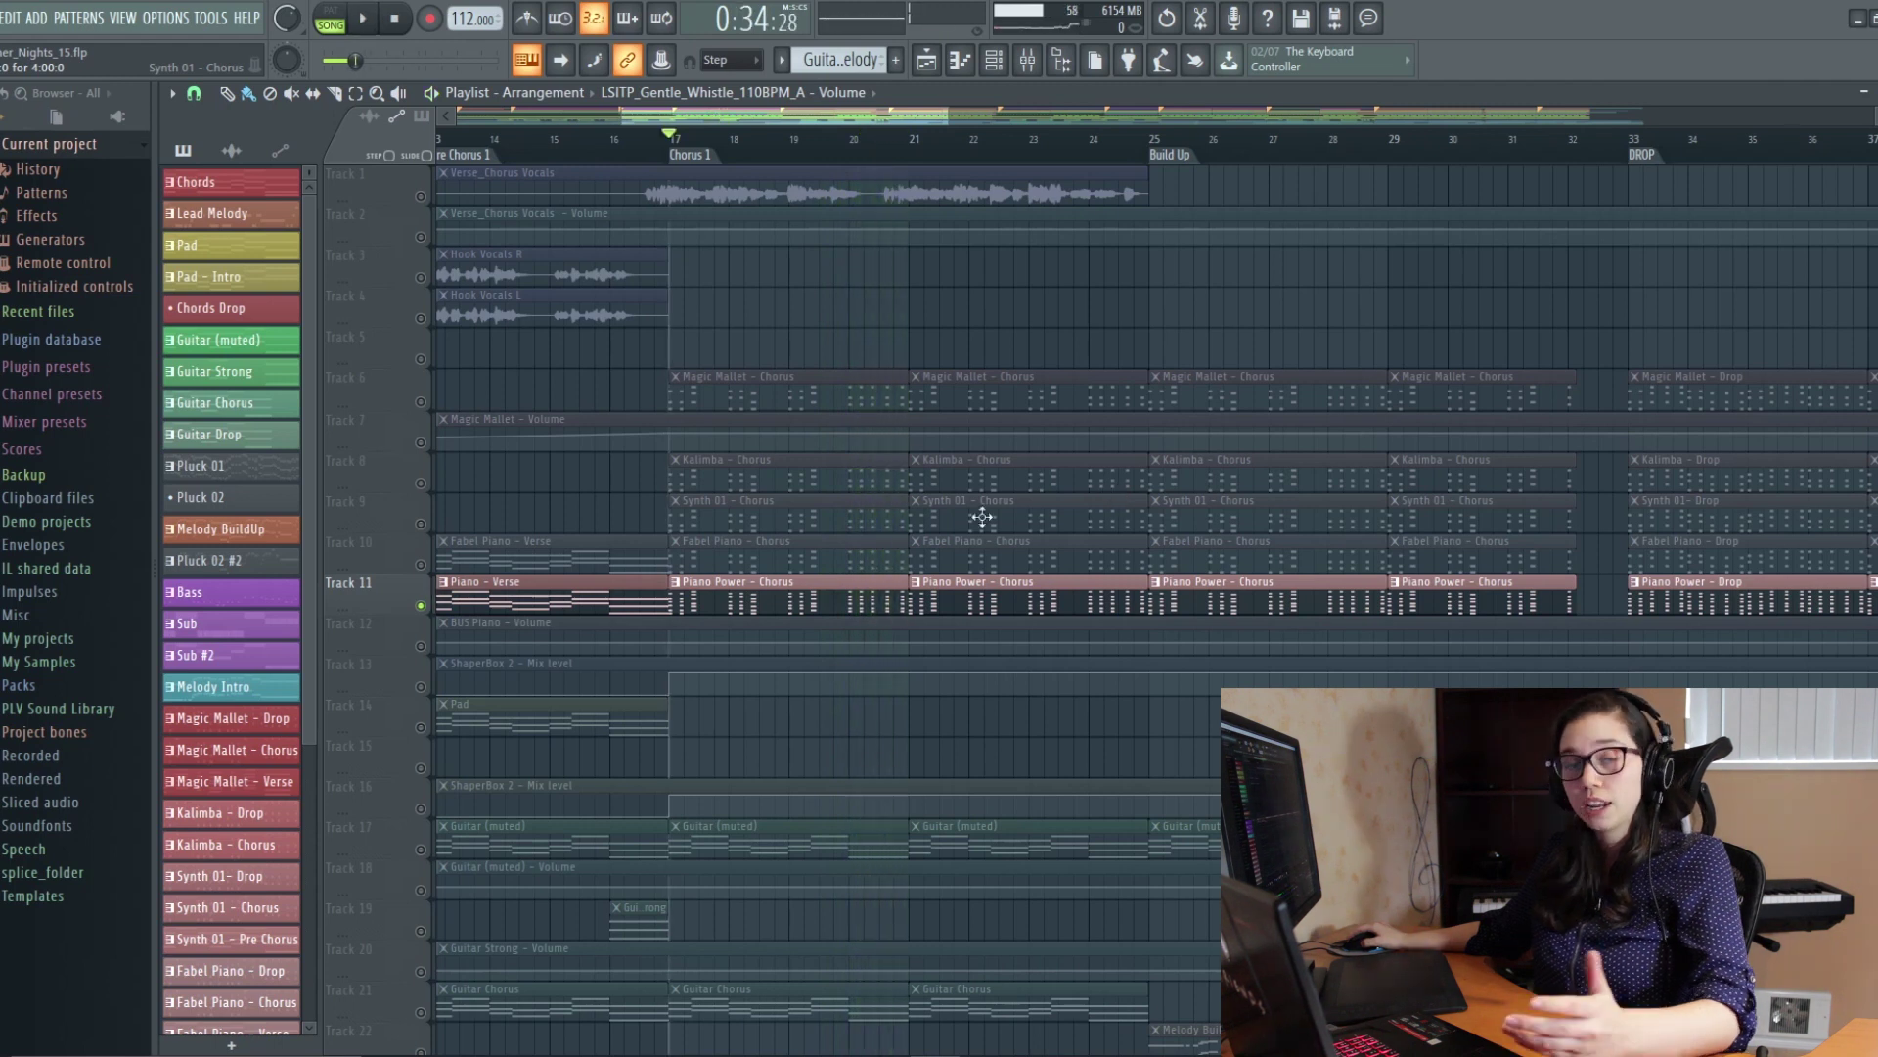
# Step: Solo the Magic Mallet layer on Track 6 and play it from Chorus 1
pyautogui.scroll(2, 896, 526)
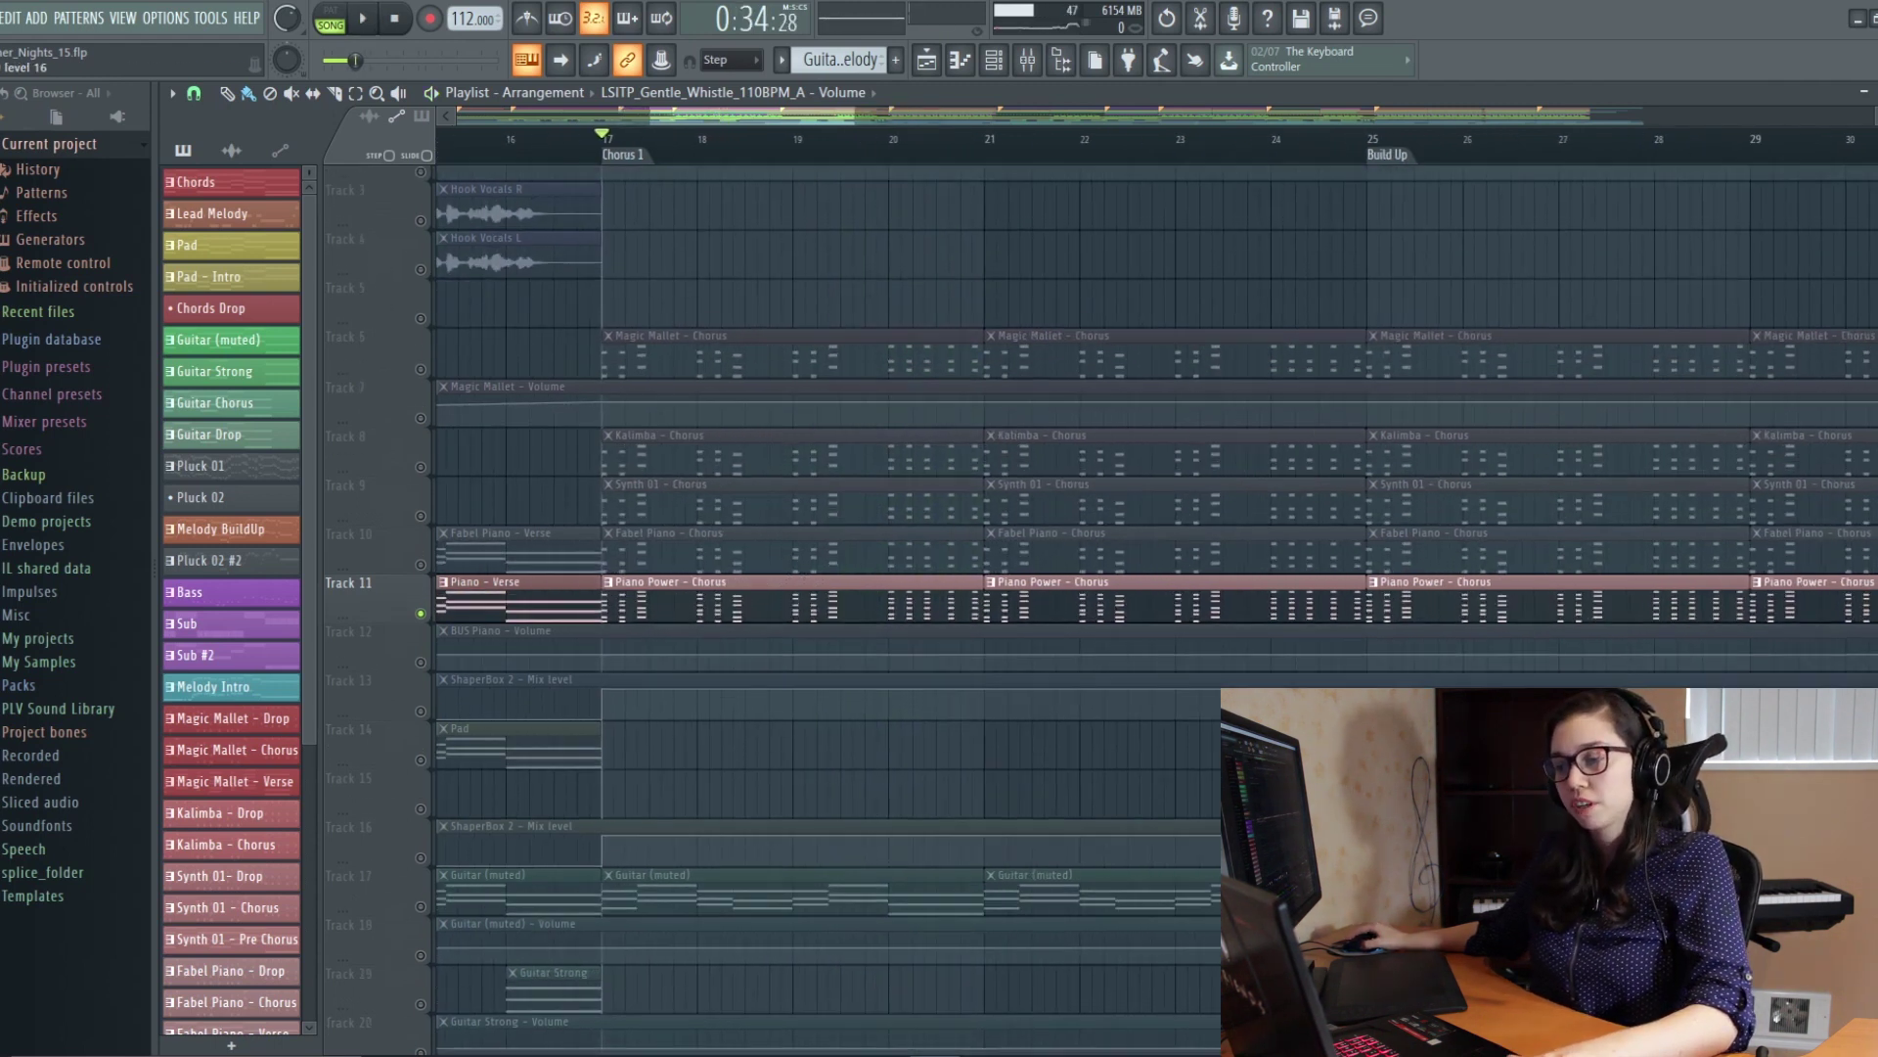
pyautogui.scroll(2, 912, 587)
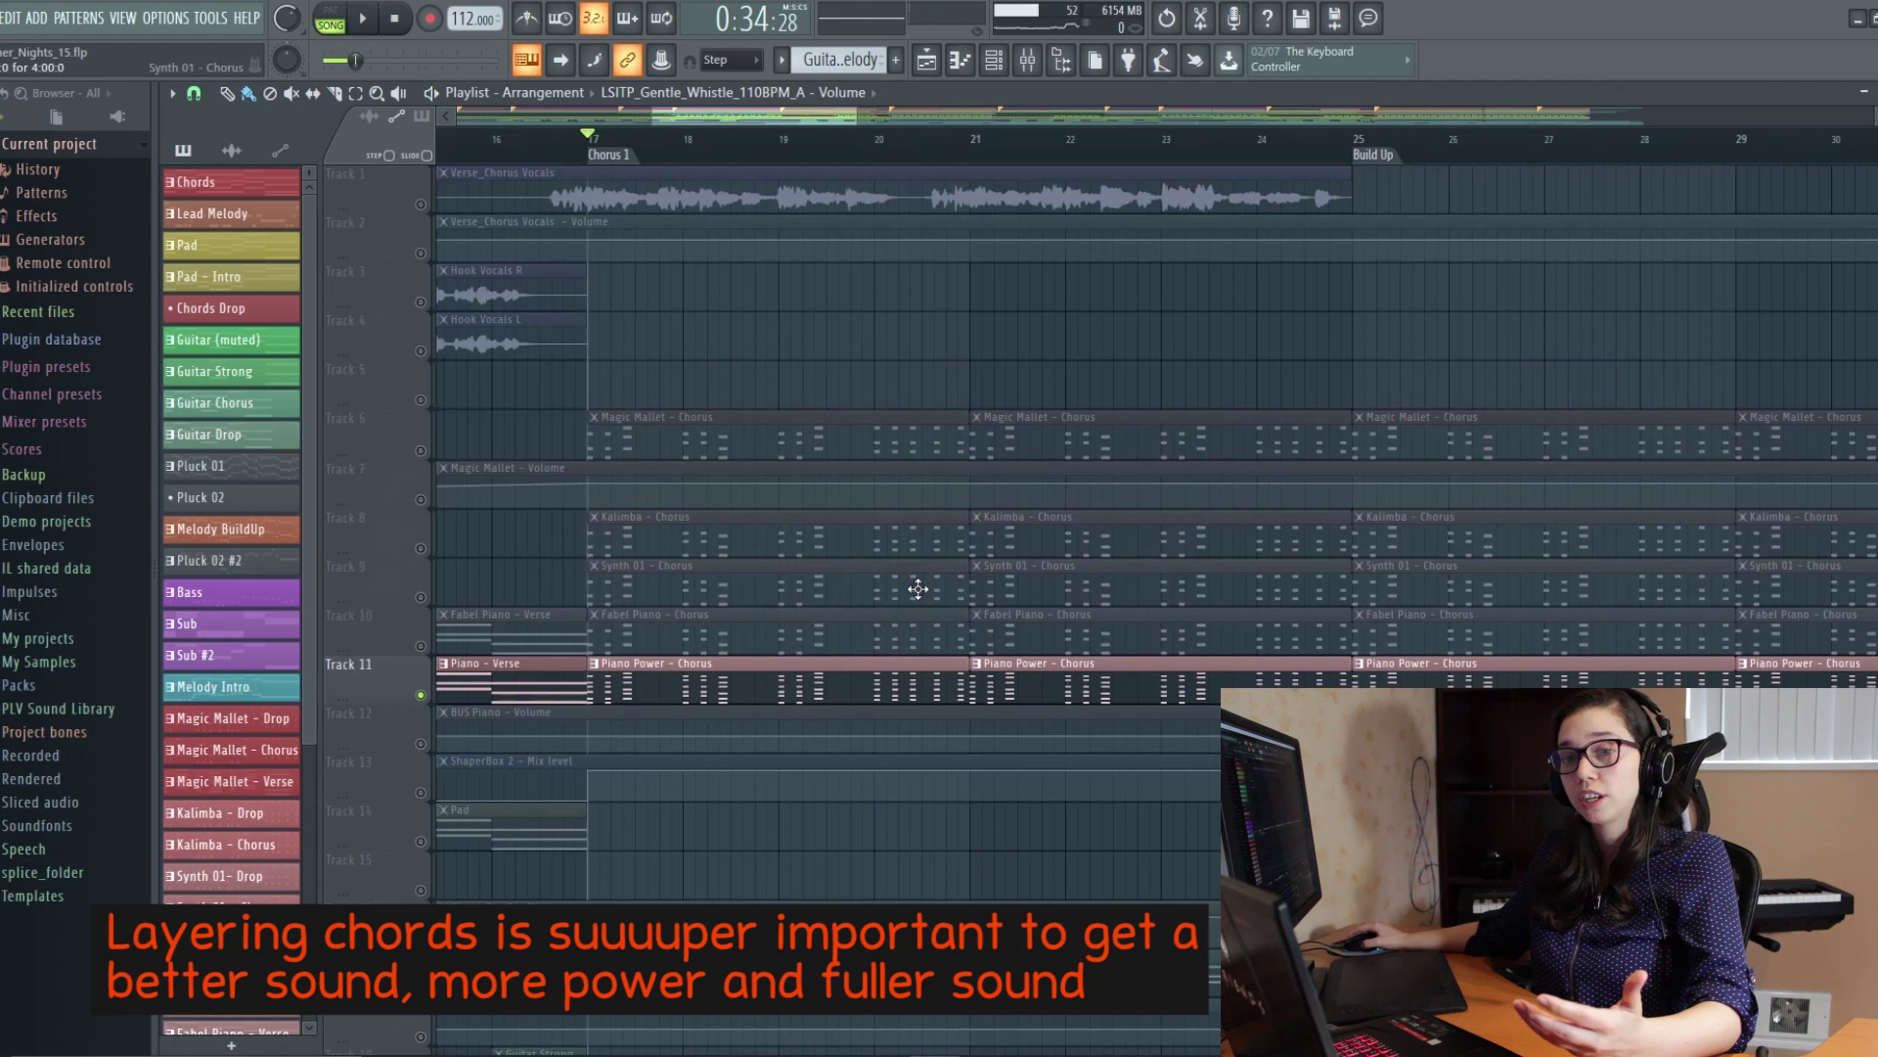
pyautogui.scroll(2, 729, 654)
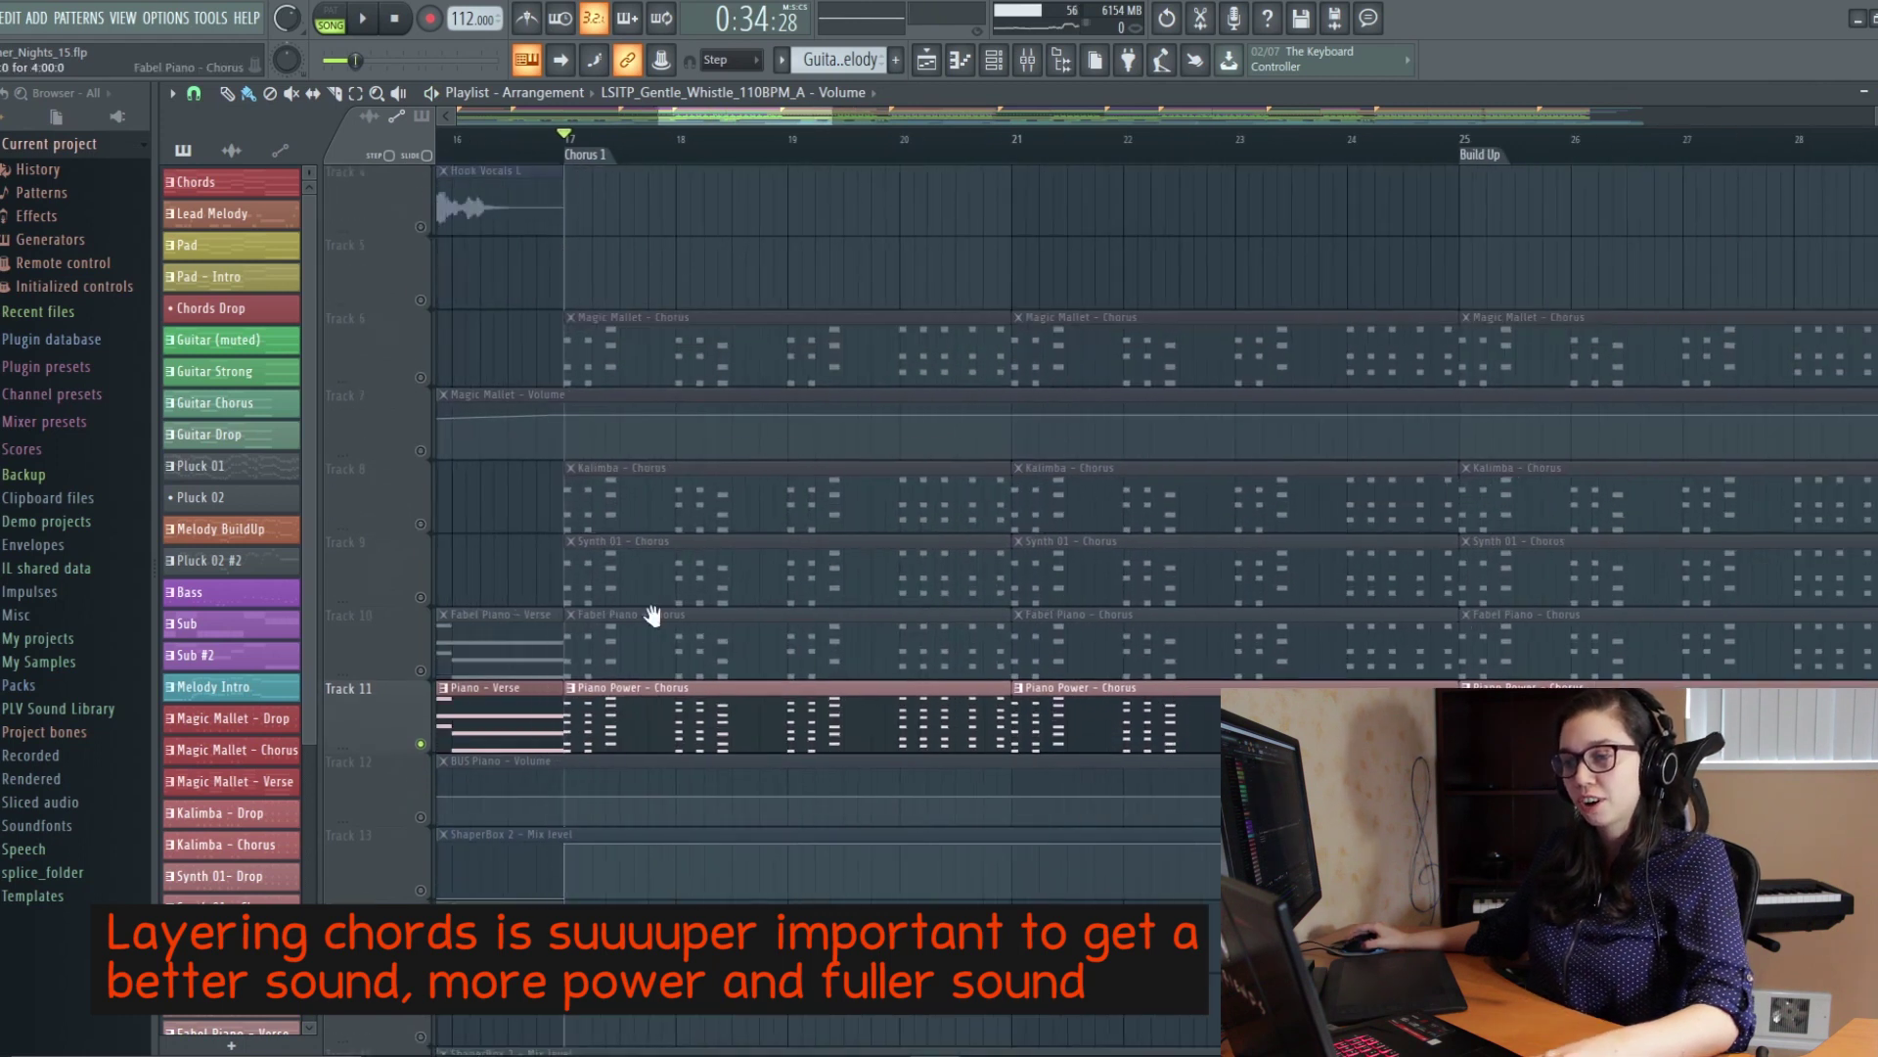
pyautogui.scroll(2, 811, 655)
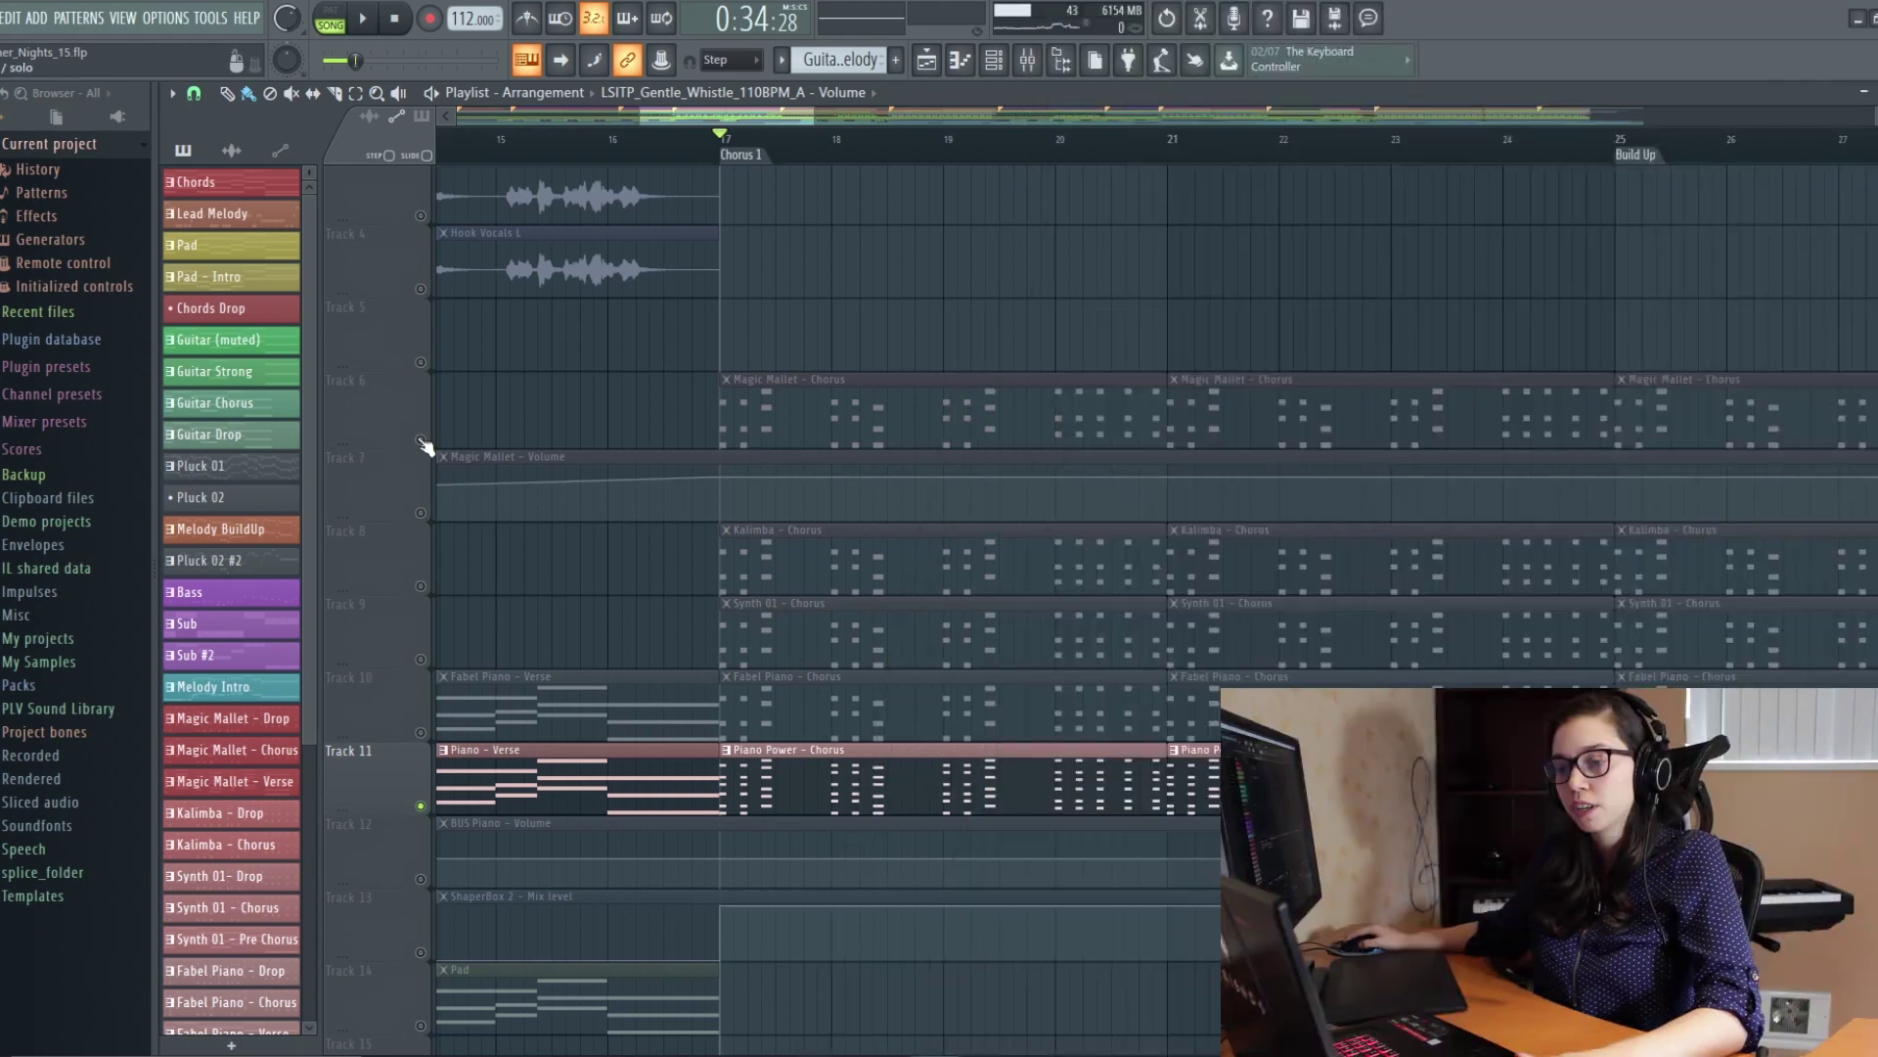
pyautogui.rightClick(422, 440)
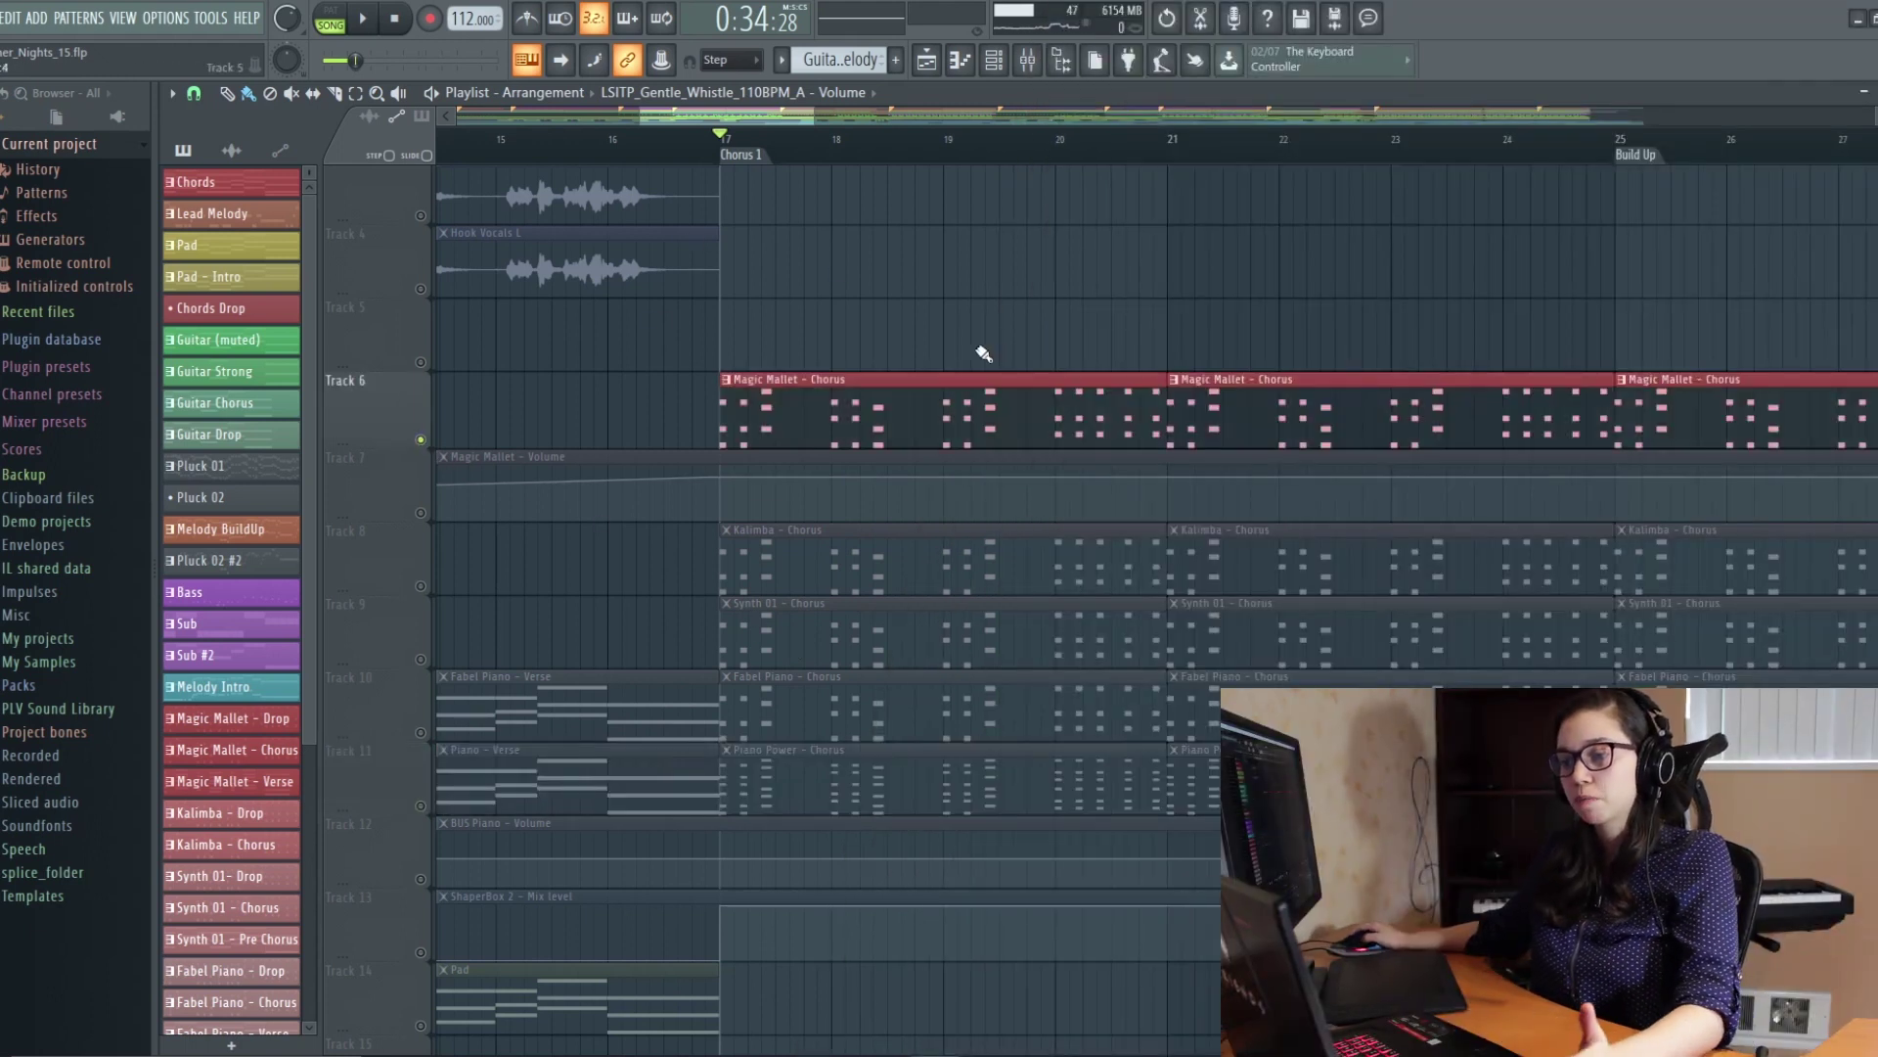
pyautogui.scroll(-1, 952, 412)
pyautogui.press('space')
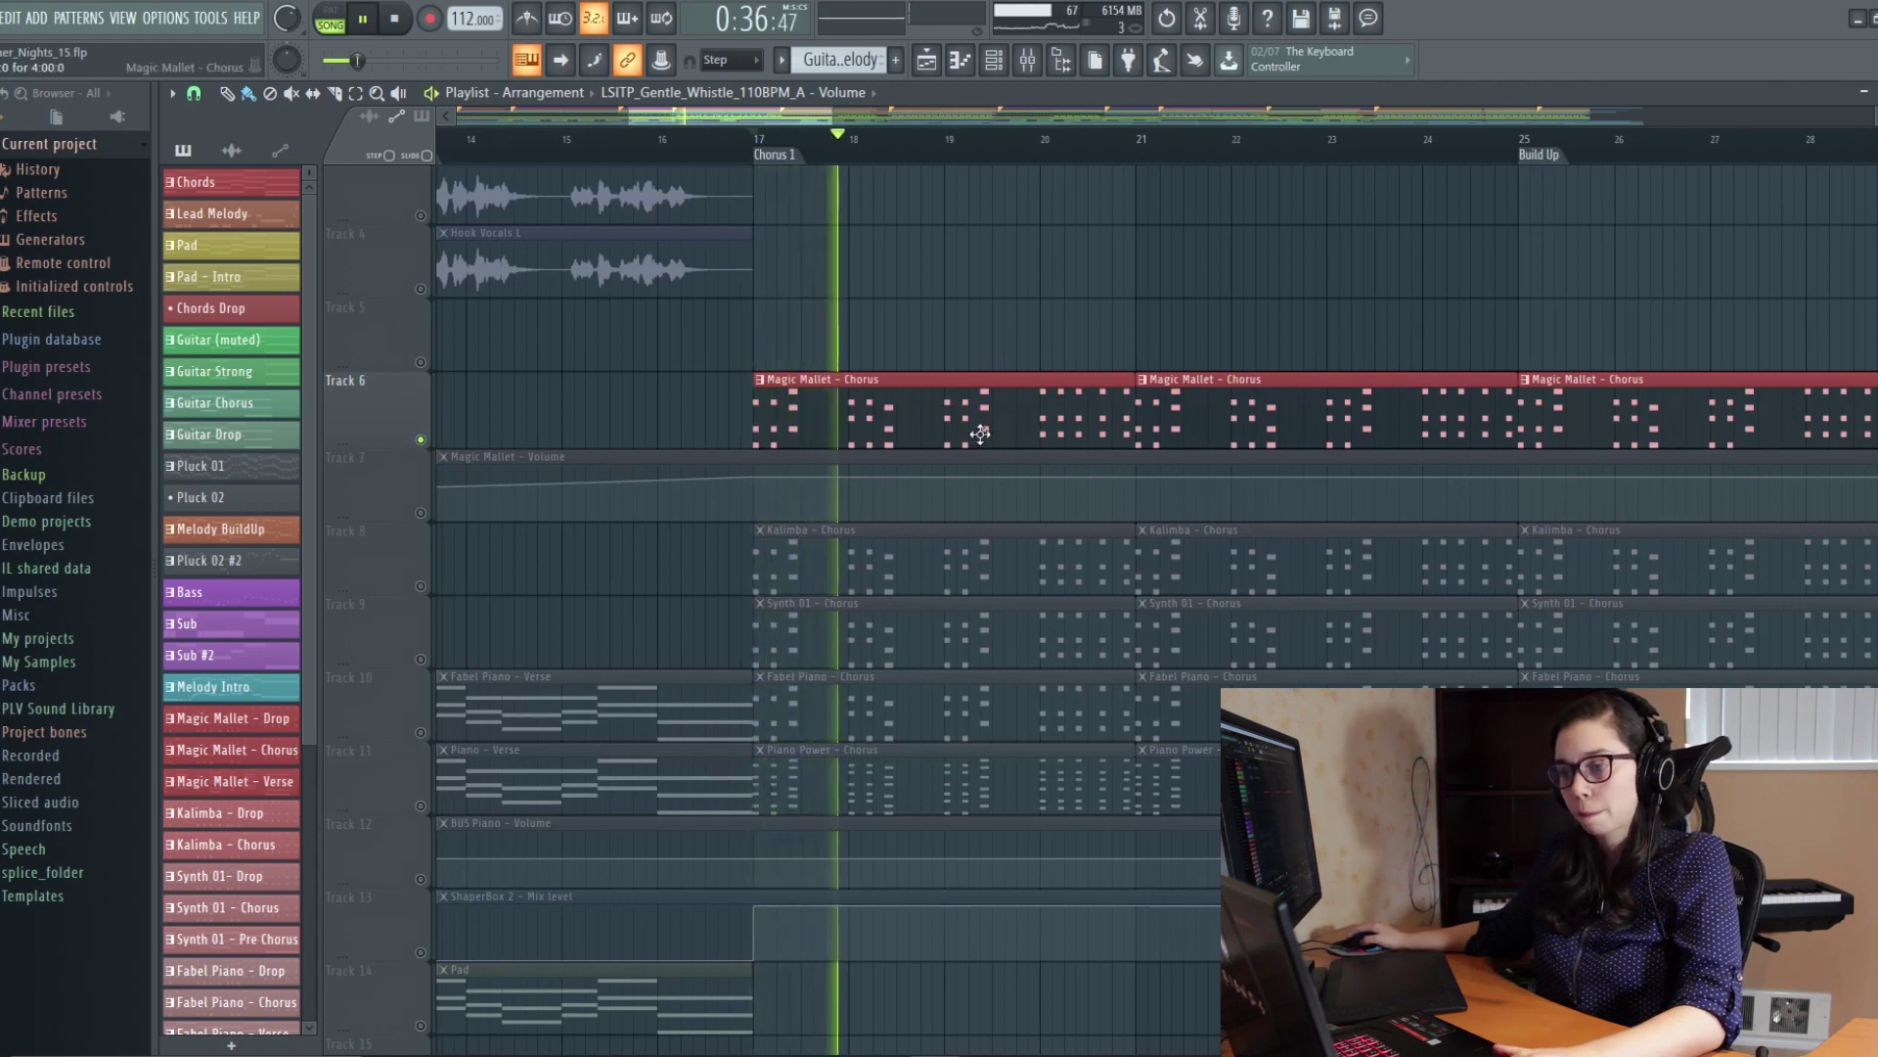
# Step: Solo the Kalimba layer on Track 8, play it from Chorus 1 and stop playback
pyautogui.rightClick(421, 512)
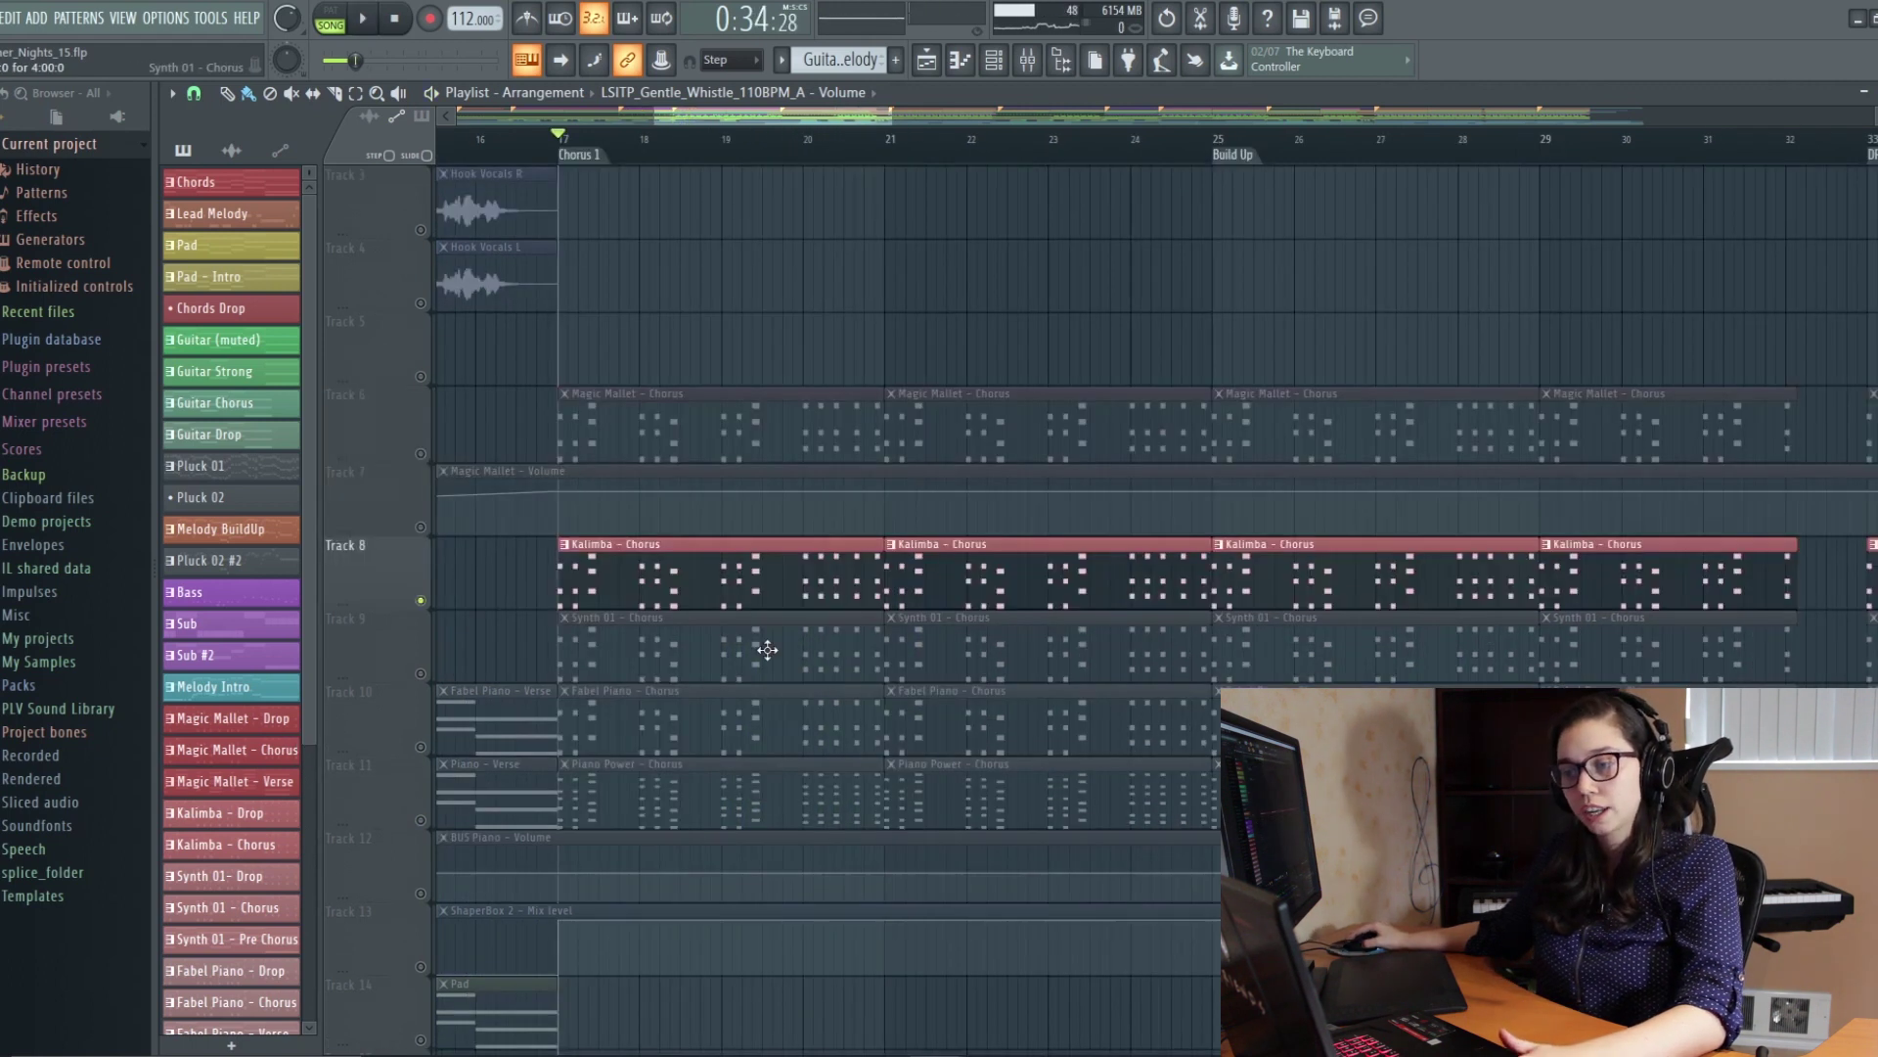
pyautogui.press('space')
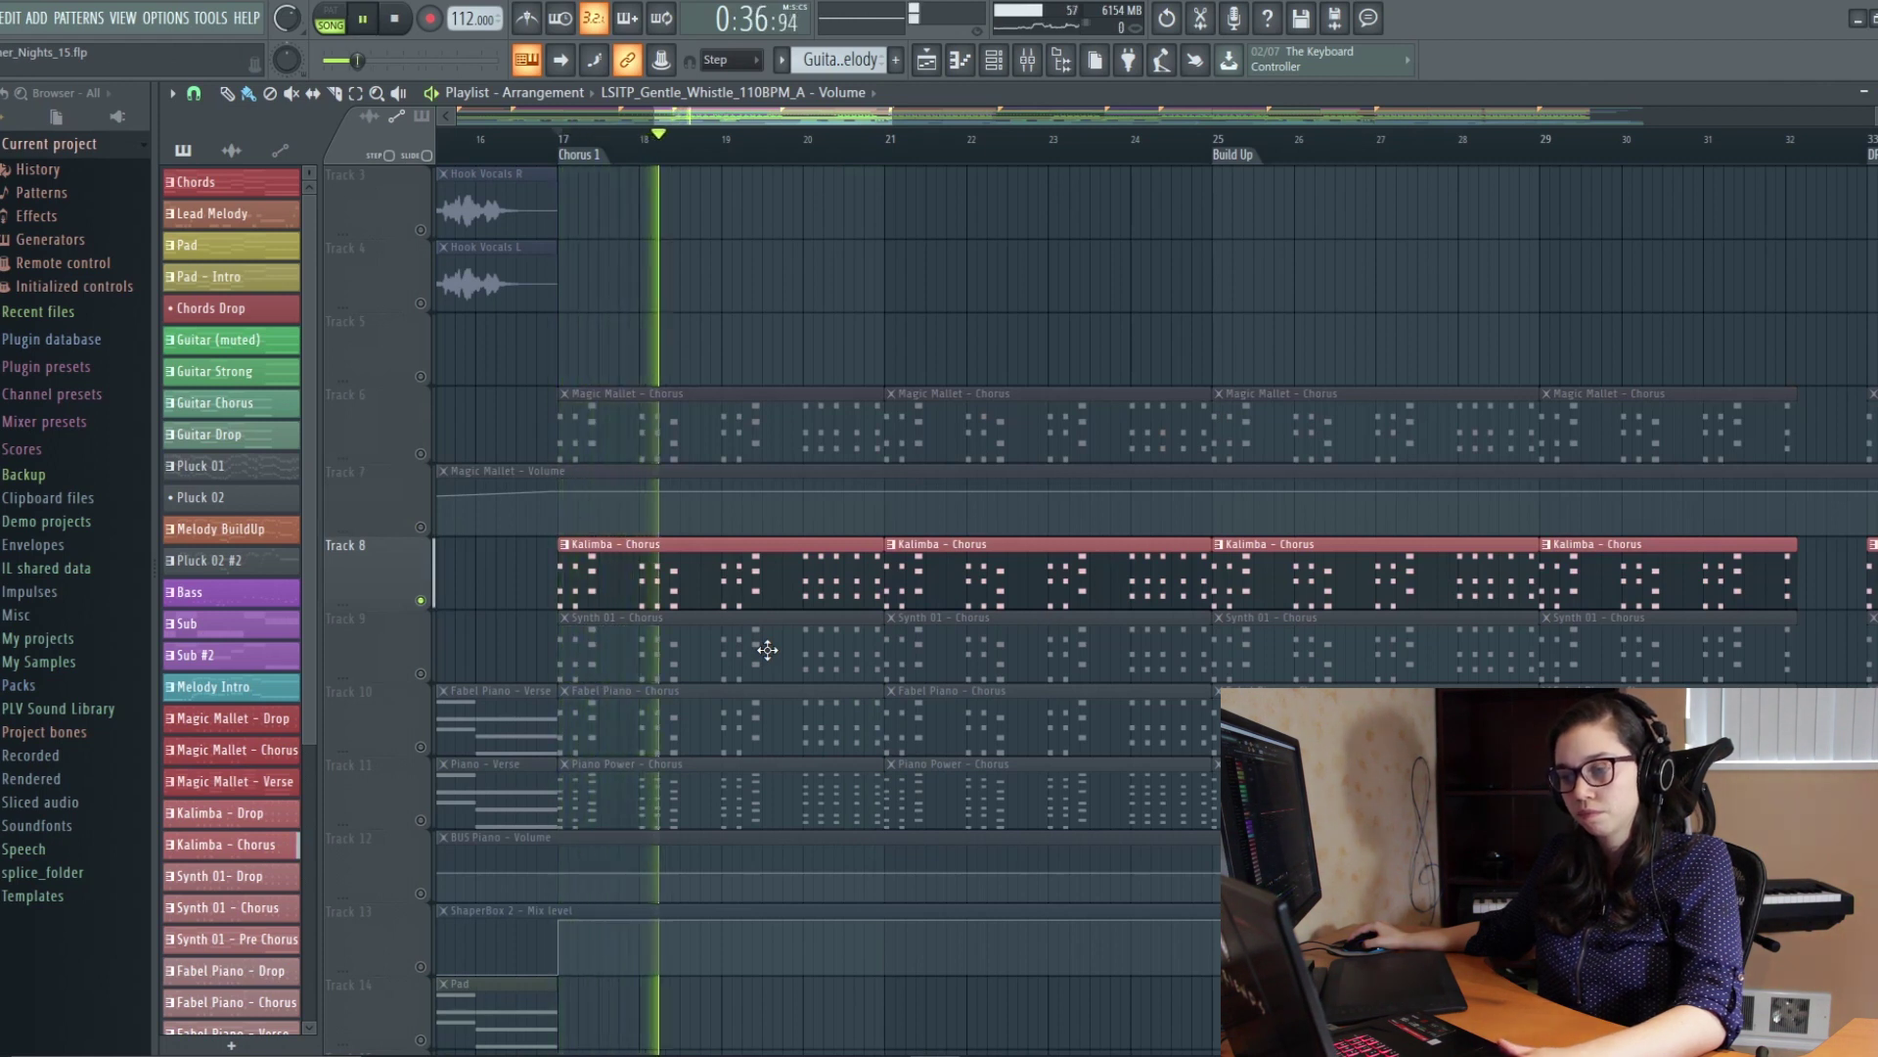
pyautogui.press('space')
# Step: Unmute the Fabel Piano on Track 10, mute the Kalimba track, and play the piano layer from Chorus 1
pyautogui.click(421, 747)
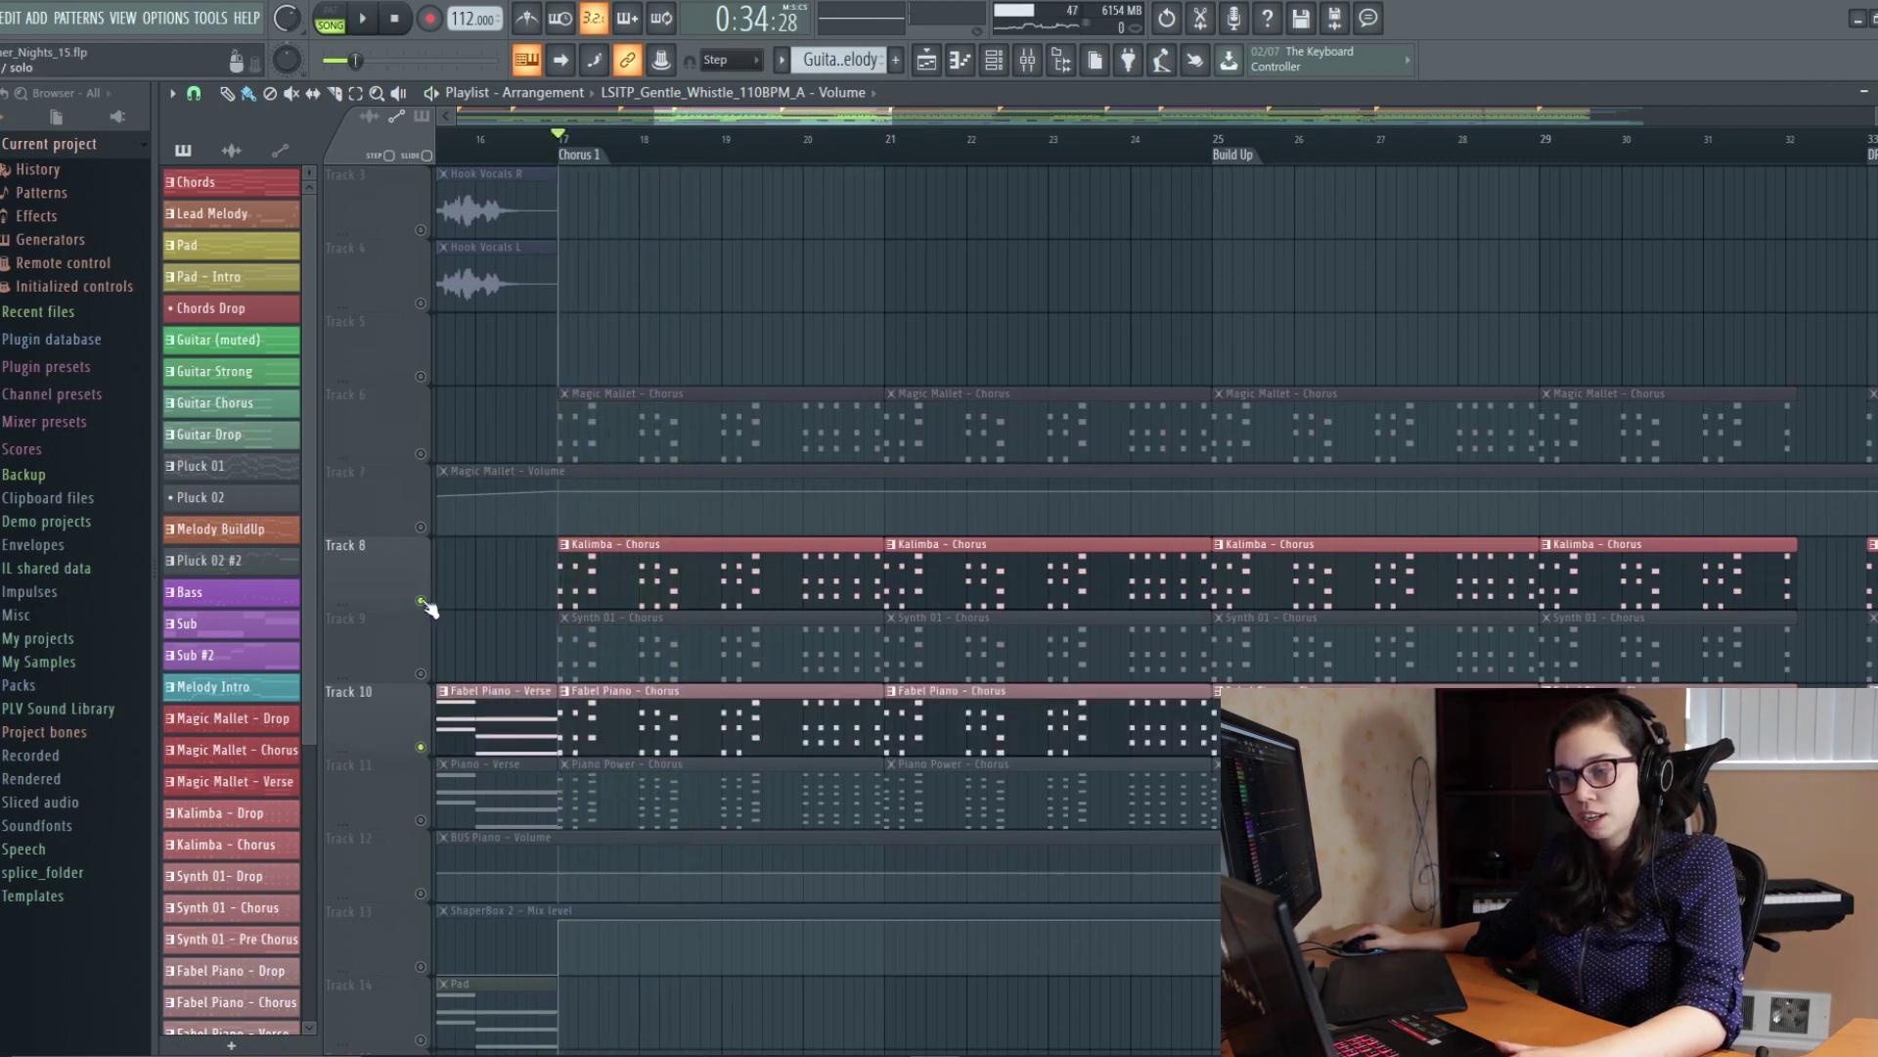
pyautogui.click(421, 599)
pyautogui.press('space')
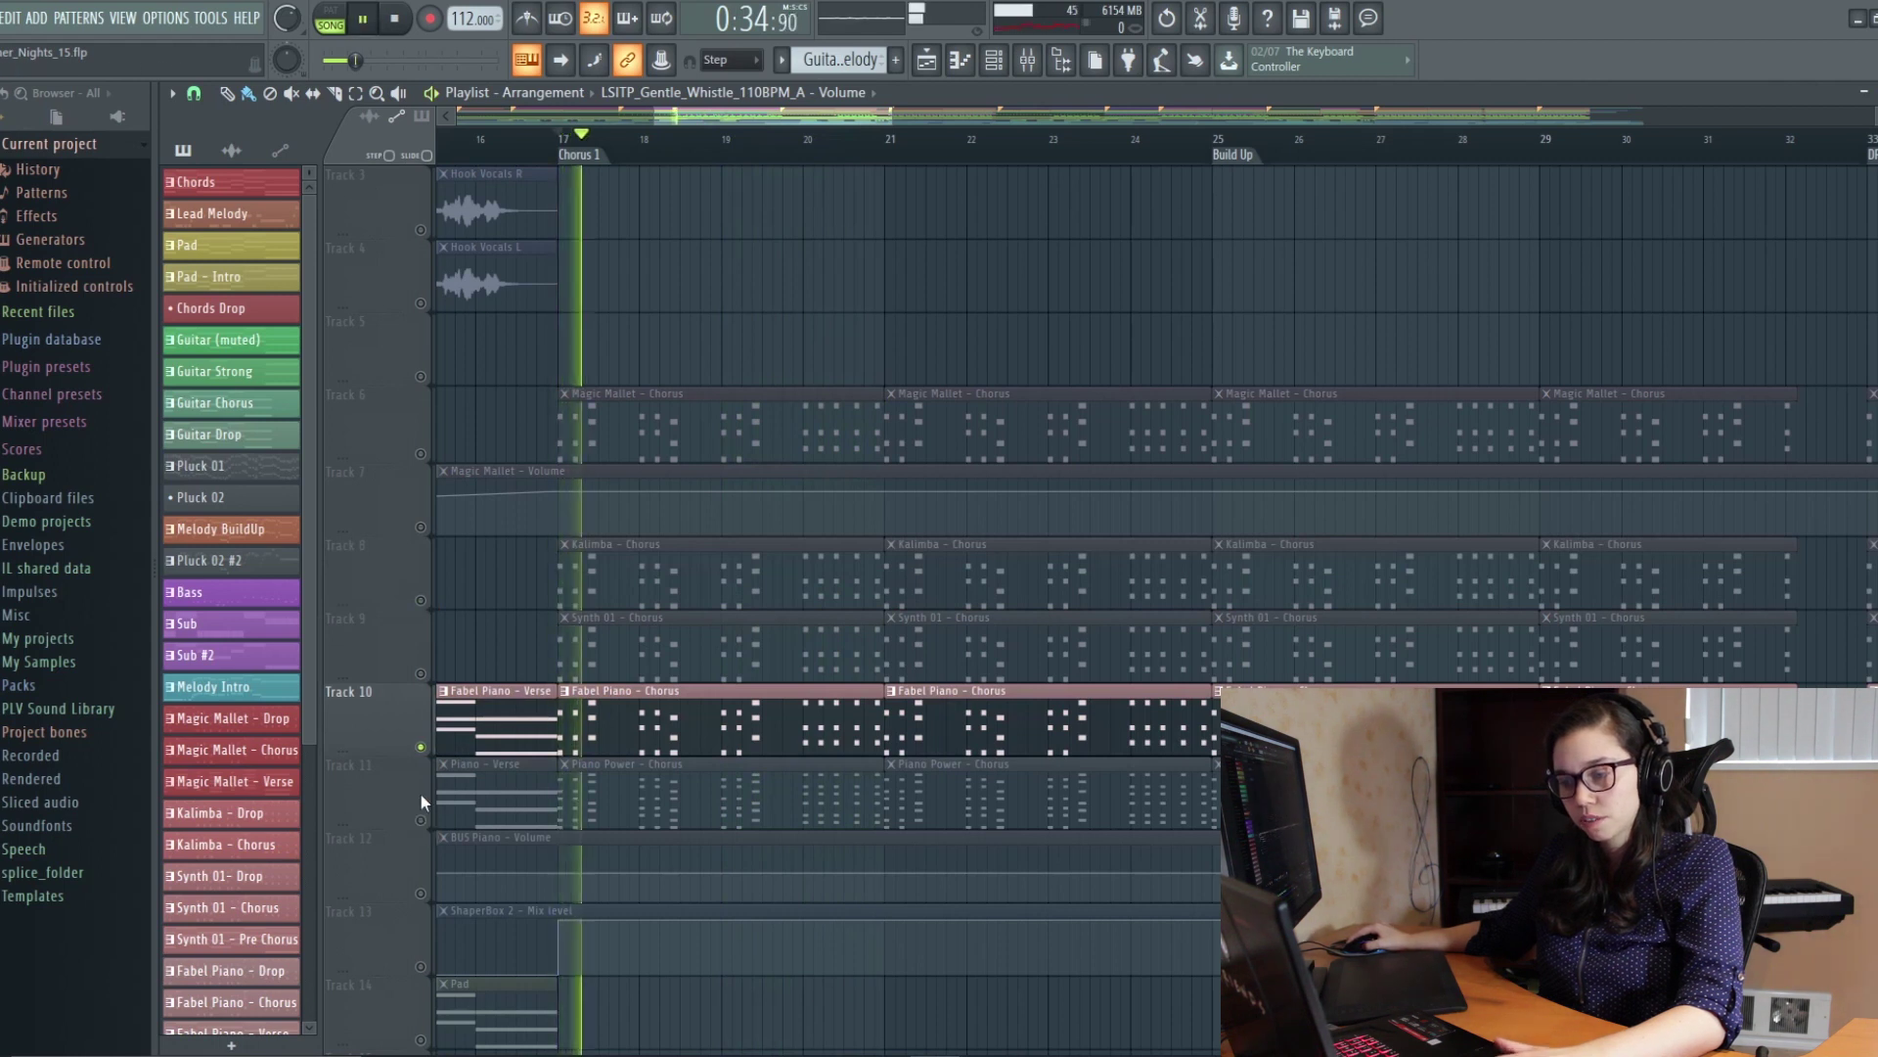
# Step: Unmute the piano on Track 11 and play it together with the Fabel Piano layer in Chorus 1
pyautogui.press('space')
pyautogui.click(420, 820)
pyautogui.press('space')
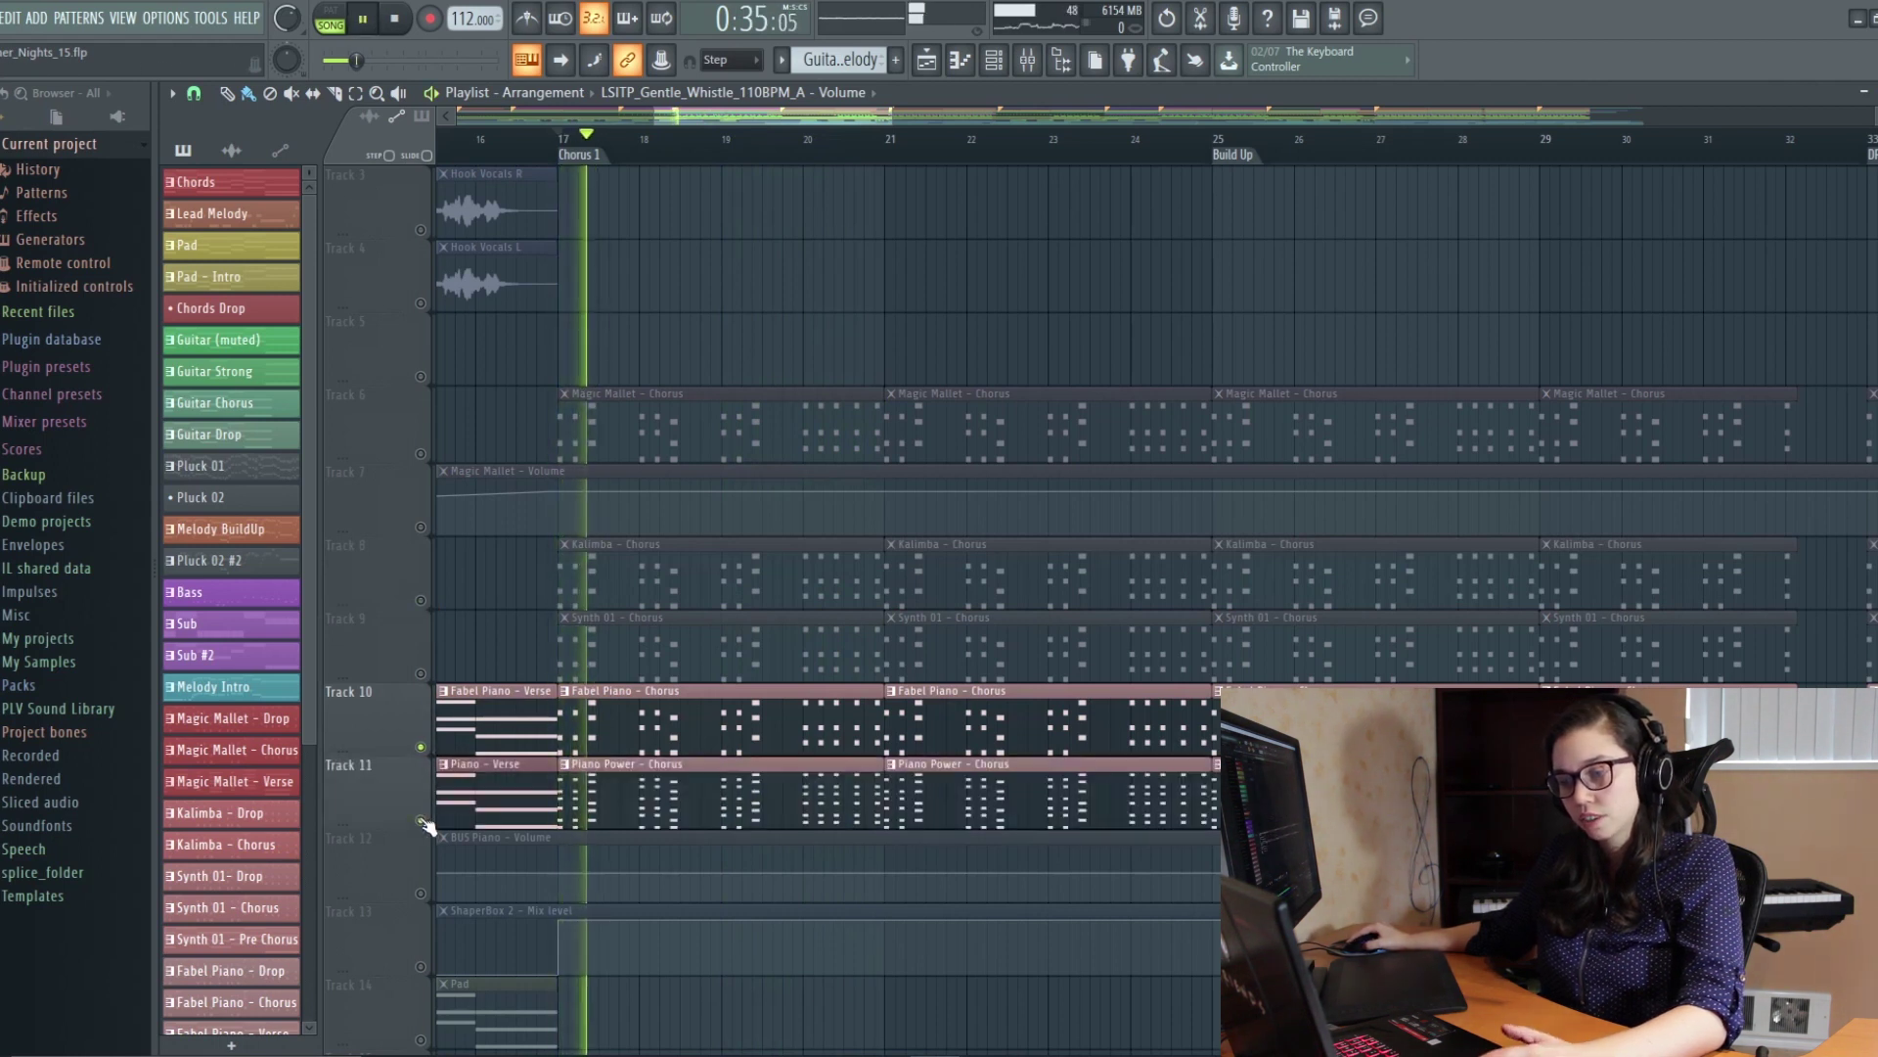
pyautogui.press('space')
# Step: Unmute Synth 01 on Track 9, mute the pianos on Tracks 10 and 11, and play the synth layer from Chorus 1
pyautogui.click(420, 673)
pyautogui.click(420, 747)
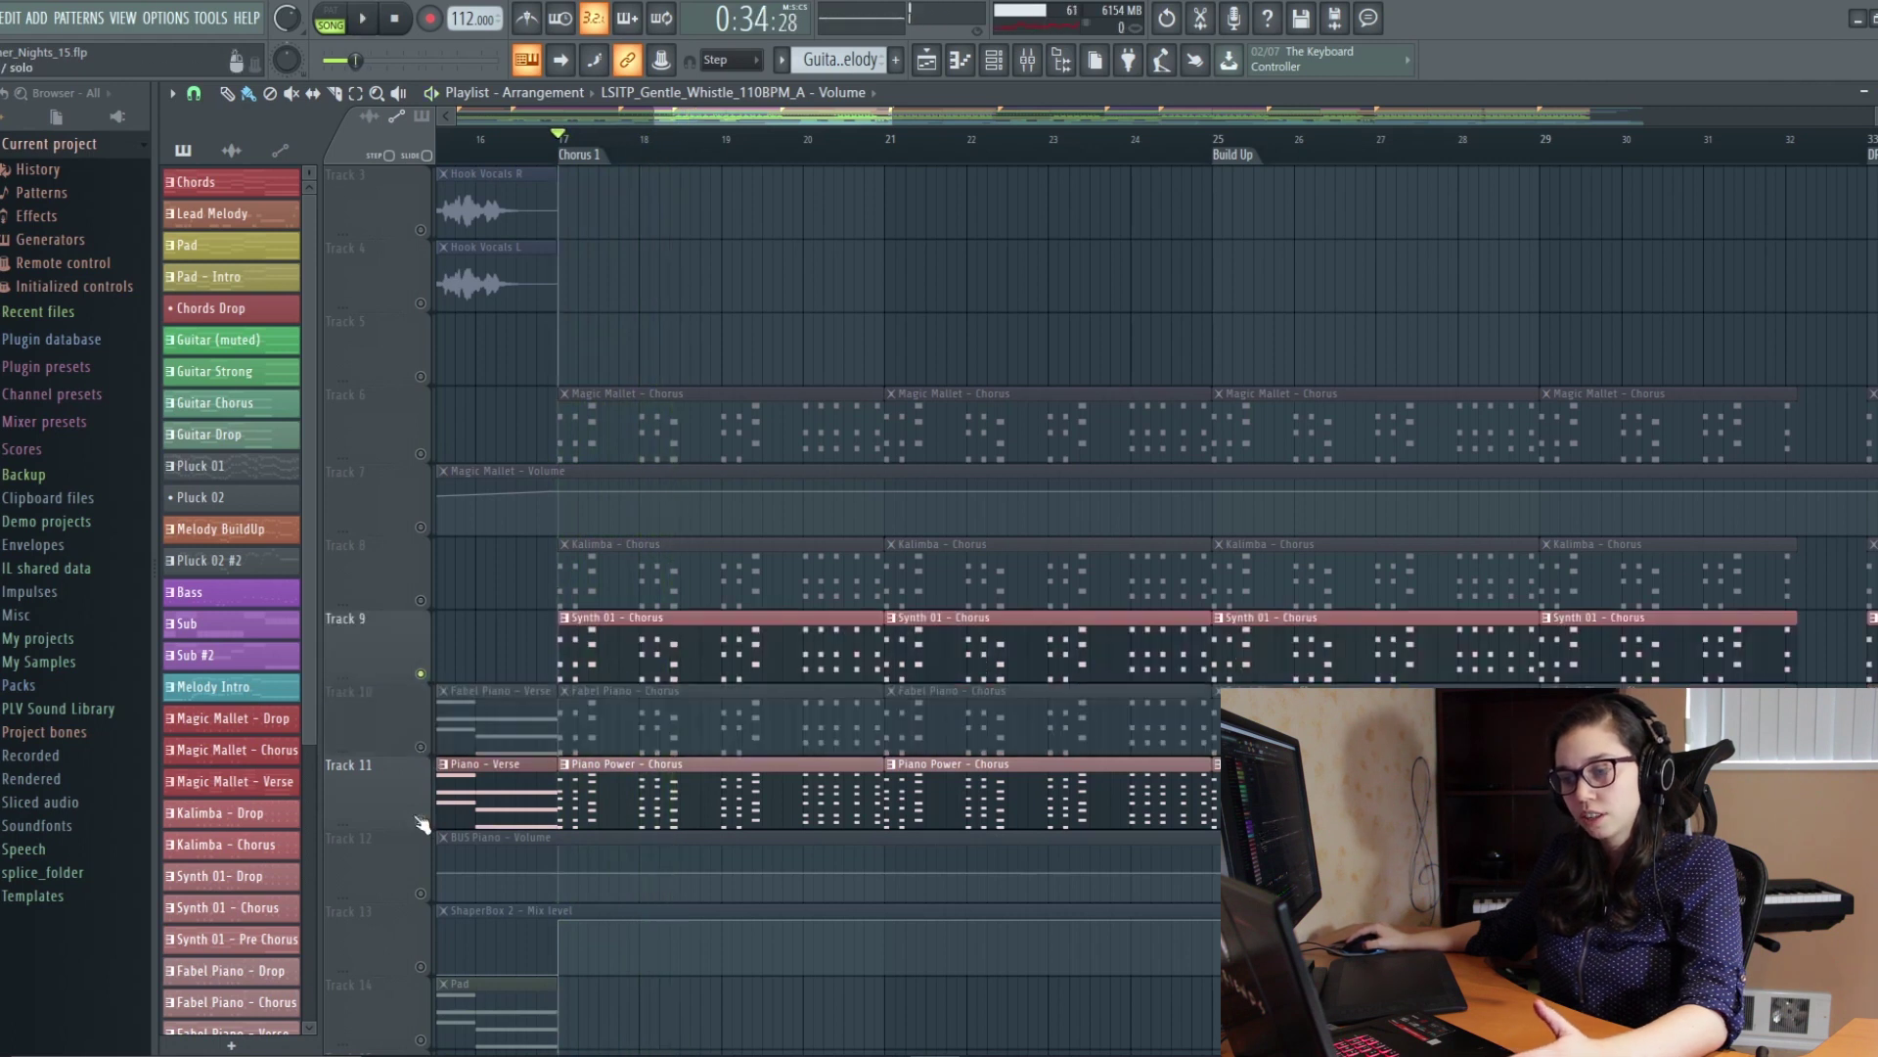
pyautogui.click(420, 820)
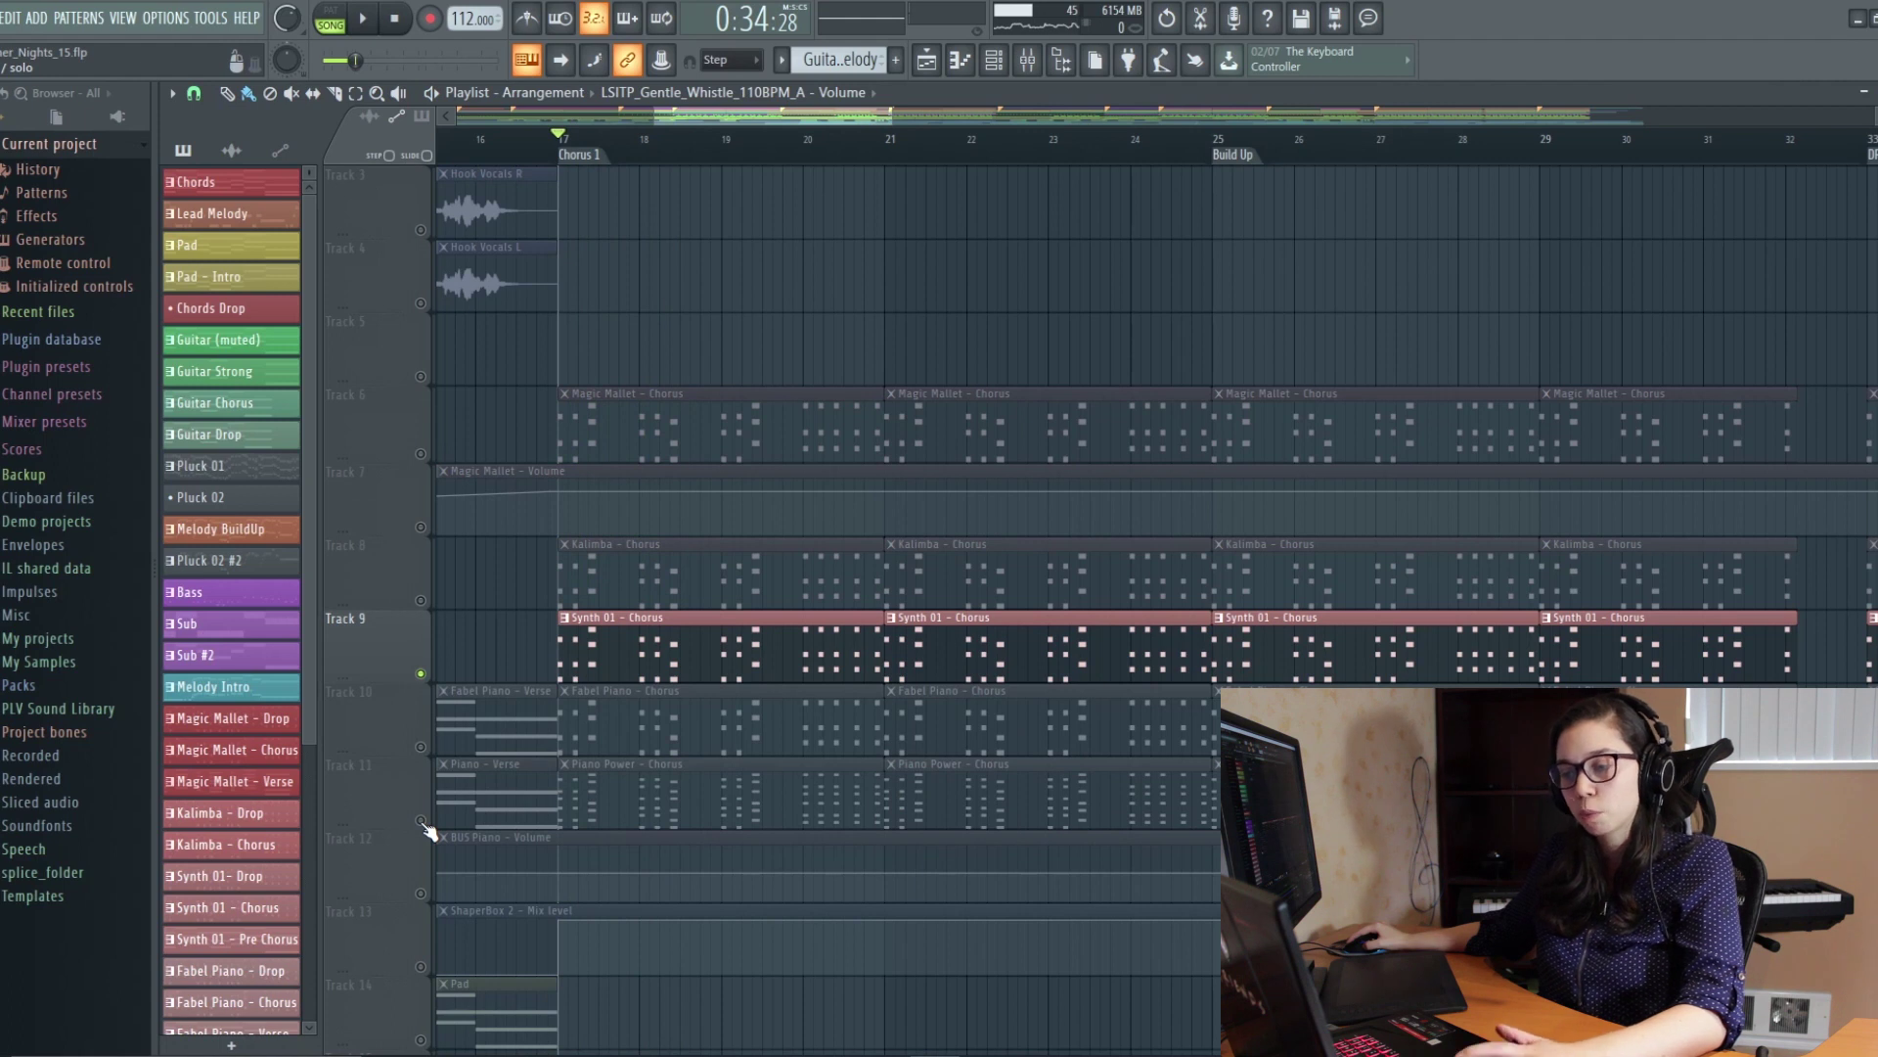
pyautogui.press('space')
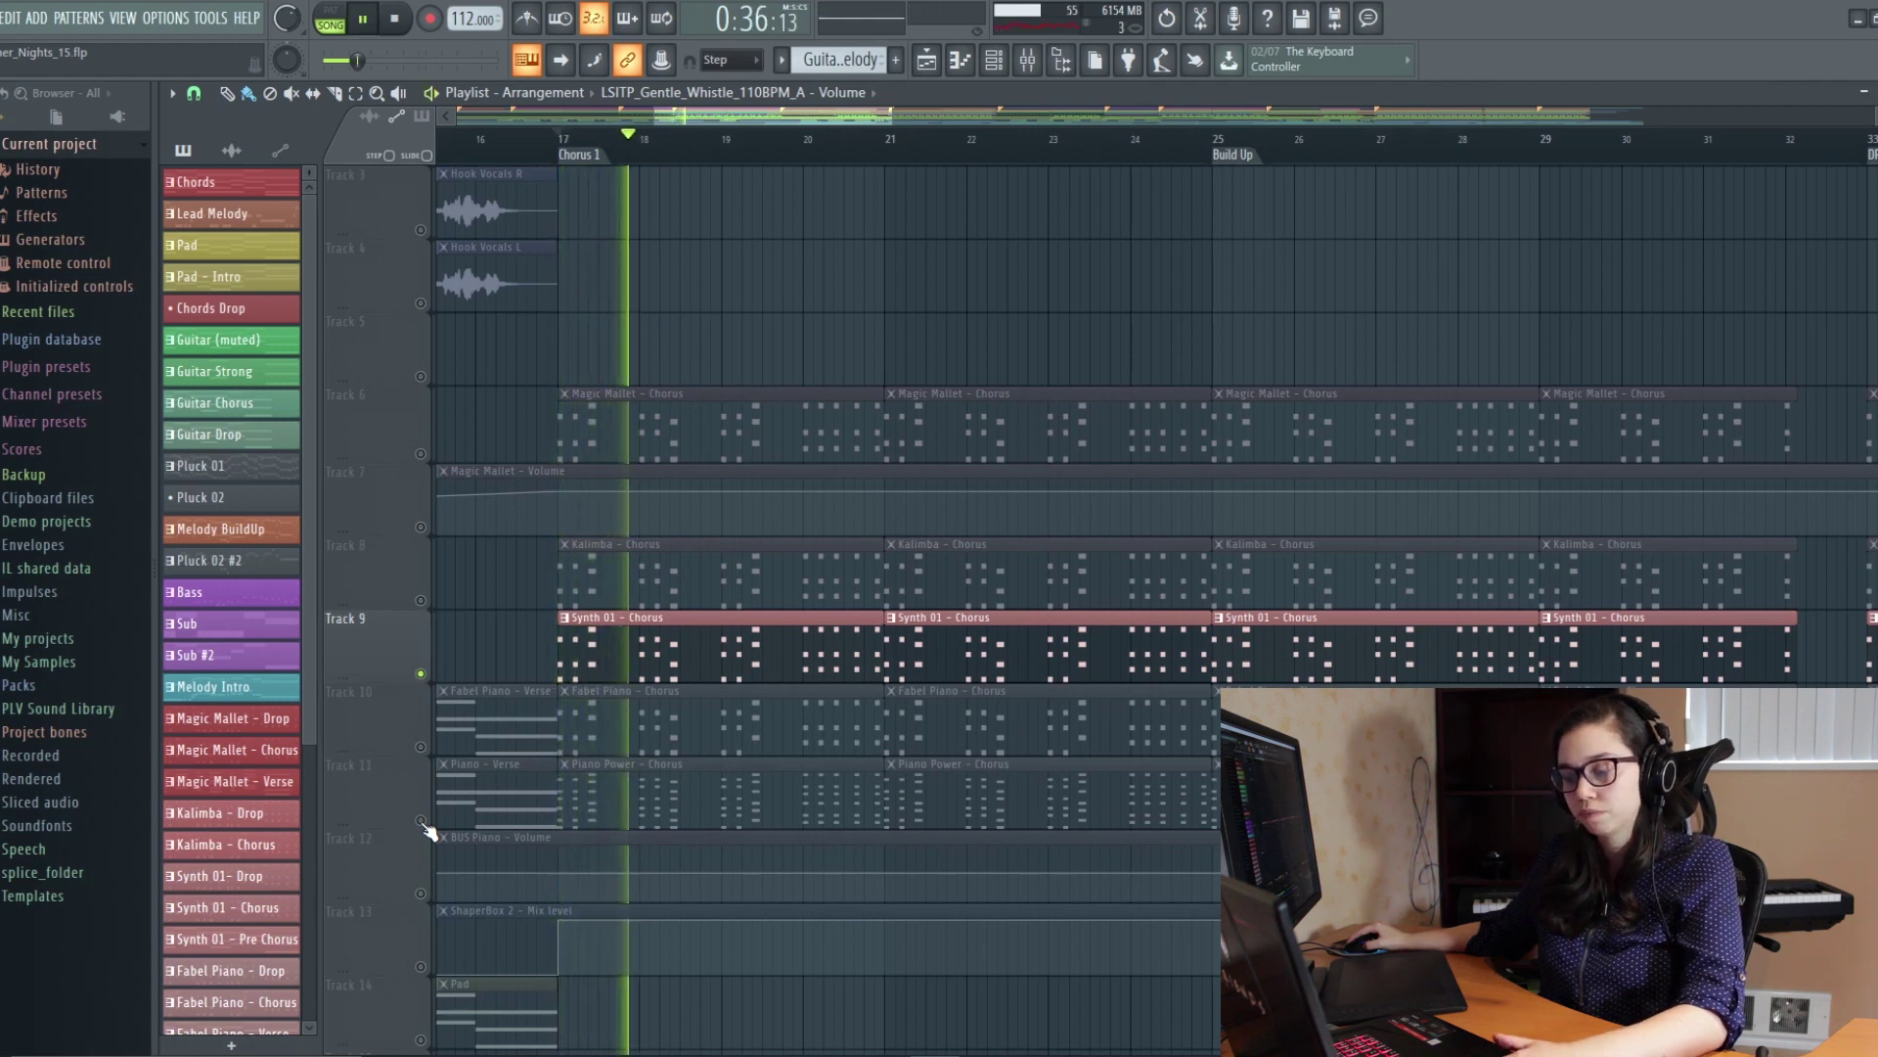
pyautogui.press('space')
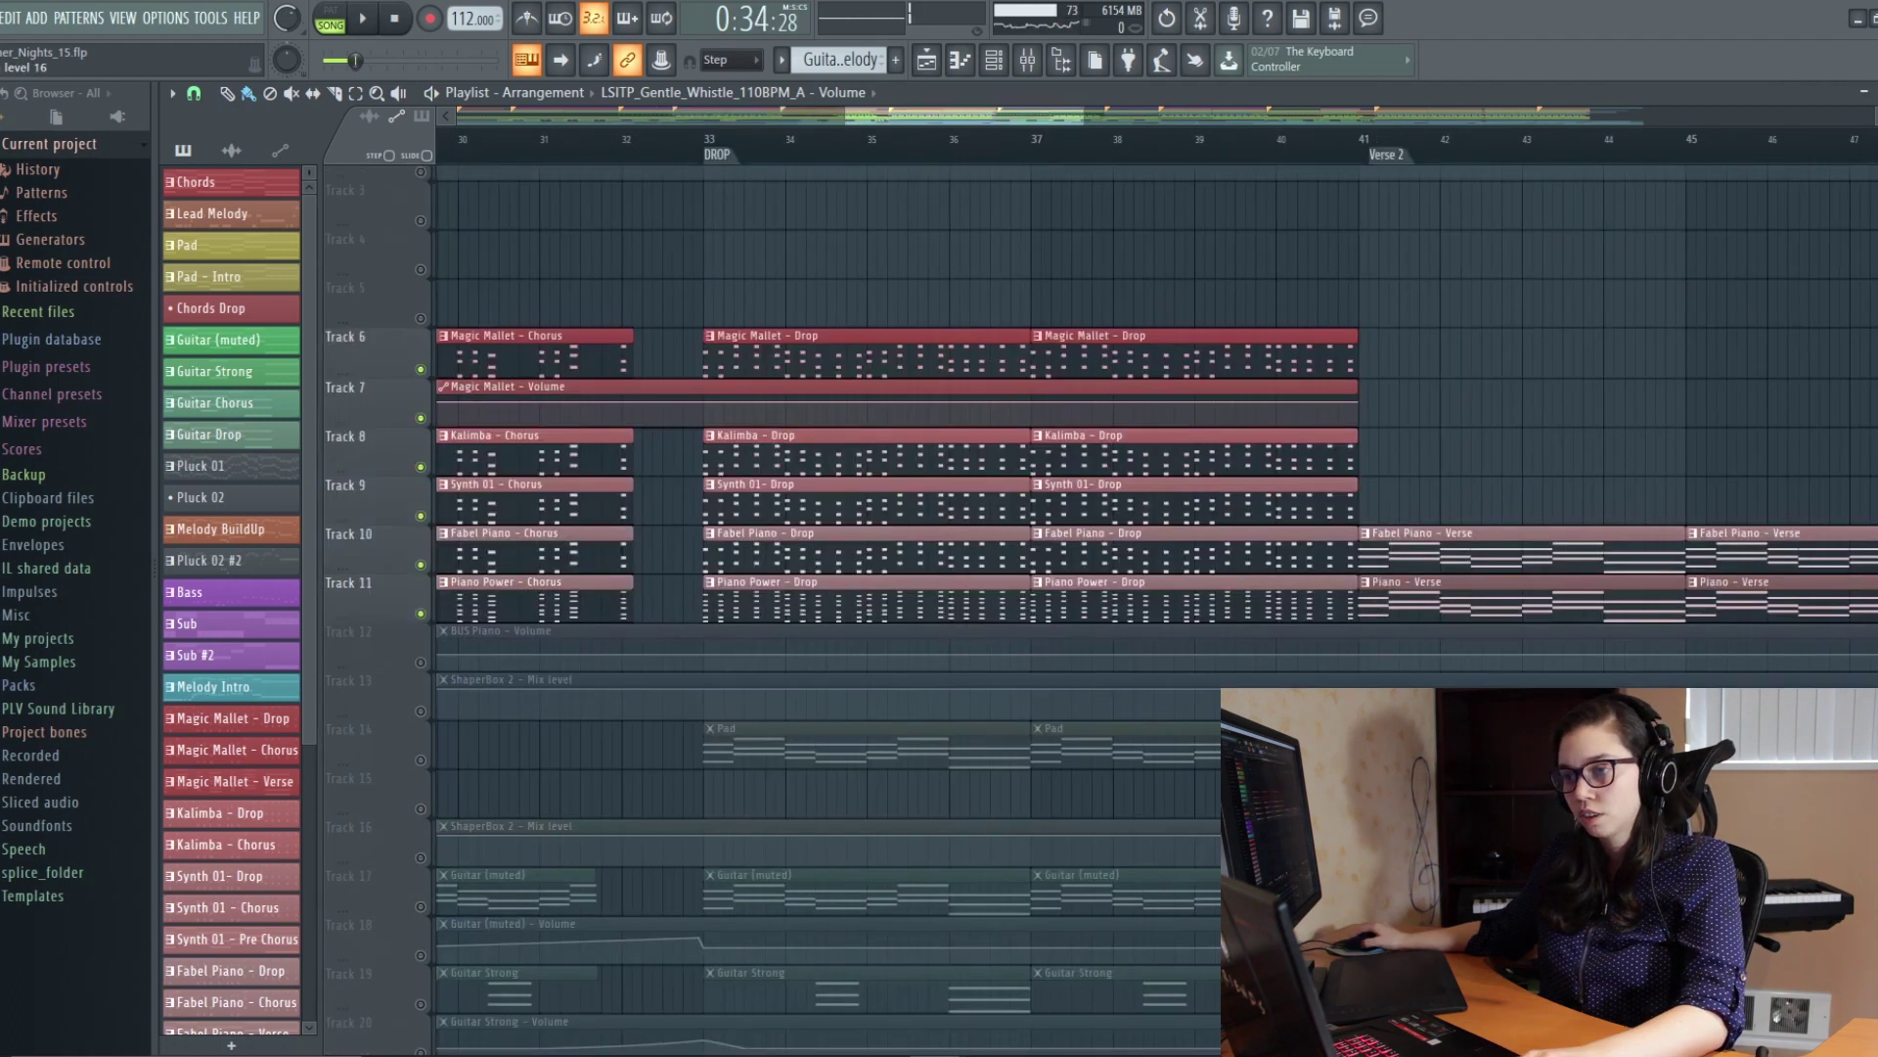
# Step: Move the playhead to the DROP marker and listen to the layered drop chords on Tracks 6 to 11
pyautogui.scroll(-1, 931, 593)
pyautogui.moveTo(928, 590); pyautogui.dragTo(842, 664)
pyautogui.scroll(2, 842, 664)
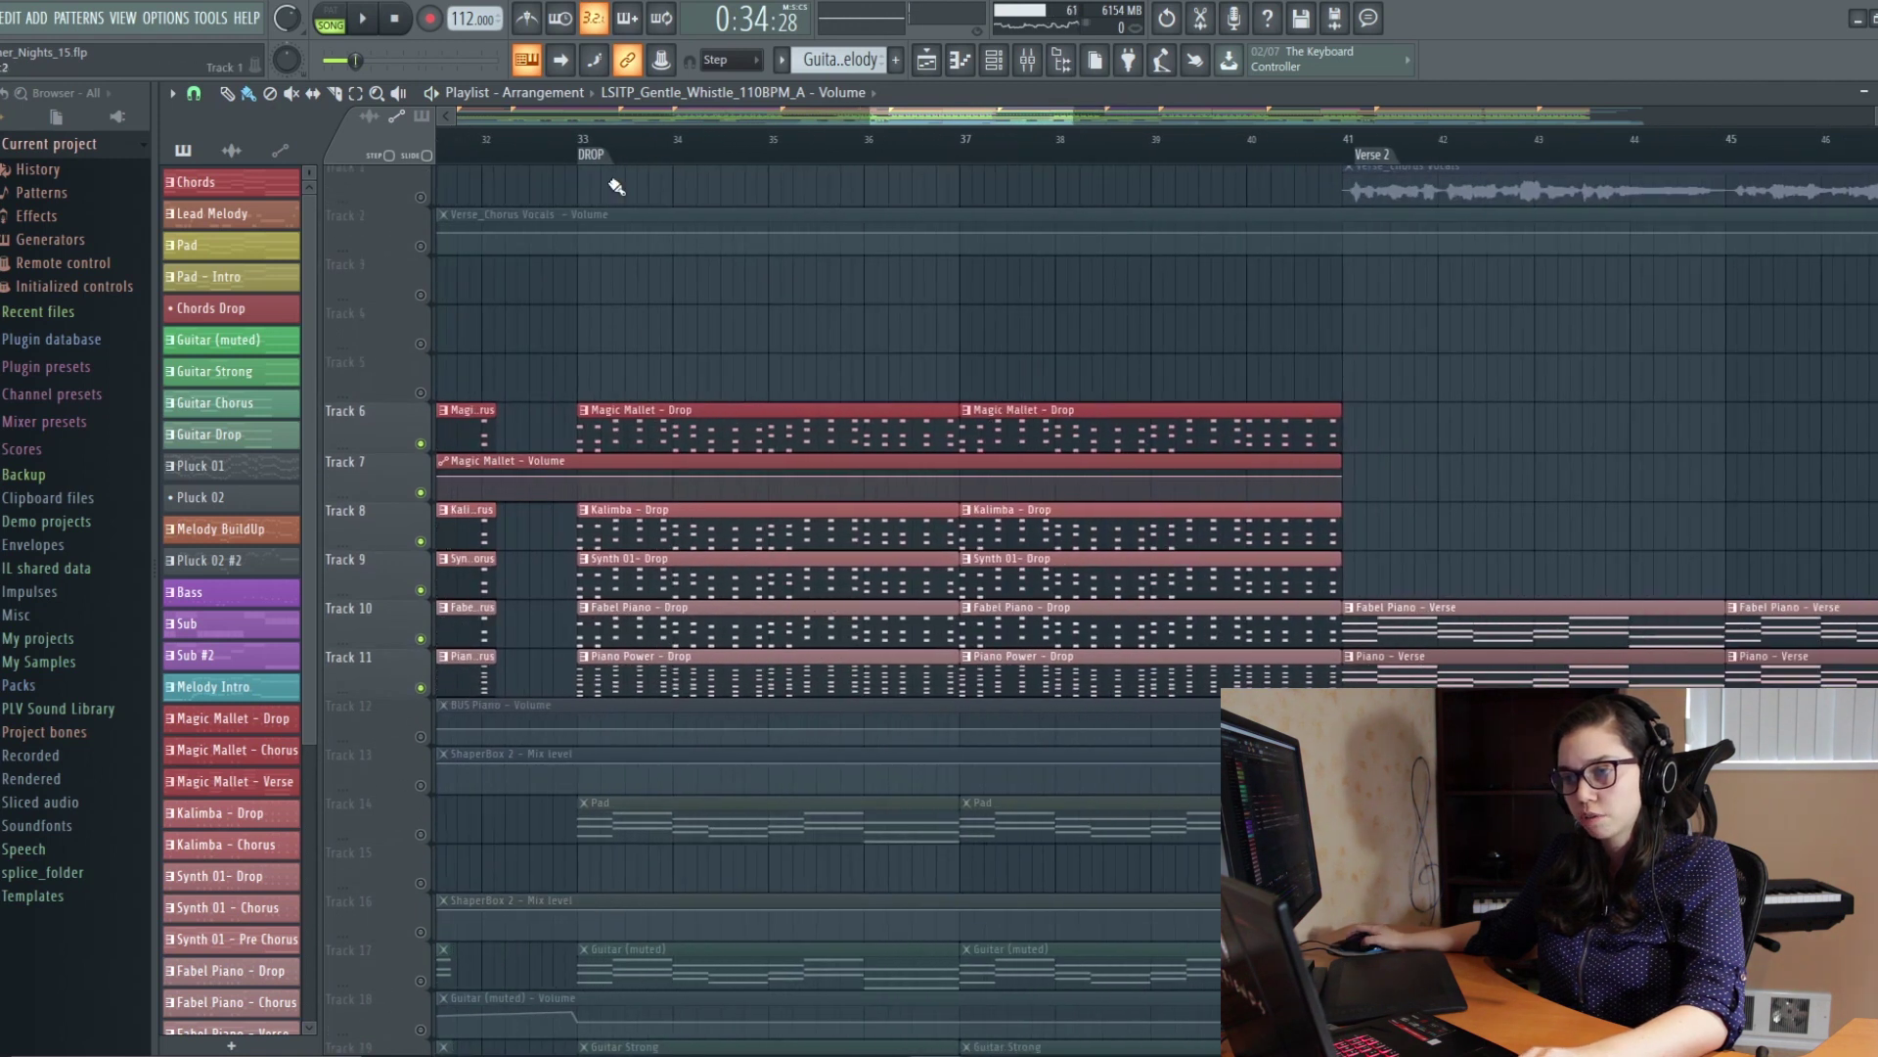
pyautogui.moveTo(606, 143); pyautogui.dragTo(587, 160)
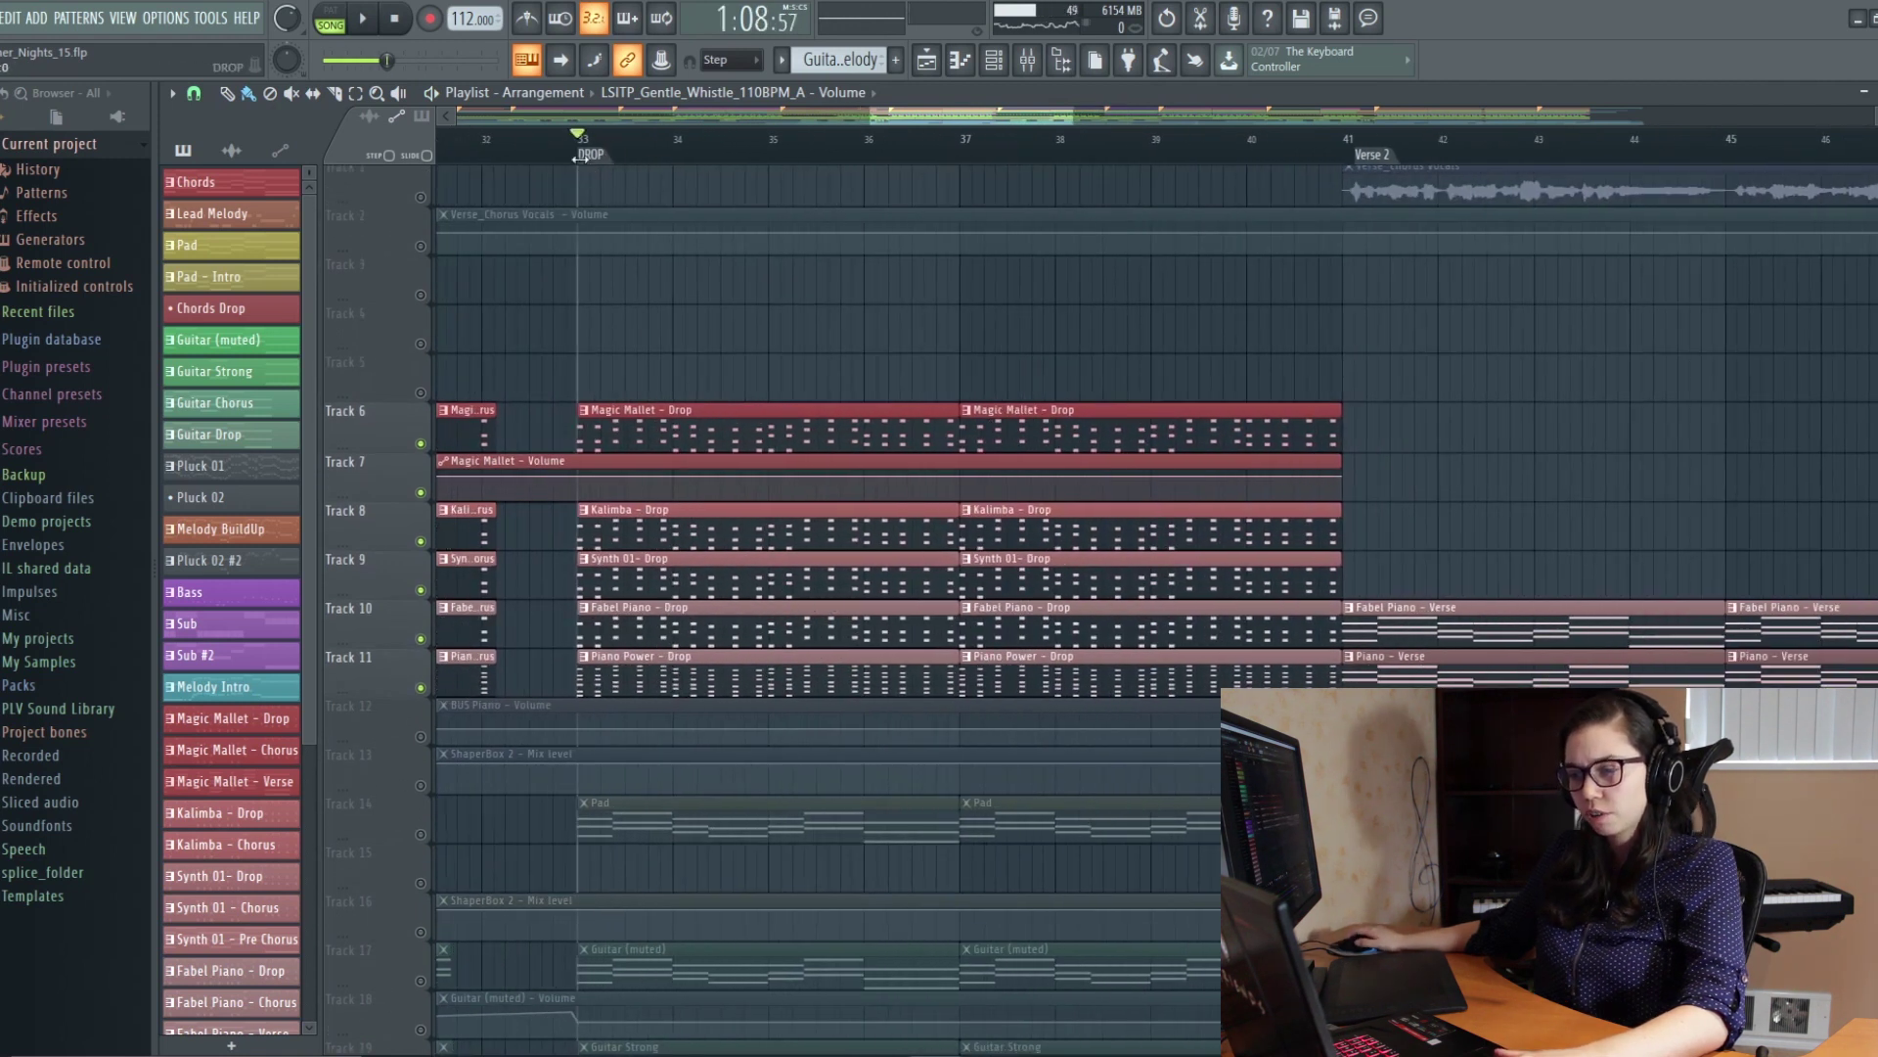
pyautogui.scroll(-3, 788, 489)
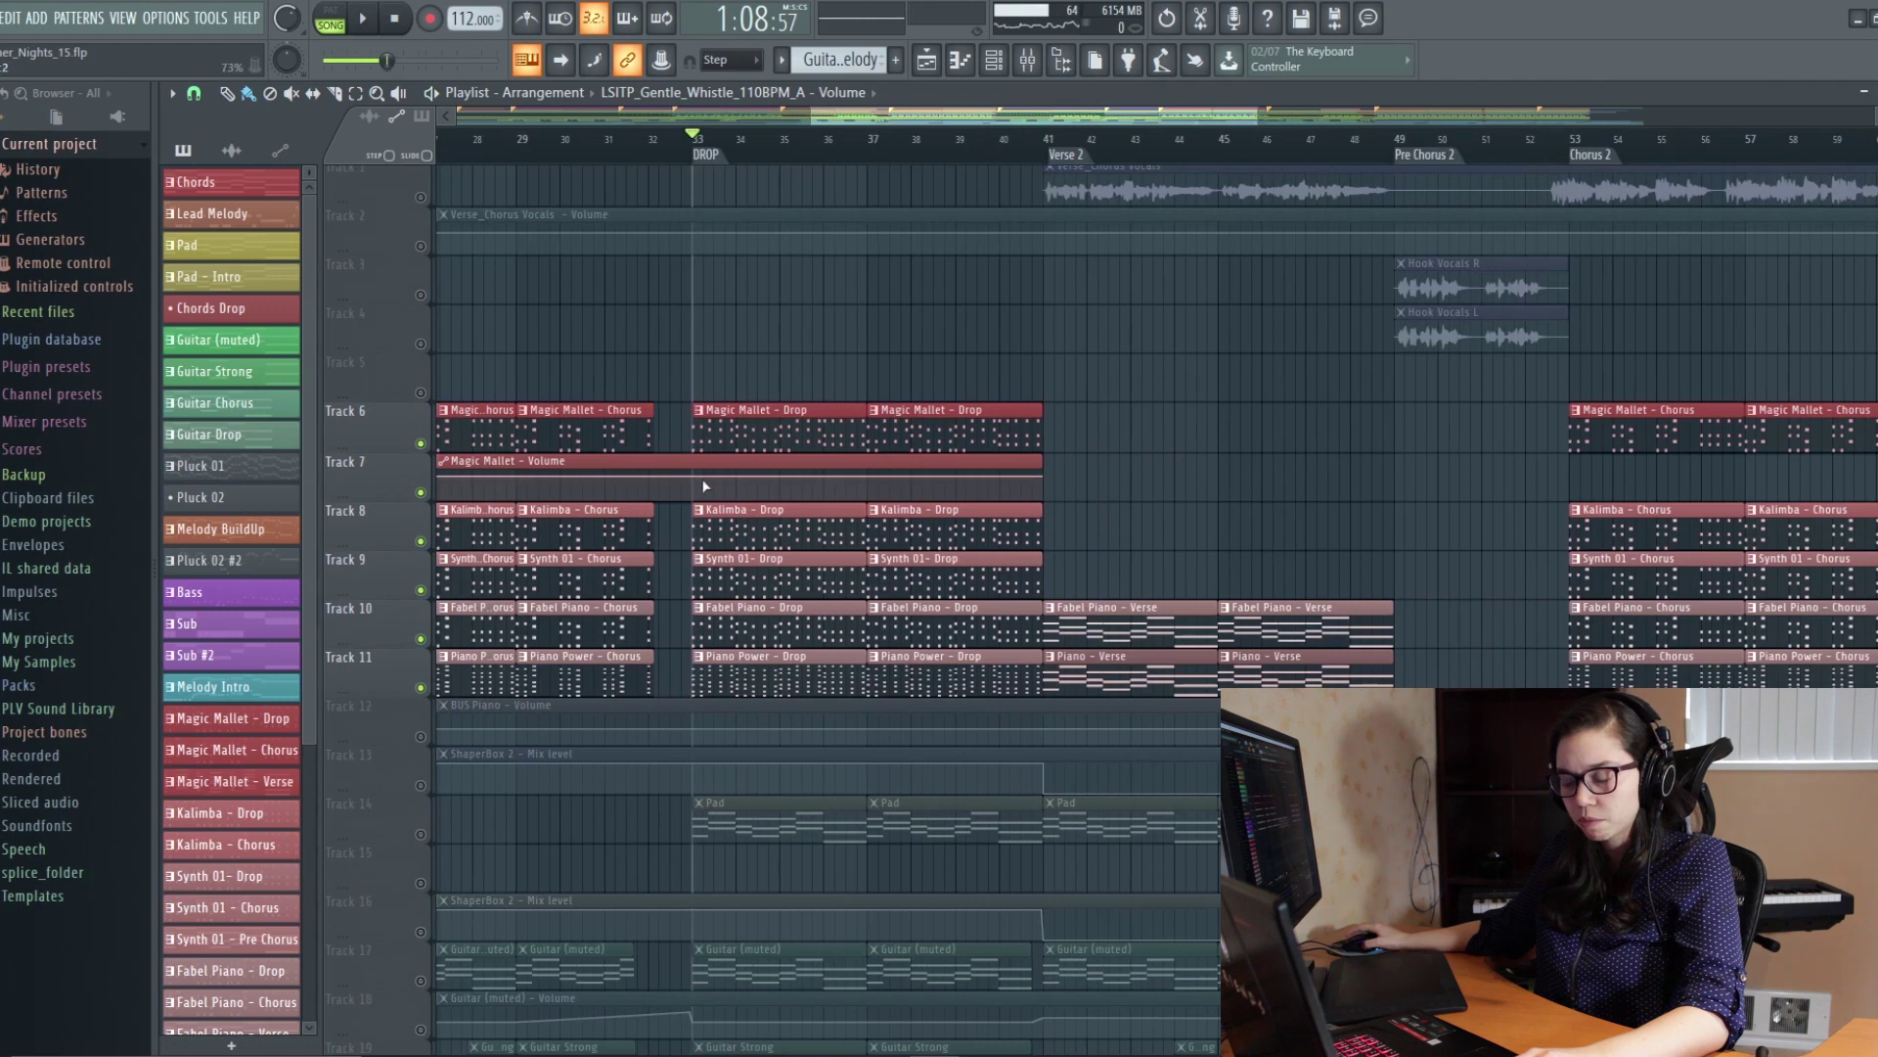
pyautogui.scroll(3, 706, 470)
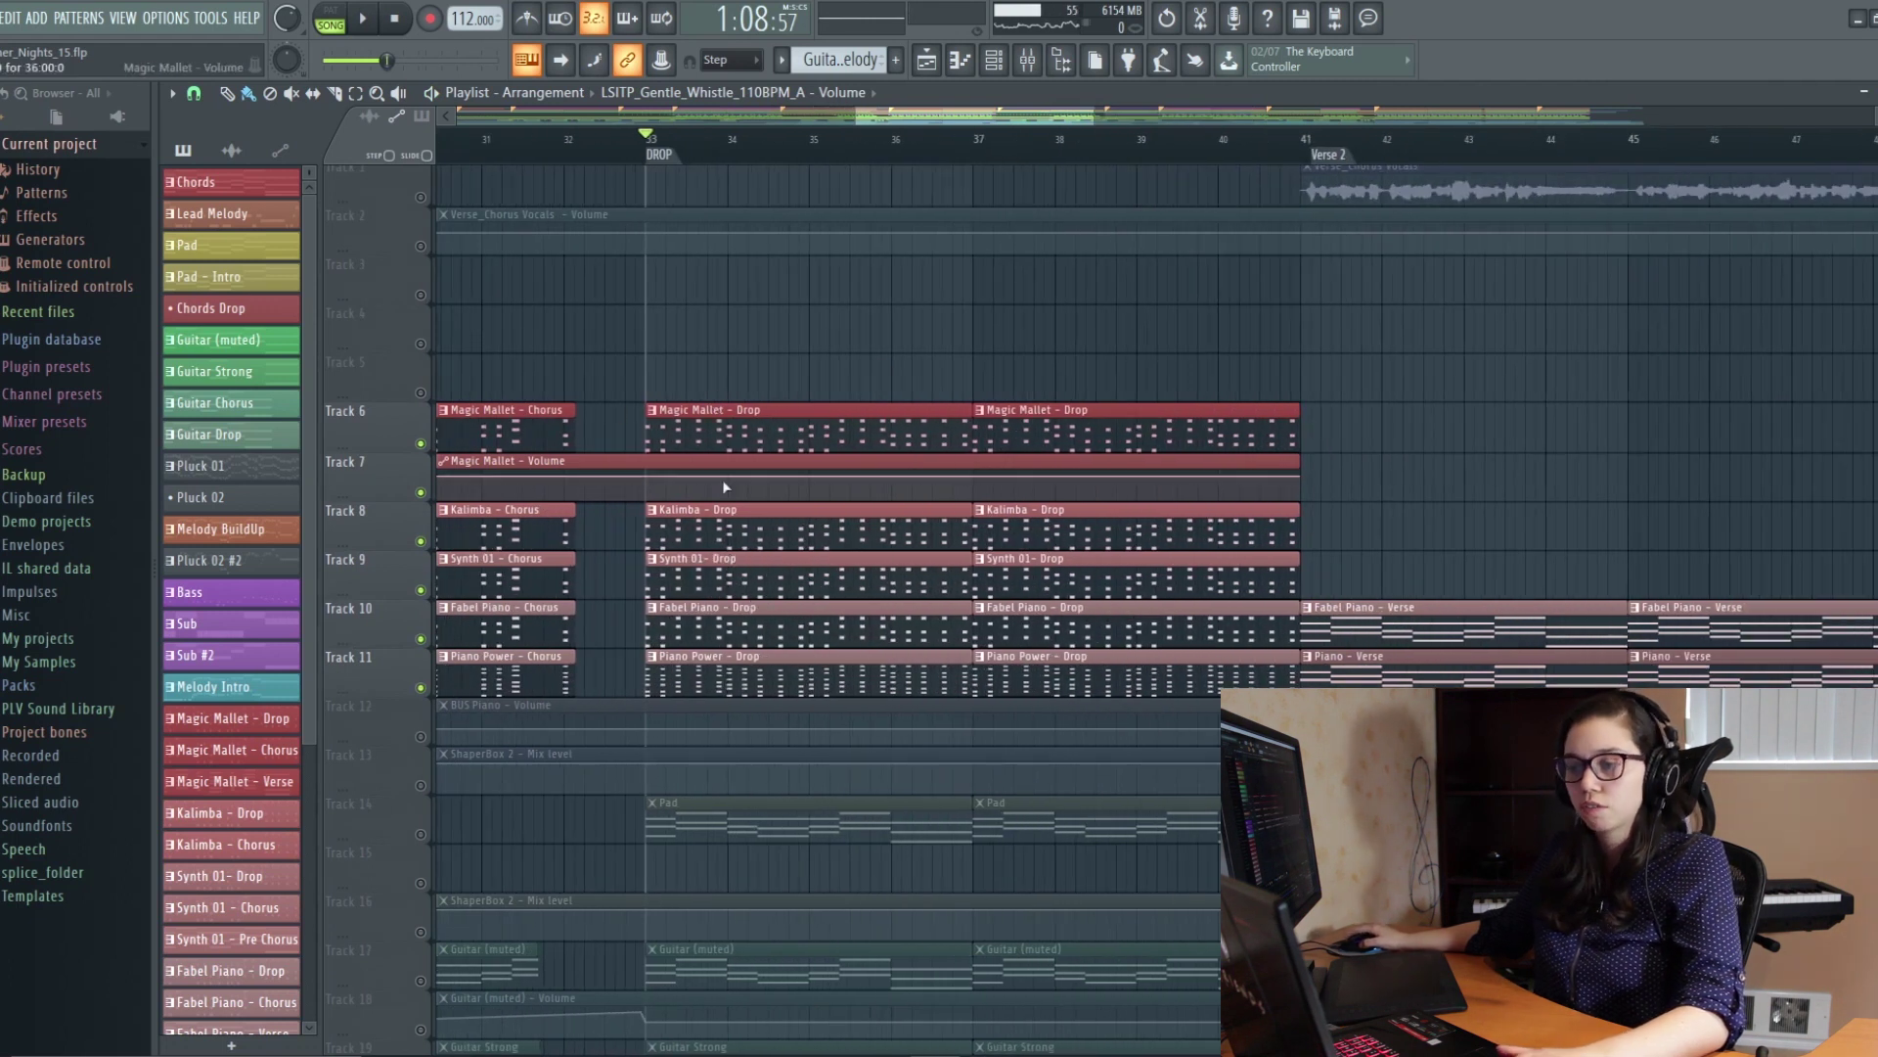
pyautogui.press('space')
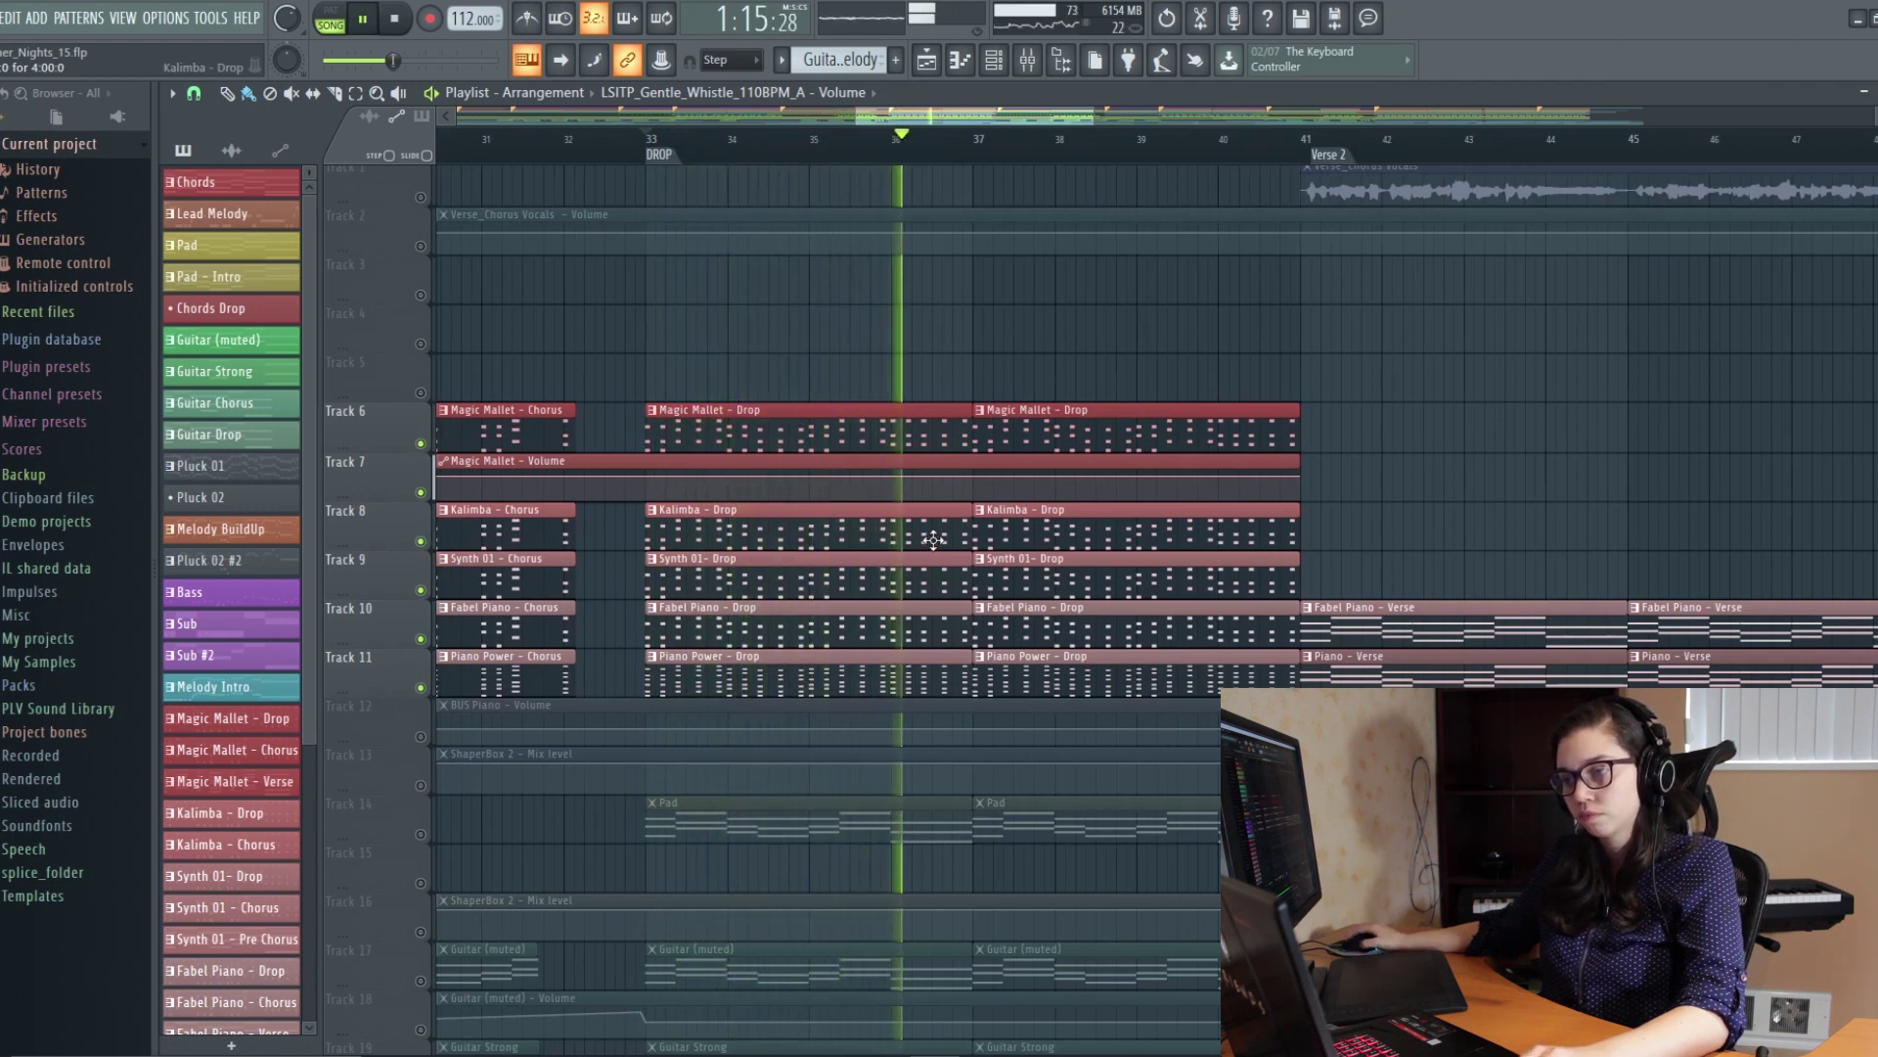
pyautogui.press('space')
# Step: Open the mixer and inspect how the Kalimba, Synth 01 and Fabel tracks route into BUS Piano, ending with the bus selected
pyautogui.scroll(2, 935, 539)
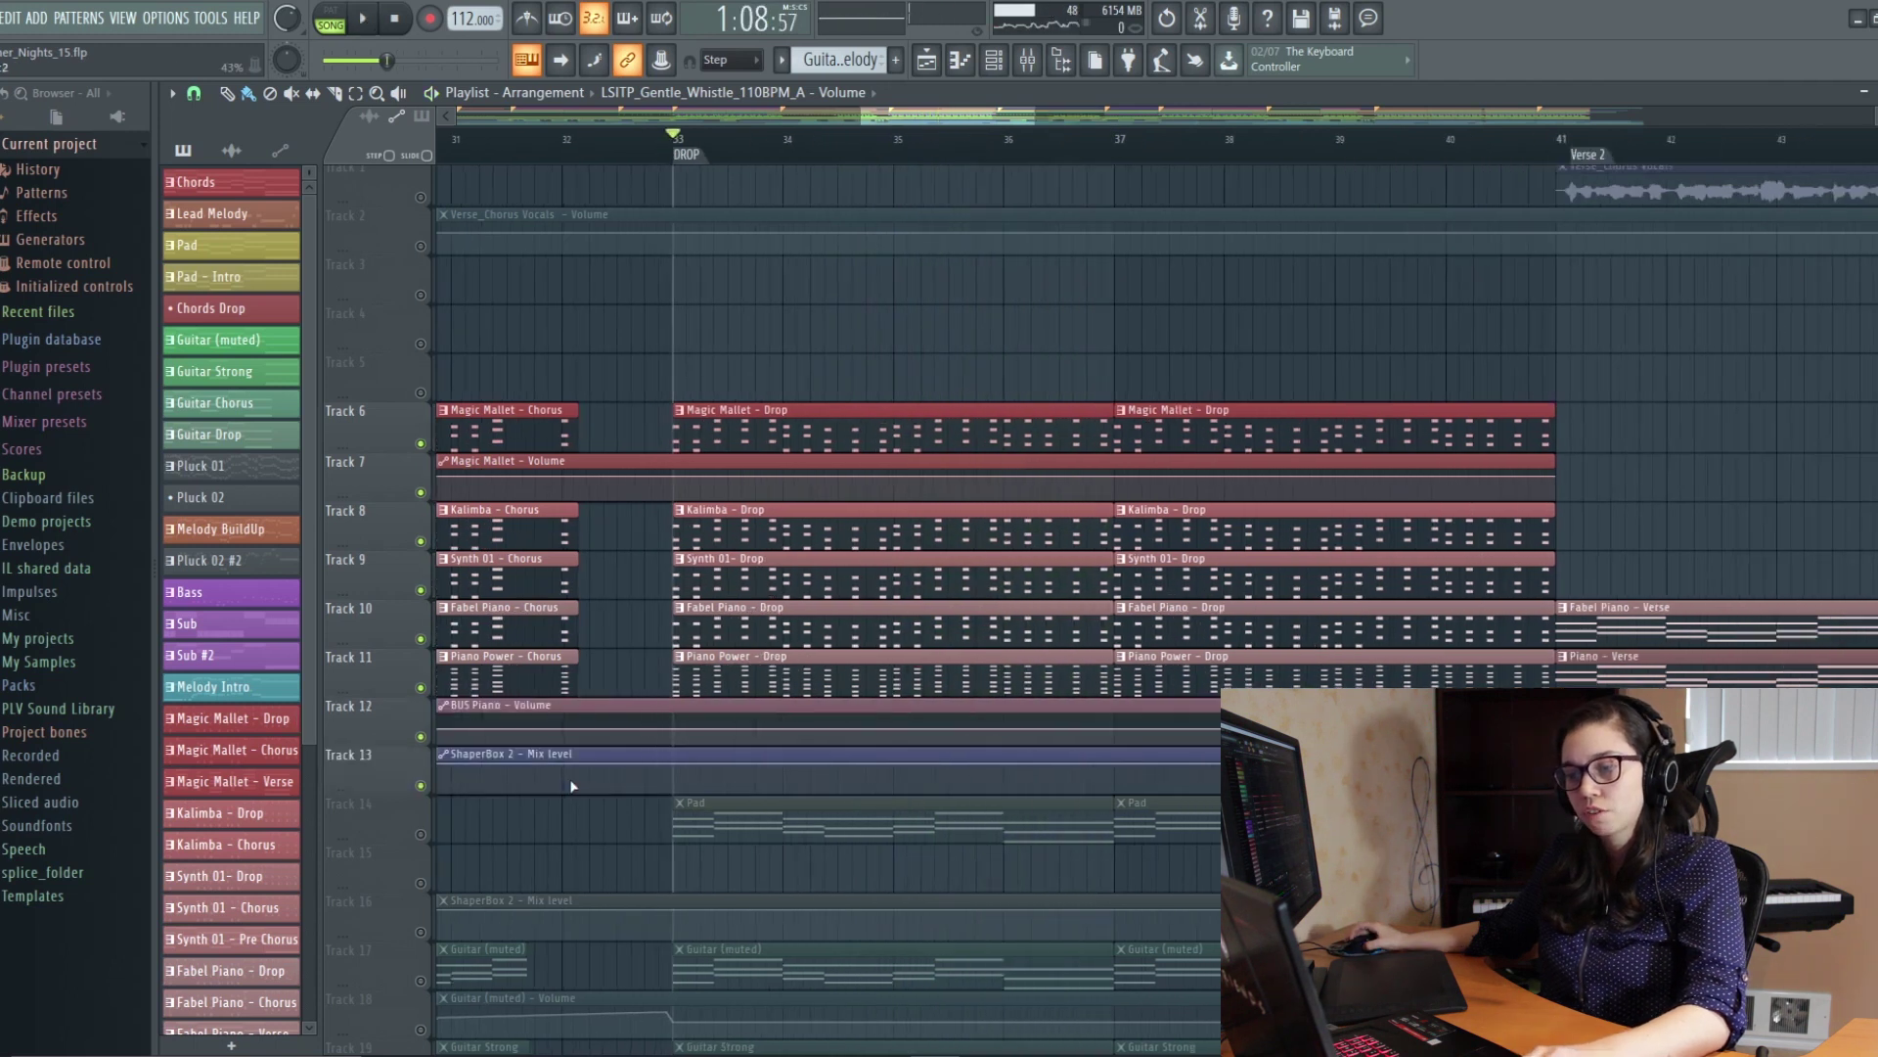
pyautogui.scroll(-2, 979, 390)
pyautogui.click(993, 60)
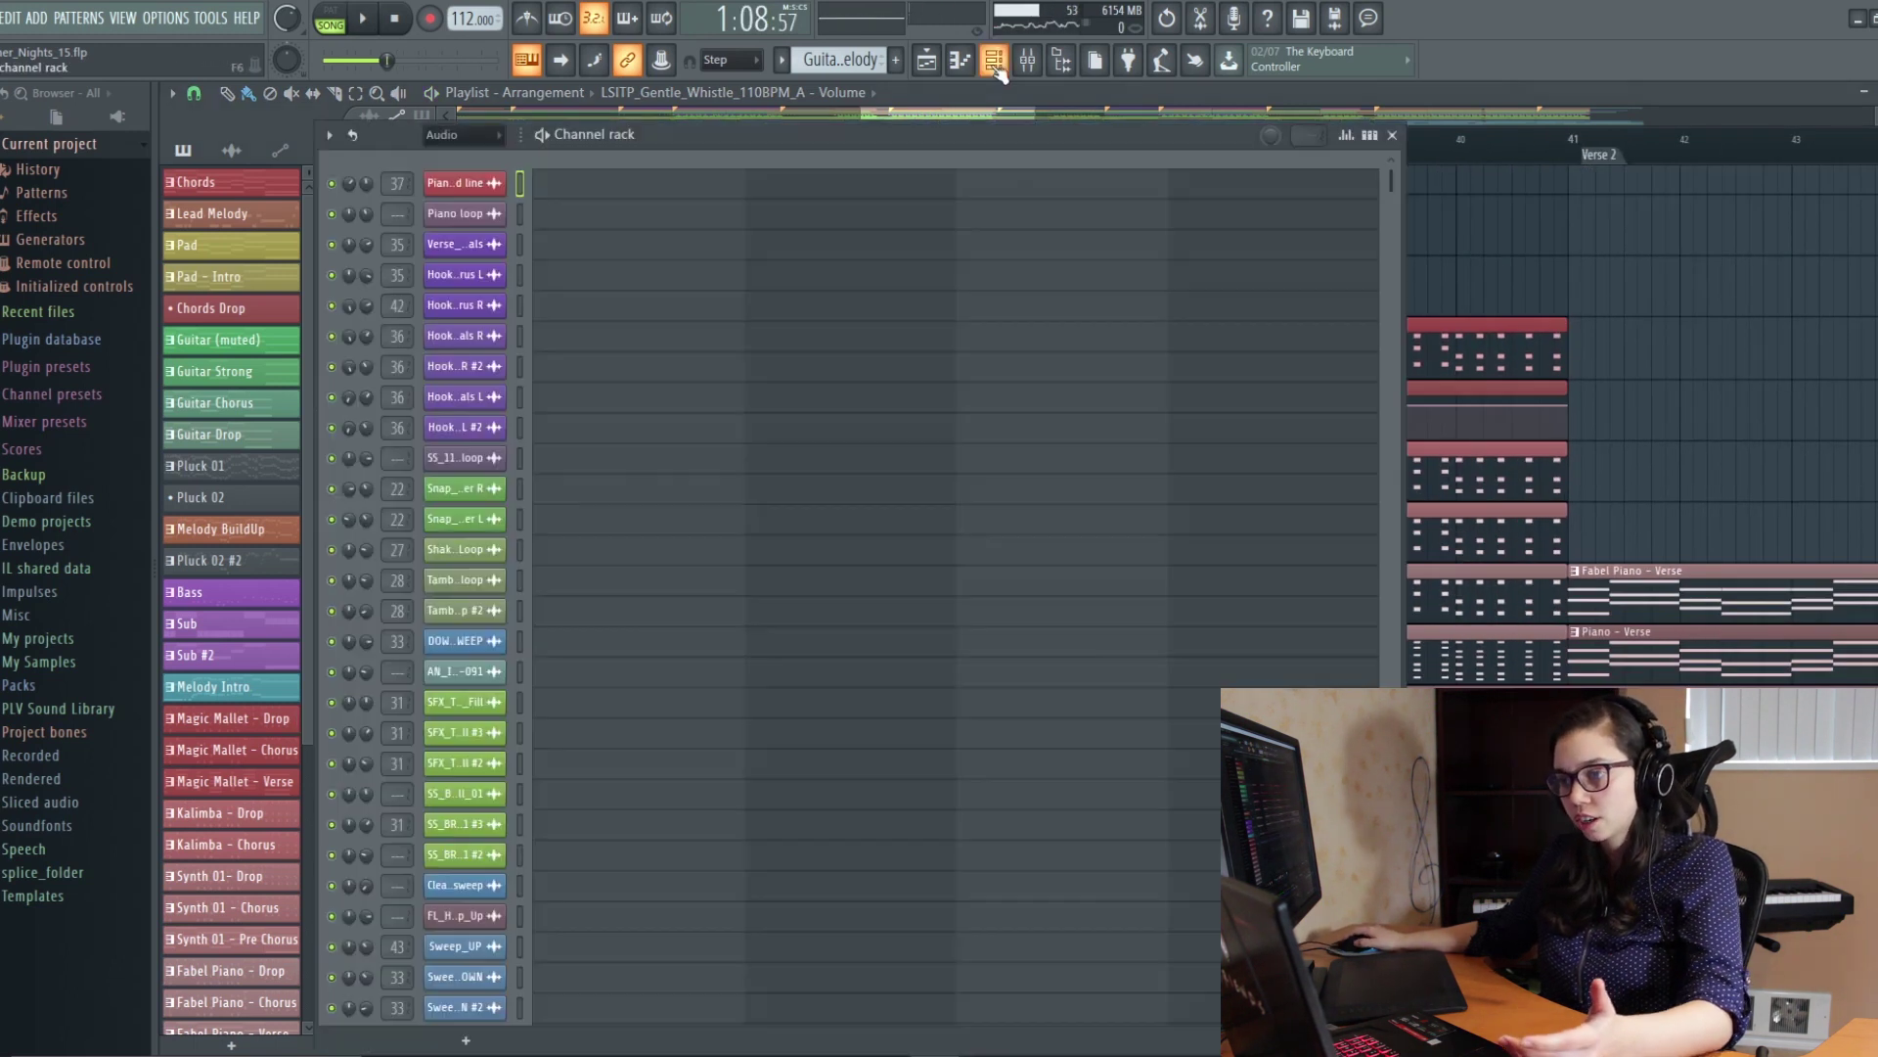
pyautogui.click(1391, 135)
pyautogui.press('F9')
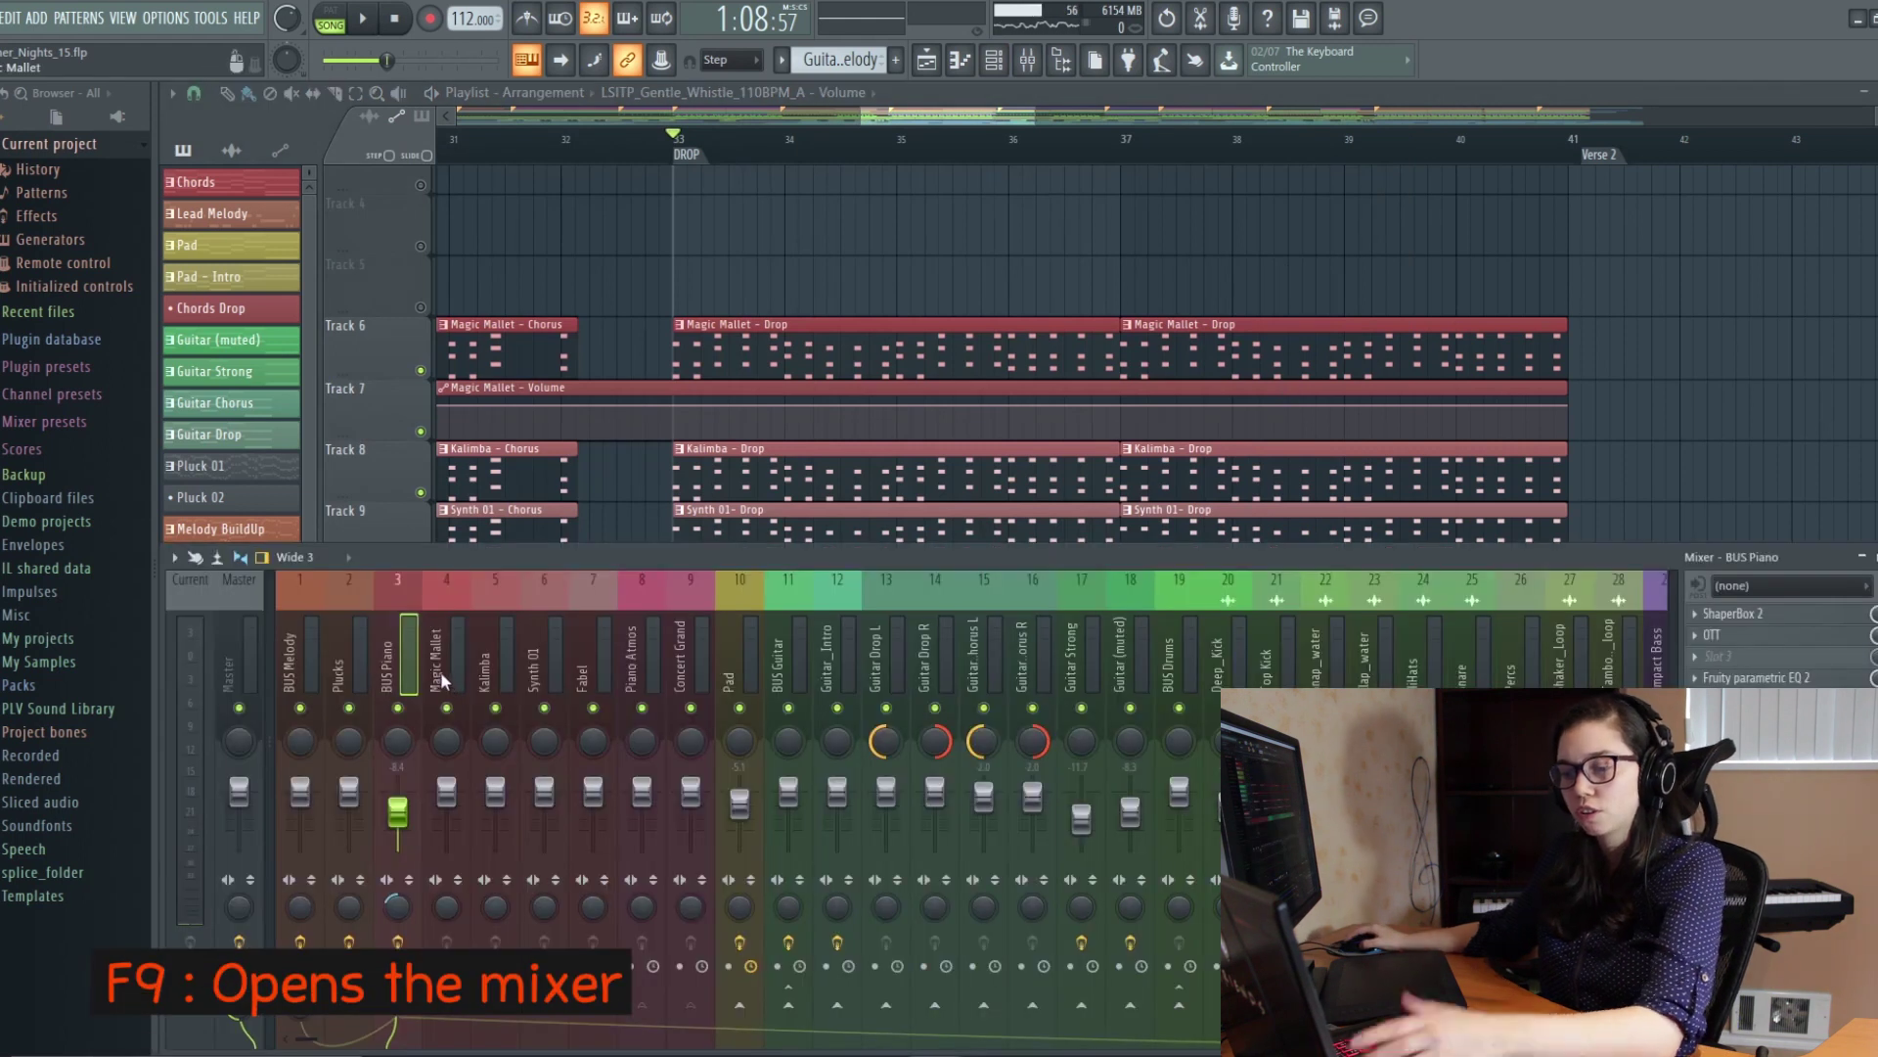
pyautogui.click(500, 673)
pyautogui.click(544, 677)
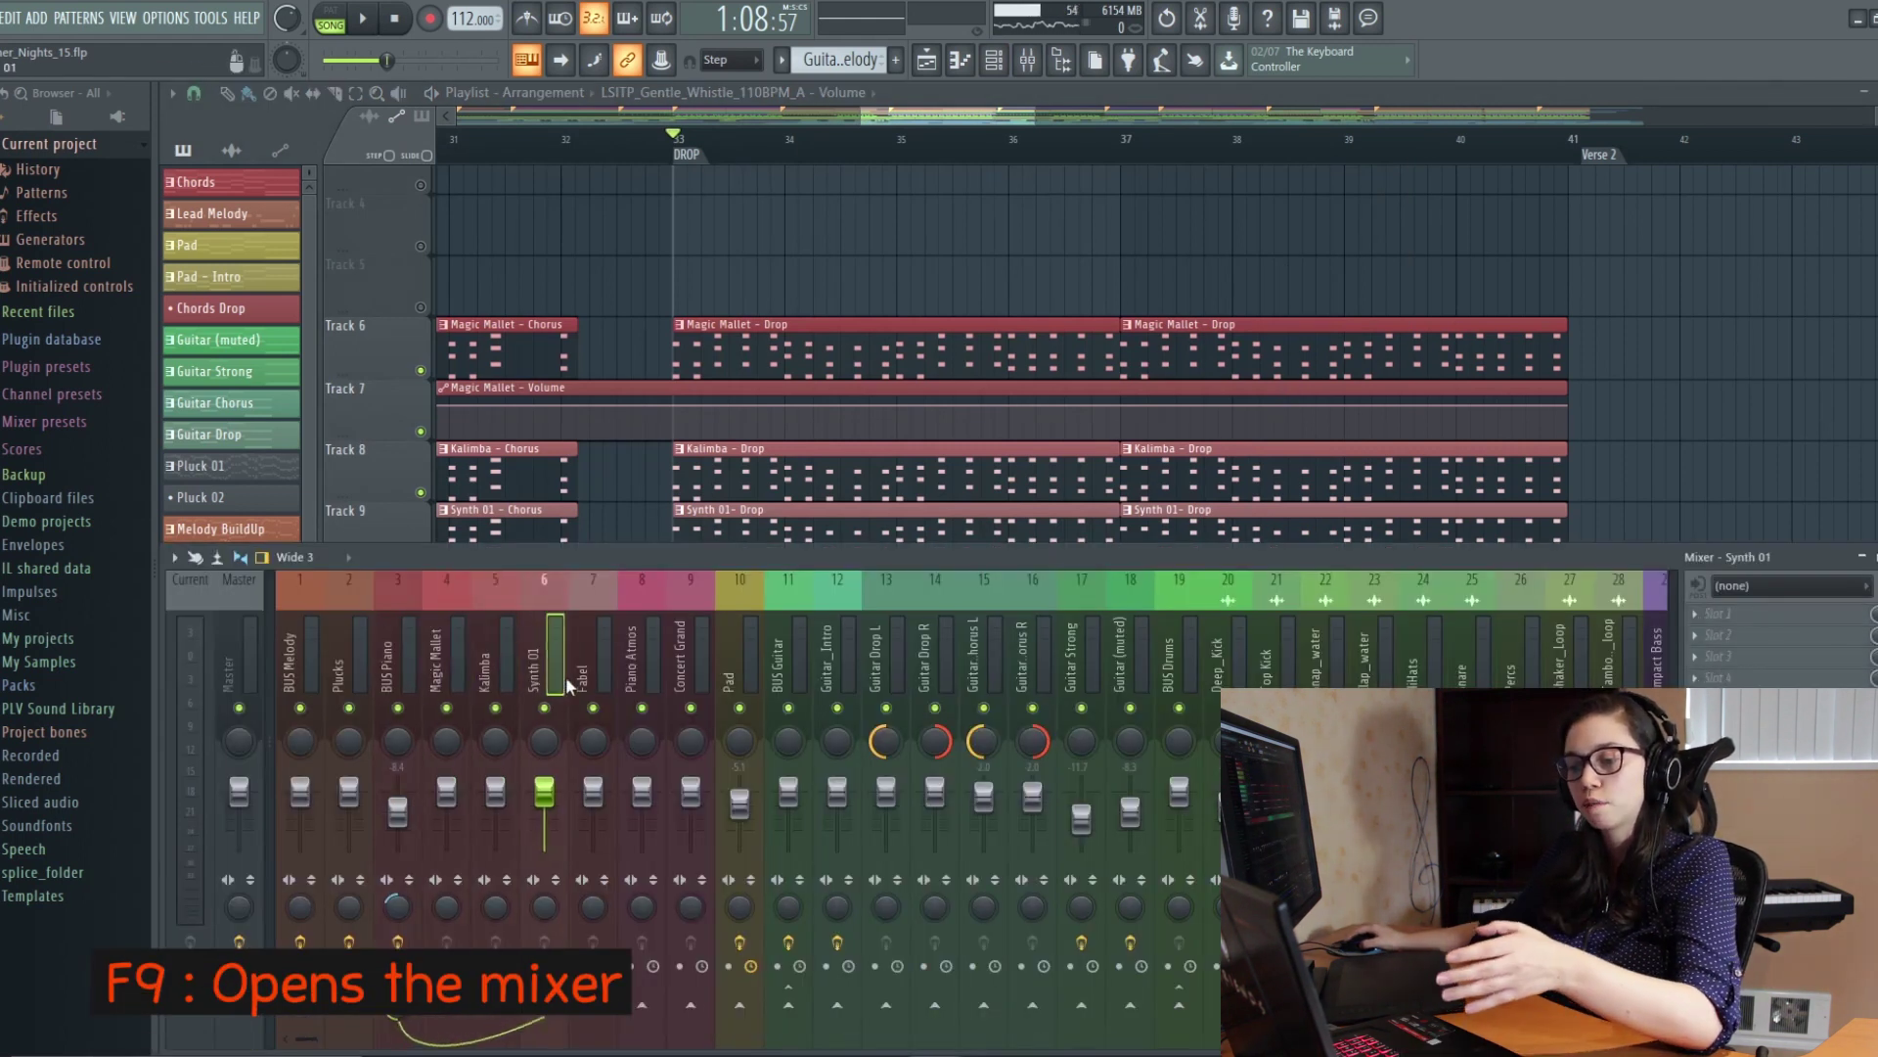
pyautogui.click(595, 677)
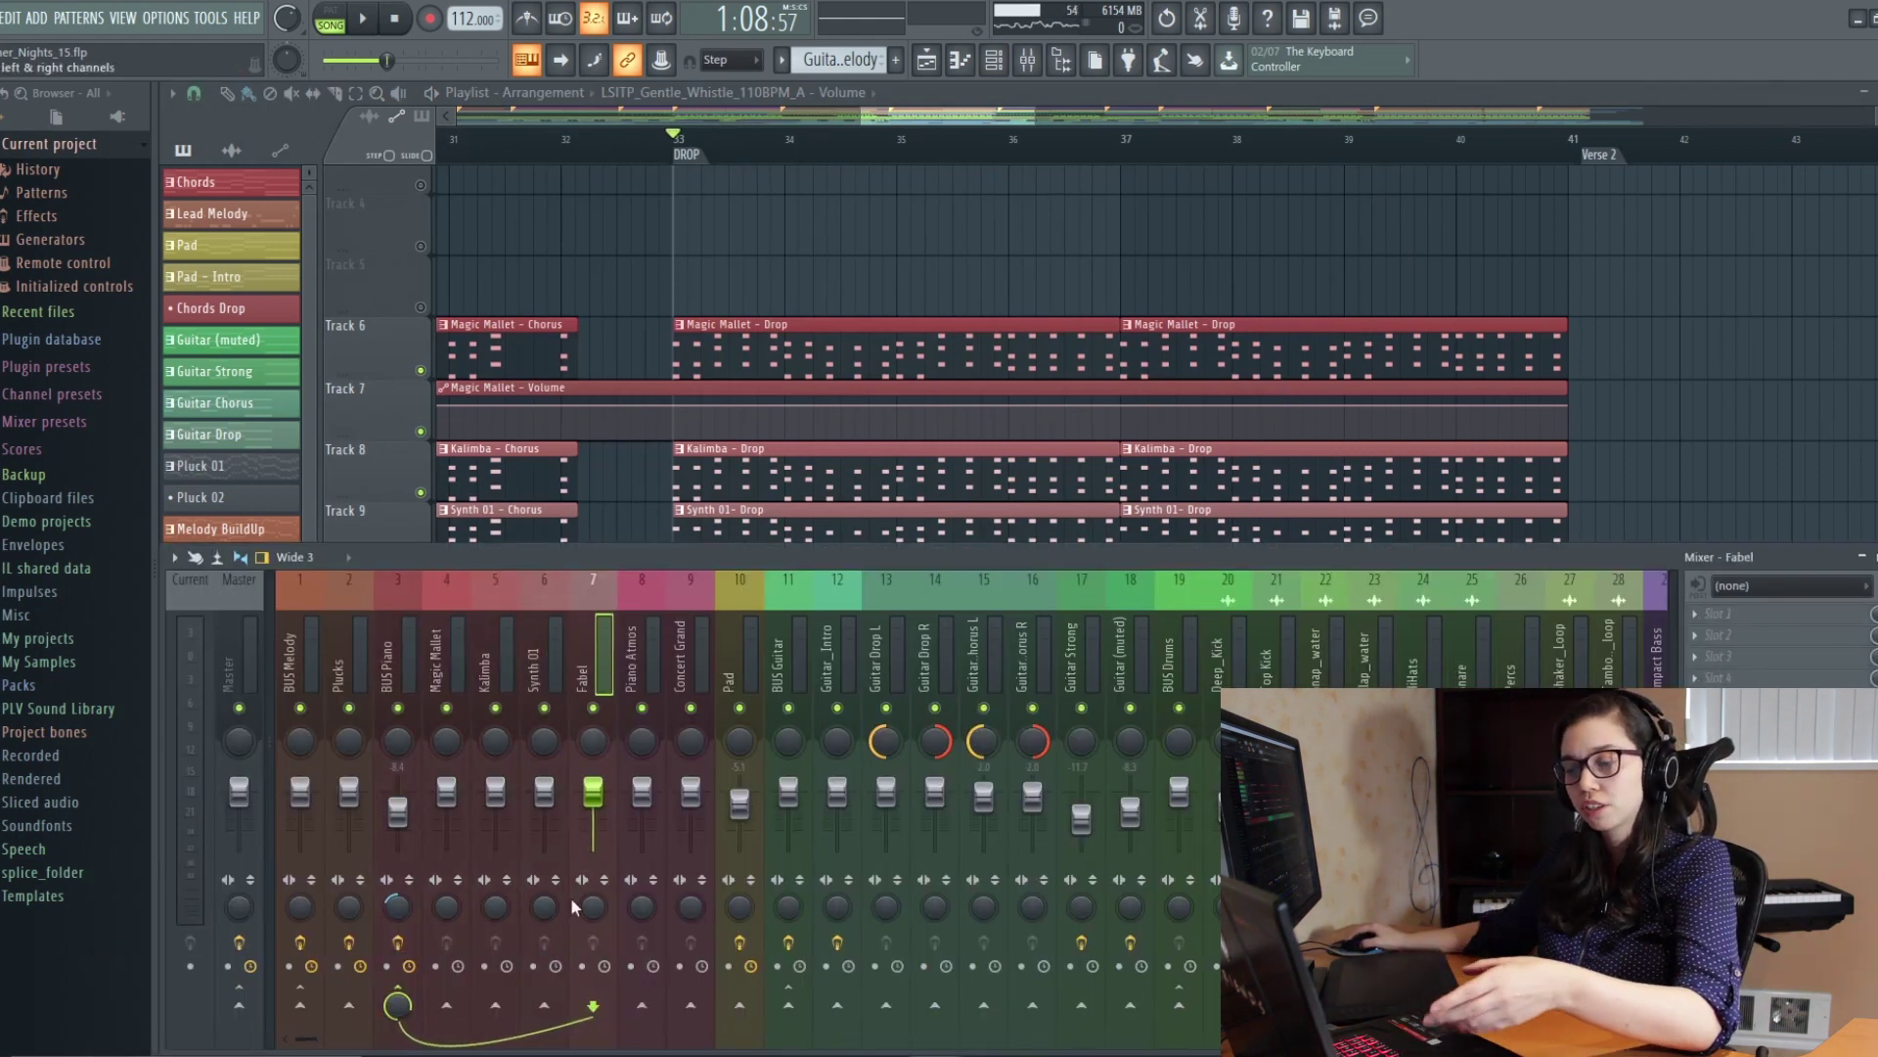
pyautogui.click(389, 673)
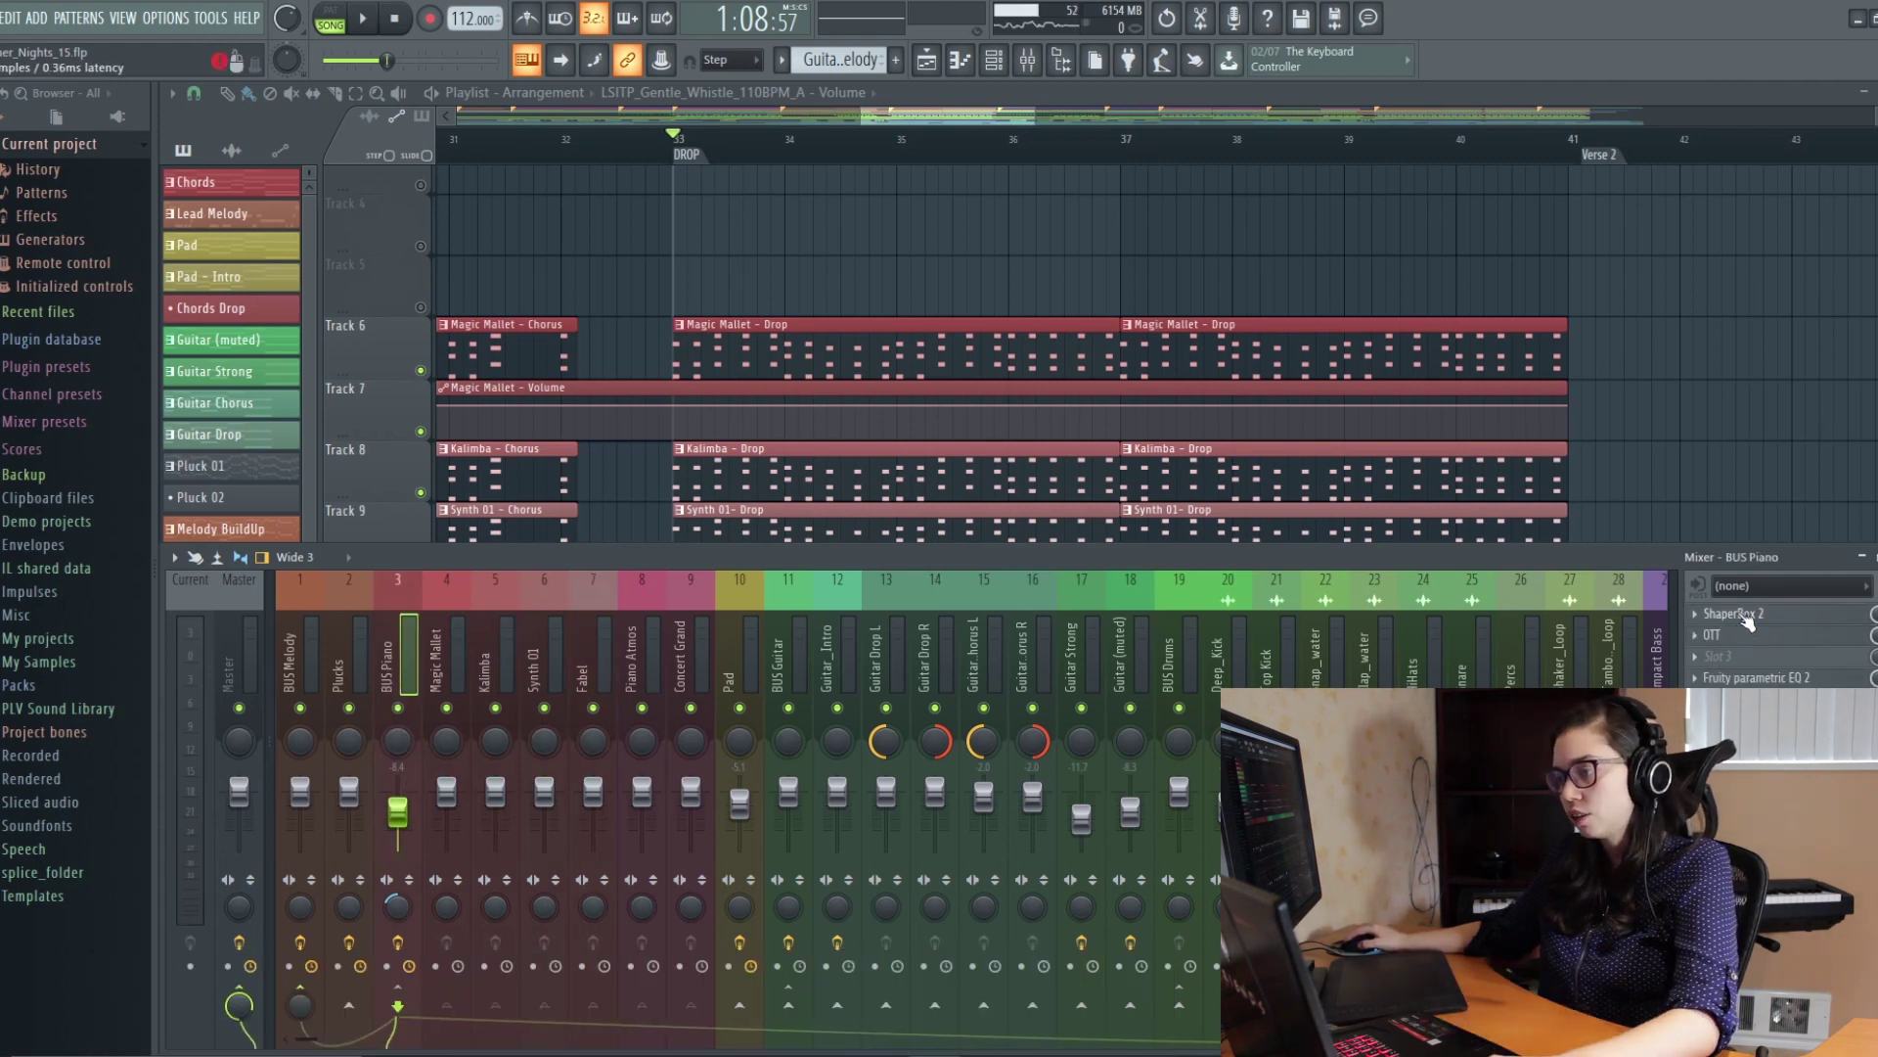
# Step: Inspect the Fruity parametric EQ 2 on BUS Piano and close its window
pyautogui.scroll(-3, 1018, 359)
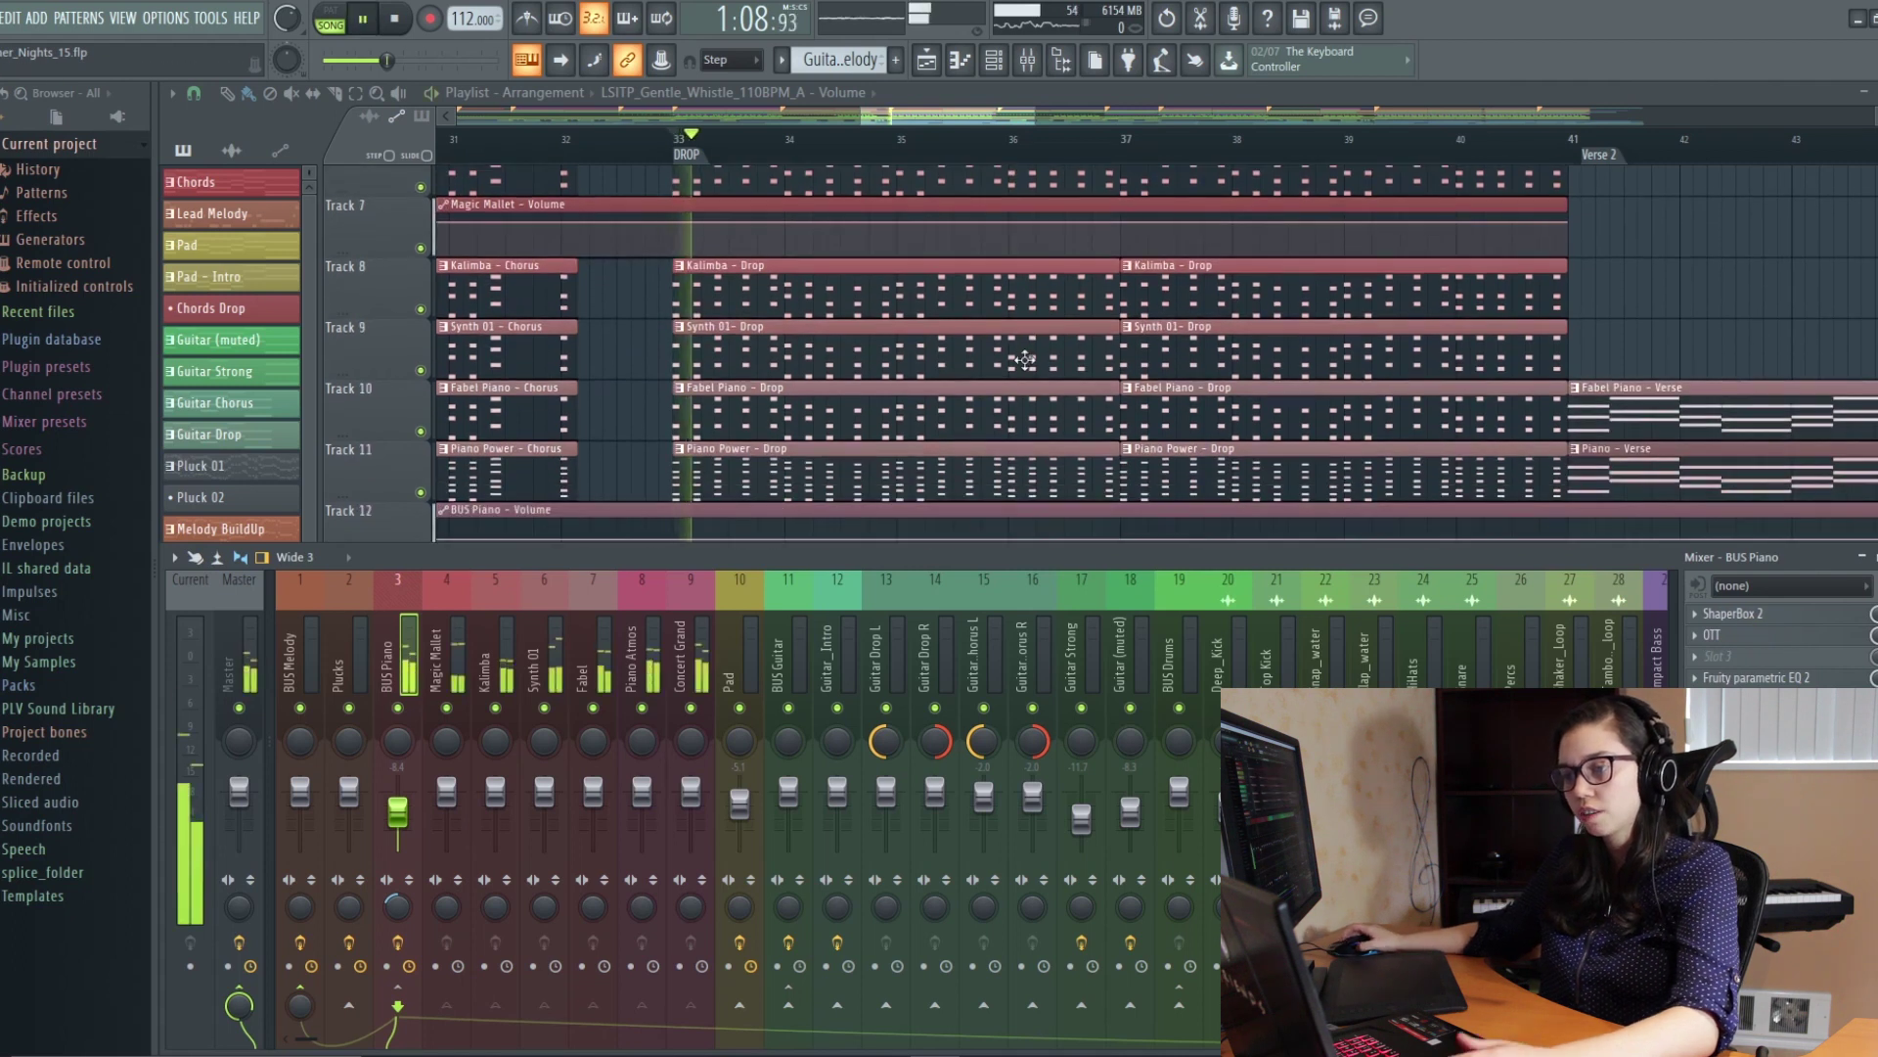
pyautogui.click(1810, 678)
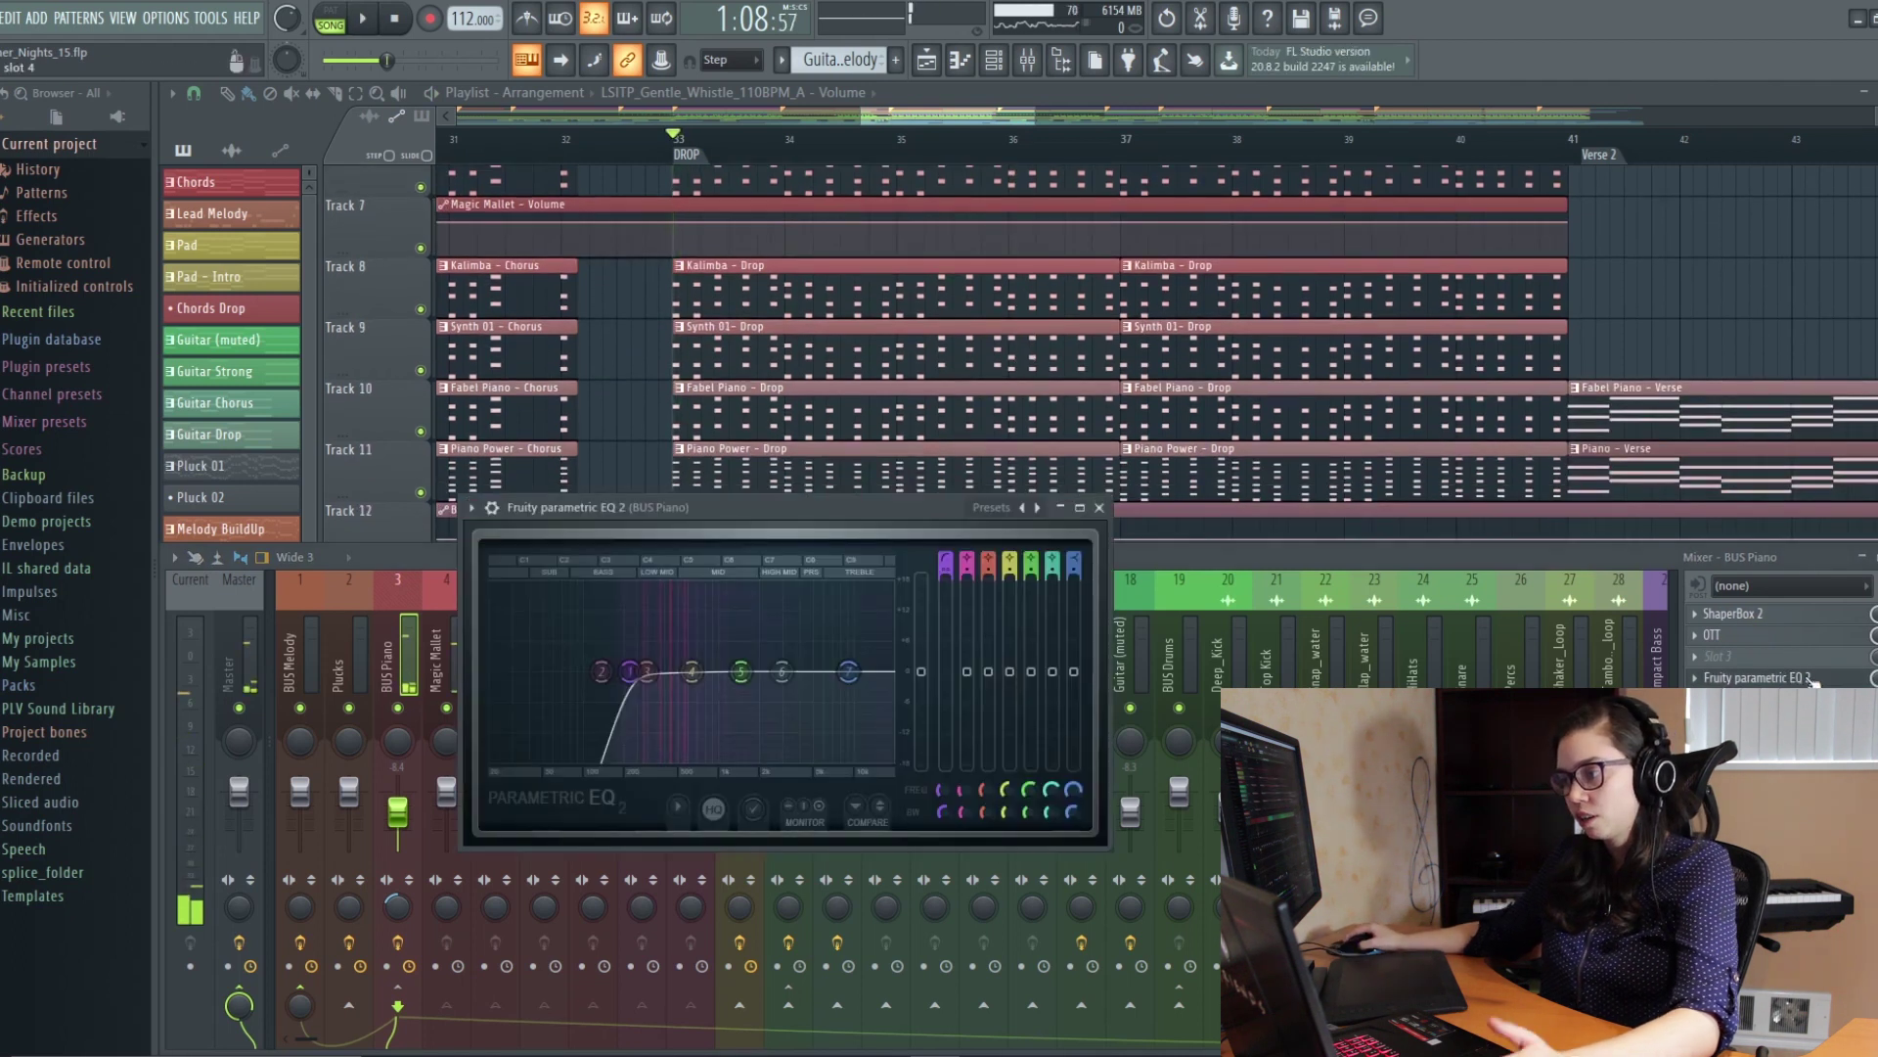
pyautogui.click(1099, 506)
# Step: Play the processed piano layers from the DROP marker, close the mixer and stop playback
pyautogui.press('space')
pyautogui.scroll(-3, 1036, 426)
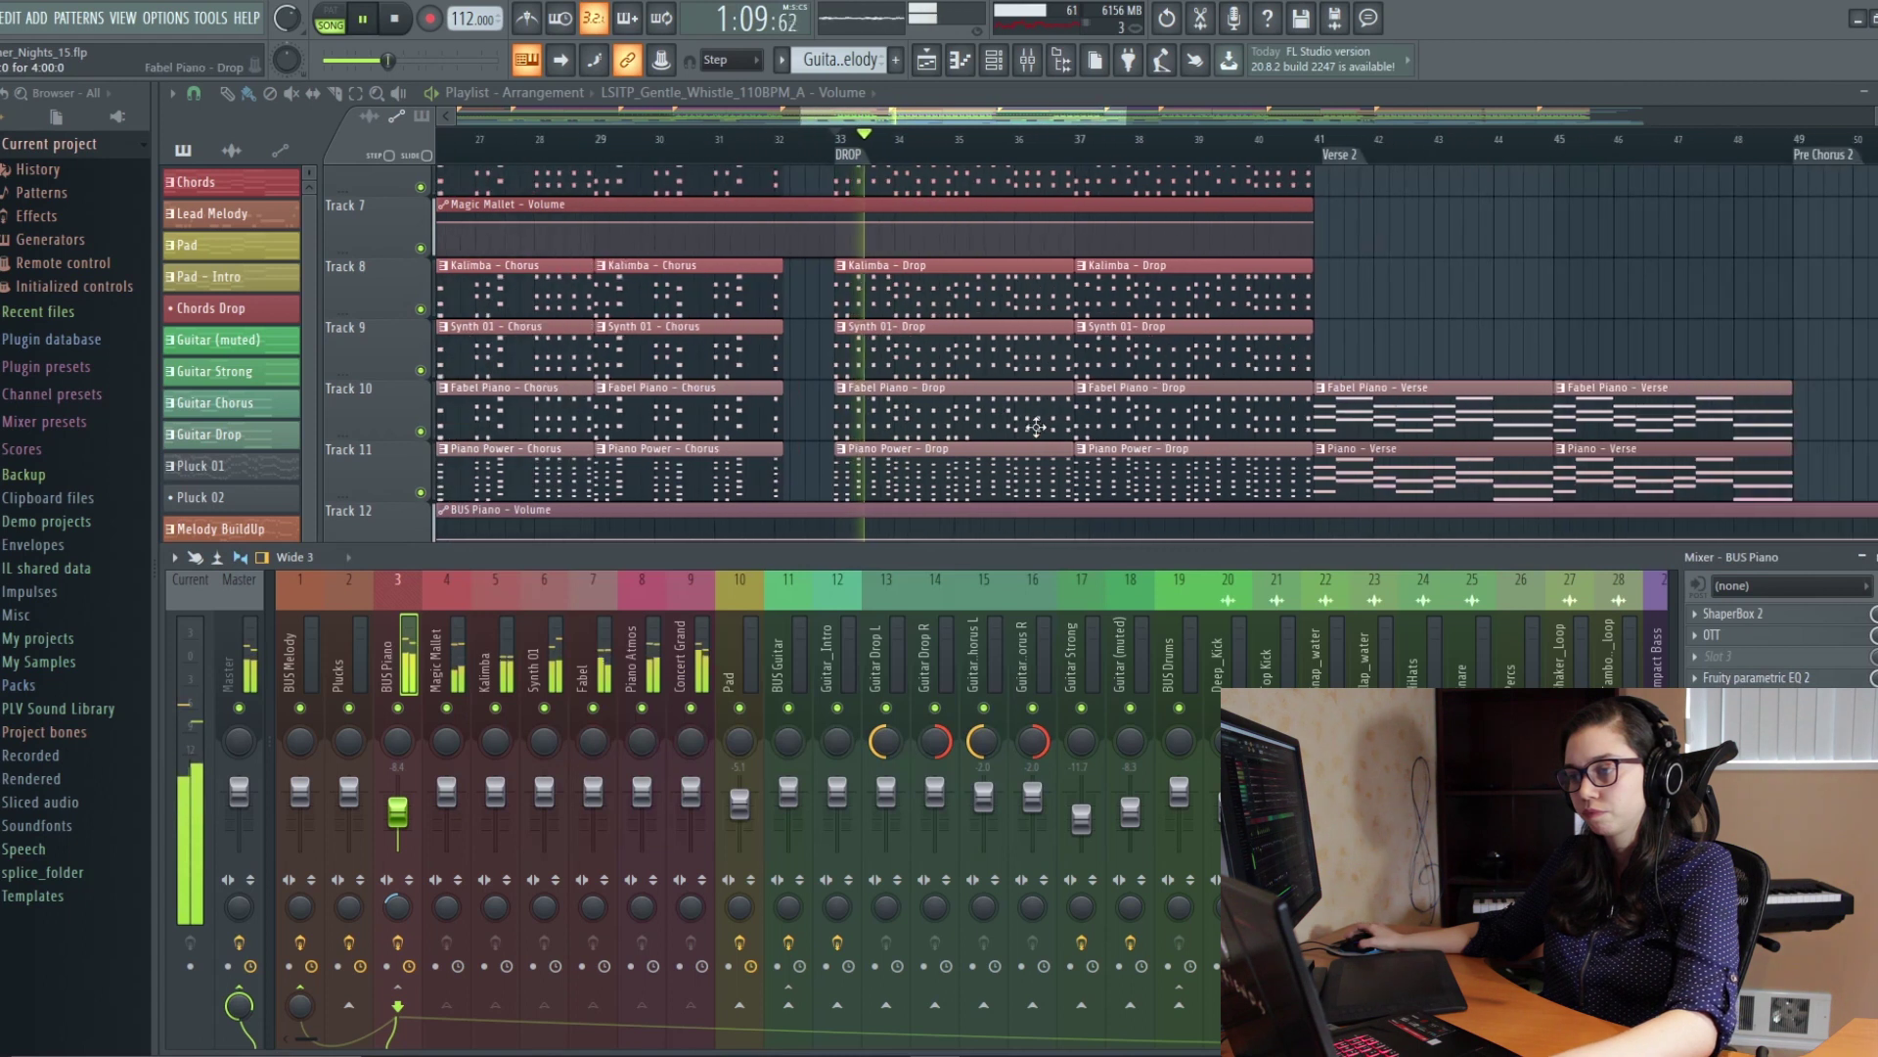
pyautogui.press('F9')
pyautogui.scroll(-4, 988, 505)
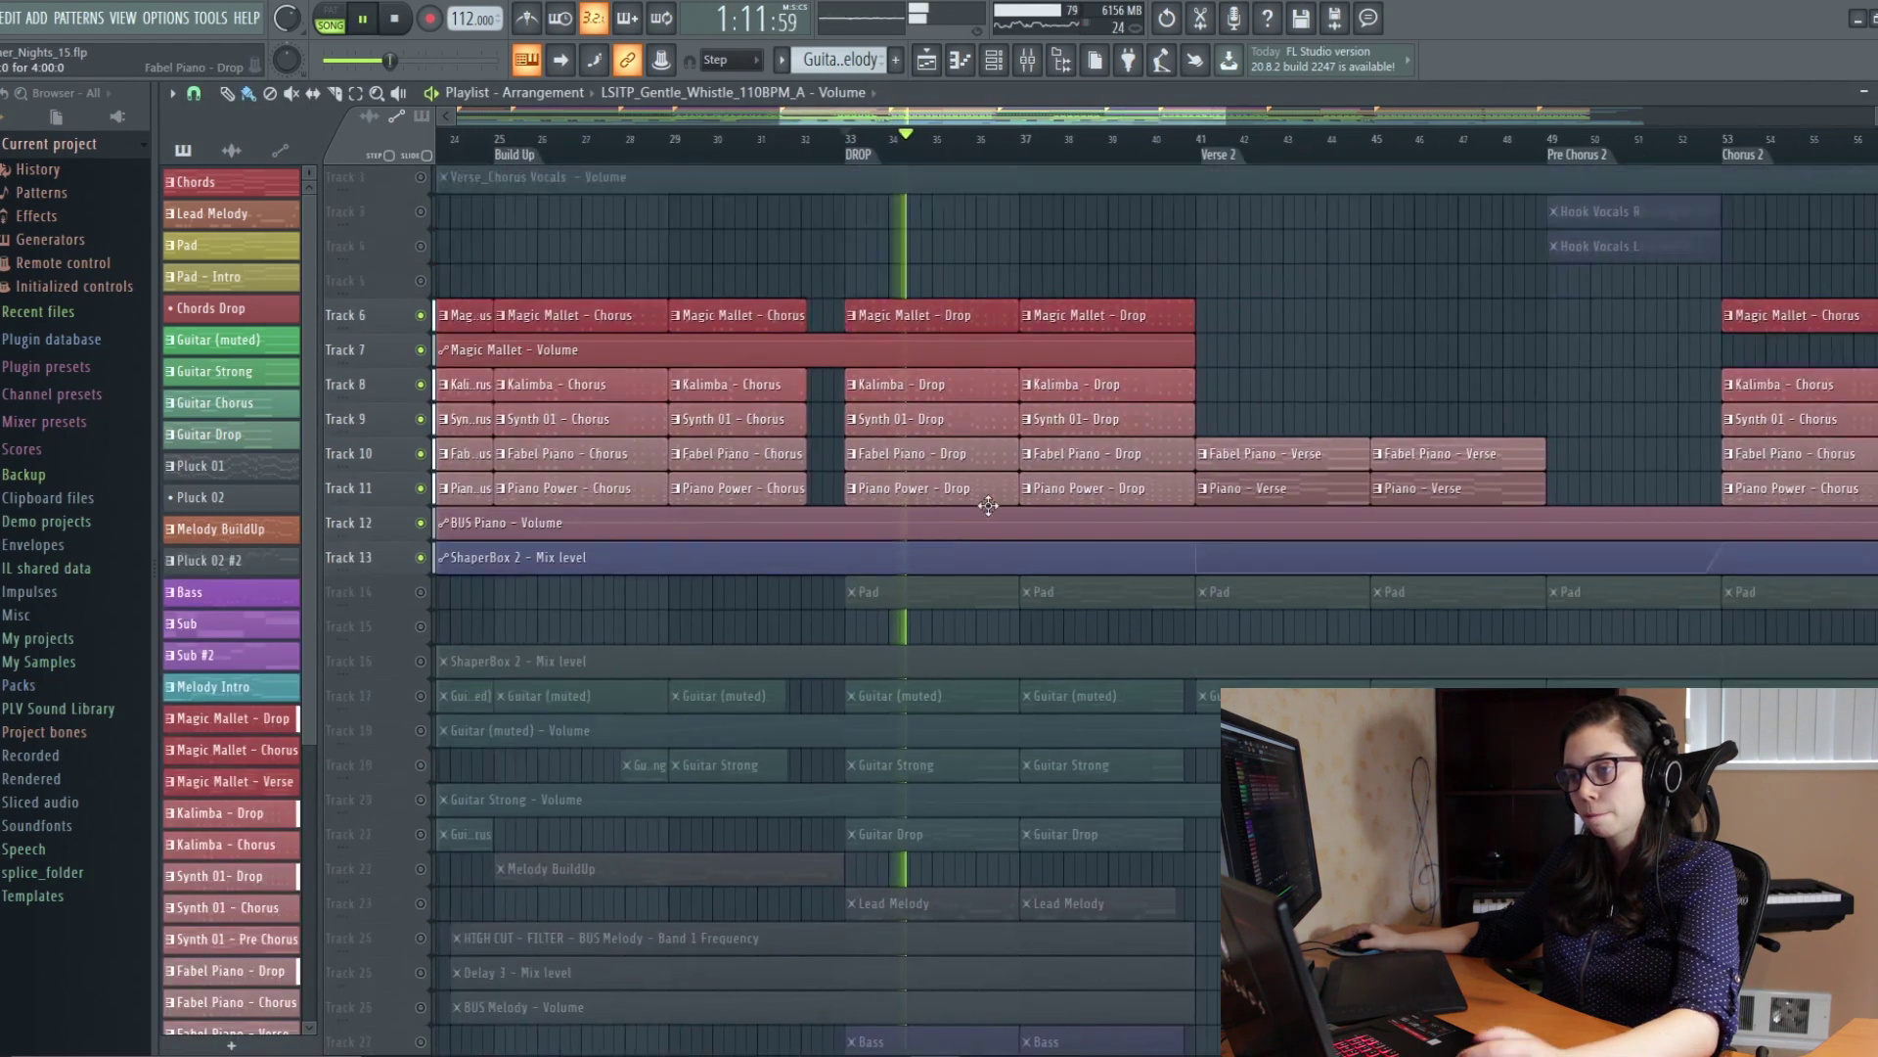
pyautogui.press('space')
# Step: Solo the Pad on Track 14, play it from the DROP marker, and unmute the ShaperBox 2 - Mix level automation on Track 16
pyautogui.scroll(3, 913, 599)
pyautogui.scroll(3, 528, 700)
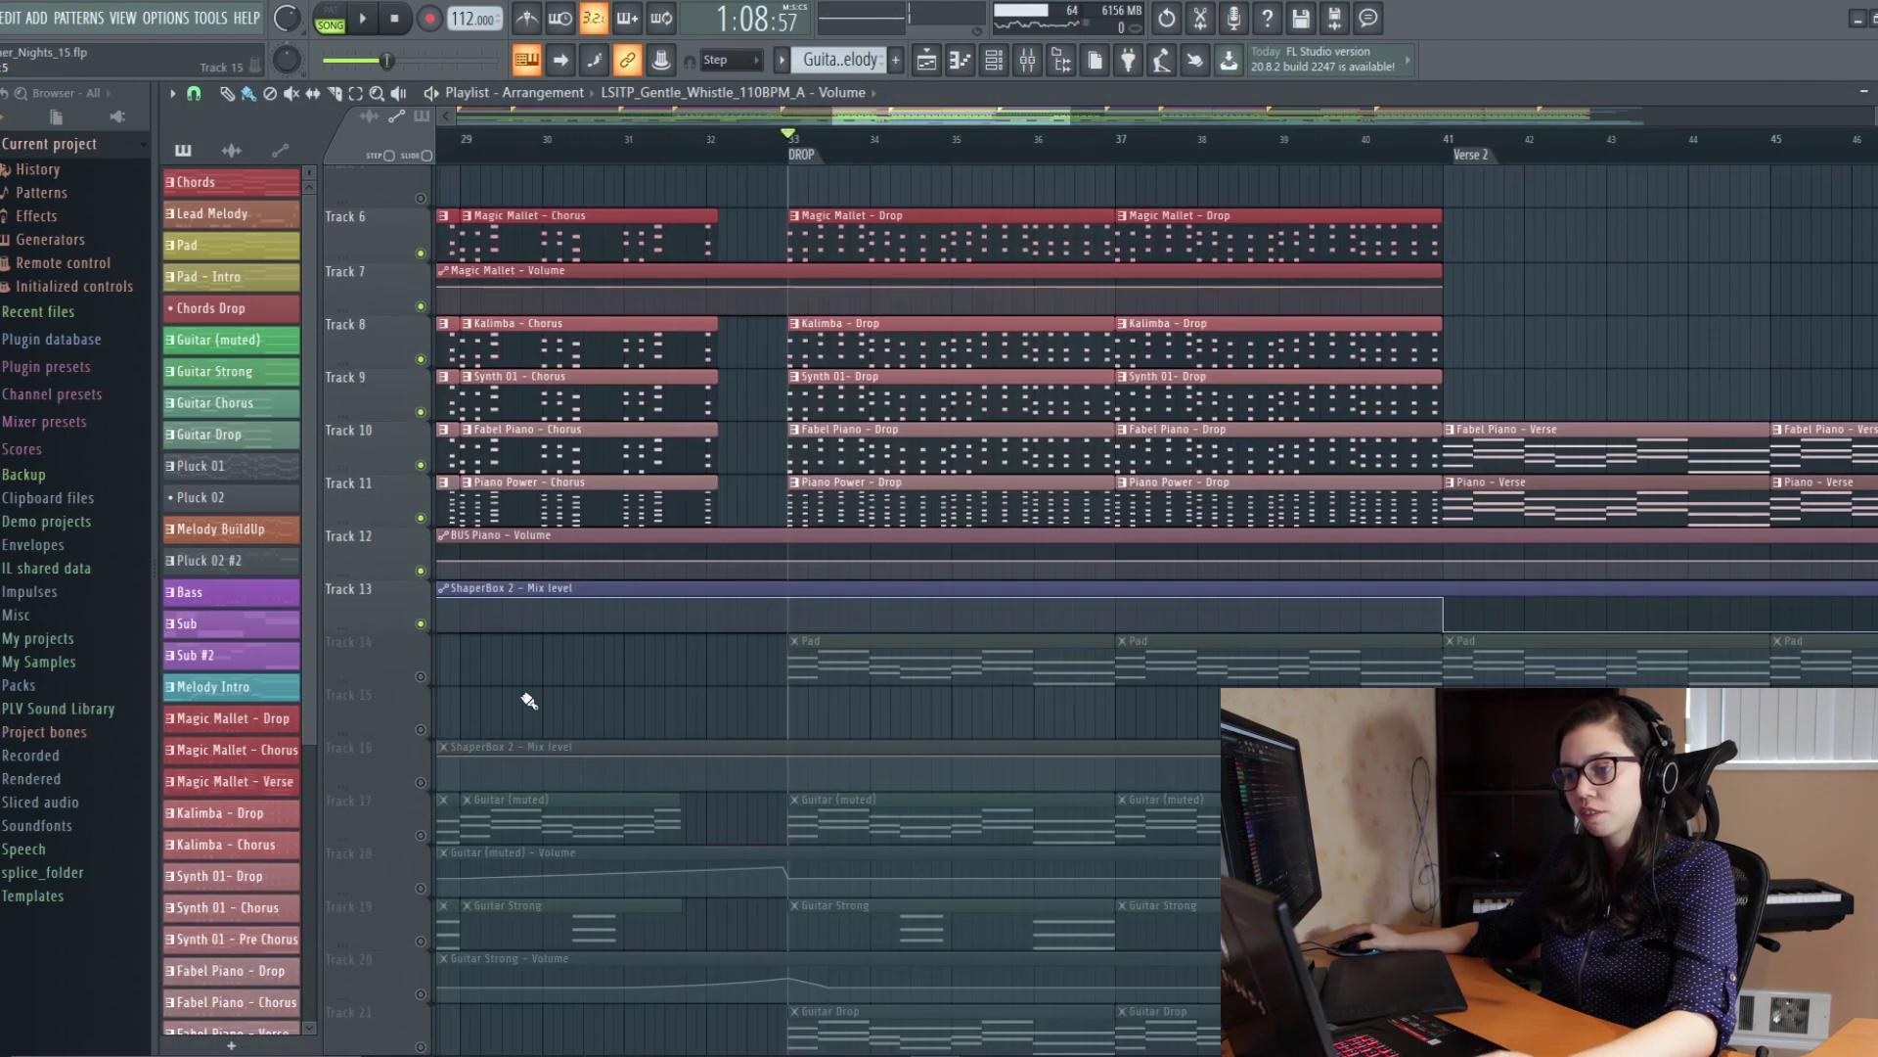
pyautogui.rightClick(421, 677)
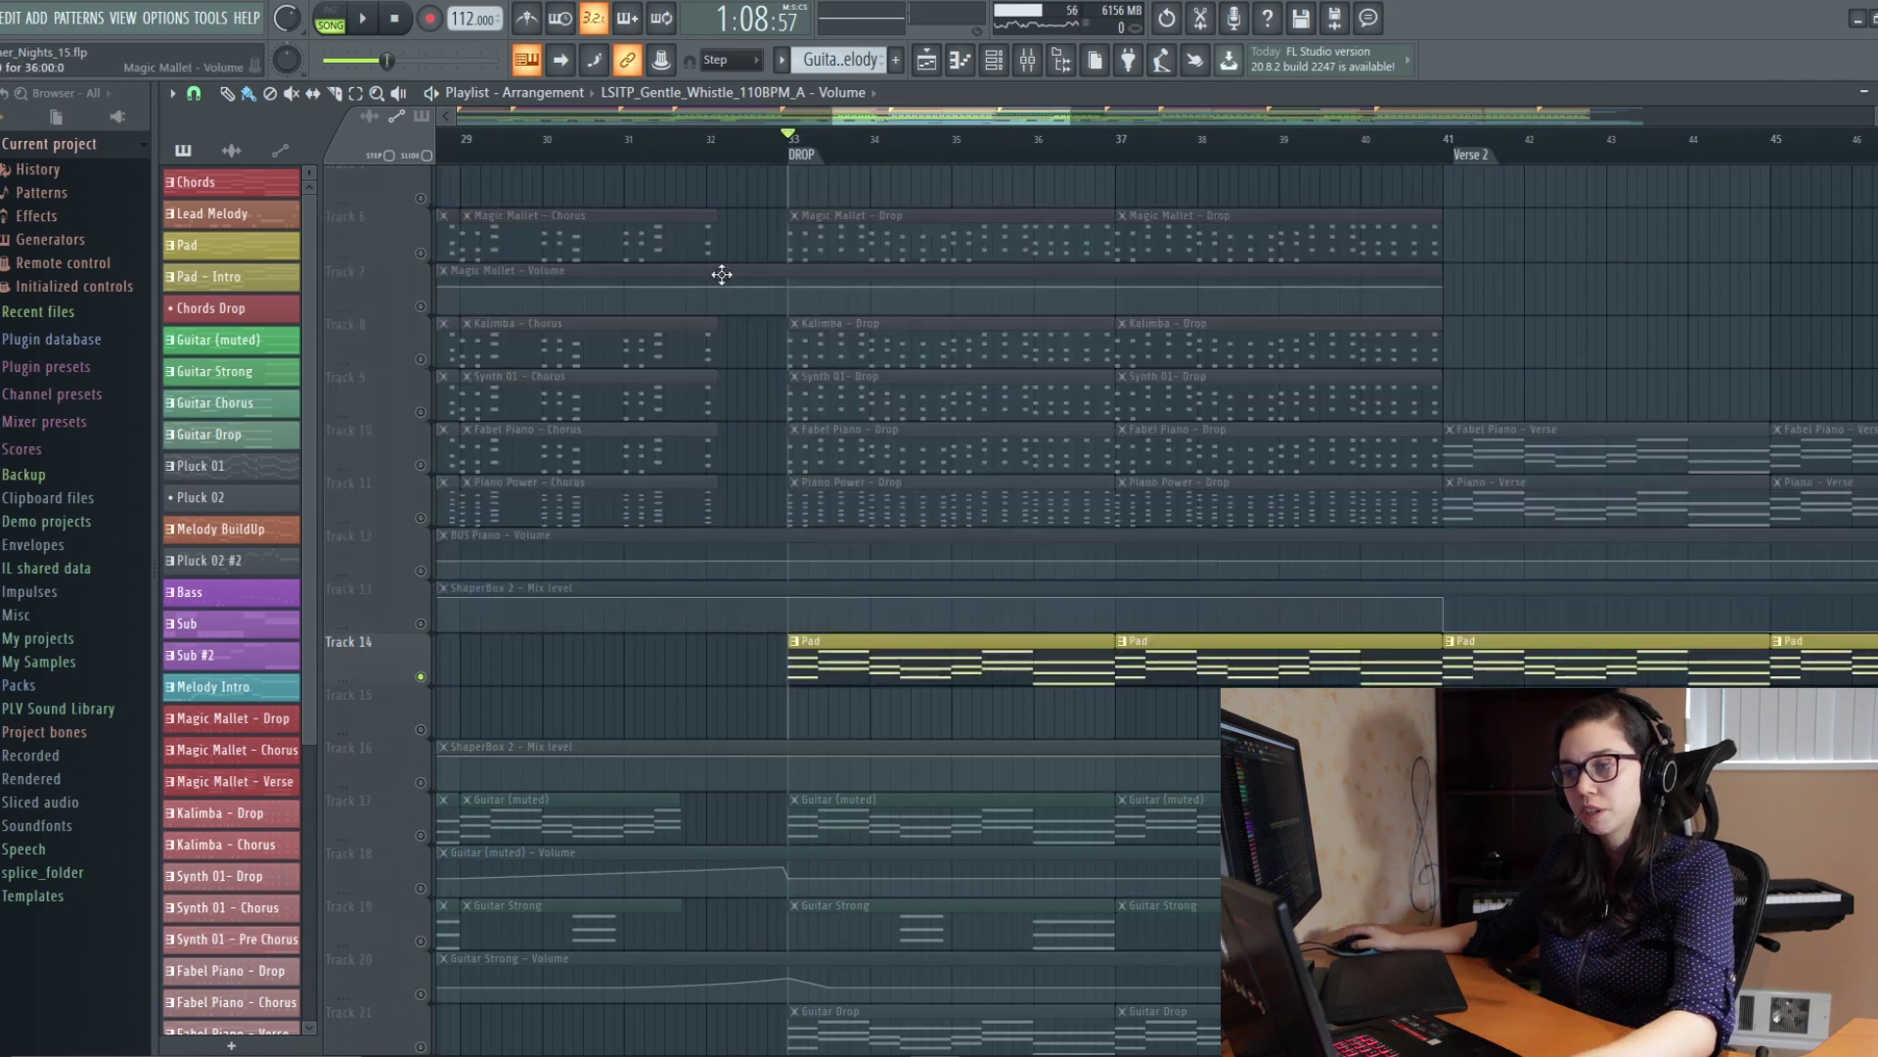
pyautogui.press('space')
pyautogui.scroll(1, 796, 469)
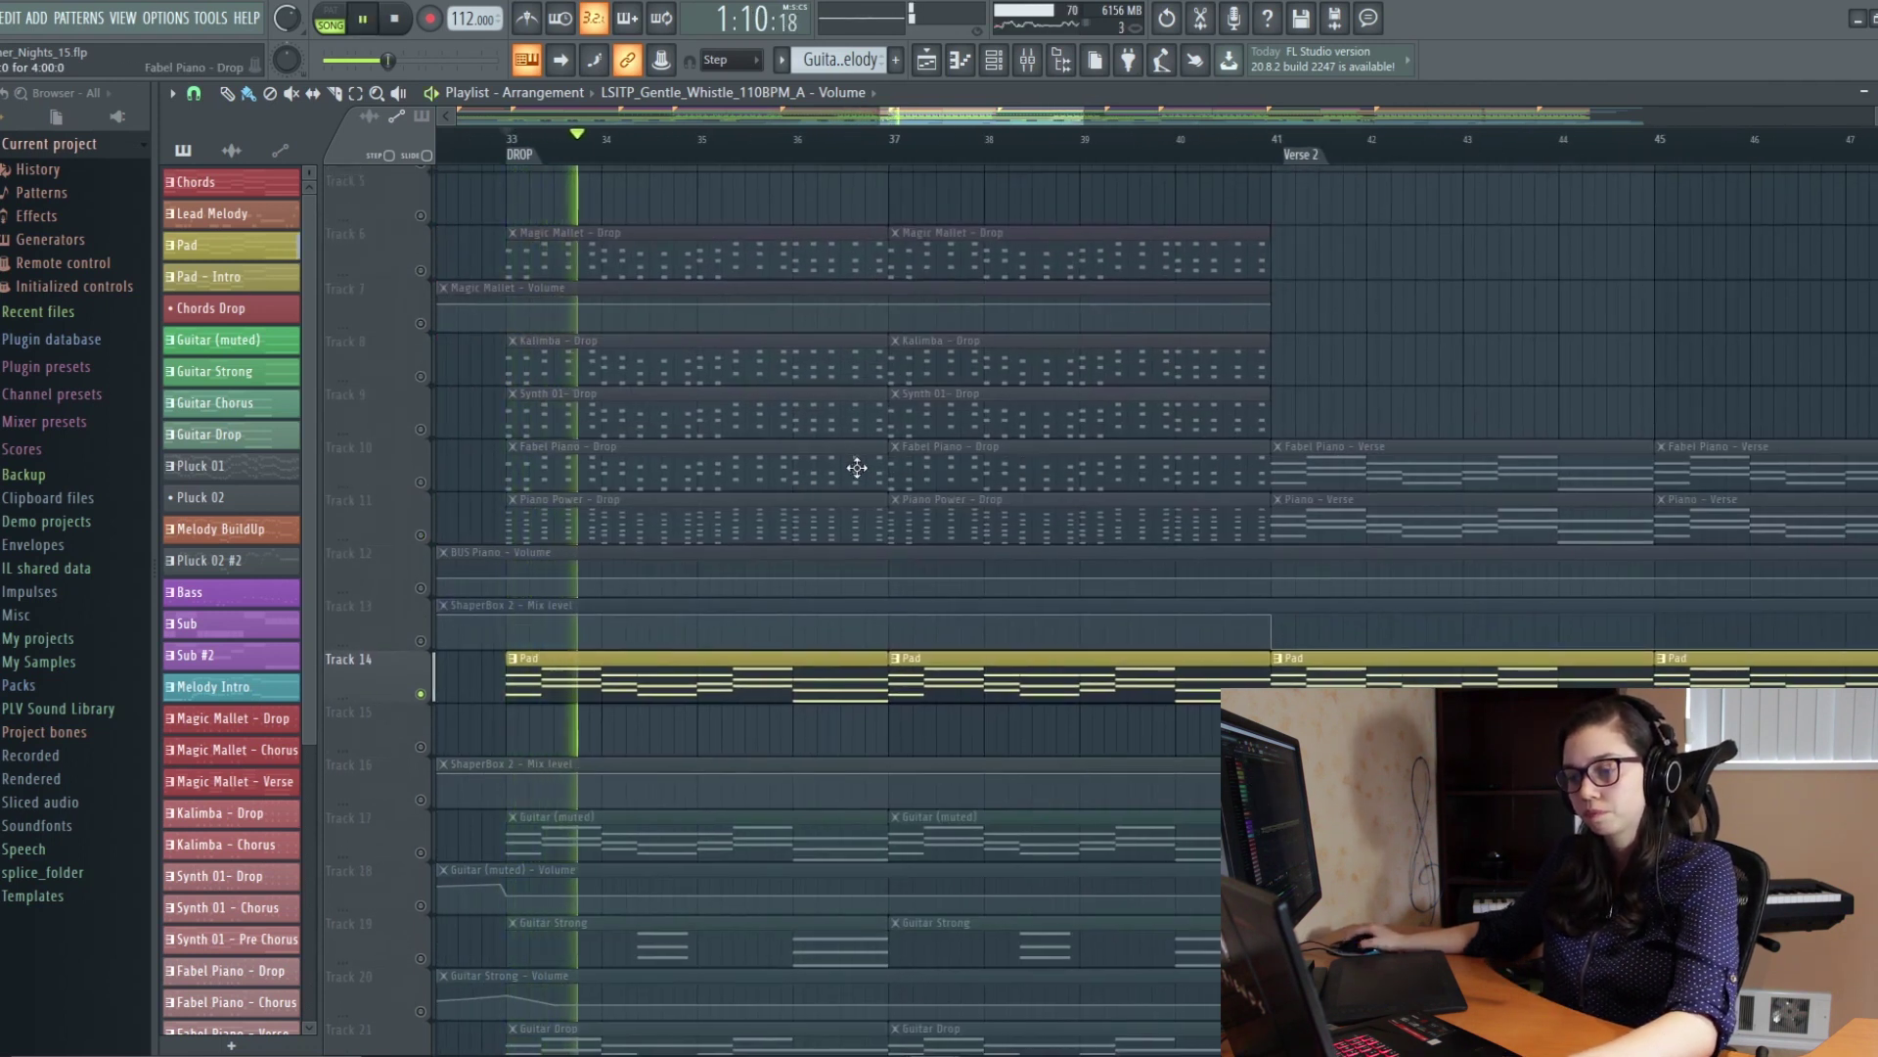
pyautogui.click(421, 799)
pyautogui.press('space')
# Step: Open the Pad's synth plugin and reposition its window to examine the oscillators and envelopes
pyautogui.scroll(-2, 1054, 611)
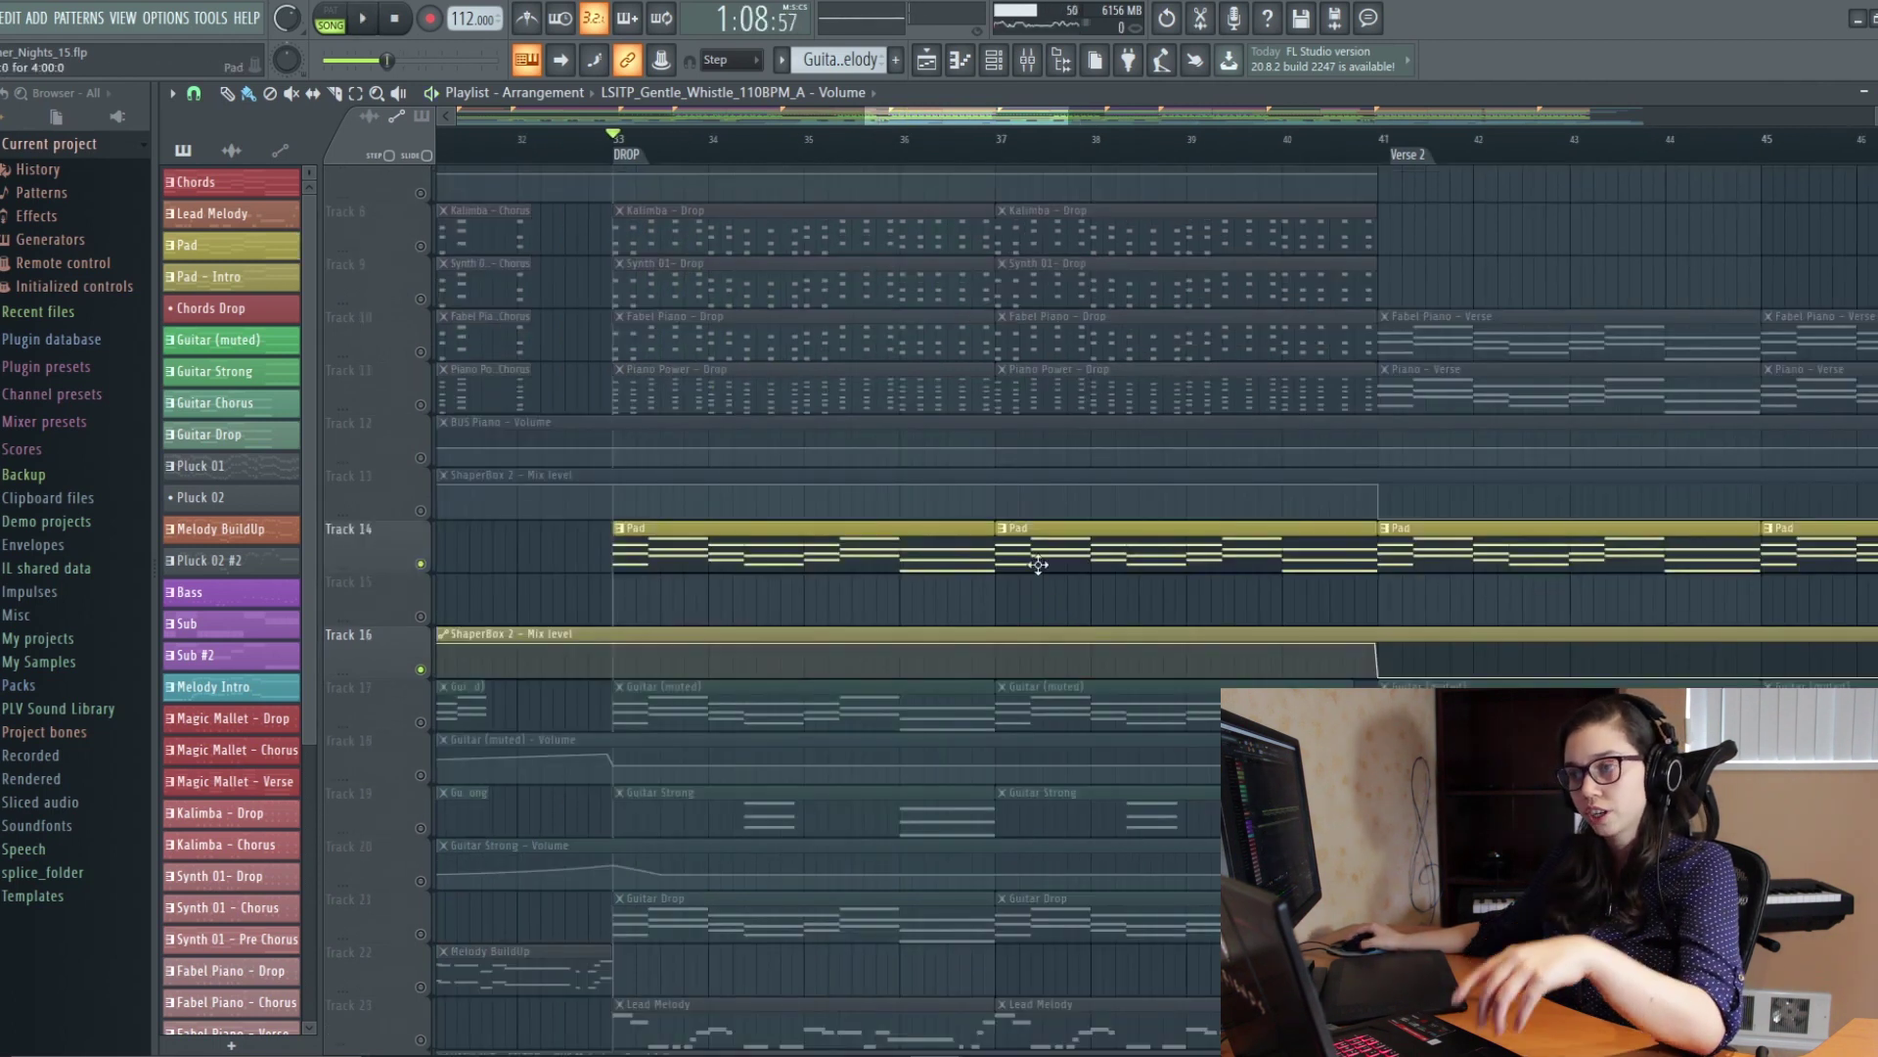
pyautogui.click(467, 491)
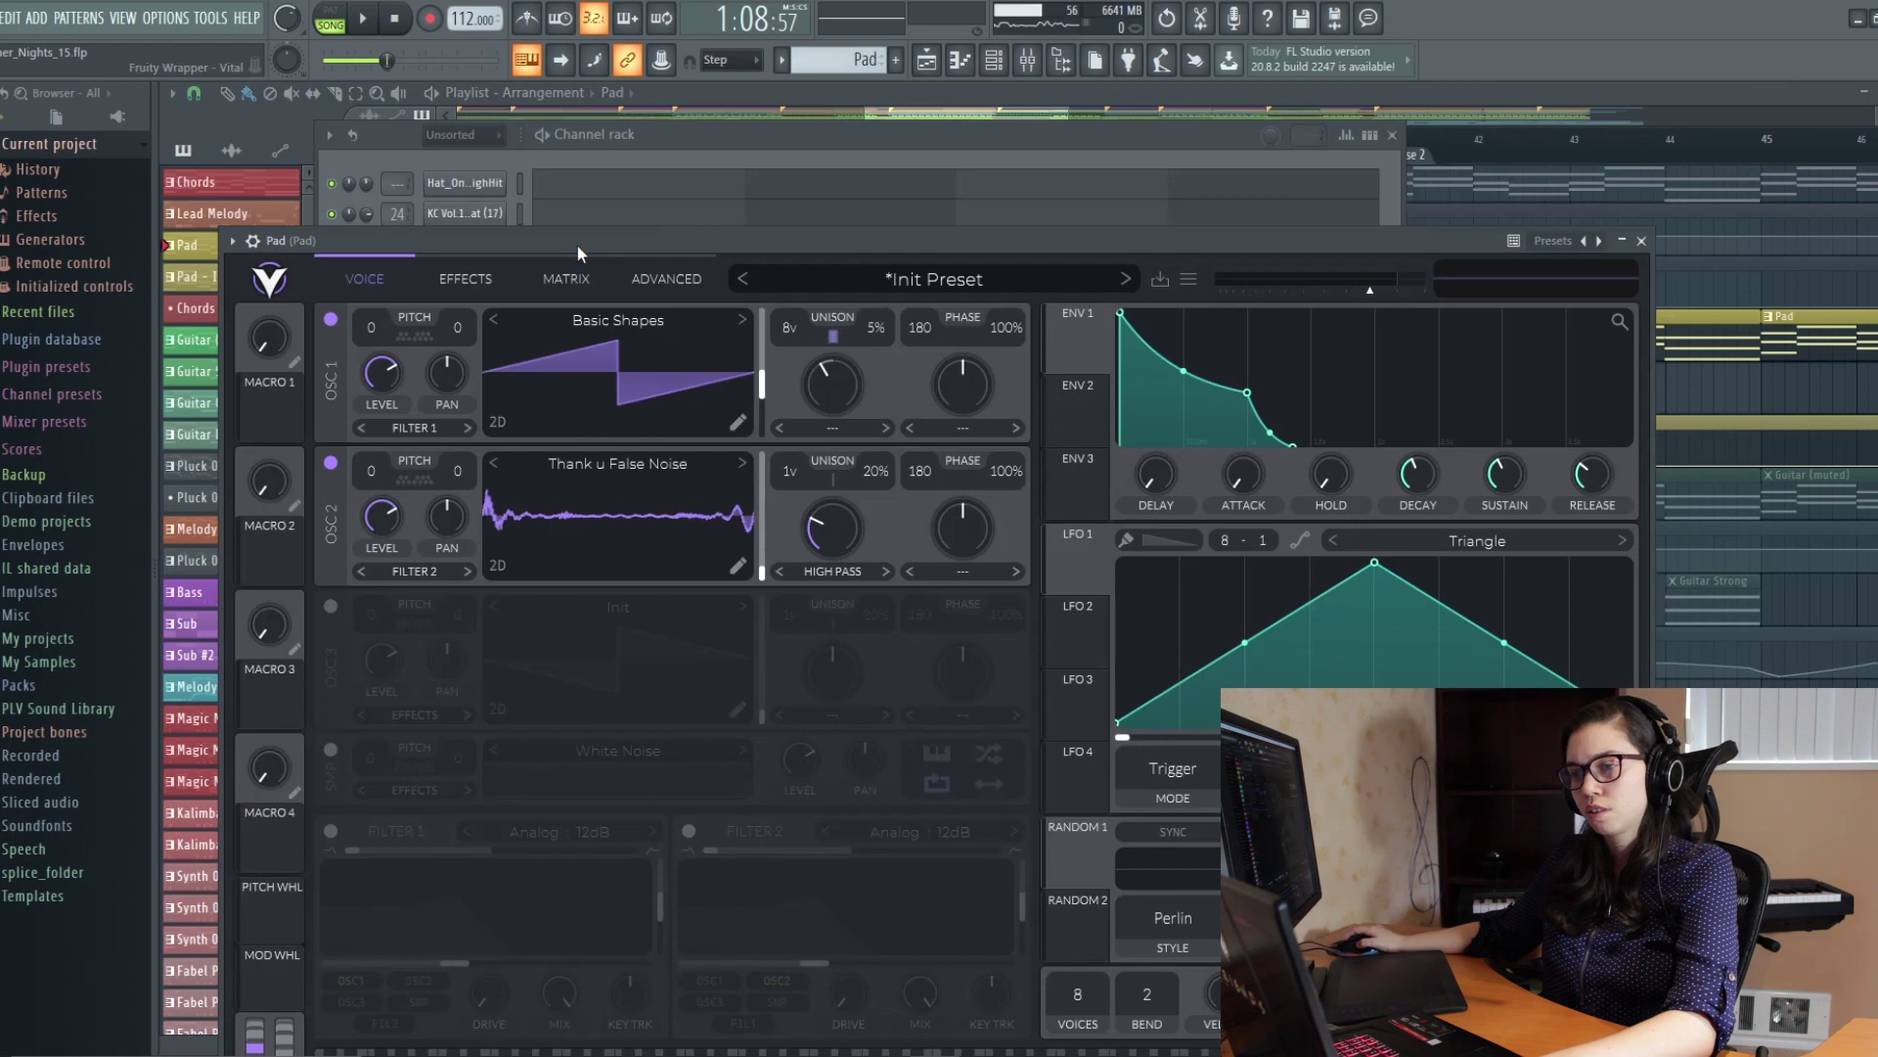
pyautogui.moveTo(577, 244); pyautogui.dragTo(583, 168)
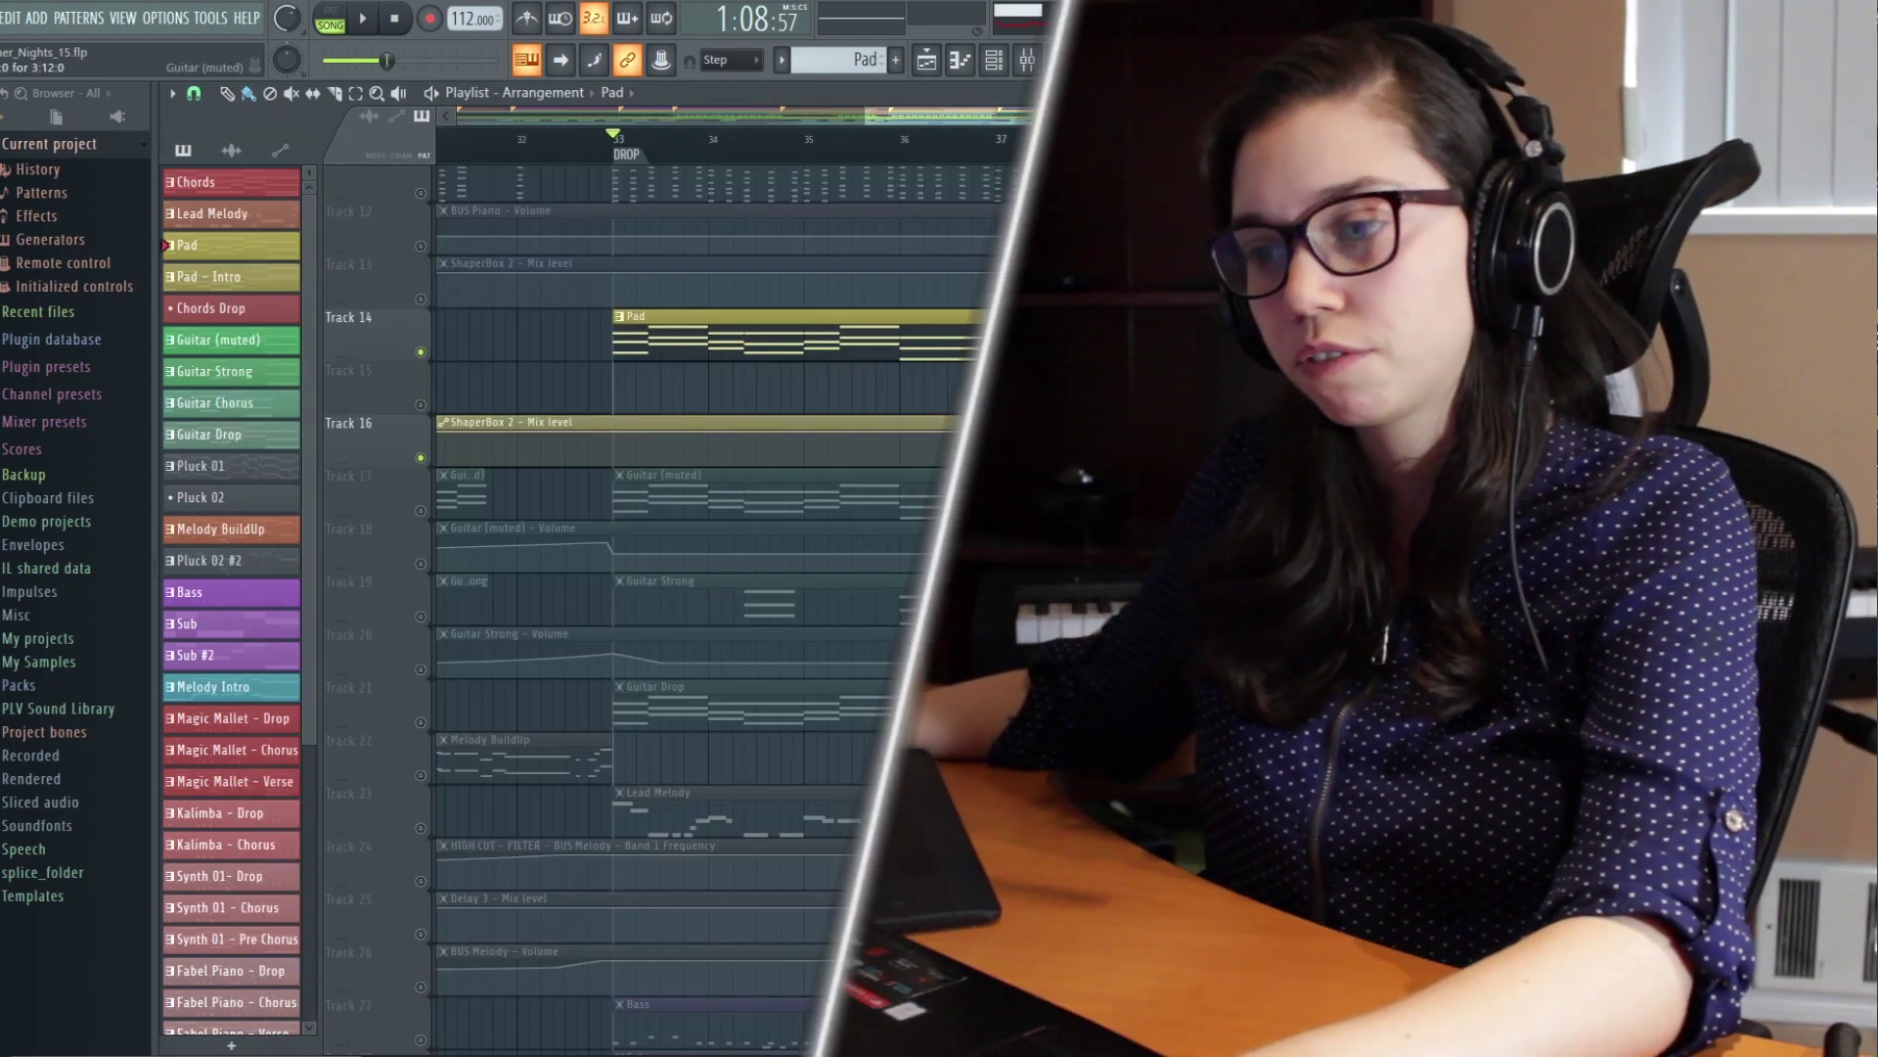
# Step: Play the soloed Guitar Drop pattern on Track 21 from the DROP marker and stop playback
pyautogui.scroll(-2, 1076, 494)
pyautogui.moveTo(1077, 494); pyautogui.dragTo(984, 567)
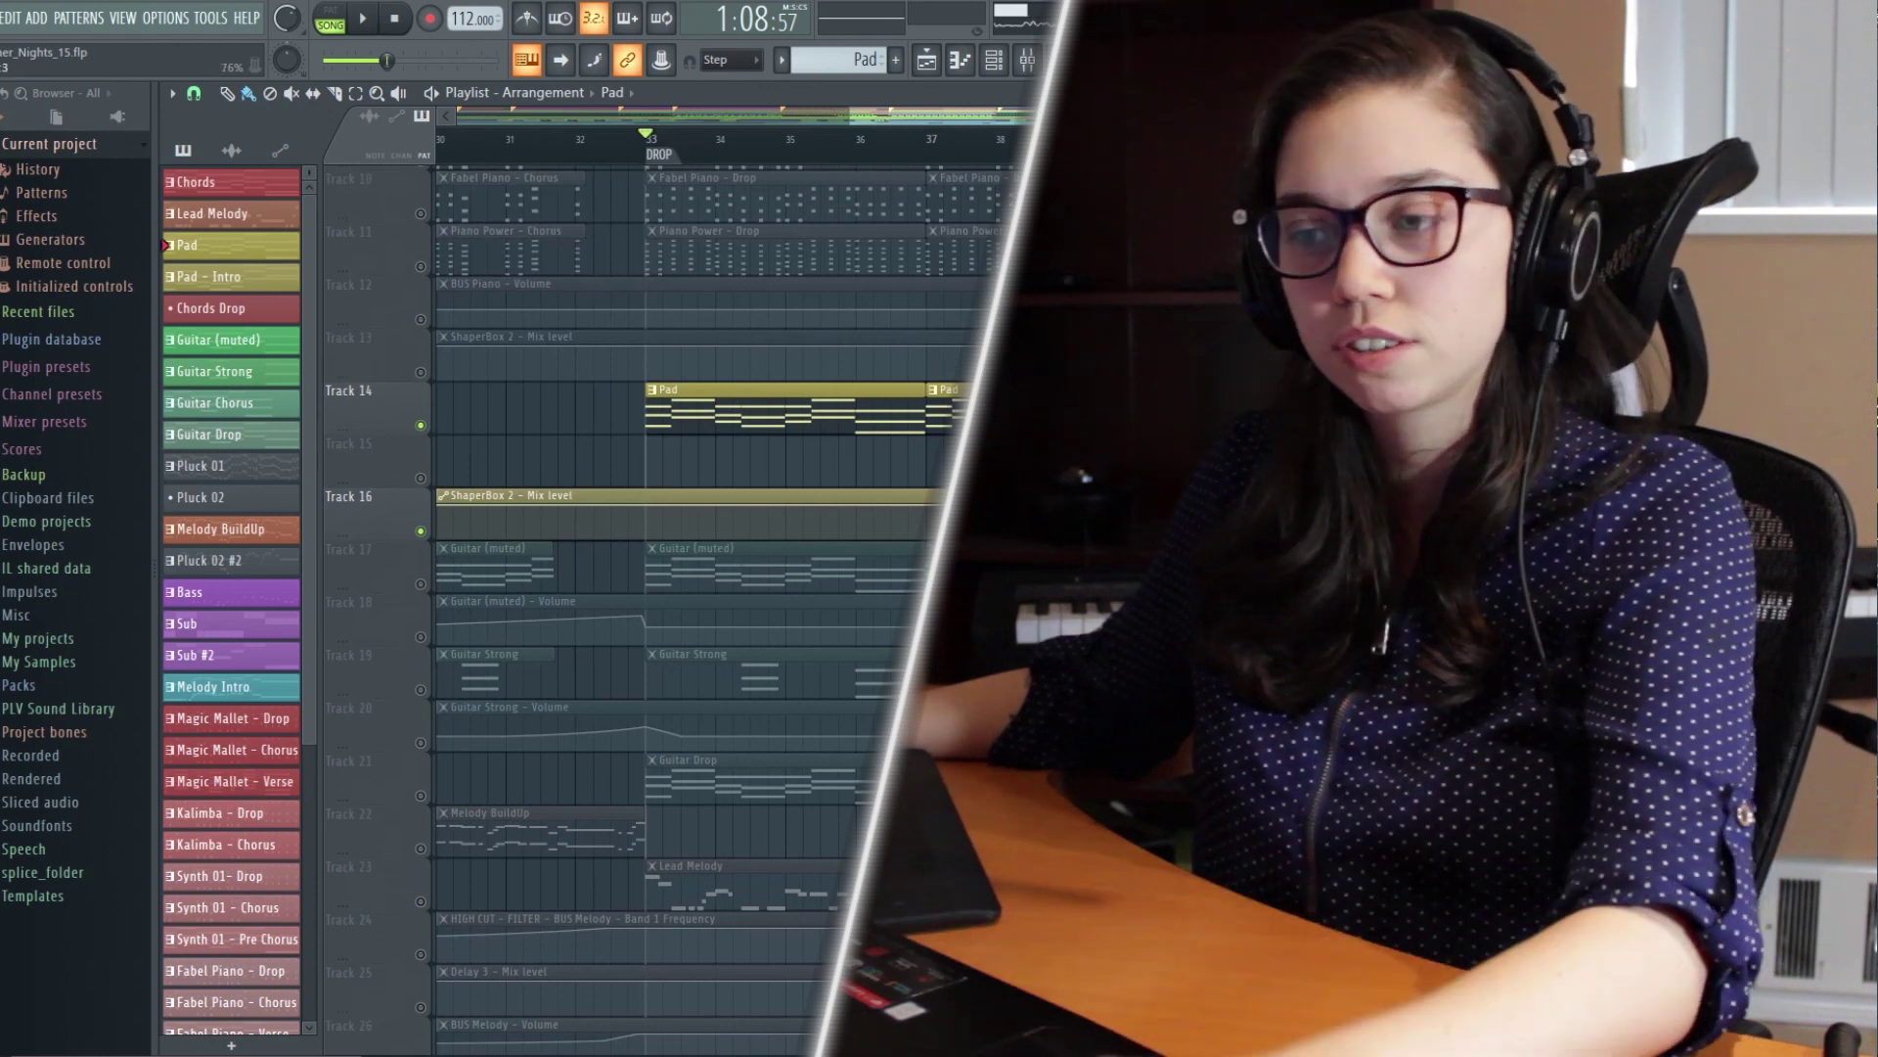
pyautogui.moveTo(945, 444); pyautogui.dragTo(923, 538)
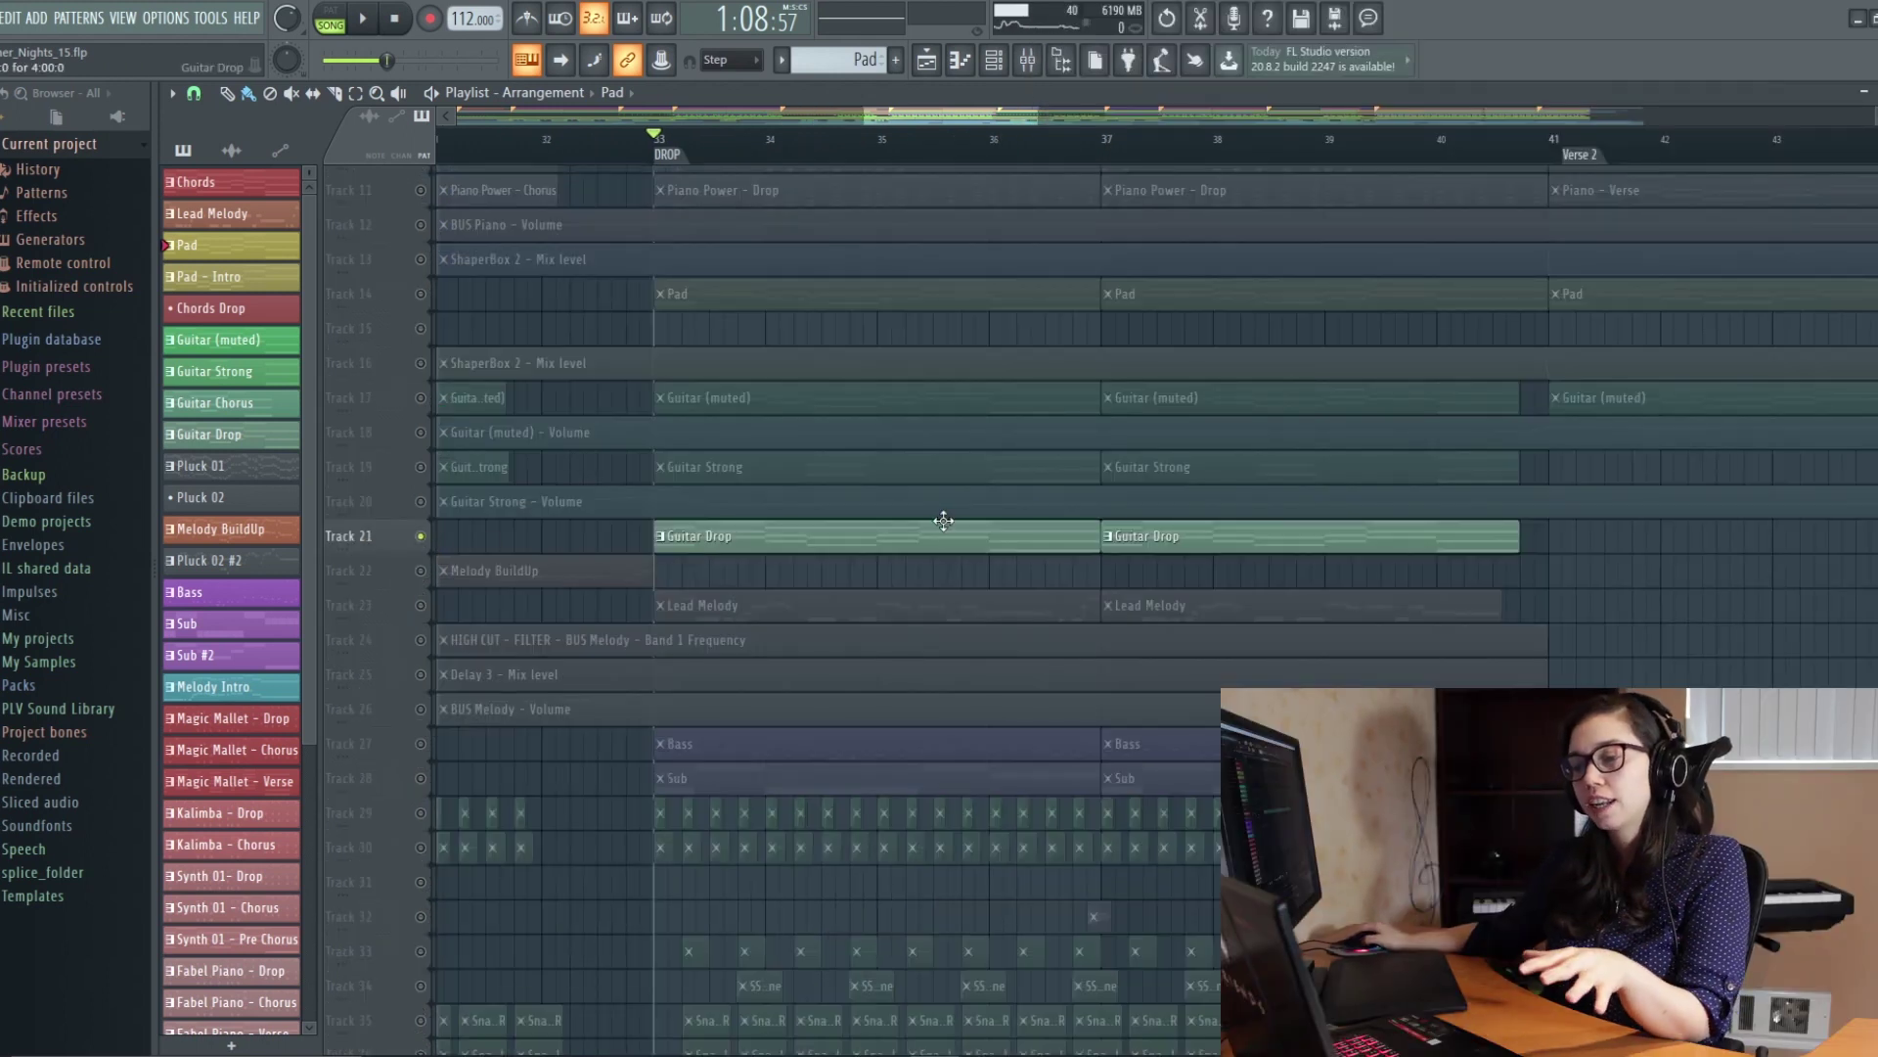
pyautogui.hscroll(1, 871, 577)
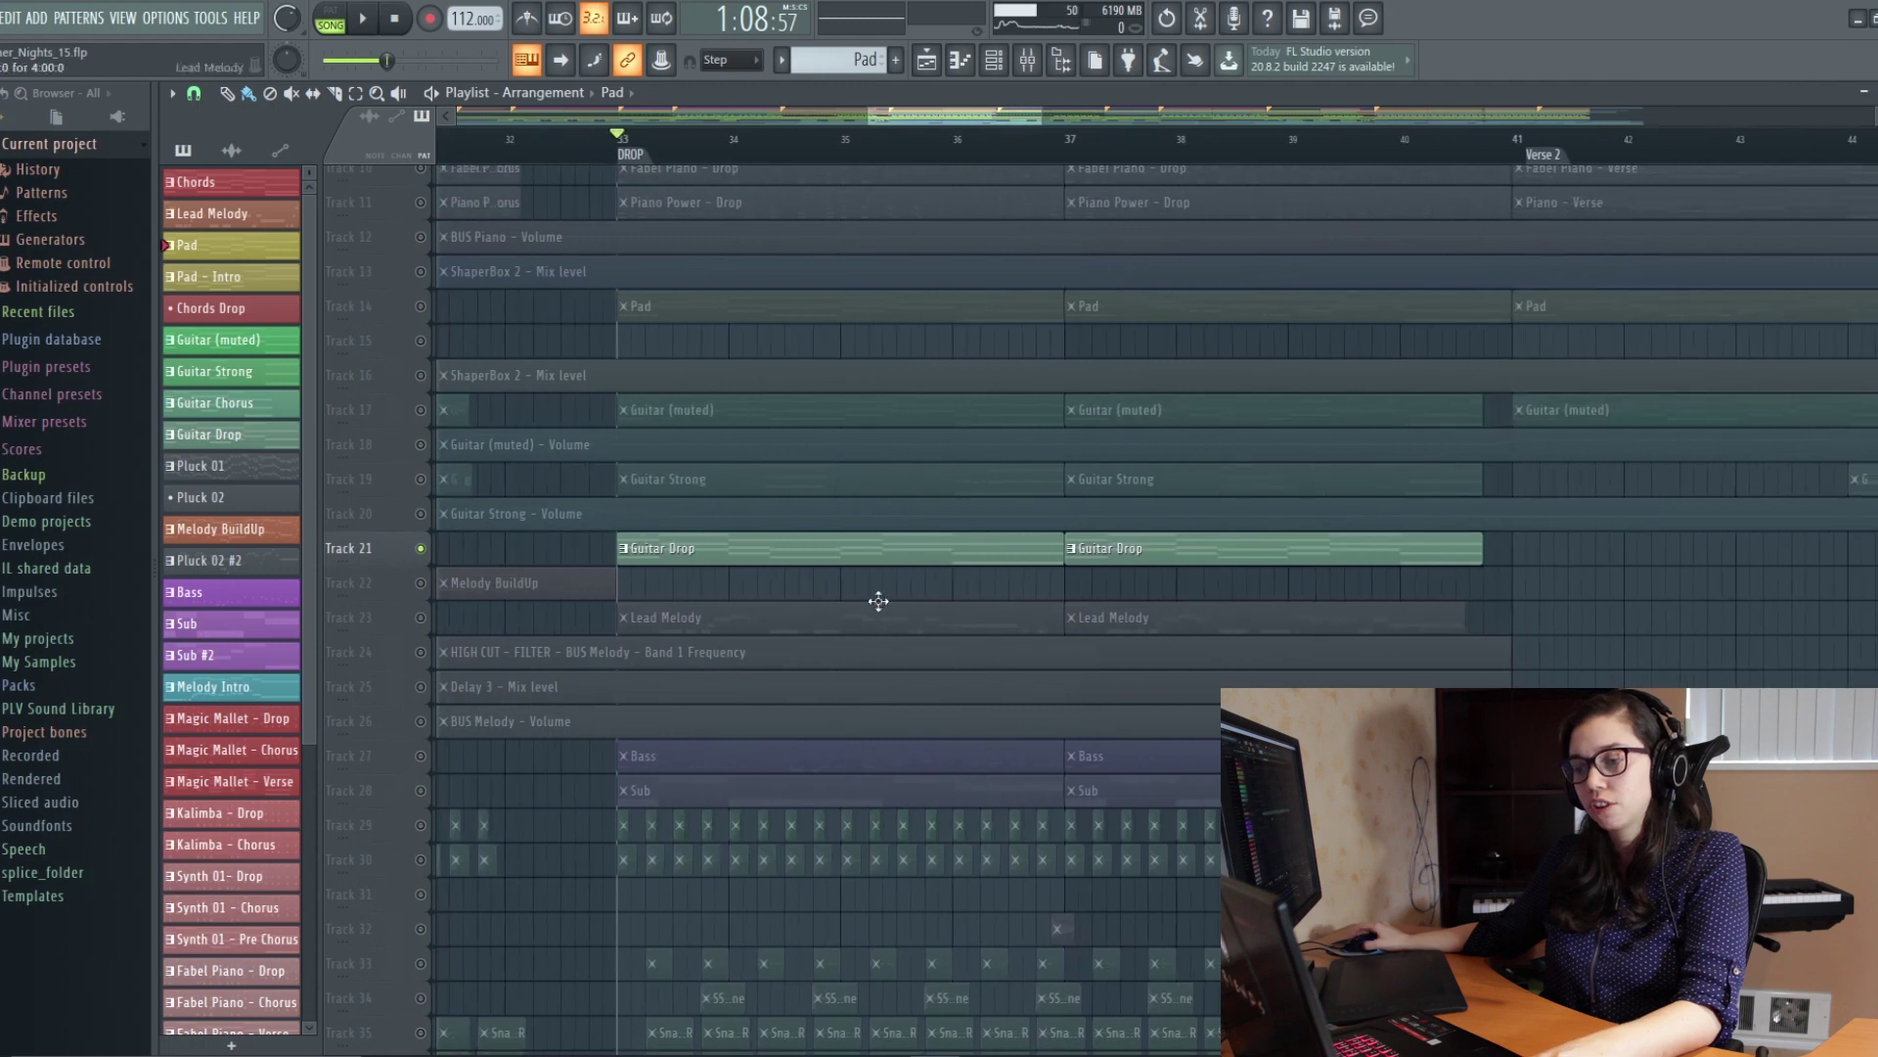
pyautogui.press('space')
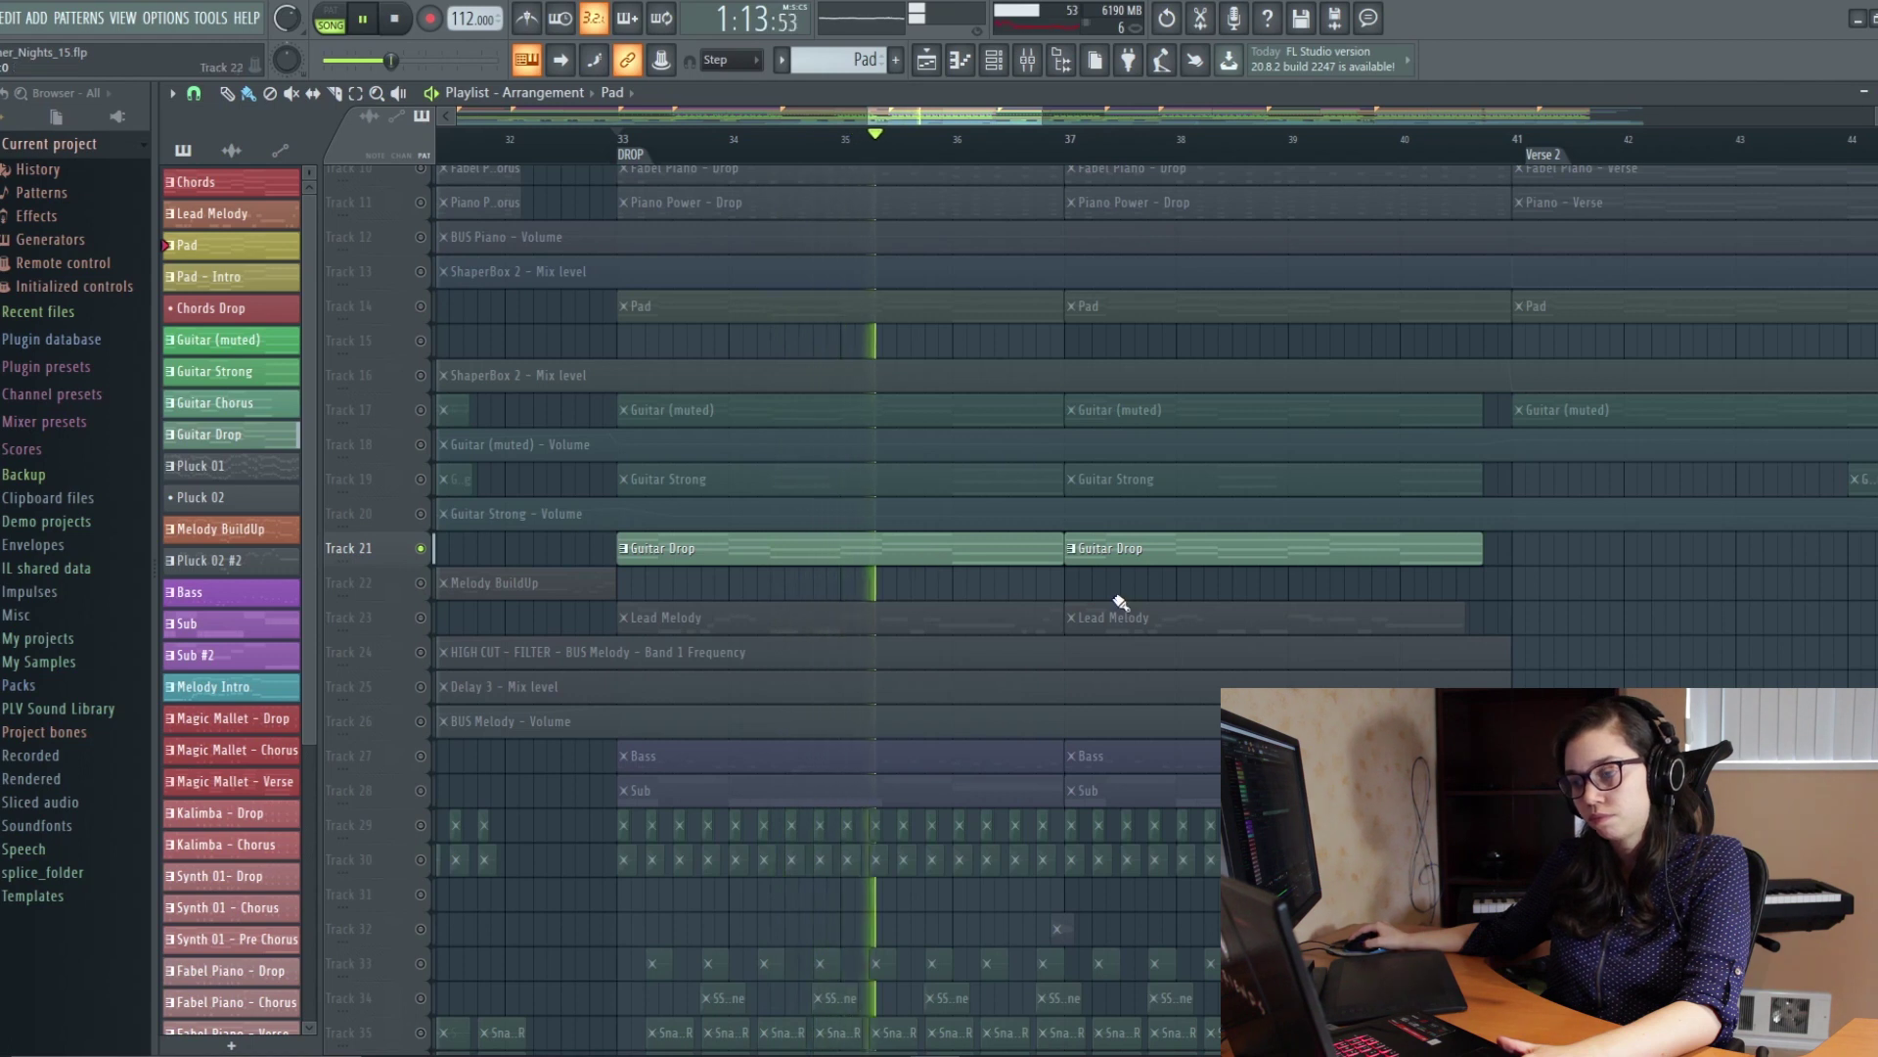
pyautogui.scroll(2, 1046, 620)
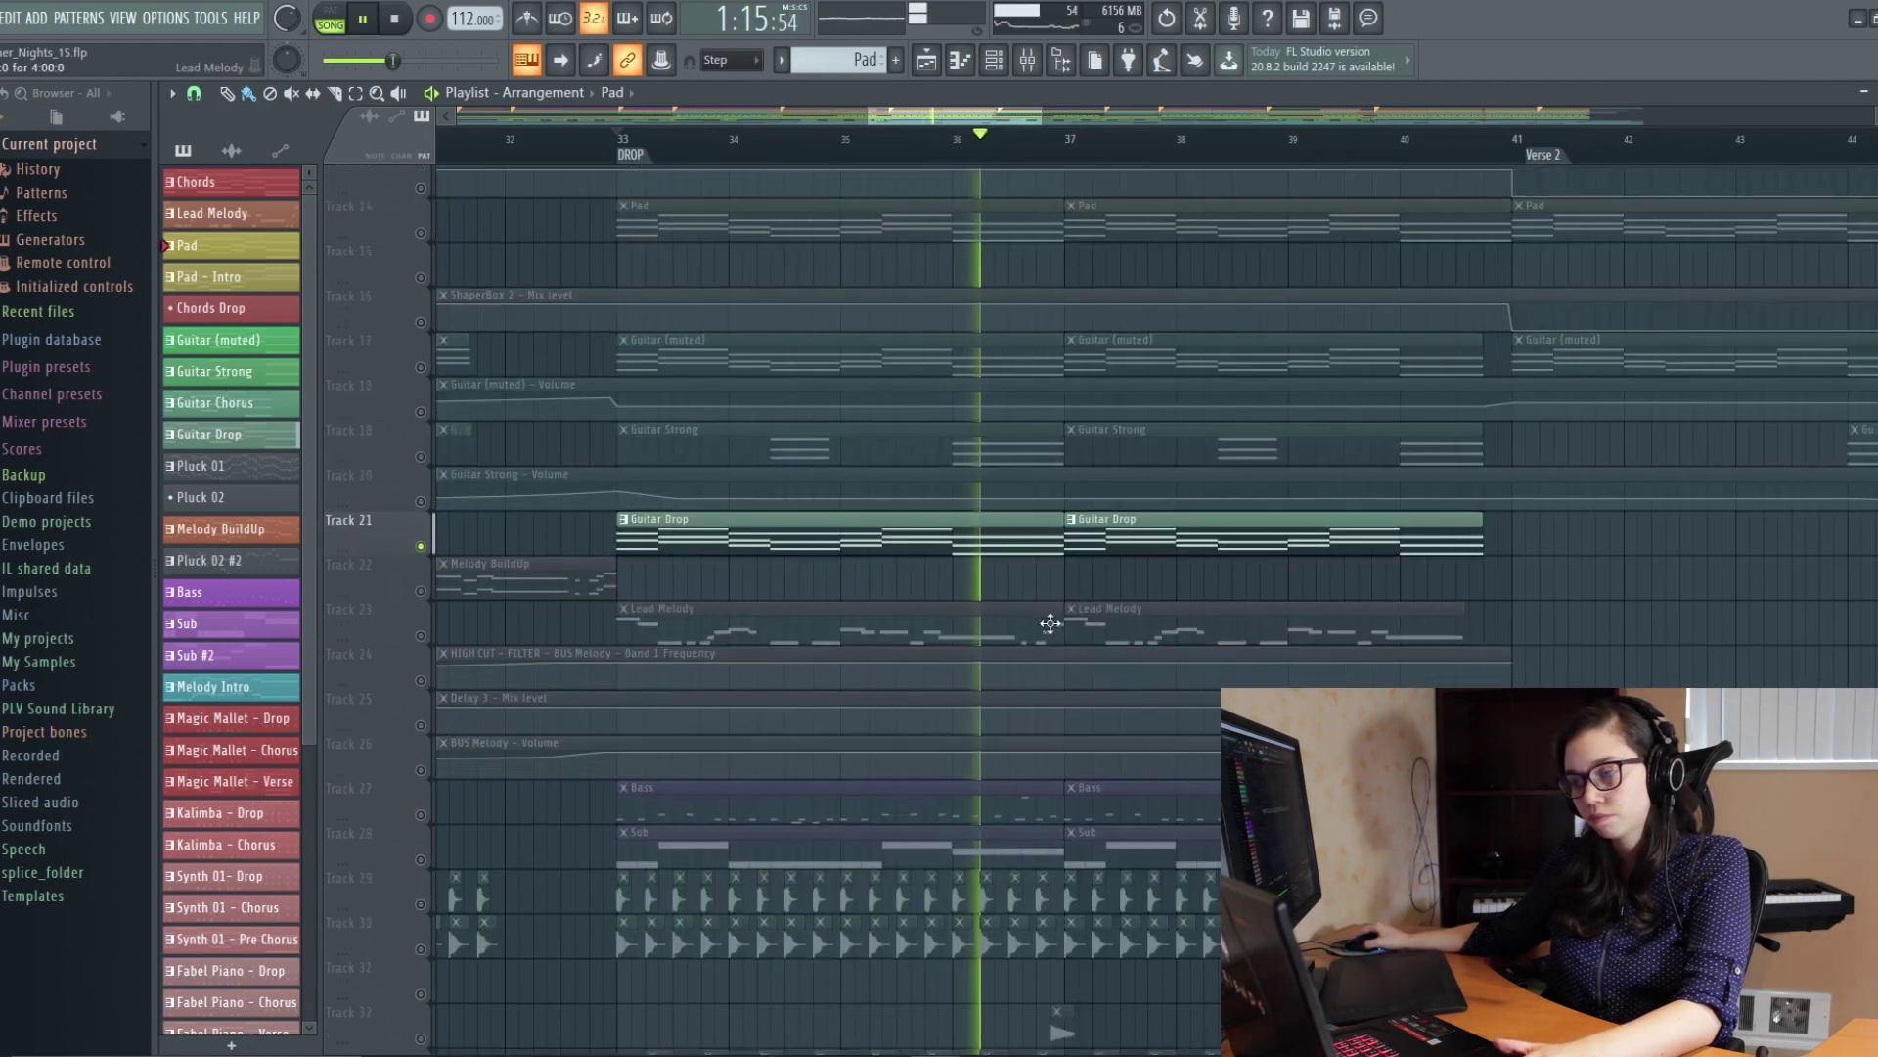
pyautogui.press('space')
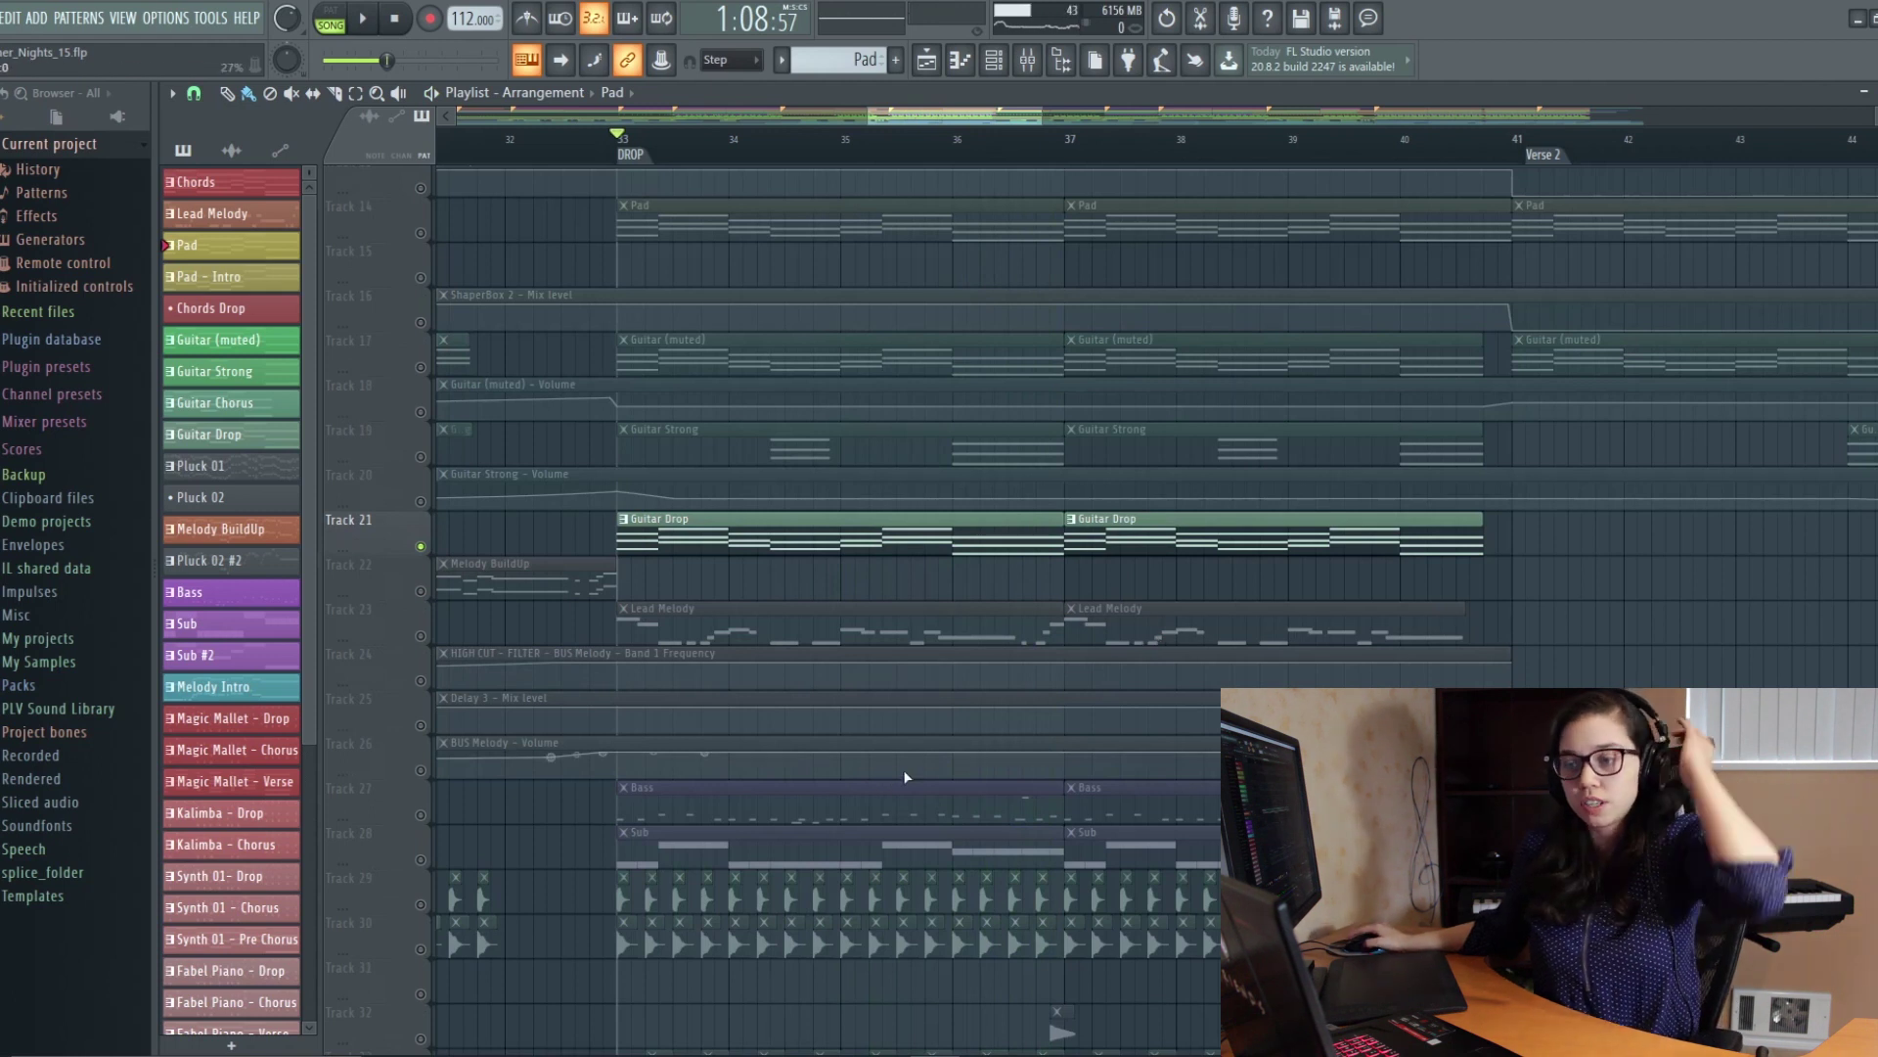
# Step: Mute the Guitar Drop track on Track 21
pyautogui.scroll(3, 962, 315)
pyautogui.scroll(-2, 963, 315)
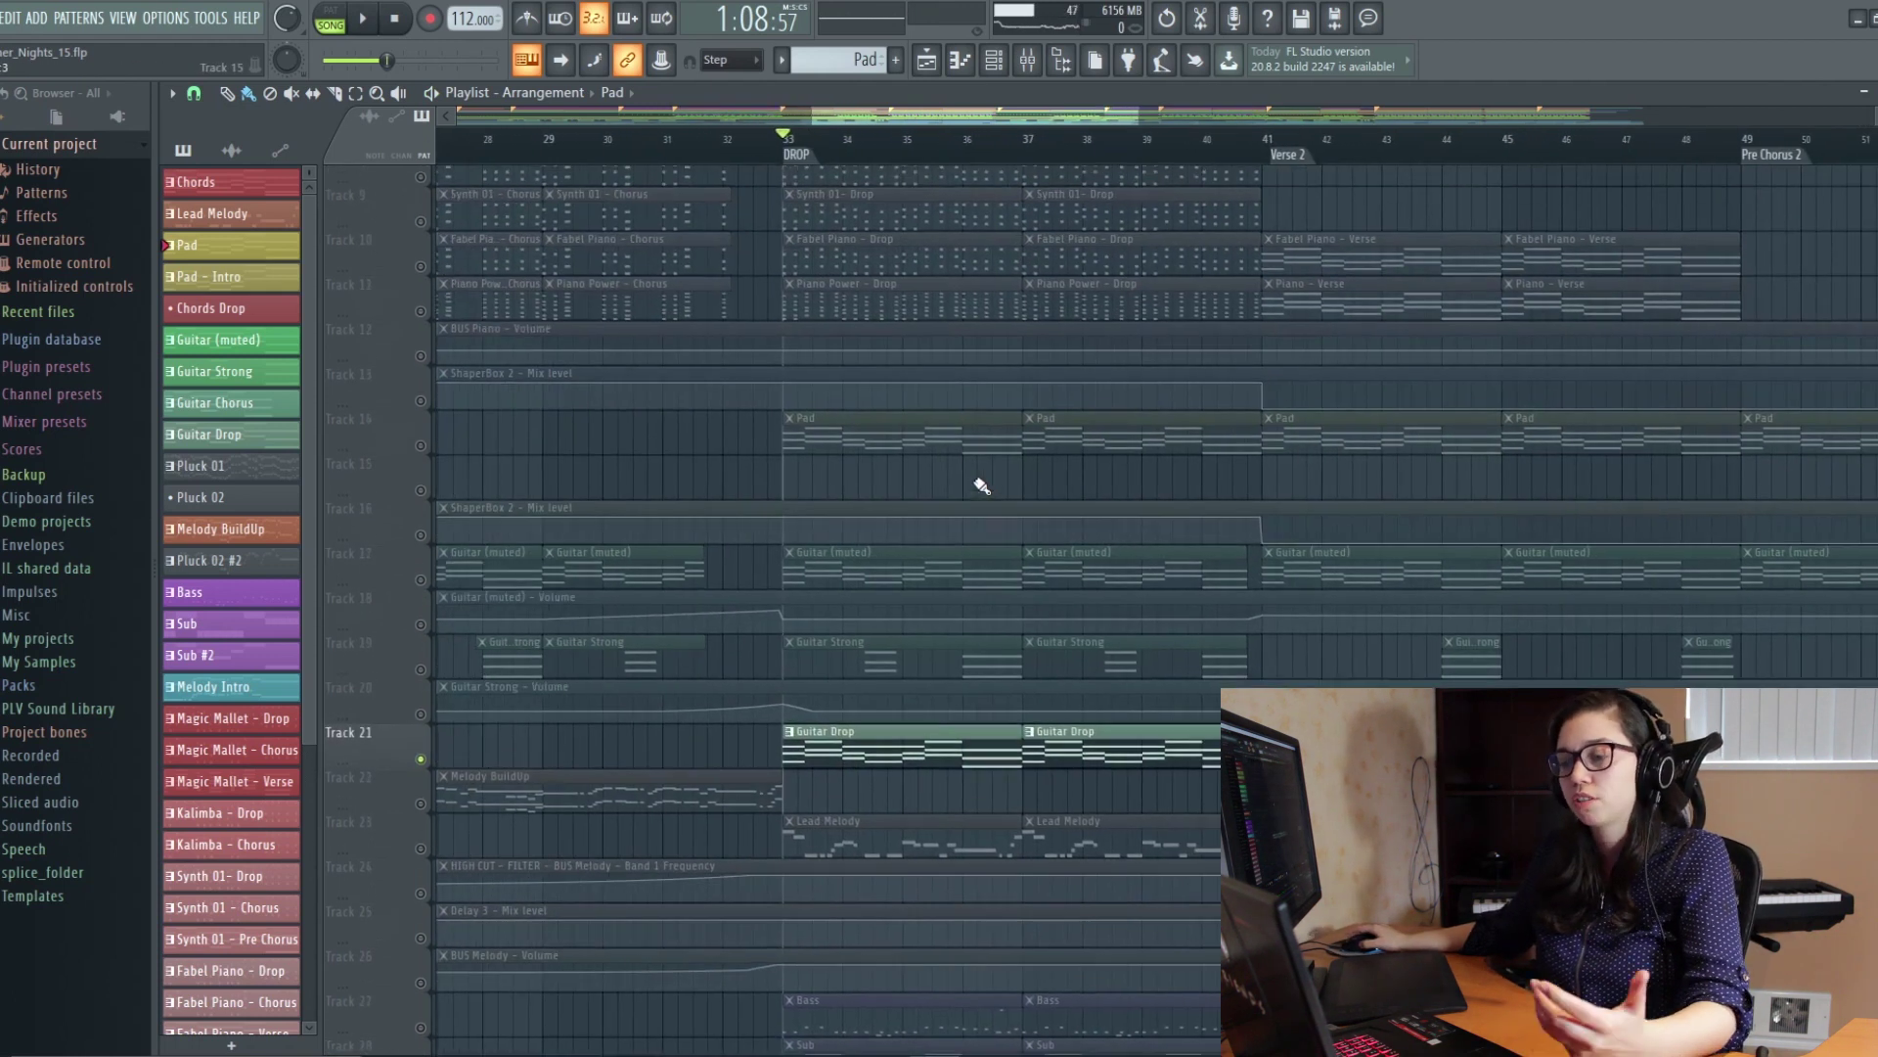
pyautogui.scroll(2, 935, 658)
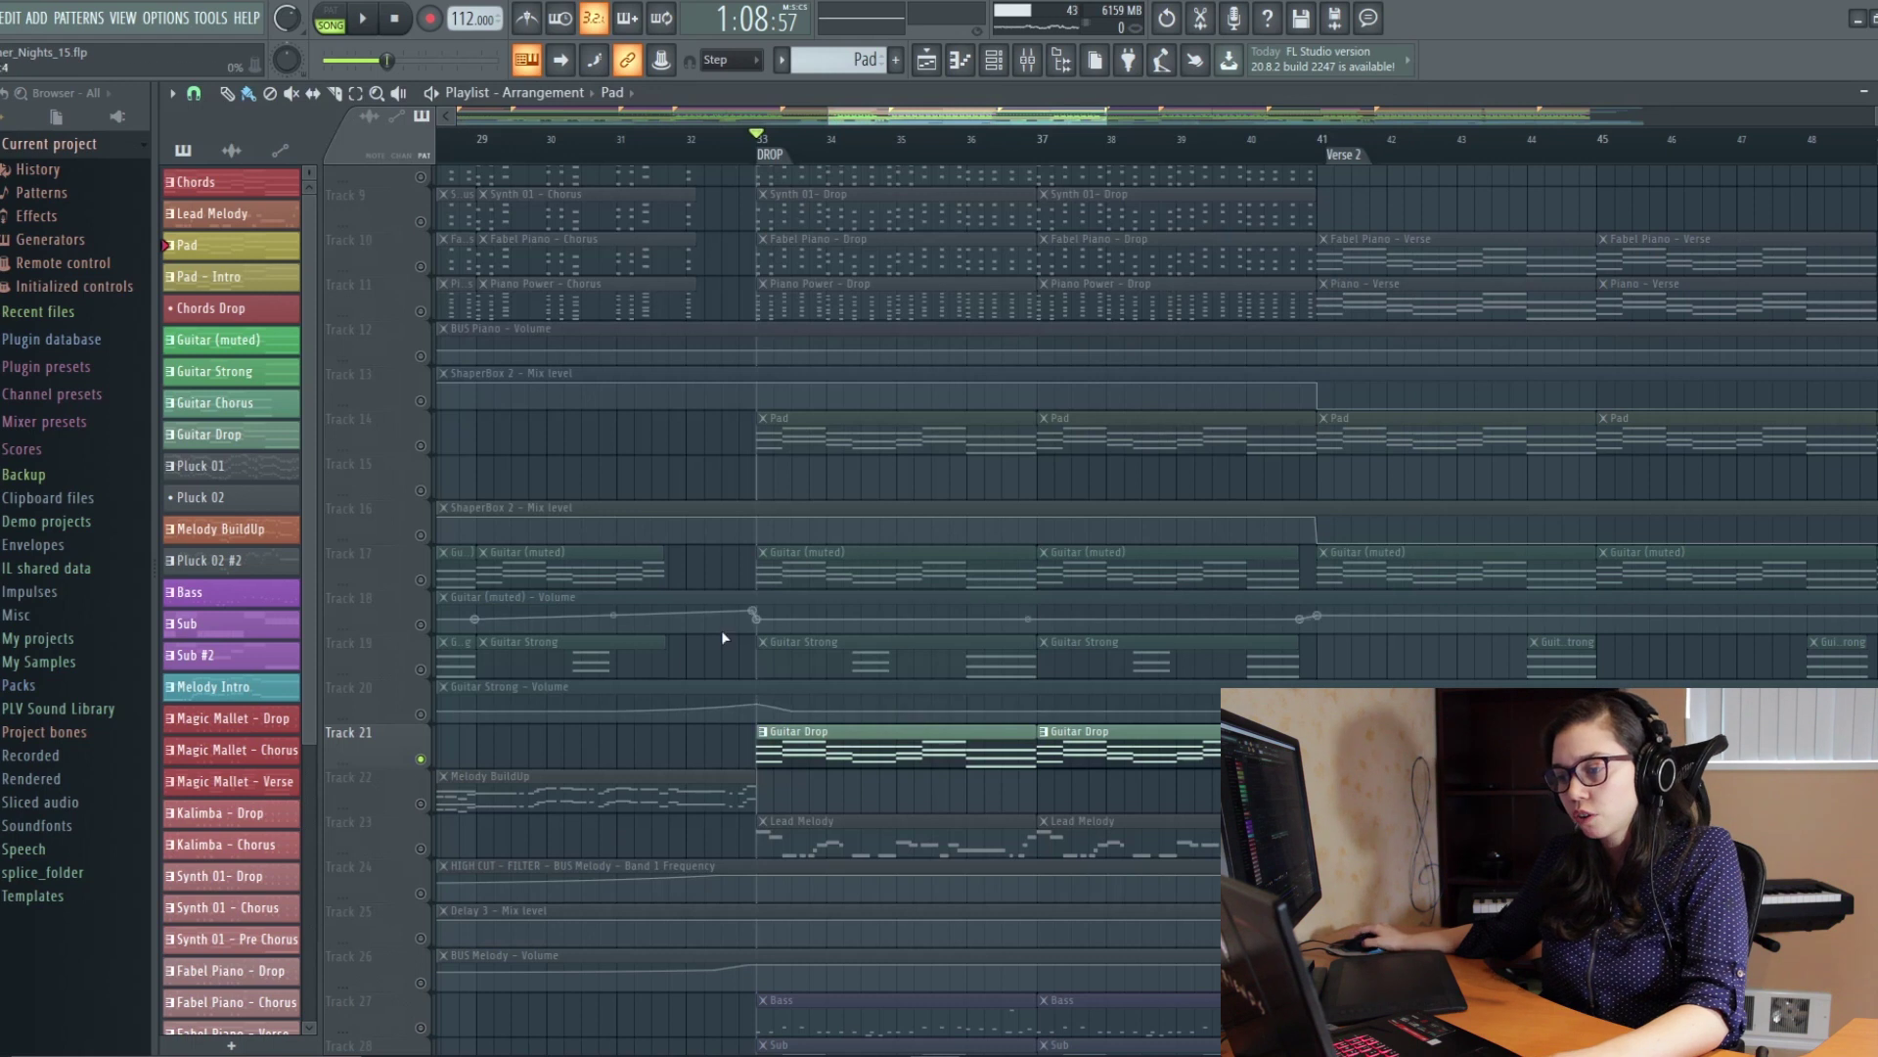
pyautogui.click(422, 760)
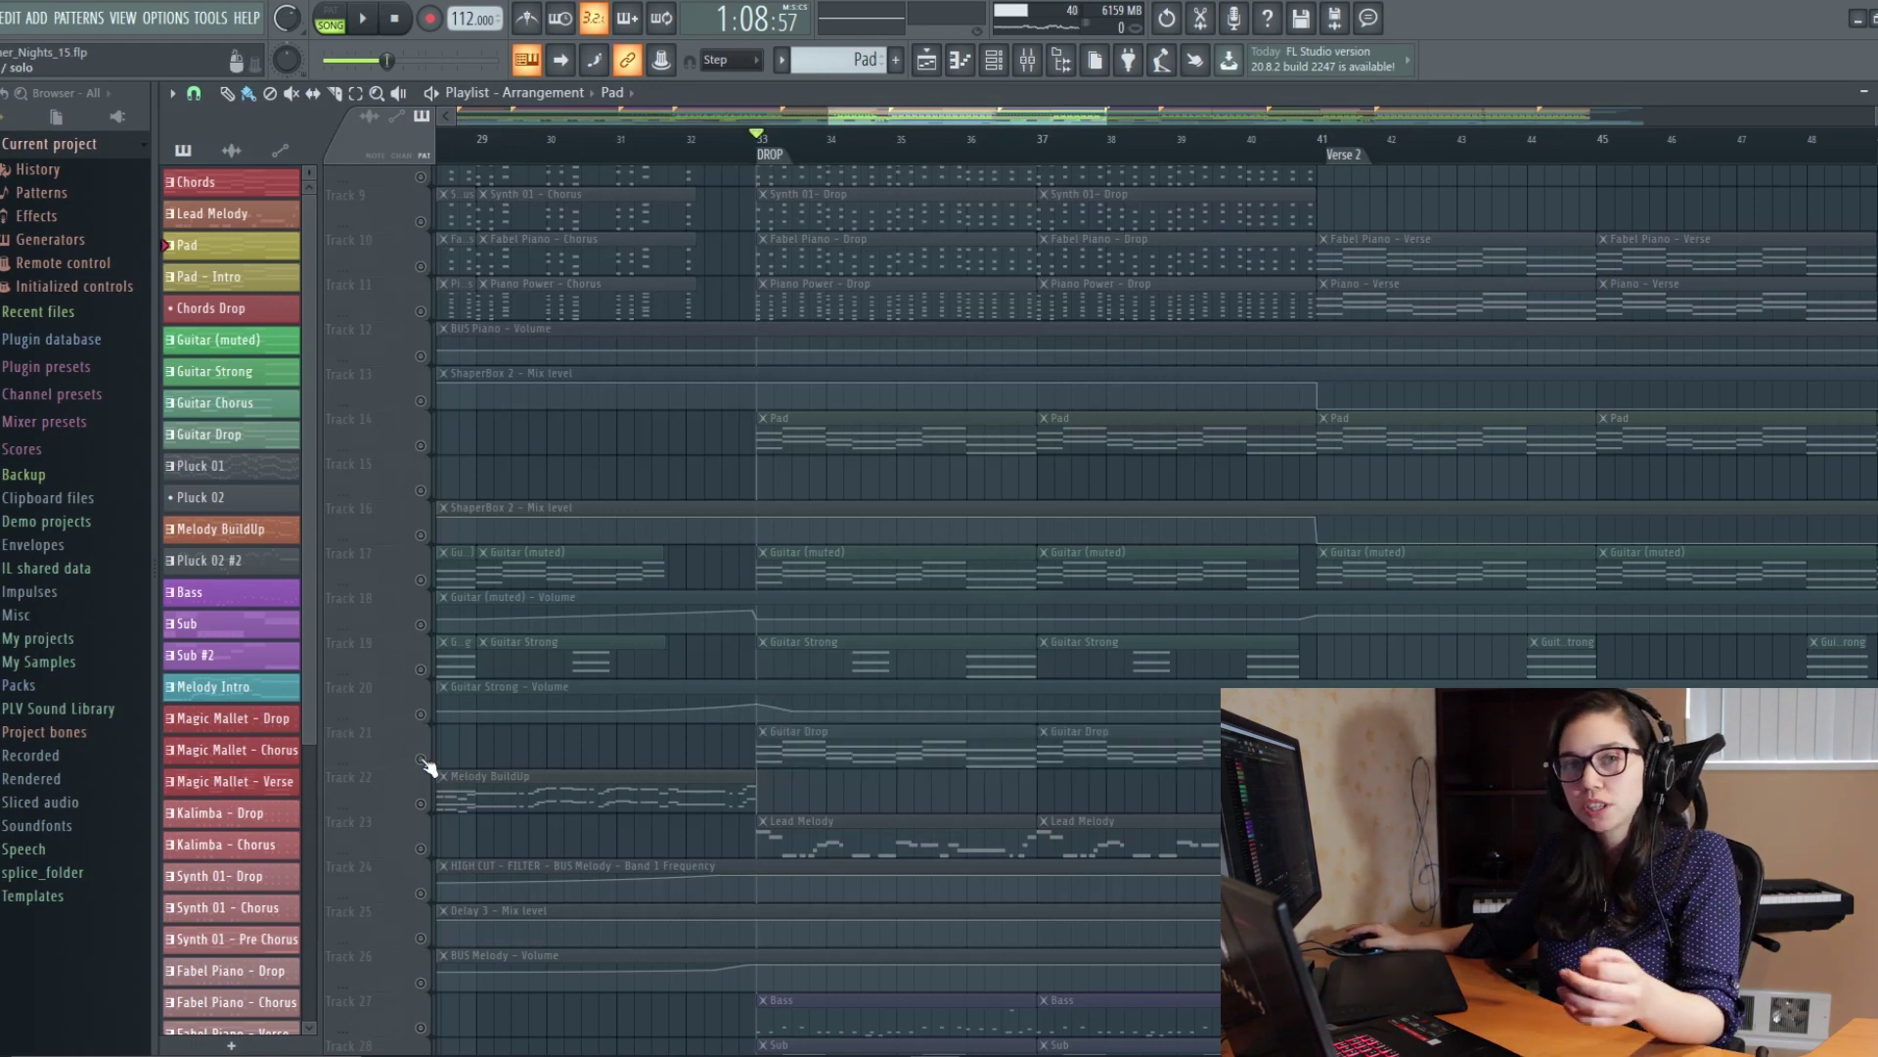
# Step: Unmute Guitar (muted) on Track 17 and its volume automation on Track 18, and audition them from the DROP marker
pyautogui.click(422, 579)
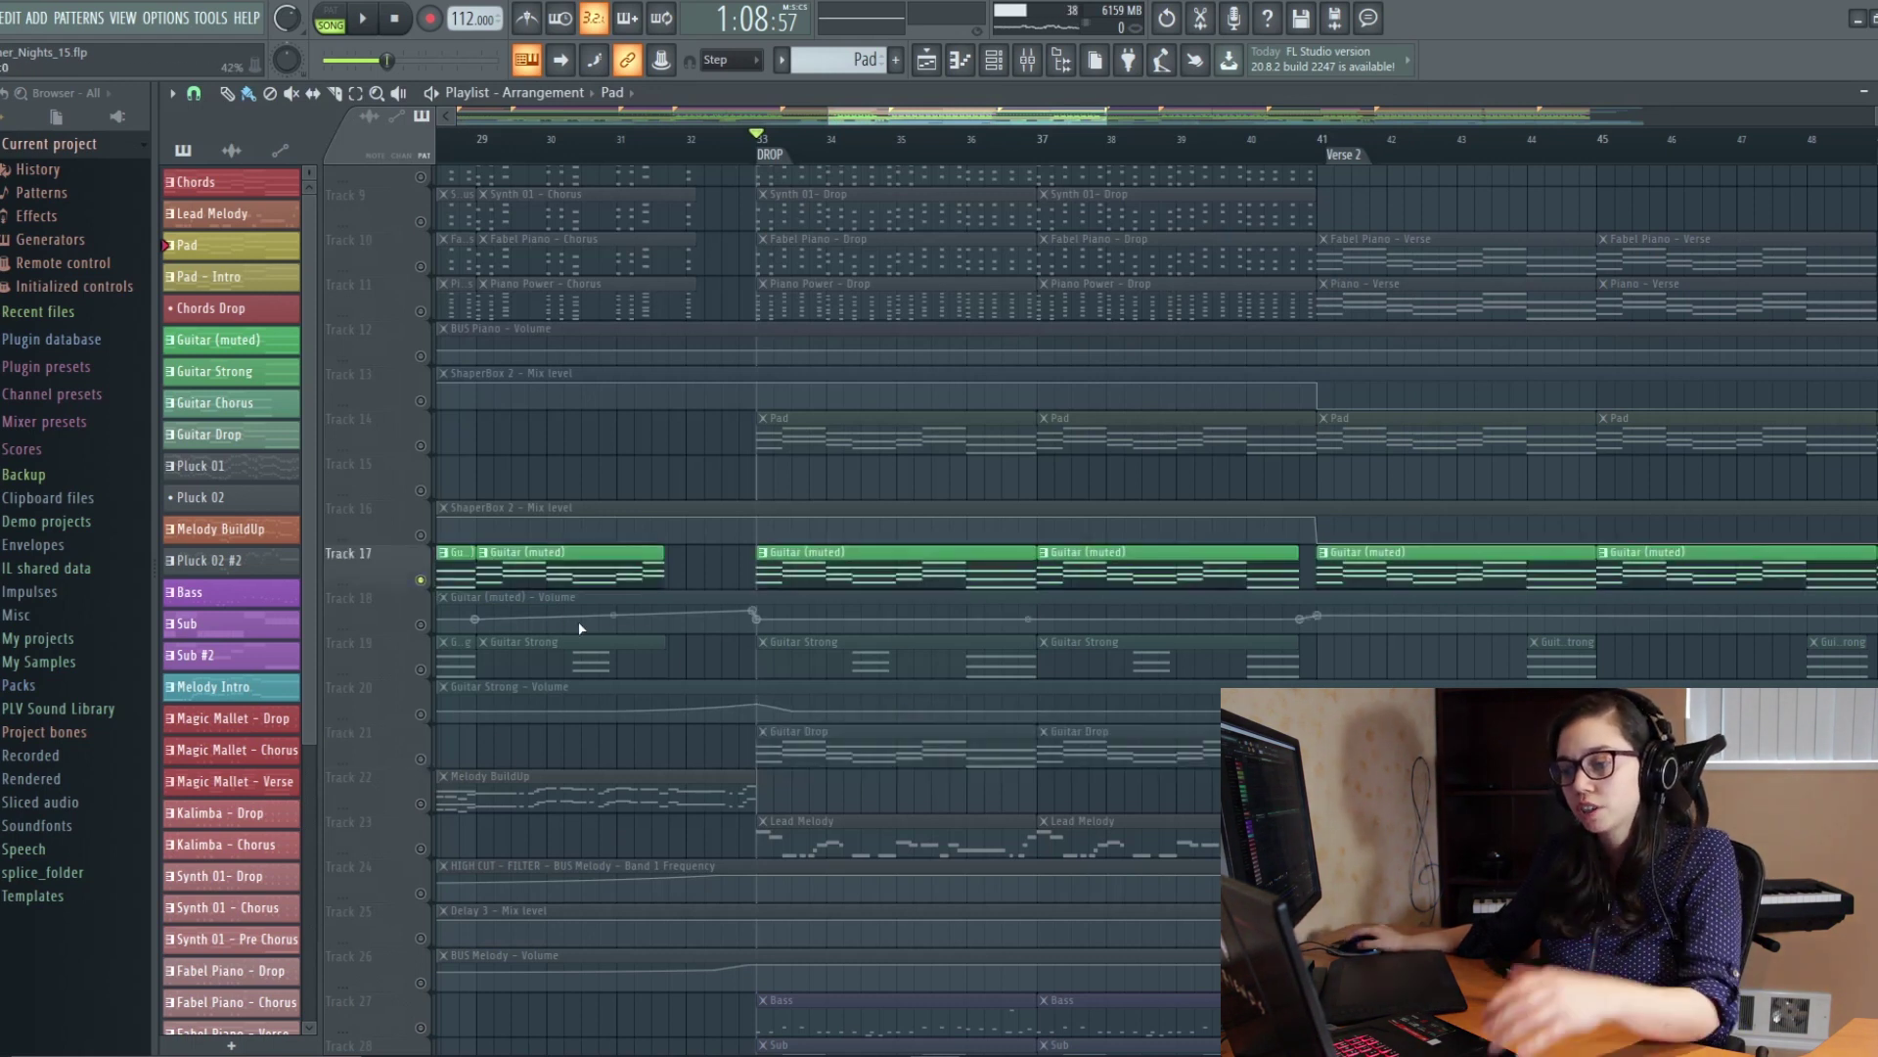
pyautogui.click(421, 625)
pyautogui.press('space')
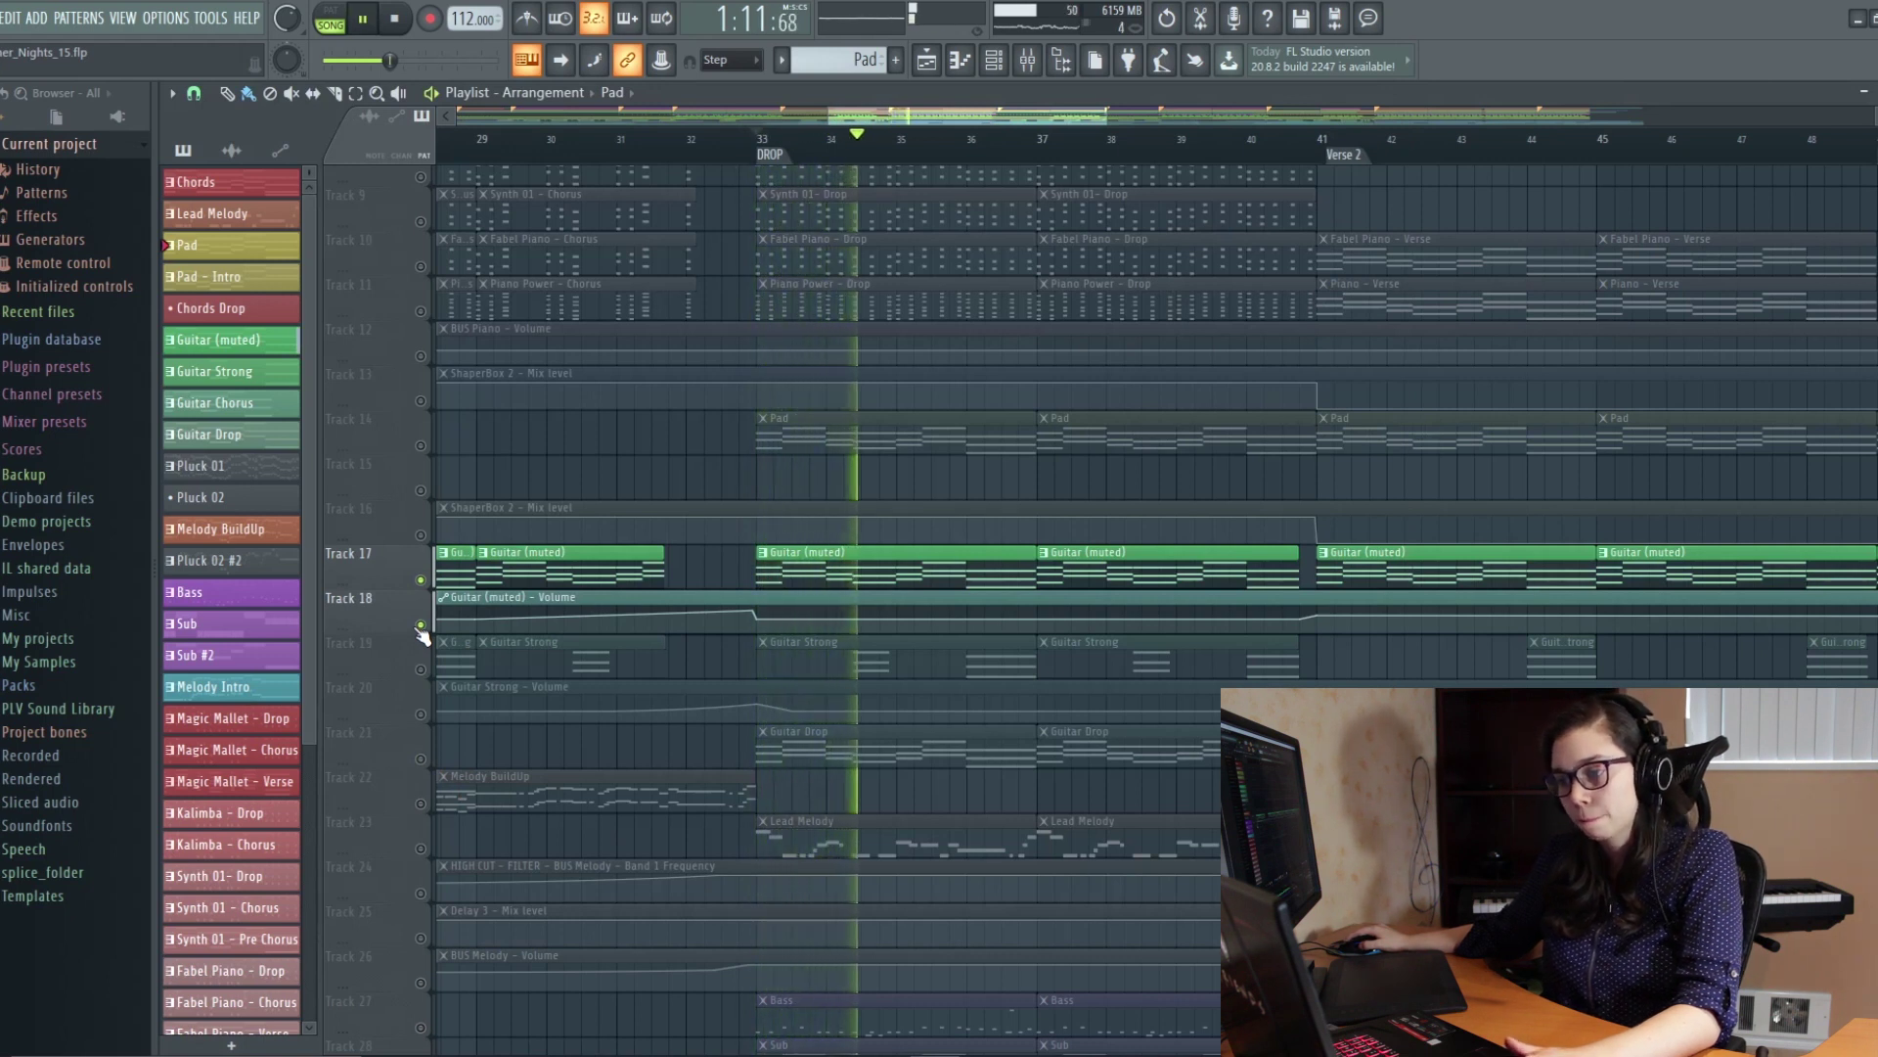
pyautogui.press('space')
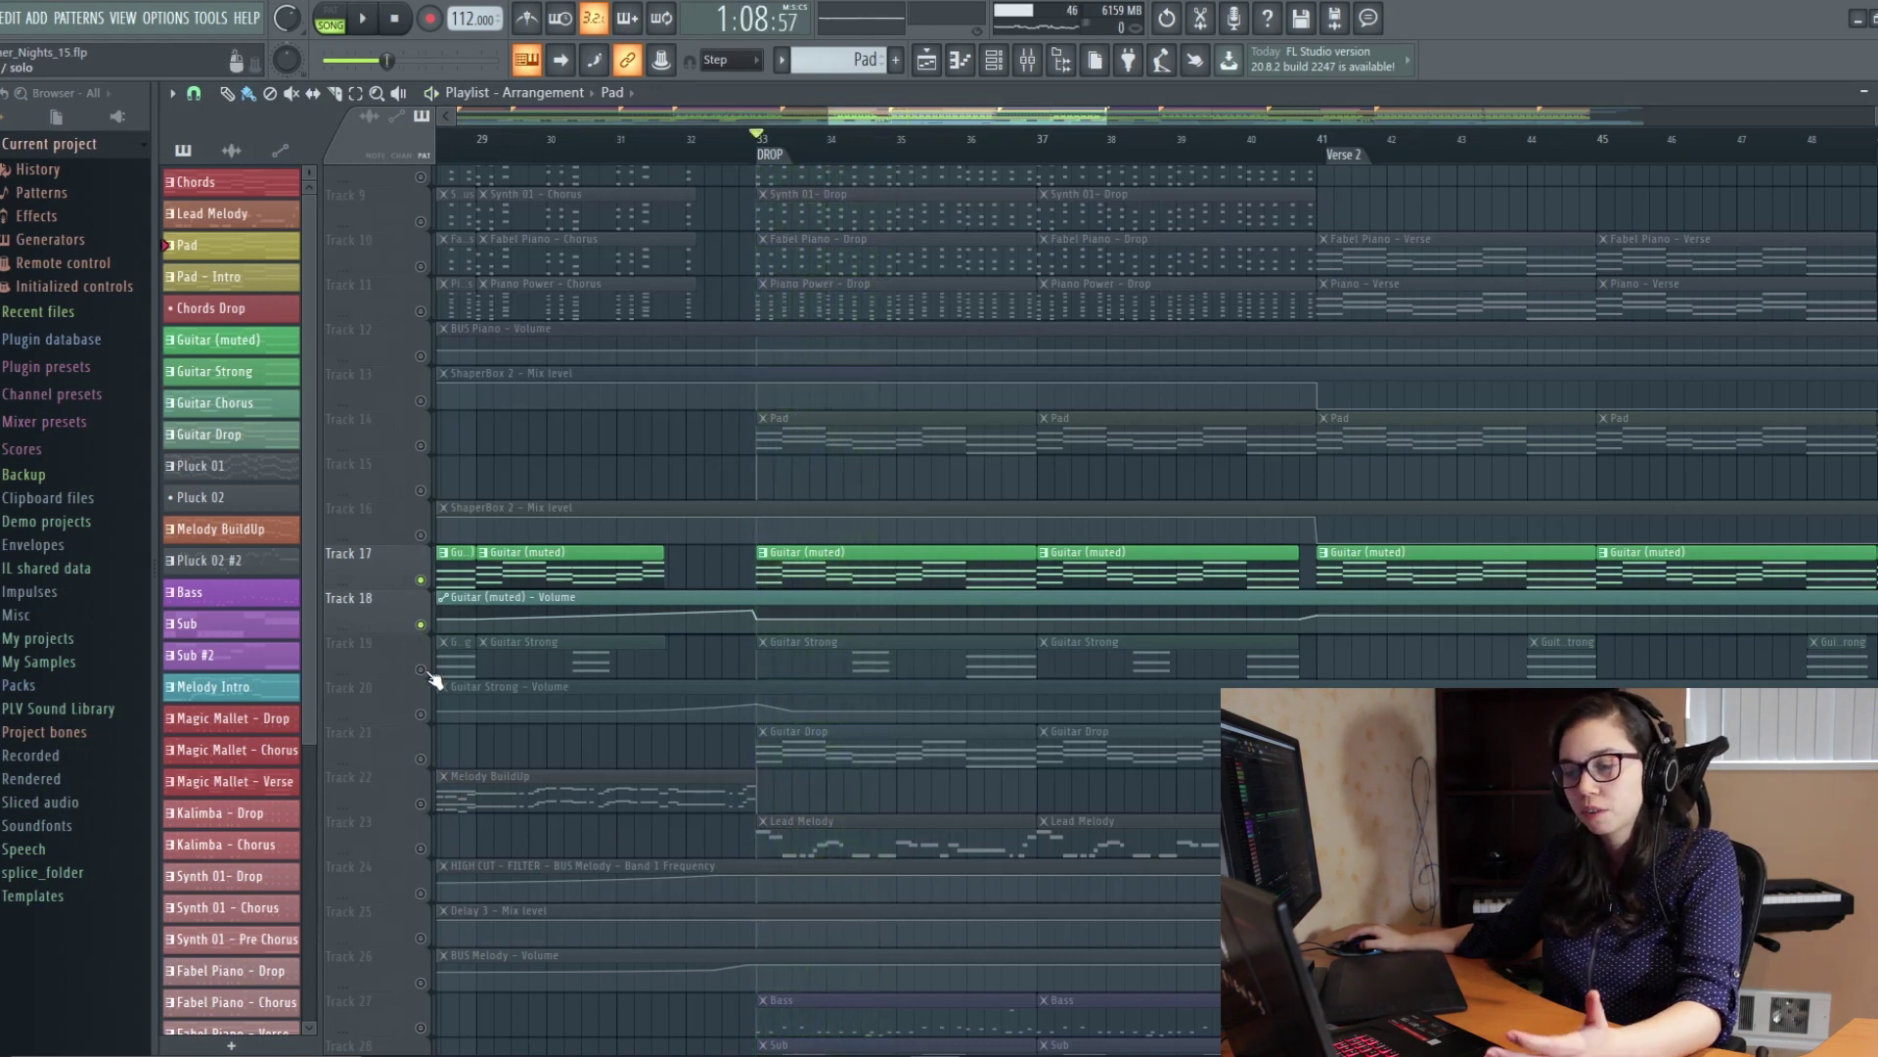
# Step: Unmute Guitar Strong on Track 19 and its volume automation on Track 20, and play both guitar layers from the DROP marker
pyautogui.click(420, 669)
pyautogui.click(420, 714)
pyautogui.scroll(2, 914, 670)
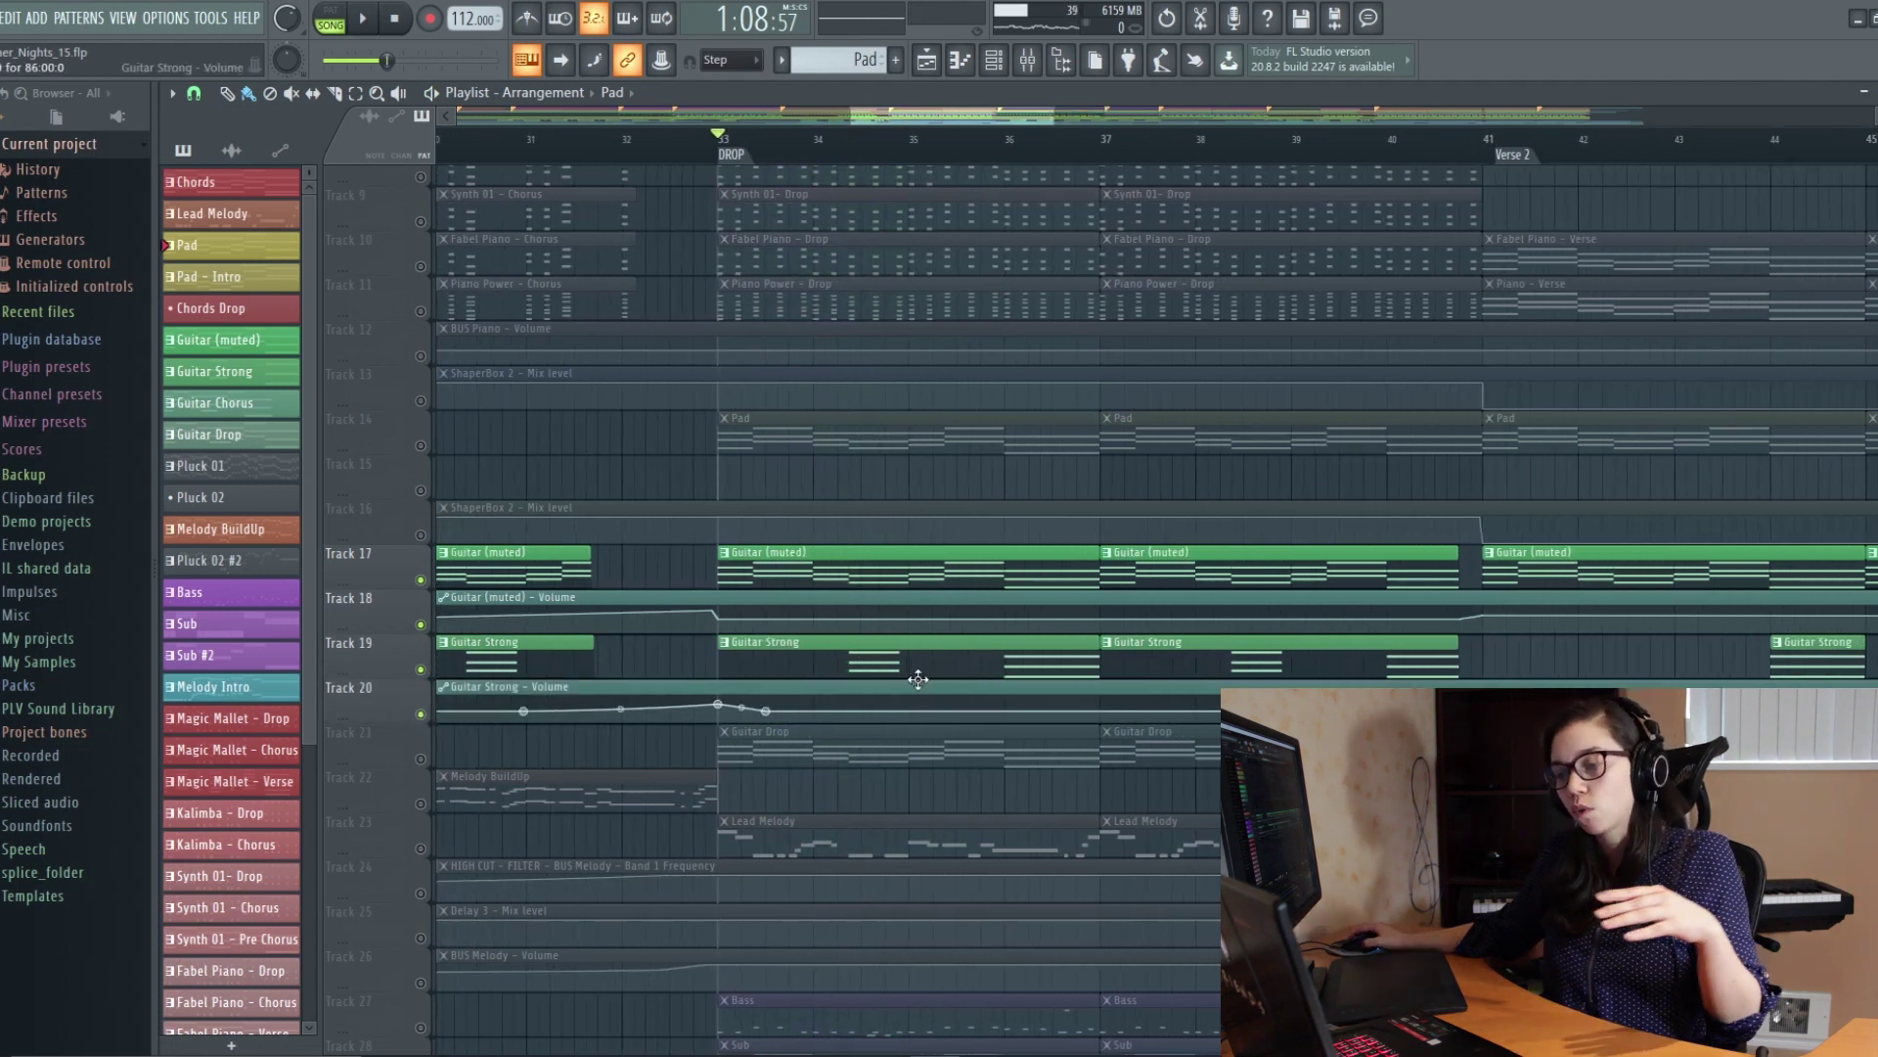
pyautogui.press('space')
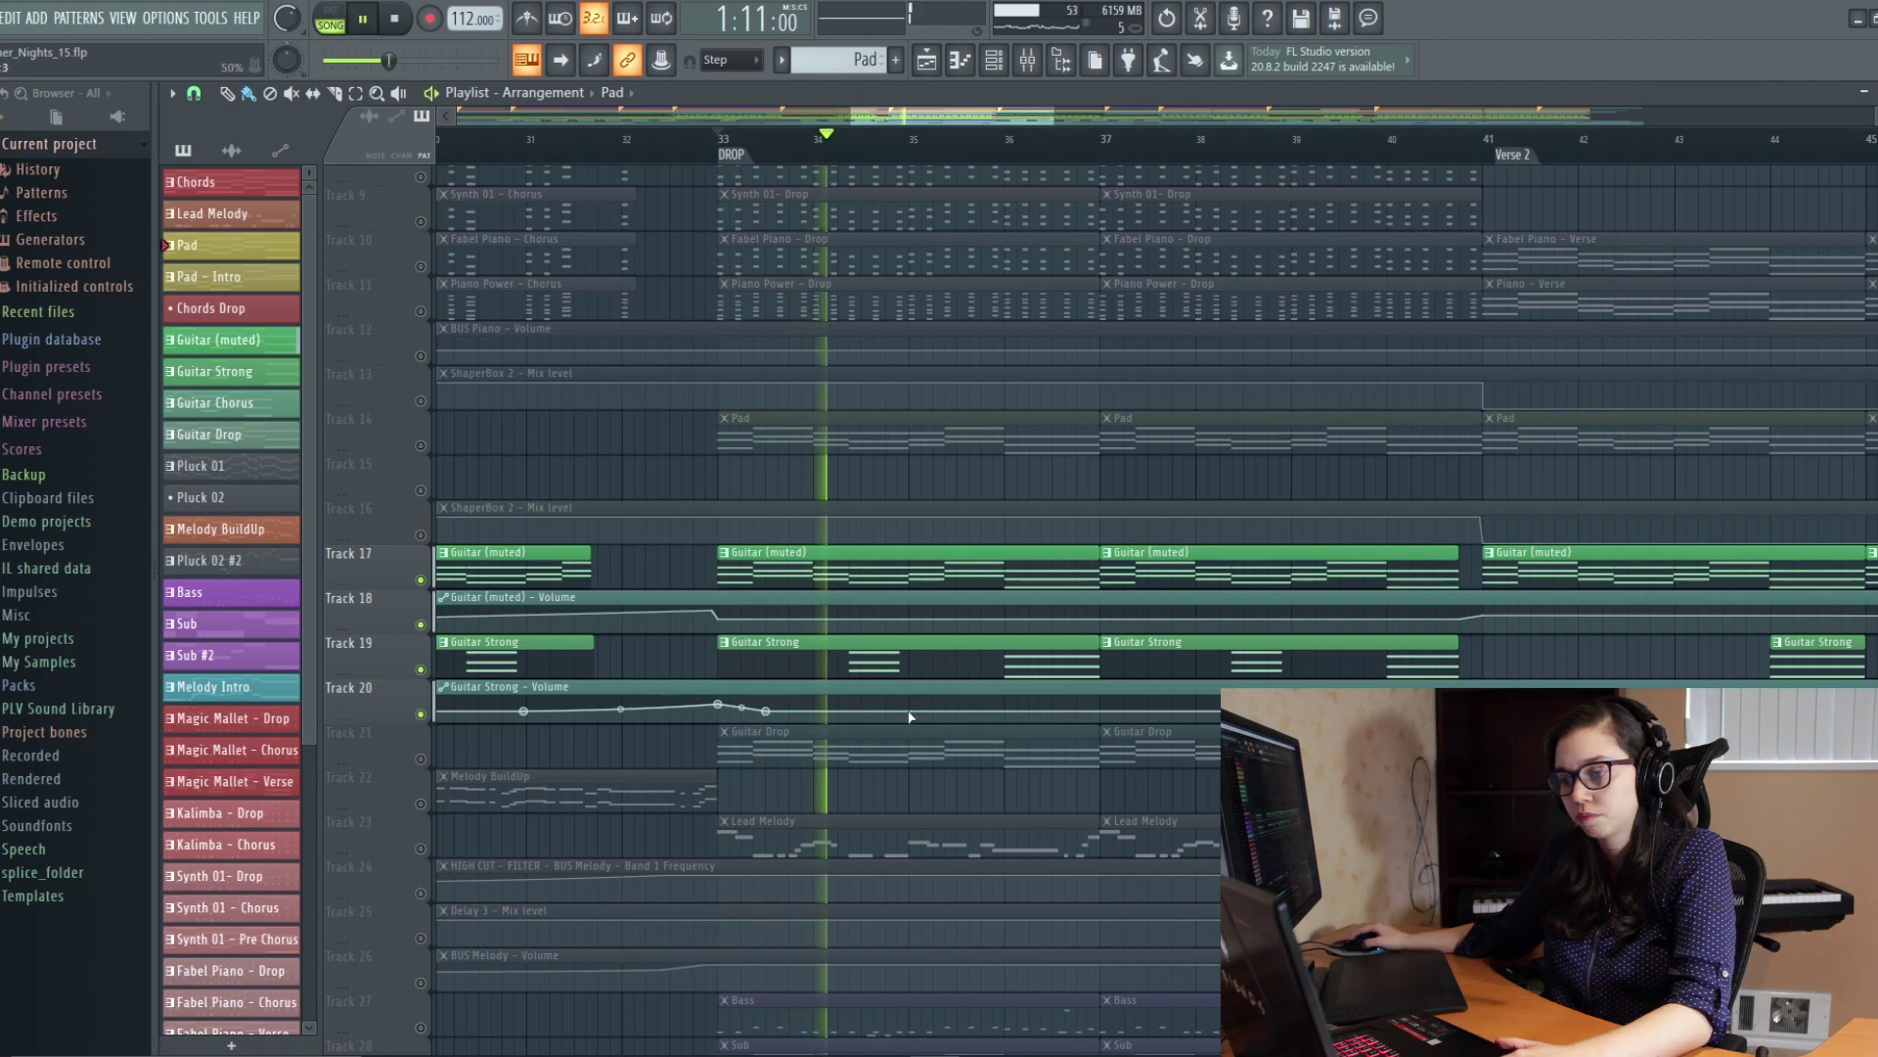
# Step: Unmute Guitar Drop on Track 21 and listen to all three guitar layers together through the drop
pyautogui.click(420, 758)
pyautogui.press('space')
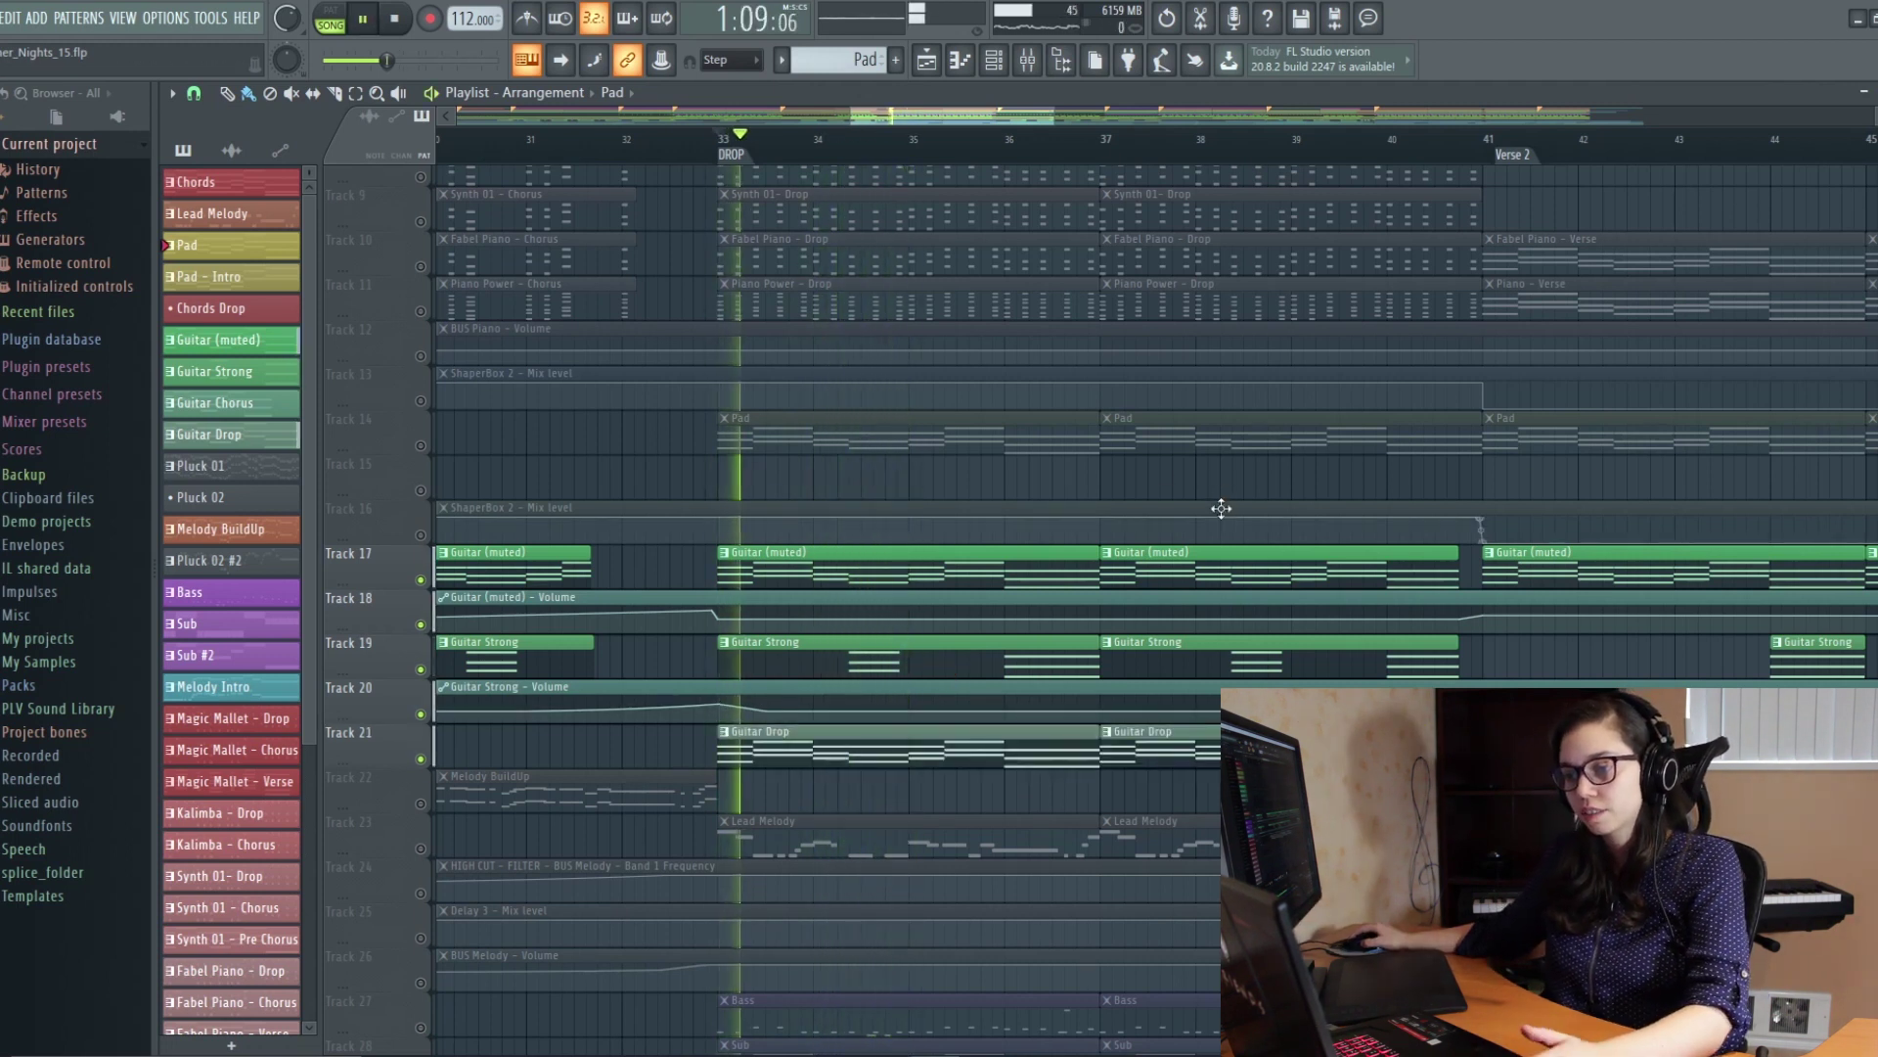
pyautogui.scroll(-3, 1154, 659)
pyautogui.scroll(-2, 1242, 685)
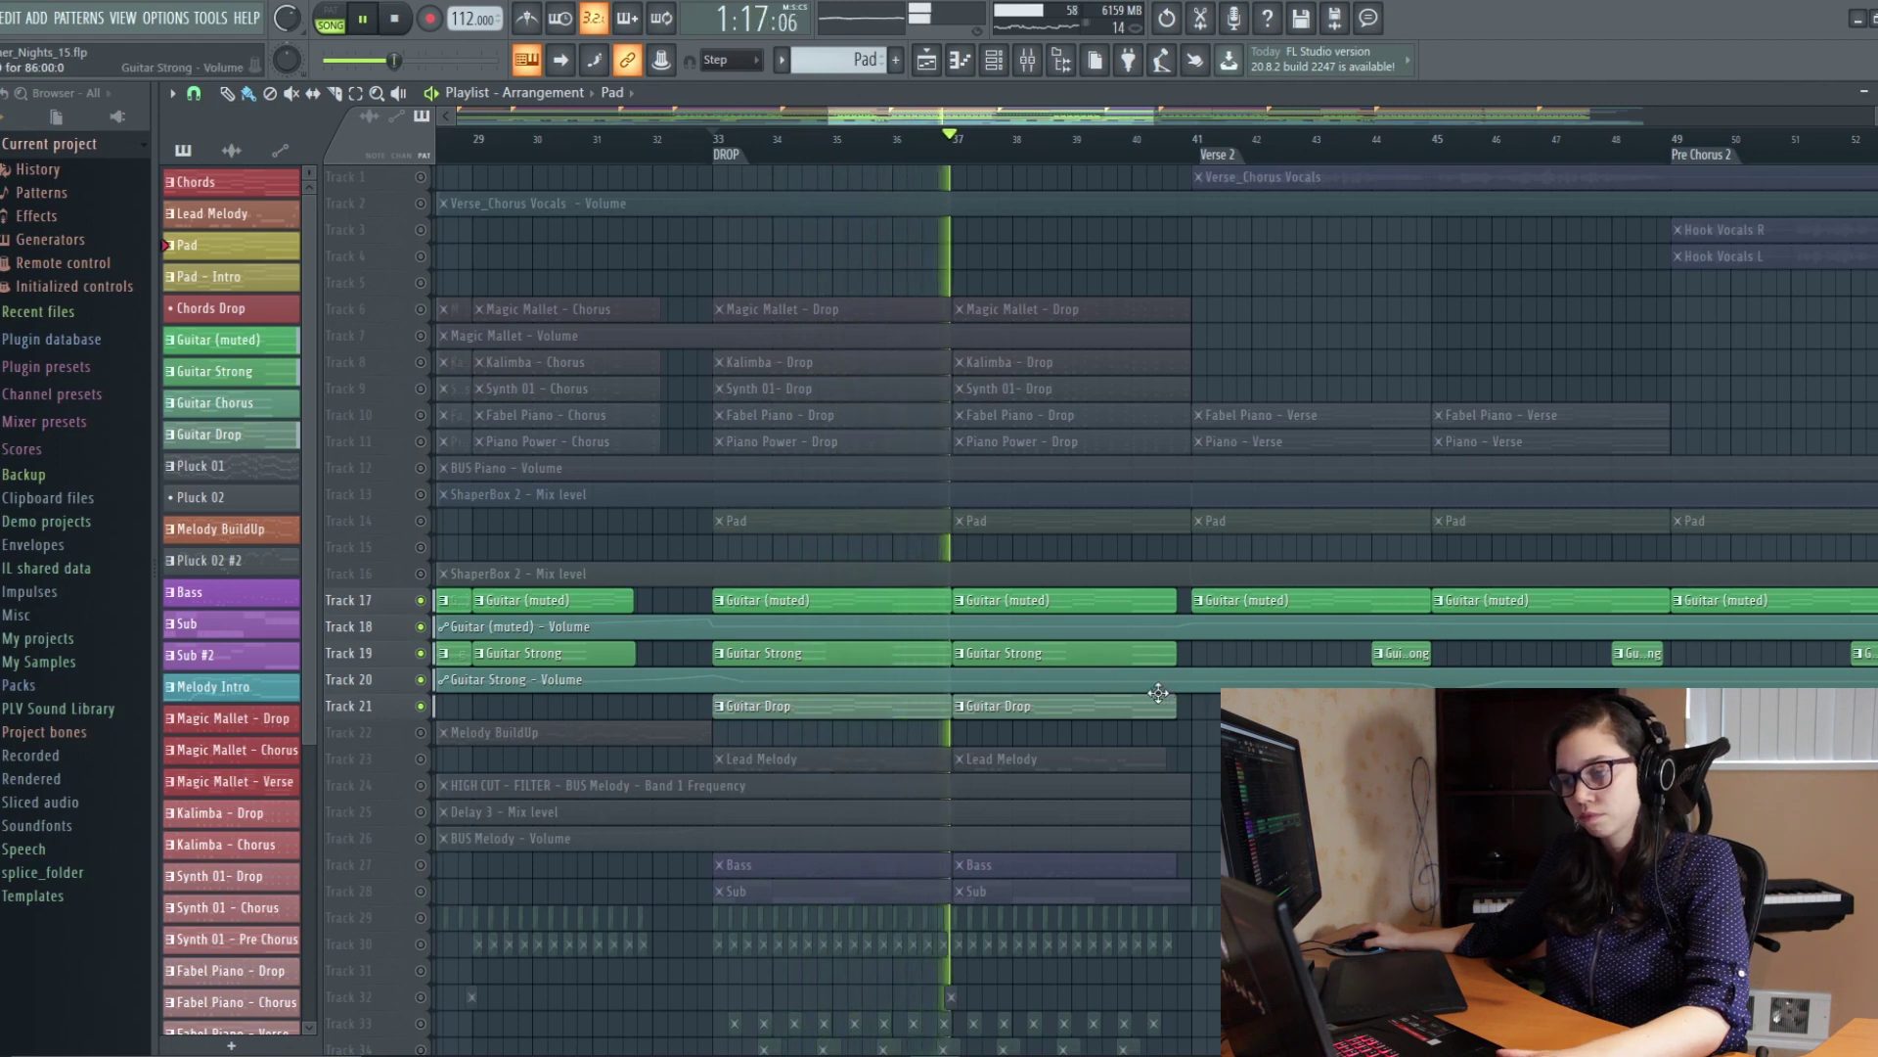
pyautogui.press('space')
# Step: Show the mixer and inspect the BUS Guitar, Guitar Drop L and Guitar Drop R channels for their panning
pyautogui.press('F9')
pyautogui.click(777, 682)
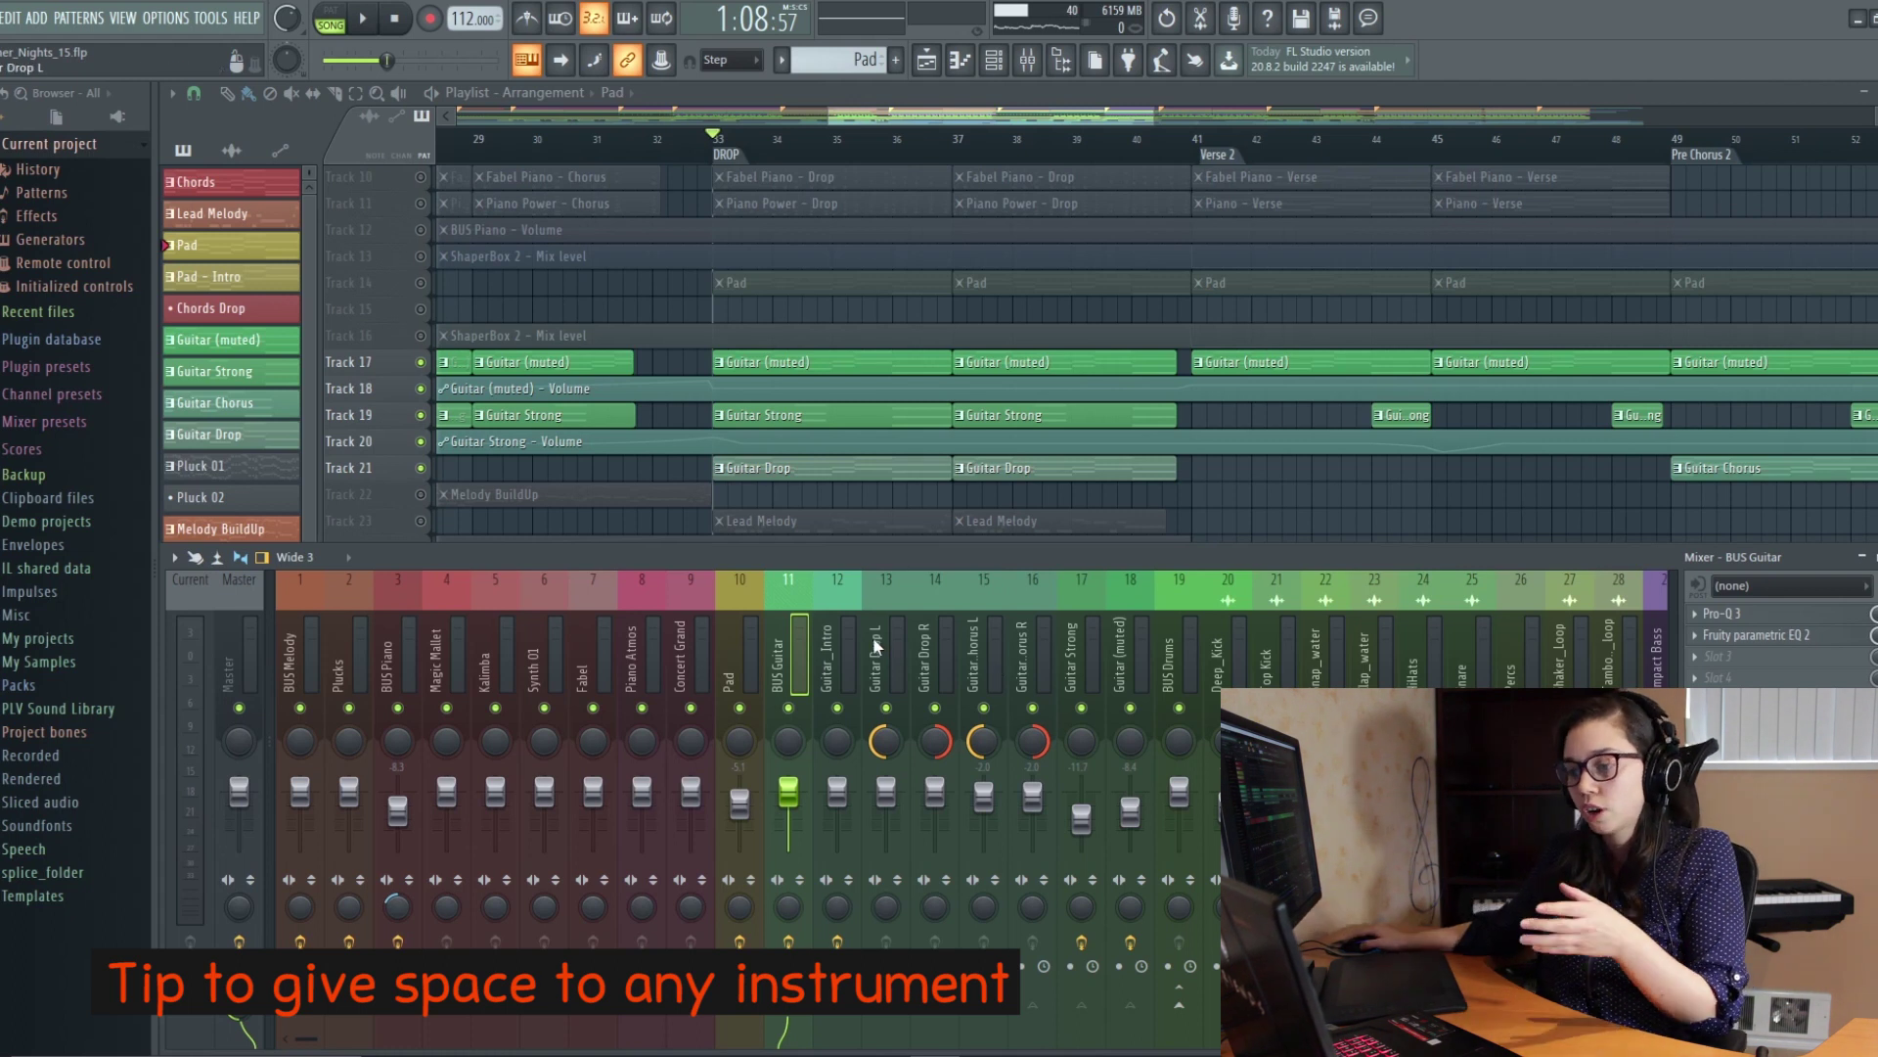
pyautogui.click(875, 646)
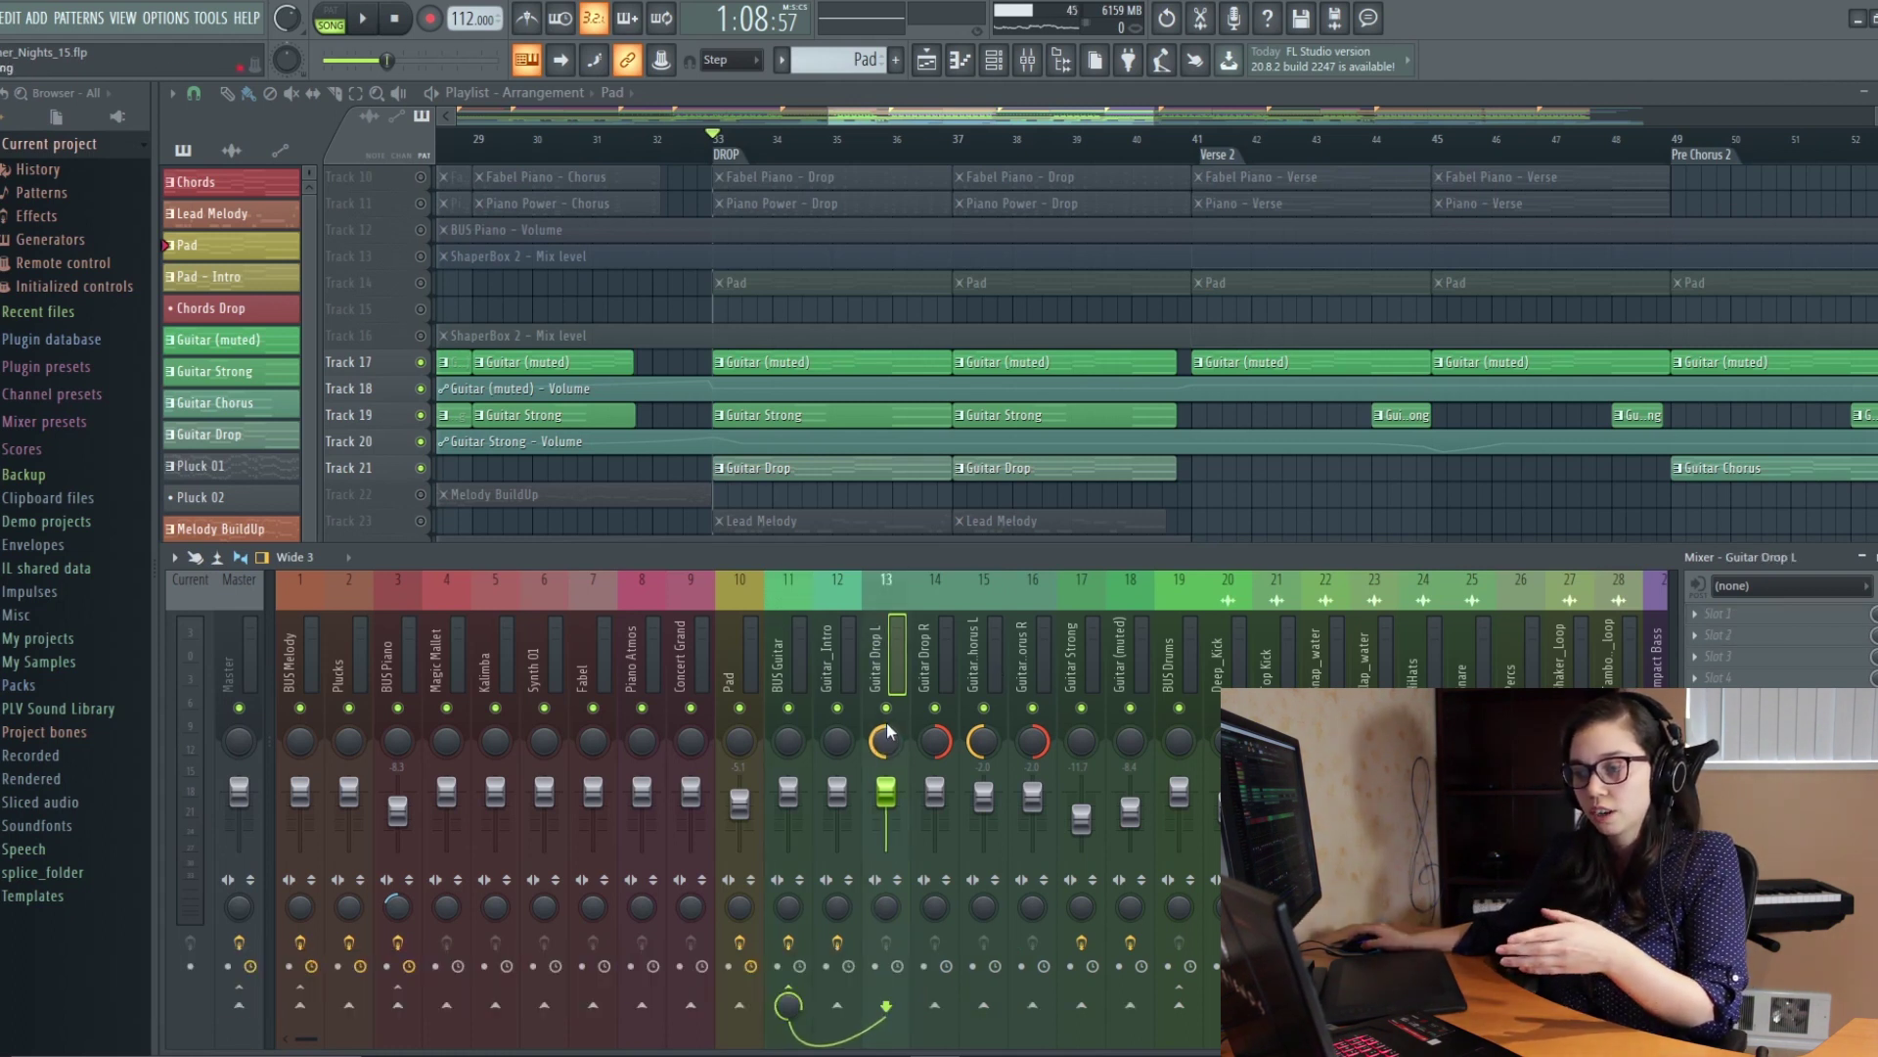
pyautogui.click(924, 665)
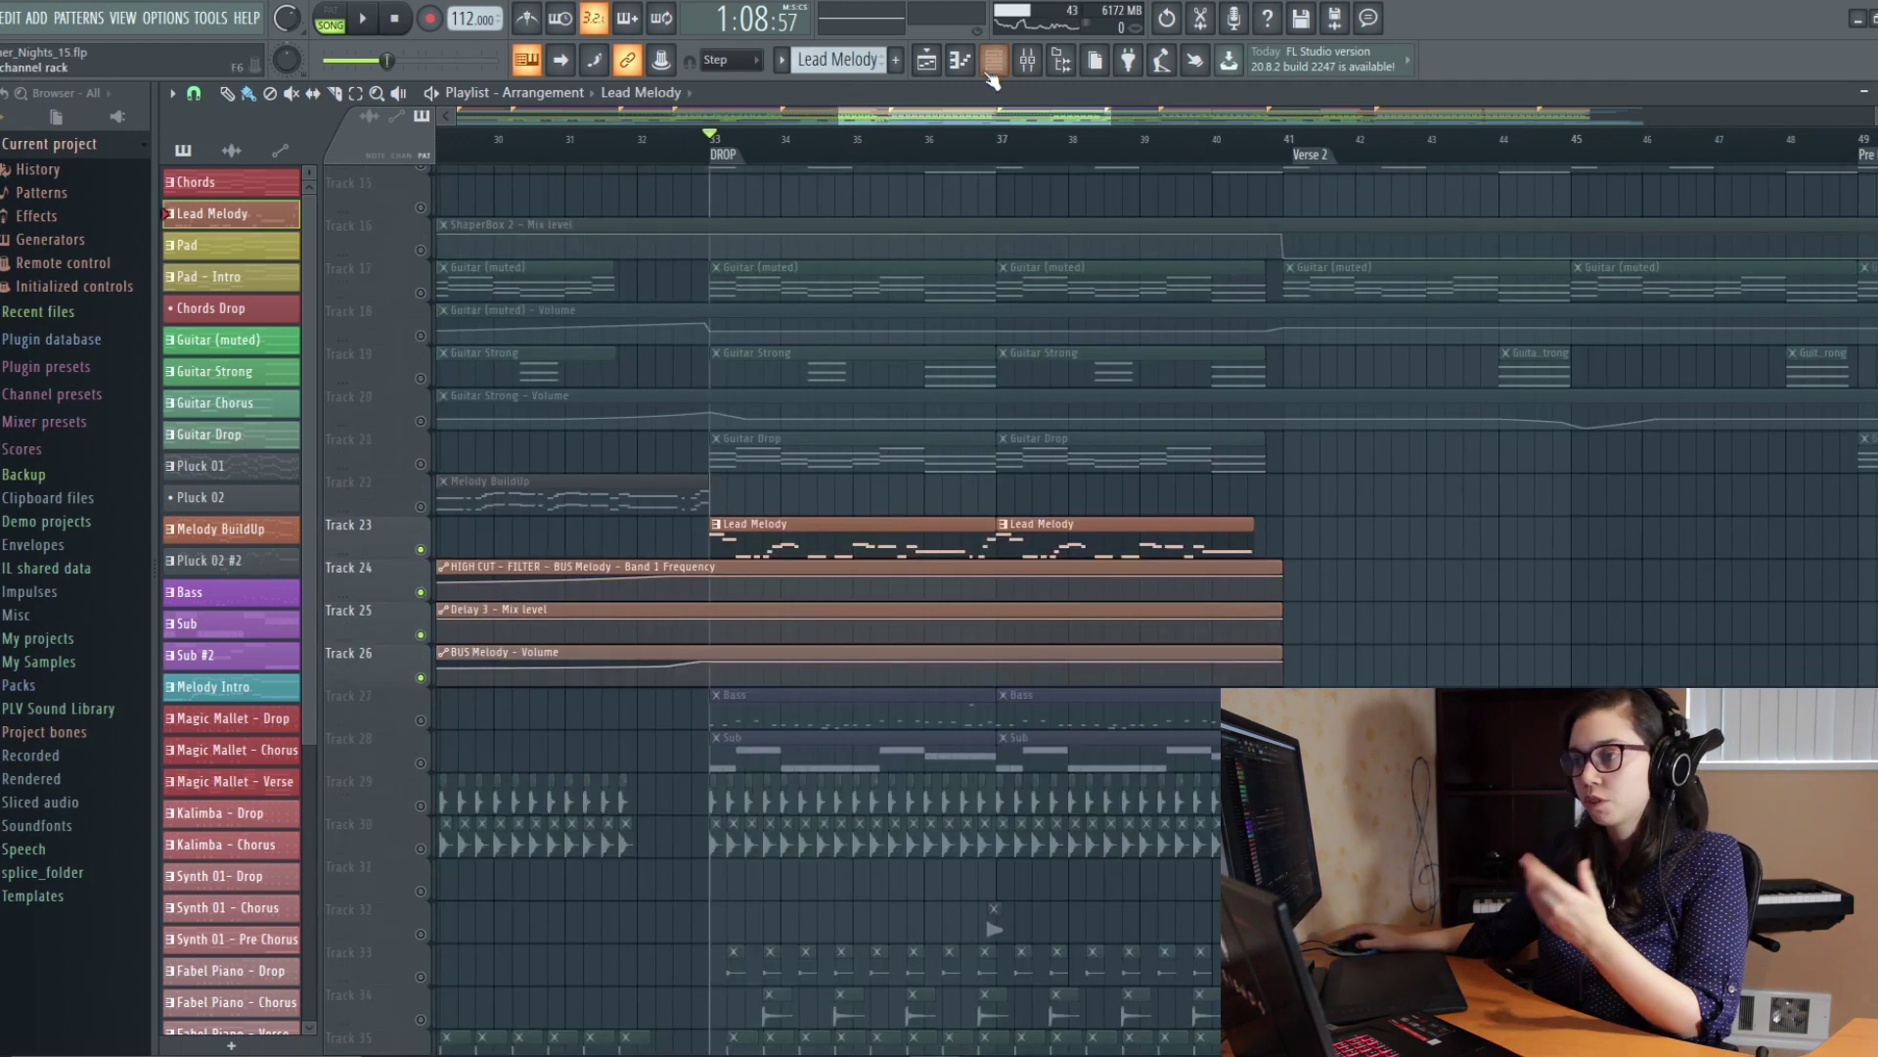
# Step: Examine the Kygo 01 and Dreamy Mallet synths from the channel rack, sound a note on Dreamy Mallet, and close it
pyautogui.click(993, 60)
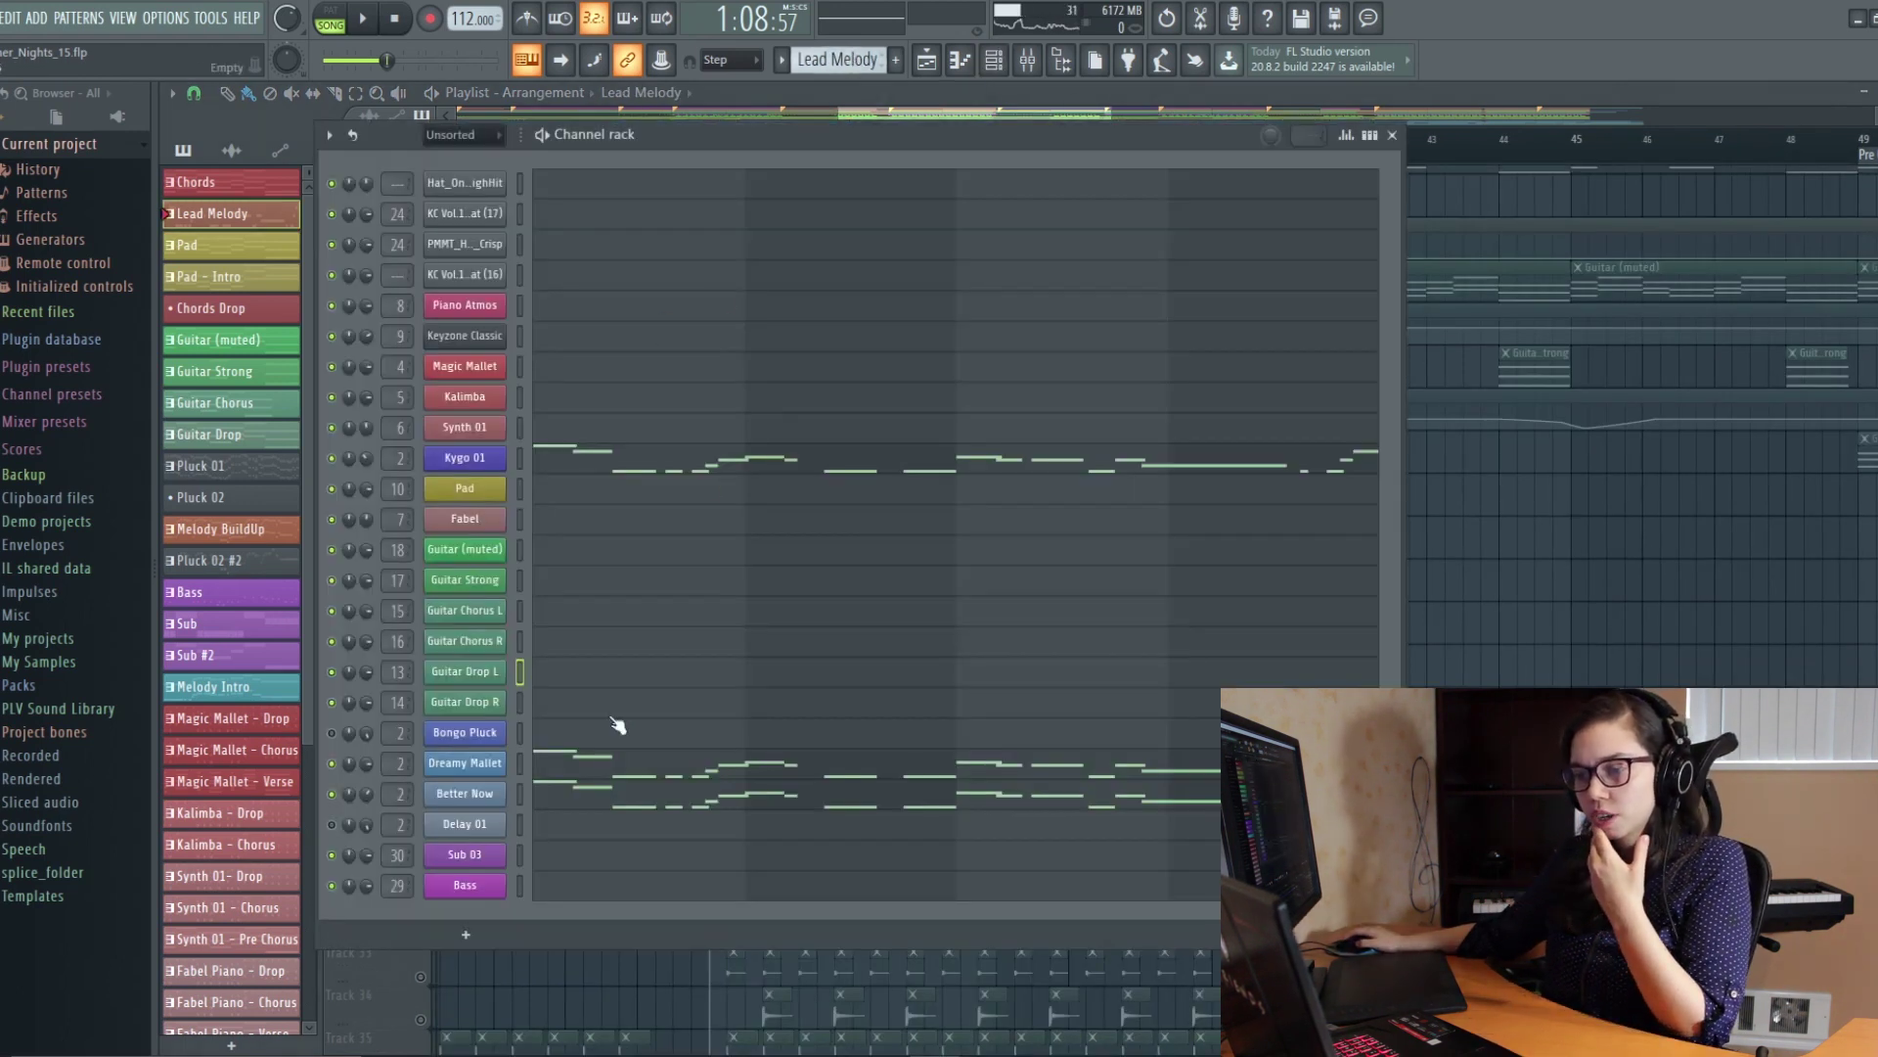
pyautogui.click(465, 457)
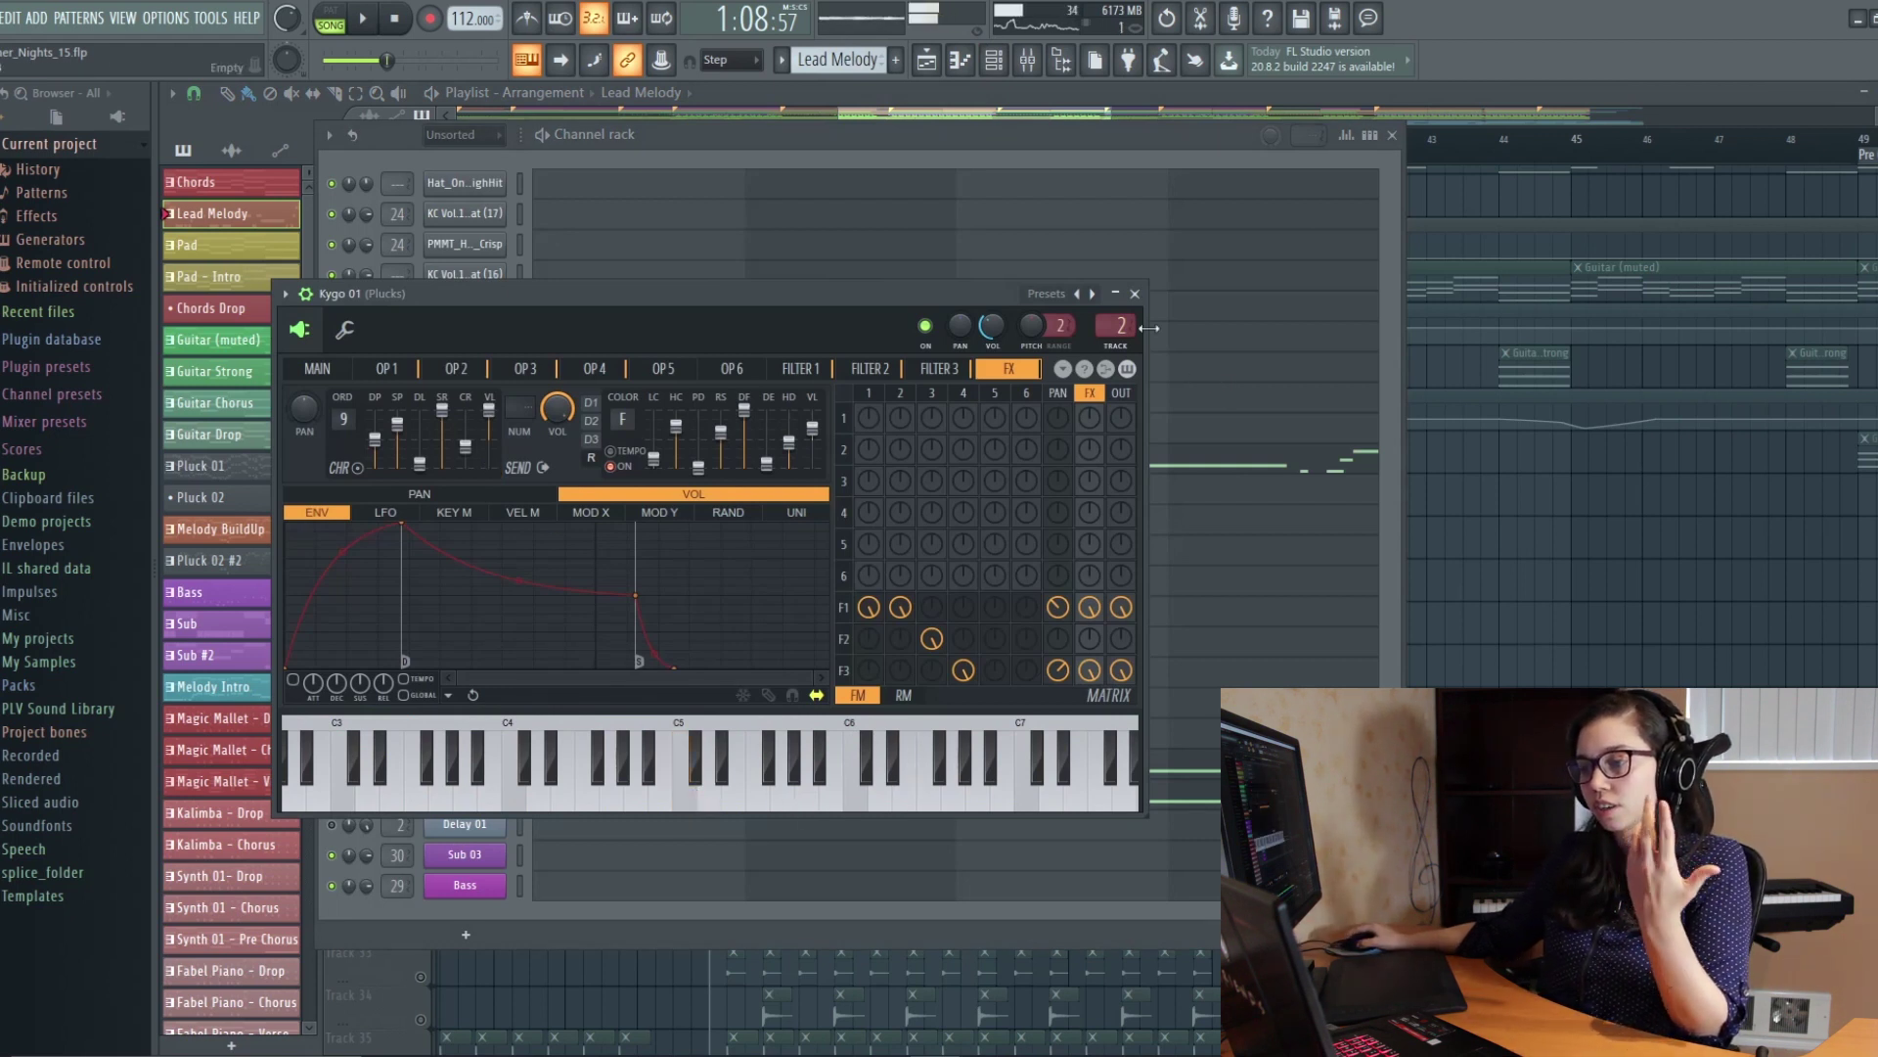
pyautogui.click(485, 762)
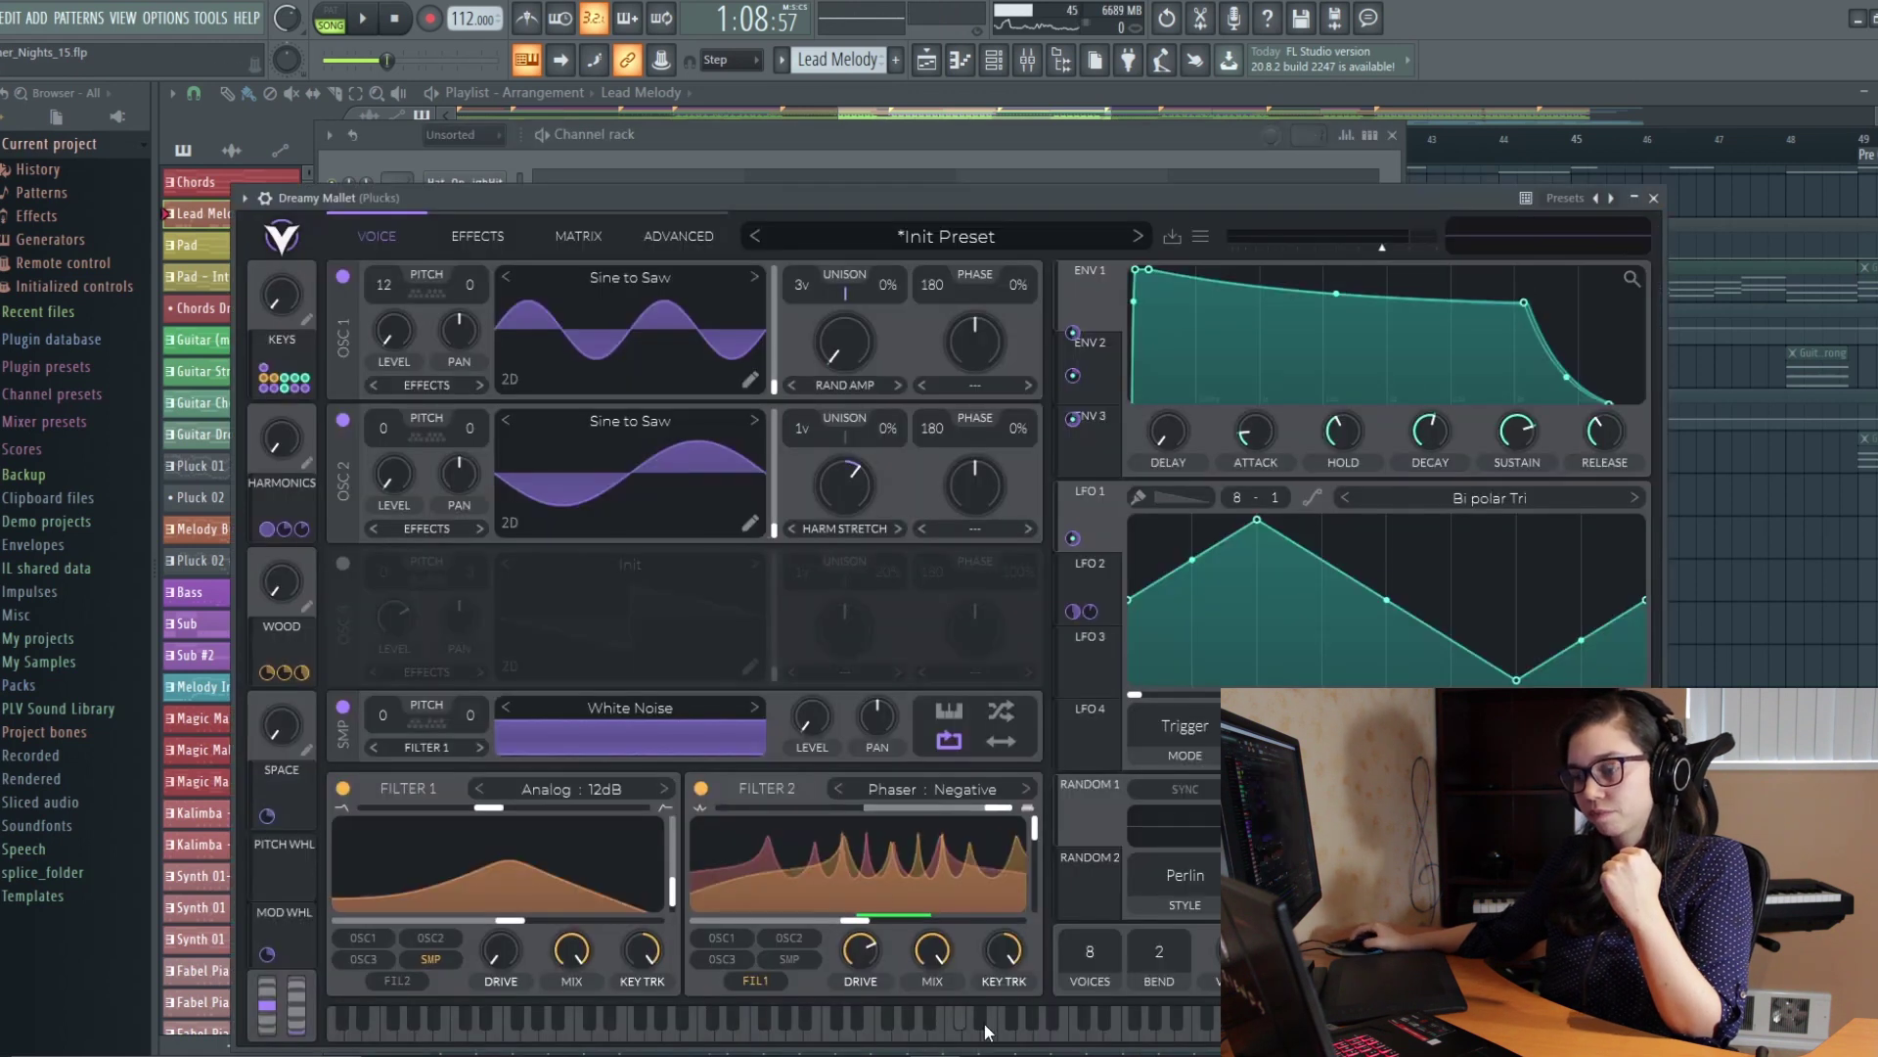
pyautogui.click(986, 1030)
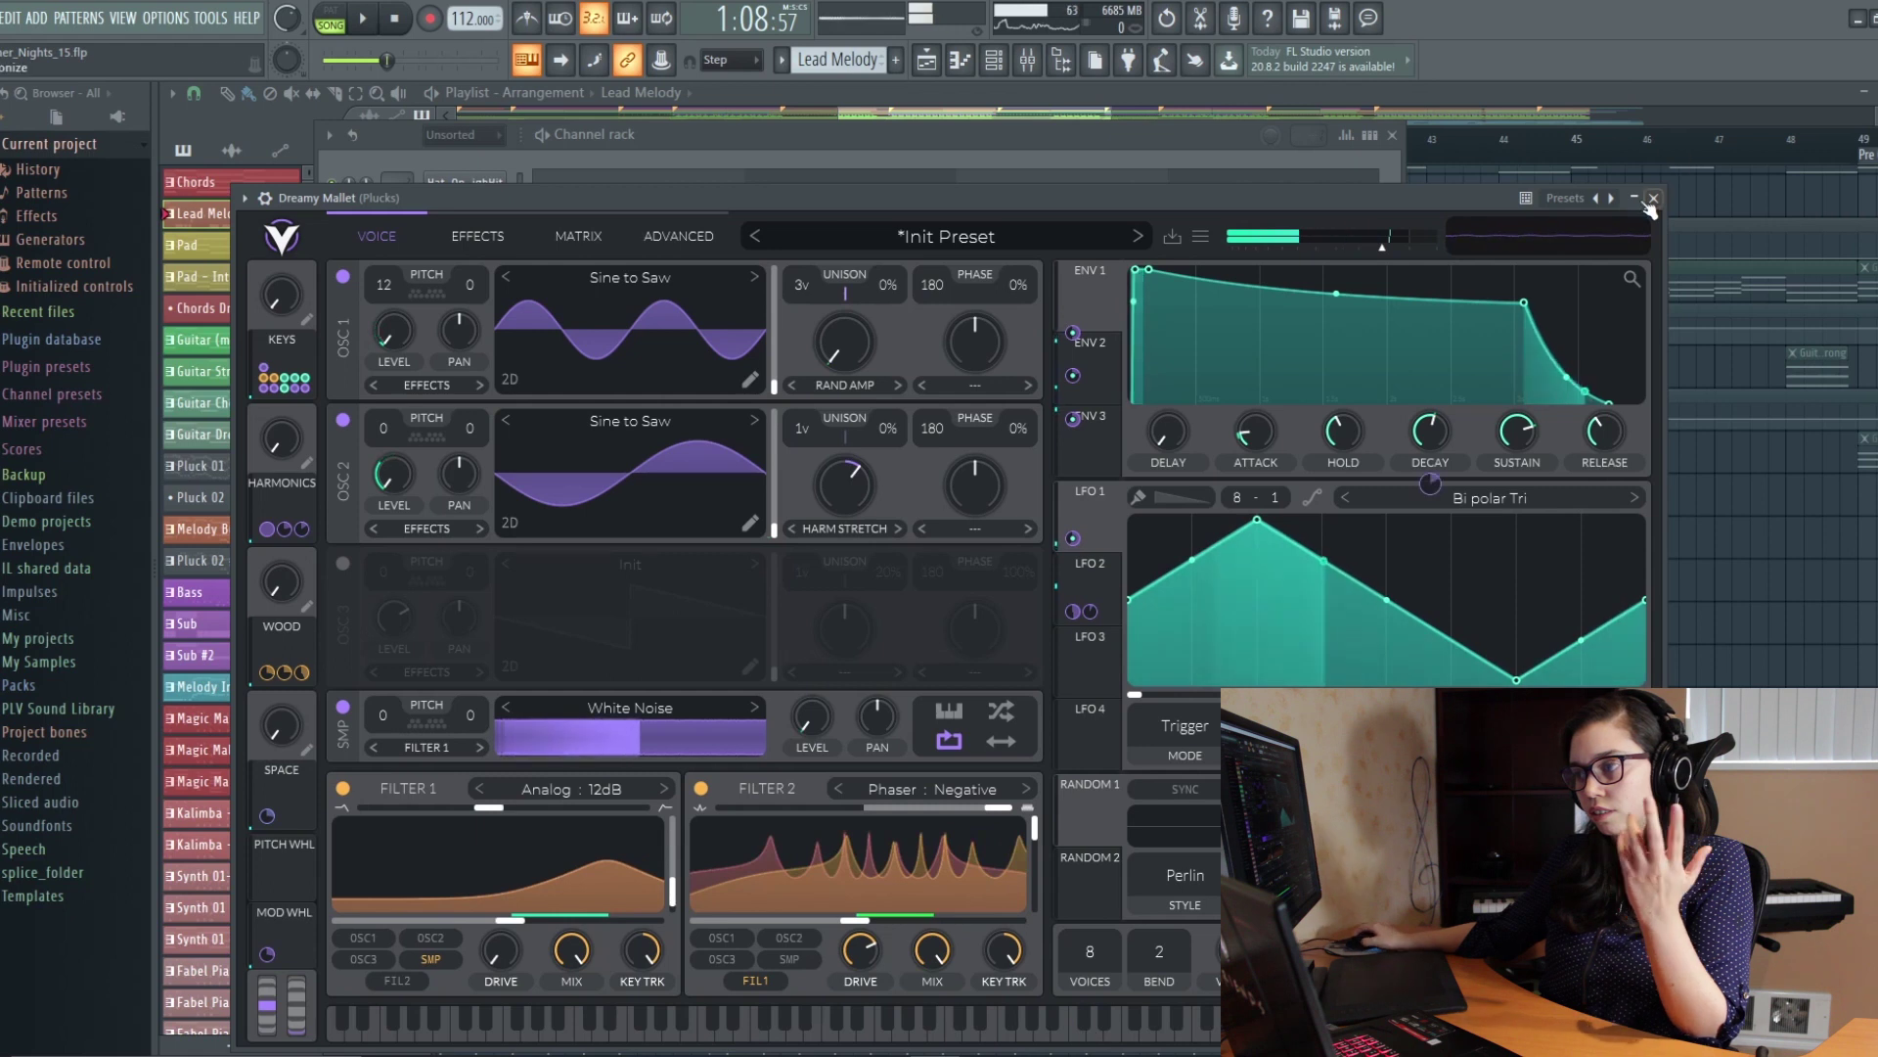
pyautogui.press('Escape')
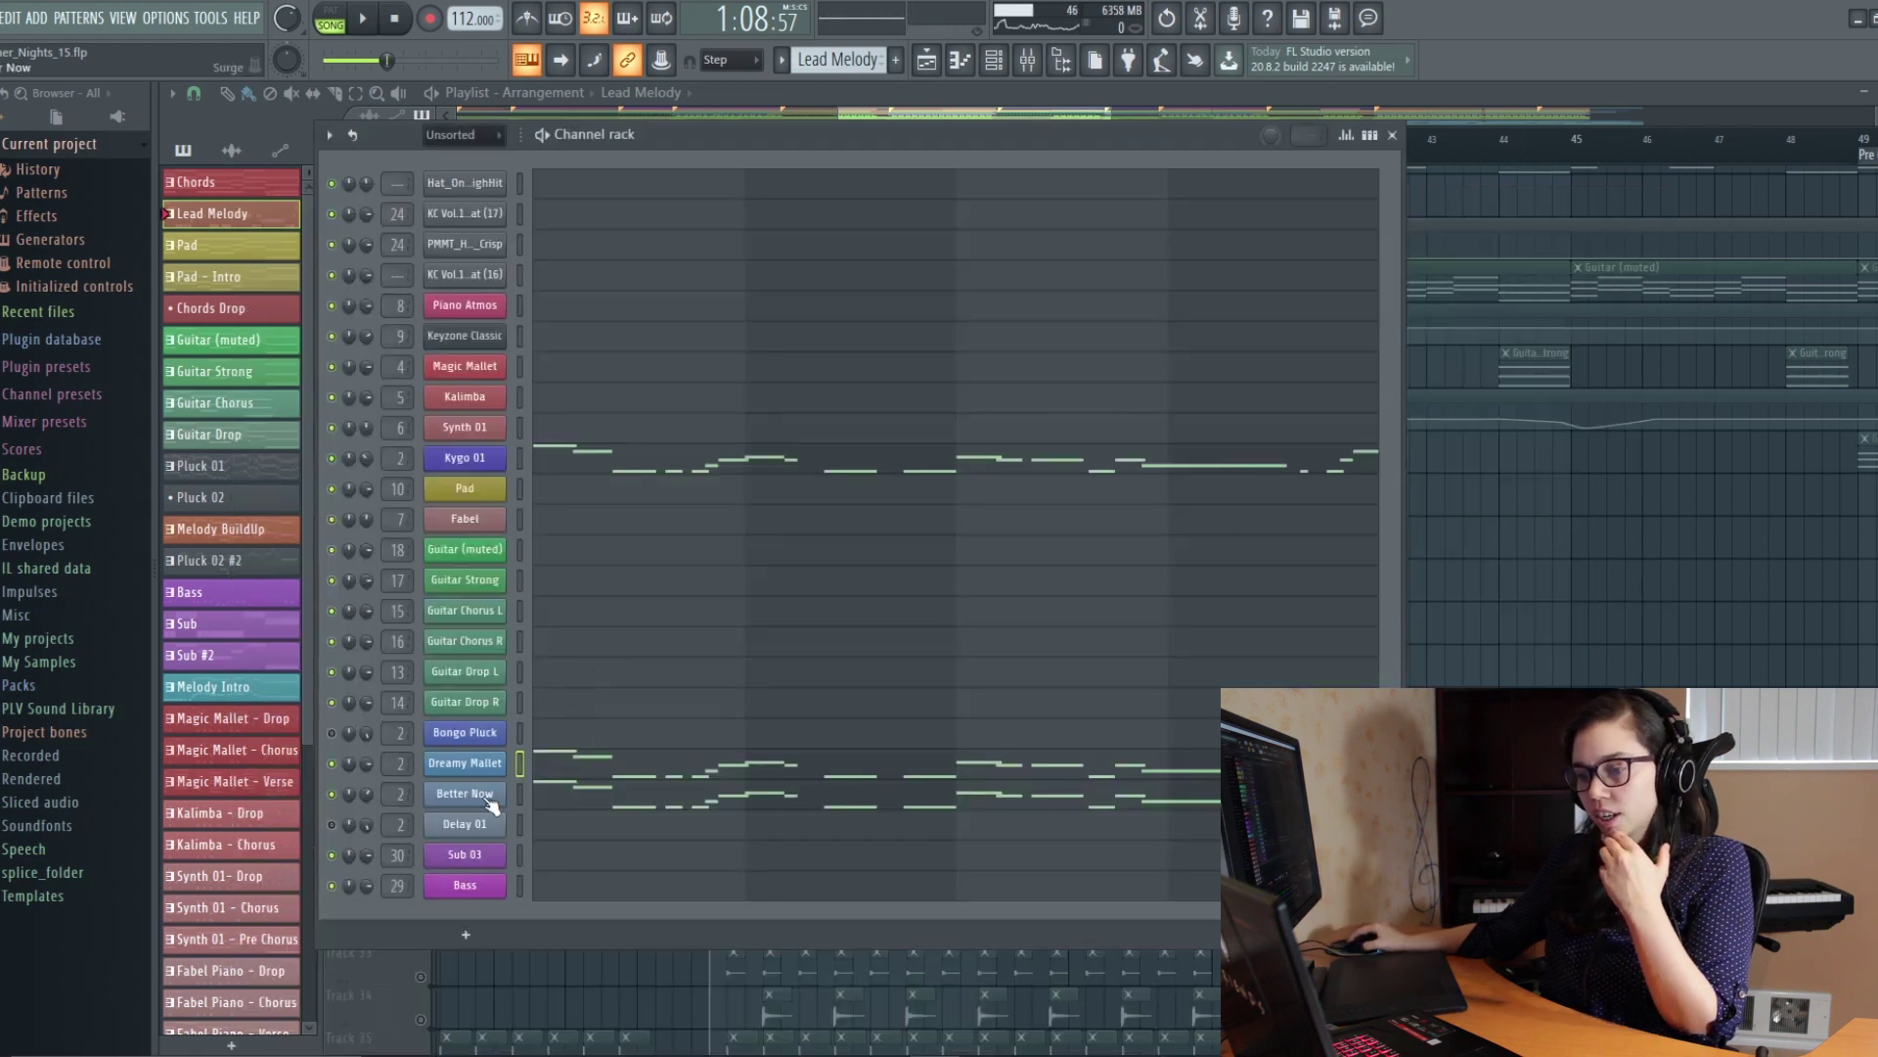
# Step: Open the Better Now synth, reposition its window, sound a test note, and close it along with the channel rack
pyautogui.click(486, 797)
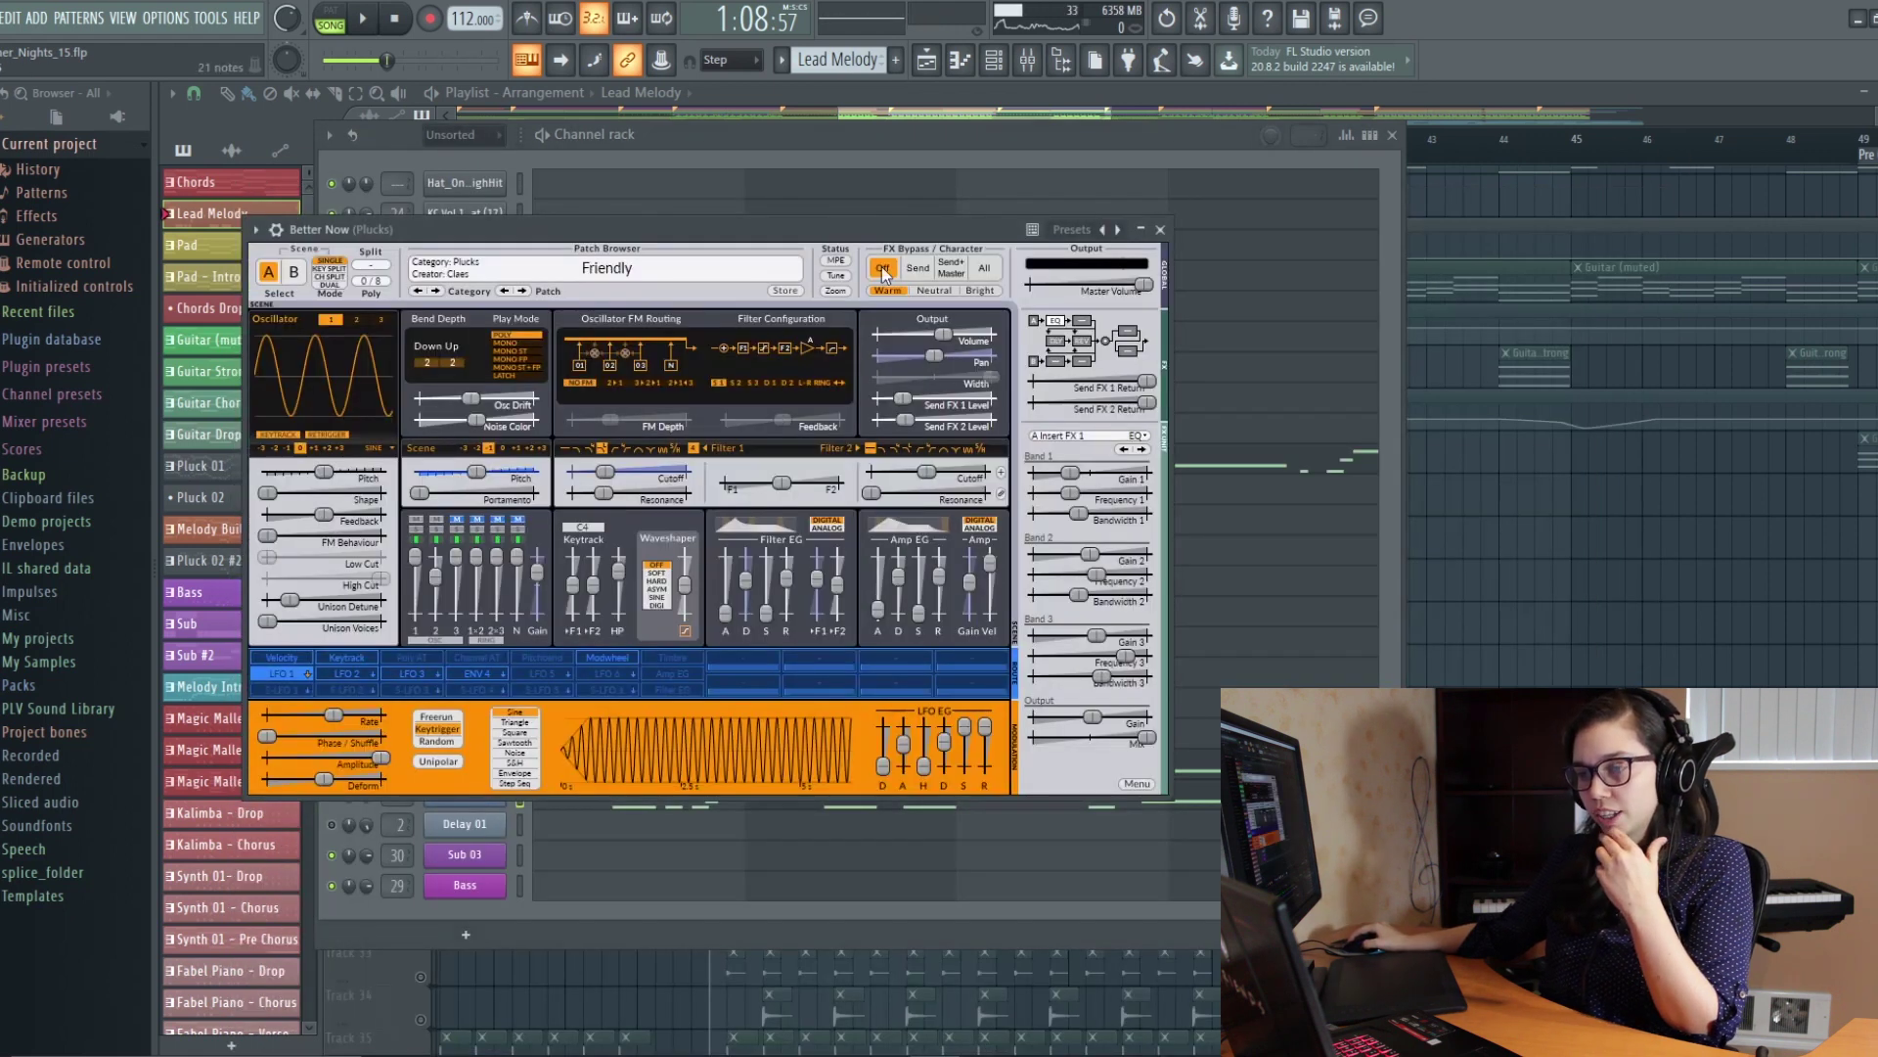
pyautogui.moveTo(889, 223); pyautogui.dragTo(1100, 147)
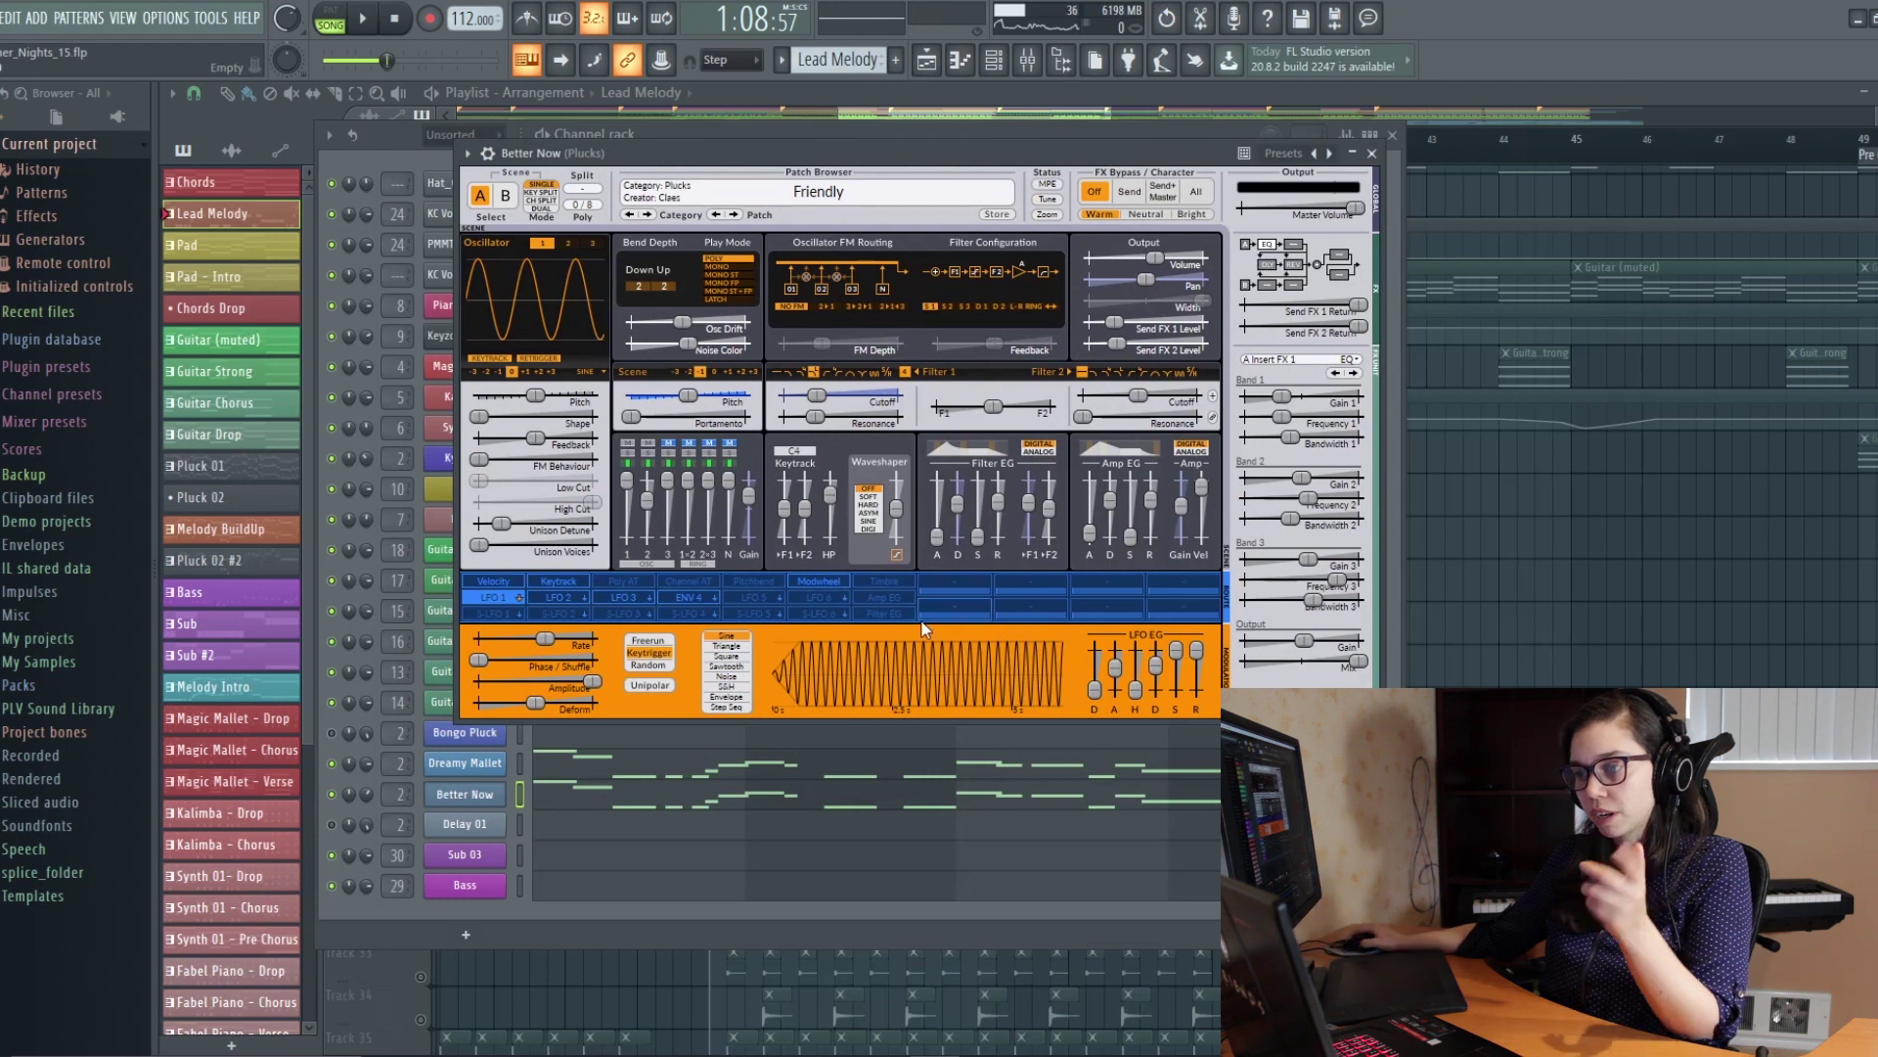
pyautogui.press('b')
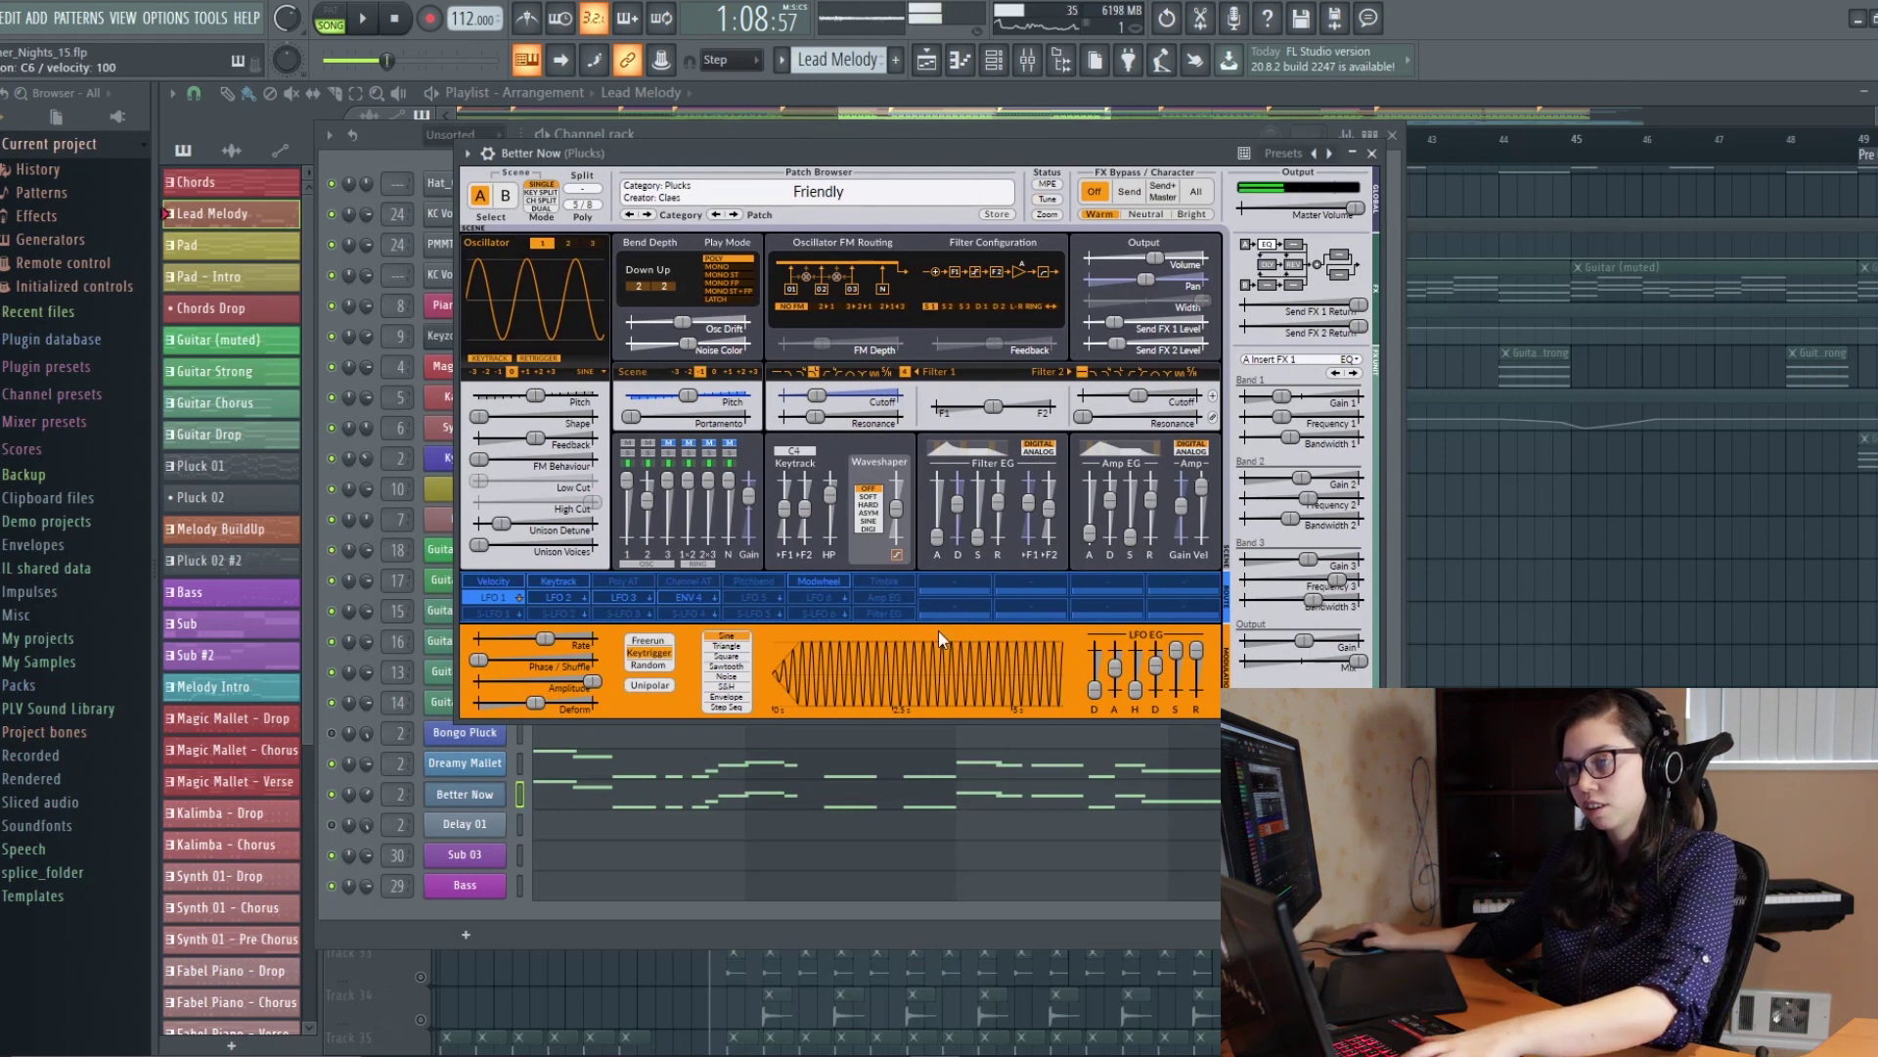
pyautogui.click(1373, 155)
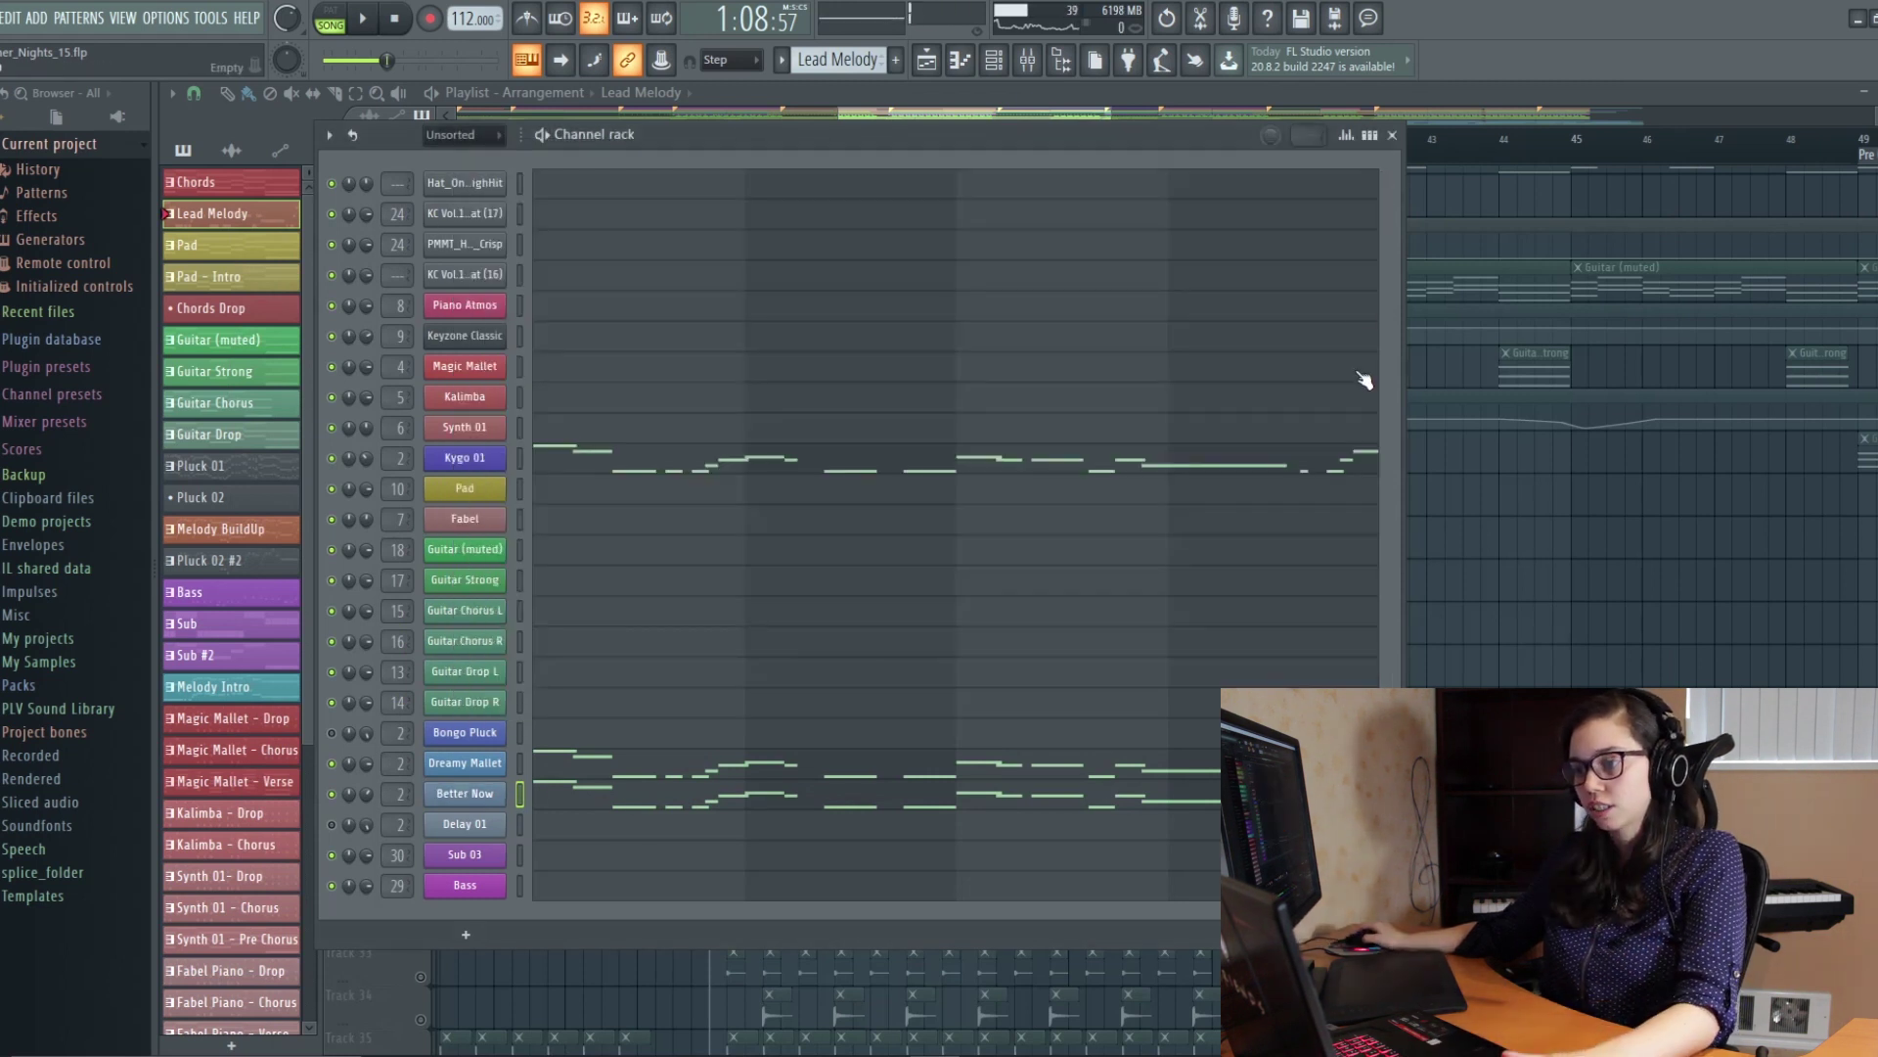
pyautogui.click(1393, 136)
# Step: Show the mixer and inspect the effects on the Plucks and BUS Melody channels alongside the melody automation tracks
pyautogui.click(1027, 64)
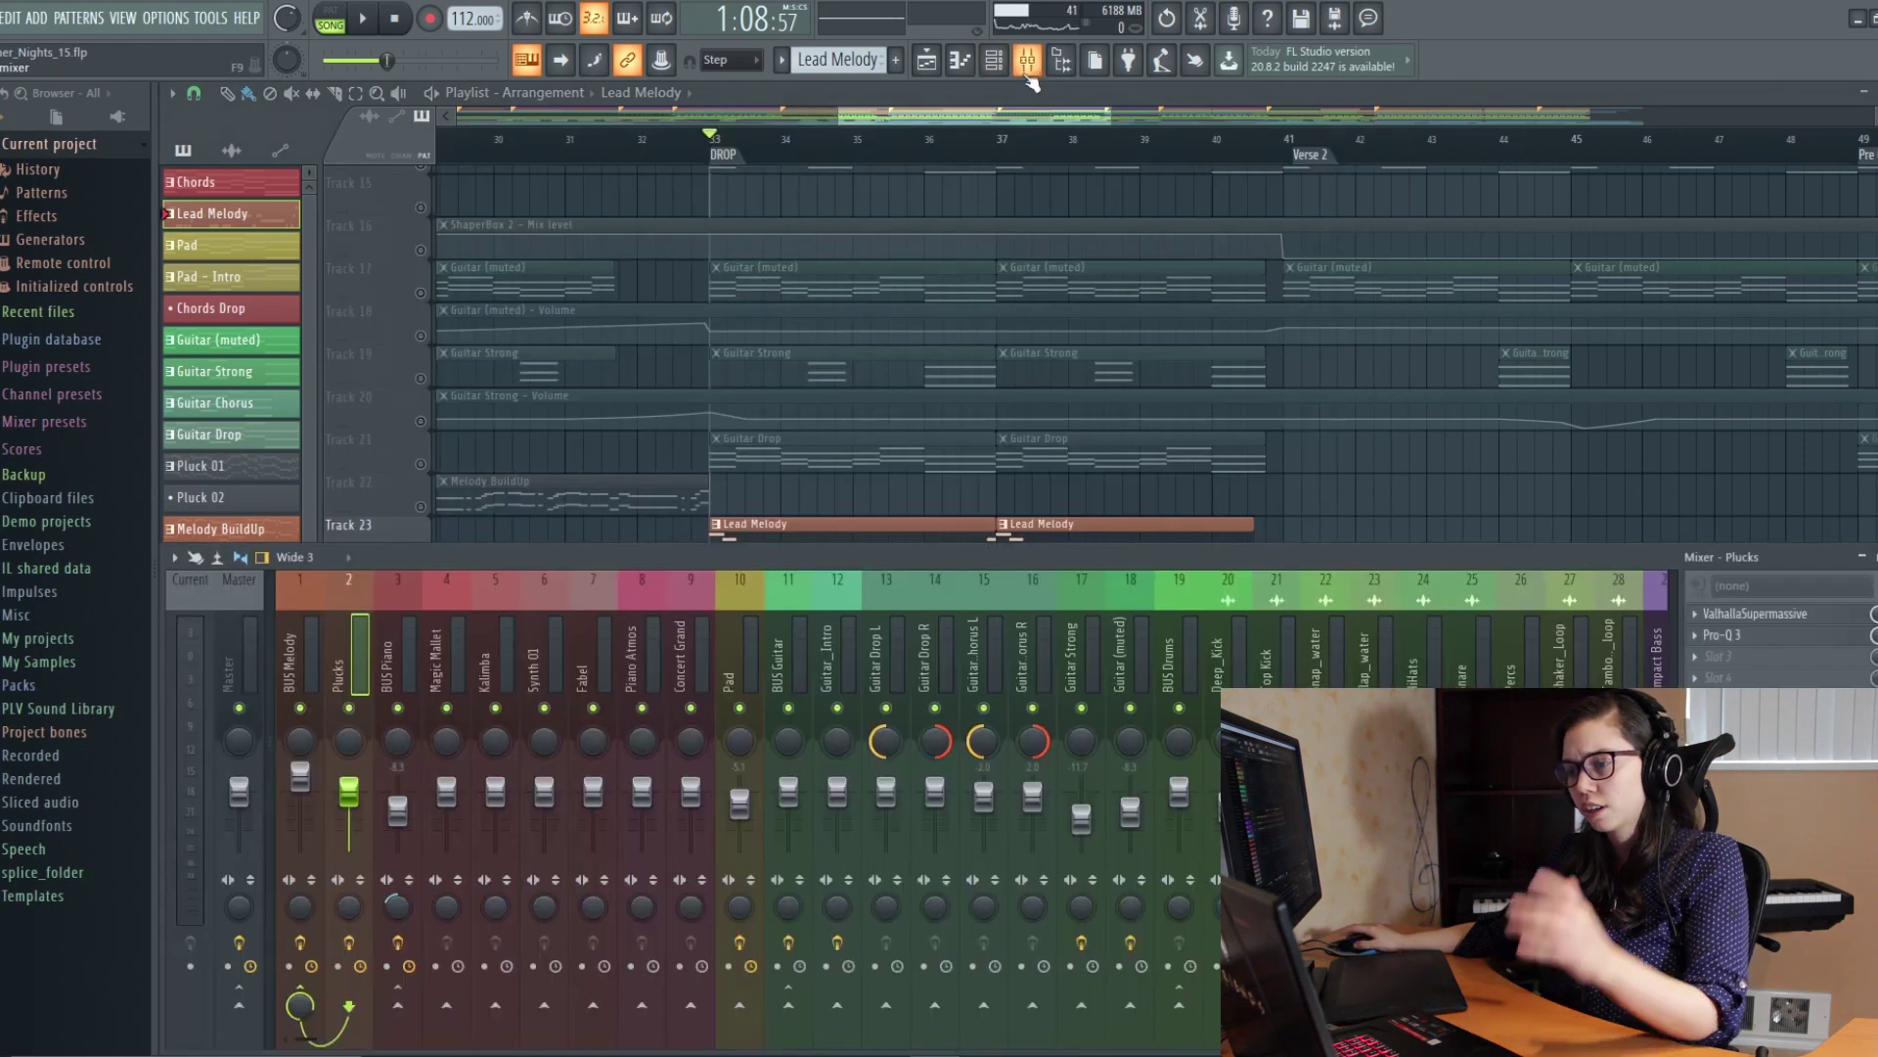
pyautogui.scroll(-1, 820, 411)
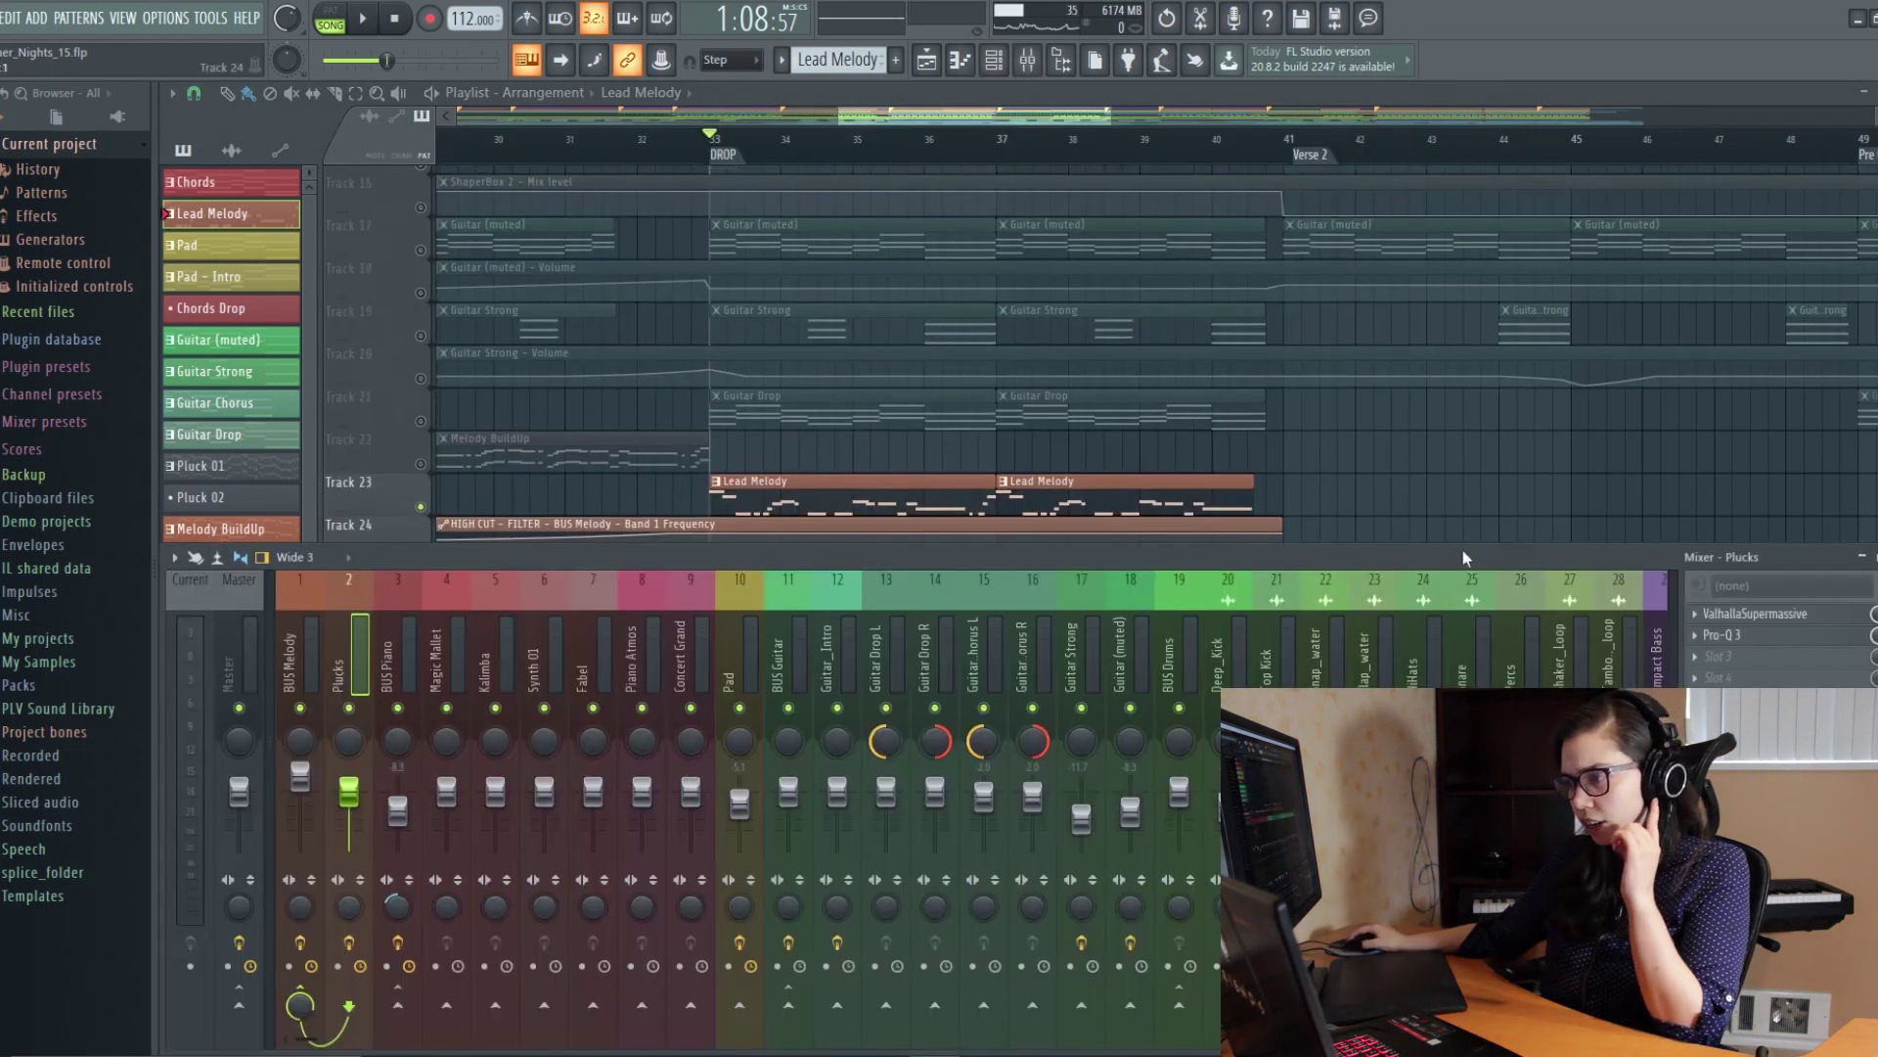
pyautogui.click(300, 666)
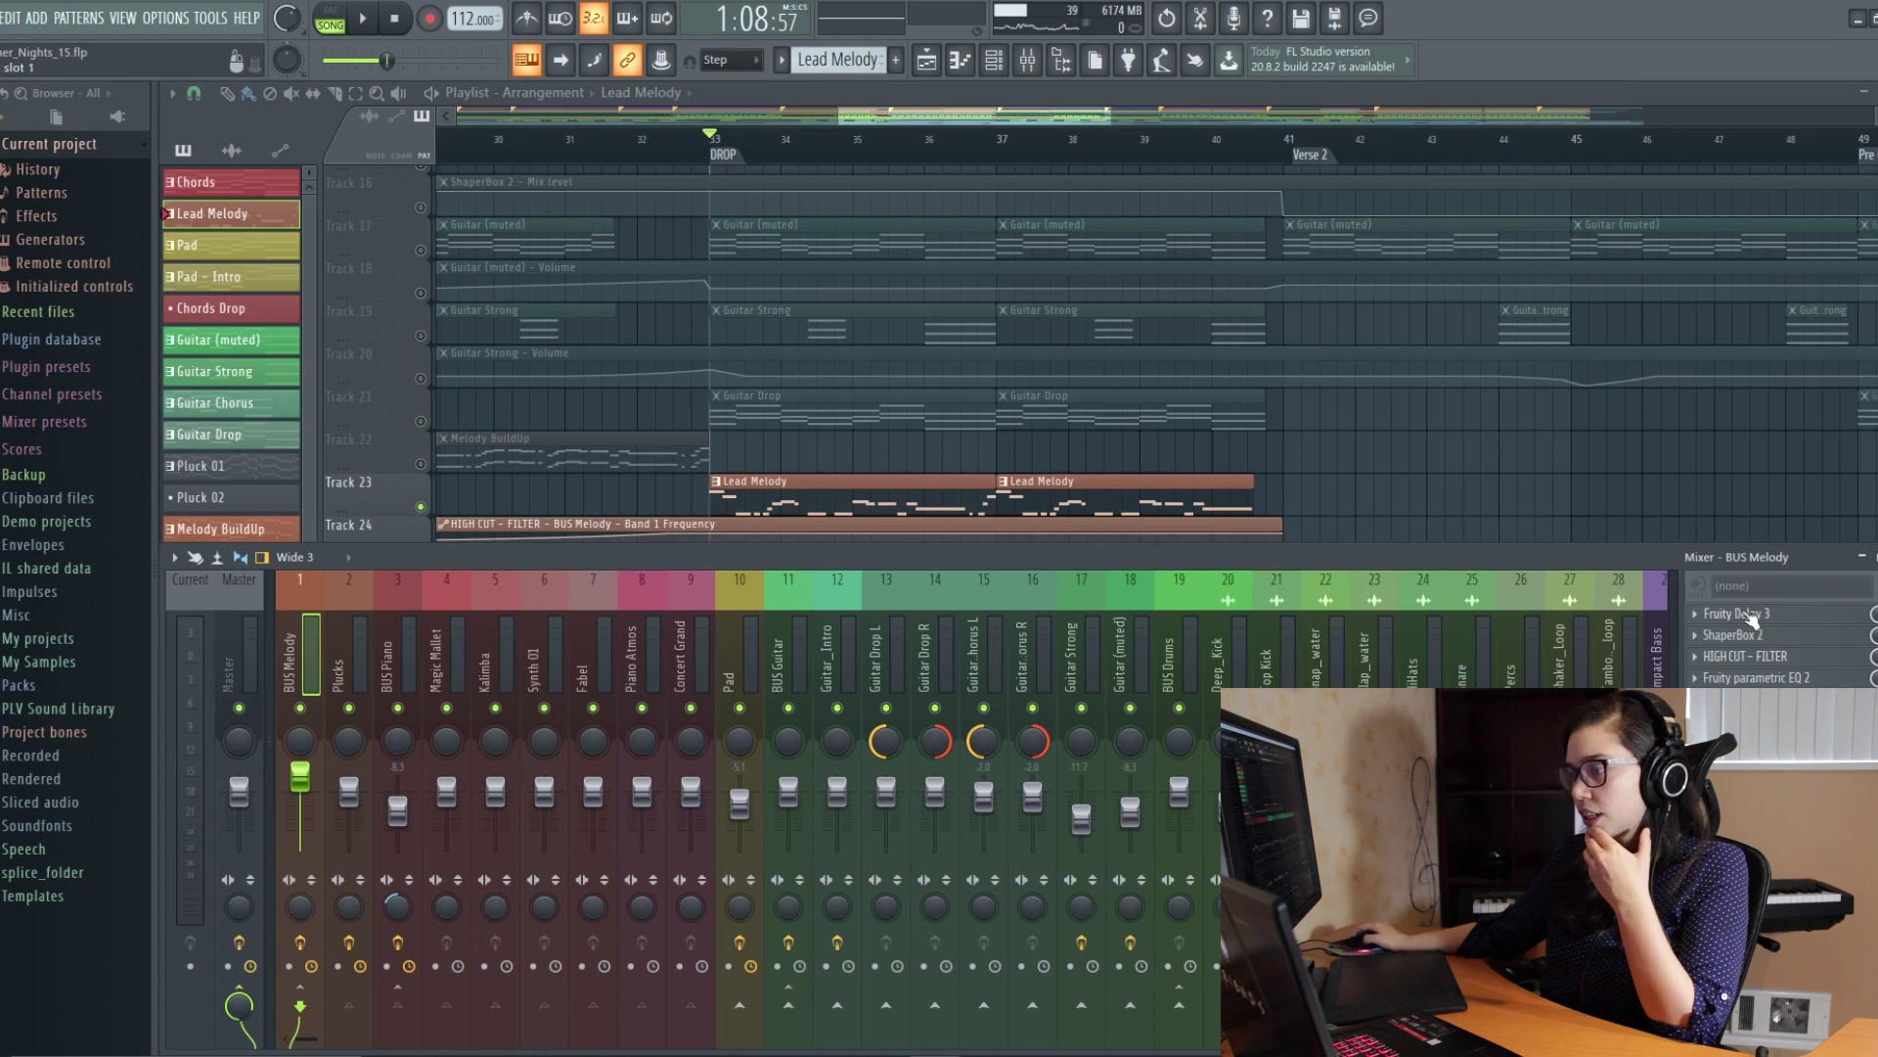
pyautogui.scroll(-2, 1223, 368)
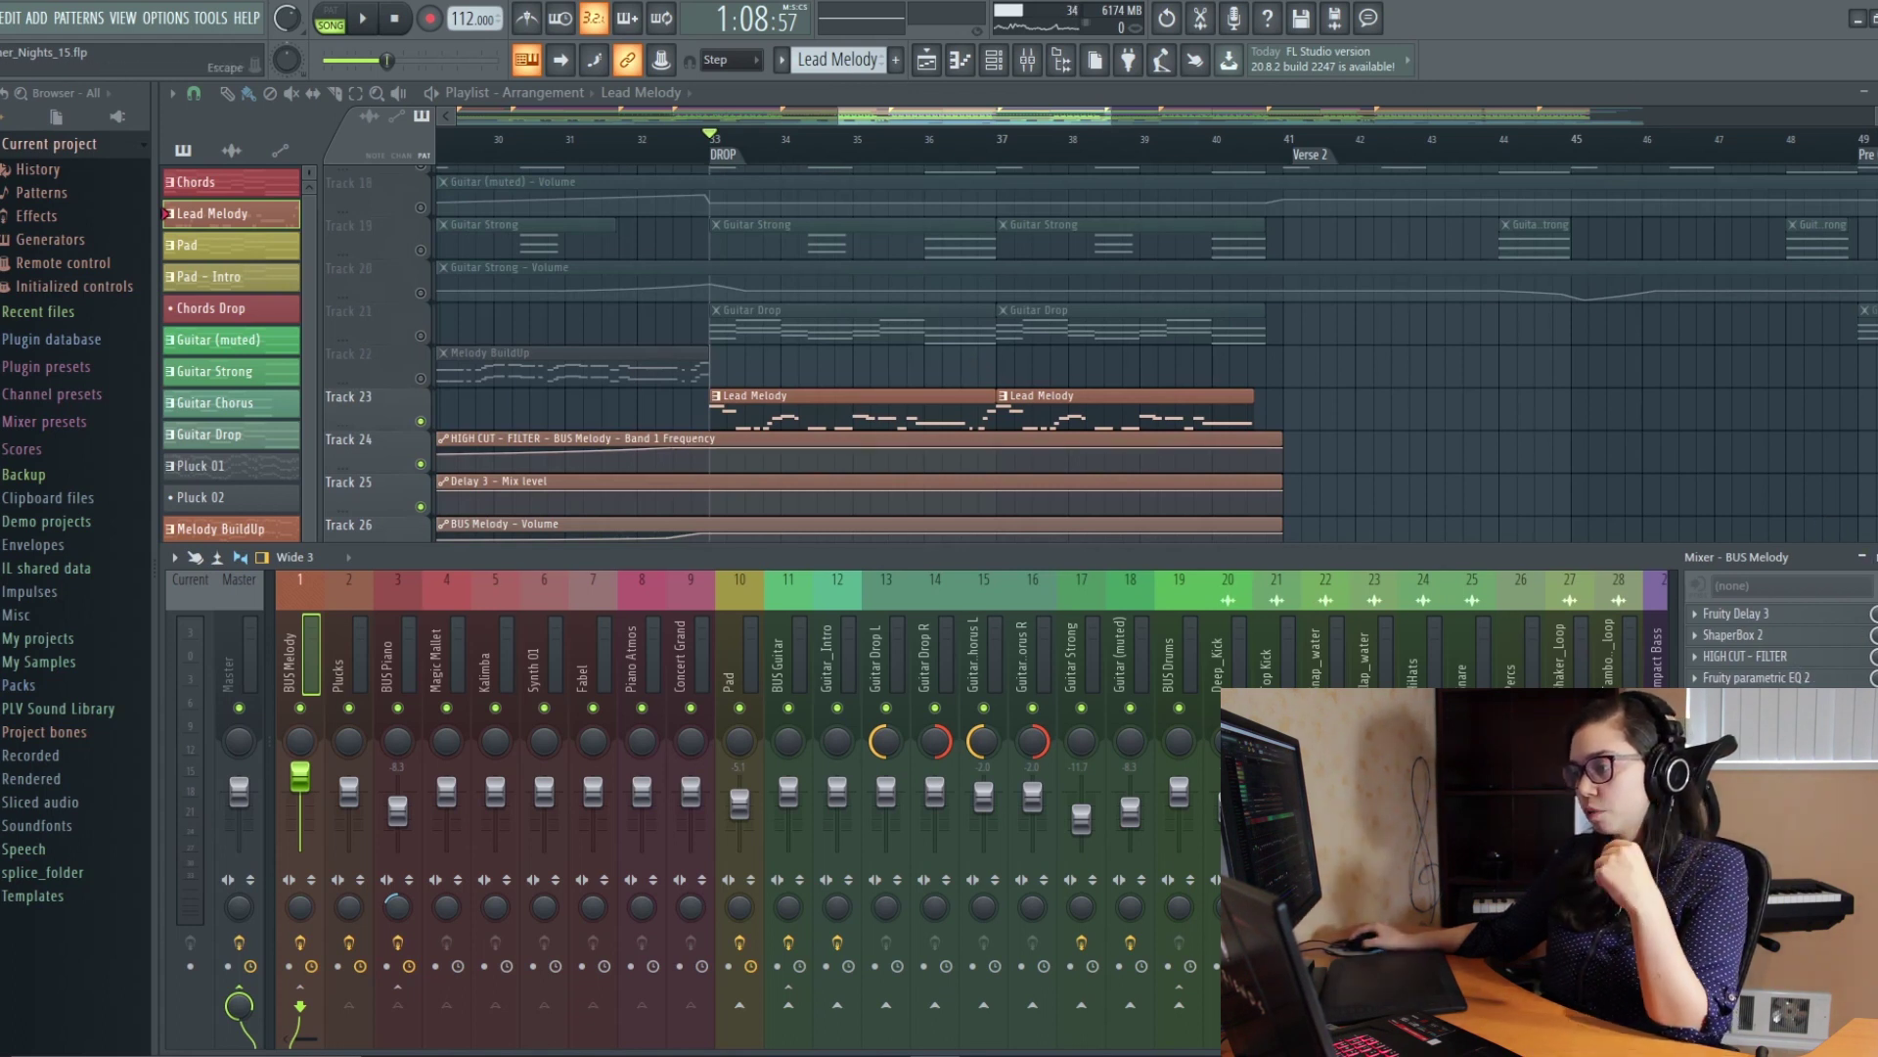
# Step: Hide the mixer and play the soloed Lead Melody with its automation from the DROP marker
pyautogui.press('F9')
pyautogui.press('space')
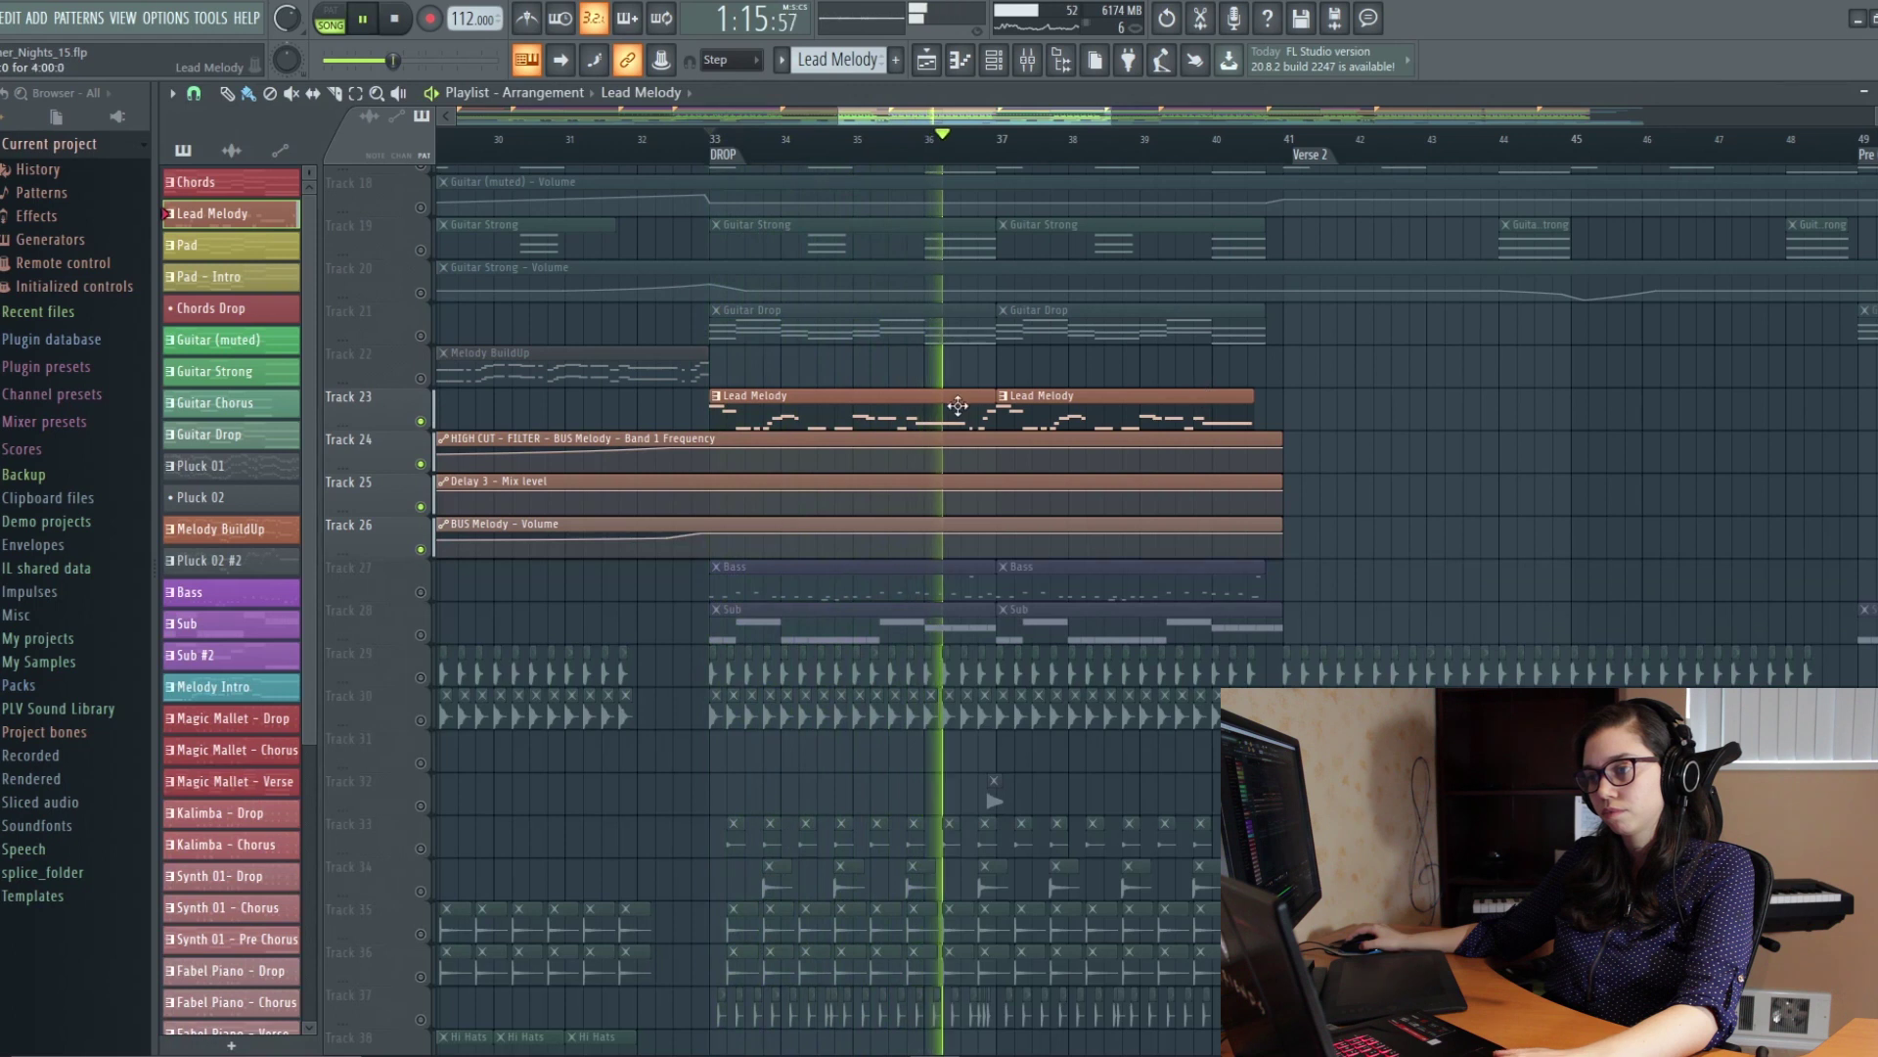
pyautogui.press('space')
# Step: Unmute the kicks on Tracks 29 and 30, and mute the melody automation on Tracks 24, 25 and 26
pyautogui.scroll(2, 897, 659)
pyautogui.scroll(-1, 858, 607)
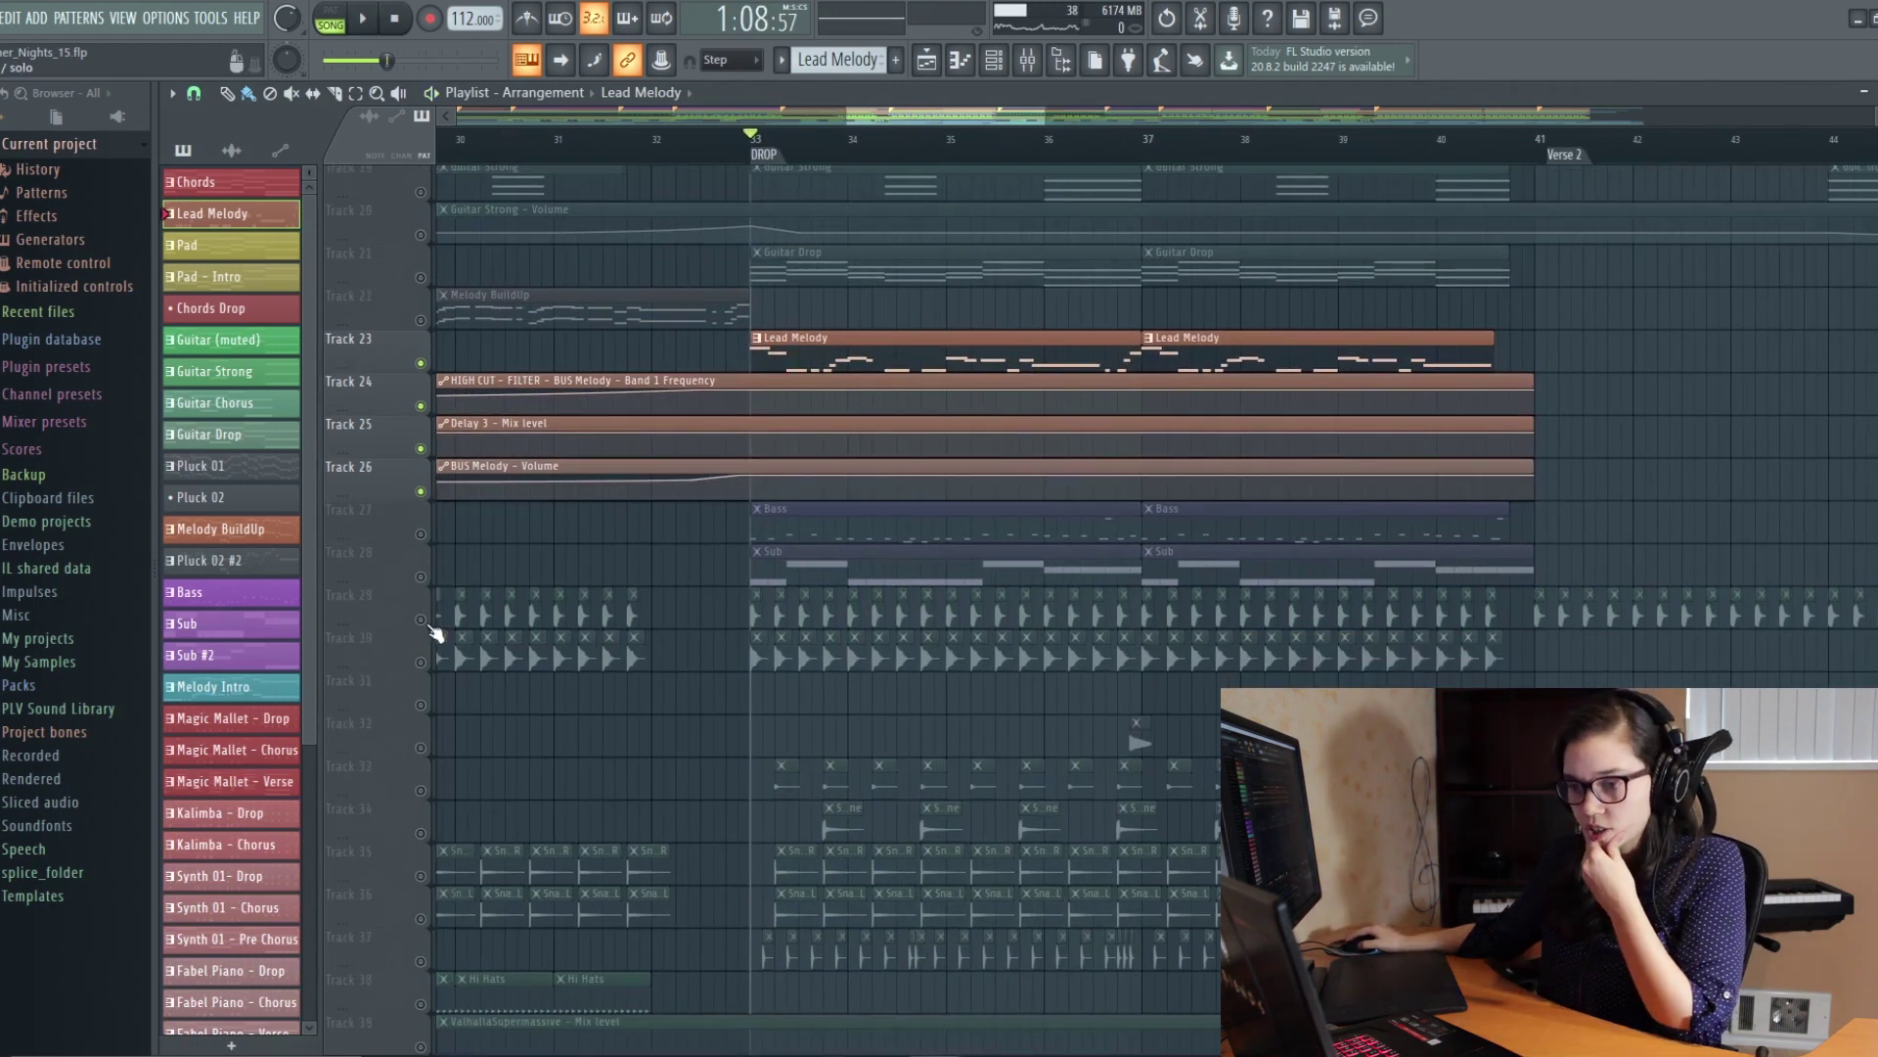
pyautogui.click(420, 619)
pyautogui.click(421, 662)
pyautogui.click(421, 491)
pyautogui.click(420, 448)
pyautogui.click(421, 405)
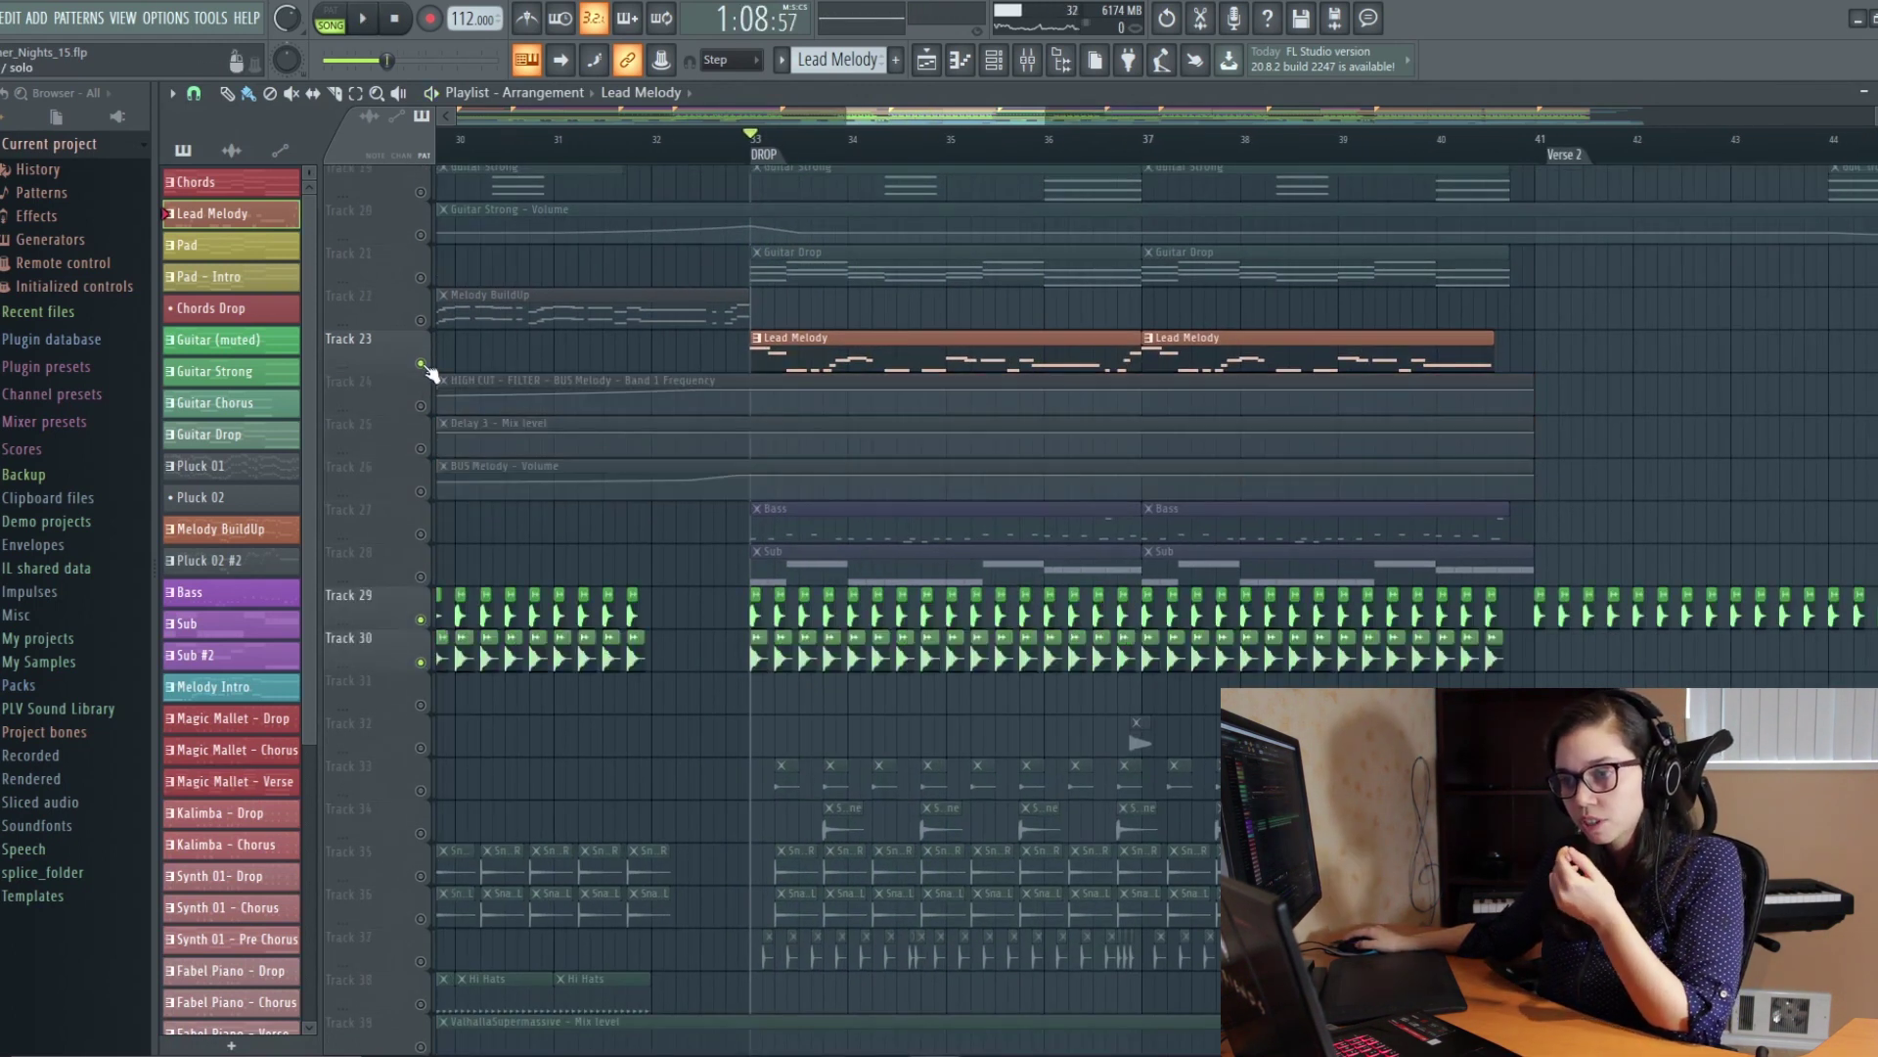
# Step: Audition the layered Deep_Kick and Top Kick from the DROP marker and stop playback
pyautogui.scroll(8, 713, 704)
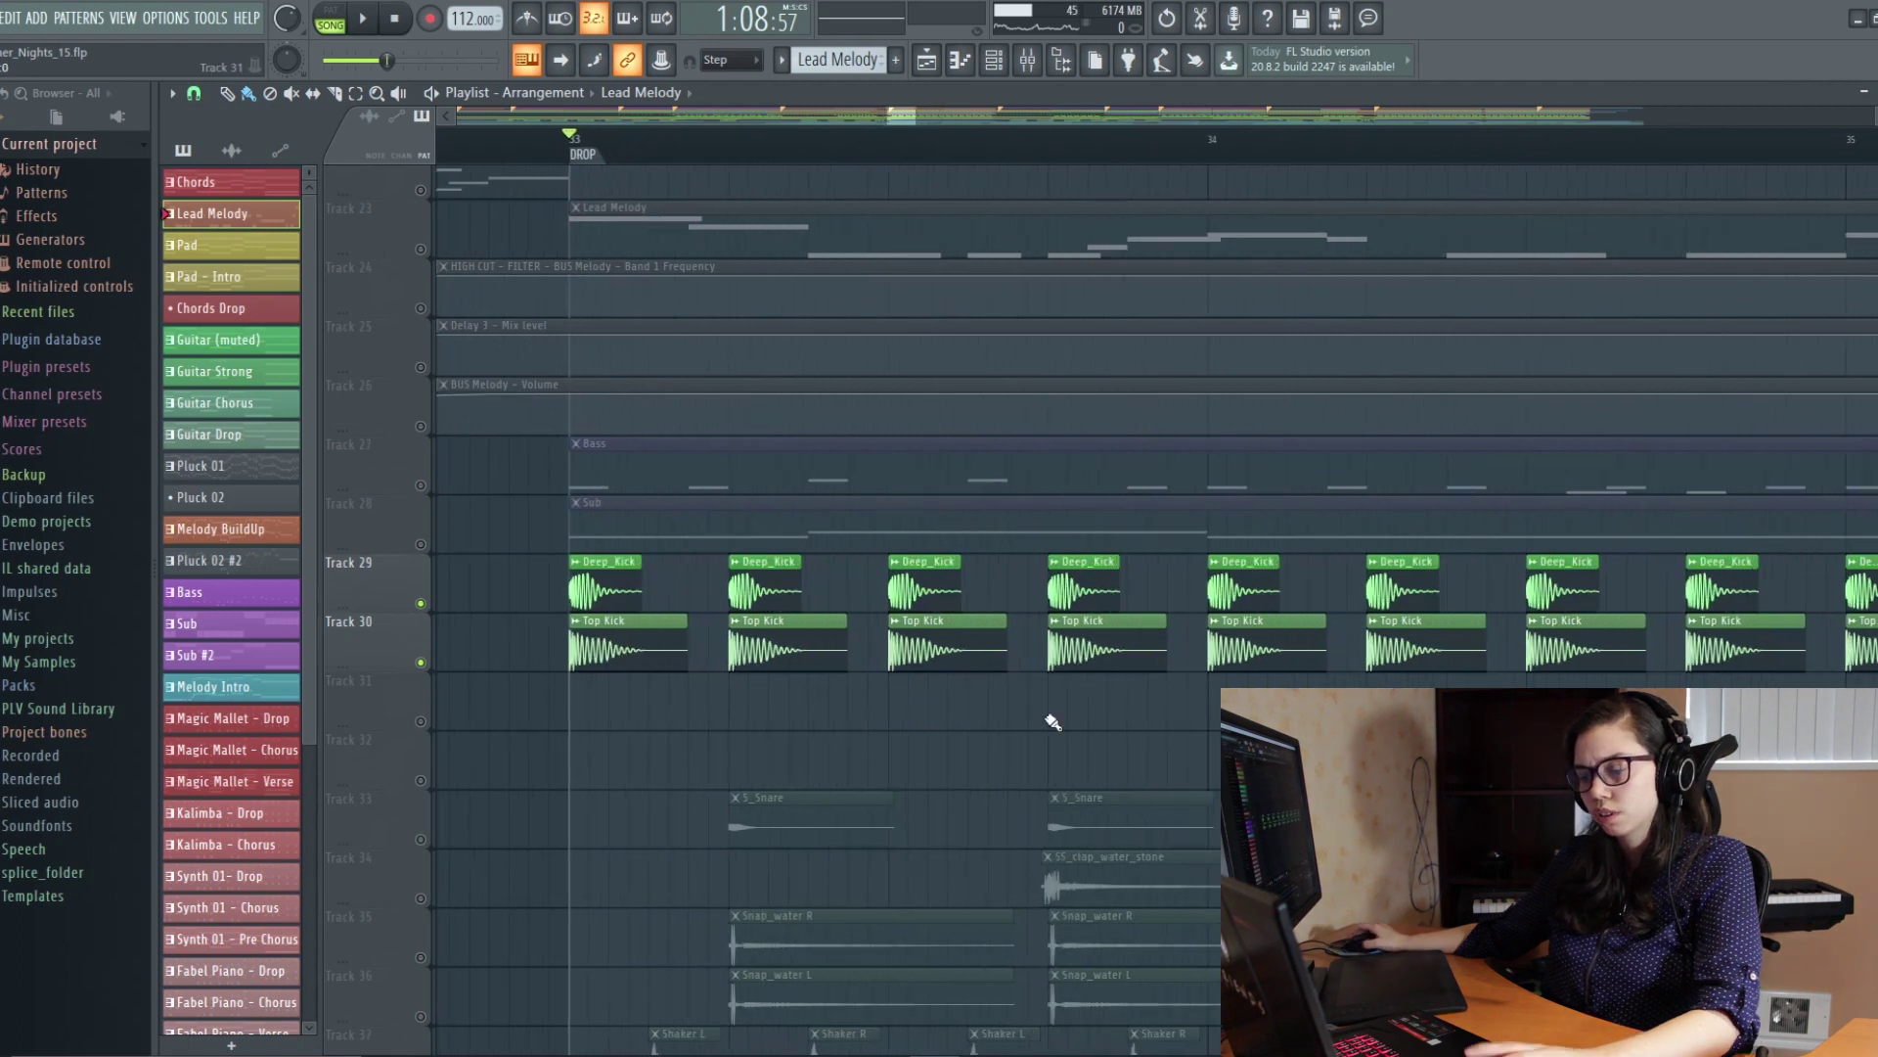
pyautogui.press('space')
pyautogui.scroll(-6, 861, 689)
pyautogui.press('space')
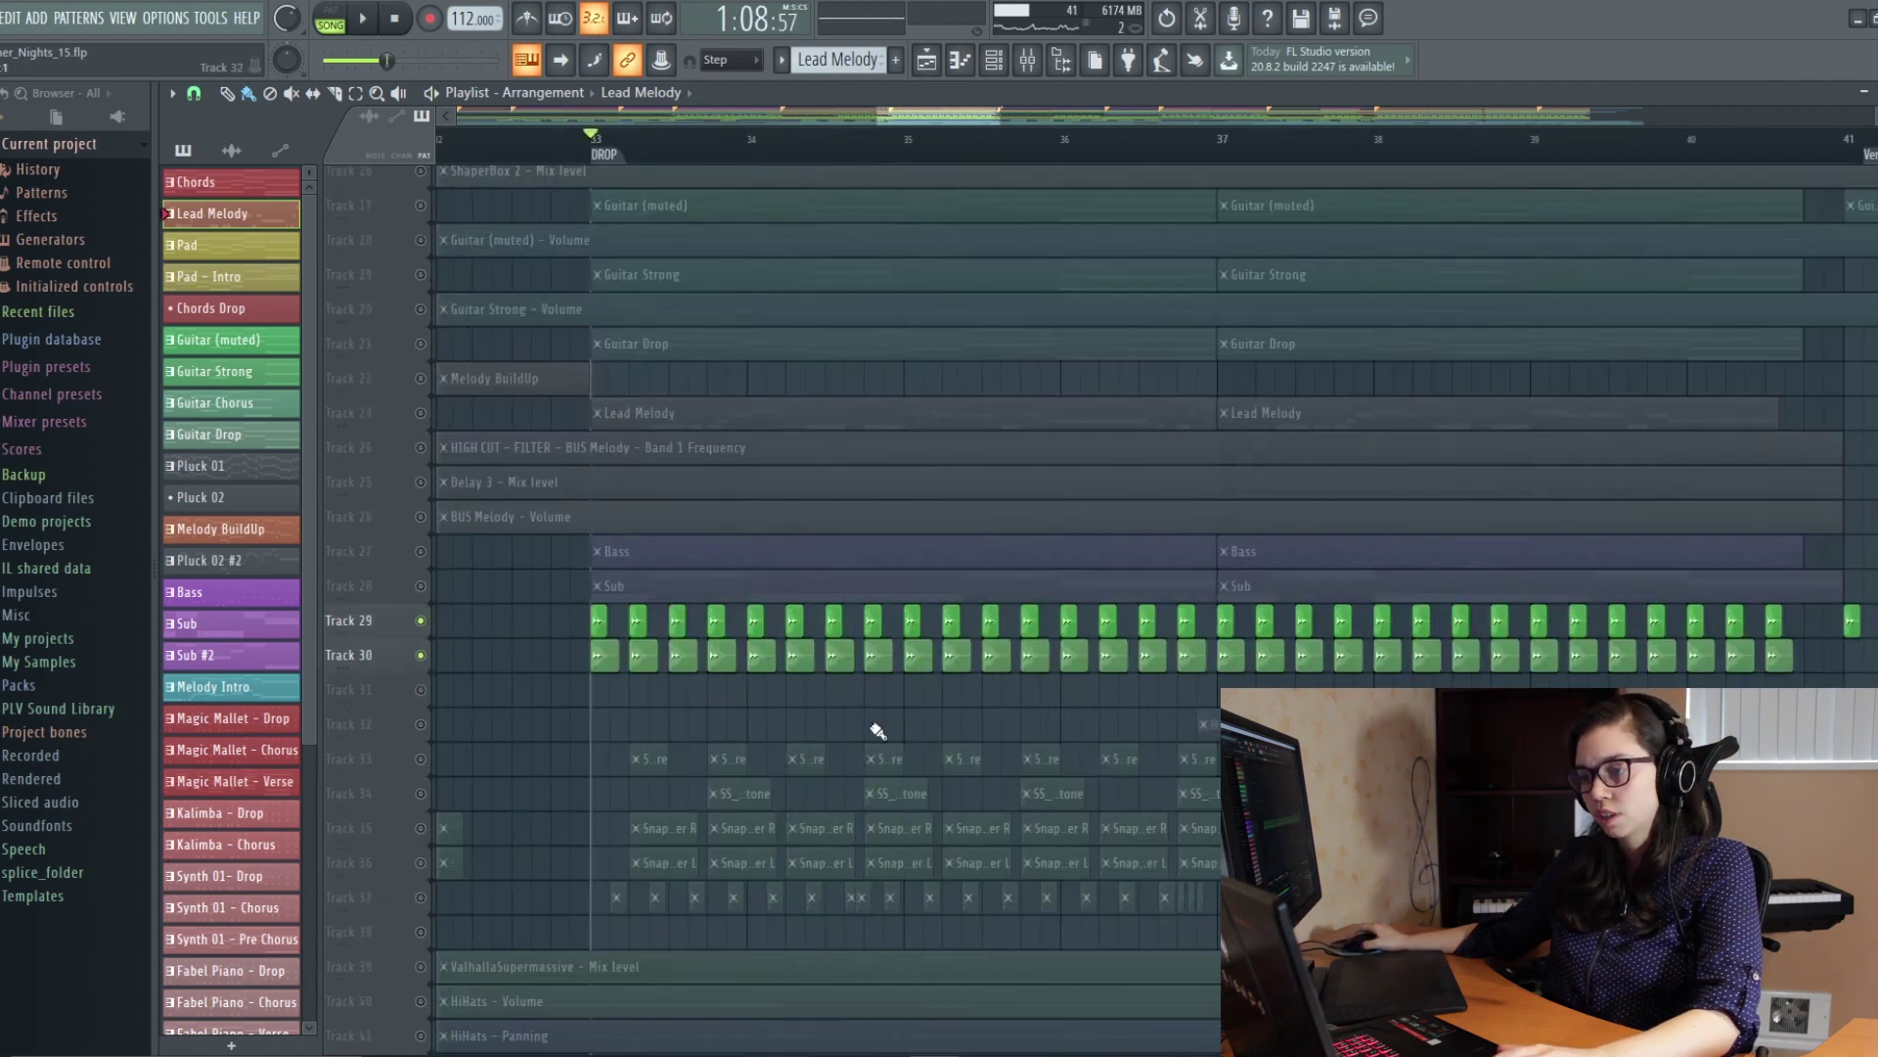
# Step: Unmute the snare on Track 33, play from the DROP marker, and add the clap on Track 34 during playback
pyautogui.click(420, 758)
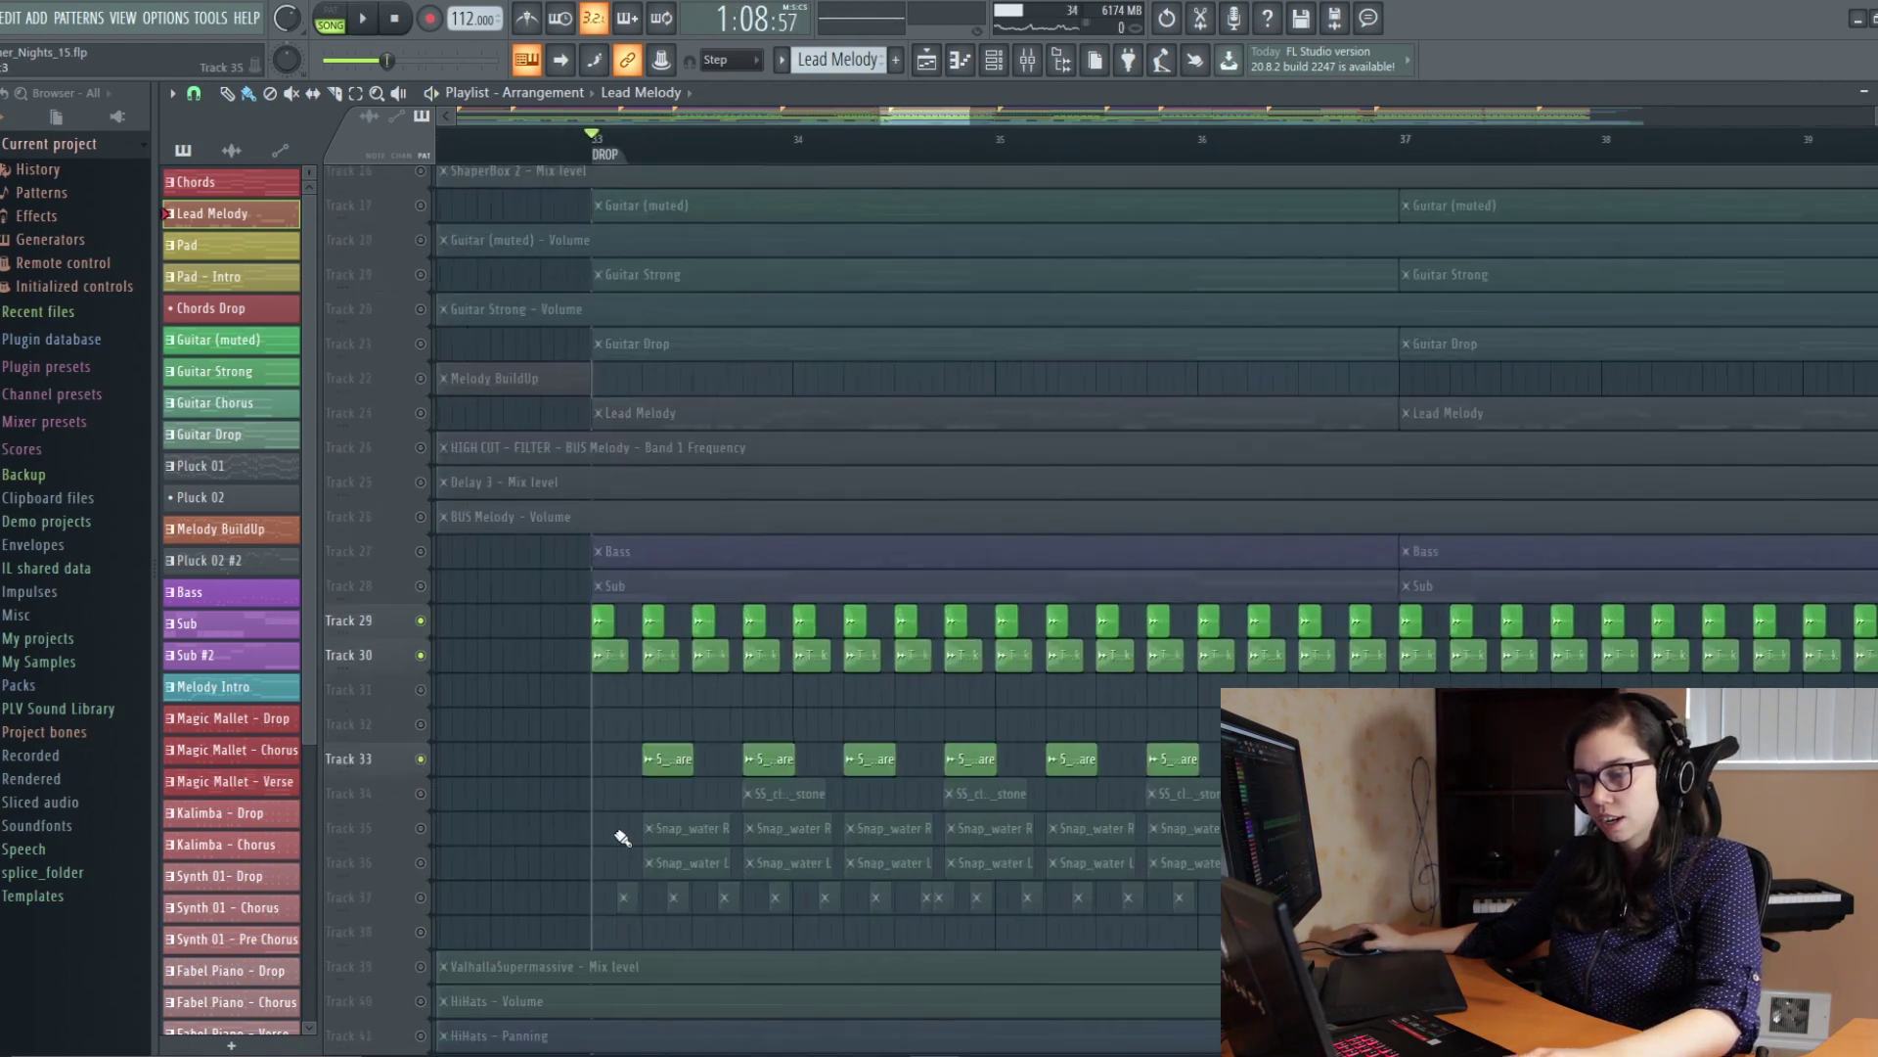
pyautogui.scroll(3, 636, 831)
pyautogui.press('space')
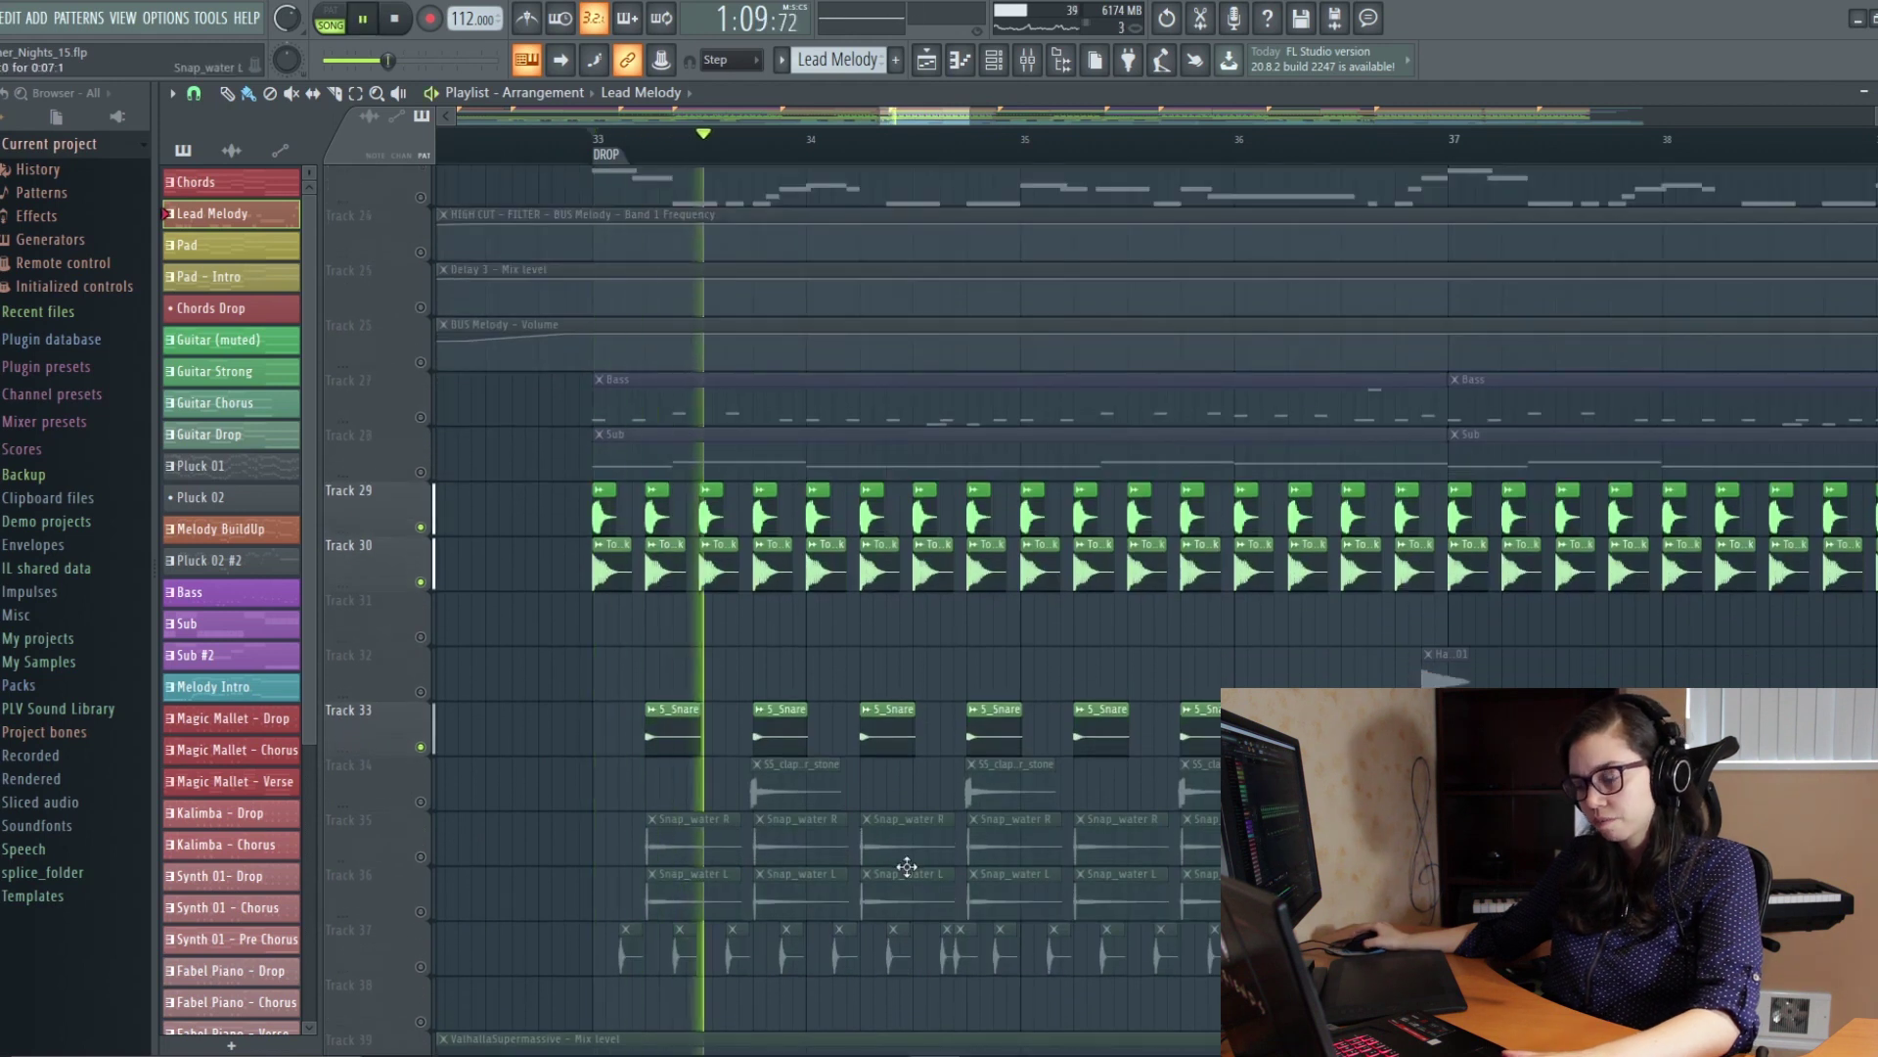
pyautogui.click(421, 801)
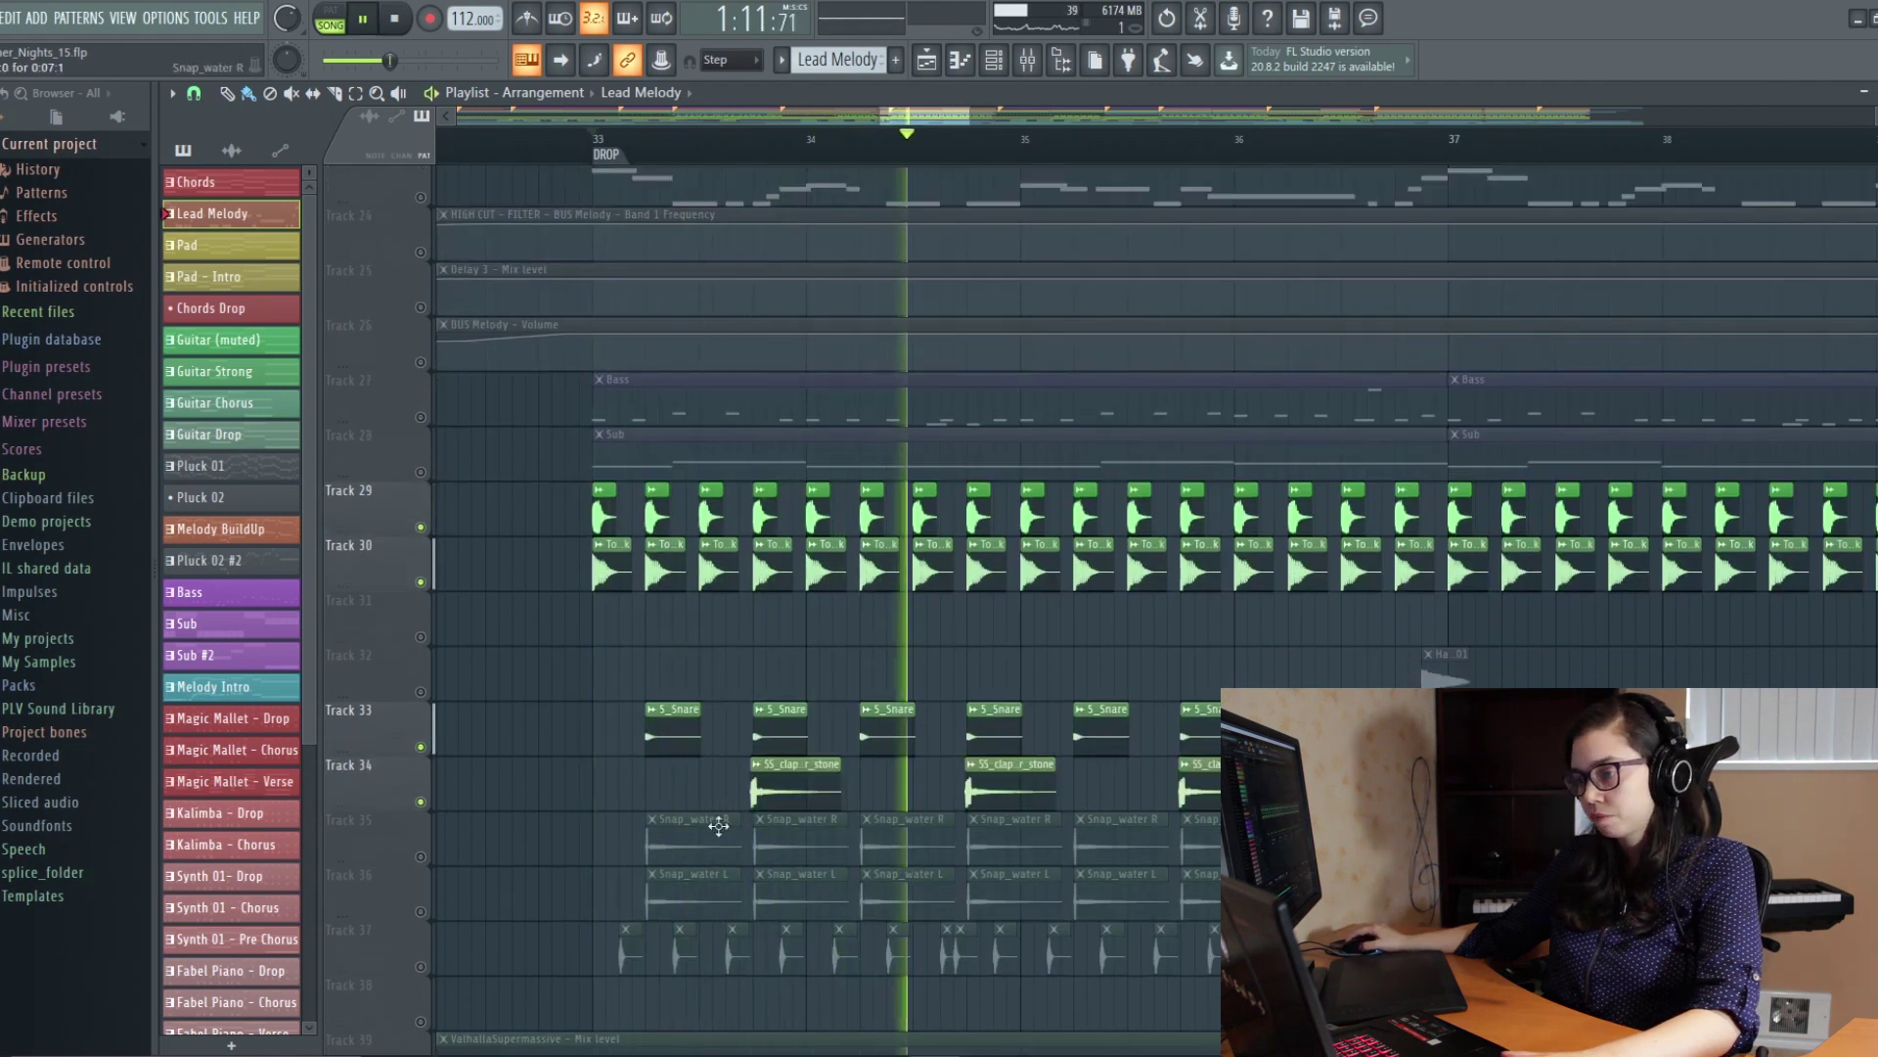
pyautogui.scroll(-2, 1010, 874)
pyautogui.scroll(-2, 1009, 873)
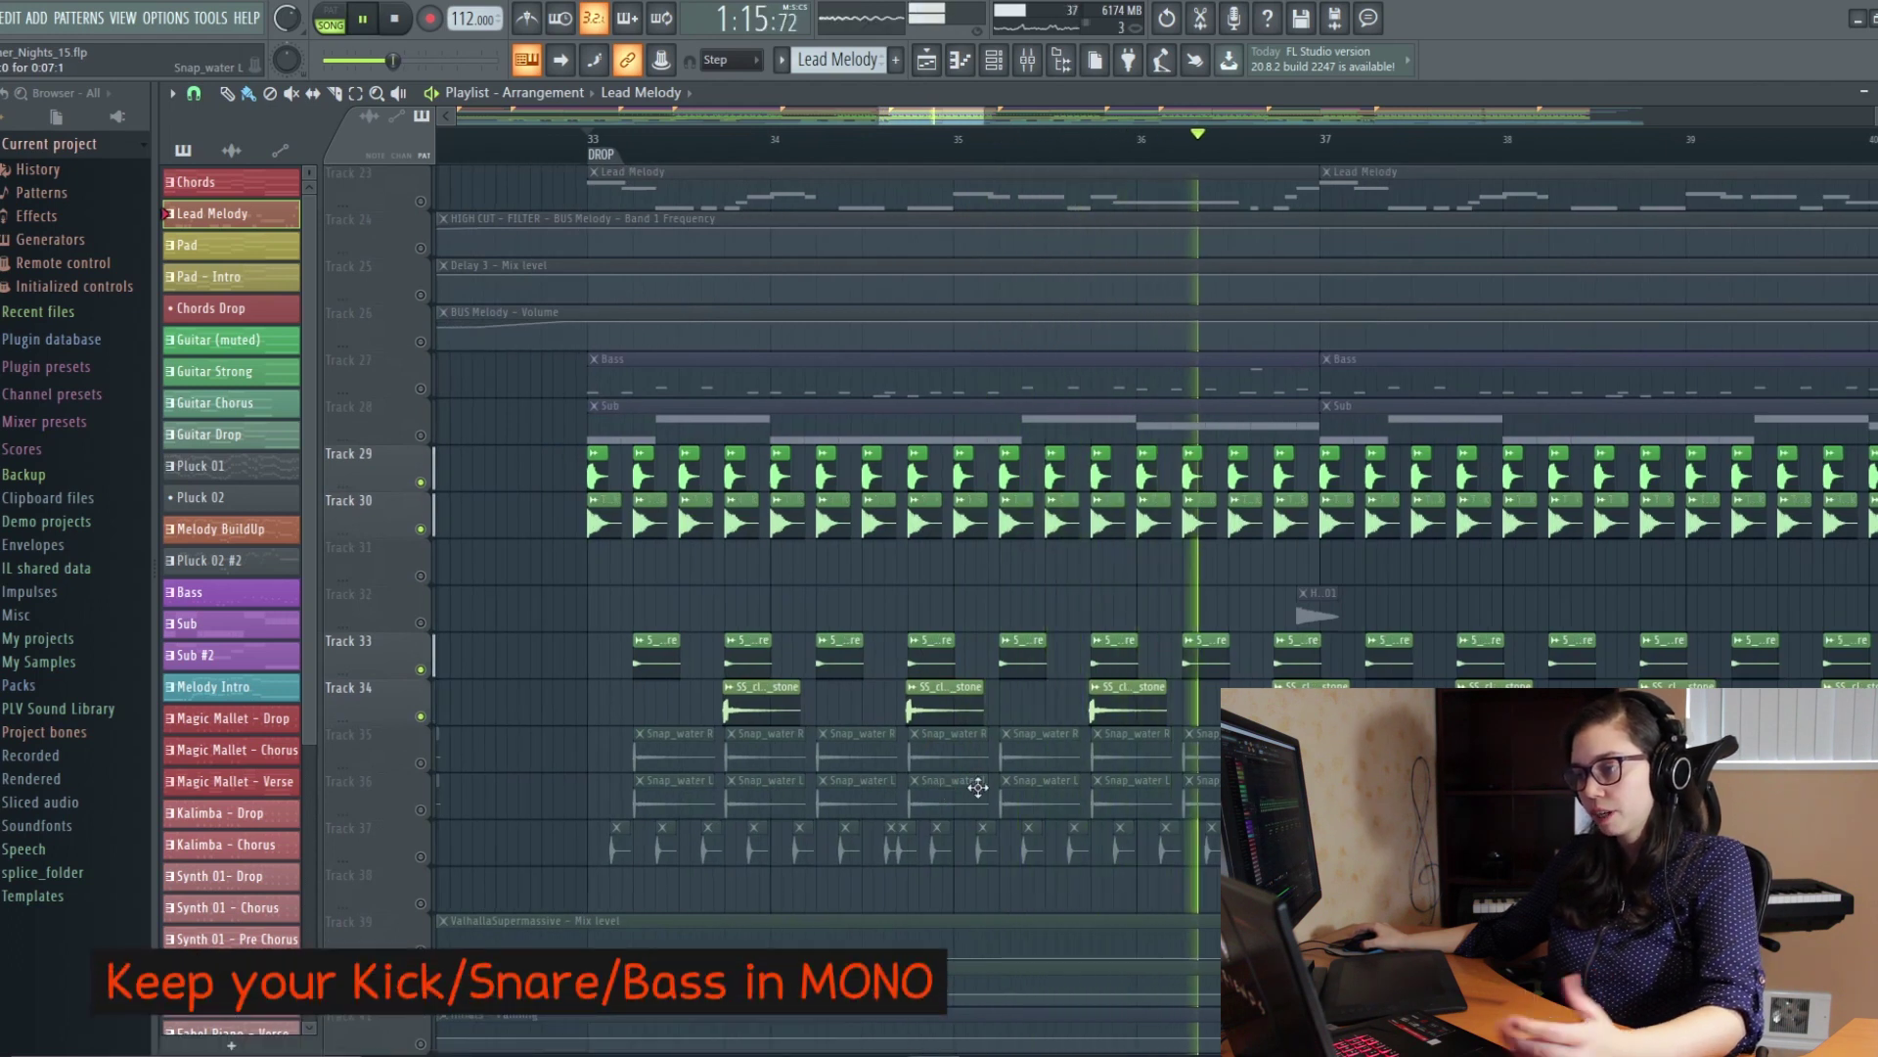
# Step: Unmute Track 32 and the Snap_water layers on Tracks 35 and 36, and audition the drums from the DROP marker
pyautogui.click(422, 624)
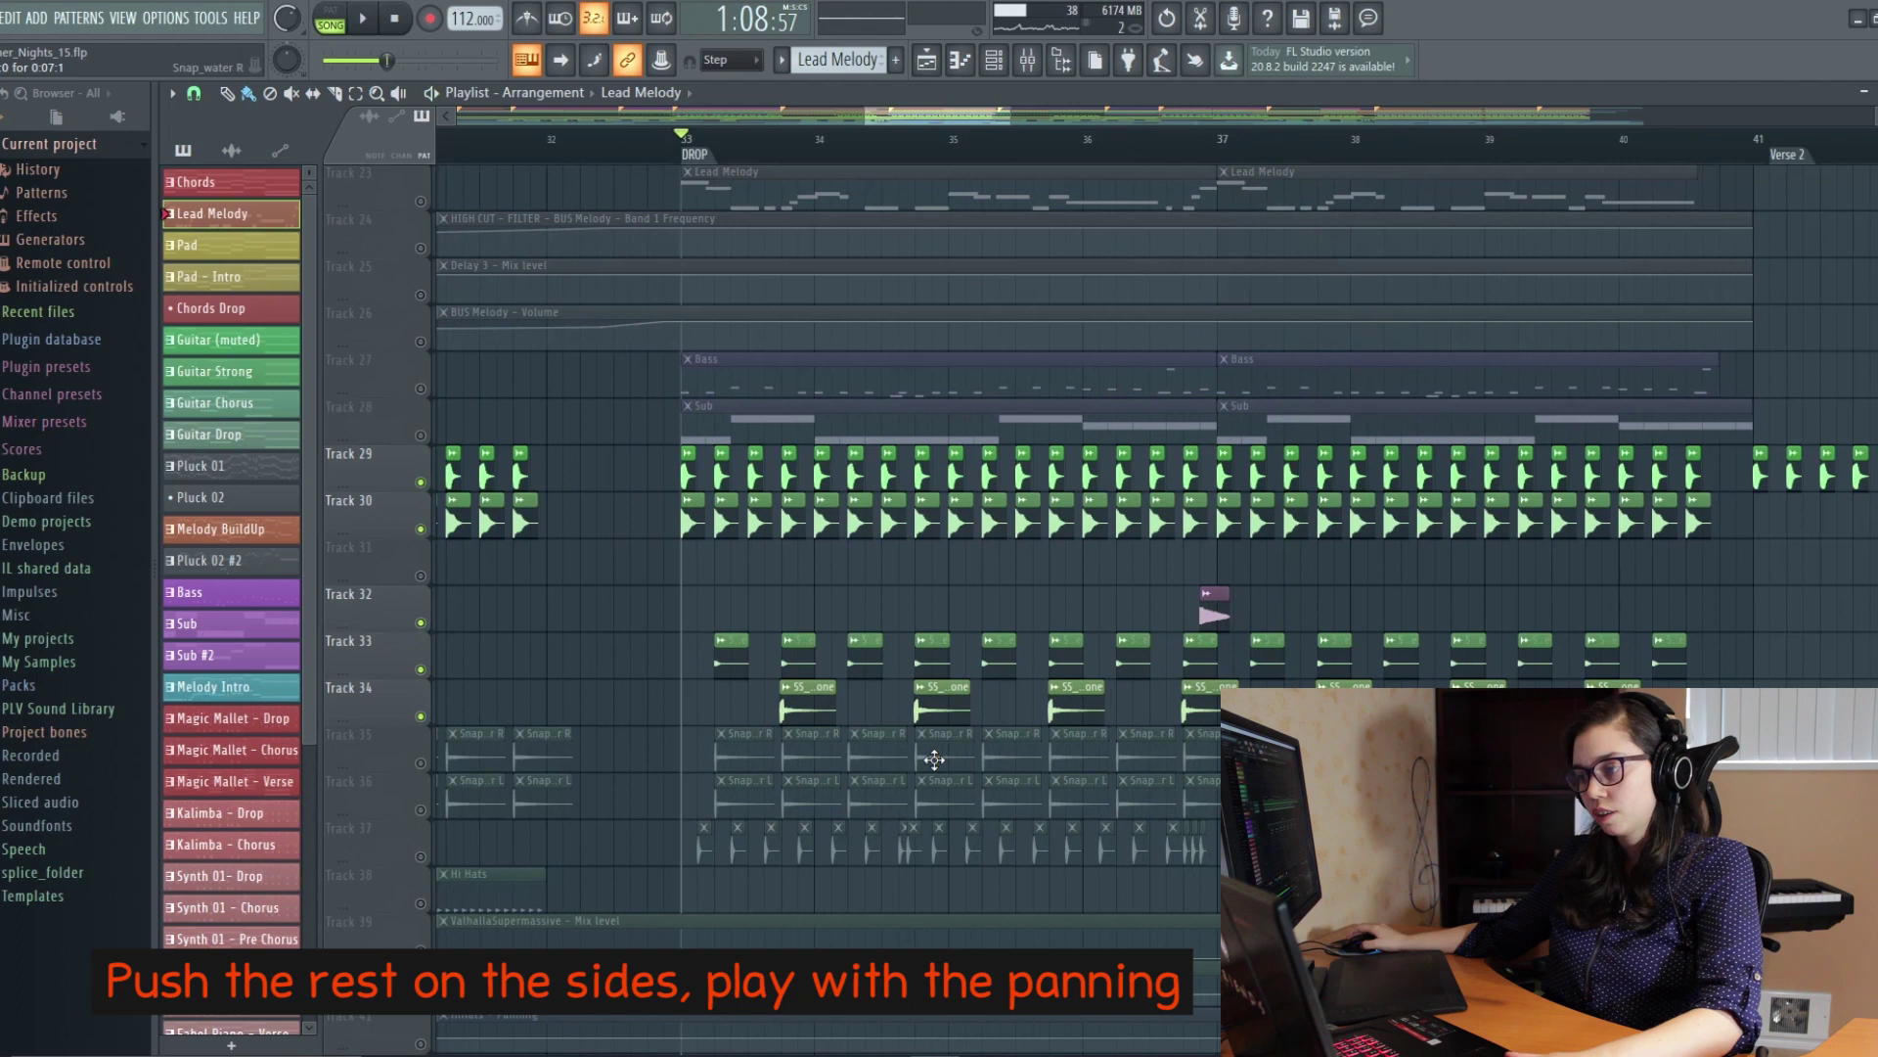
pyautogui.scroll(2, 865, 587)
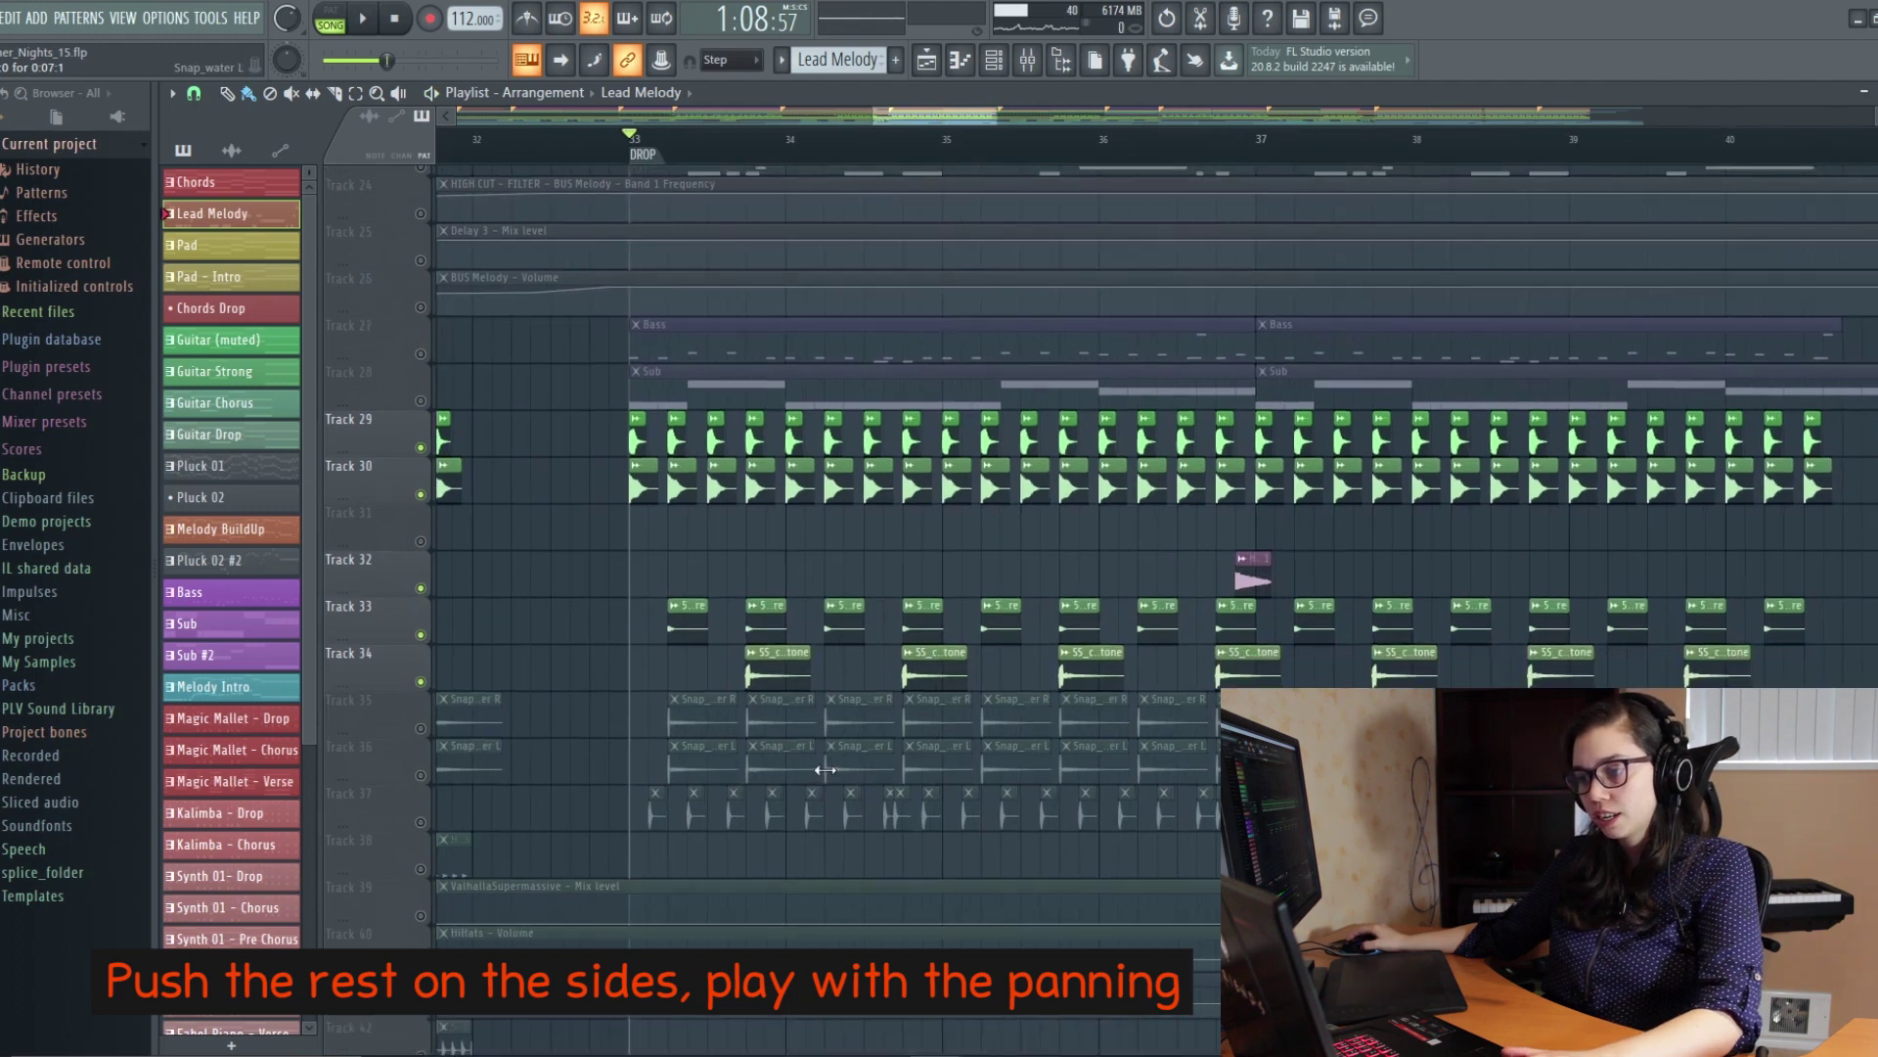
pyautogui.click(421, 727)
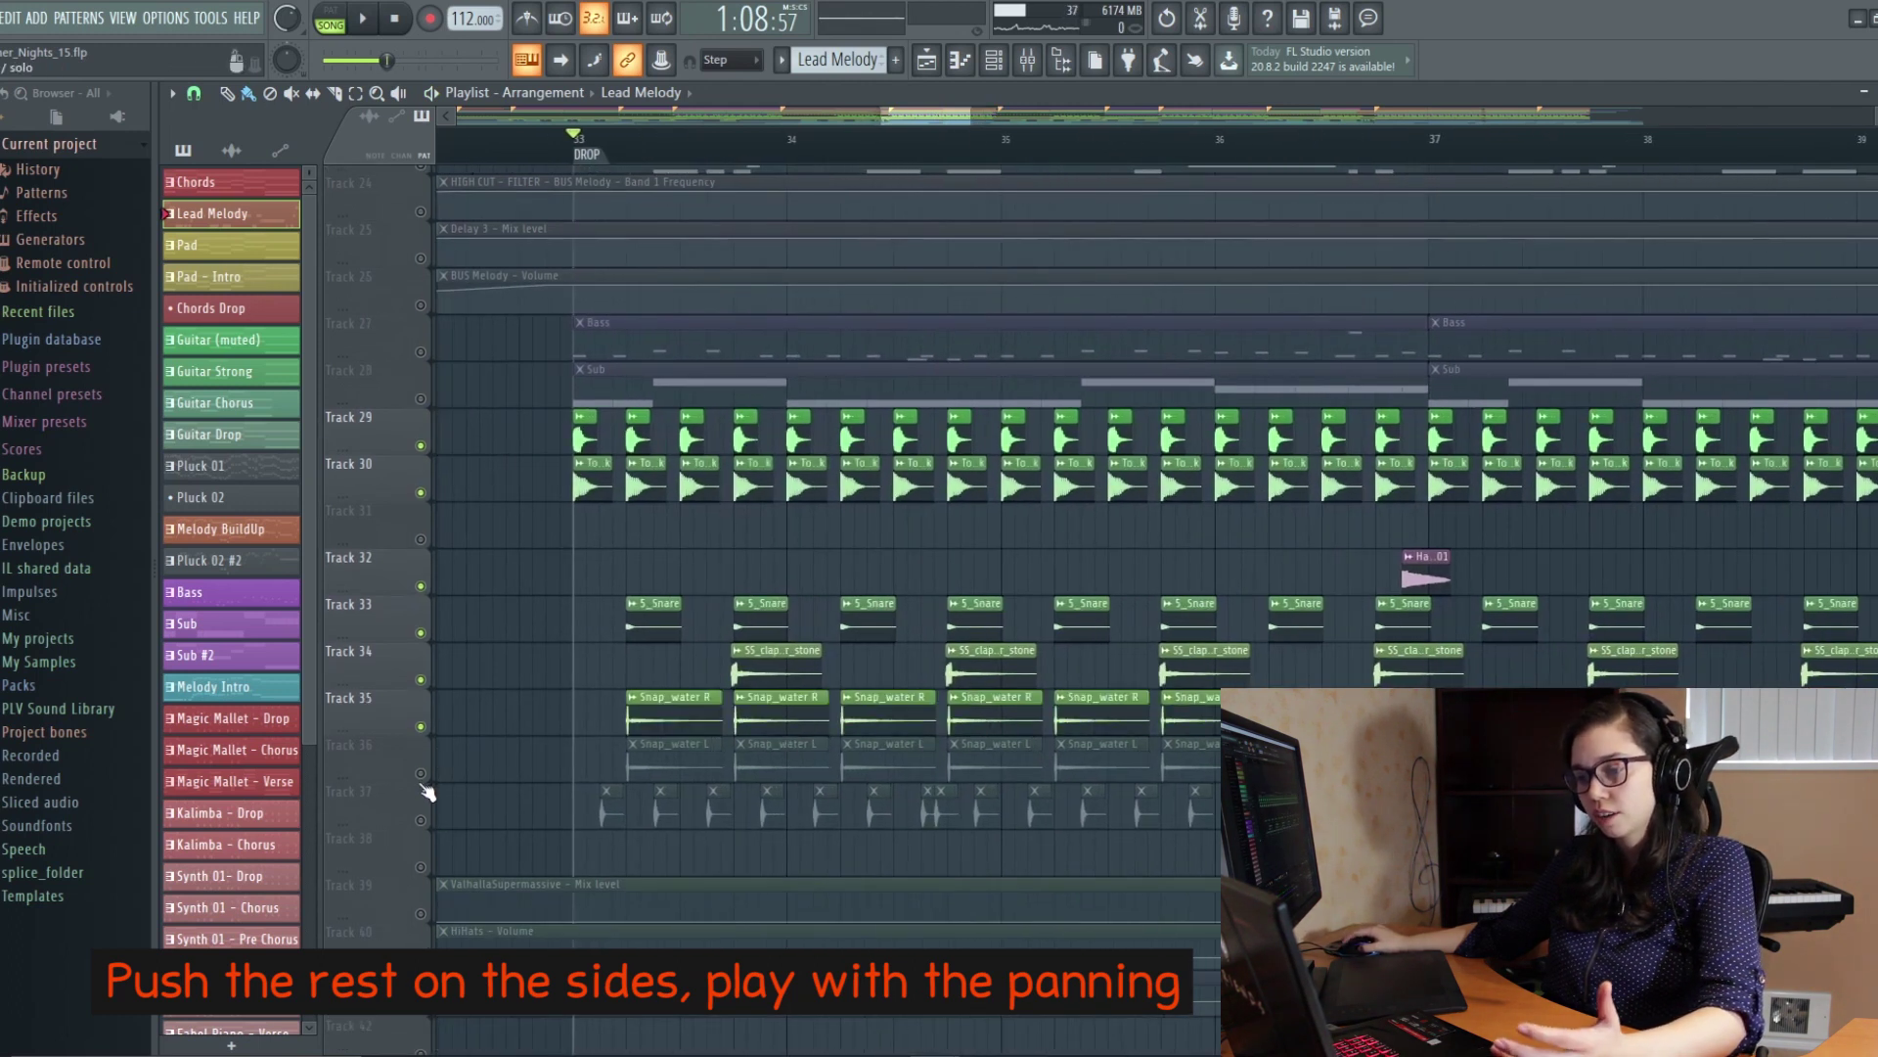
pyautogui.click(421, 773)
pyautogui.press('space')
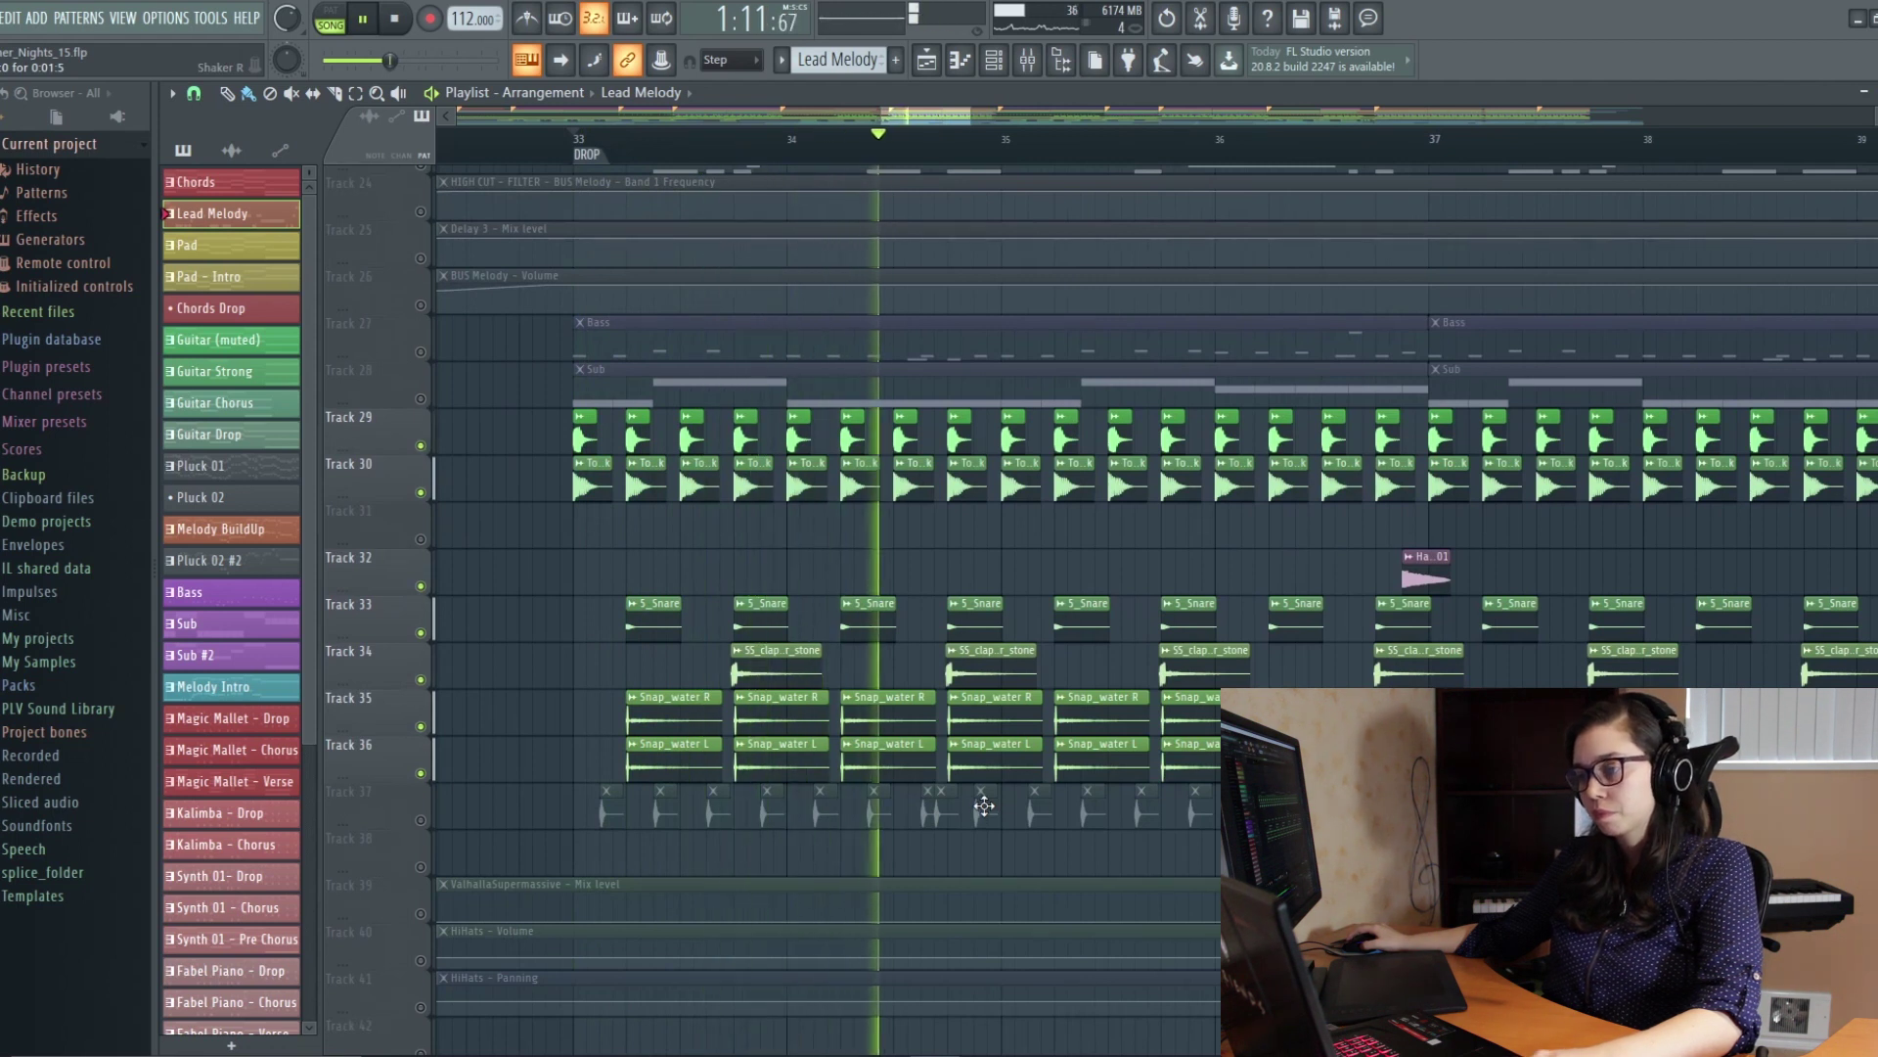
pyautogui.press('space')
# Step: Unmute the alternating left and right shakers on Track 37 and play them with the other drums
pyautogui.scroll(2, 467, 845)
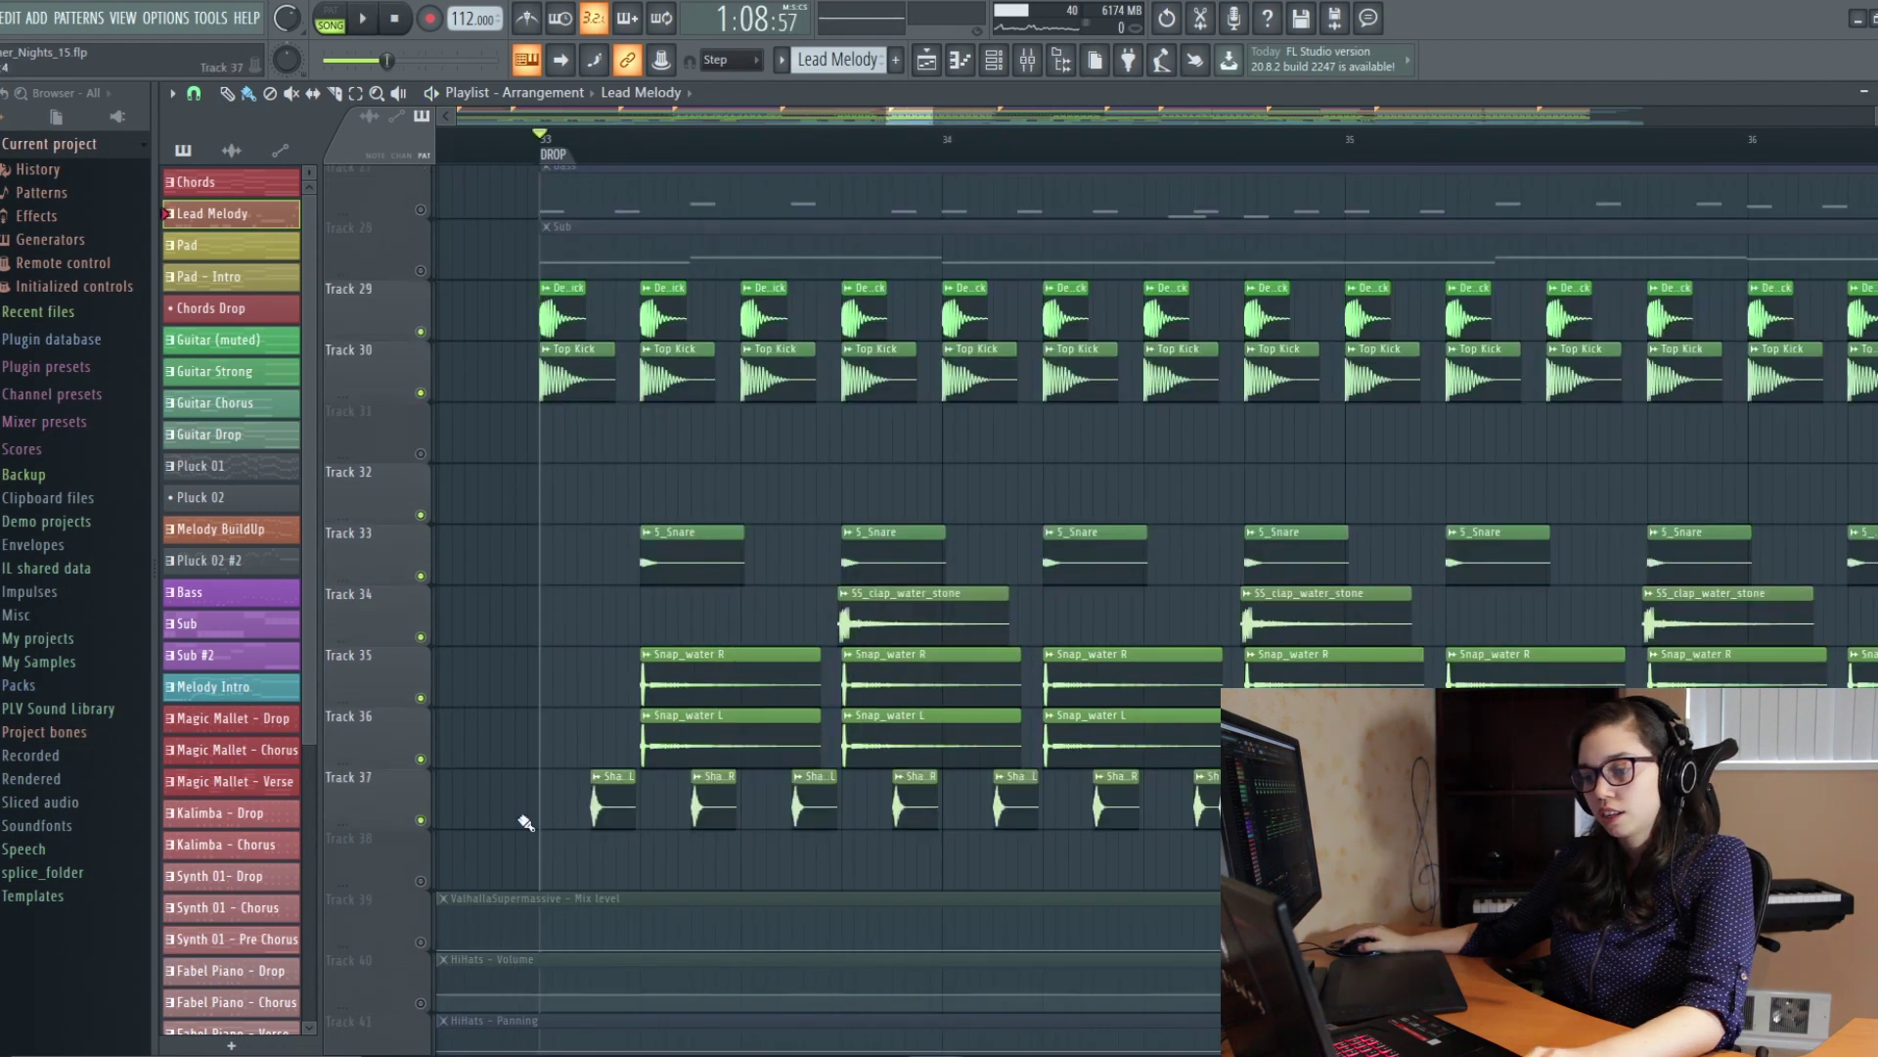
pyautogui.scroll(-2, 468, 845)
pyautogui.press('space')
pyautogui.scroll(-3, 1100, 793)
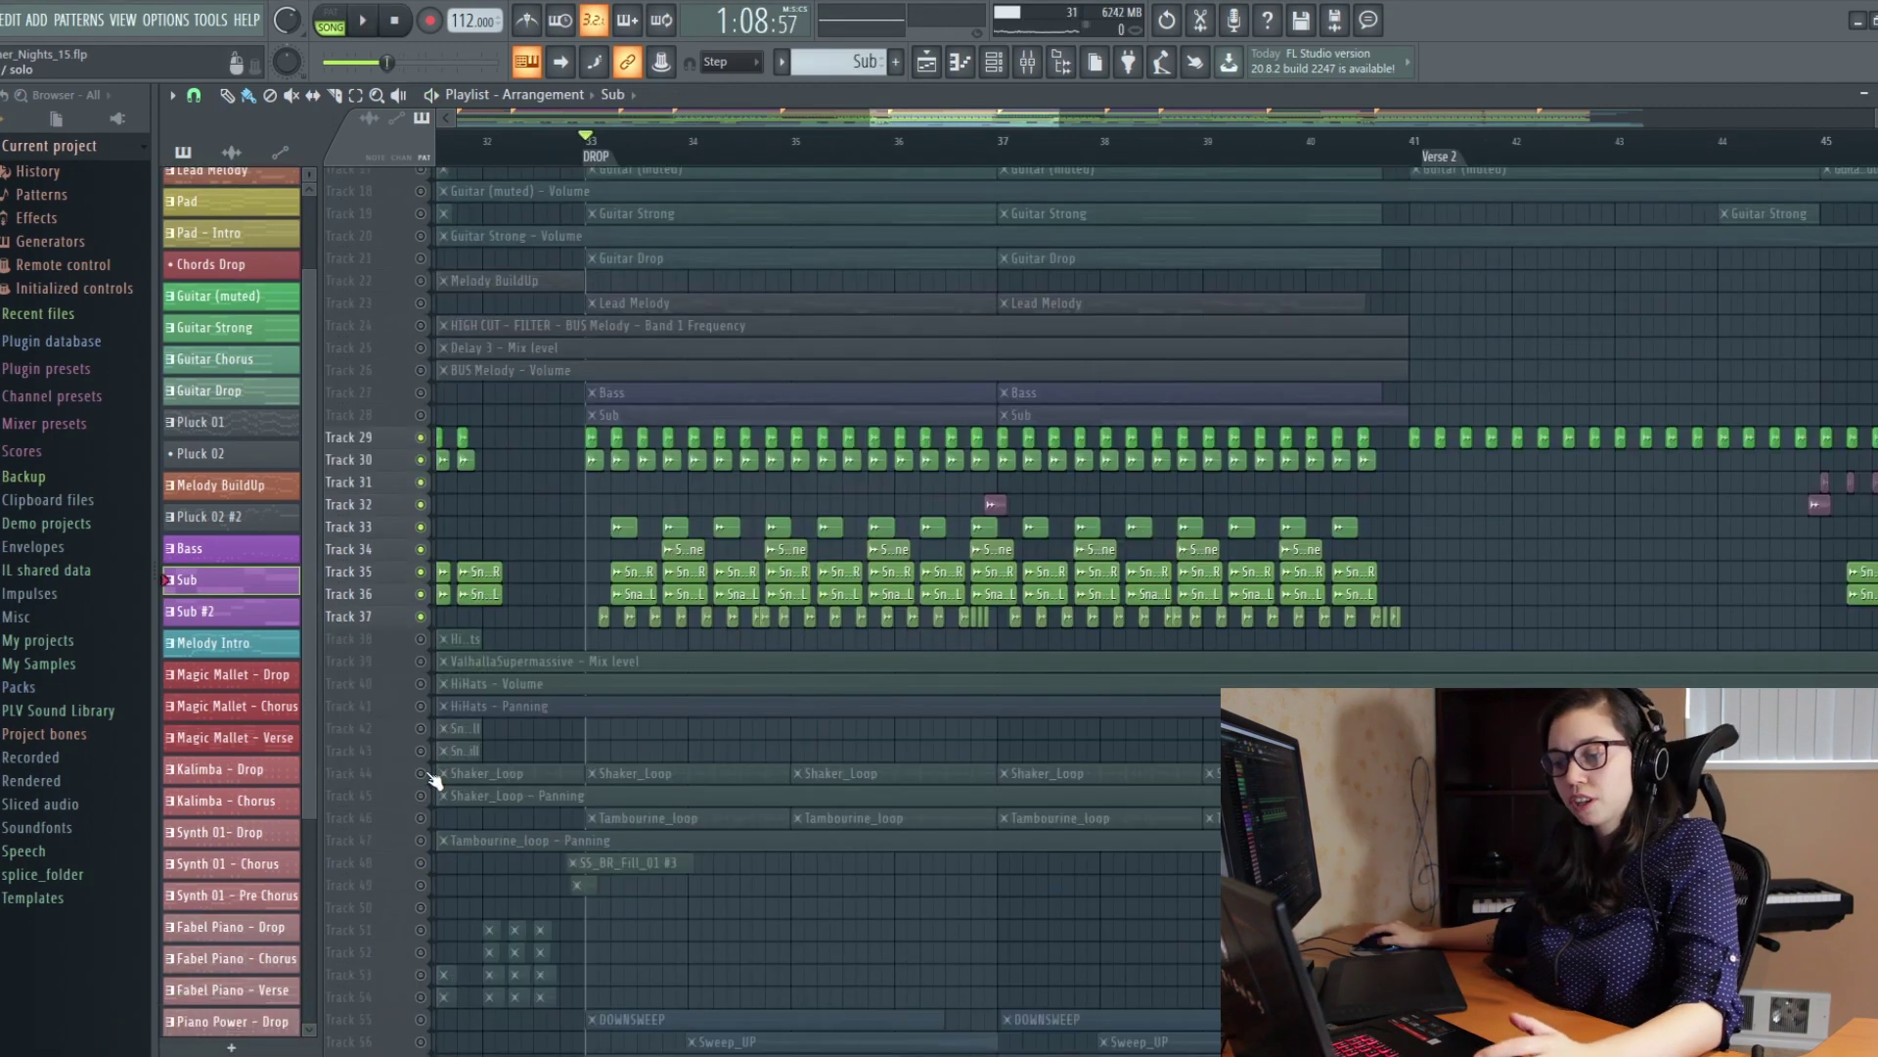
# Step: Unmute the Shaker_Loop and Tambourine_loop with their panning automation on Tracks 44 to 47, and audition them from the DROP marker
pyautogui.moveTo(423, 772); pyautogui.dragTo(432, 845)
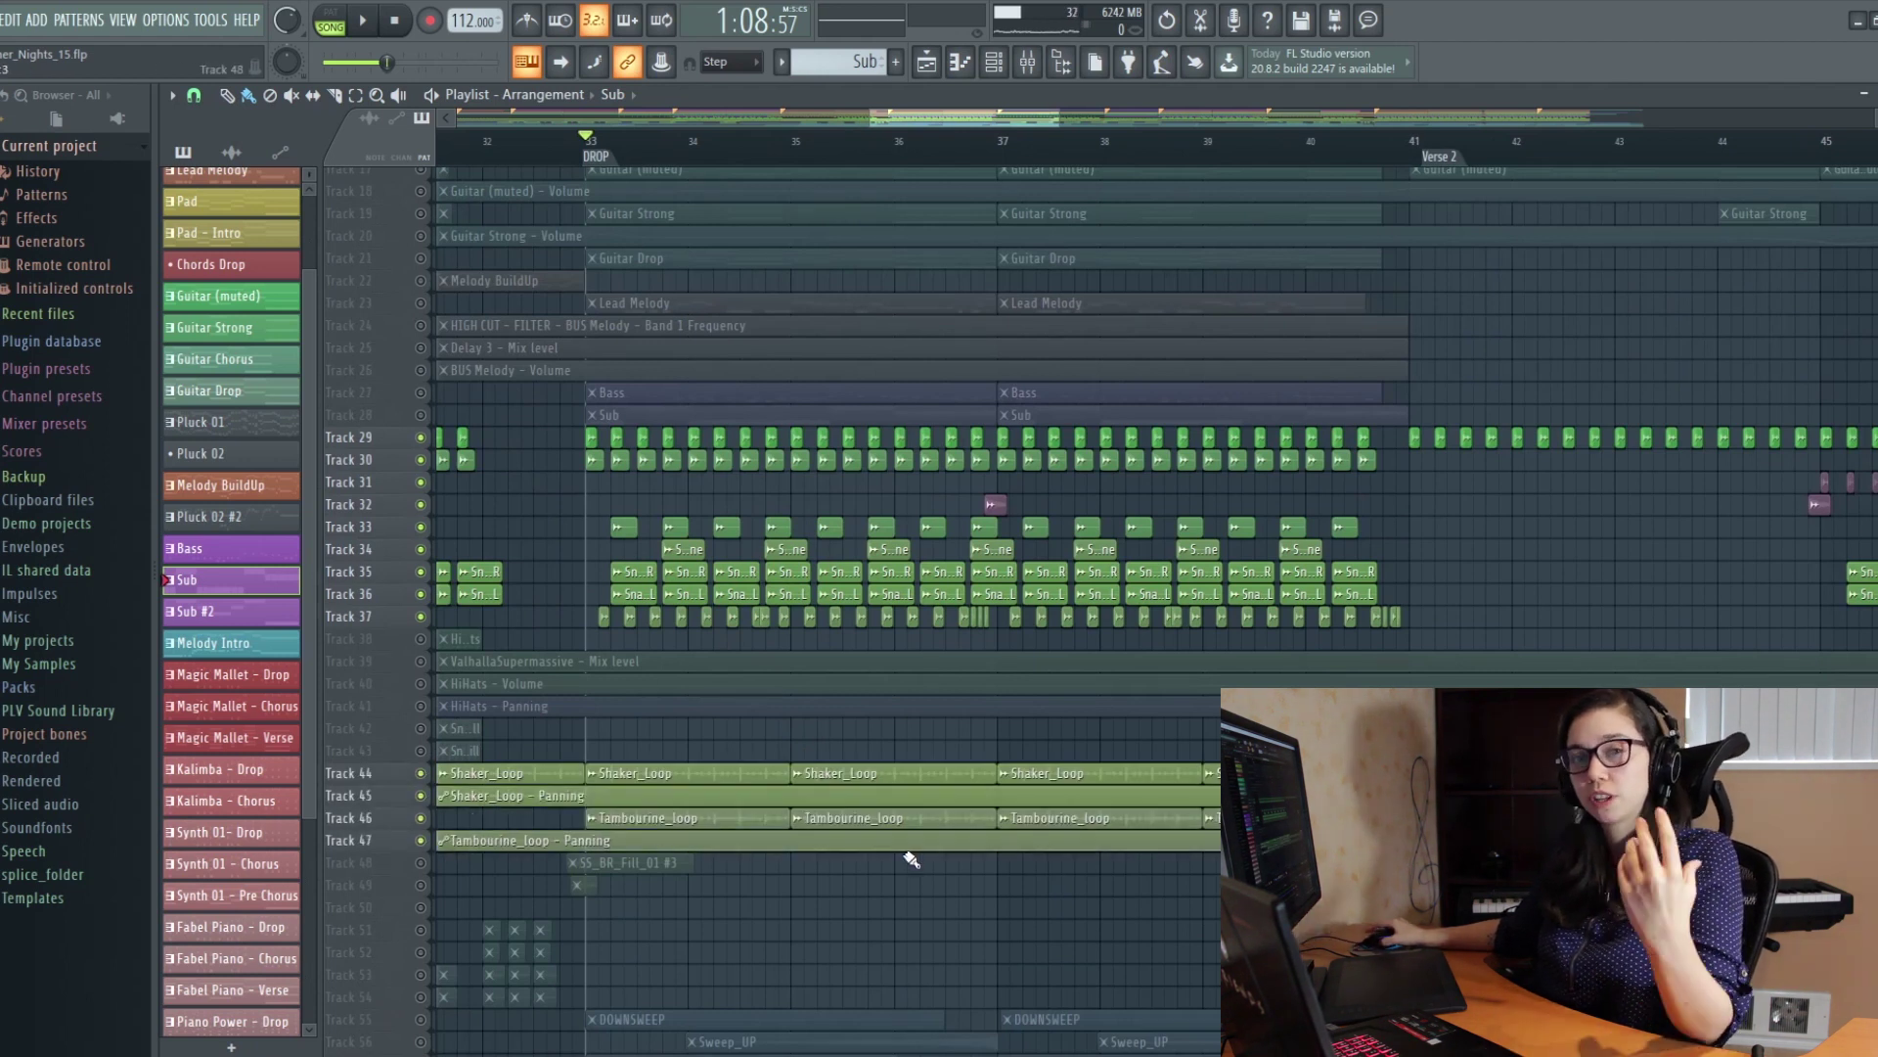
pyautogui.press('space')
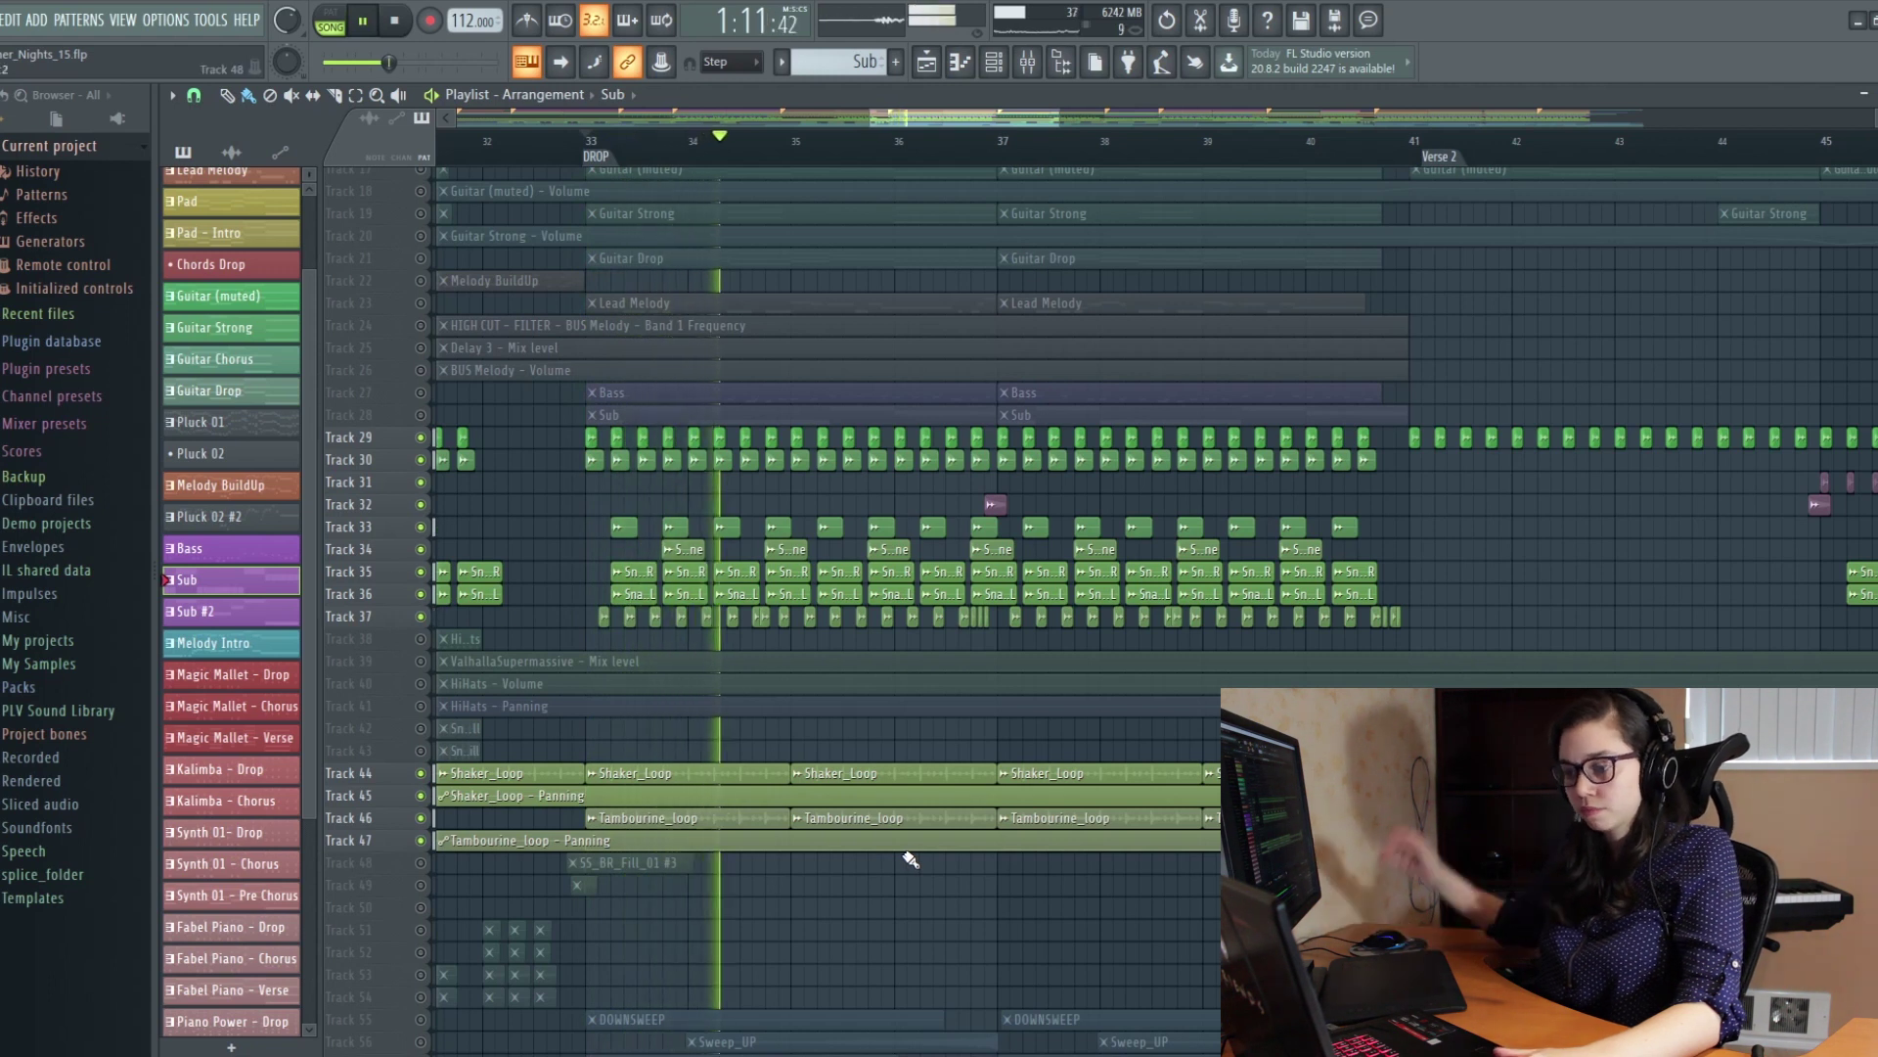
pyautogui.press('space')
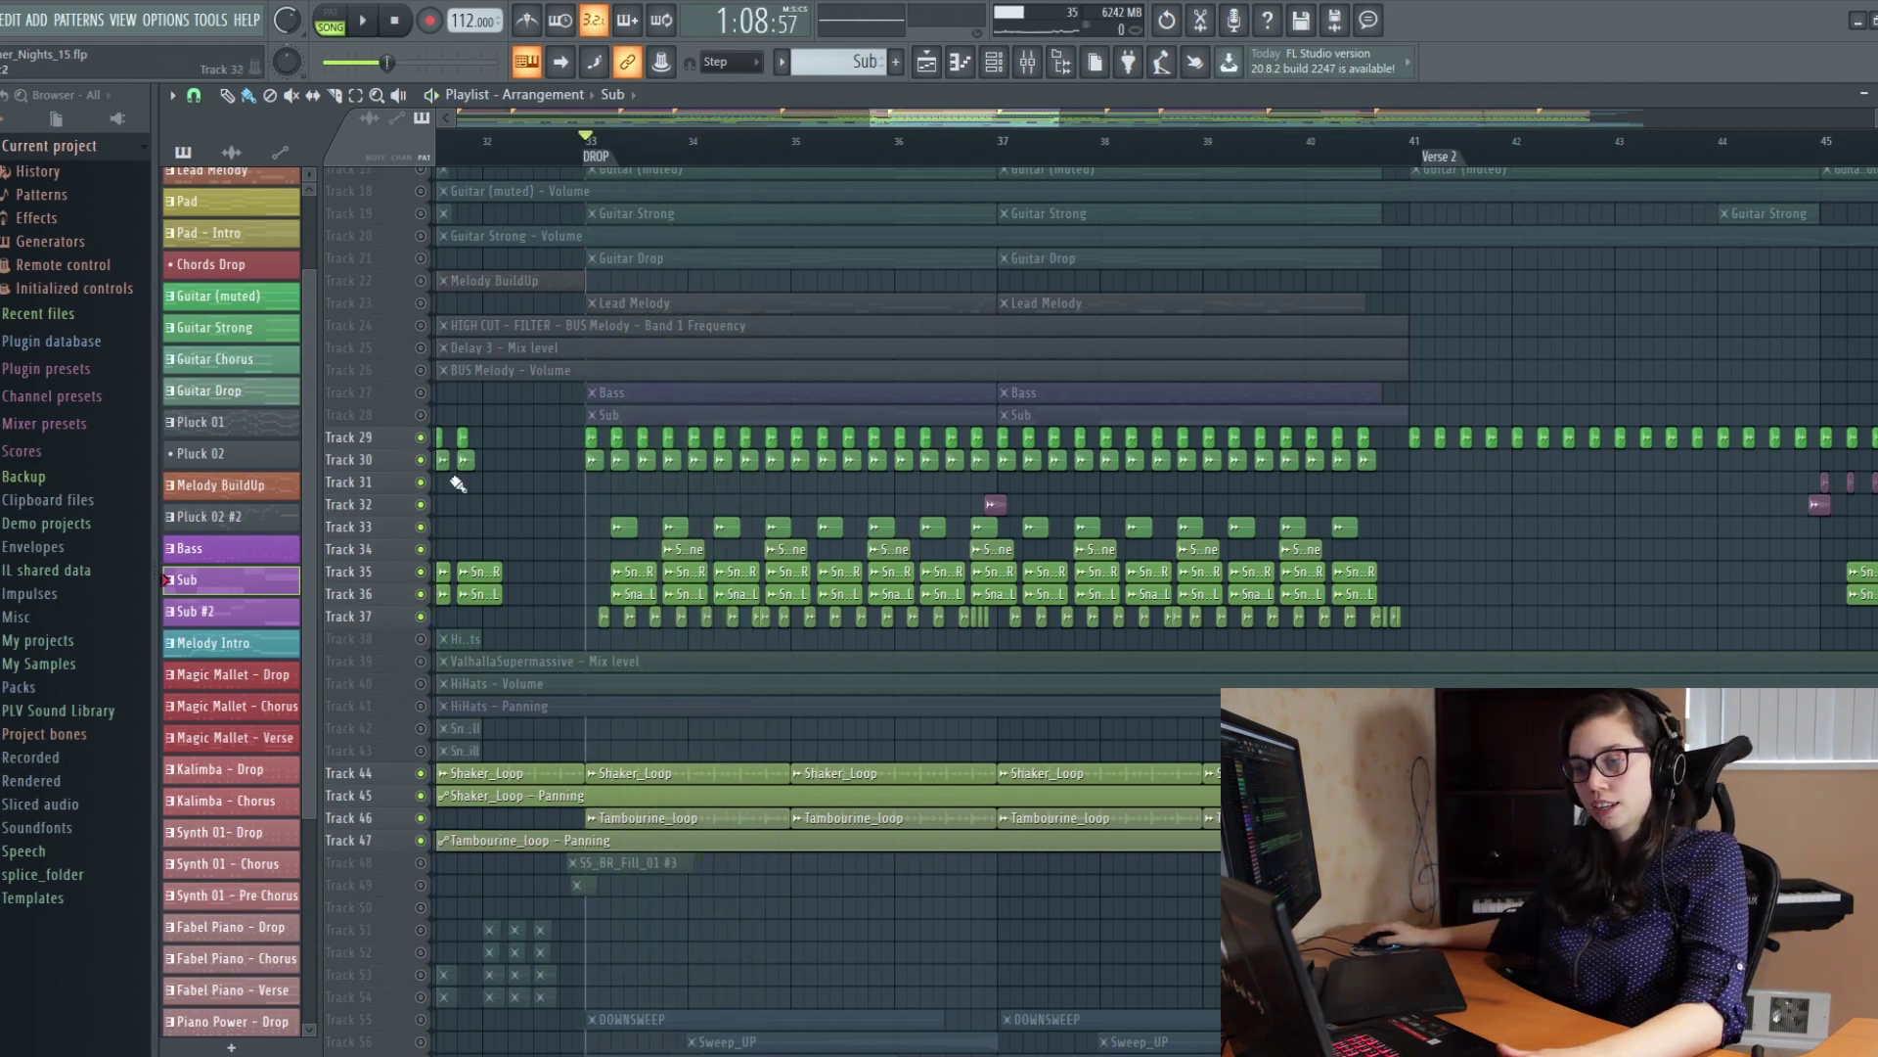
# Step: Unmute the Bass on Track 27, and compare the Bass and Sub patterns in the Channel rack, playing the Sub
pyautogui.click(422, 394)
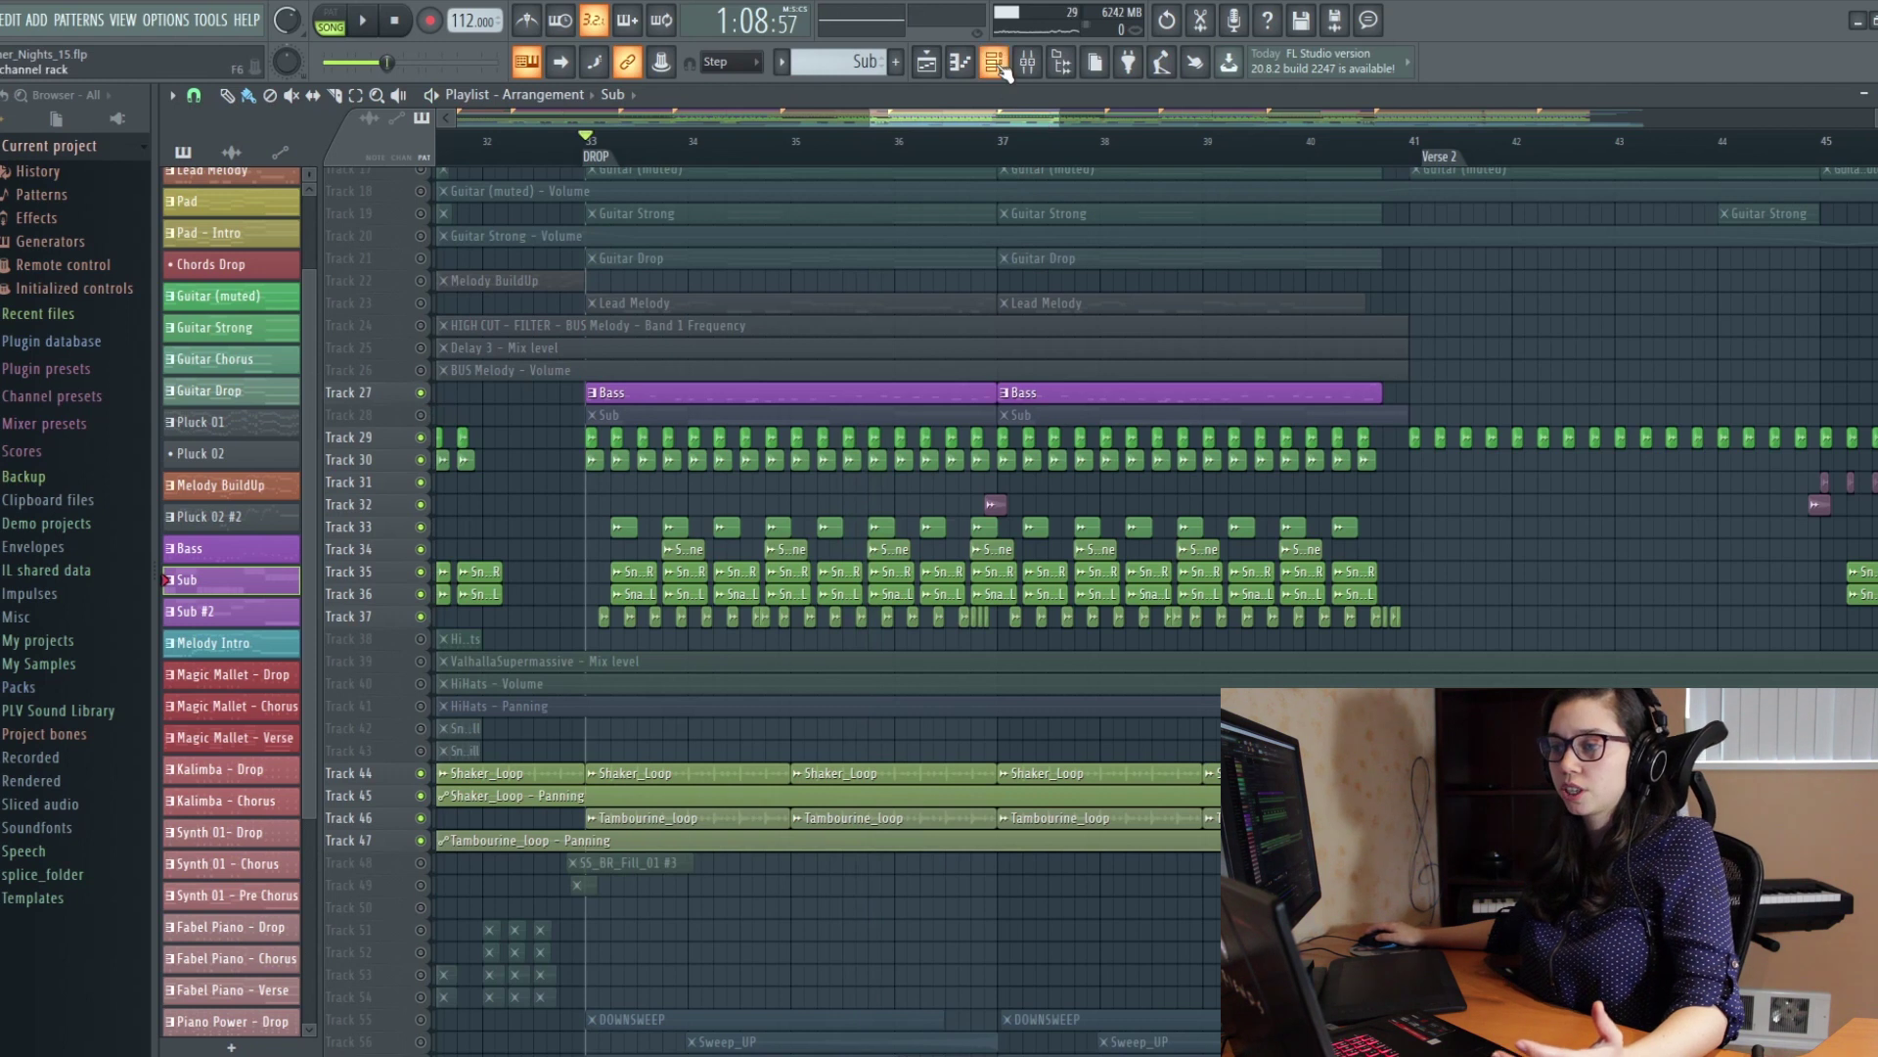
pyautogui.click(1001, 69)
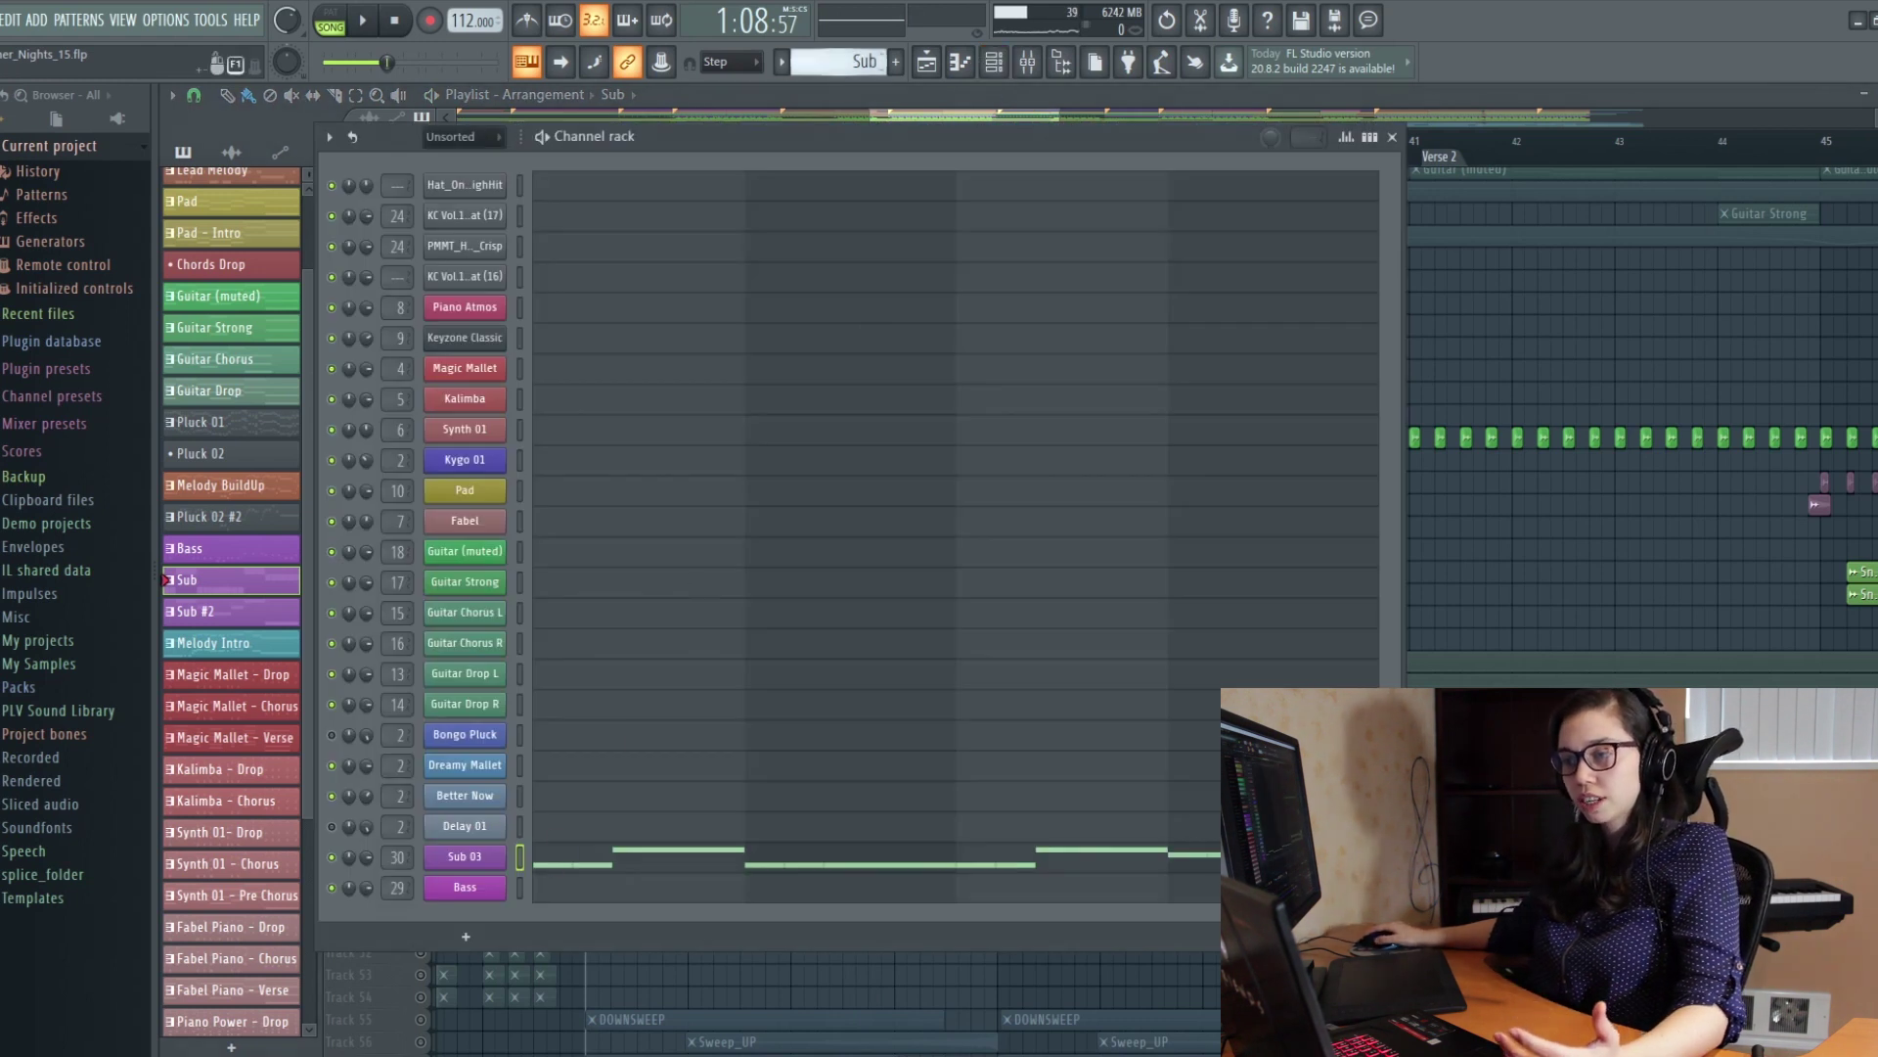
pyautogui.scroll(1, 166, 579)
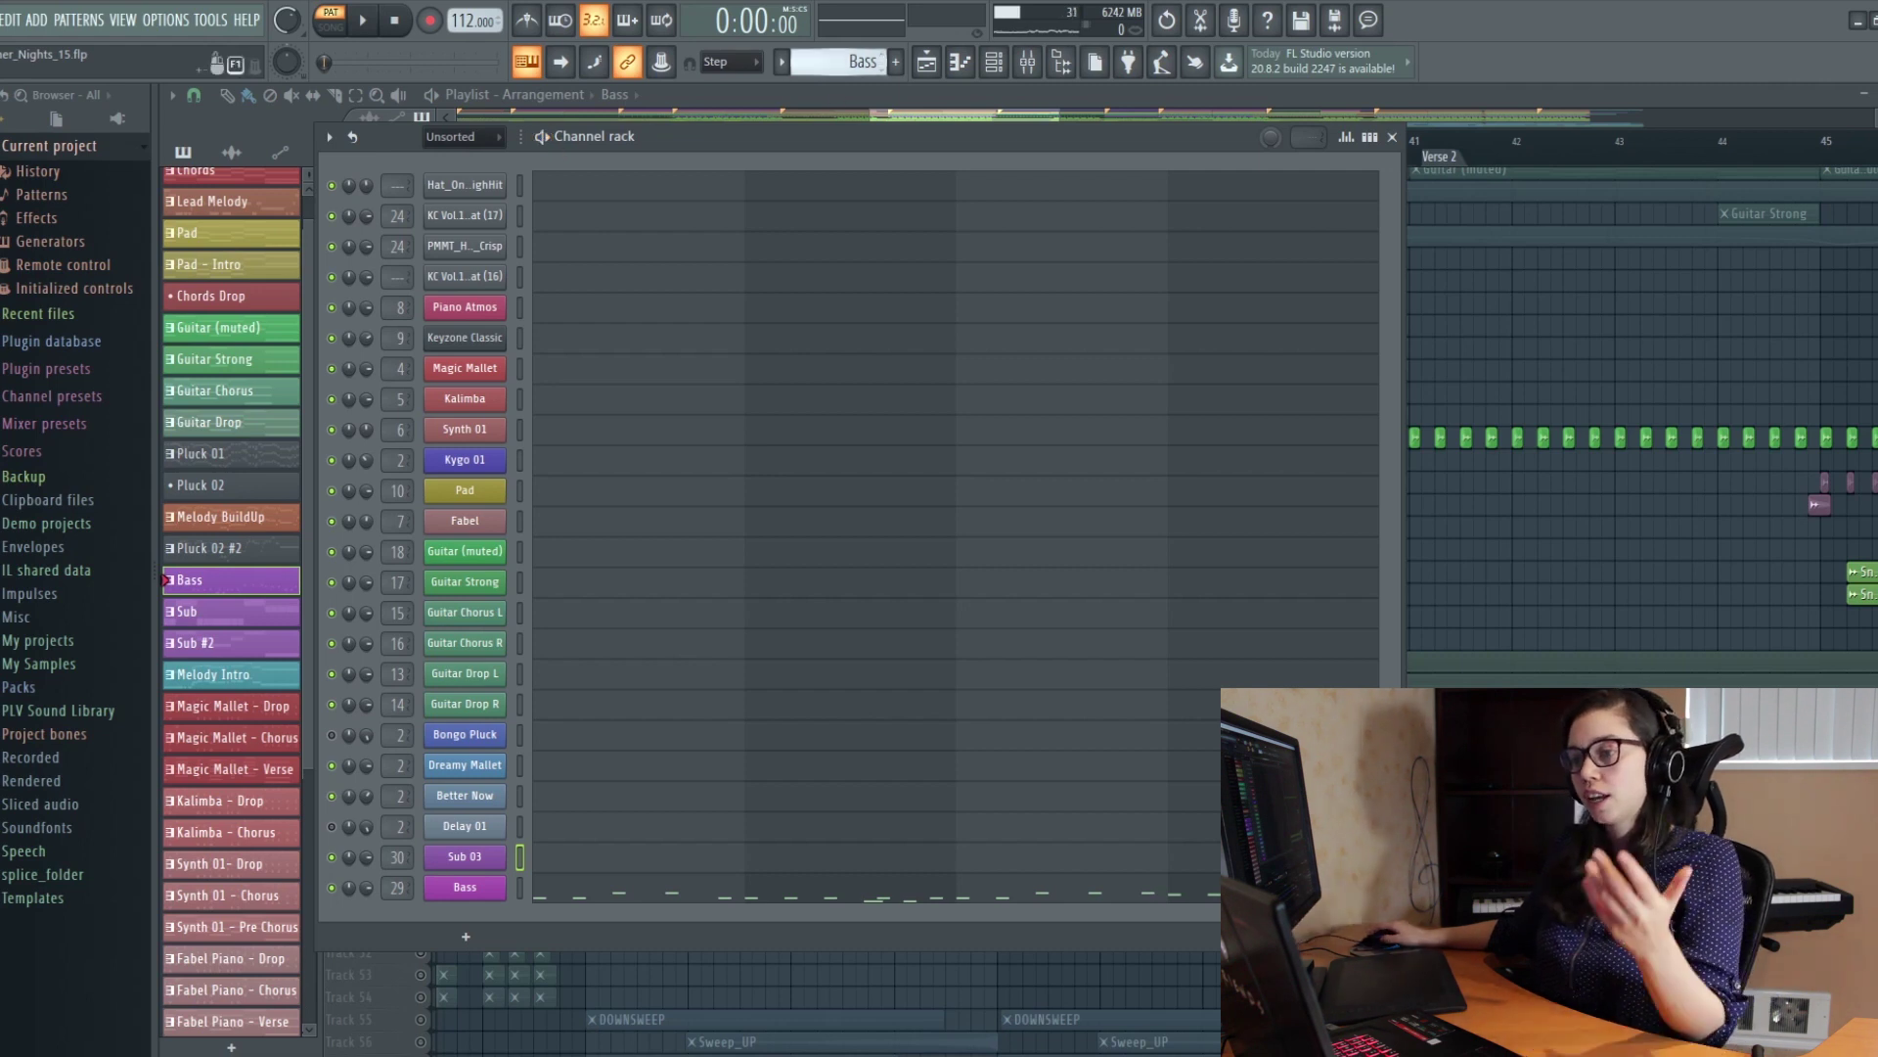
pyautogui.scroll(-1, 842, 64)
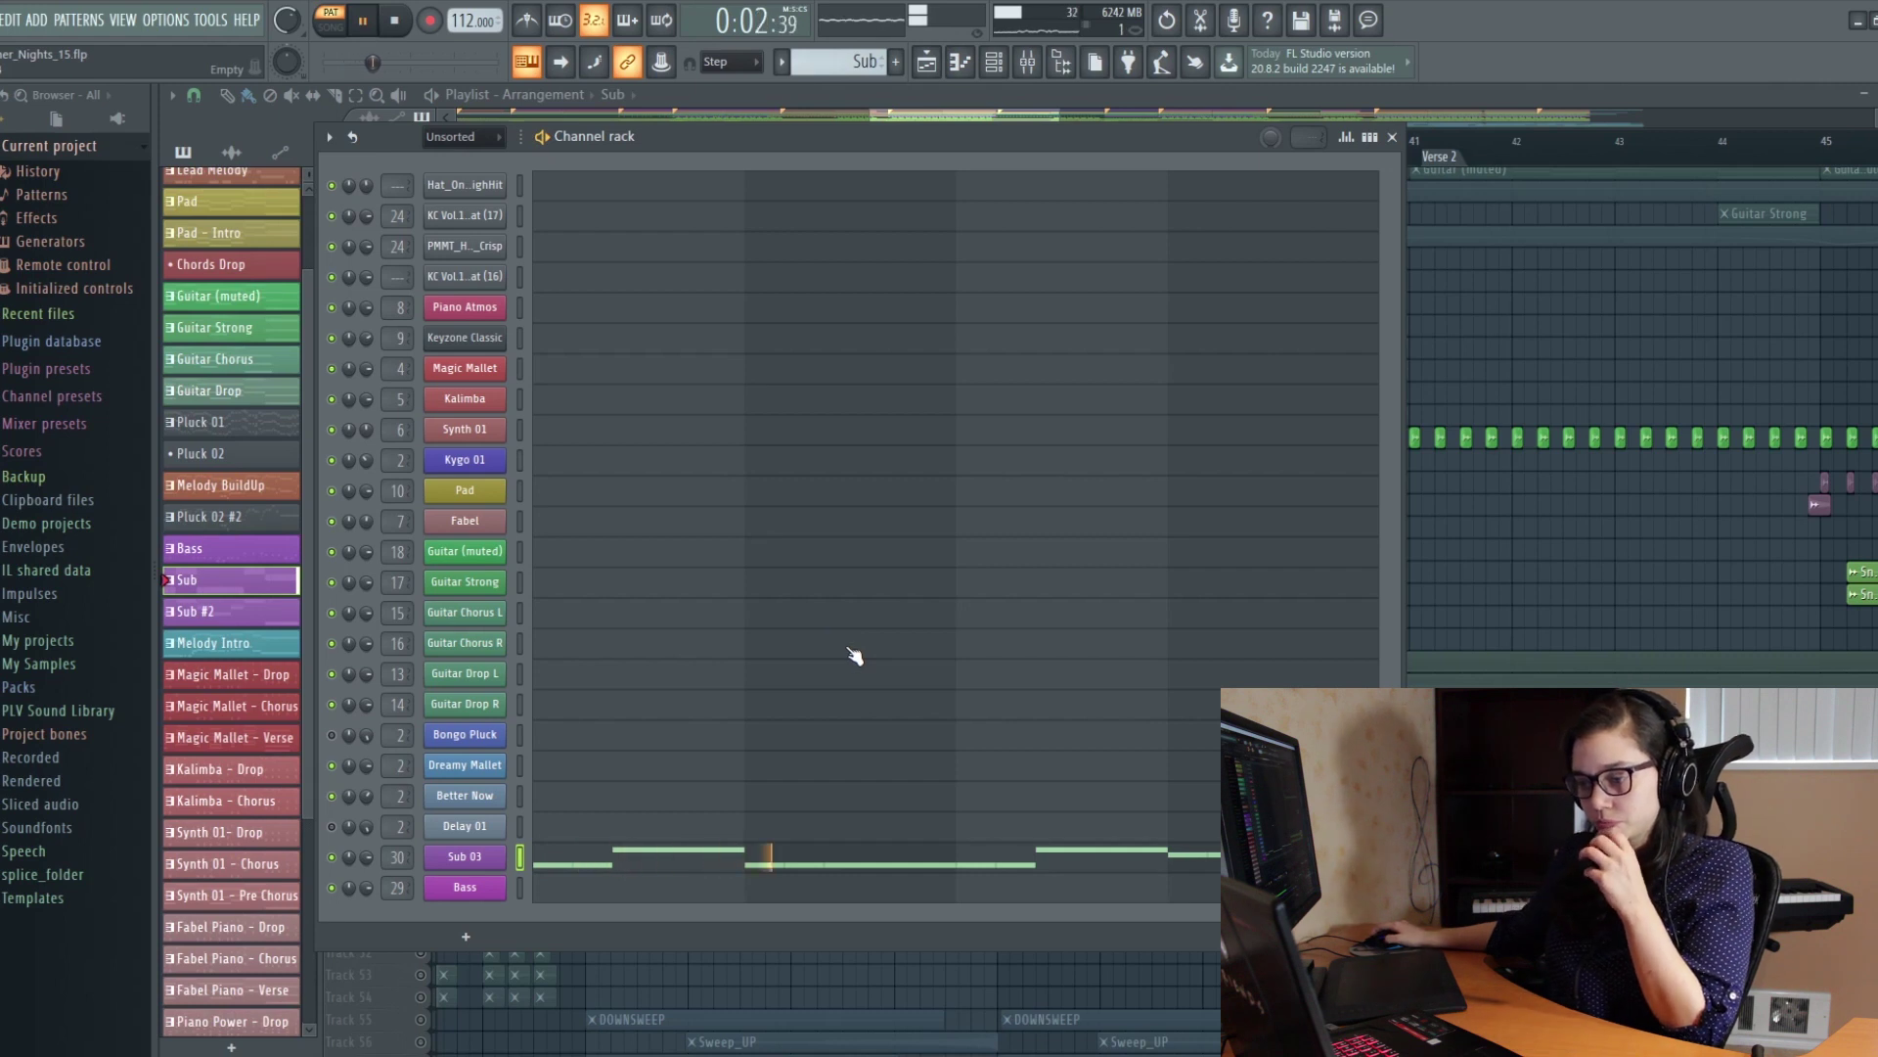
pyautogui.press('space')
pyautogui.click(1392, 137)
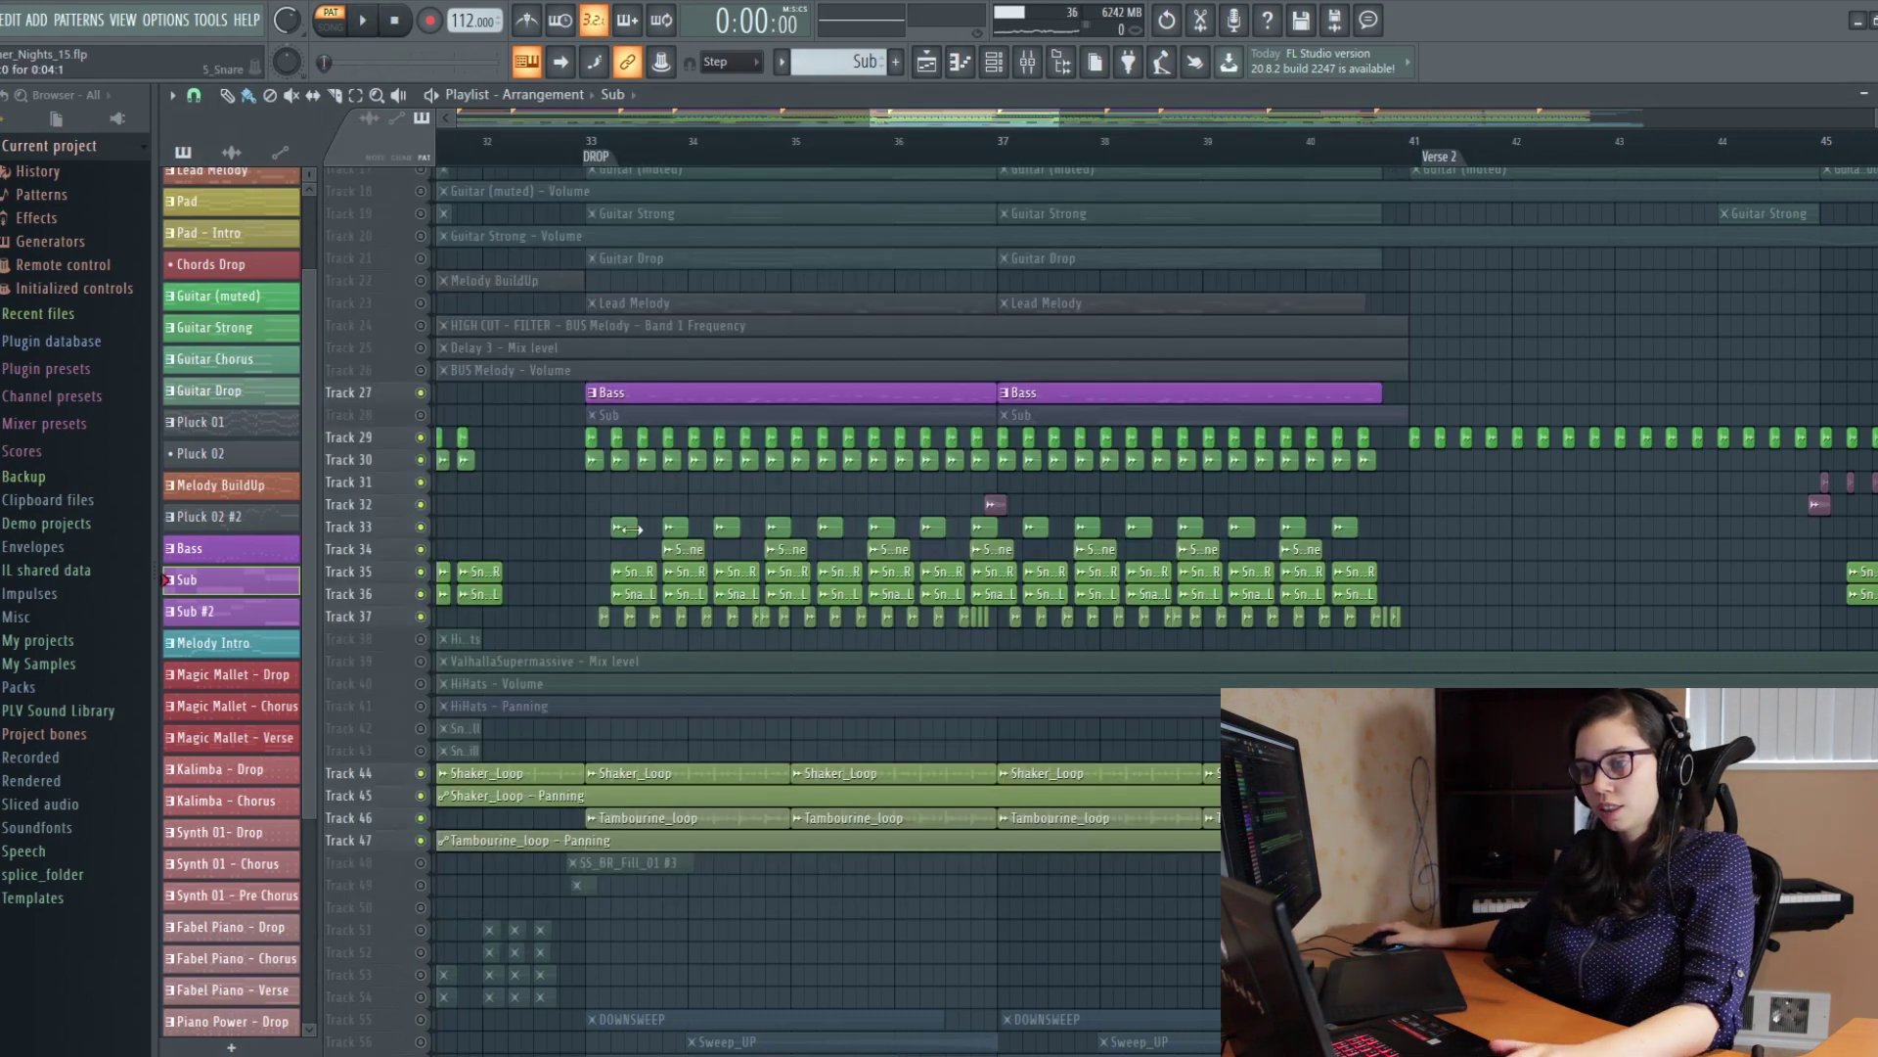
# Step: Unmute the Sub on Track 28 and play the bass, sub and drums in song mode from the DROP marker
pyautogui.click(421, 415)
pyautogui.scroll(-2, 734, 538)
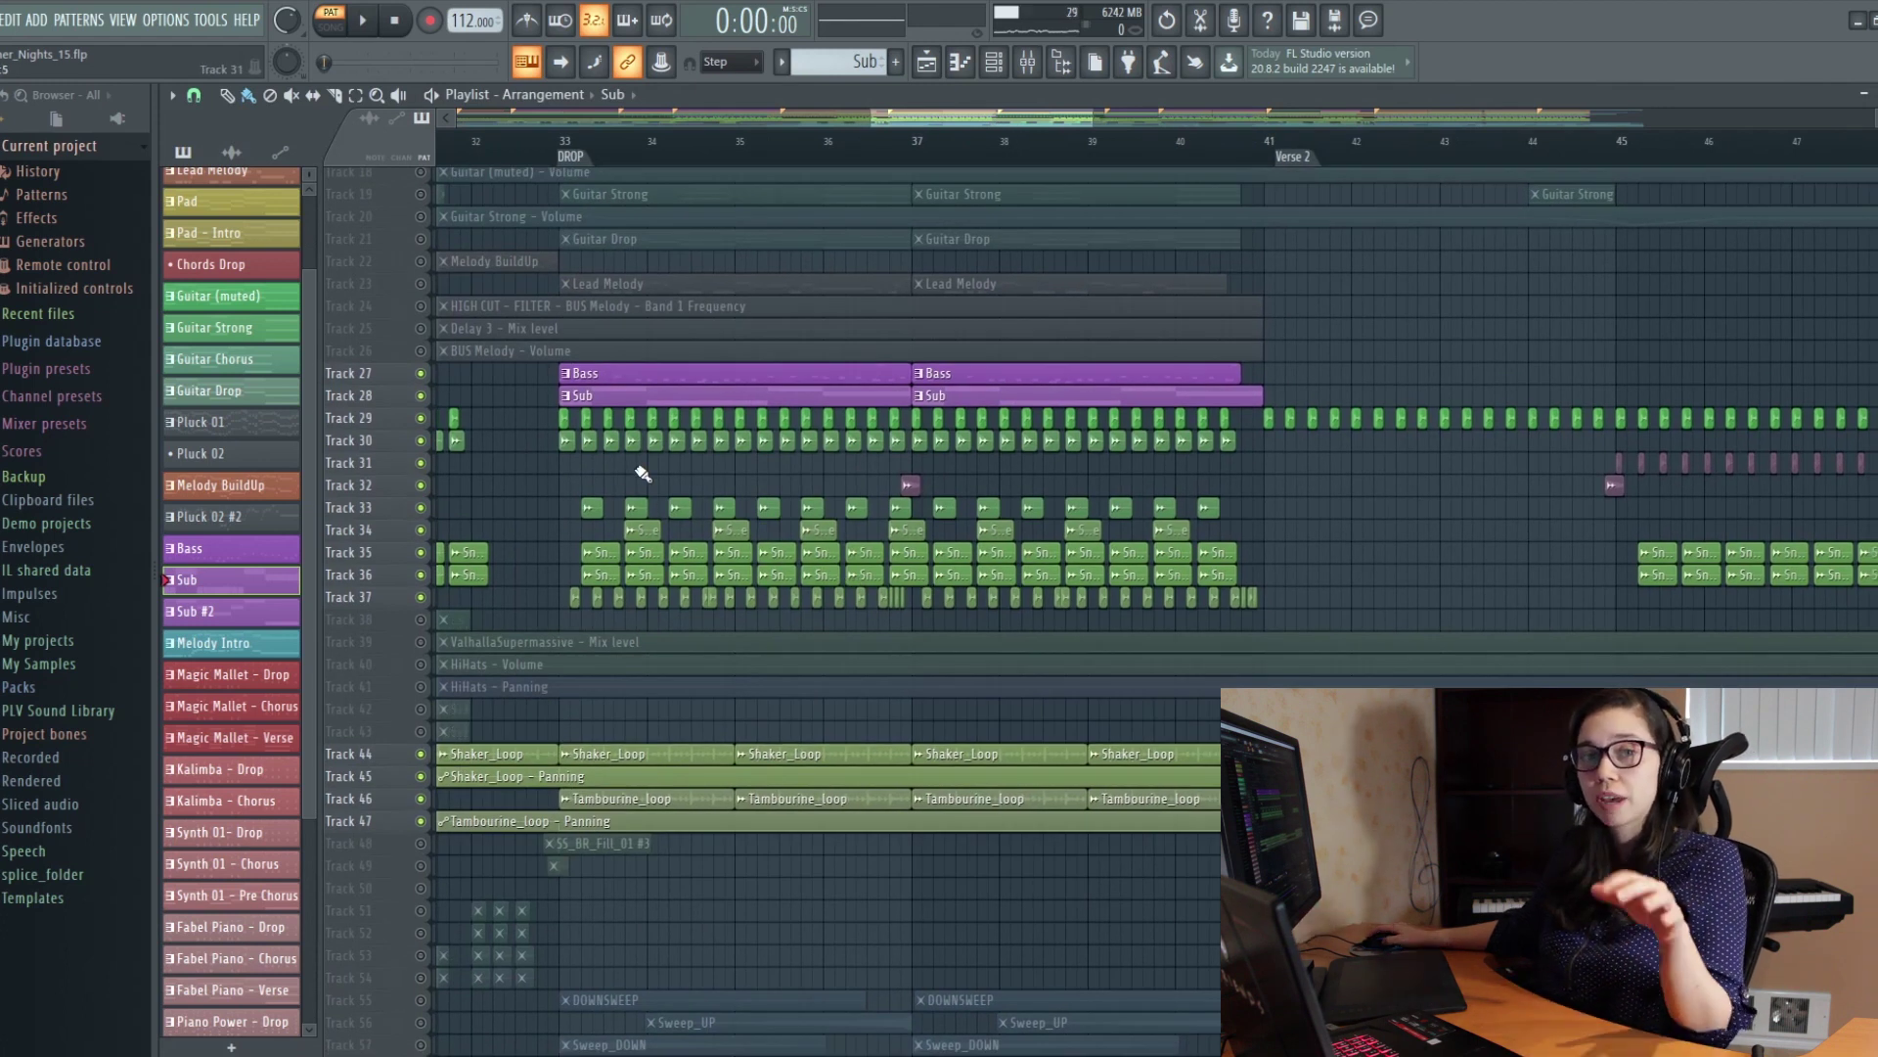
pyautogui.click(591, 155)
pyautogui.press('space')
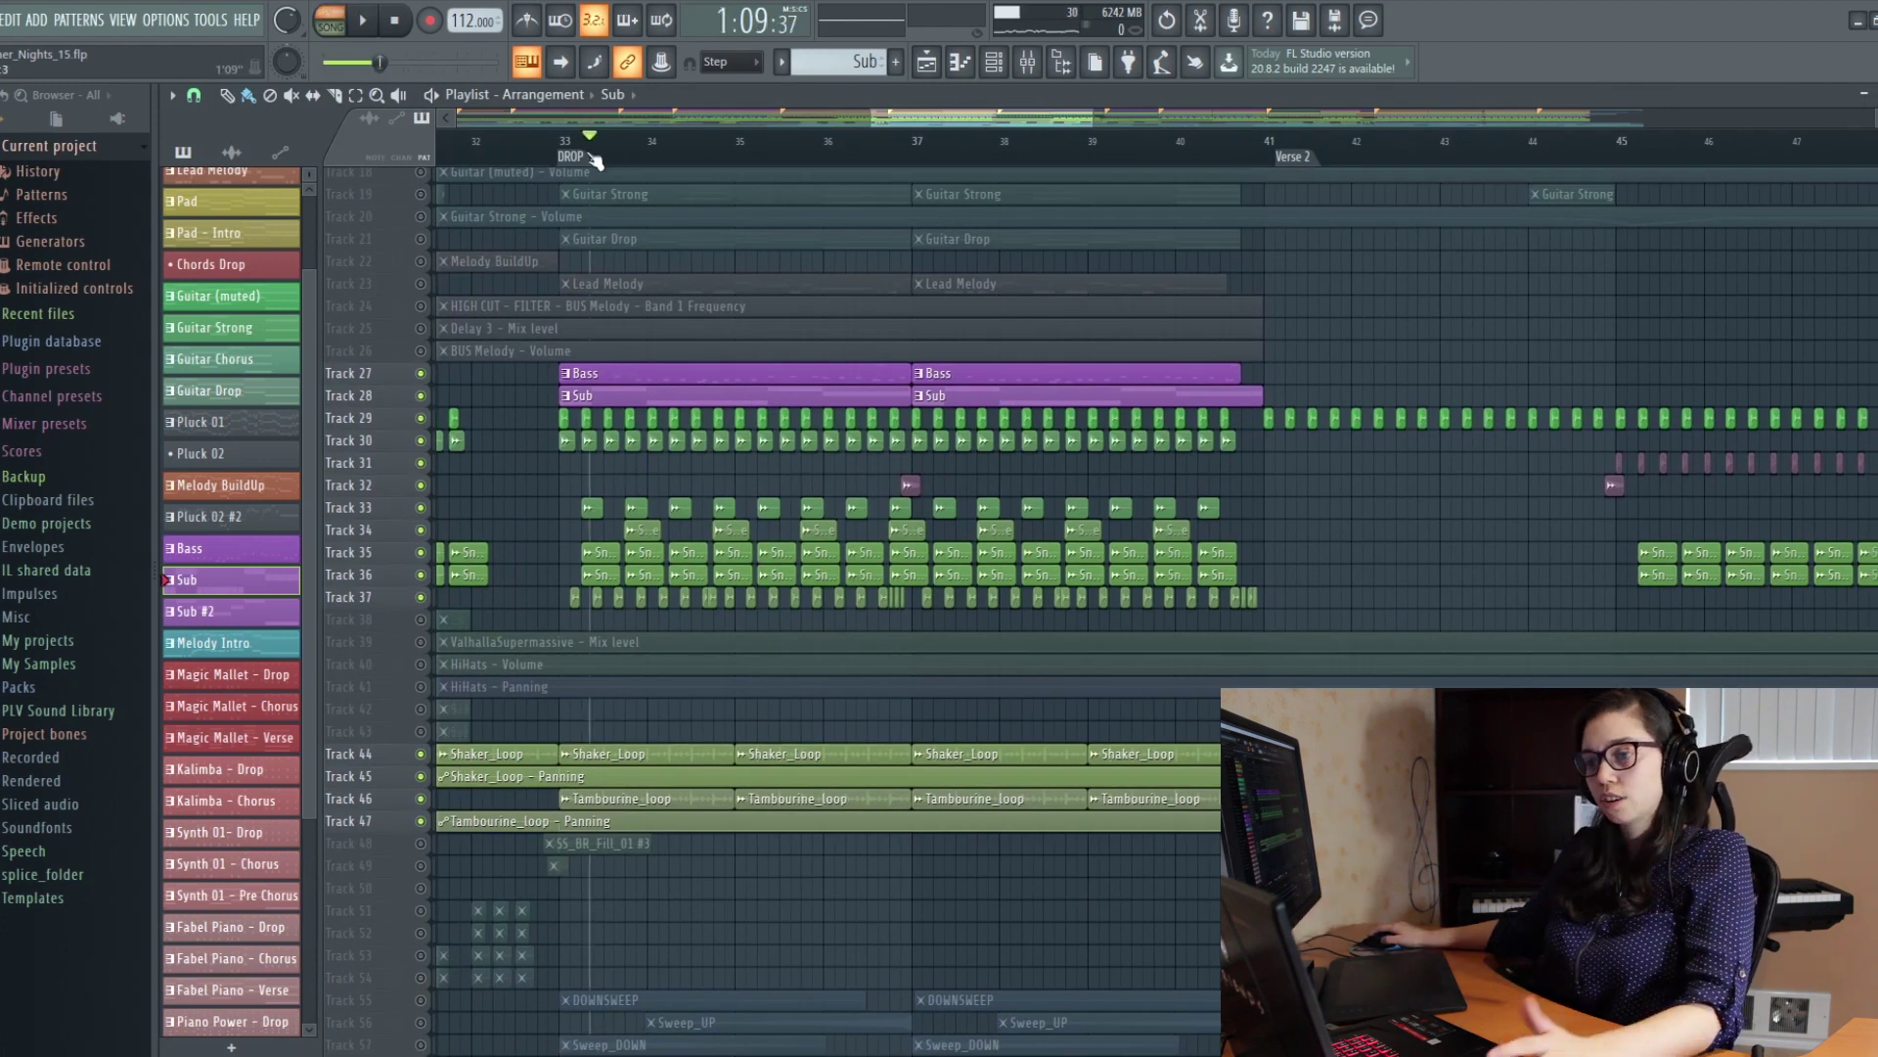
pyautogui.click(566, 160)
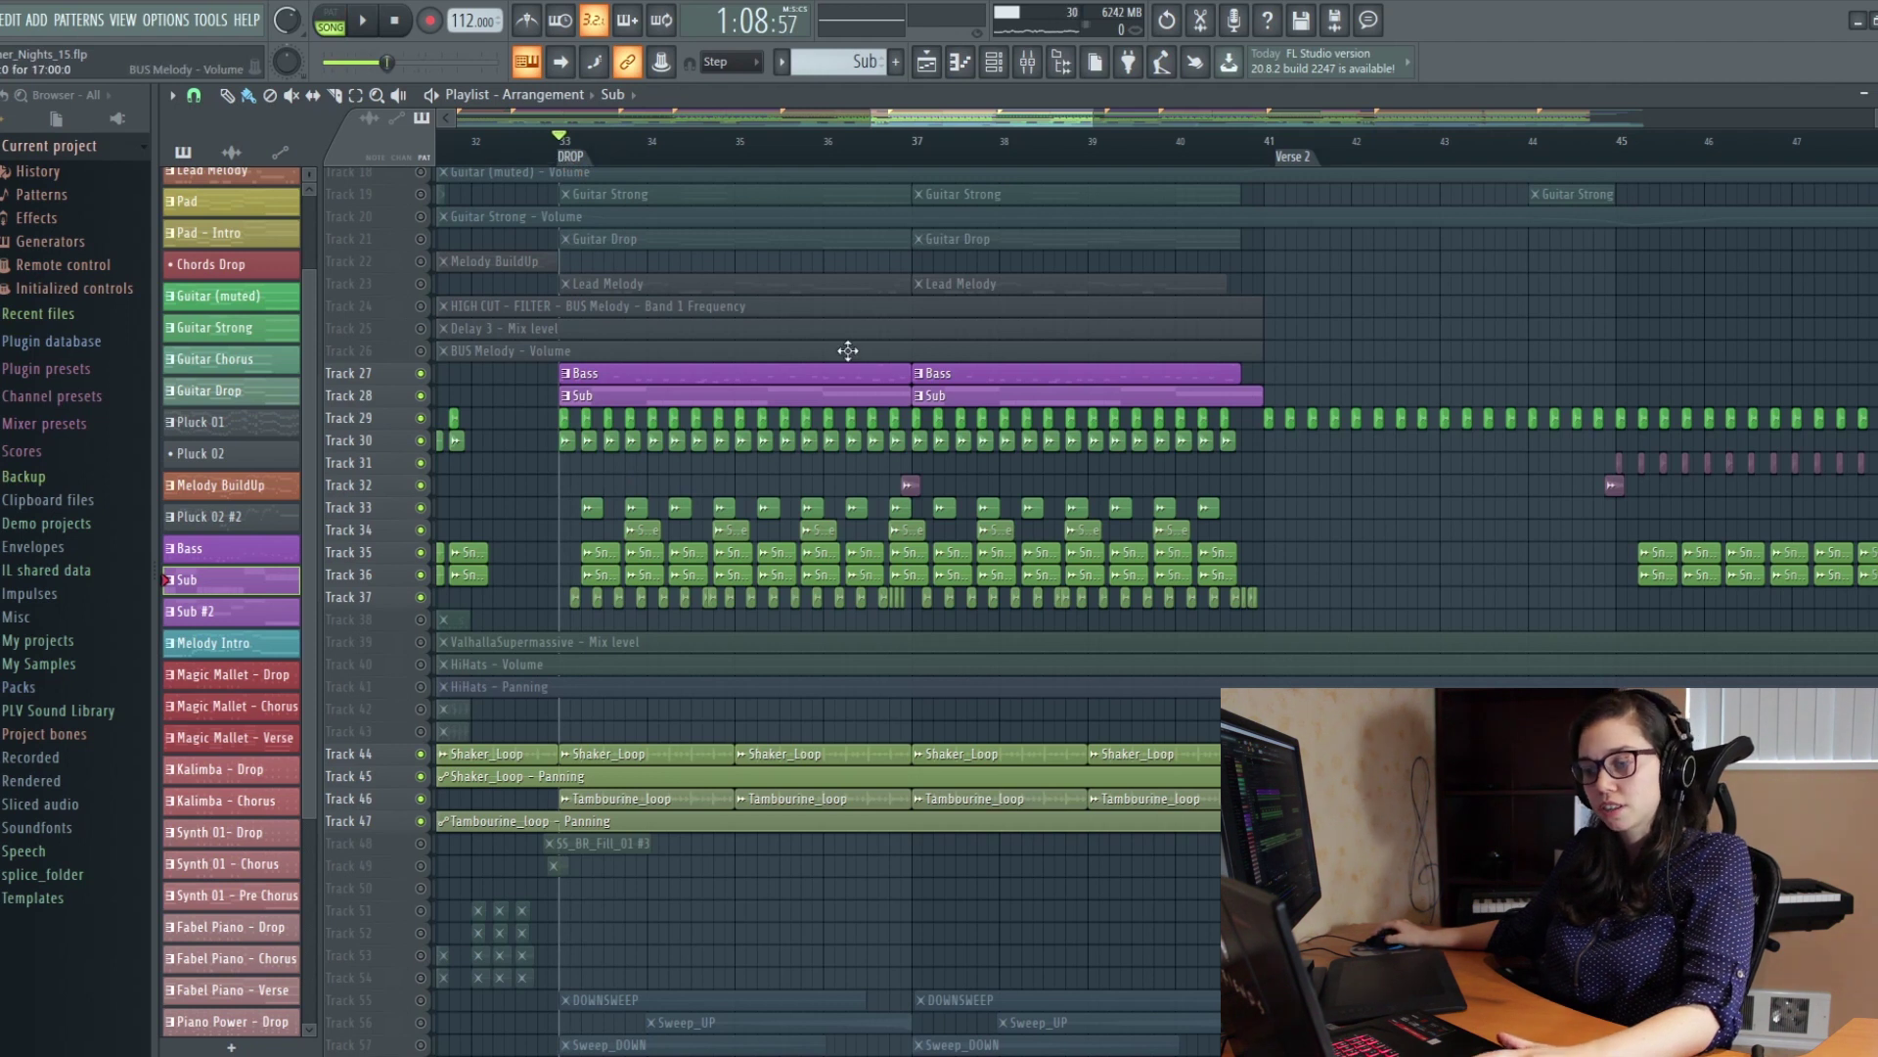
pyautogui.press('space')
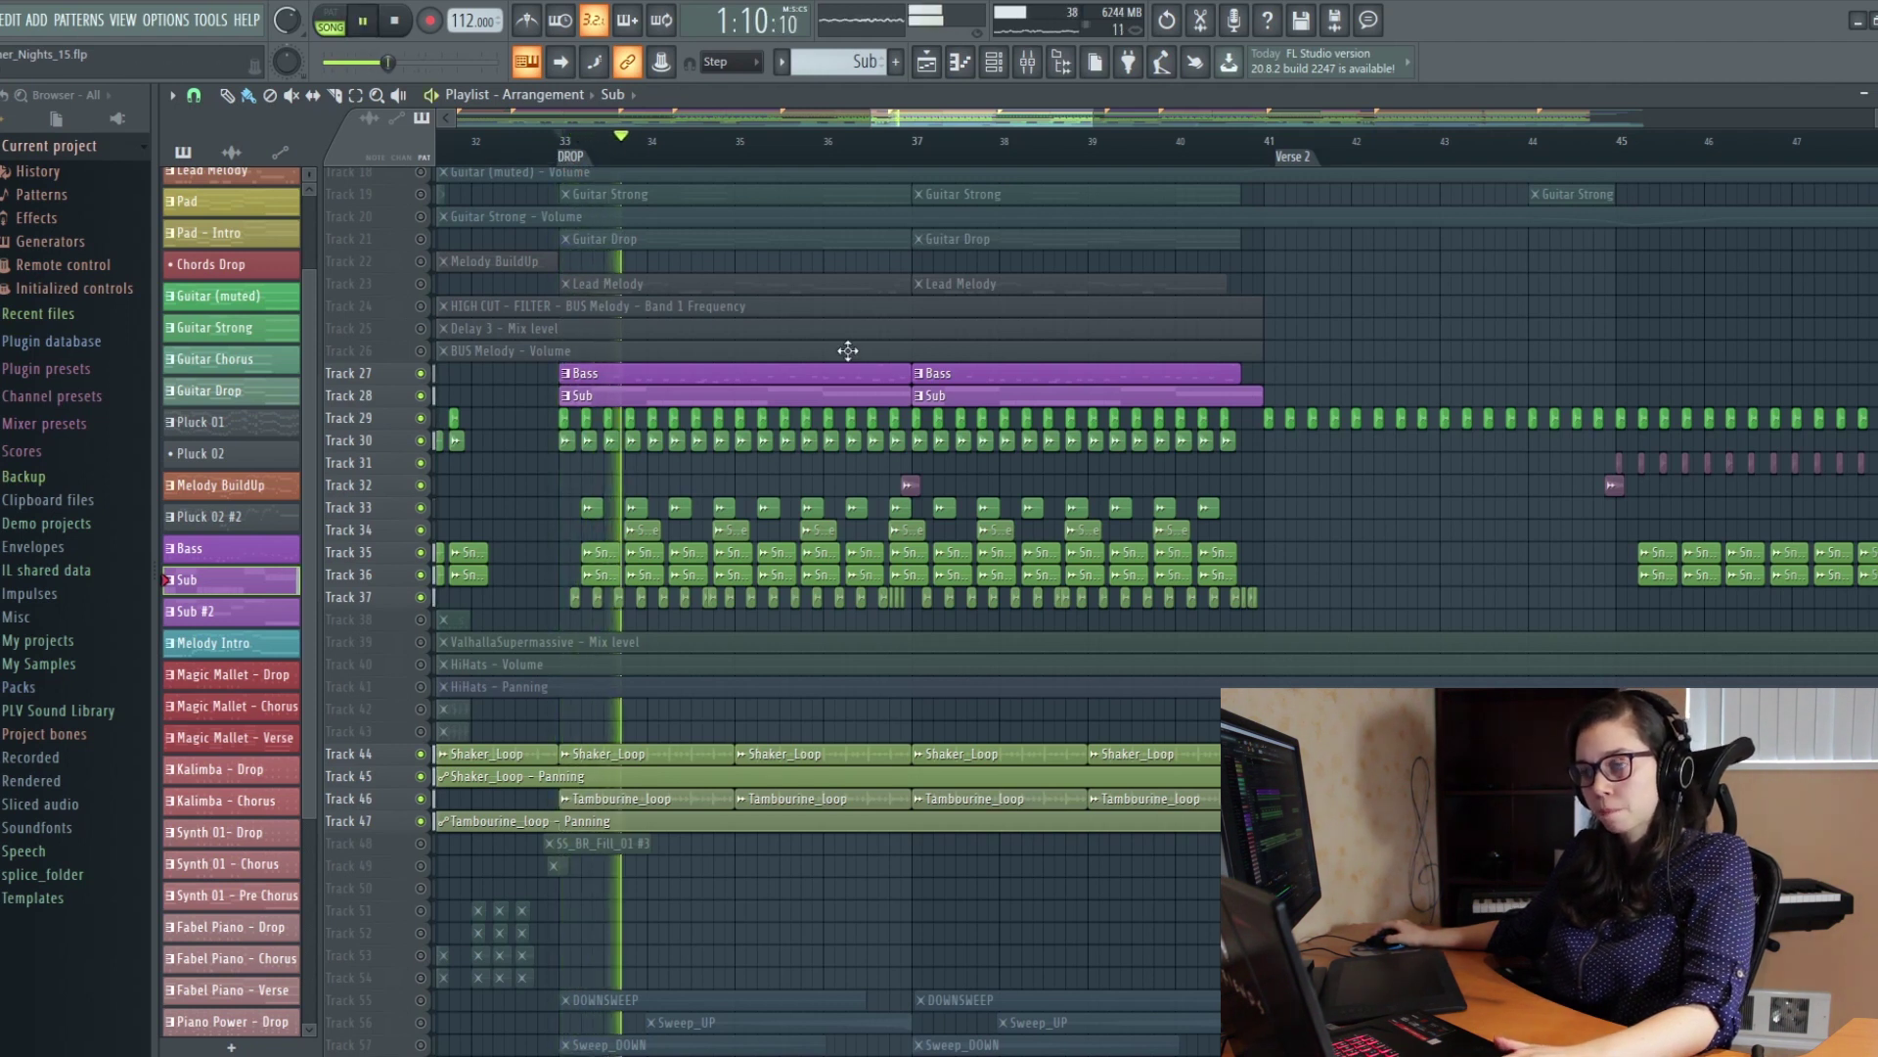
pyautogui.scroll(-2, 861, 366)
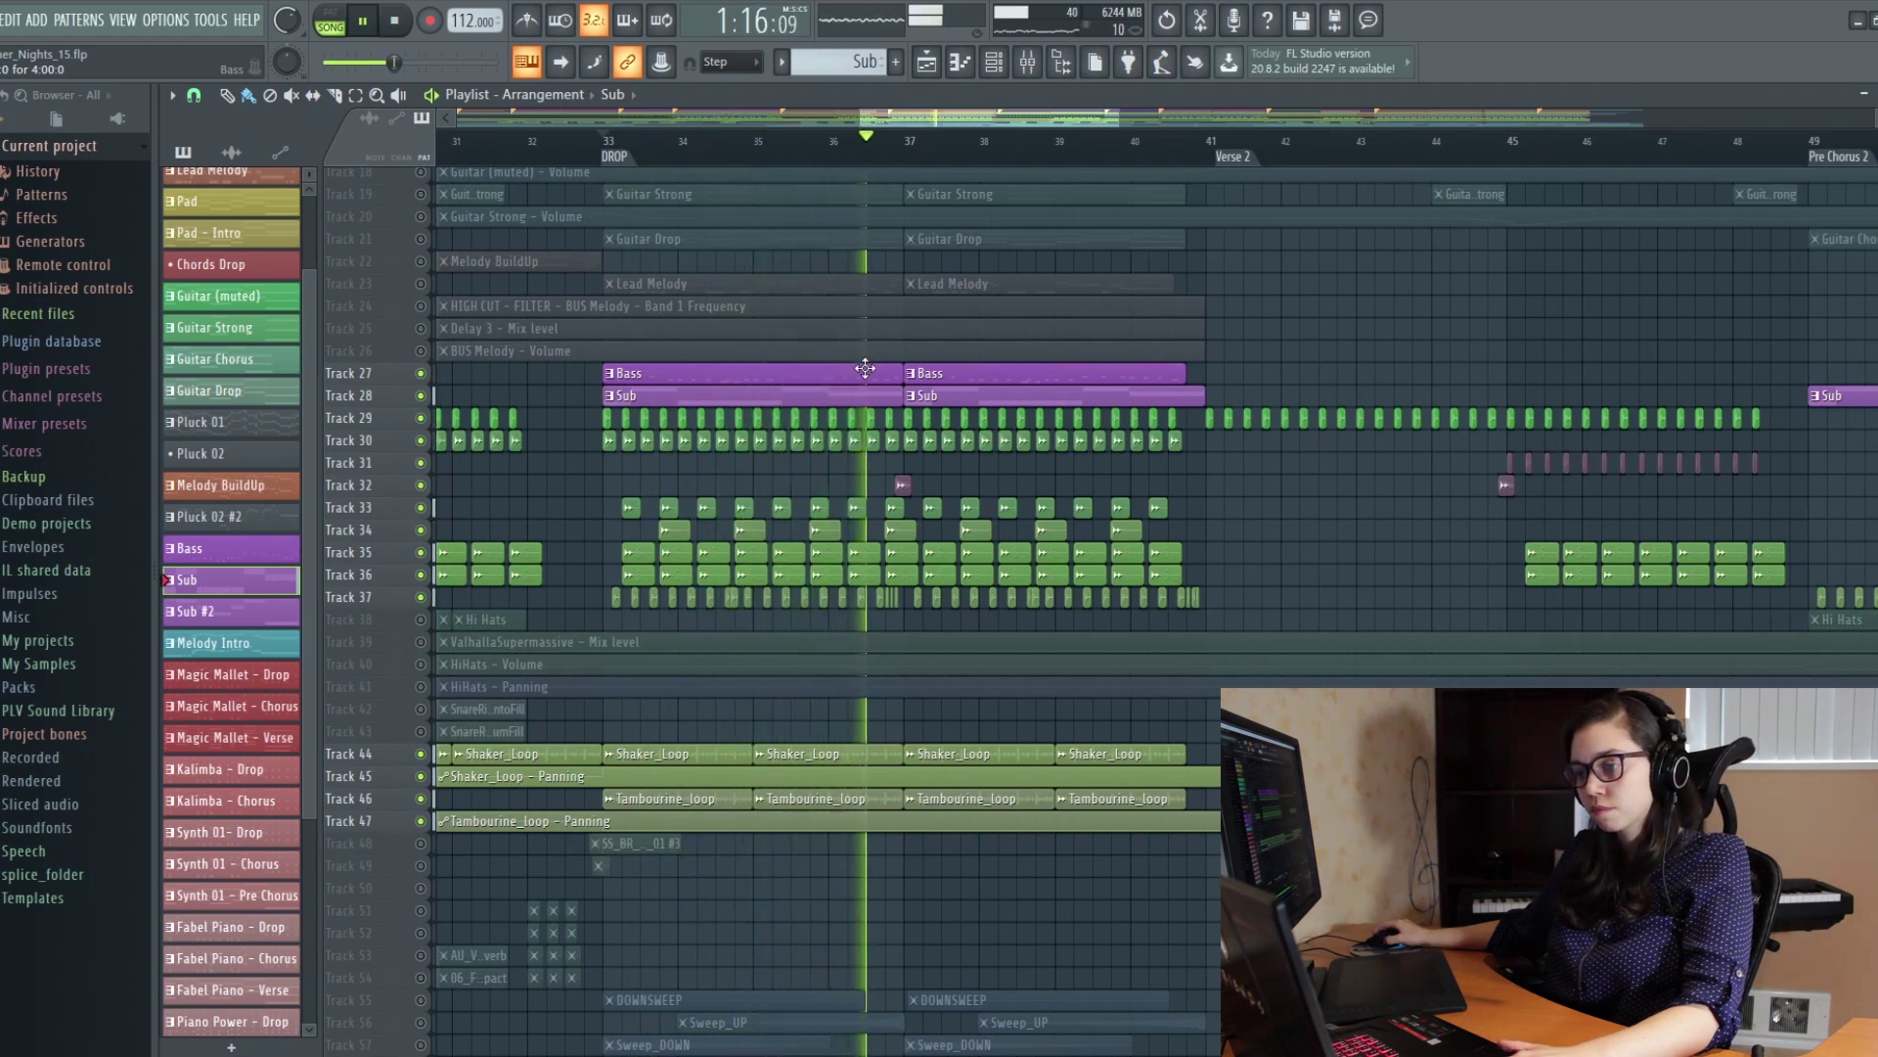
pyautogui.press('space')
# Step: Unmute the chord, pad, guitar and melody tracks from Track 6 to Track 26, and play the full drop
pyautogui.scroll(-3, 865, 368)
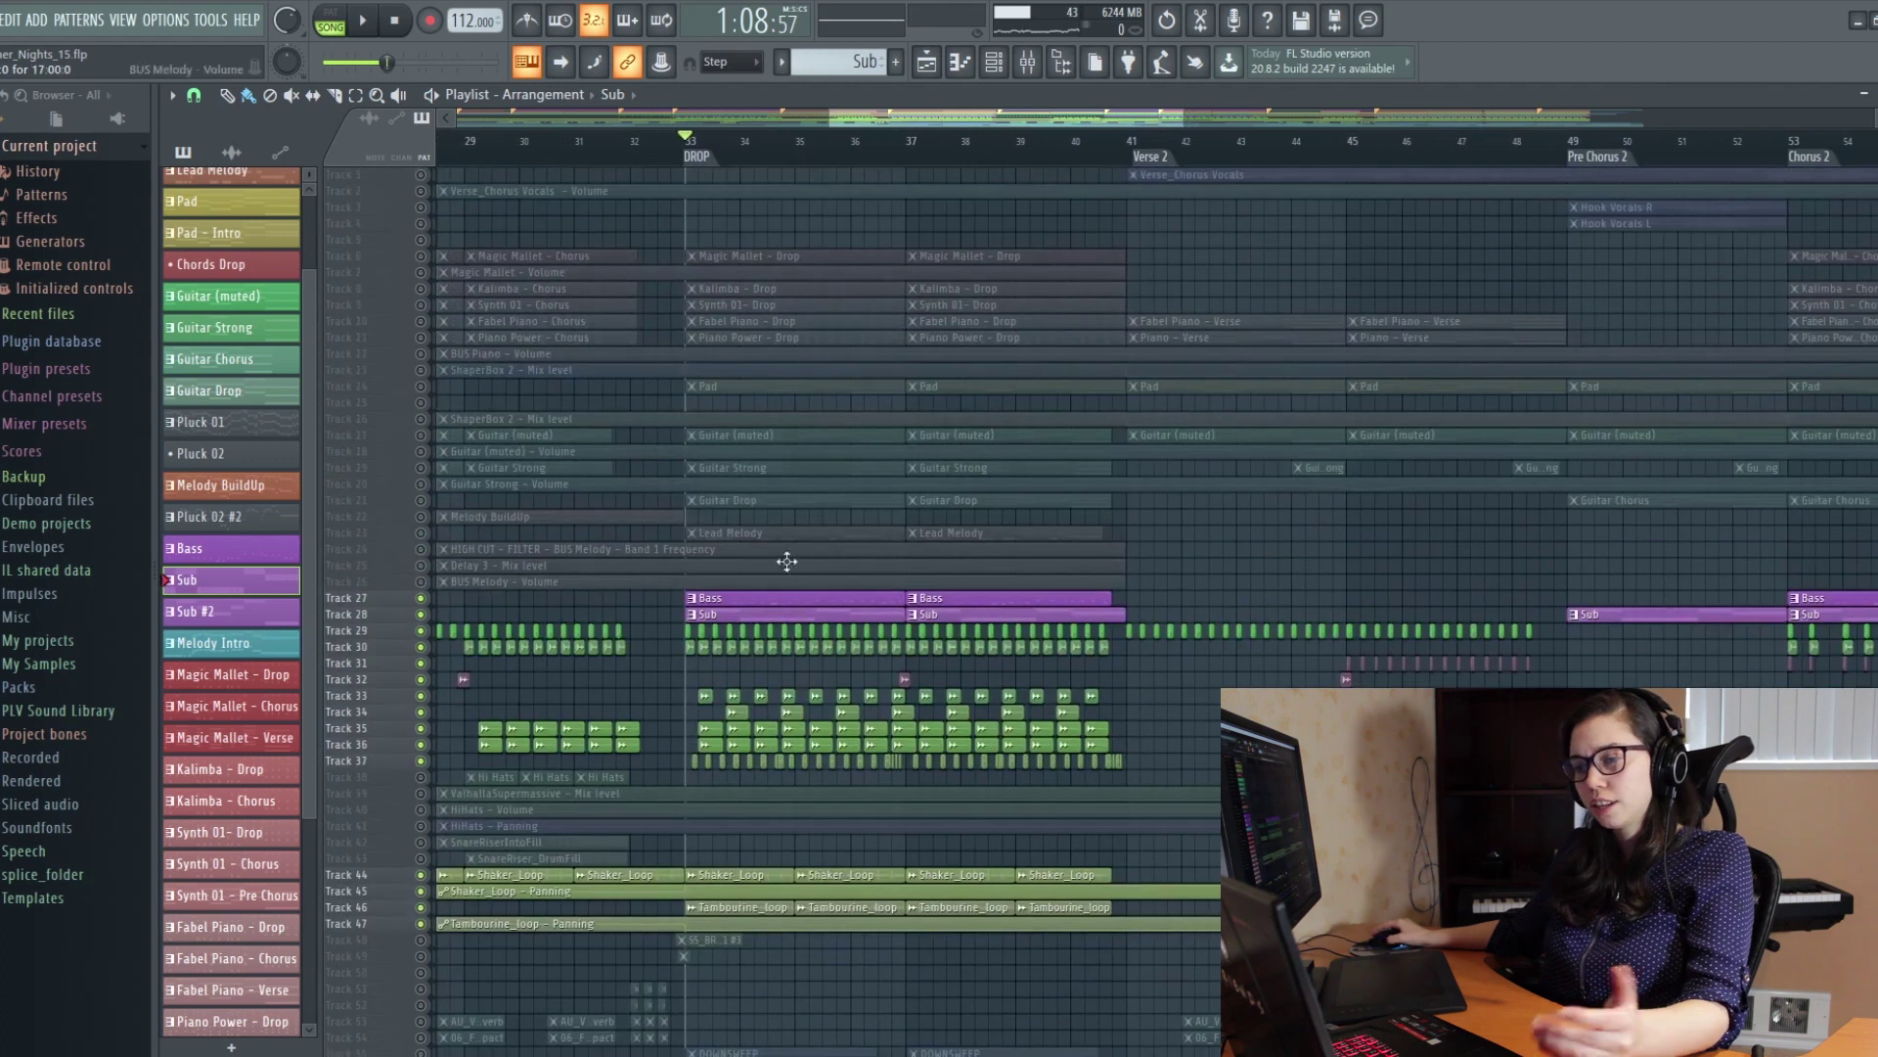
pyautogui.moveTo(421, 273); pyautogui.dragTo(428, 592)
pyautogui.click(423, 585)
pyautogui.press('space')
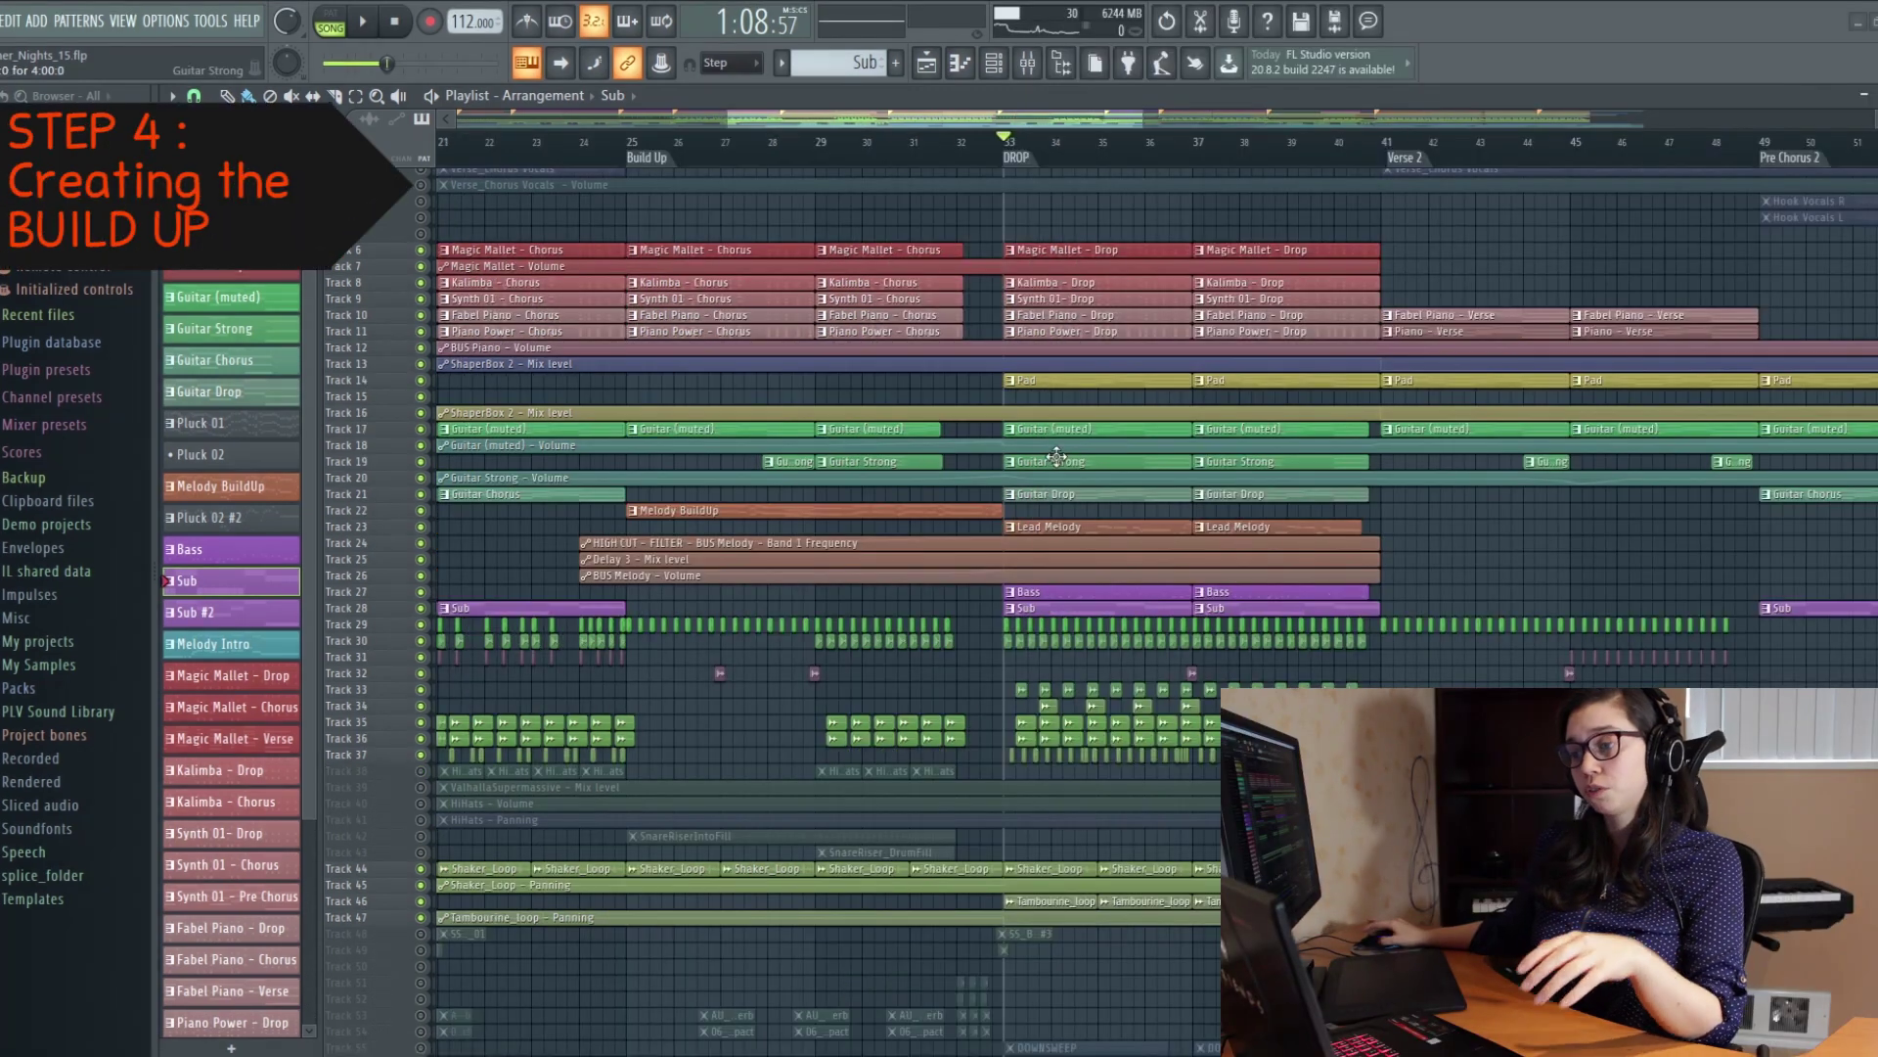
# Step: Examine the Build Up section's arrangement and where its chords, guitars and kicks end before the DROP marker
pyautogui.scroll(3, 1088, 315)
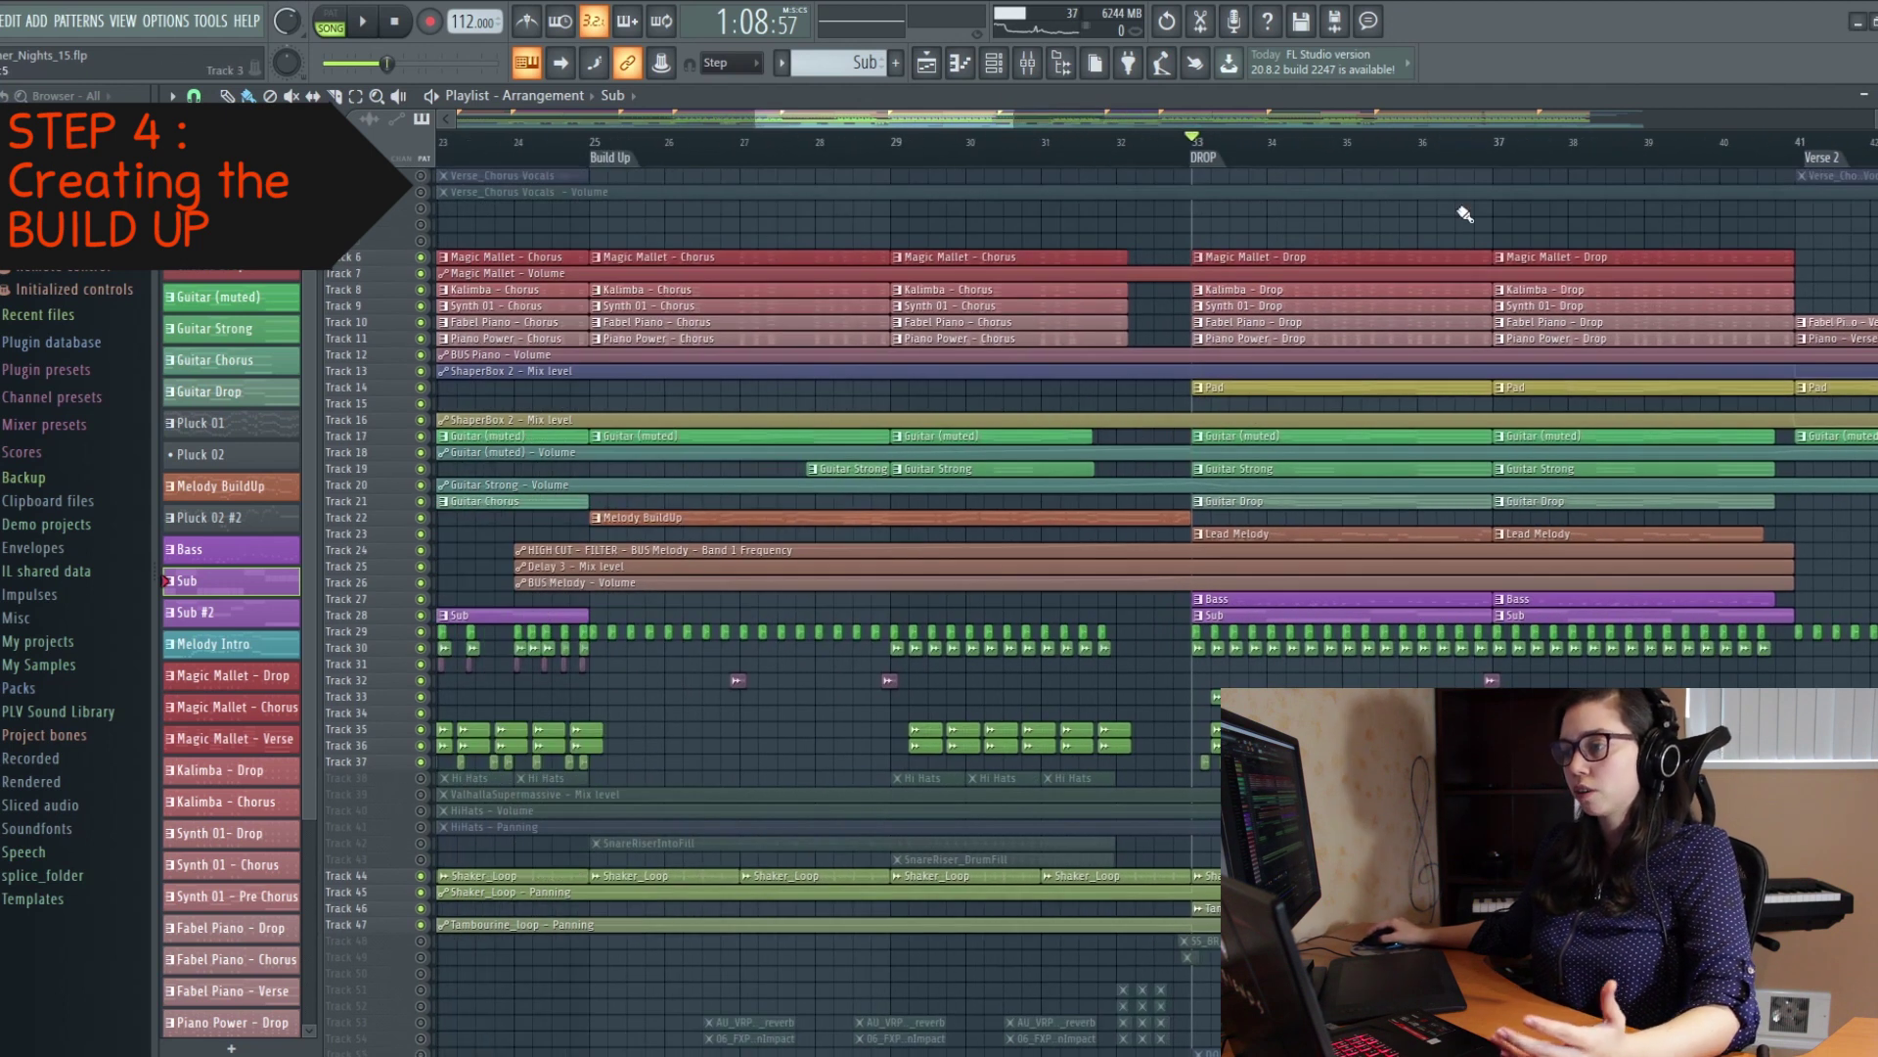
pyautogui.scroll(-2, 1328, 265)
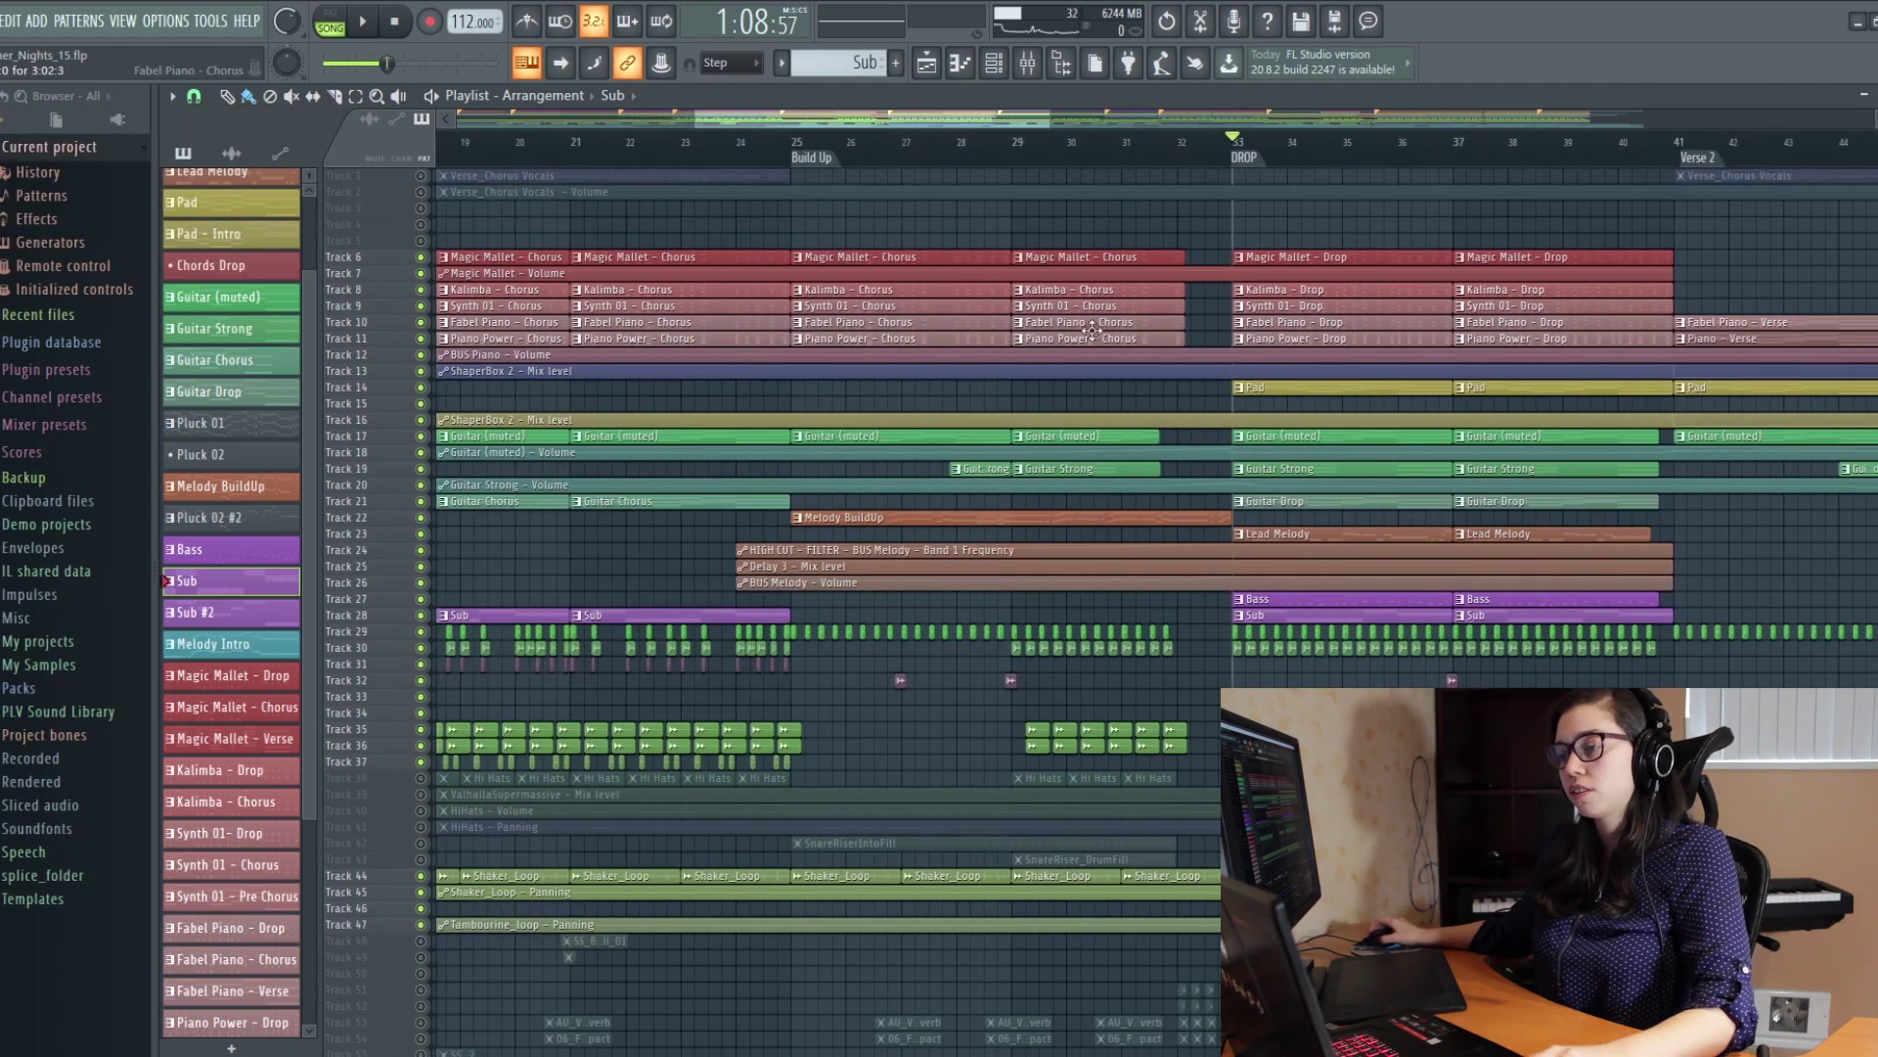
pyautogui.scroll(2, 1090, 330)
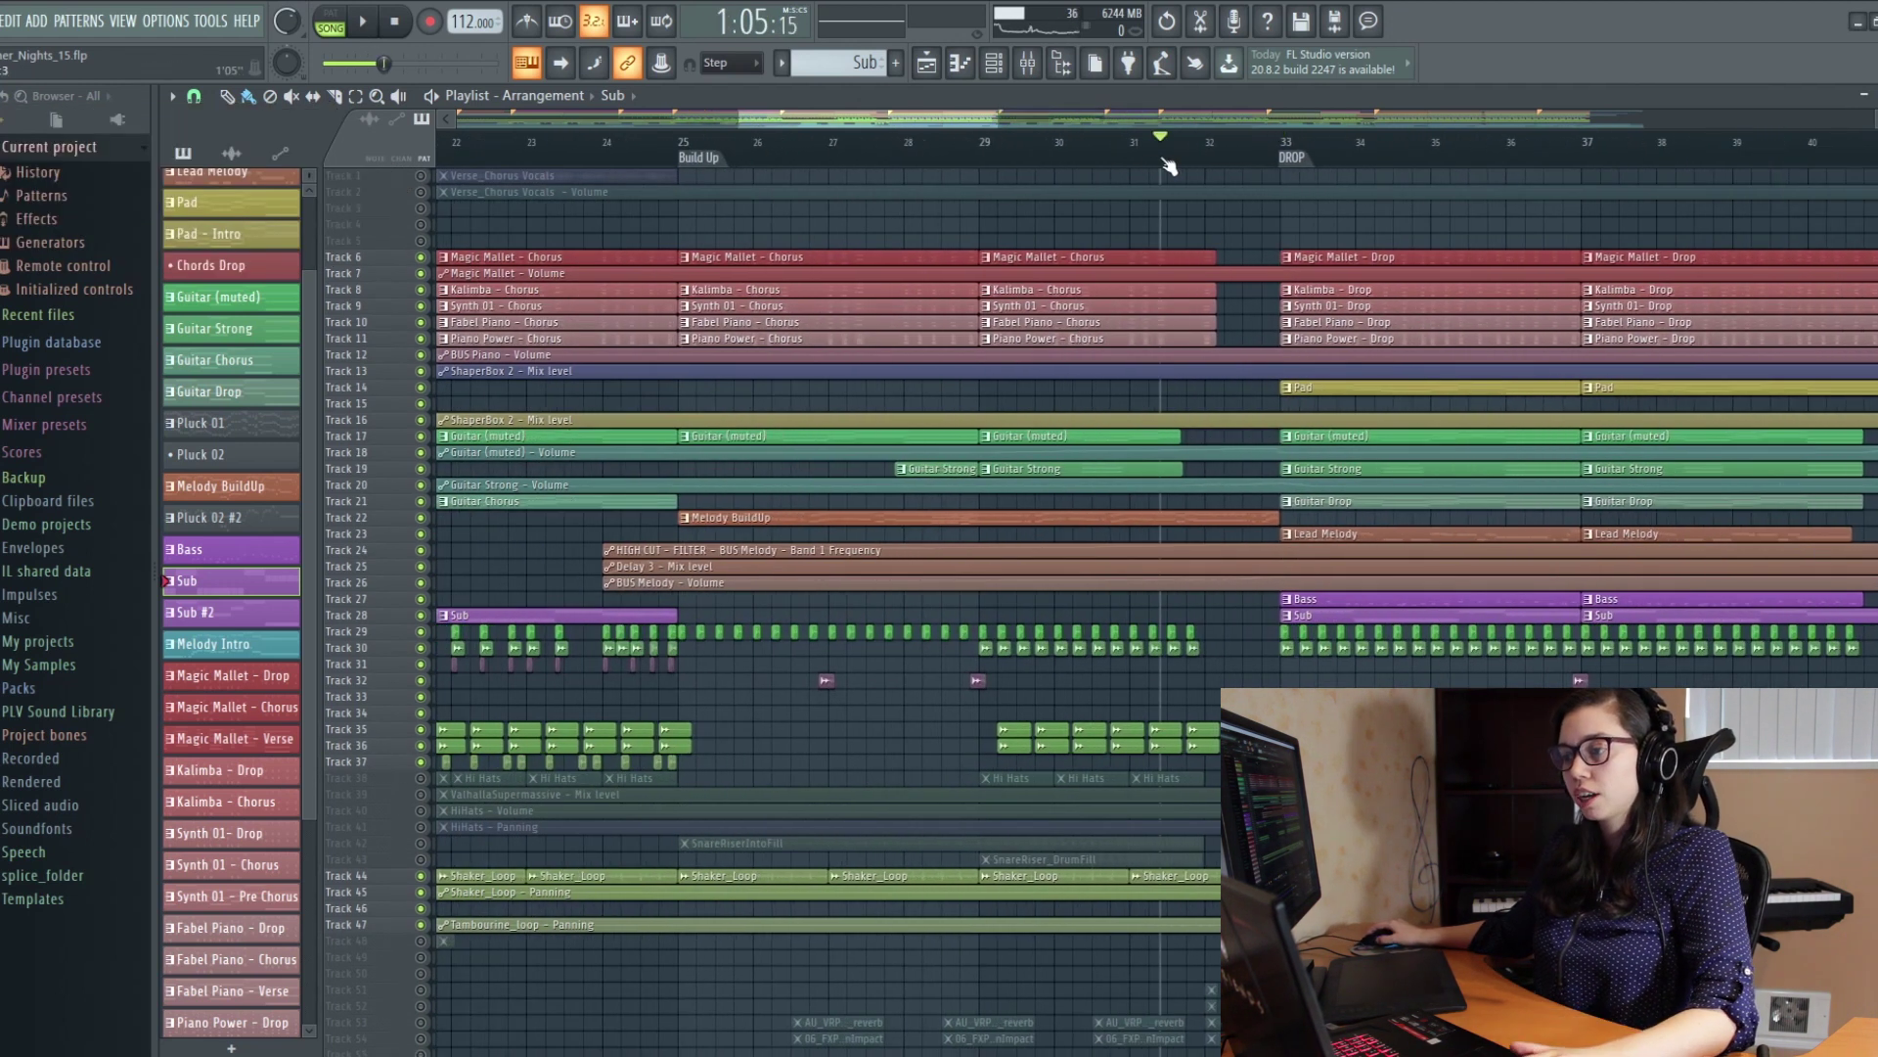
pyautogui.scroll(4, 1232, 296)
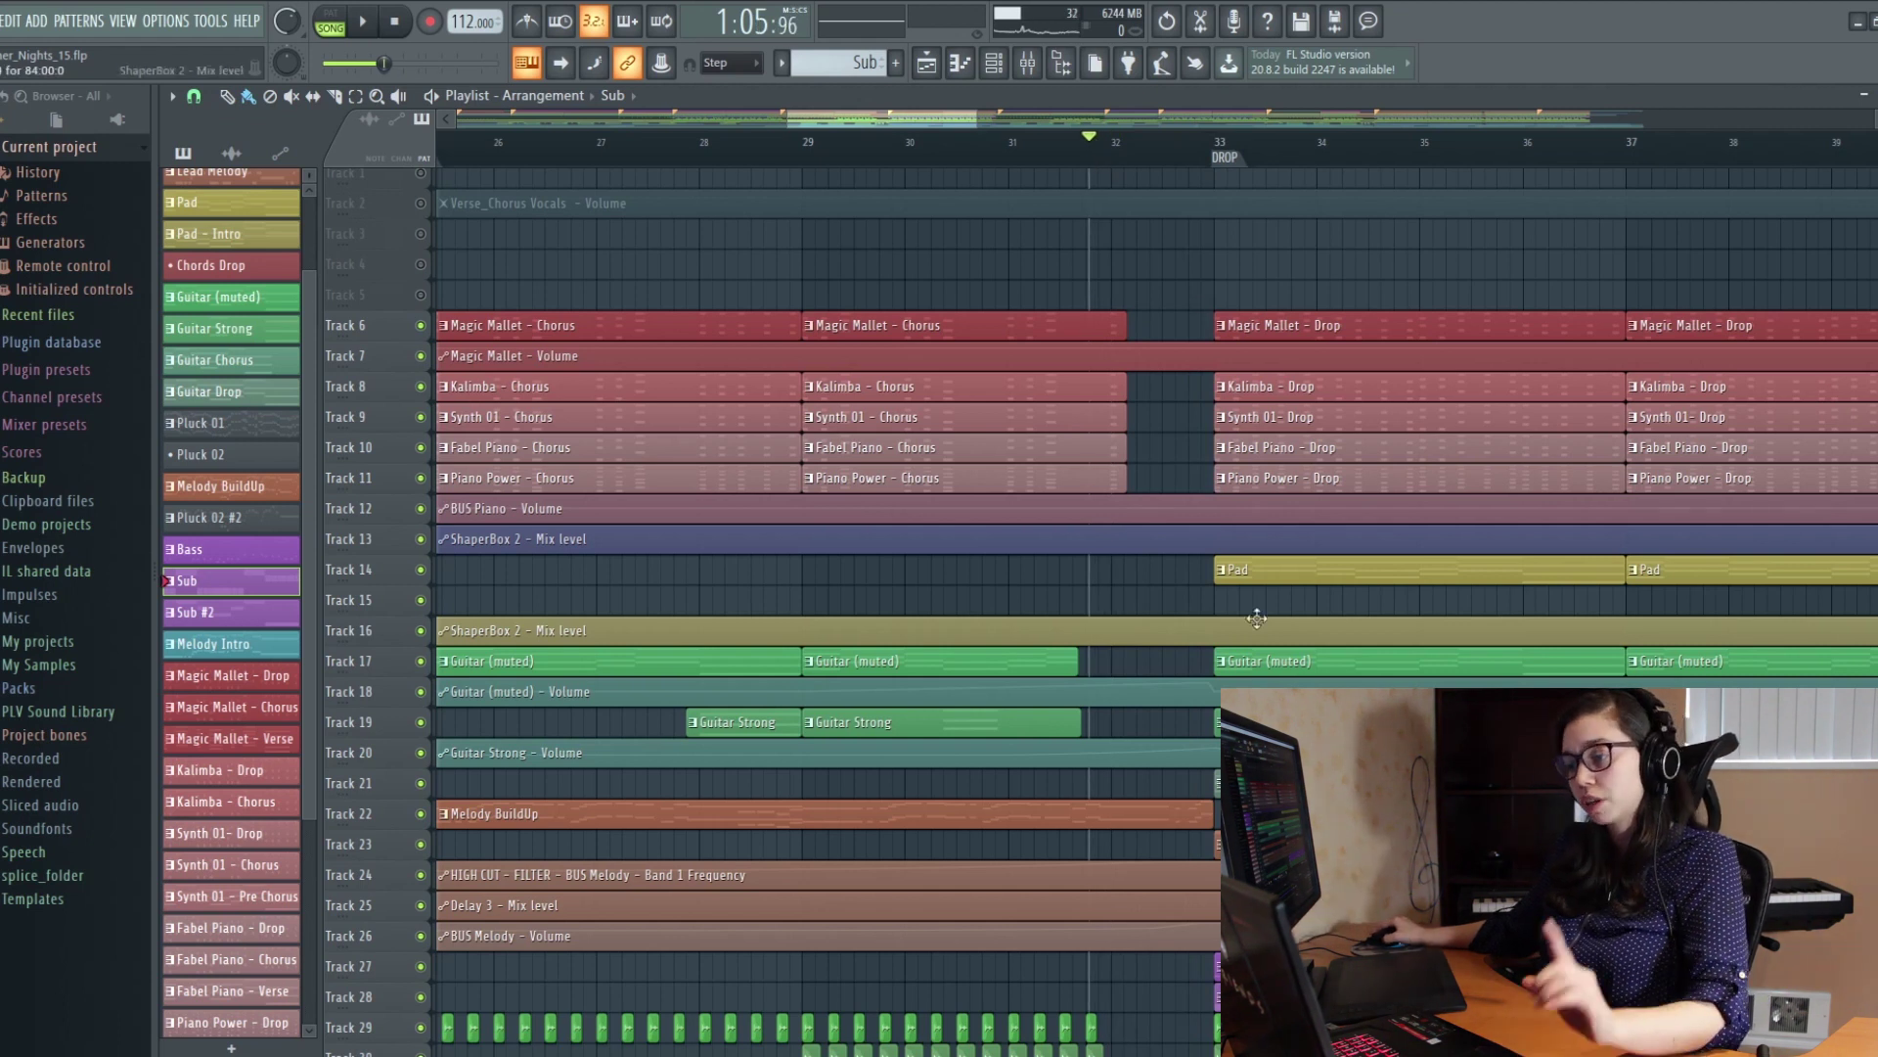
pyautogui.moveTo(1256, 618); pyautogui.dragTo(1183, 382)
pyautogui.scroll(1, 1147, 577)
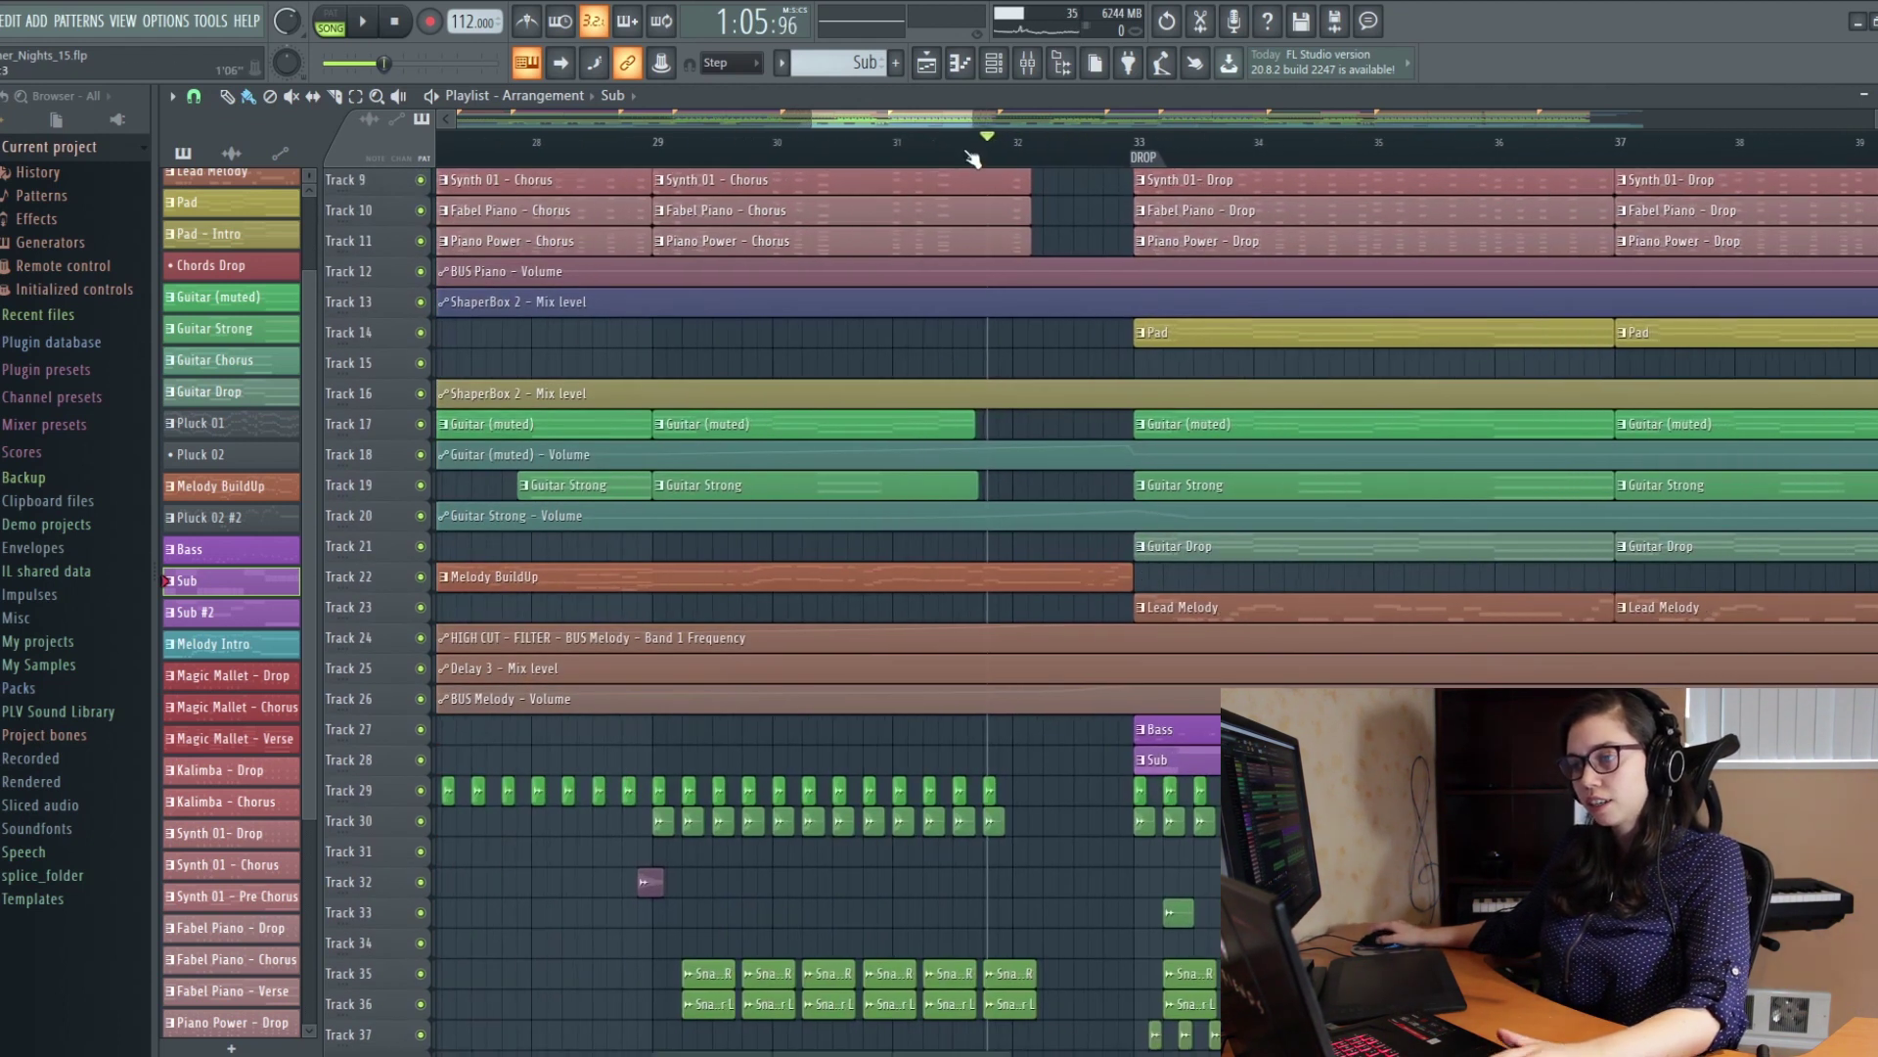
pyautogui.scroll(-2, 1072, 470)
# Step: Solo the Melody BuildUp on Track 22 and audition its second half leading into the DROP marker
pyautogui.moveTo(499, 621); pyautogui.dragTo(888, 615)
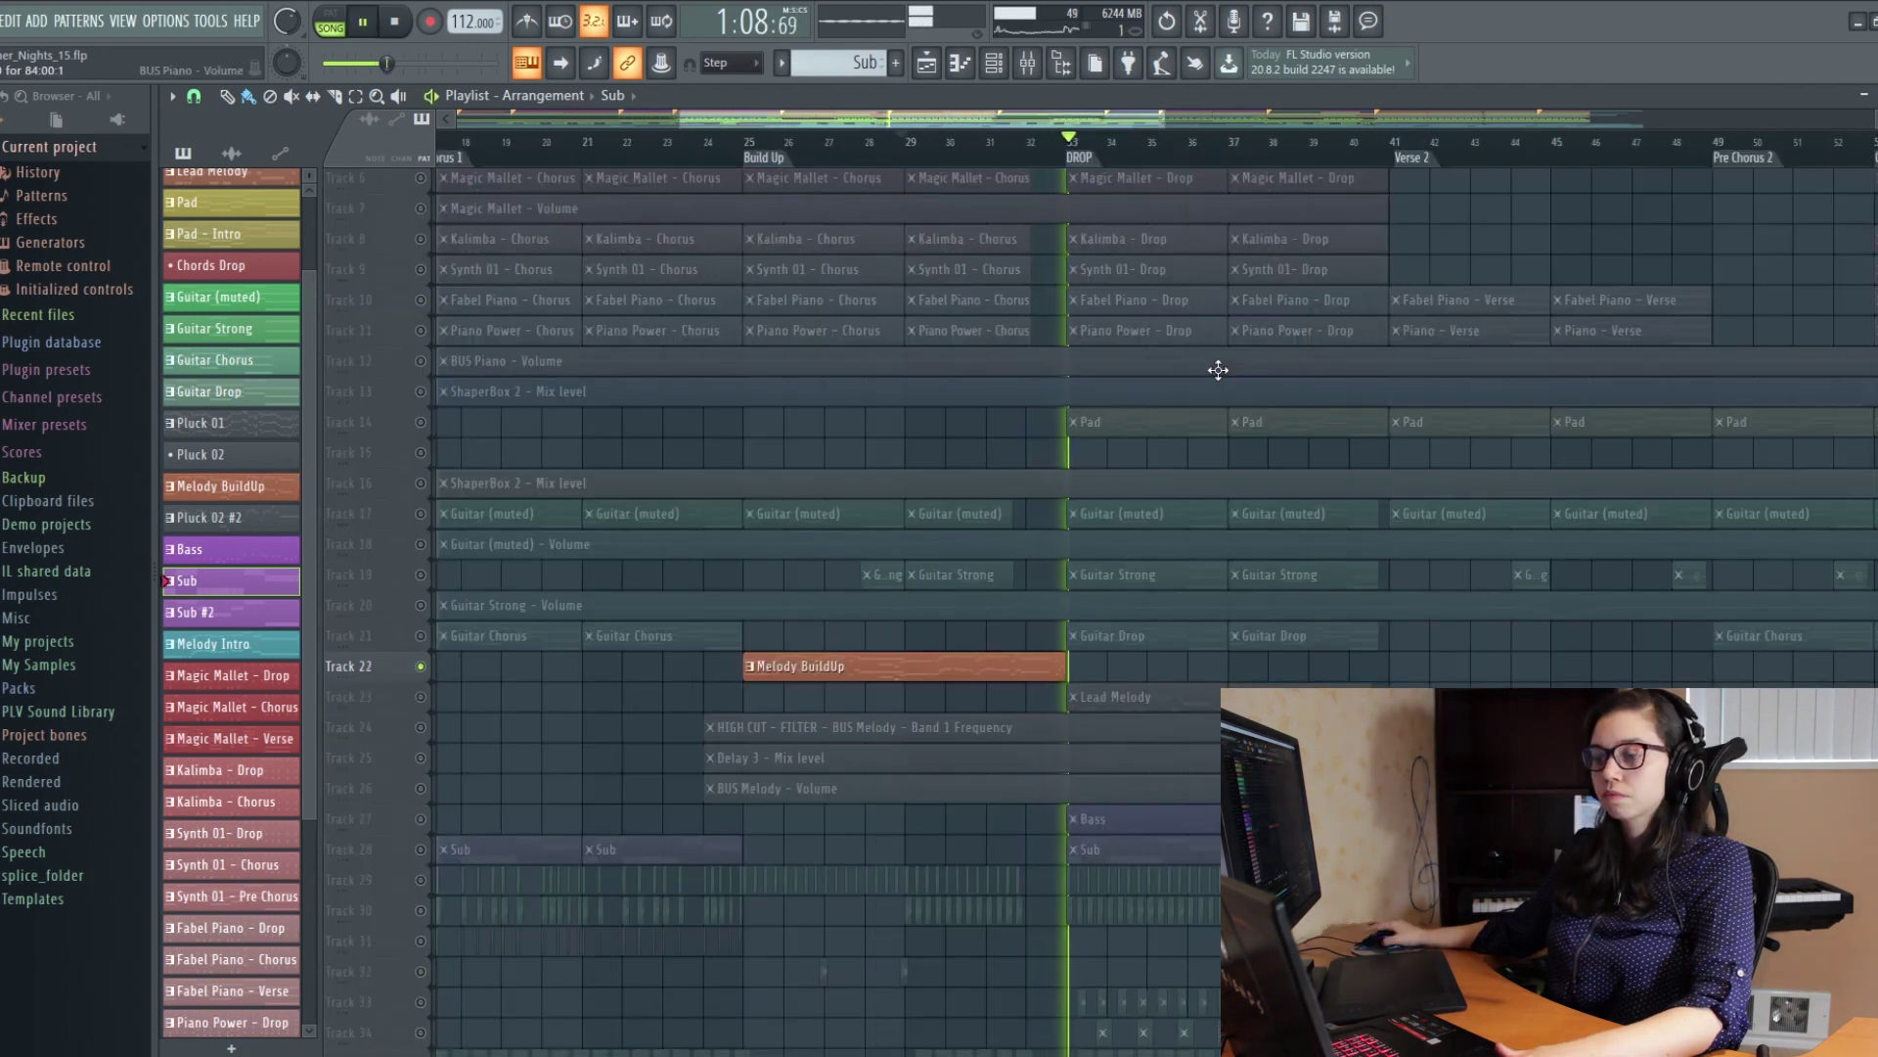
pyautogui.press('space')
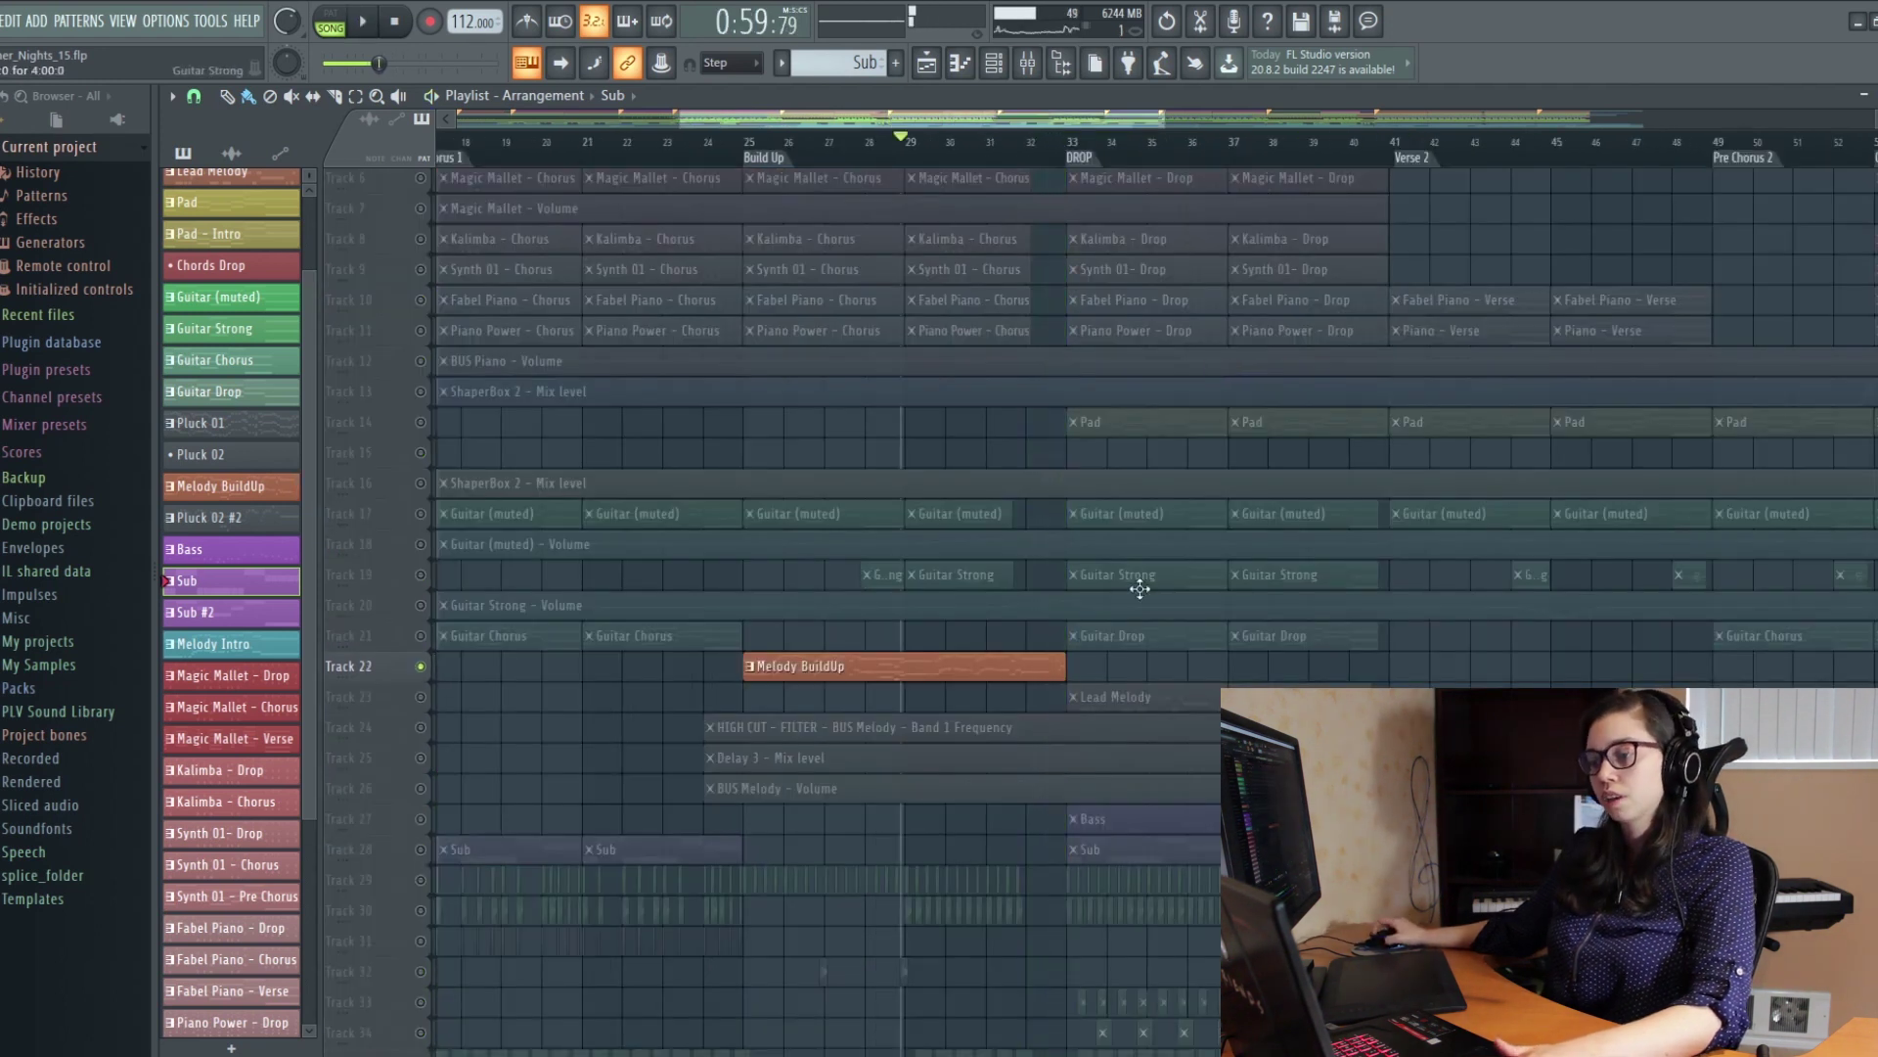
pyautogui.scroll(3, 1076, 381)
pyautogui.press('space')
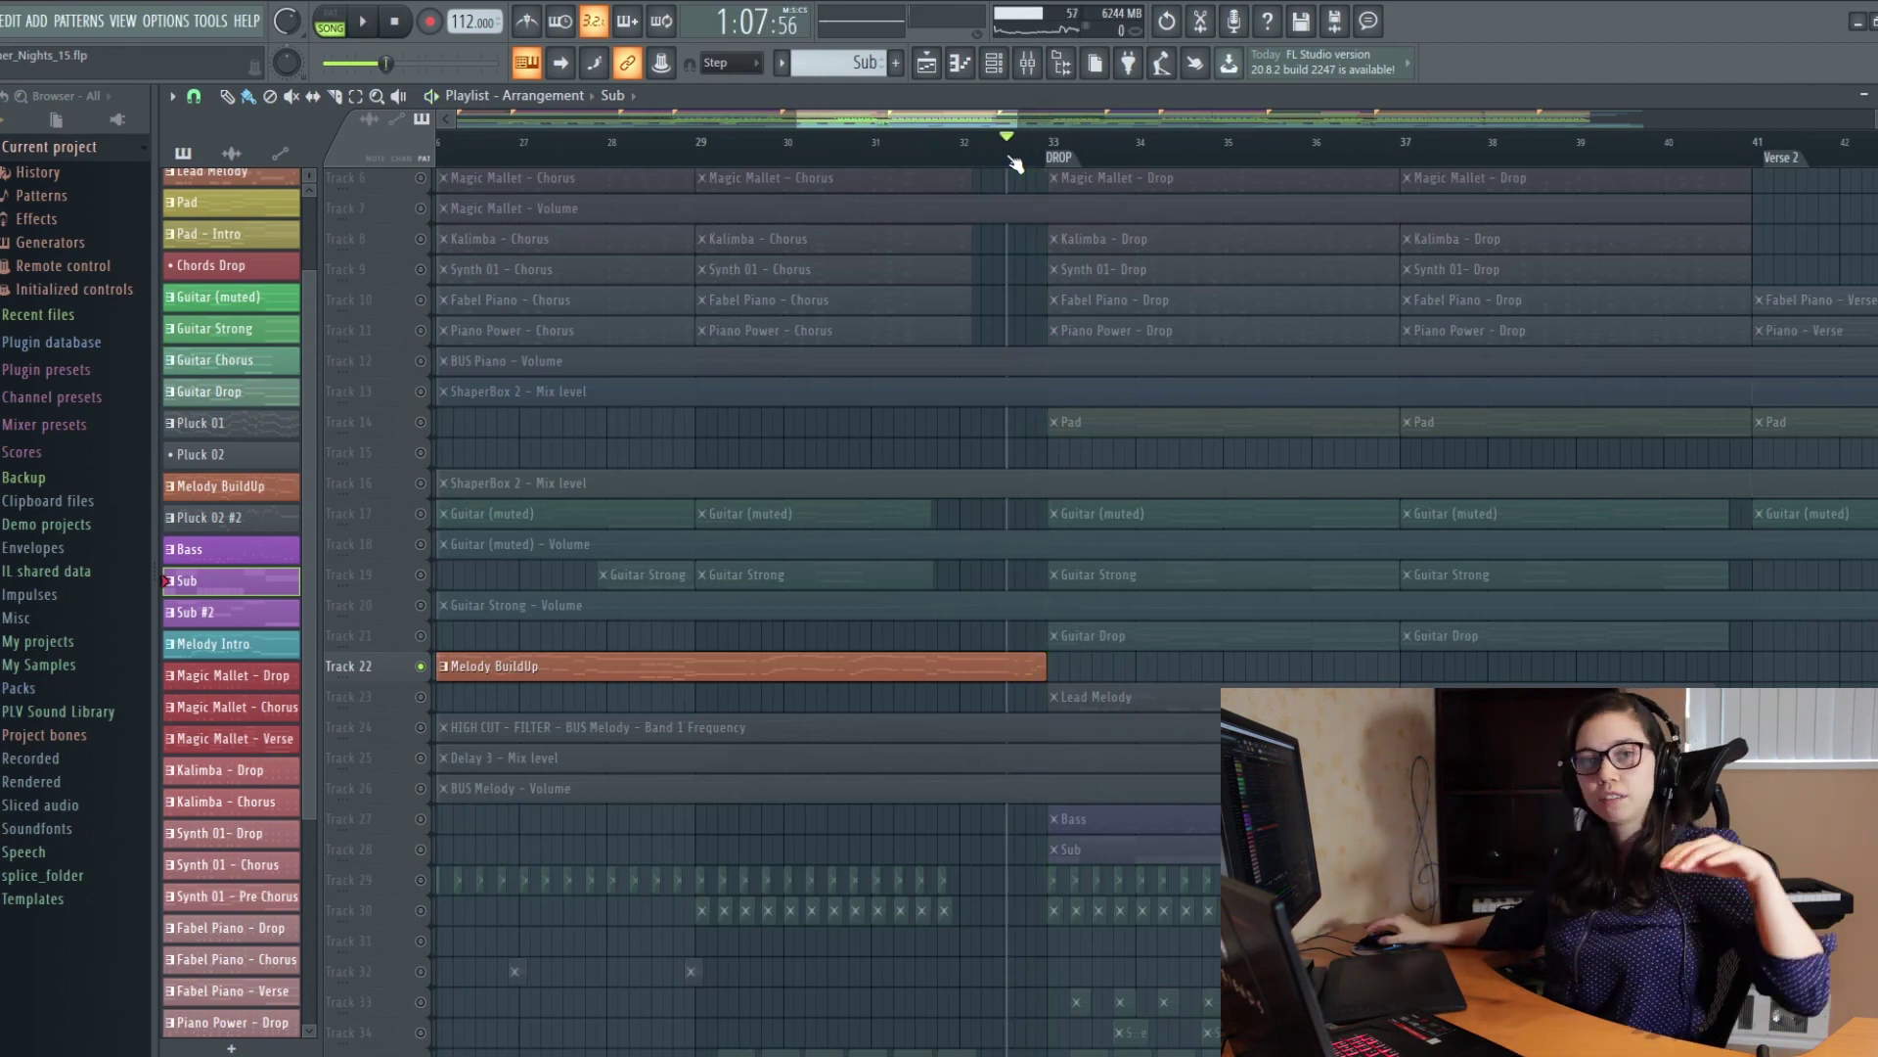
# Step: Unmute the chord layers on Tracks 6 to 13, and the Lead Melody and melody automation on Tracks 23 to 26
pyautogui.scroll(-2, 1002, 352)
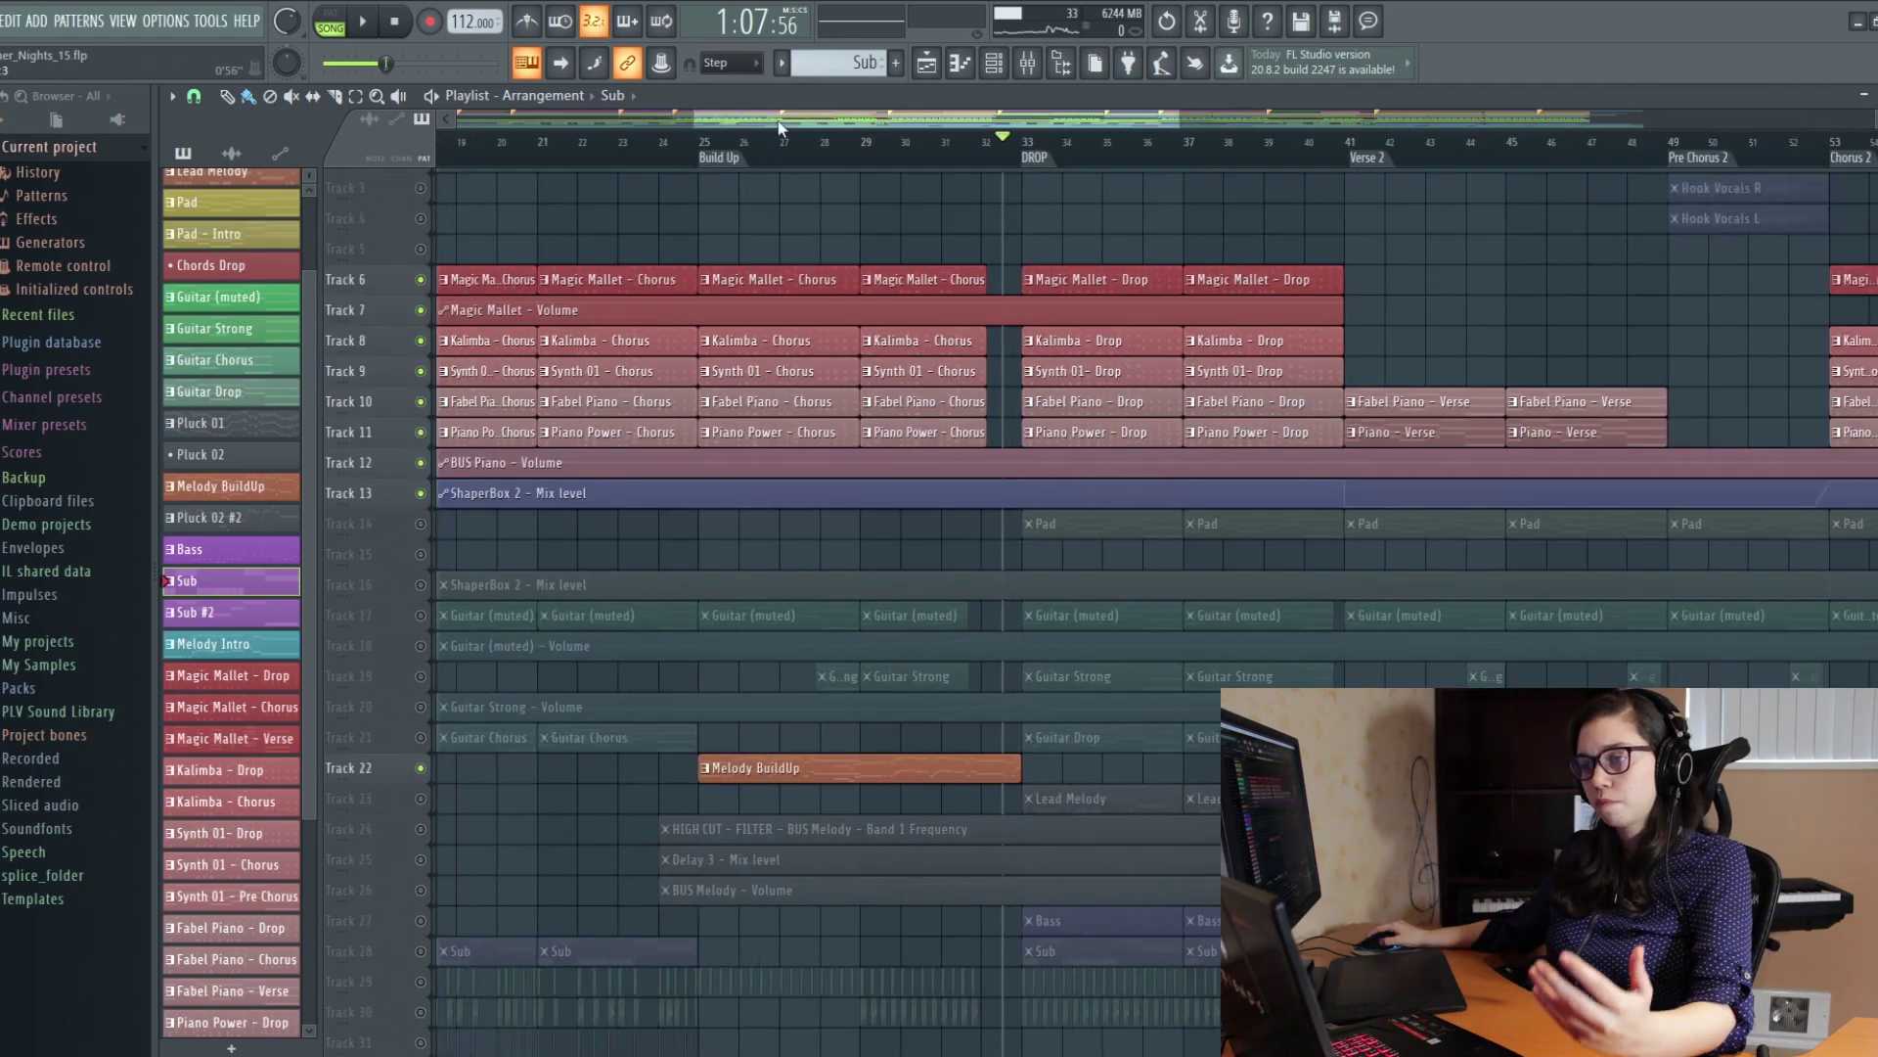
pyautogui.moveTo(829, 598); pyautogui.dragTo(841, 751)
pyautogui.click(420, 767)
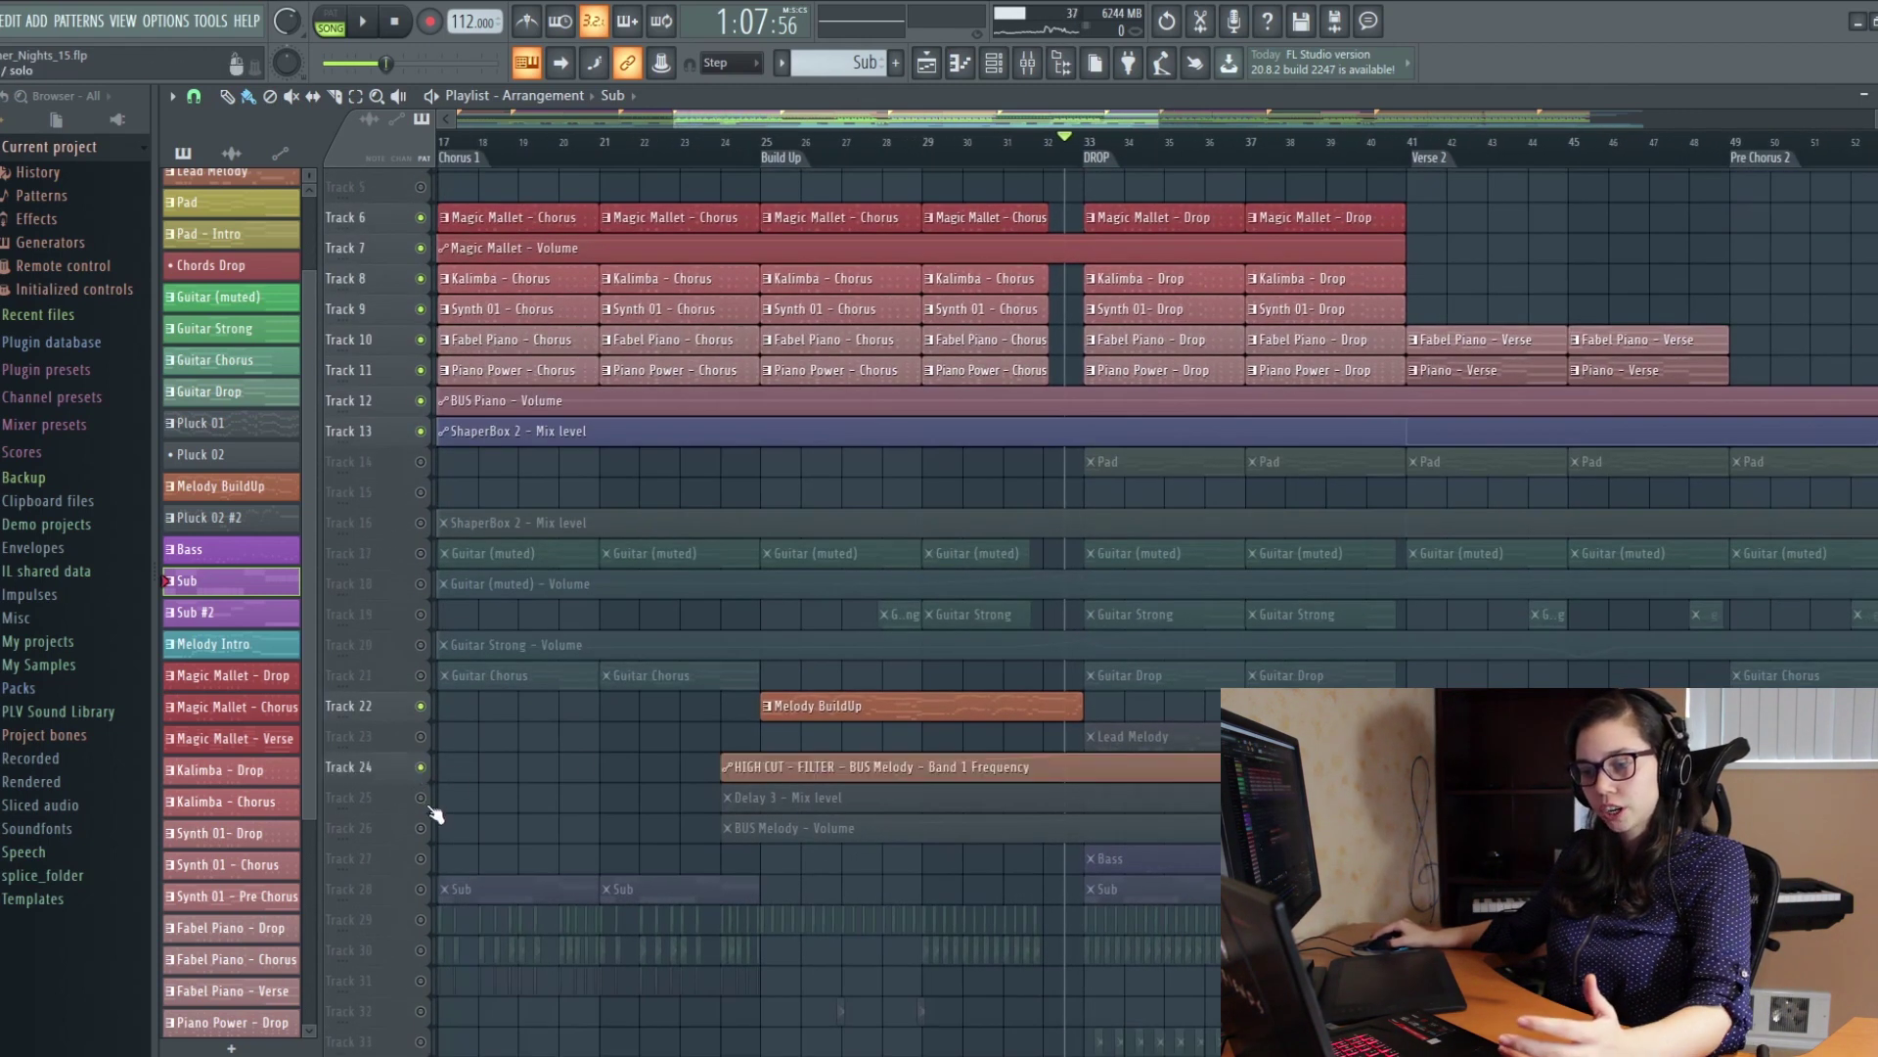
pyautogui.click(420, 797)
pyautogui.click(421, 827)
pyautogui.click(421, 736)
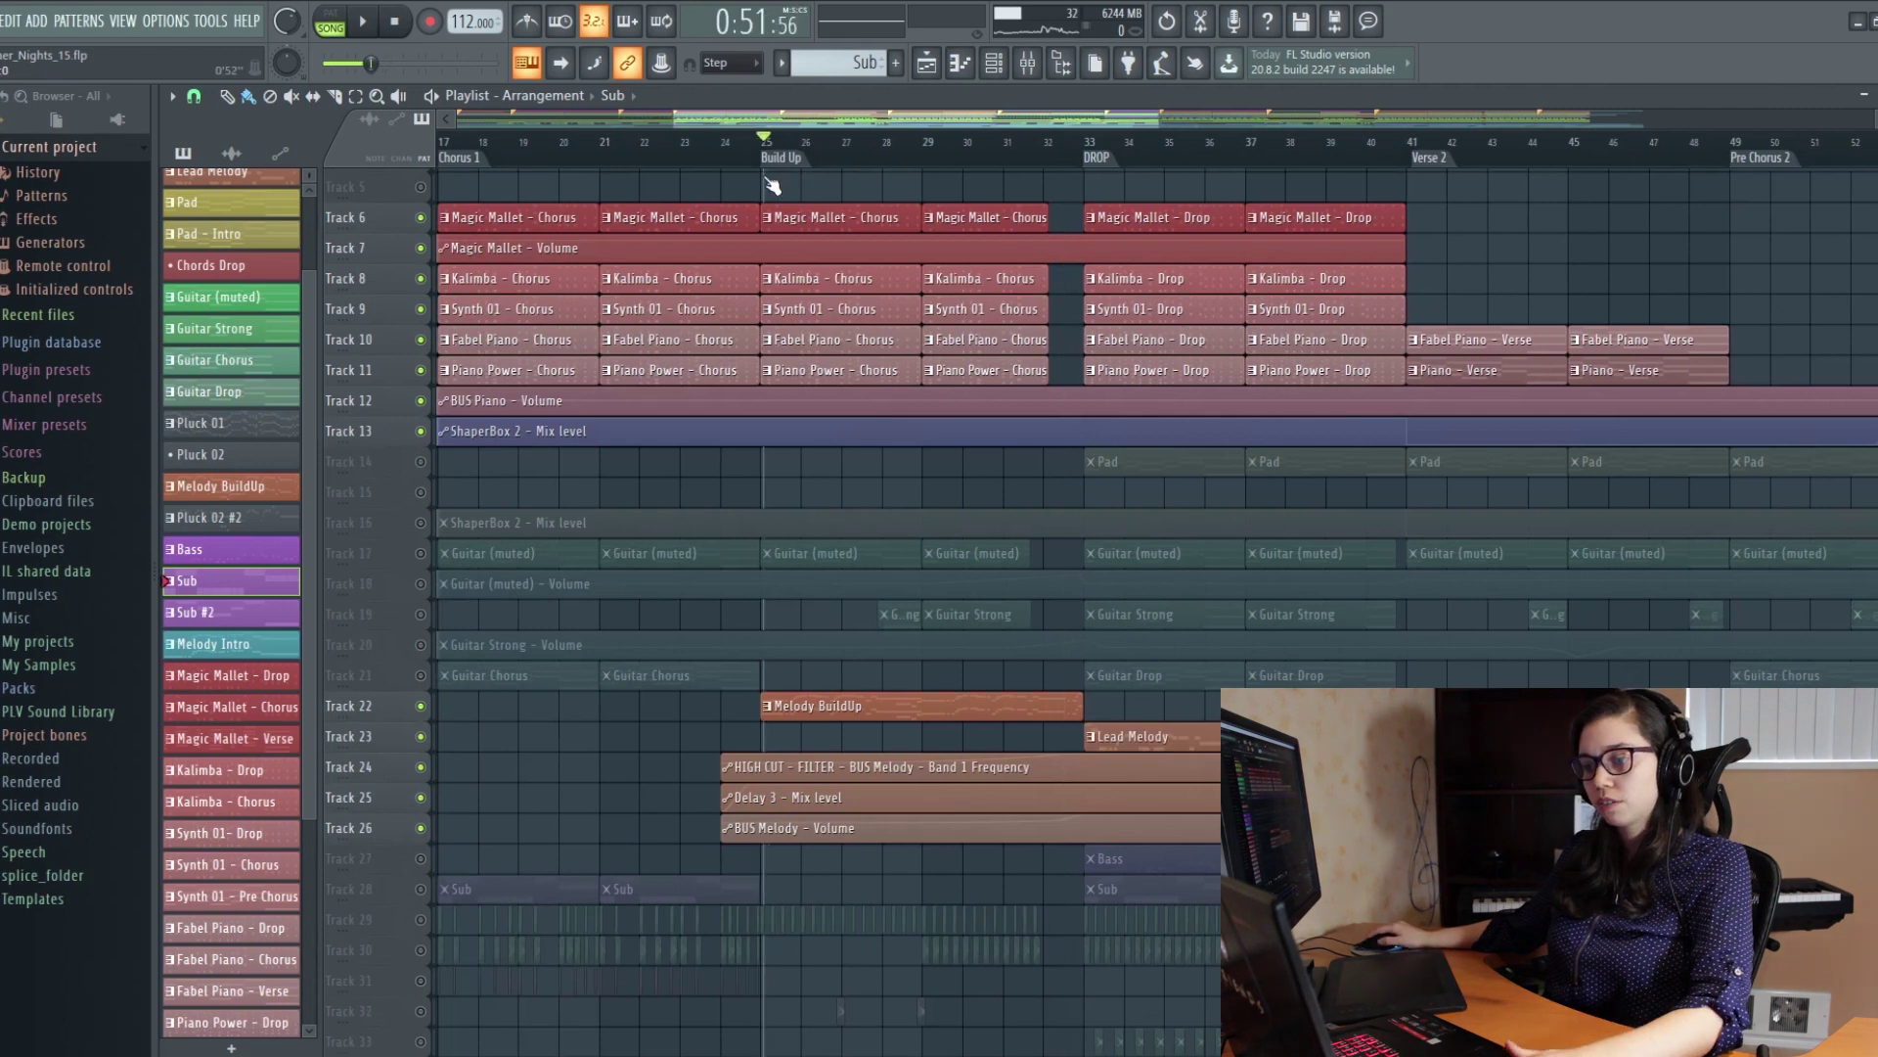
# Step: Solo the muted guitar on Track 17, switch the solo to the guitars on Track 21, and return it to Track 17
pyautogui.scroll(2, 978, 568)
pyautogui.moveTo(1117, 691); pyautogui.dragTo(1028, 660)
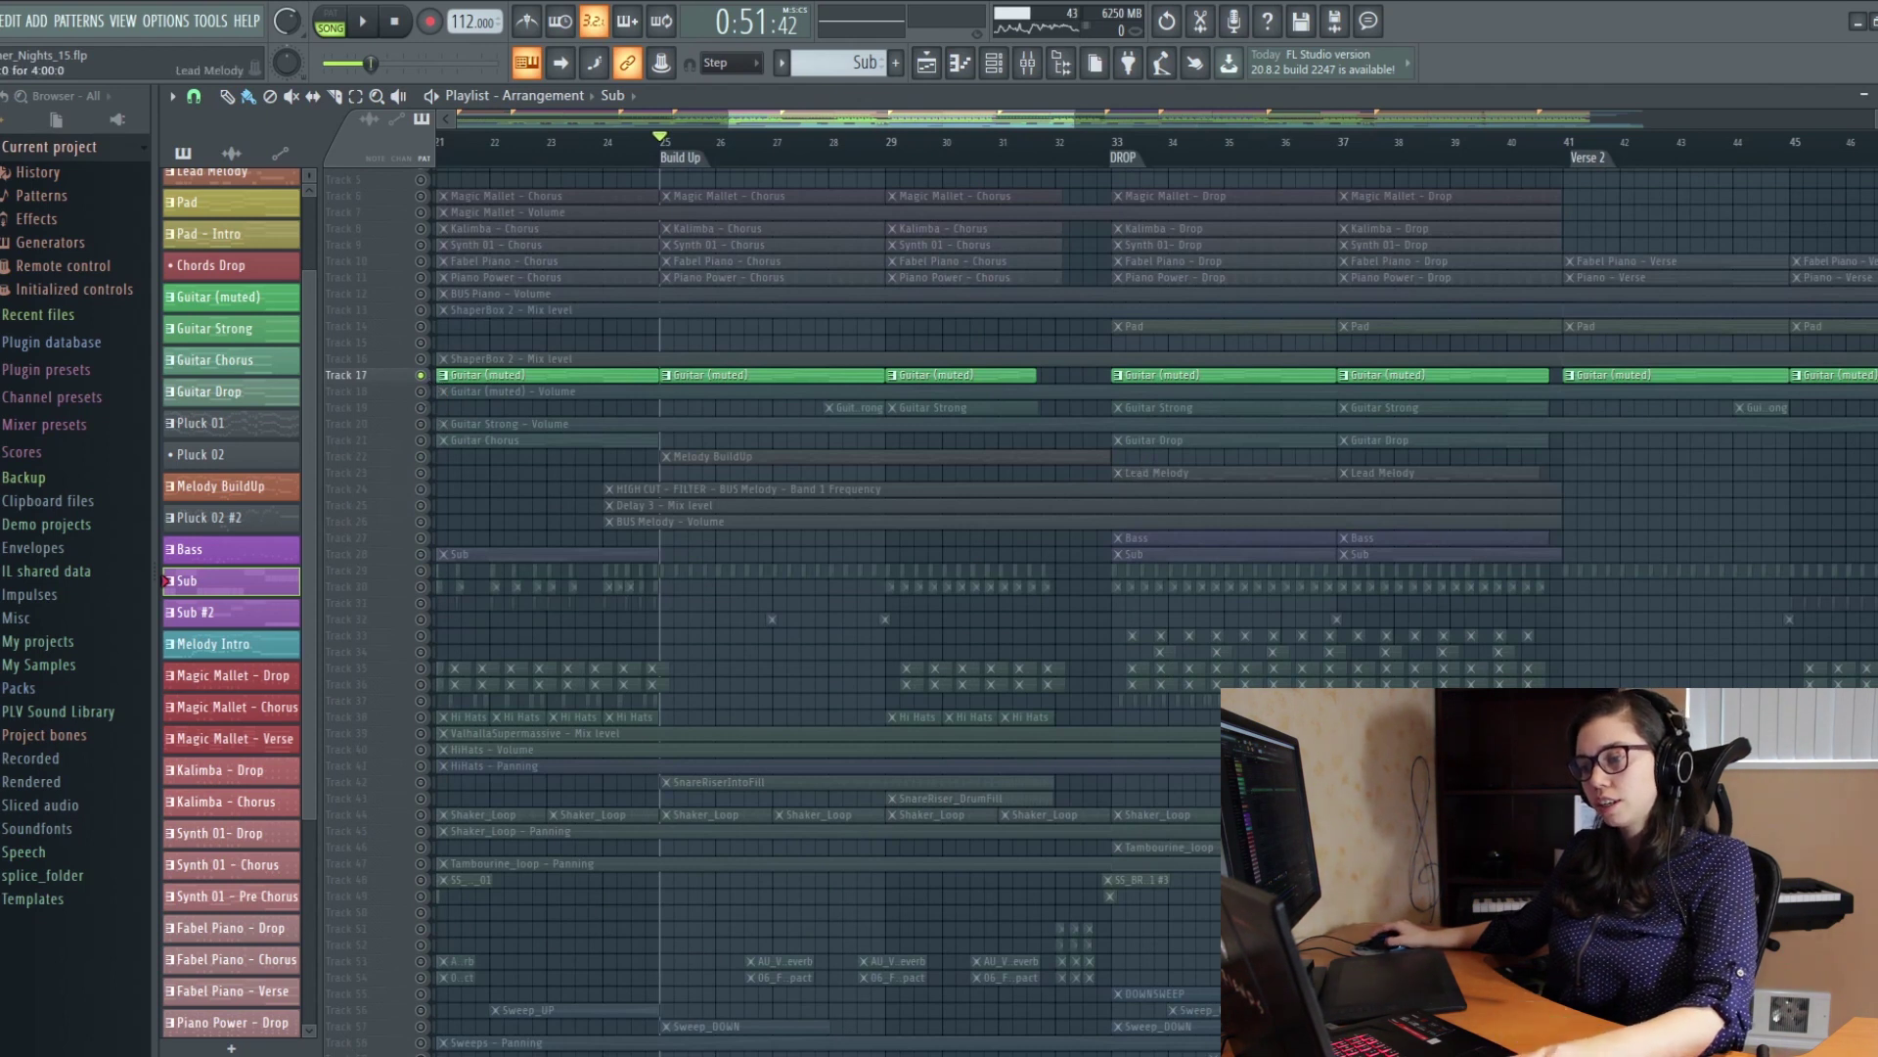
pyautogui.scroll(3, 1136, 432)
pyautogui.scroll(2, 432, 490)
pyautogui.rightClick(421, 488)
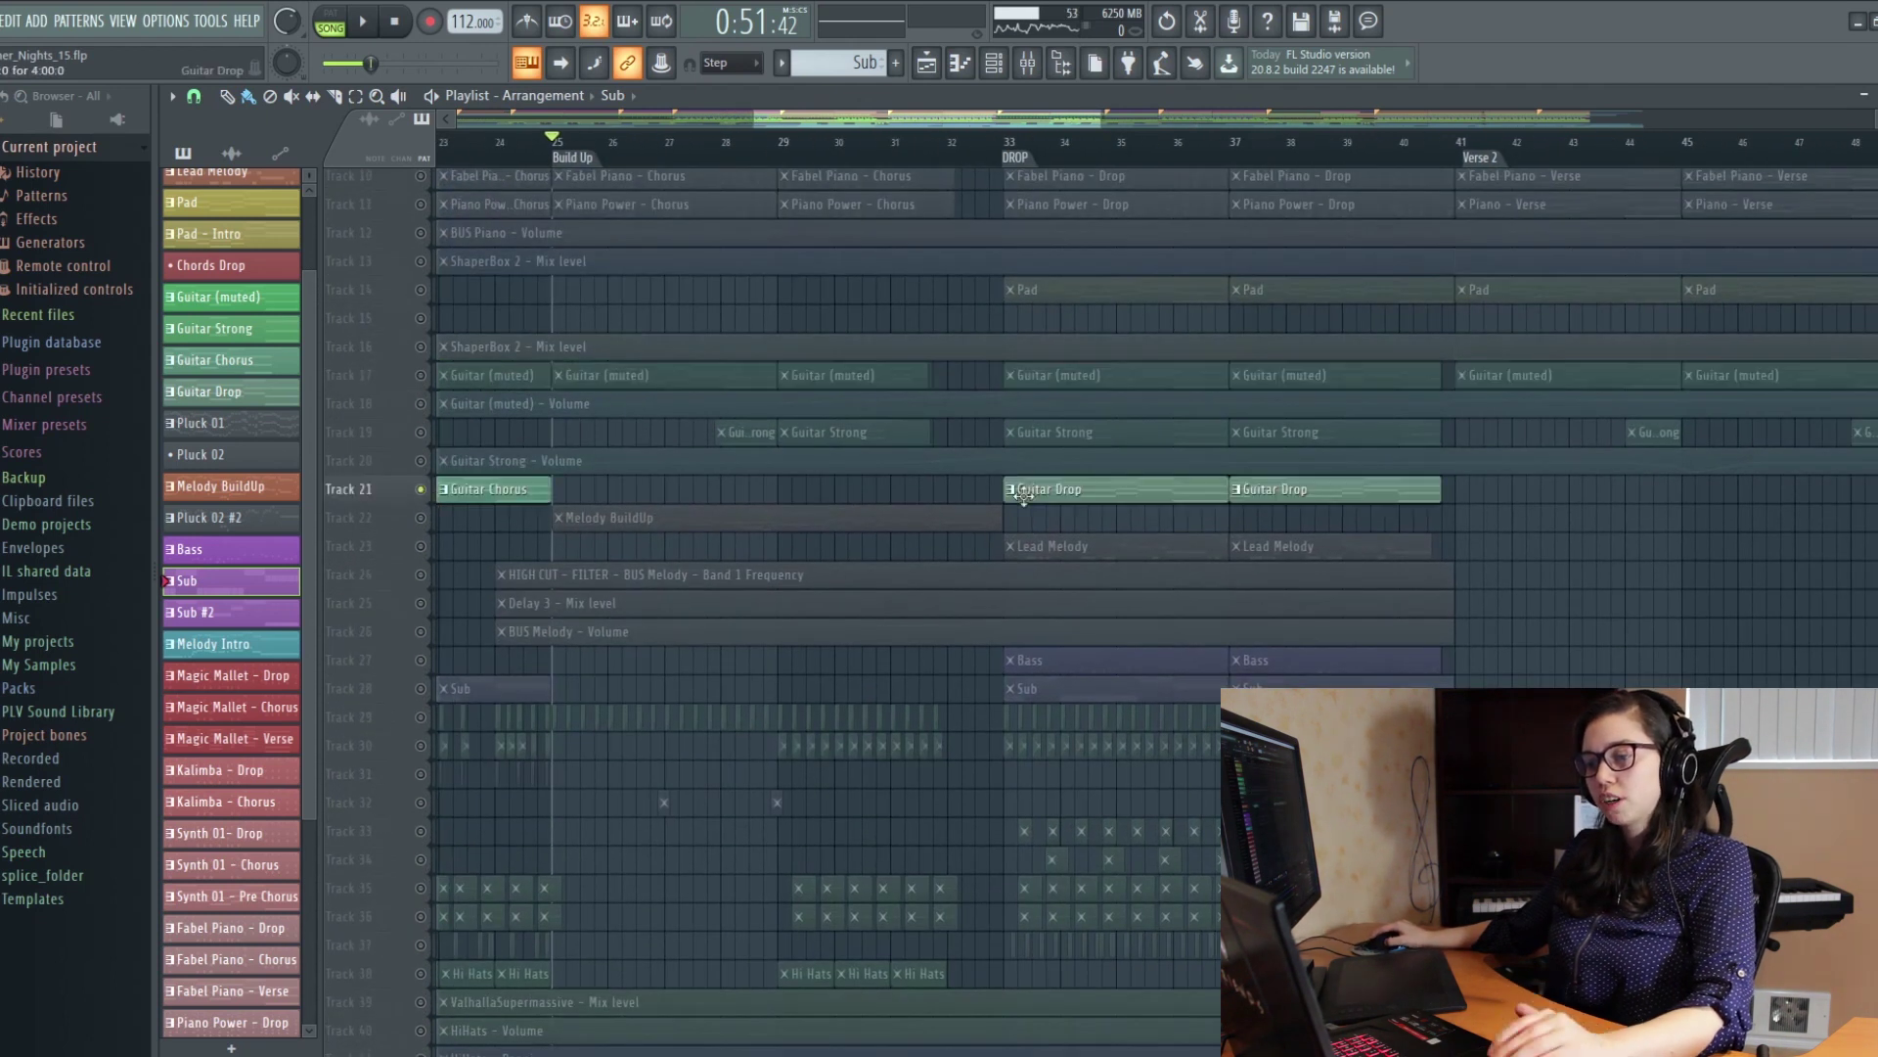
pyautogui.rightClick(422, 377)
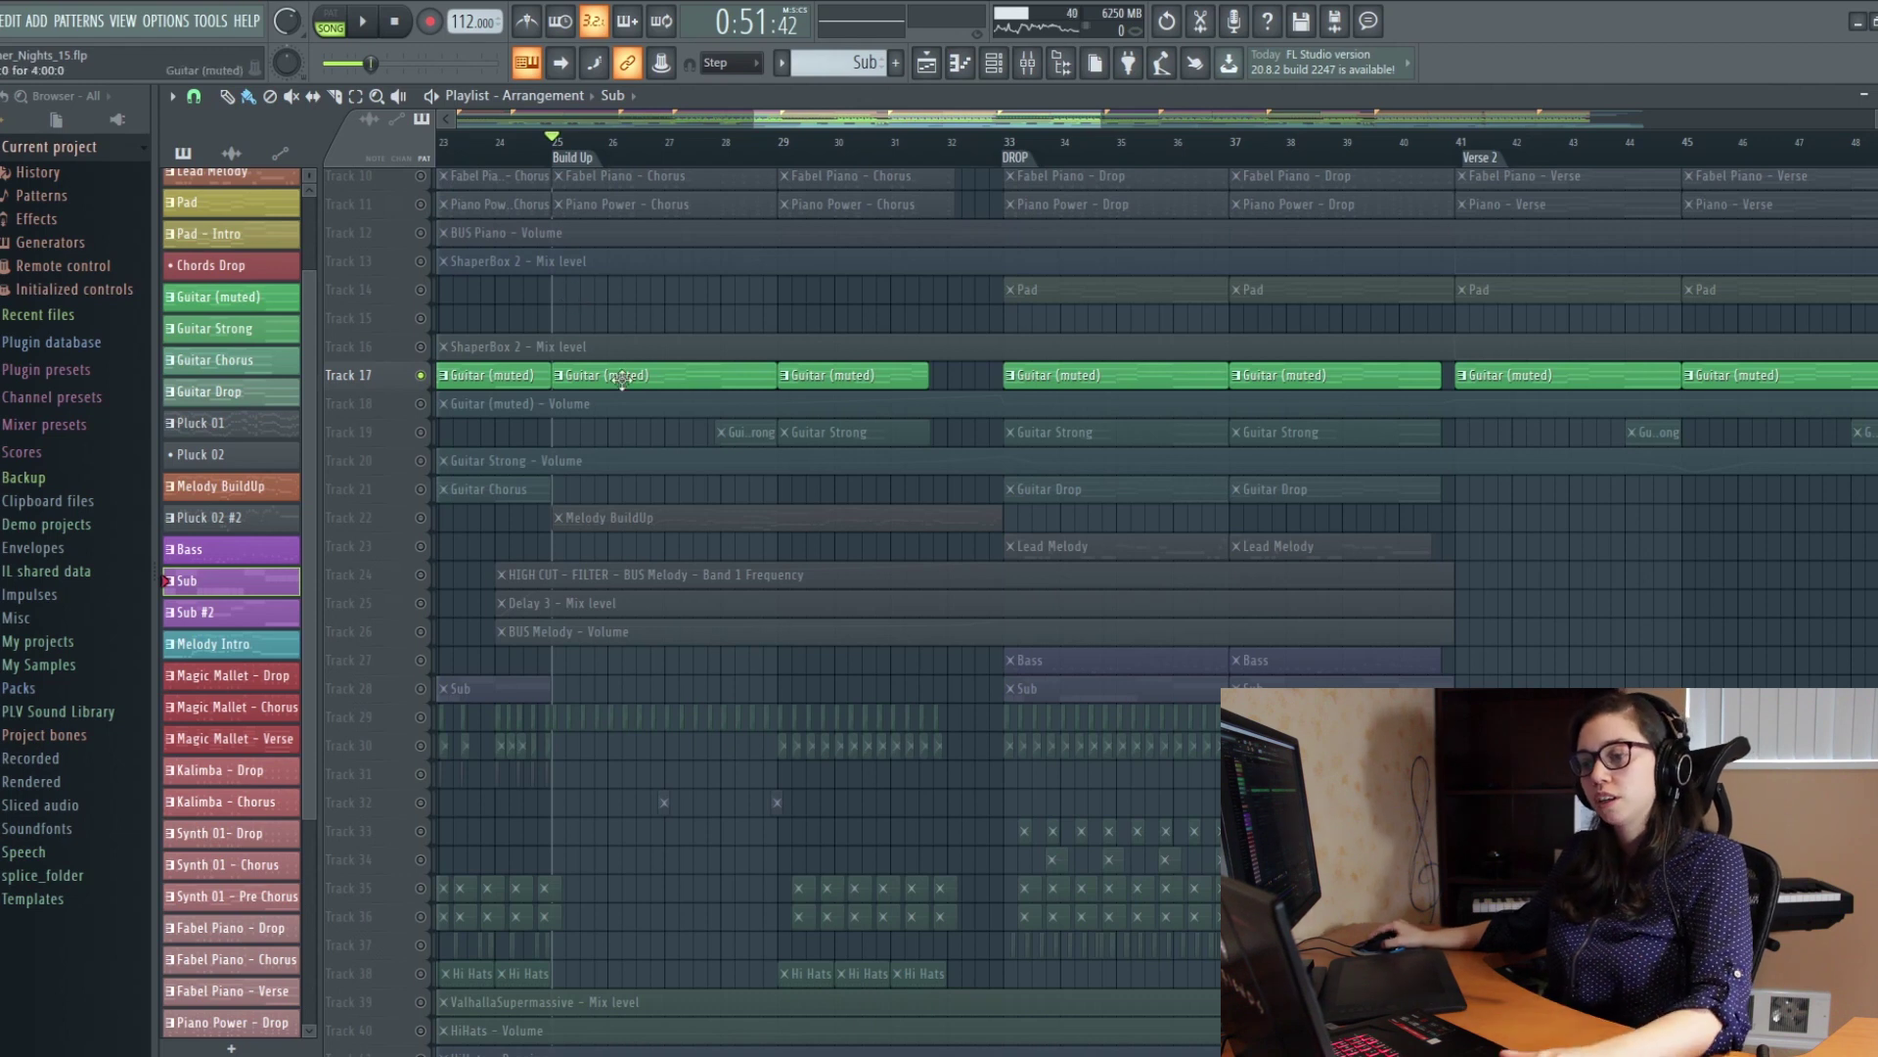
# Step: Solo the kick tracks on Tracks 29 and 30 and audition them through the second half of the Build Up
pyautogui.scroll(-1, 622, 381)
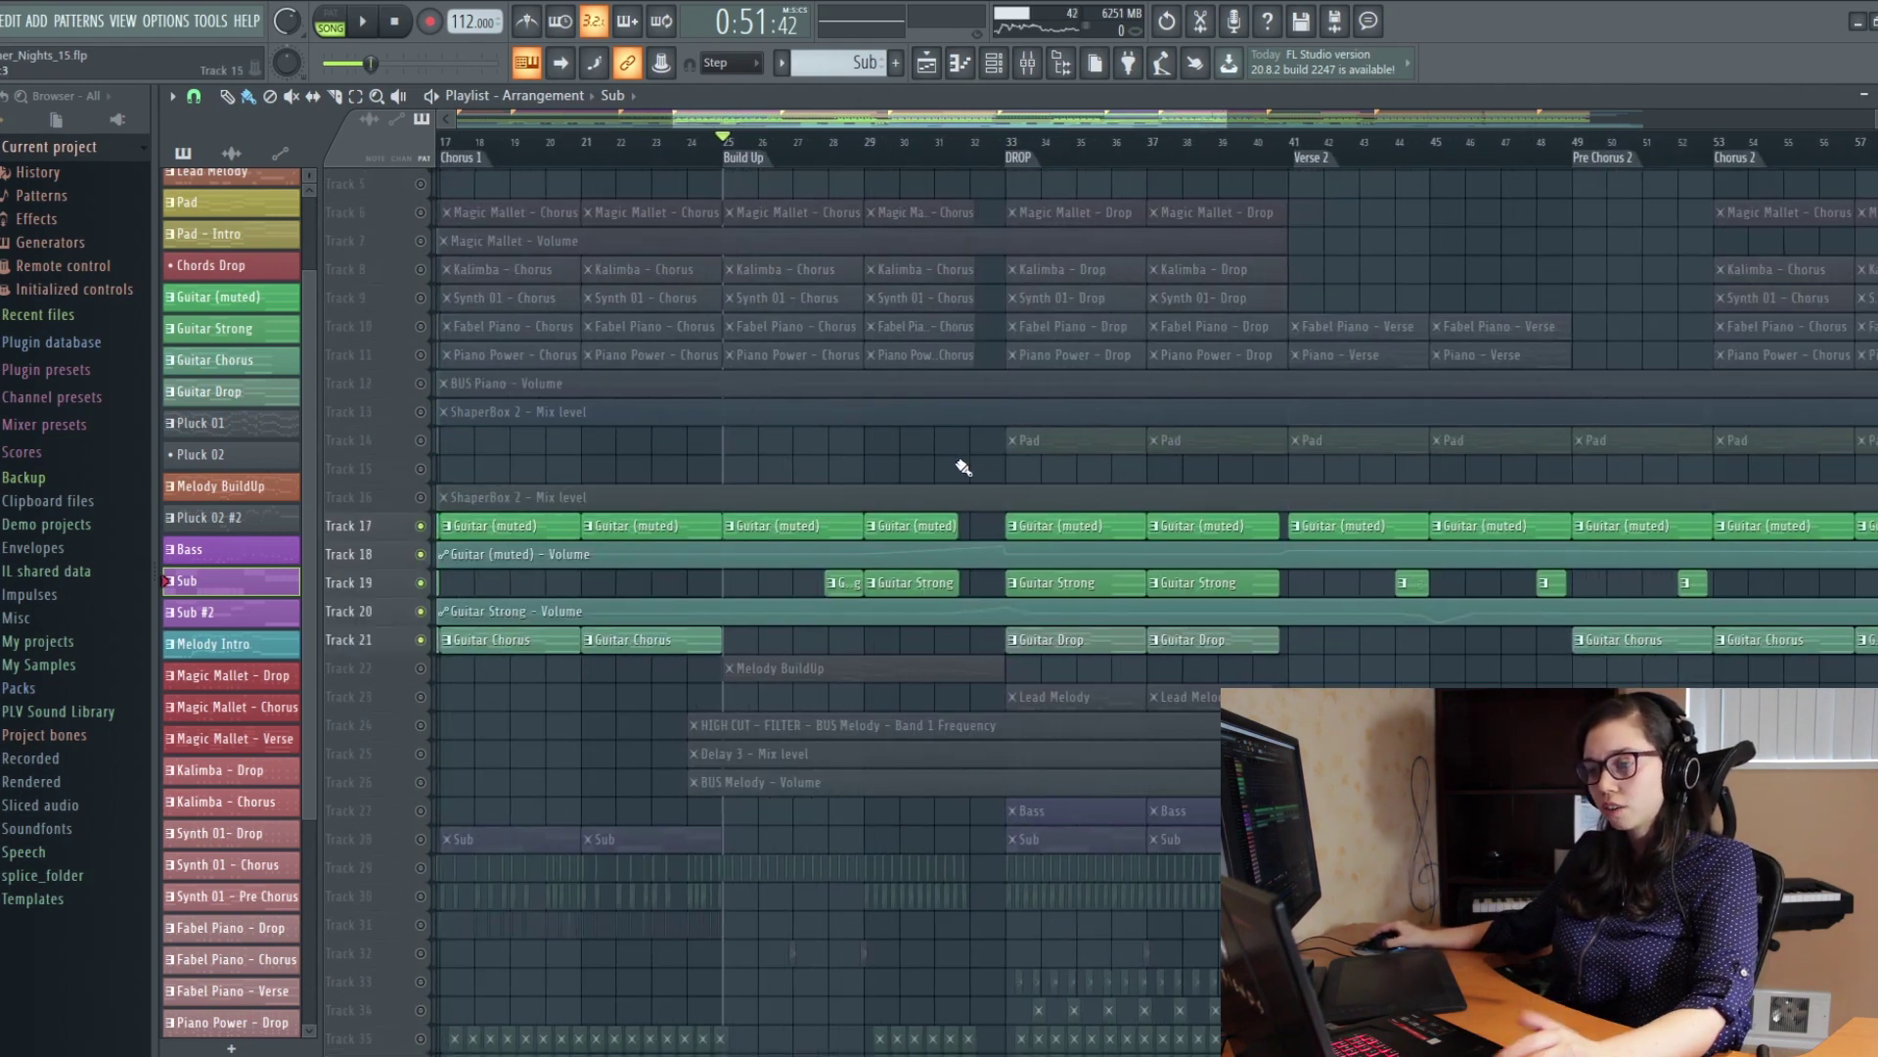
pyautogui.moveTo(964, 468); pyautogui.dragTo(938, 528)
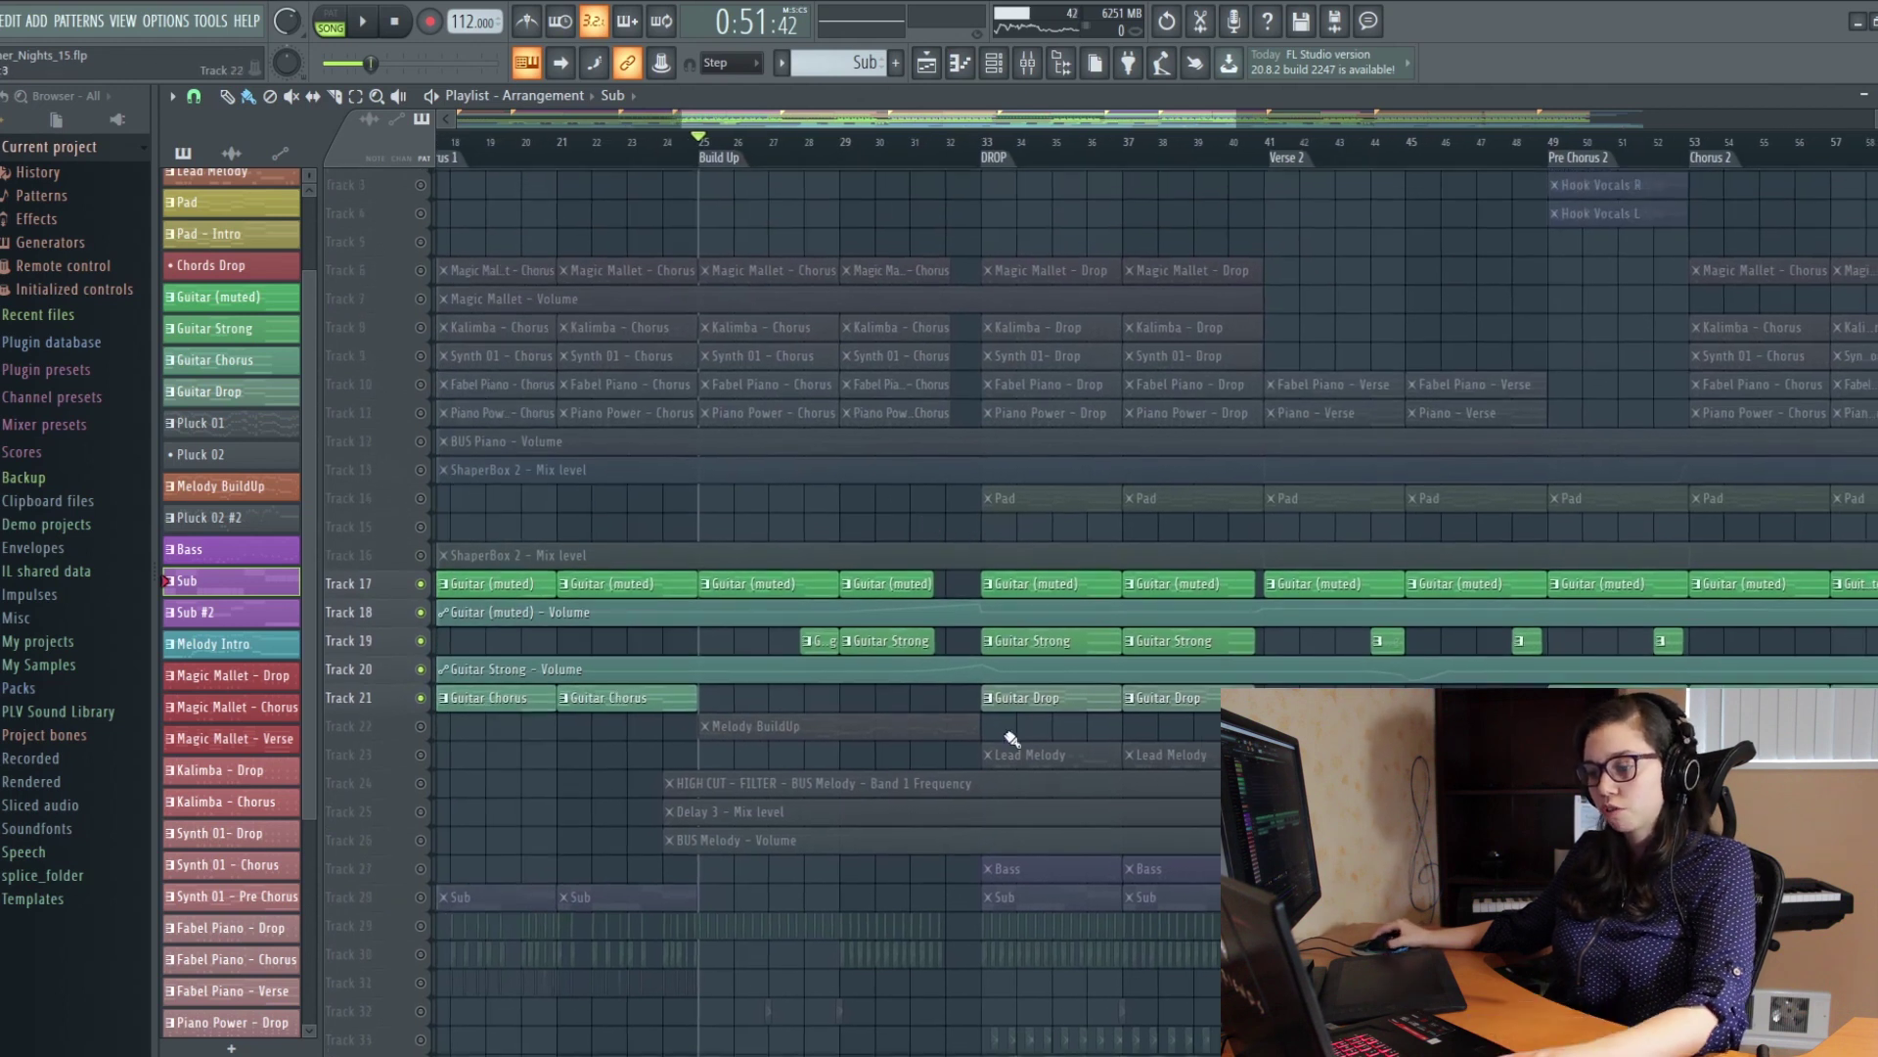
pyautogui.scroll(-5, 1012, 739)
pyautogui.rightClick(421, 471)
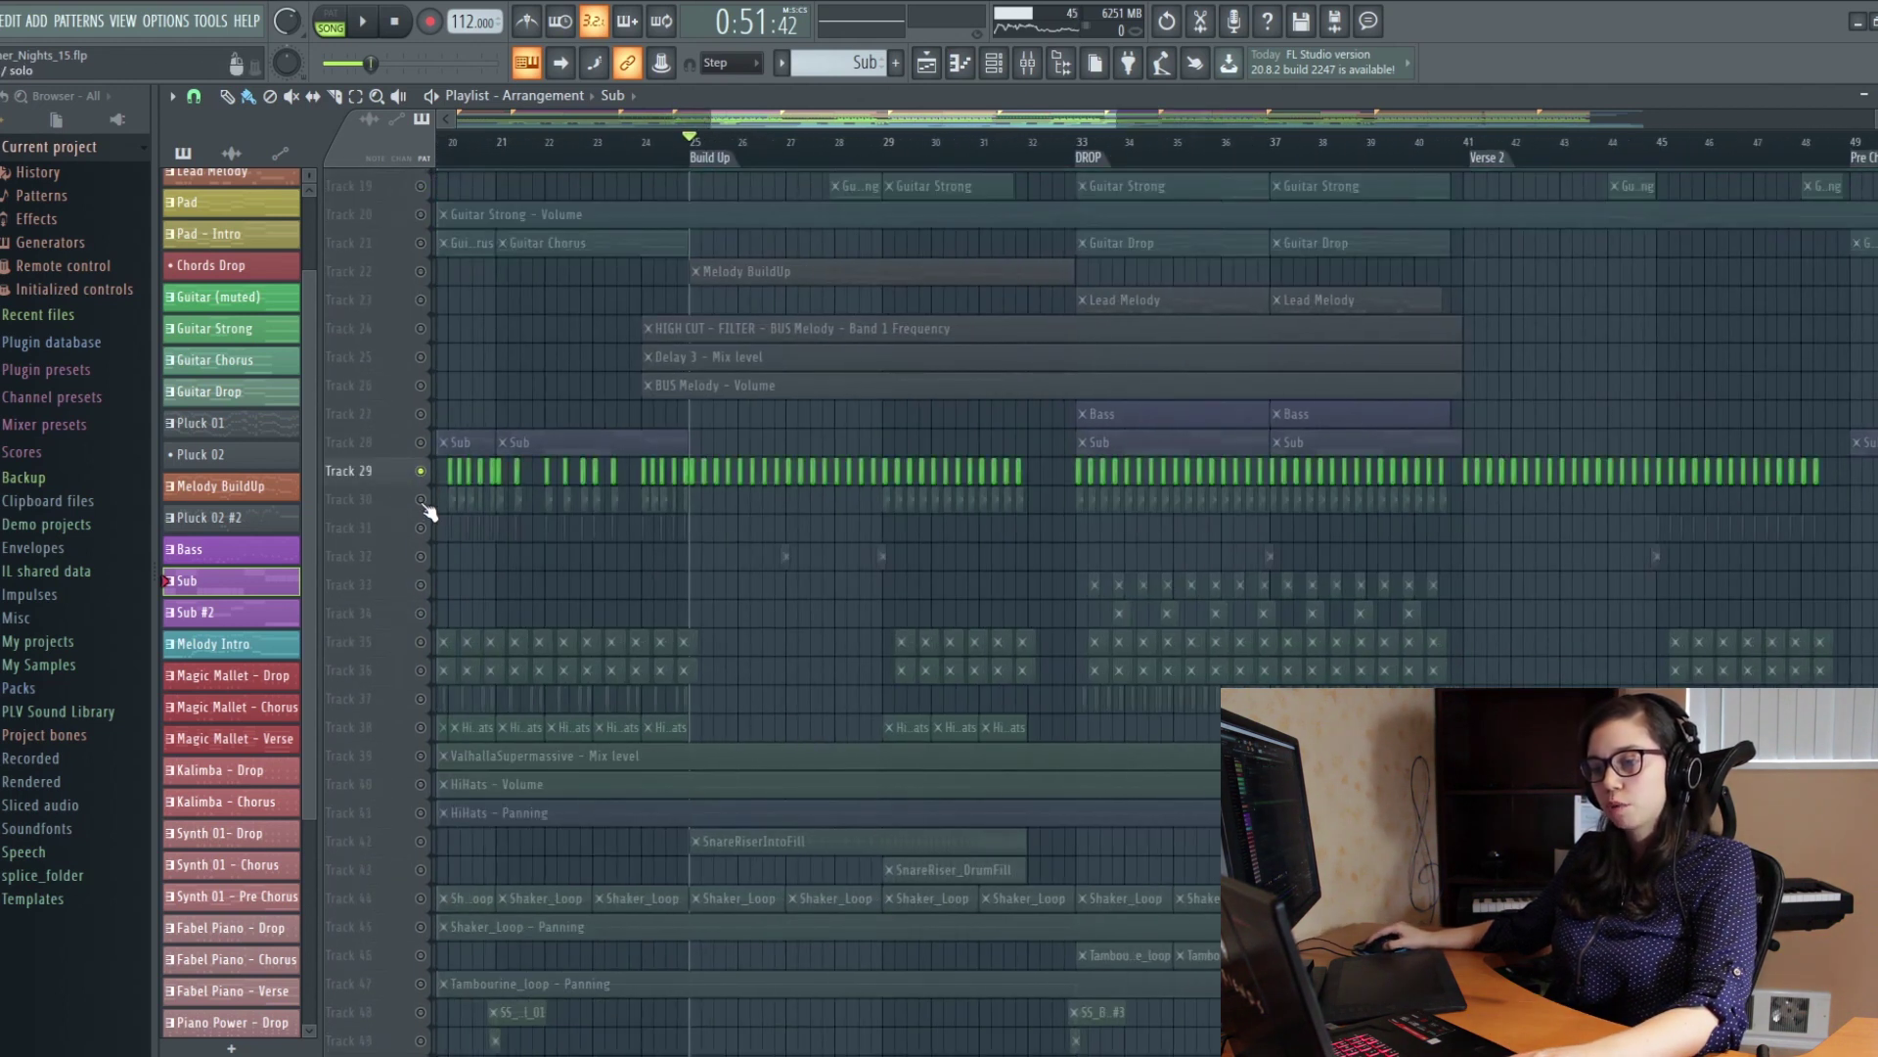
pyautogui.click(421, 499)
pyautogui.press('space')
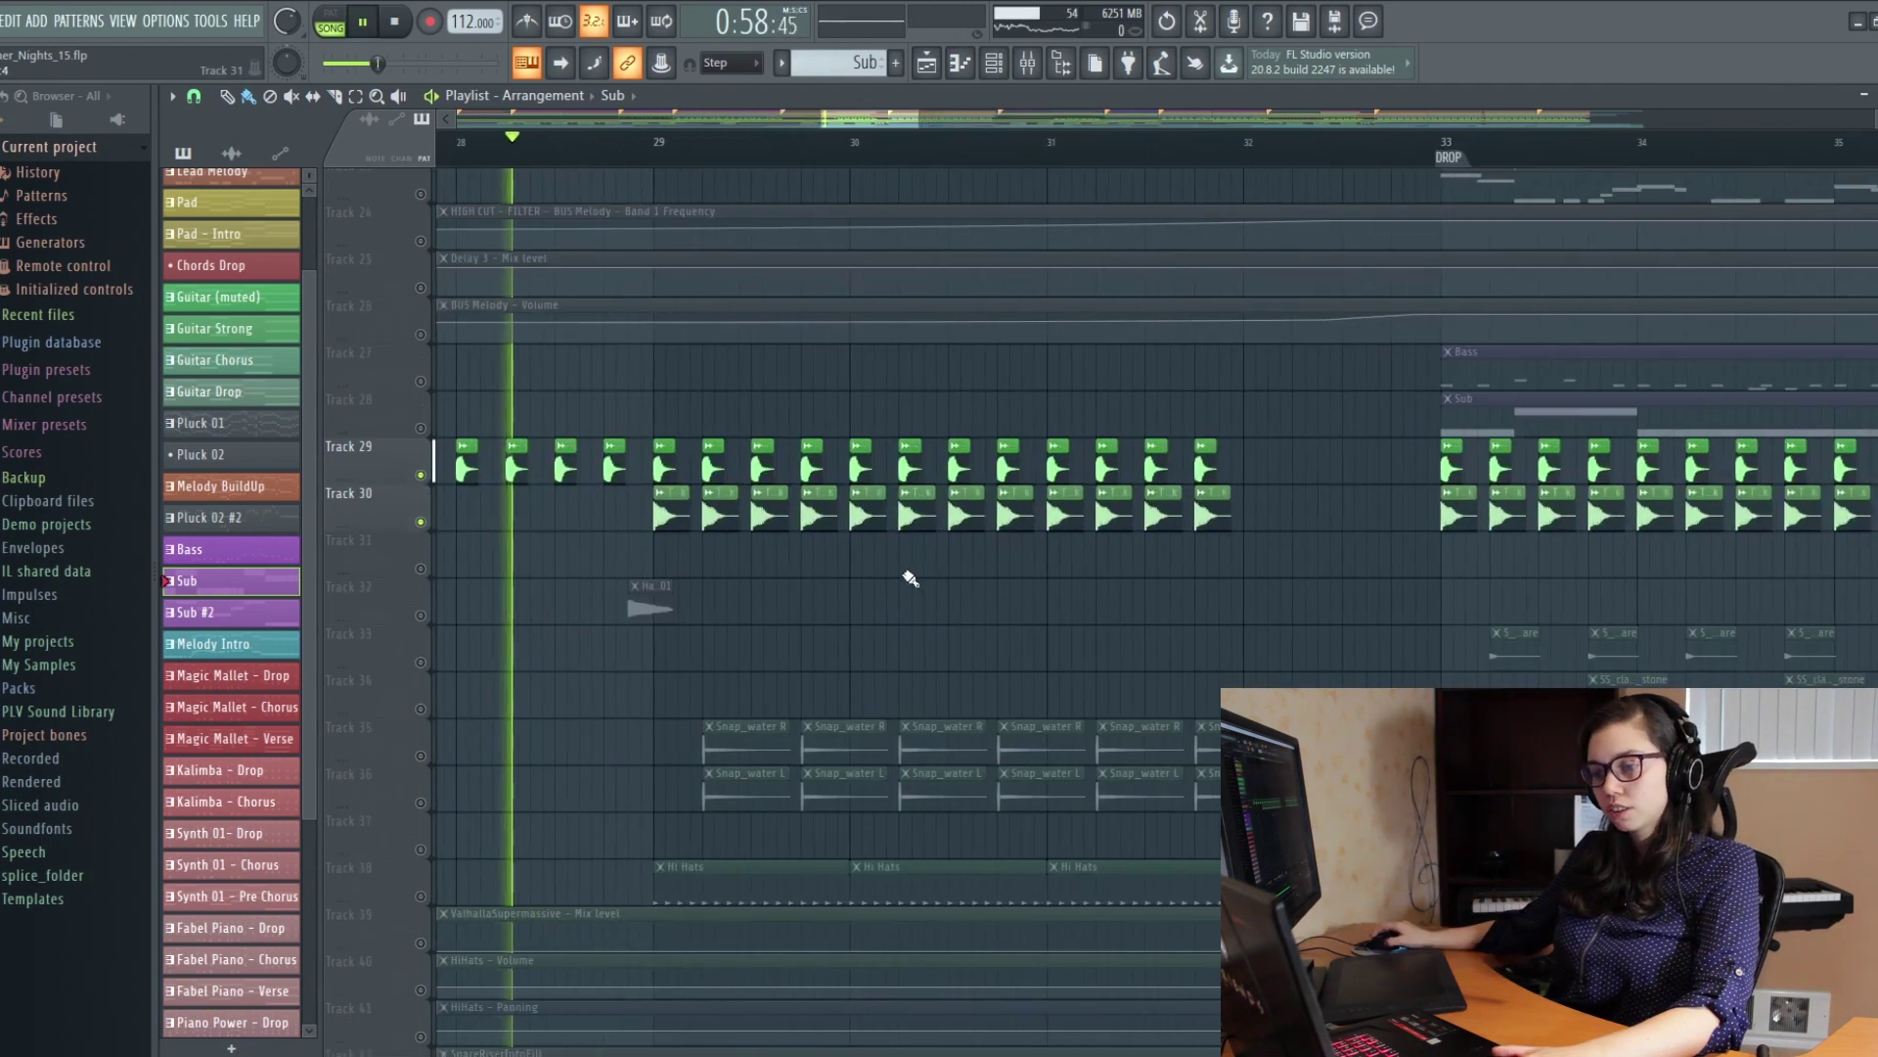
pyautogui.scroll(2, 994, 620)
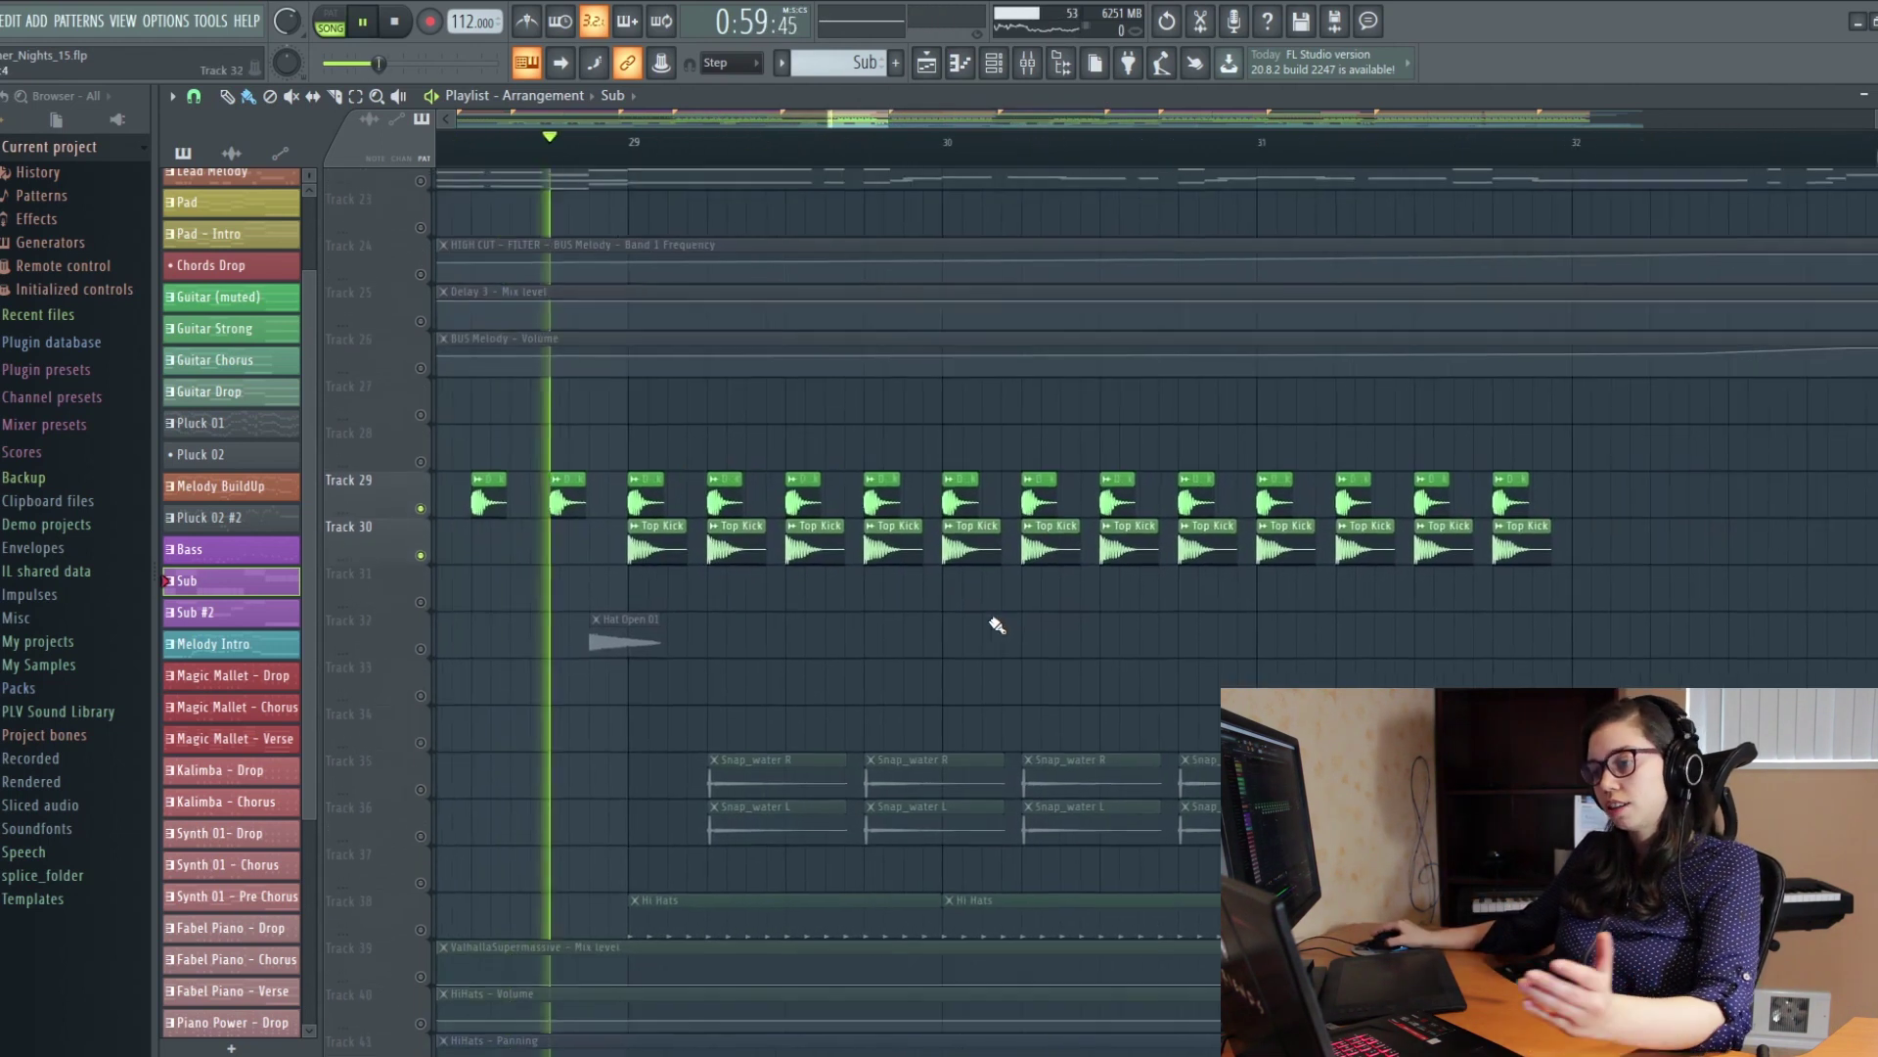
pyautogui.scroll(-2, 997, 624)
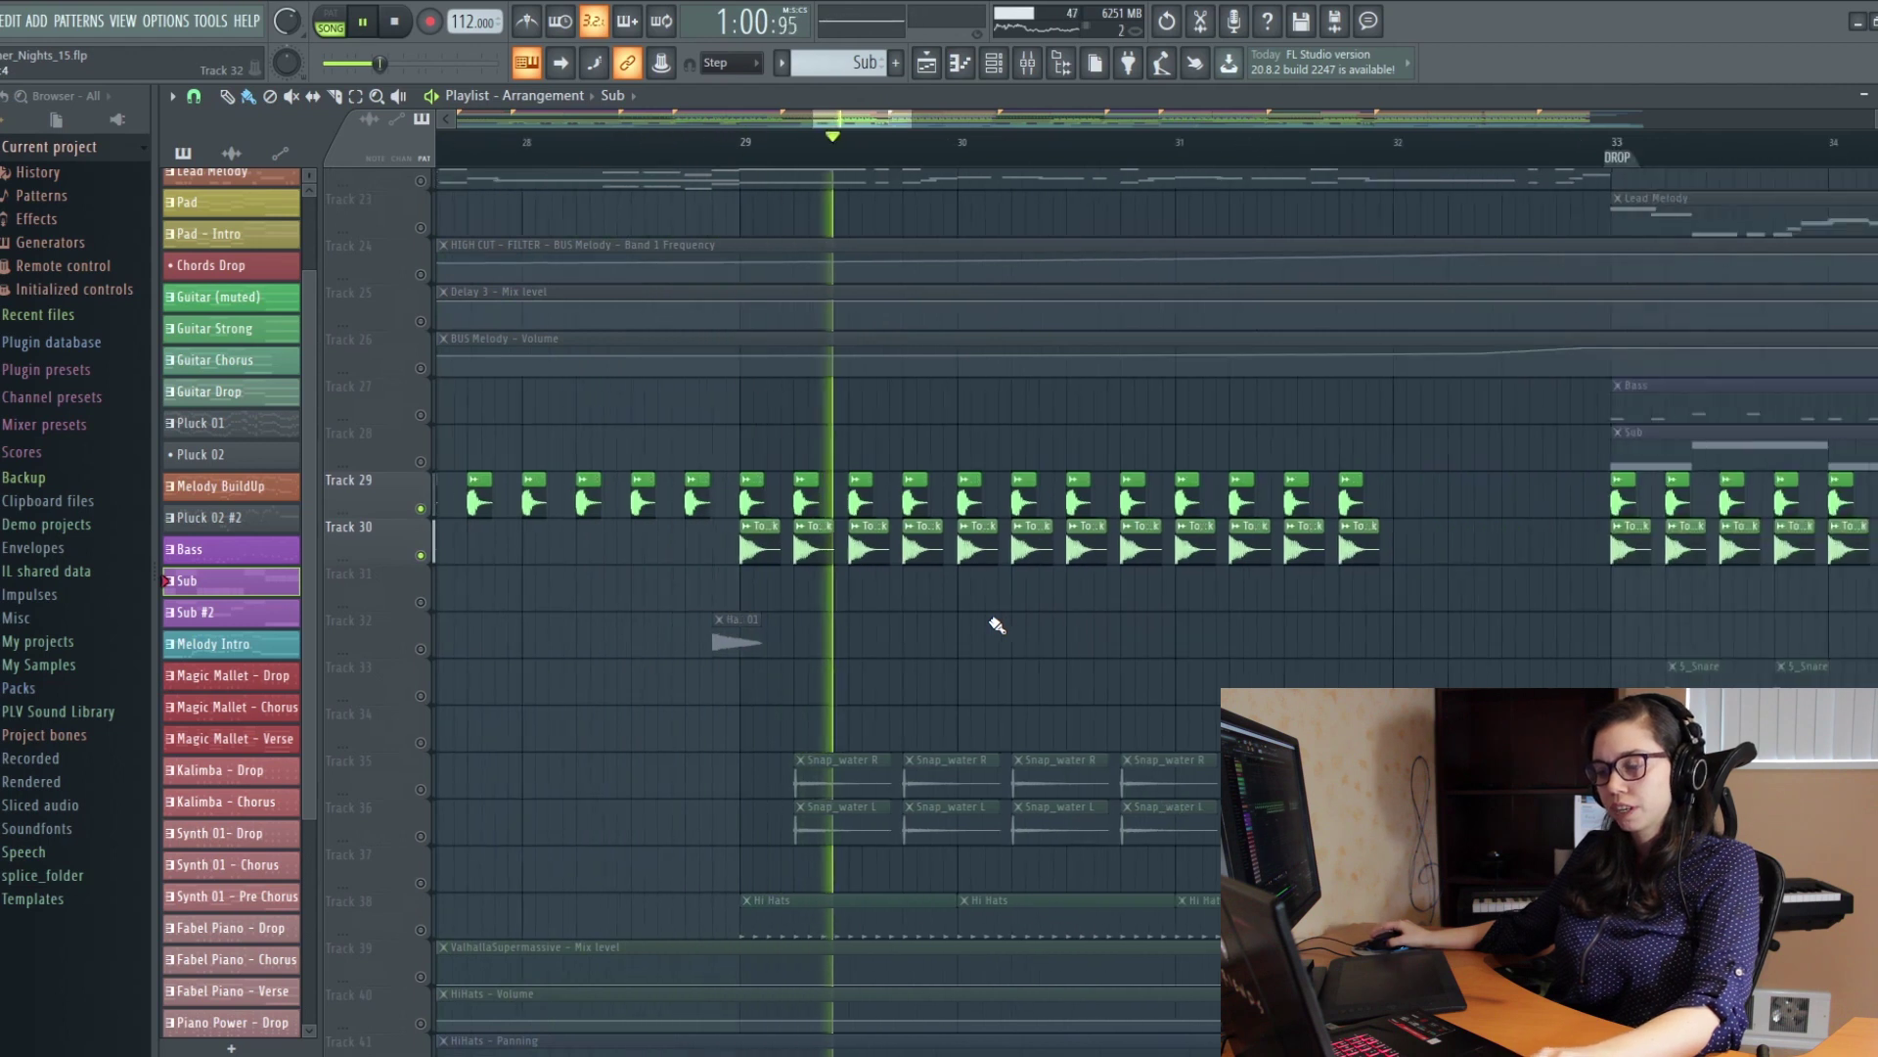
# Step: Unmute the snaps on Tracks 35 and 36 and the hats, snare riser and shaker loop on Tracks 32, 38, 43 and 44
pyautogui.click(421, 789)
pyautogui.click(420, 835)
pyautogui.scroll(-2, 772, 799)
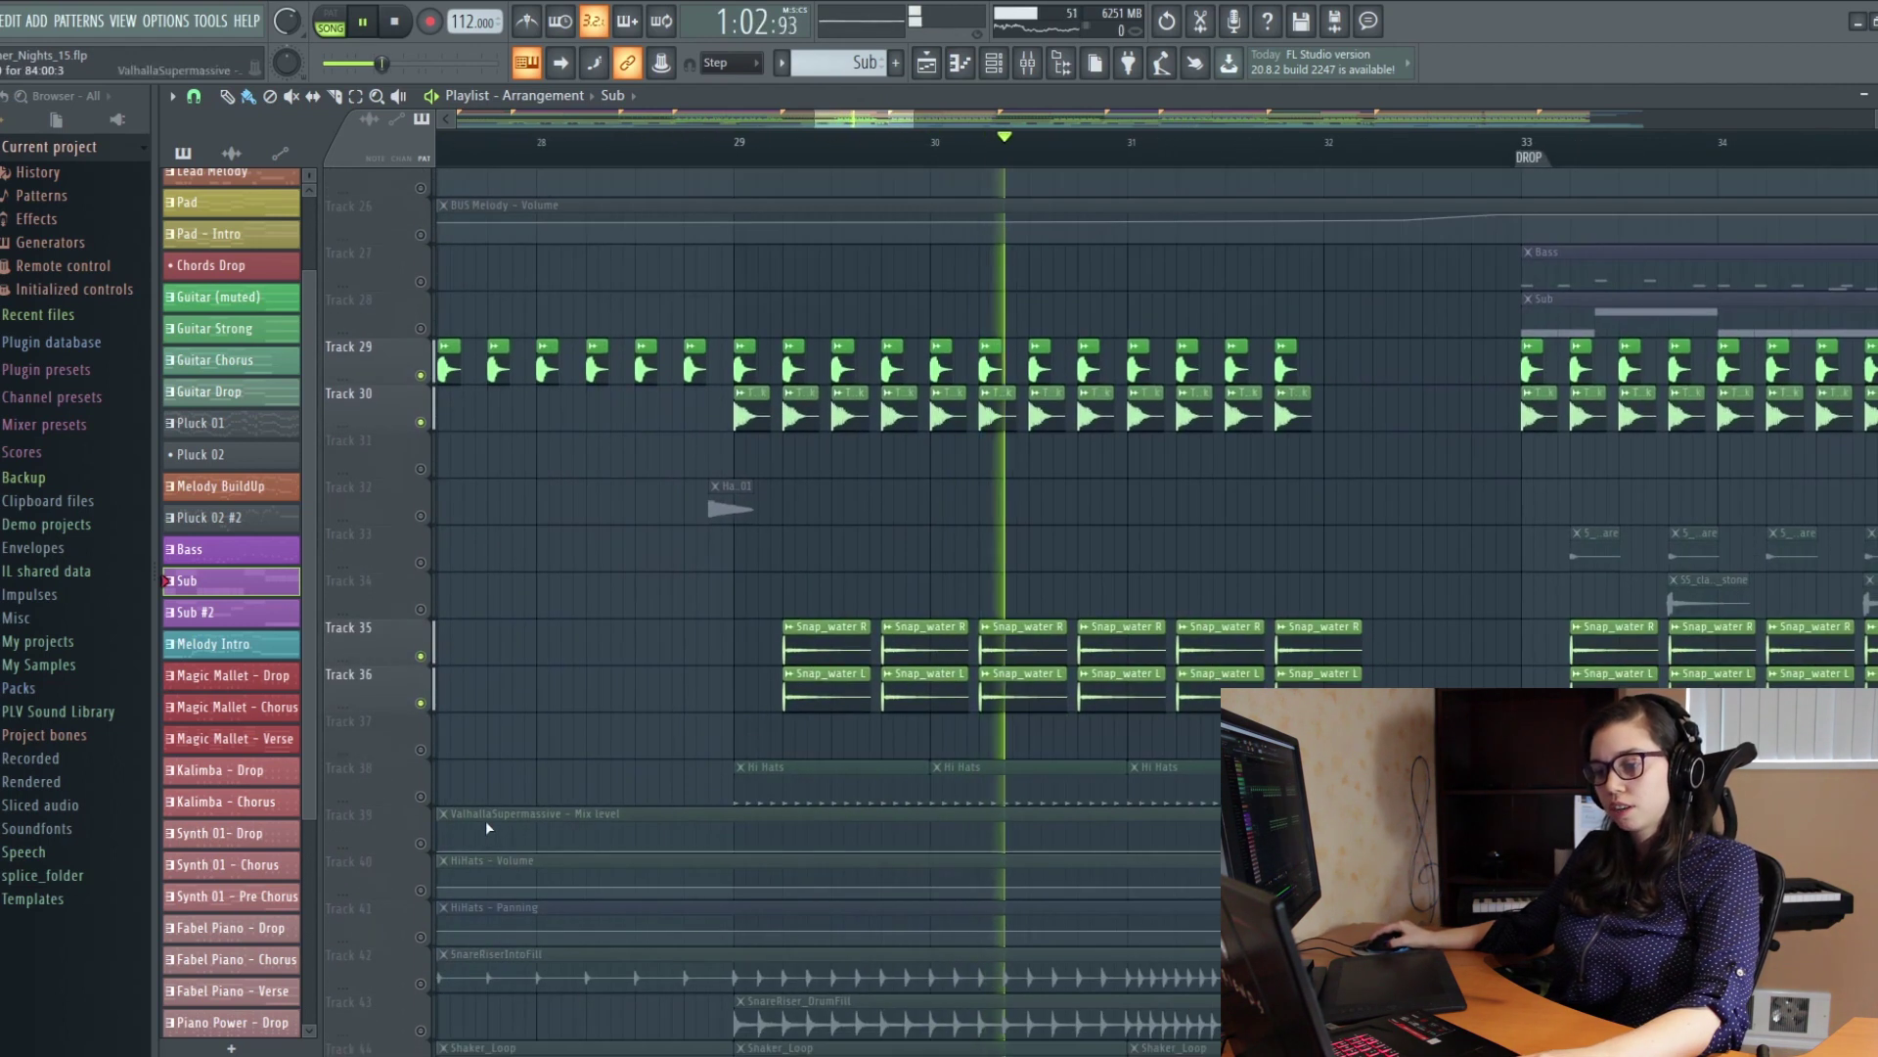
pyautogui.click(421, 775)
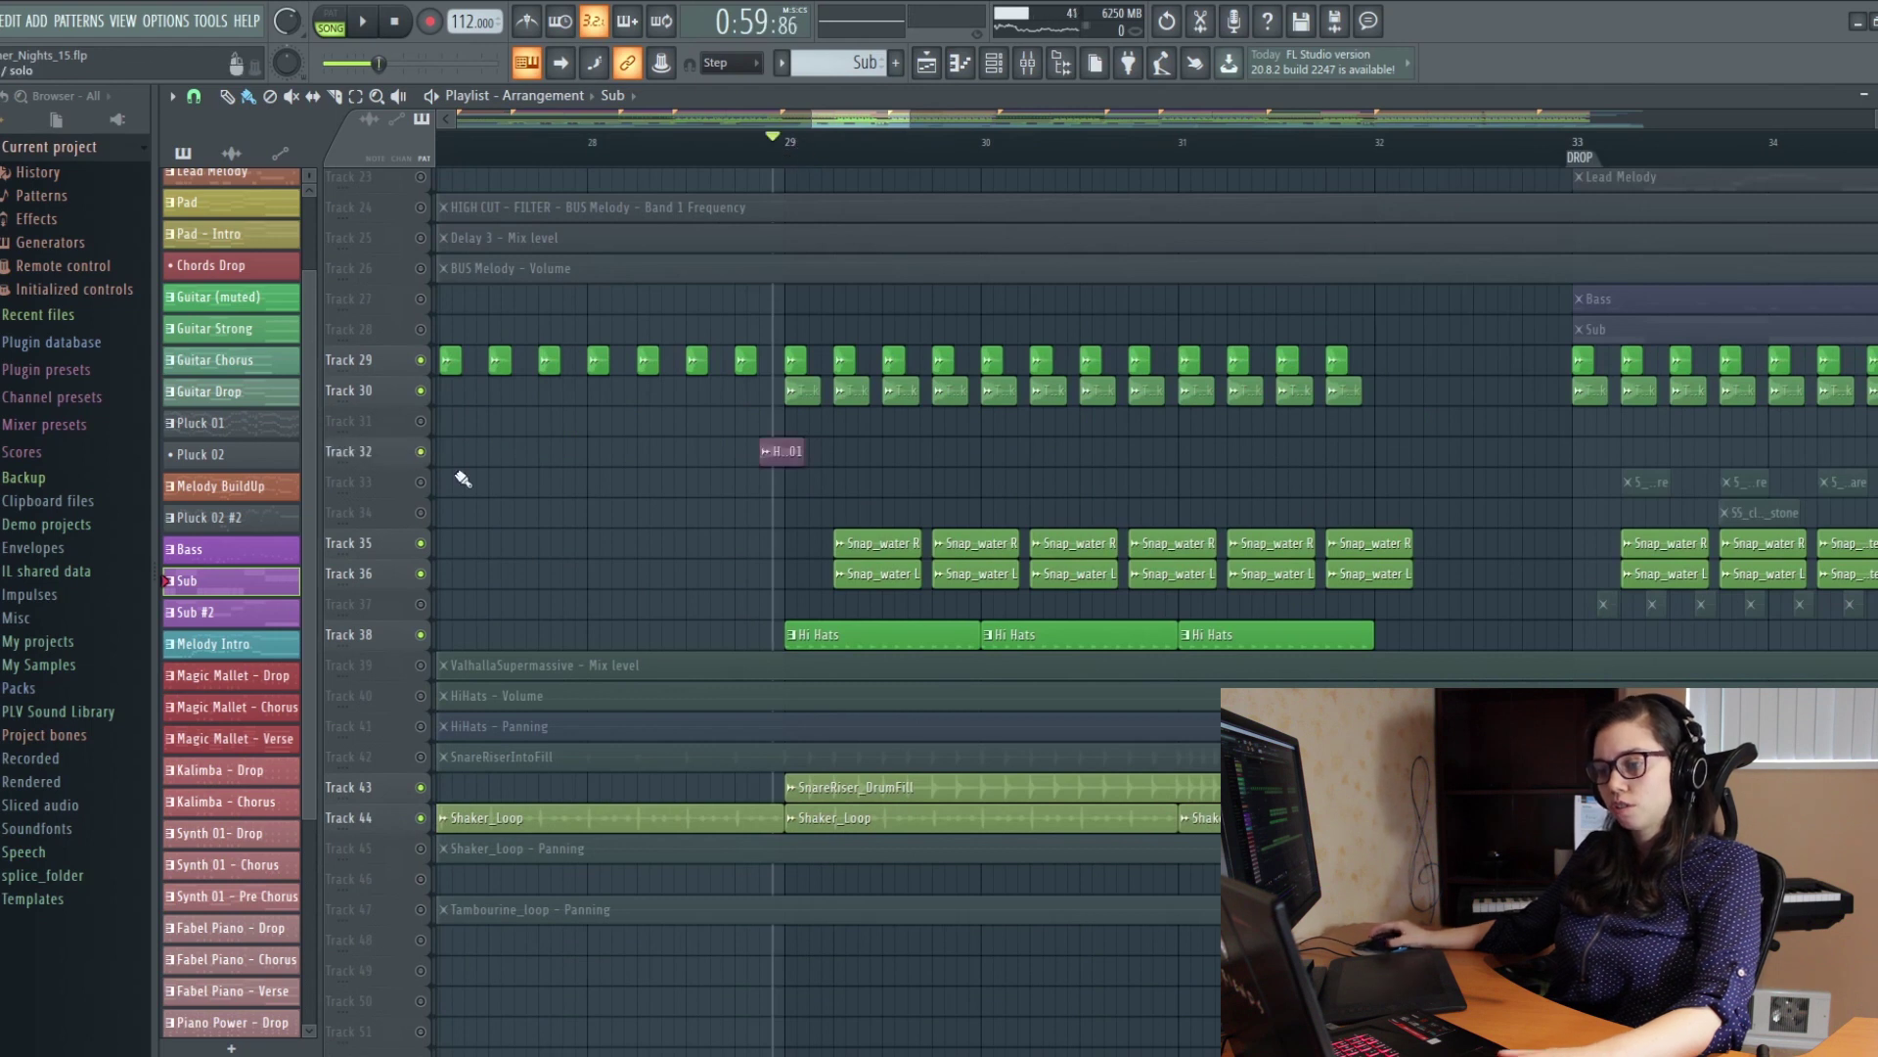
# Step: Unmute the remaining drum loops, risers and automation on Tracks 39 to 47 and audition all the drums to the end of the Build Up
pyautogui.scroll(-3, 463, 480)
pyautogui.scroll(-2, 529, 633)
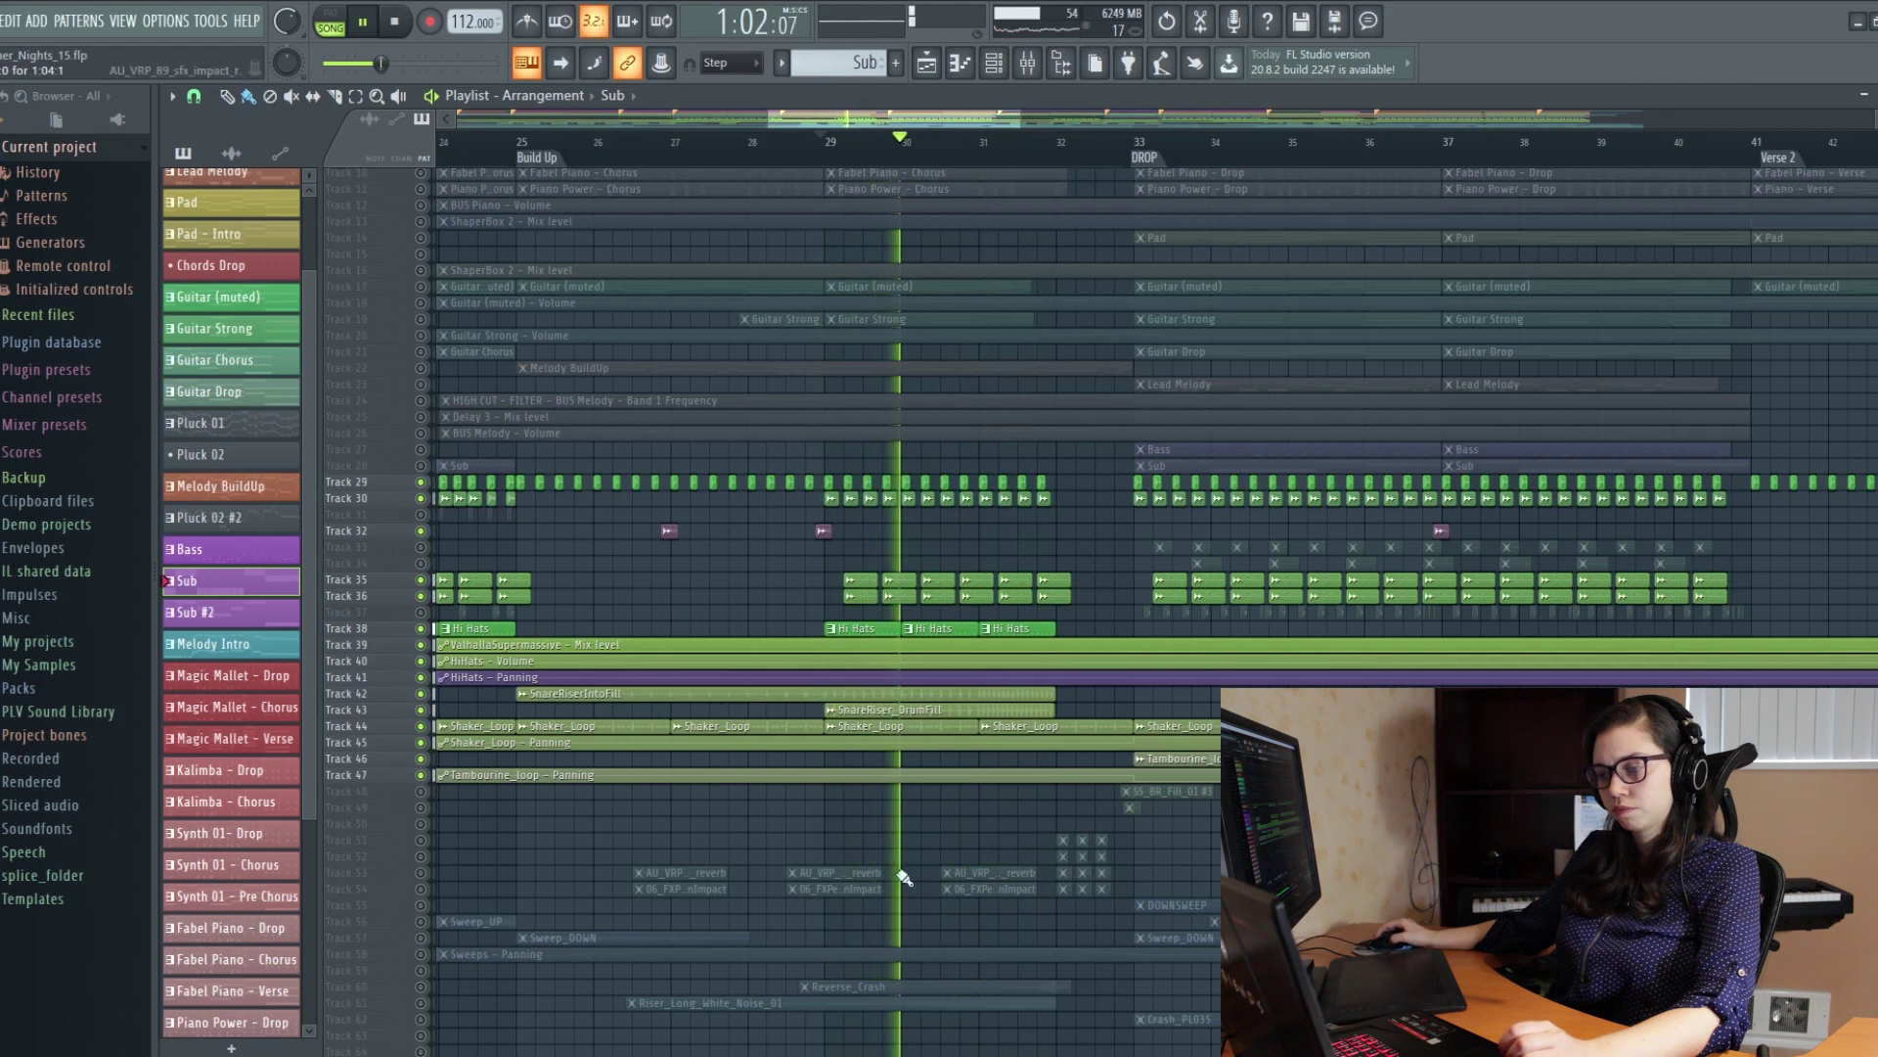
pyautogui.scroll(-2, 1045, 921)
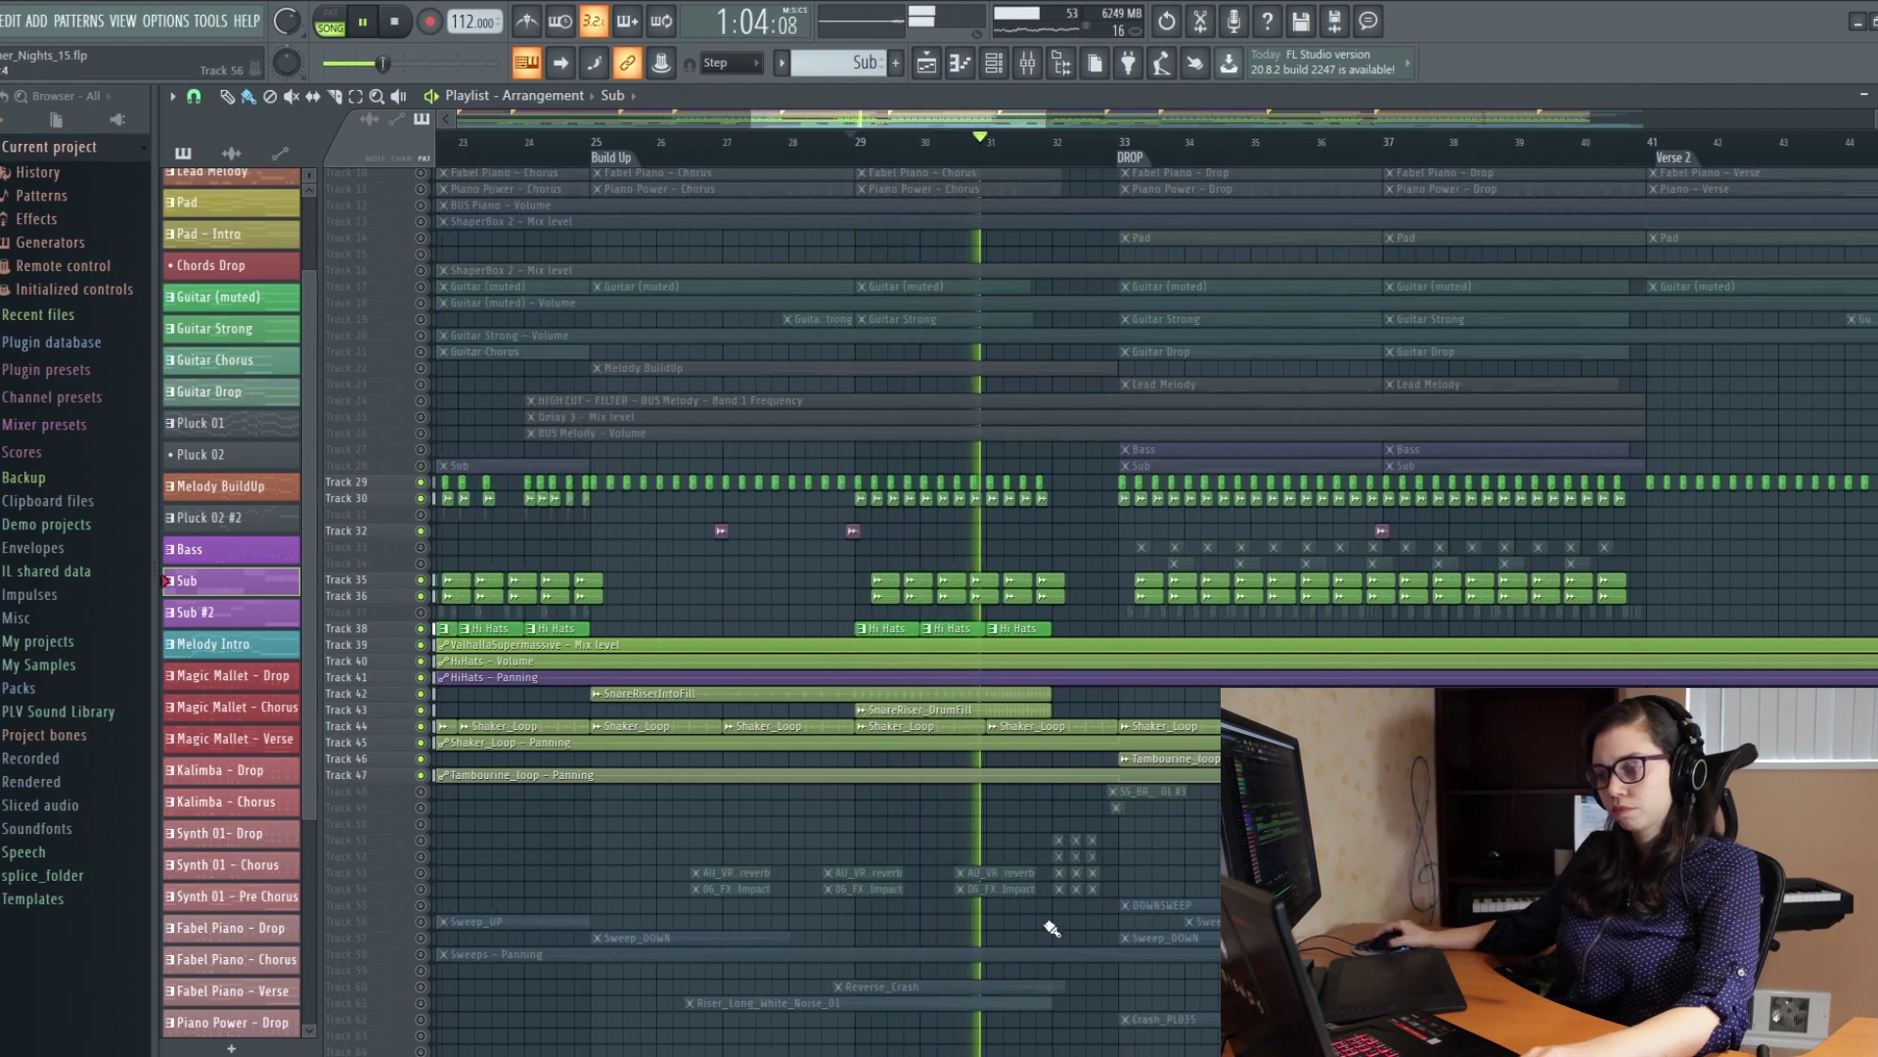
pyautogui.hscroll(2, 1017, 917)
pyautogui.scroll(-1, 1018, 918)
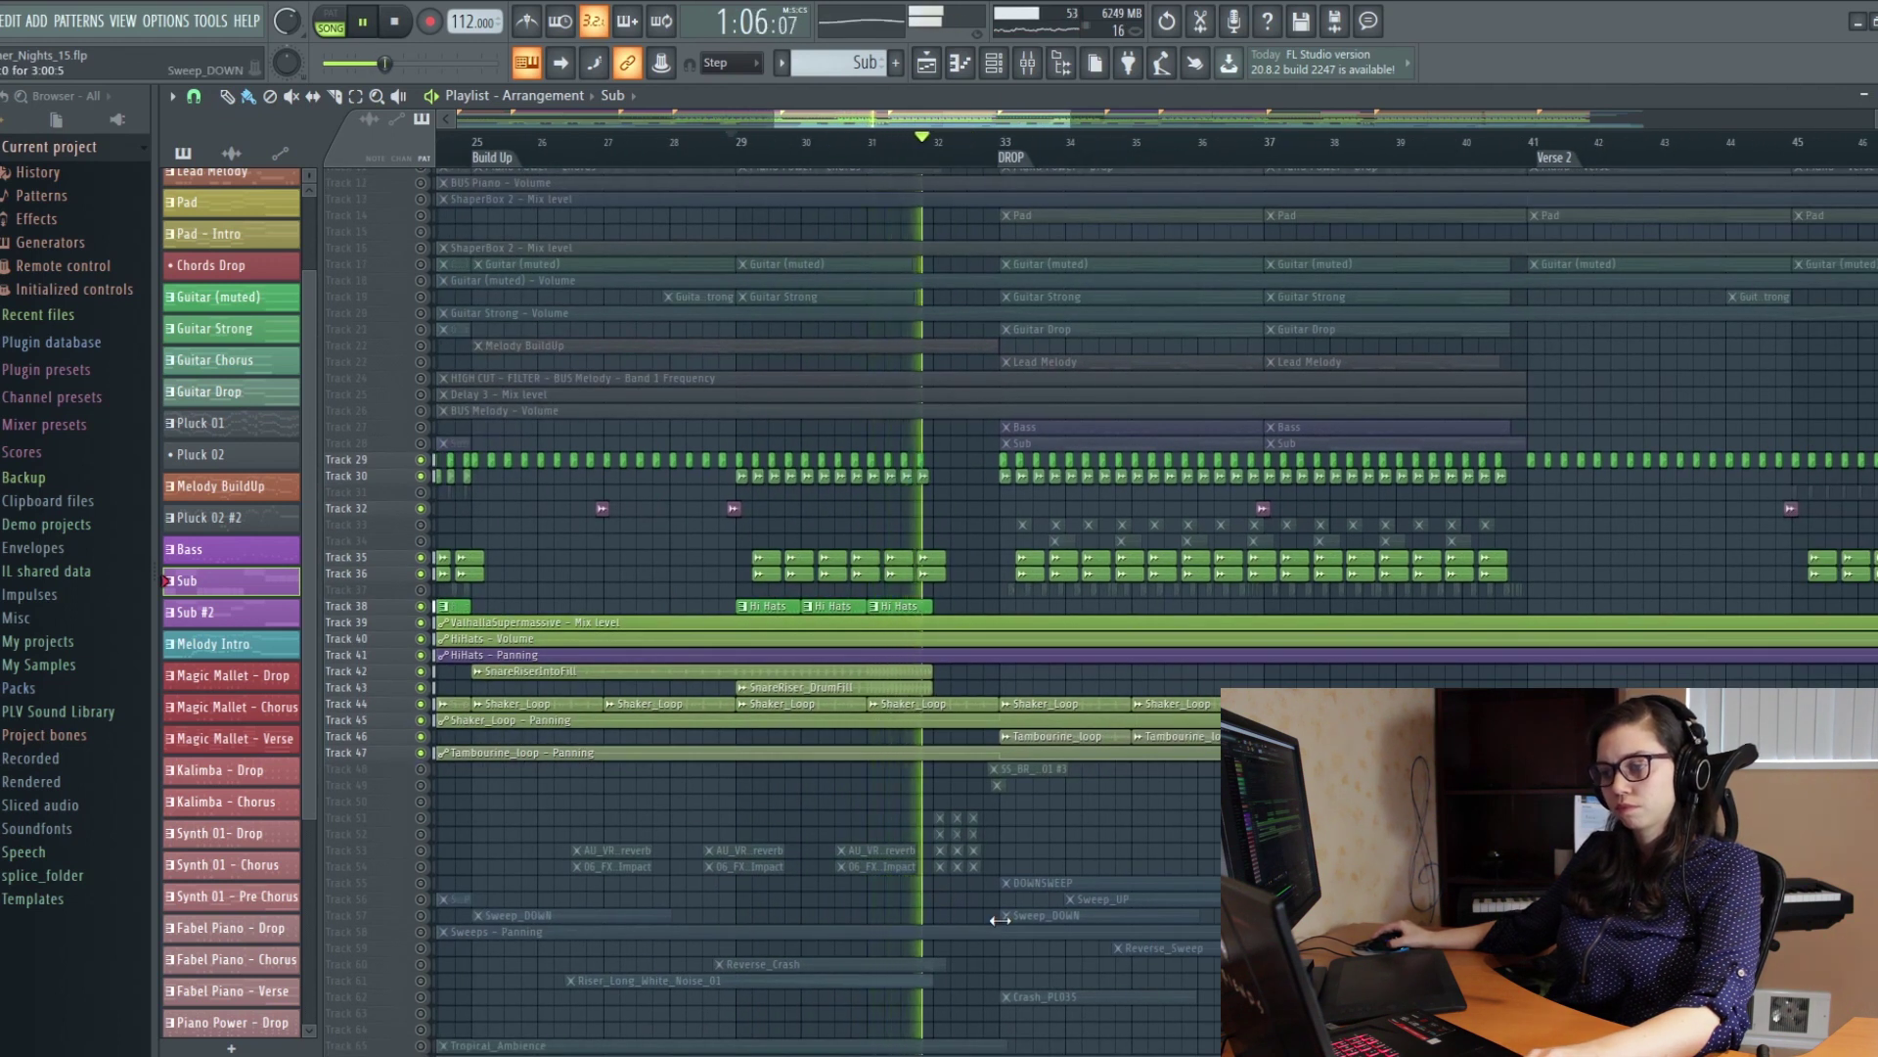
pyautogui.press('space')
# Step: Solo the percussion impacts on Tracks 51 to 54 that fill the gap before the DROP marker
pyautogui.scroll(2, 1037, 888)
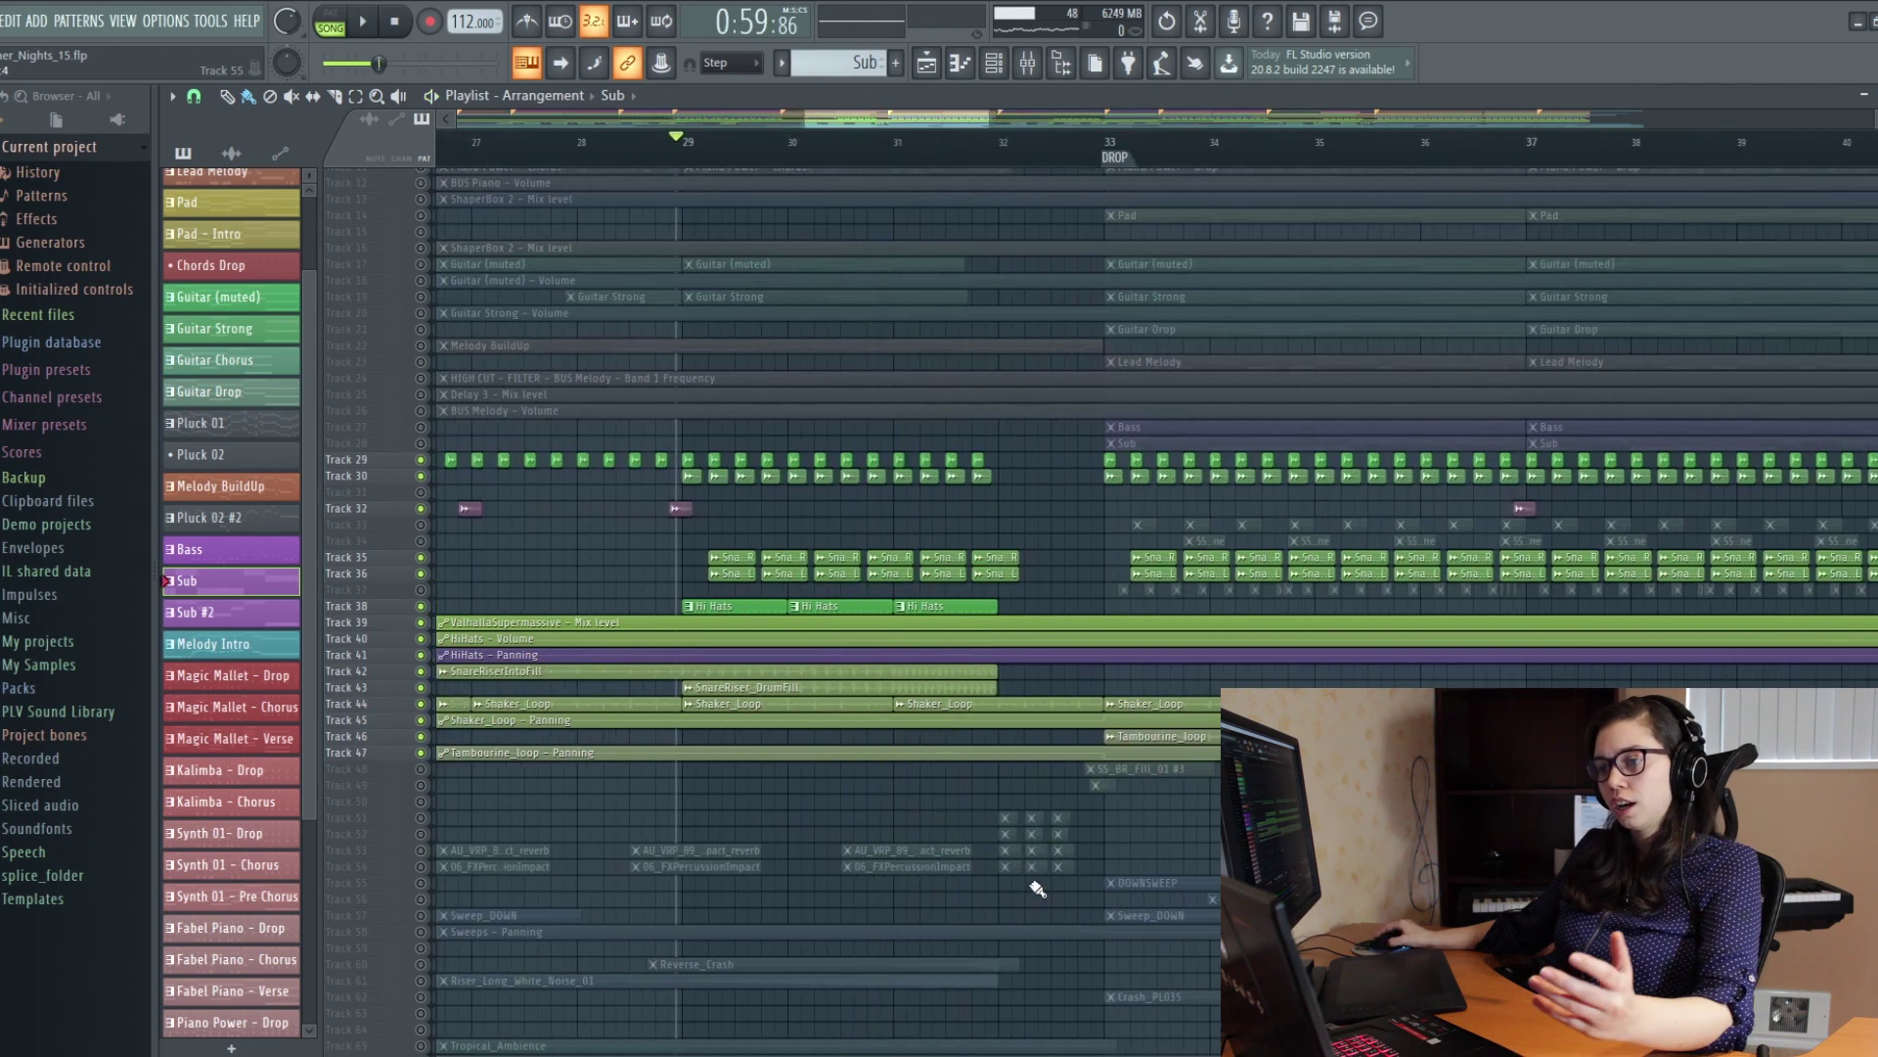
pyautogui.scroll(-1, 1037, 888)
pyautogui.scroll(-3, 1078, 782)
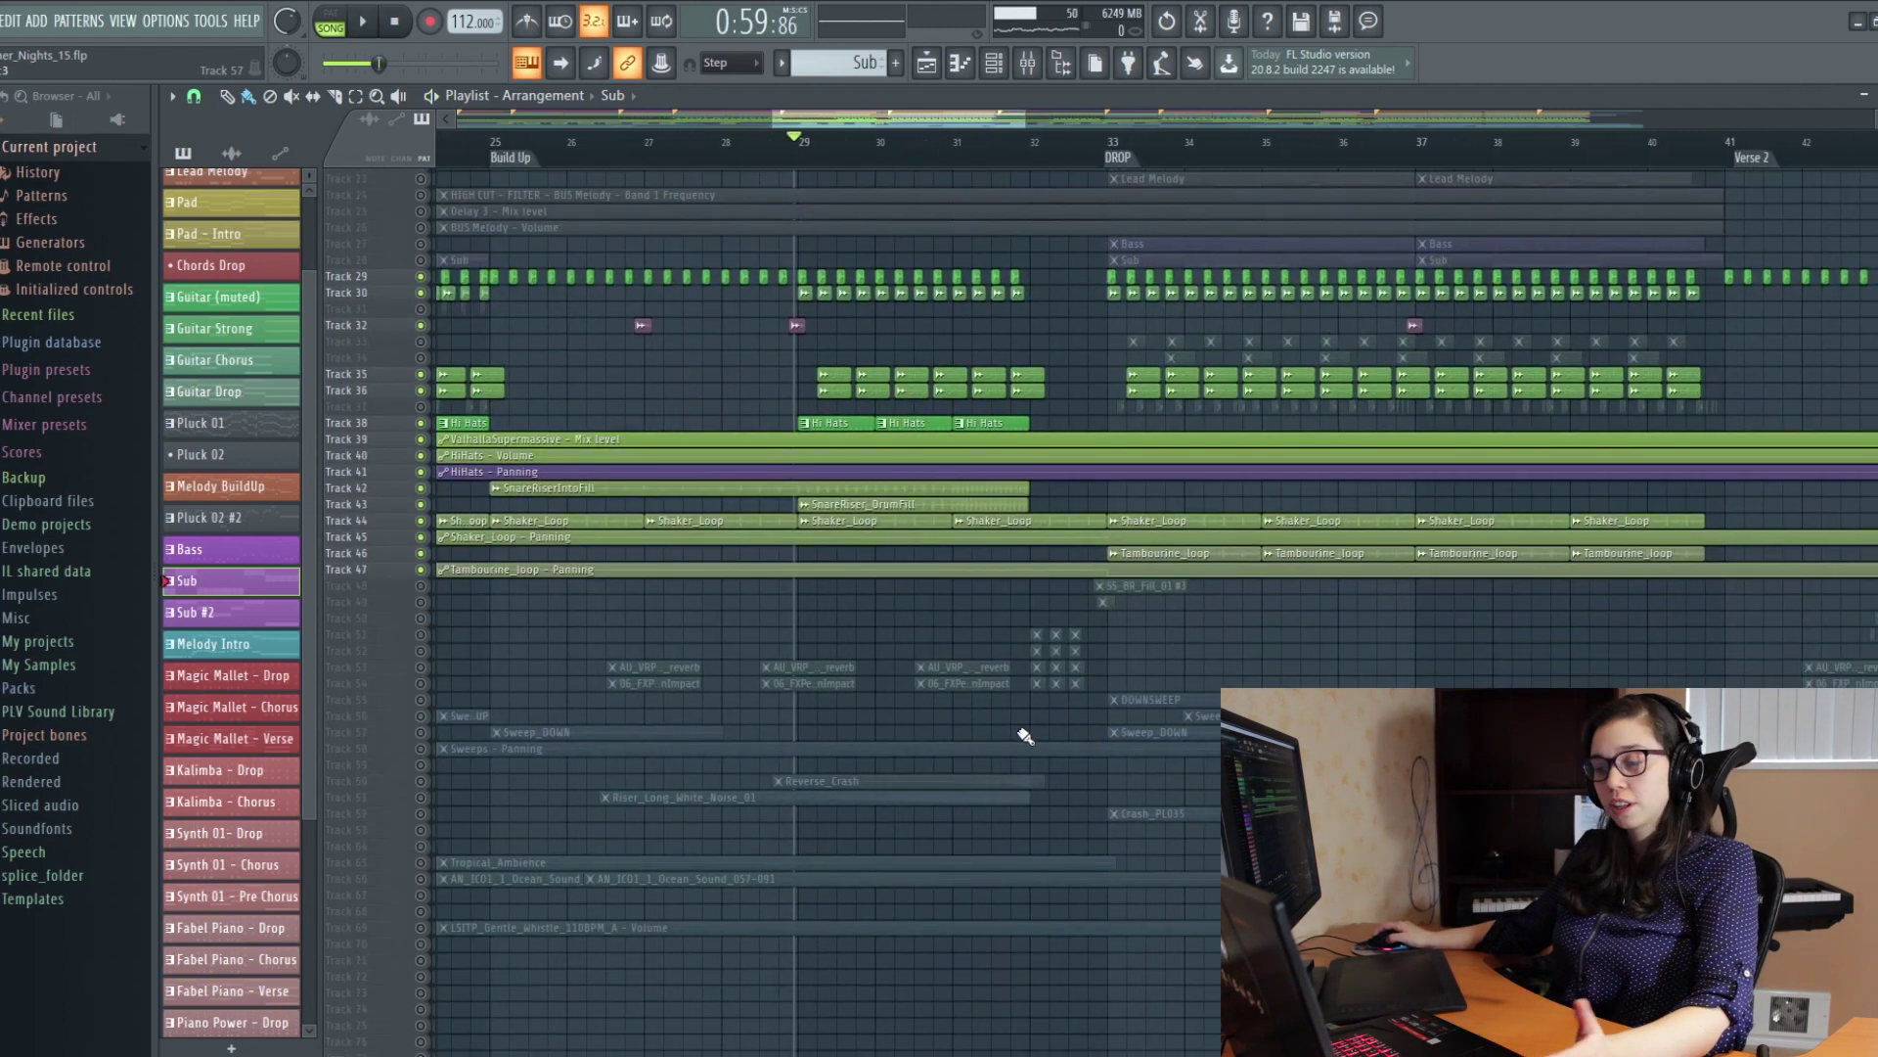
pyautogui.scroll(1, 1040, 729)
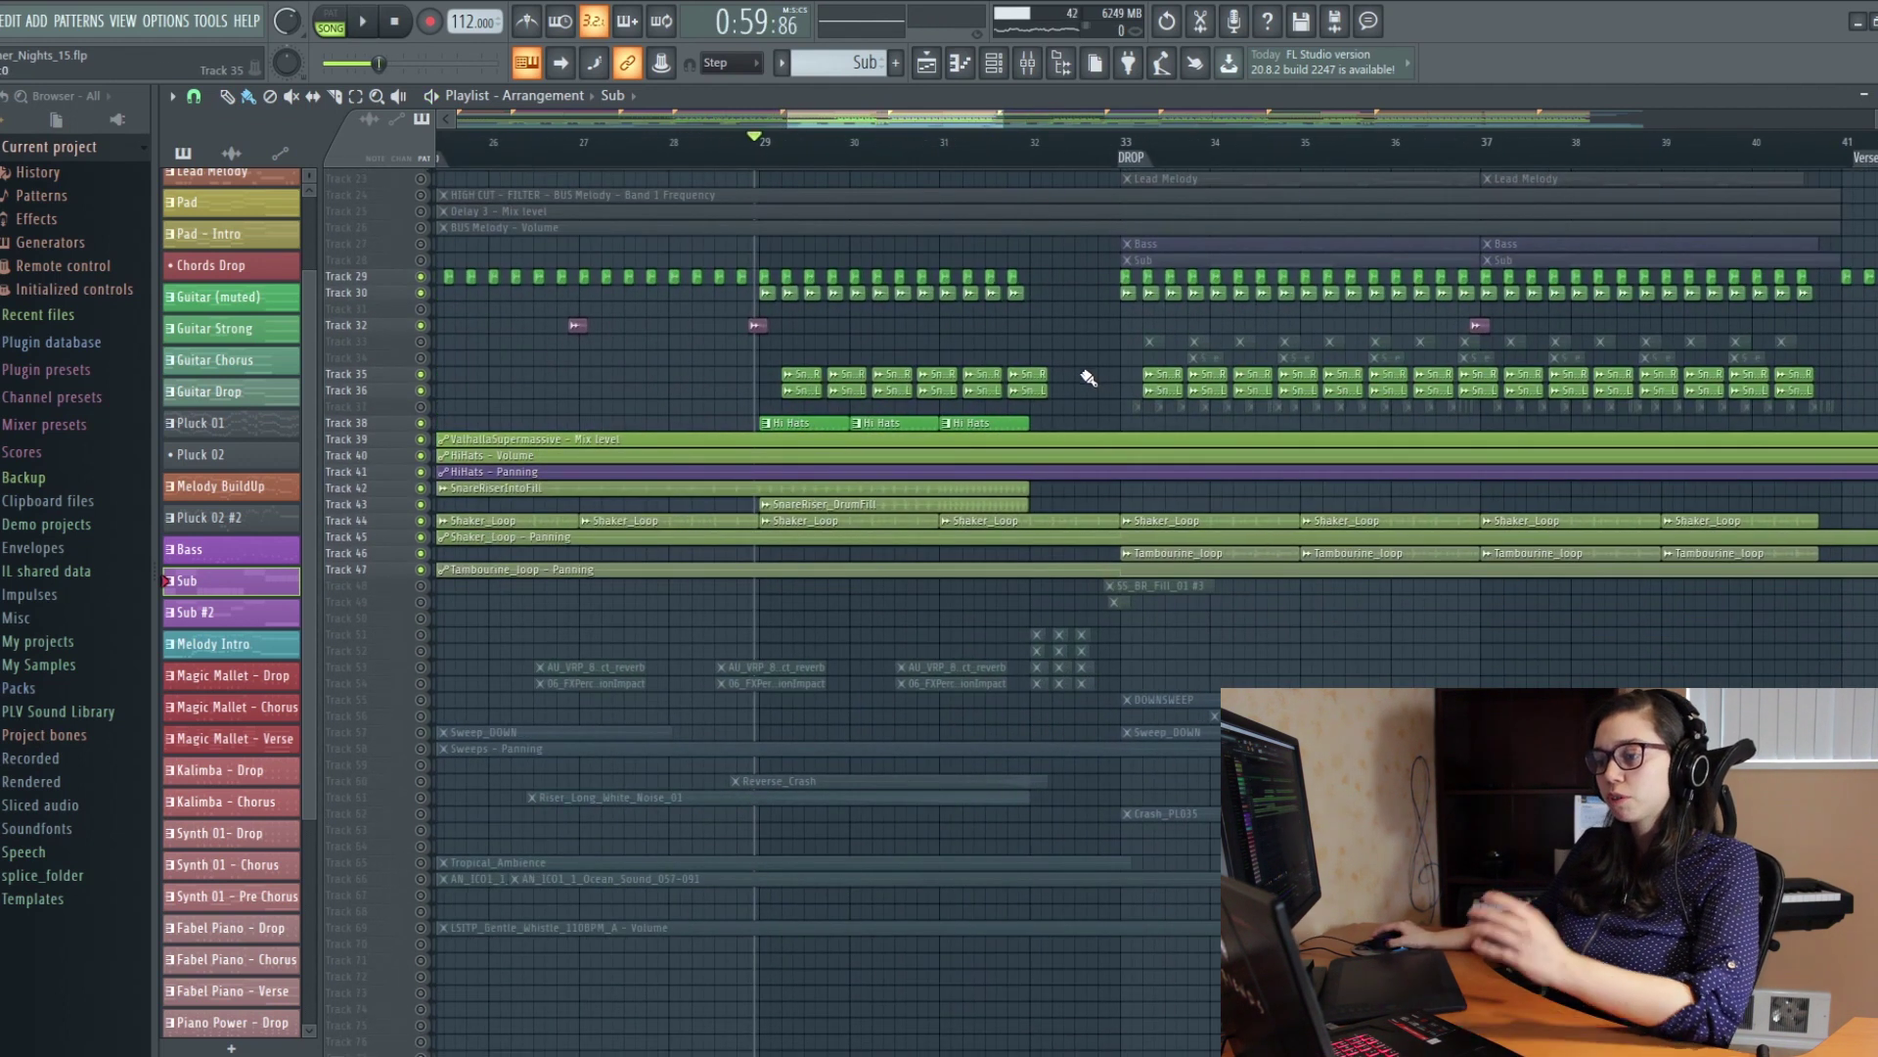
pyautogui.scroll(2, 476, 654)
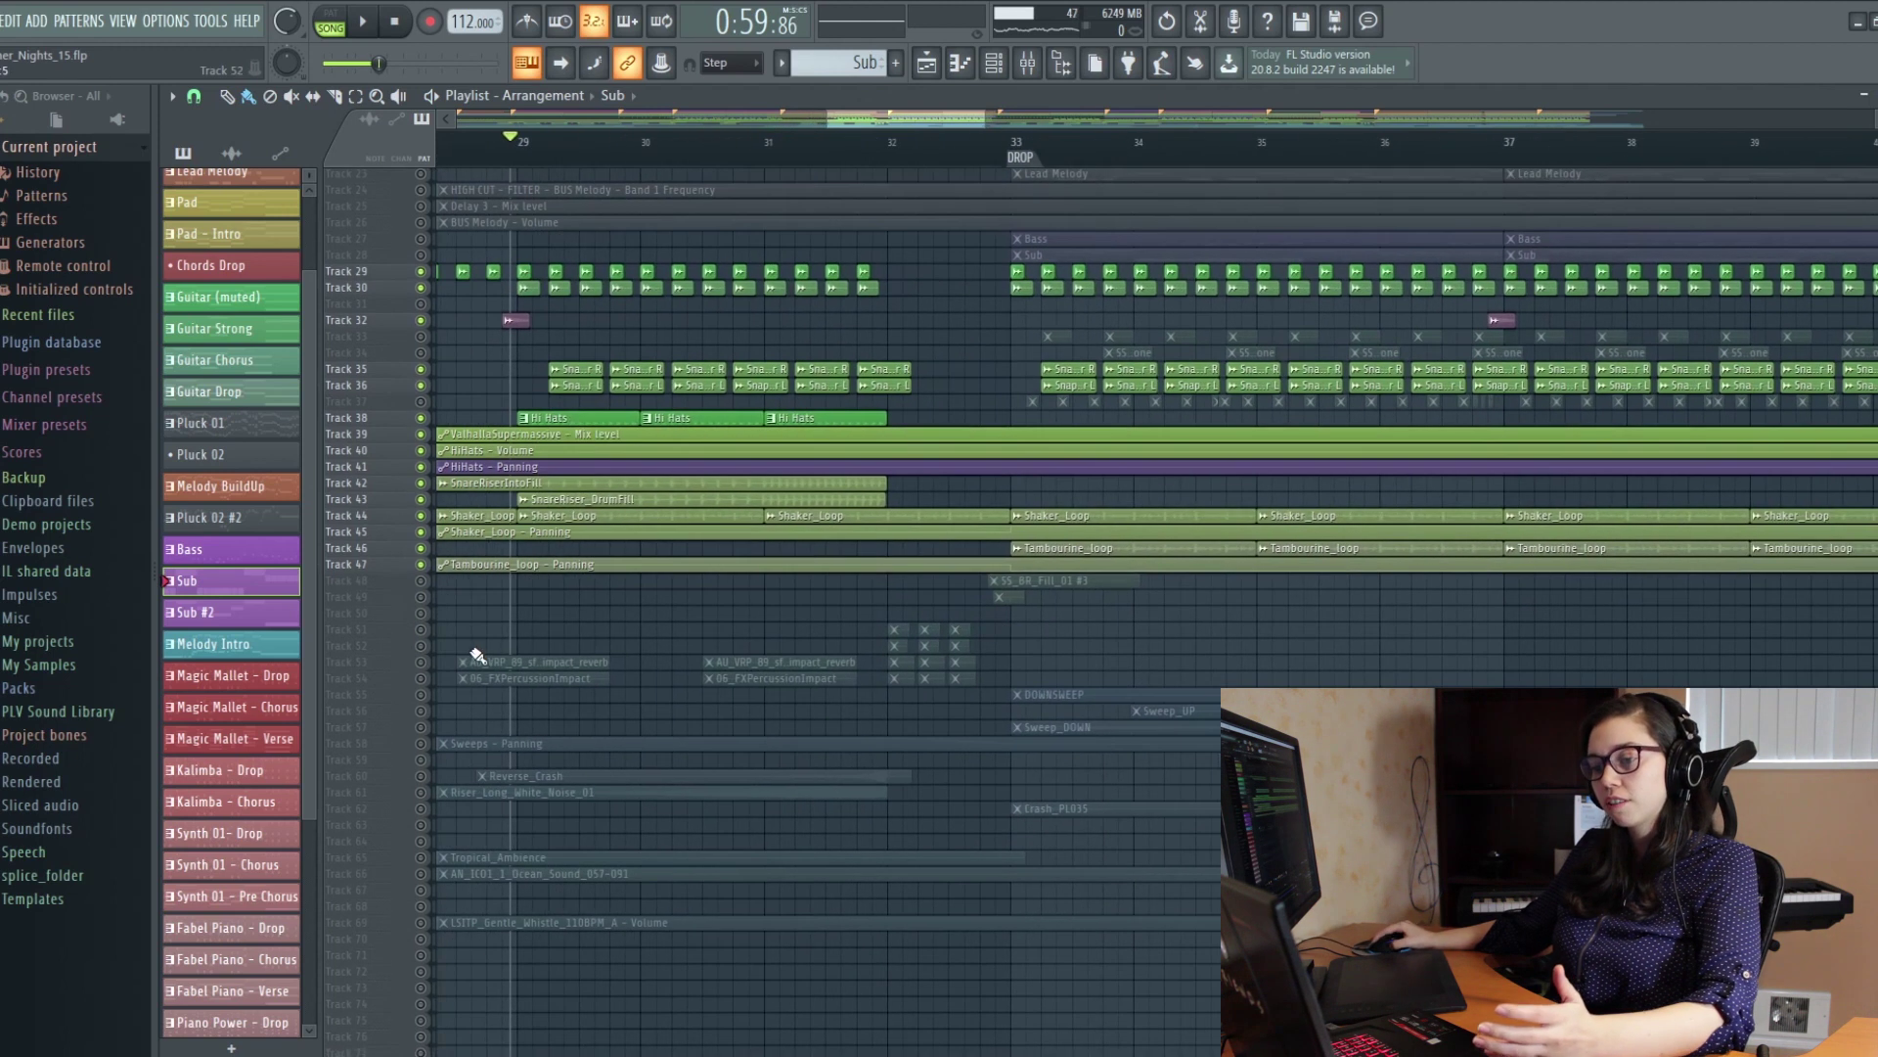
pyautogui.rightClick(422, 630)
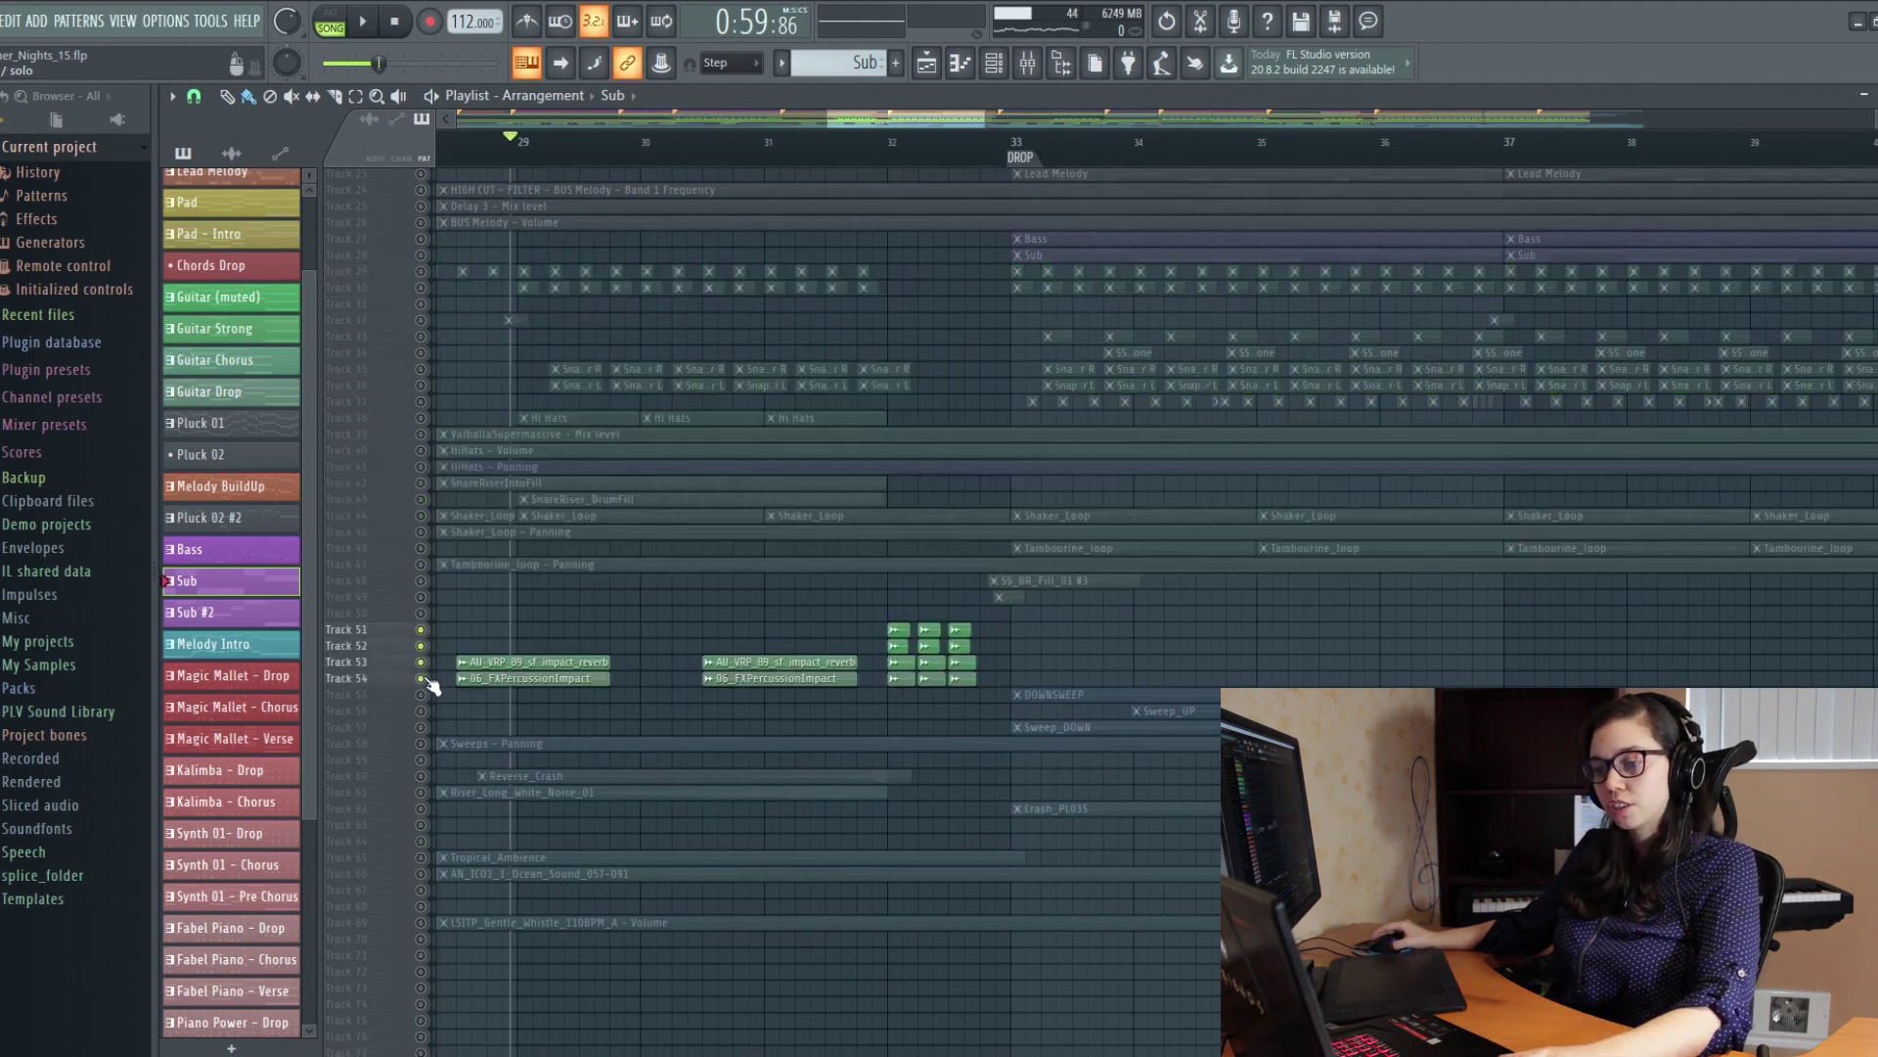
# Step: Inspect the sample settings of the AU_VRP_89_sfx_impact_reverb and 06_FXPercussionImpact clips, closing each one
pyautogui.scroll(3, 785, 721)
pyautogui.doubleClick(886, 566)
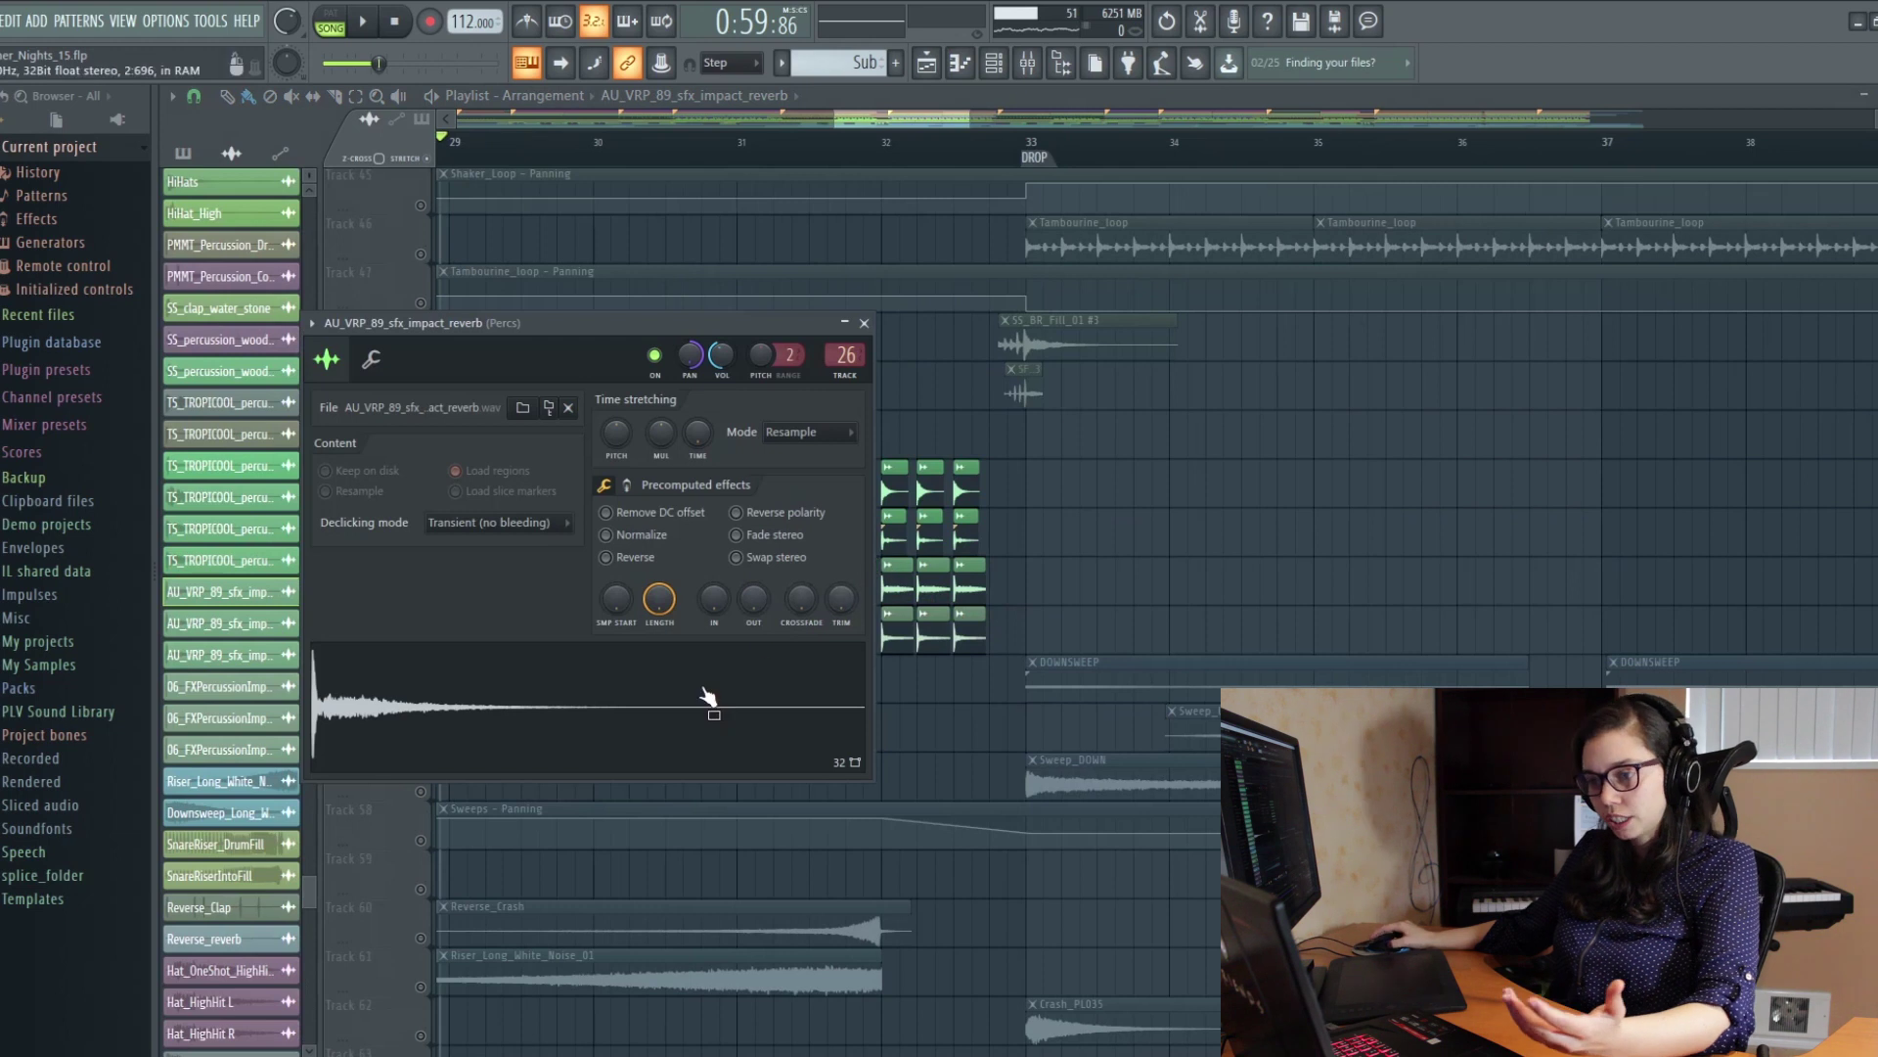
pyautogui.click(865, 324)
pyautogui.doubleClick(739, 616)
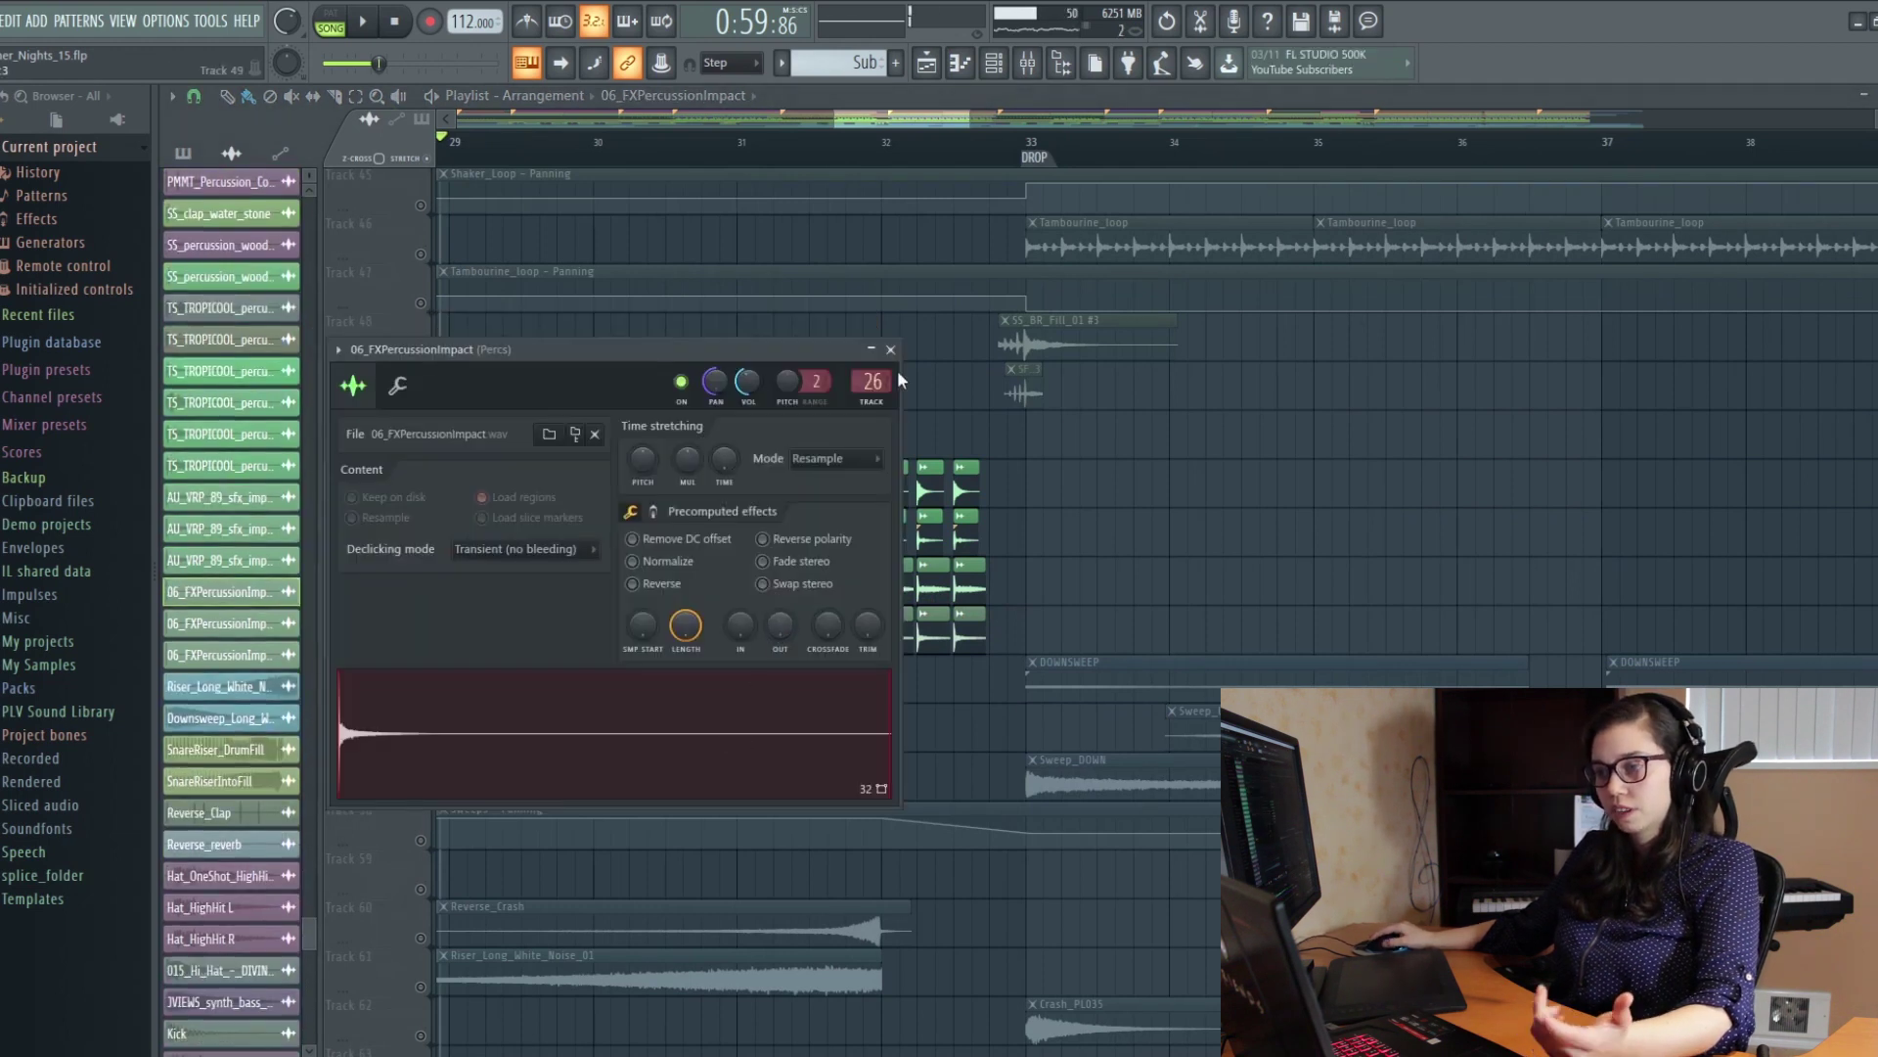
pyautogui.click(890, 349)
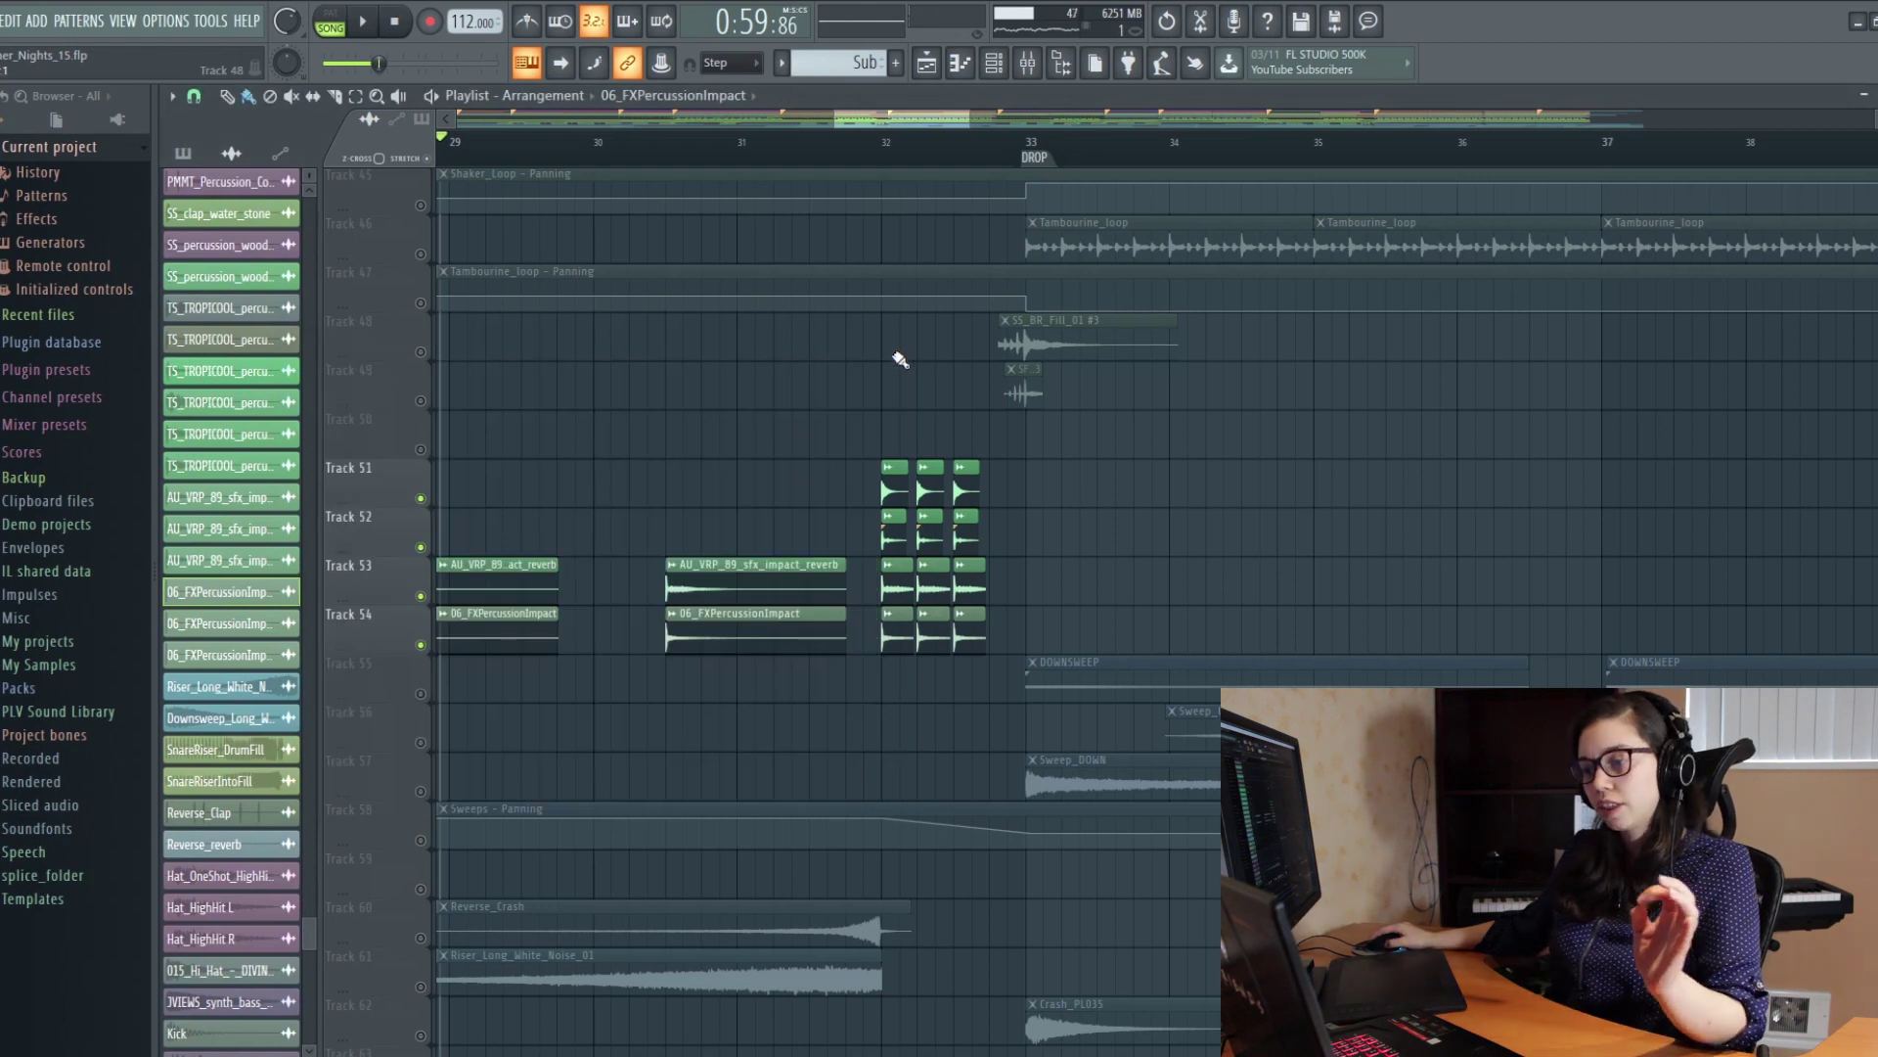
# Step: Audition the soloed impacts before the DROP marker with the mixer displayed, and hide the mixer again
pyautogui.press('F9')
pyautogui.press('space')
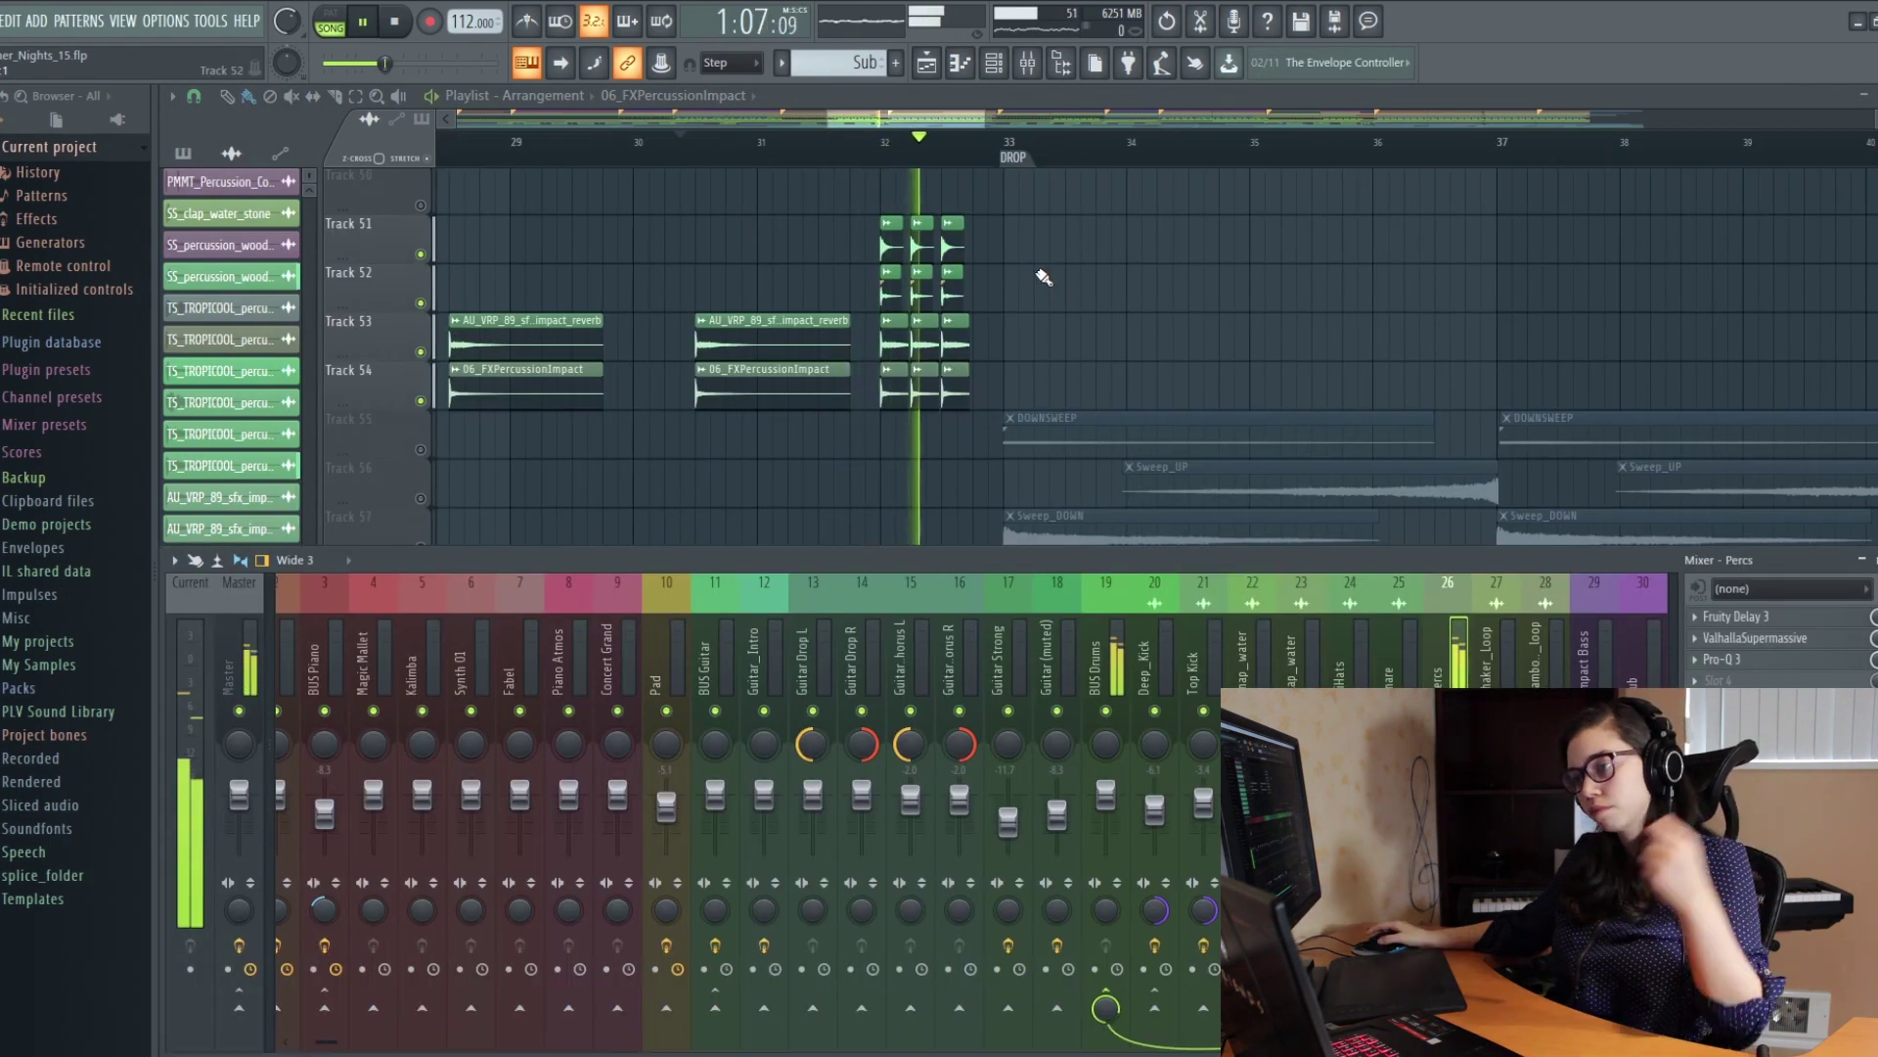
pyautogui.press('space')
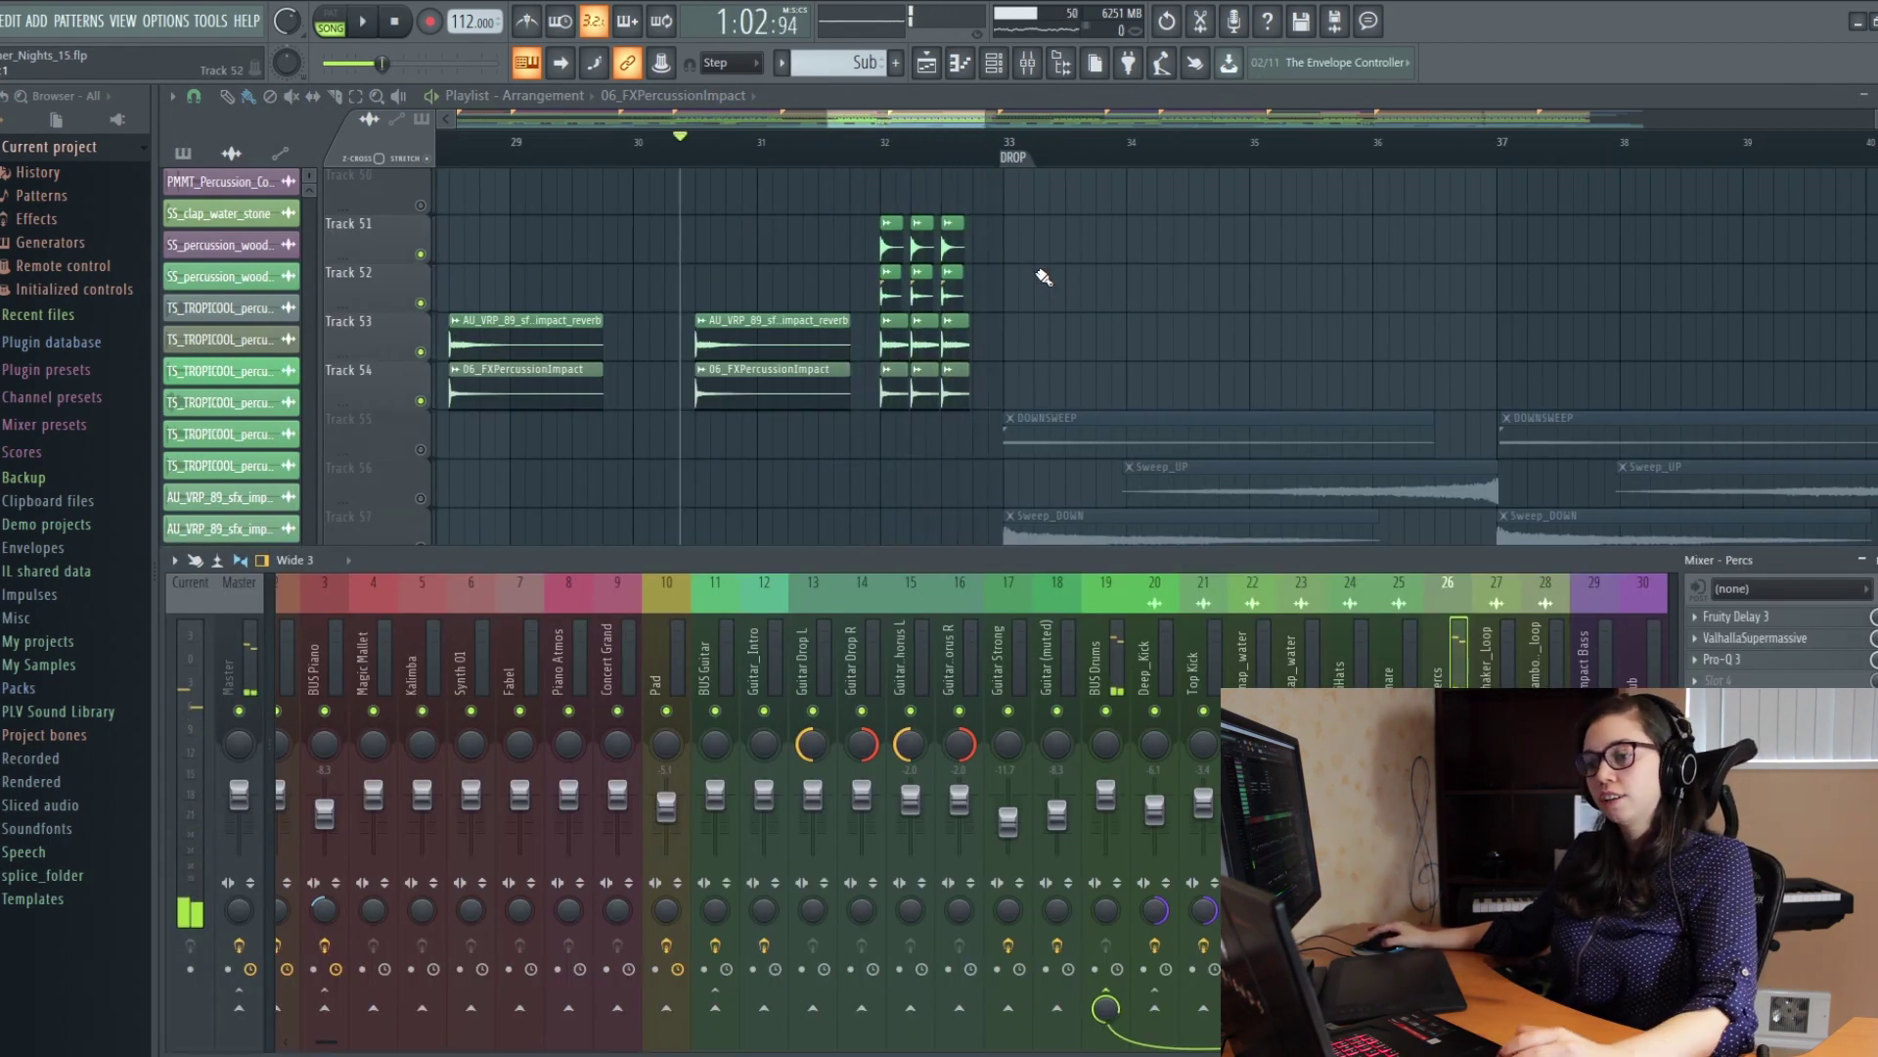
pyautogui.press('F9')
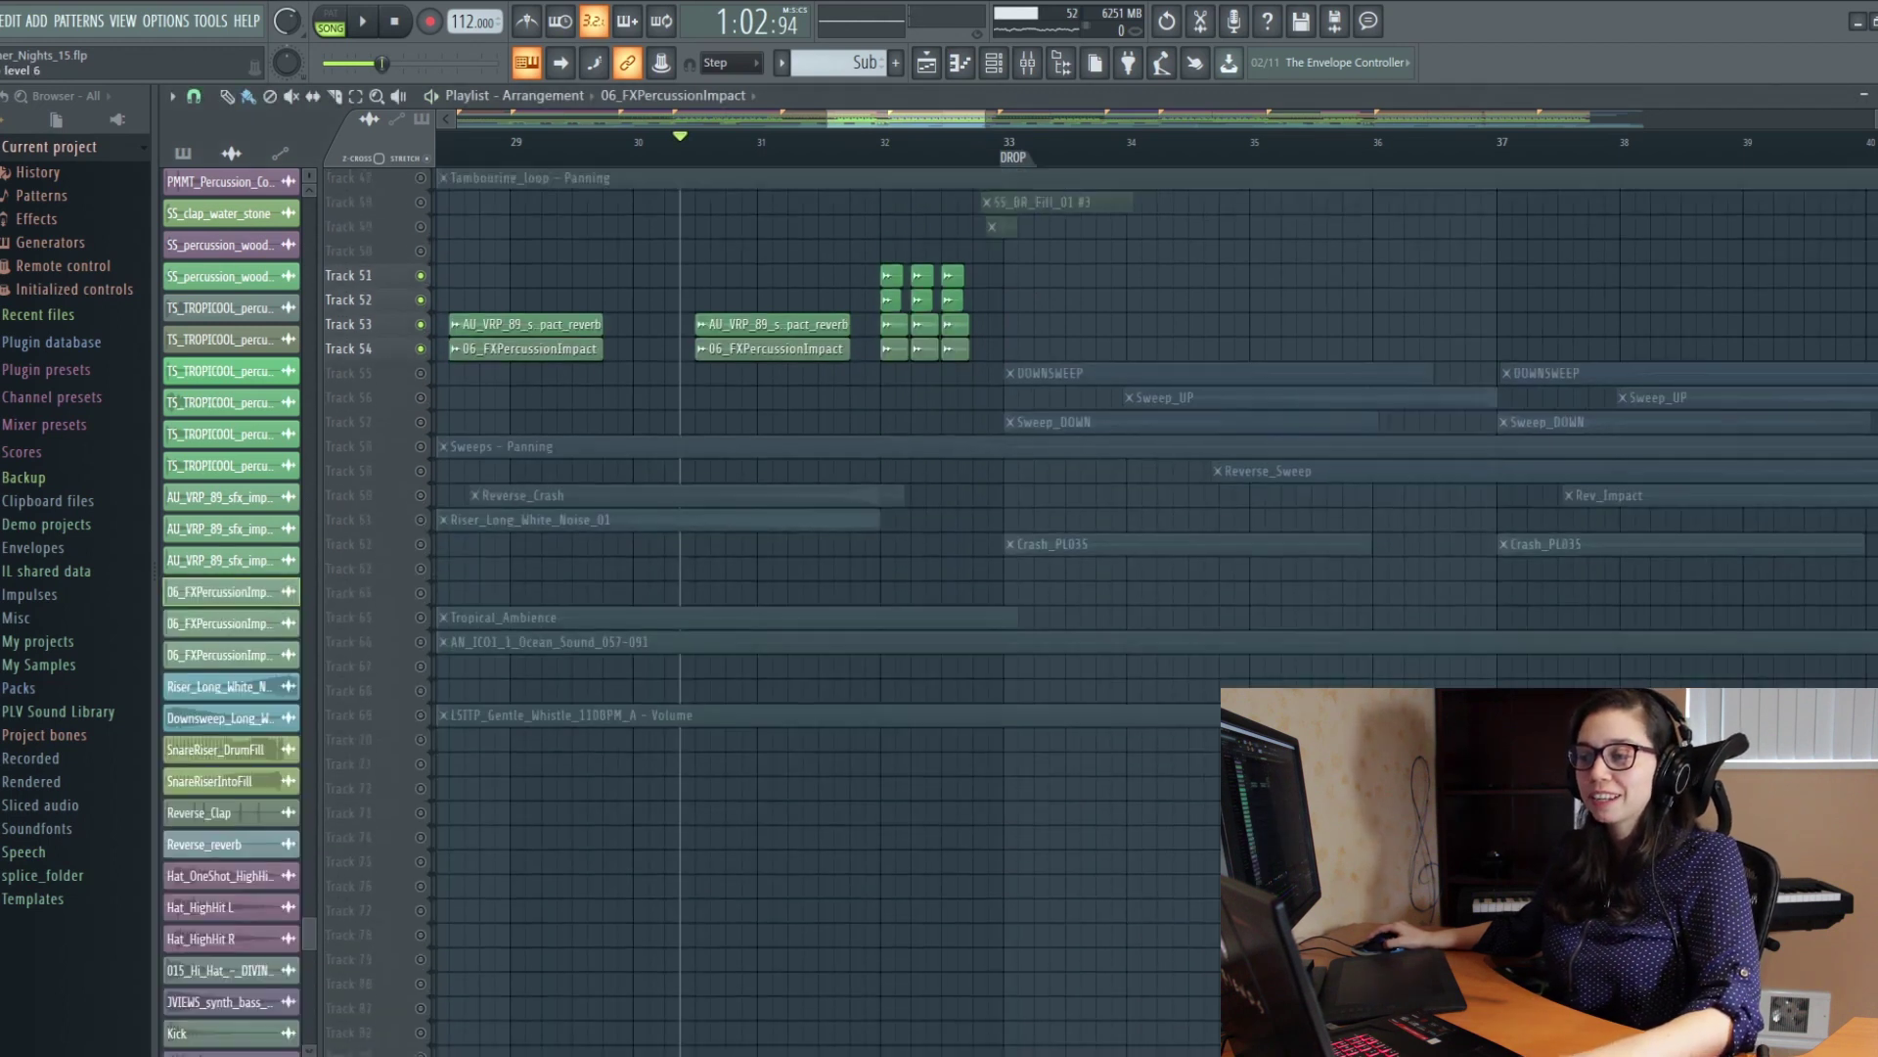
# Step: Unmute the SS_BR_Fill_01 #3 fill and the short SFX clip leading into the drop on Tracks 48 and 49
pyautogui.scroll(-4, 900, 508)
pyautogui.scroll(-3, 931, 326)
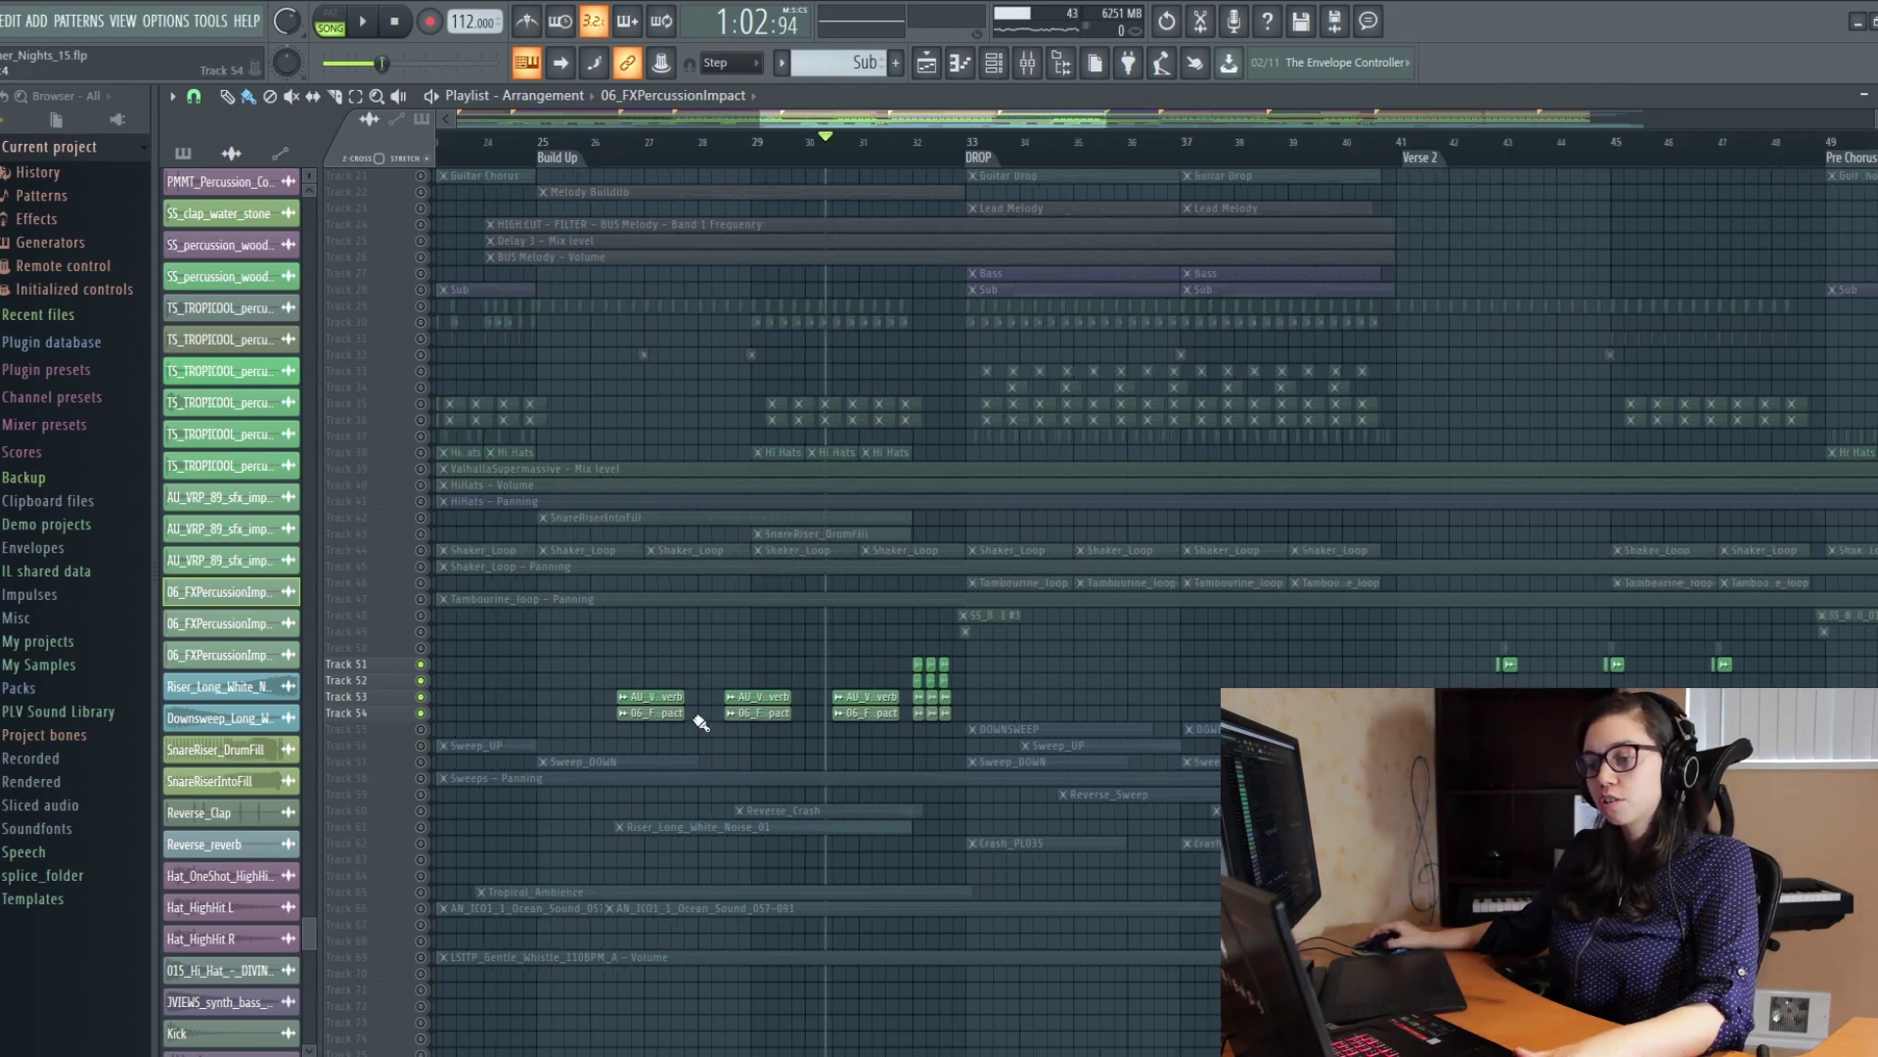
pyautogui.scroll(3, 861, 738)
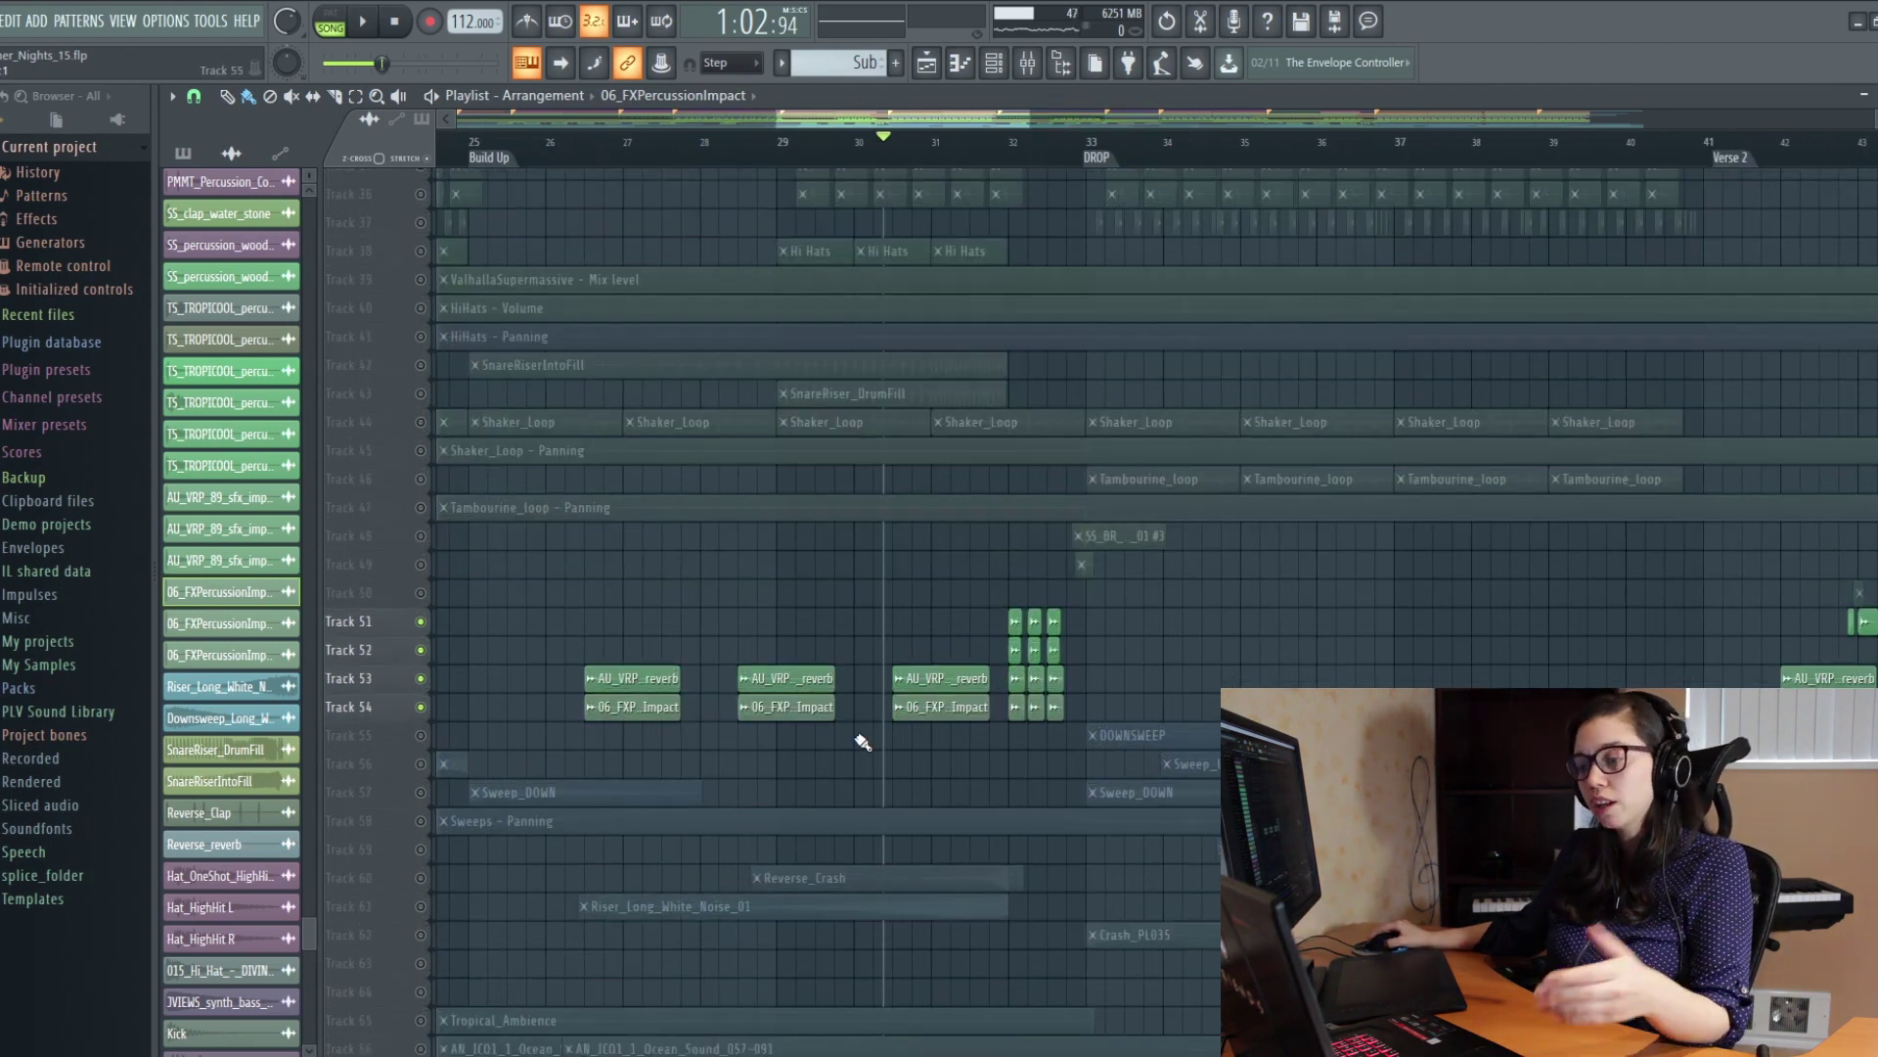
pyautogui.scroll(2, 877, 452)
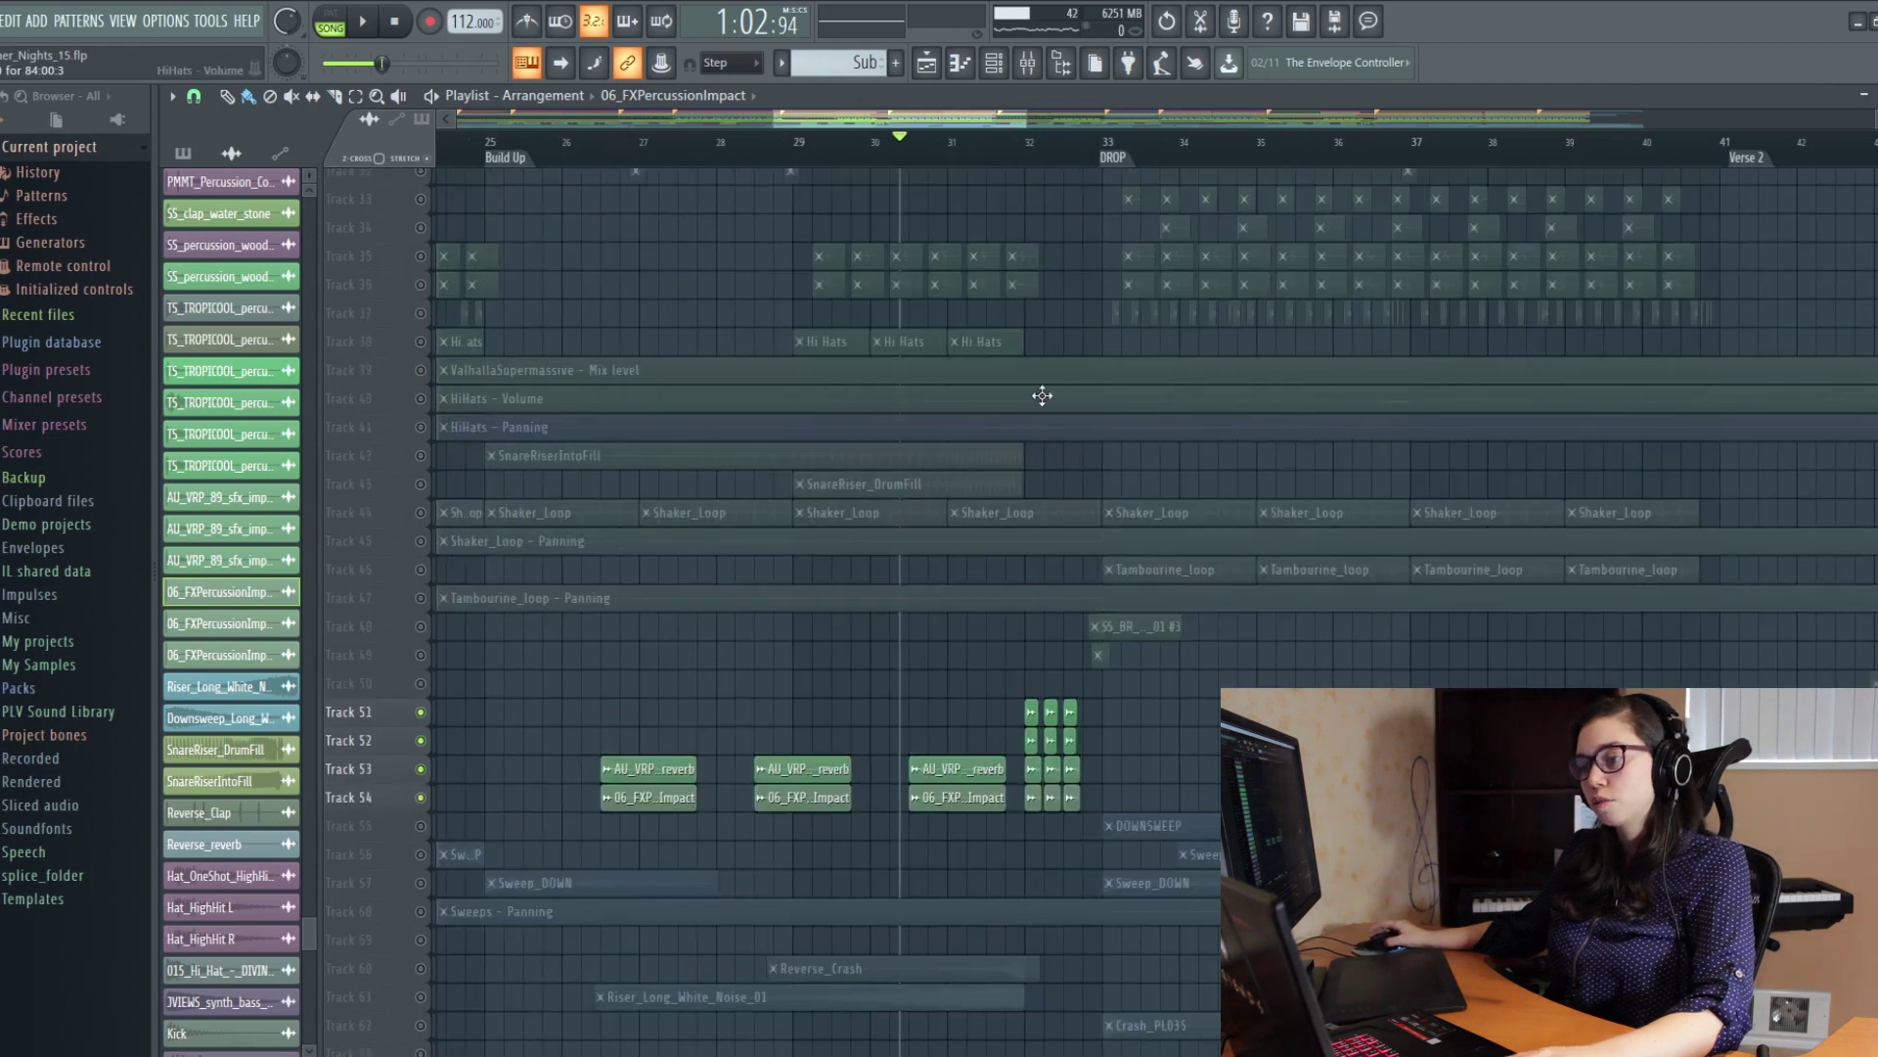
pyautogui.scroll(1, 1046, 469)
pyautogui.scroll(2, 1023, 585)
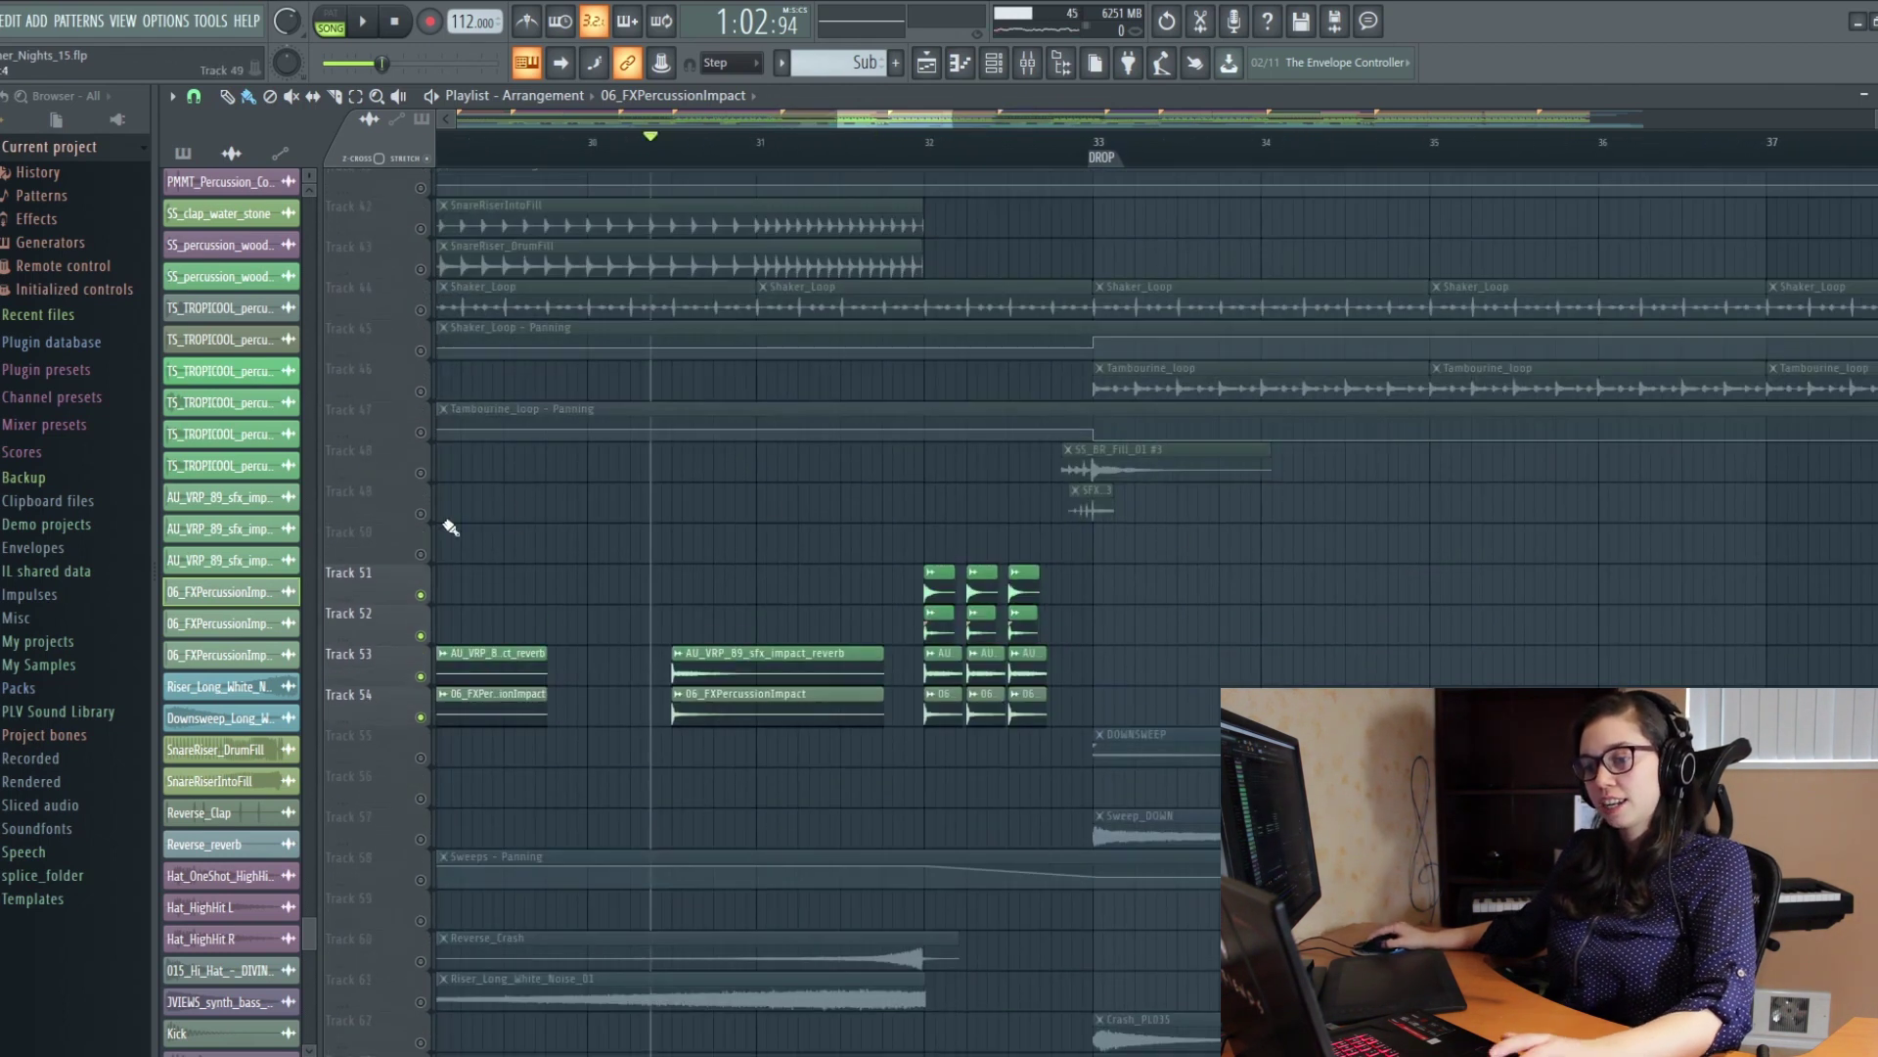
pyautogui.click(422, 473)
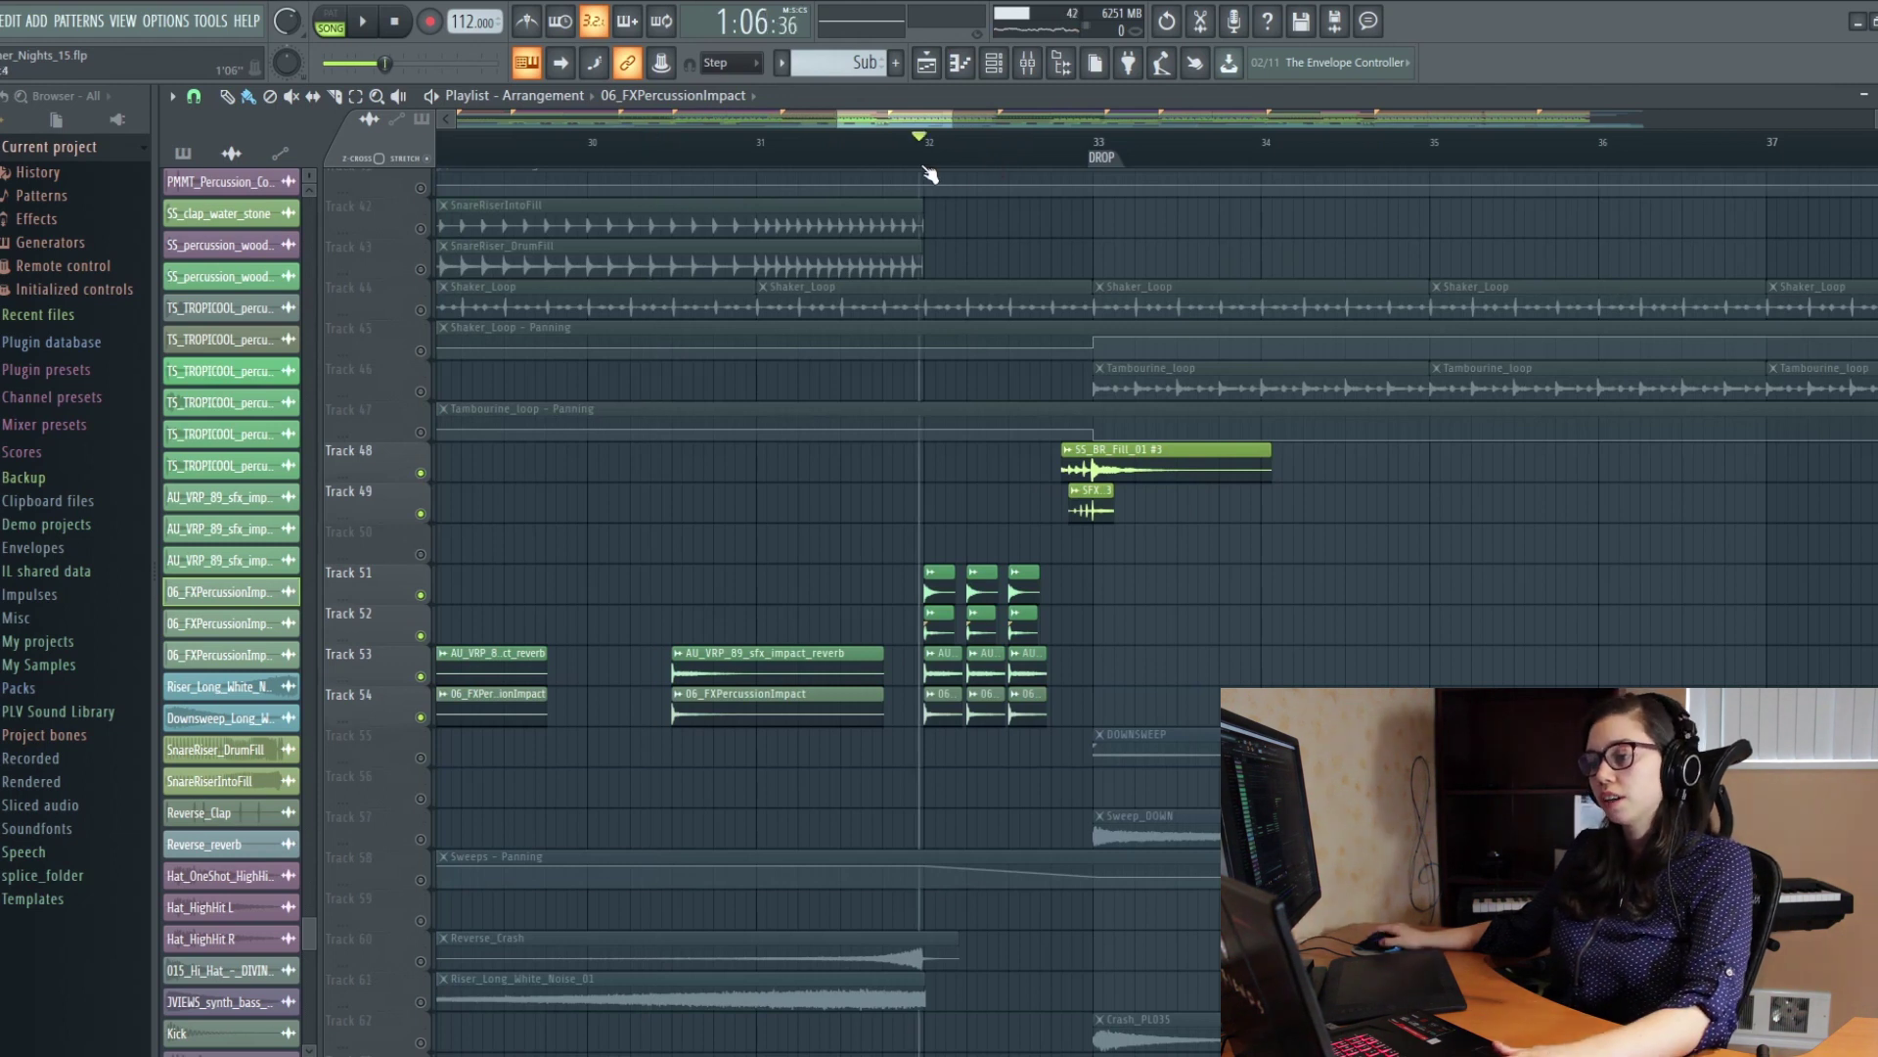
# Step: Audition the impacts and fills together from bar 32 into the DROP marker
pyautogui.press('space')
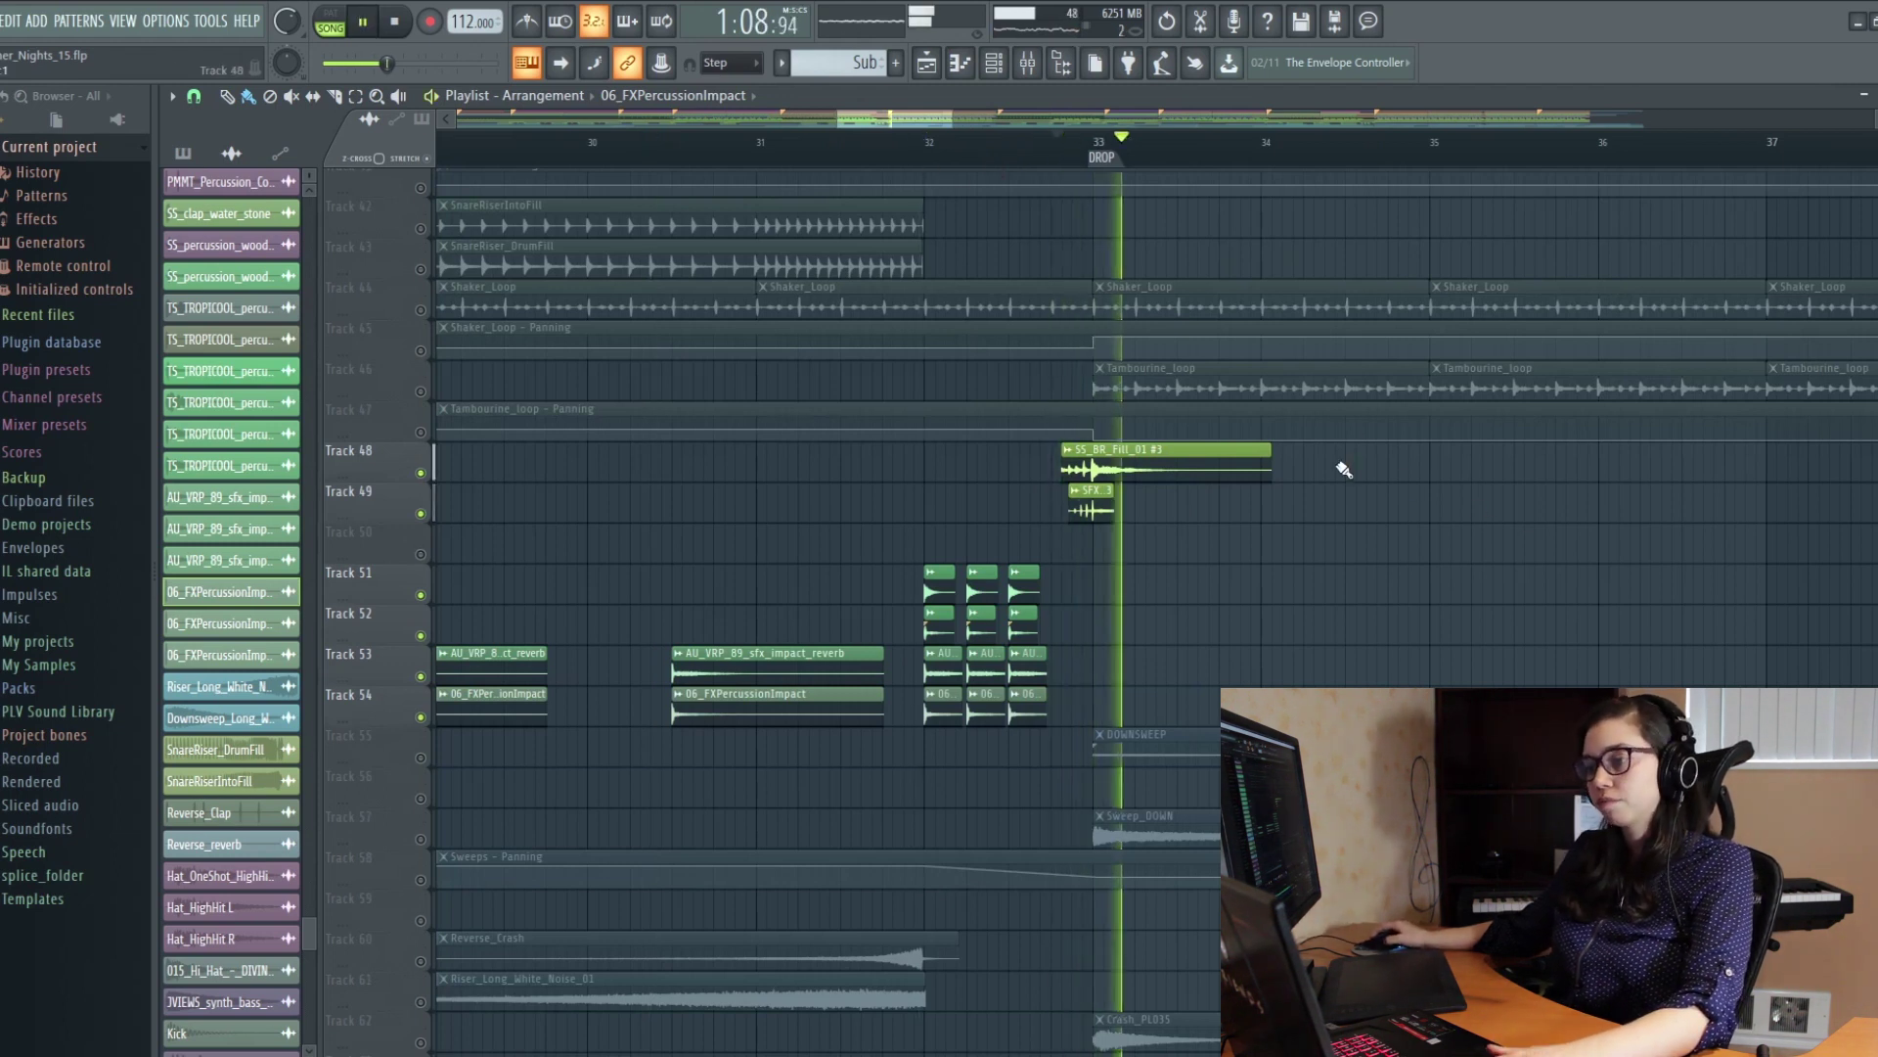
pyautogui.press('space')
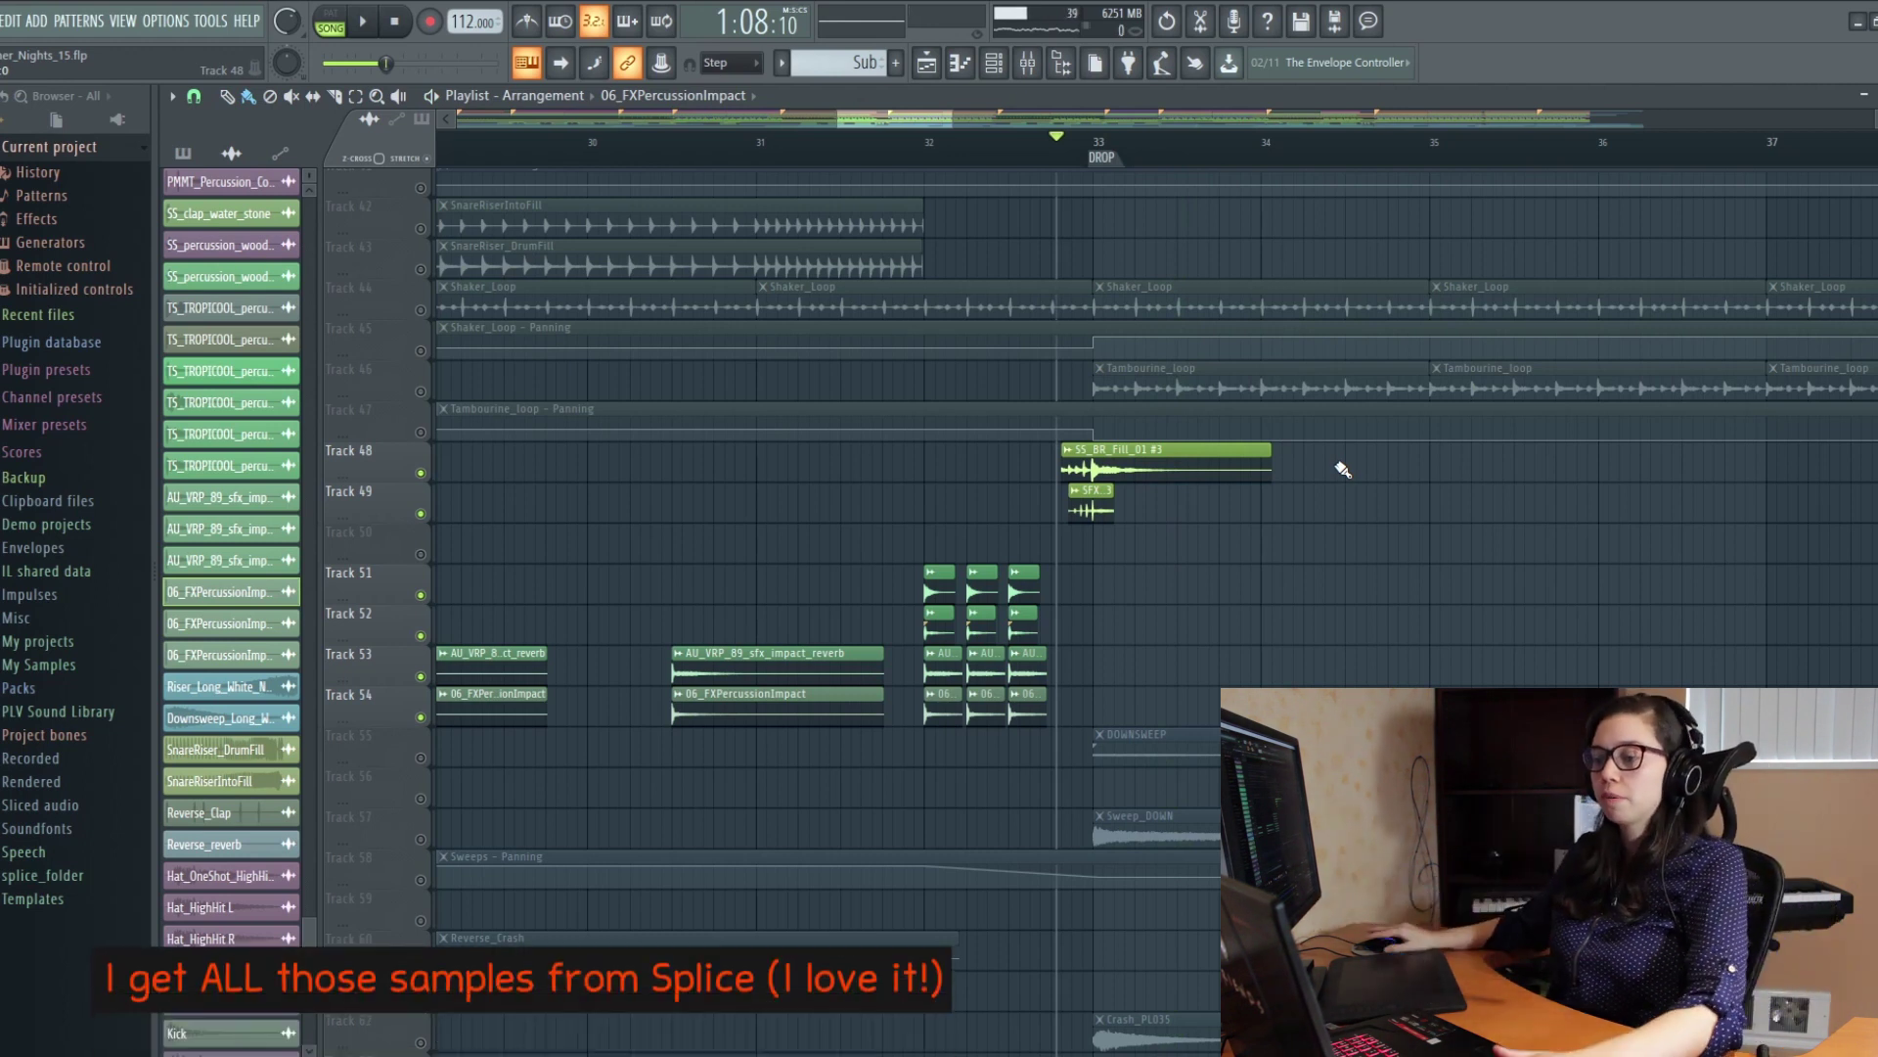
pyautogui.click(926, 156)
pyautogui.press('space')
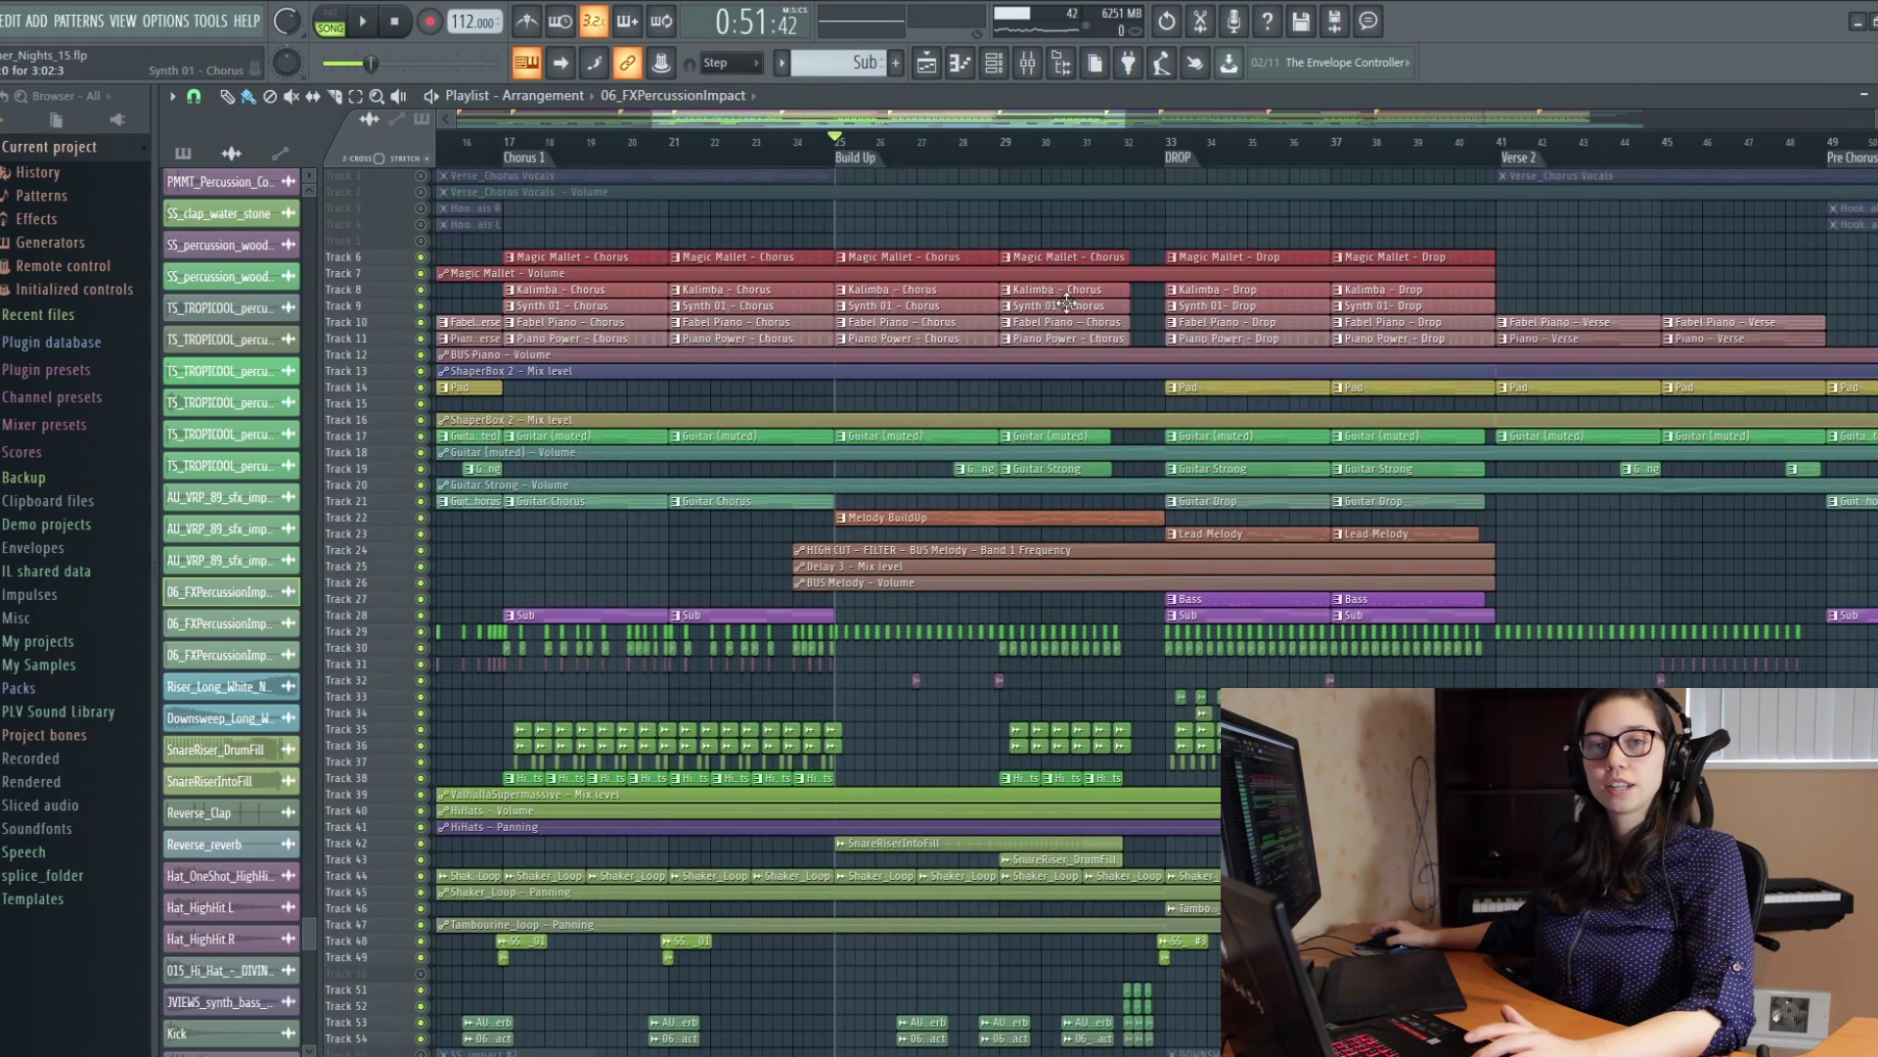
# Step: Play the instrumental arrangement from the Build Up marker with the chords, guitars, melodies, bass and drums all unmuted
pyautogui.scroll(-2, 1067, 303)
pyautogui.press('space')
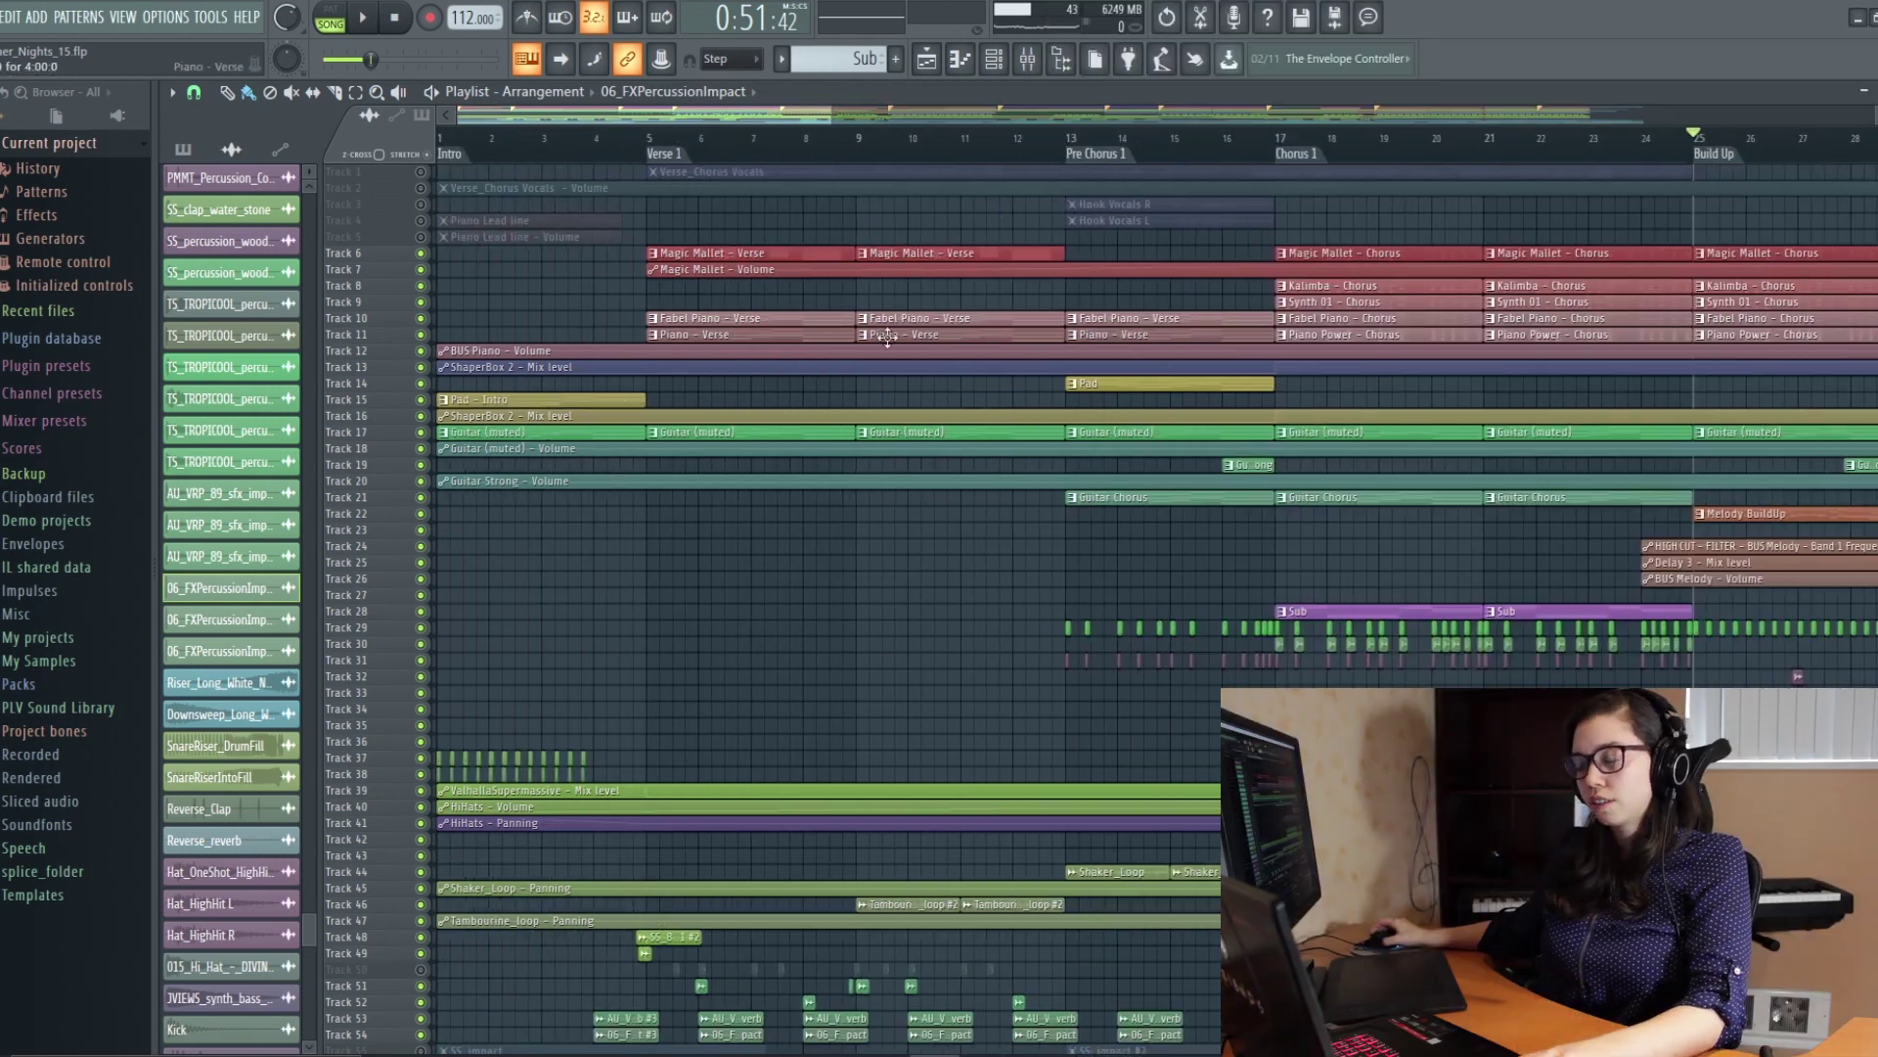
# Step: Solo the Piano - Verse pattern on Track 11 and audition it from the Verse 1 marker
pyautogui.scroll(3, 887, 338)
pyautogui.scroll(4, 939, 453)
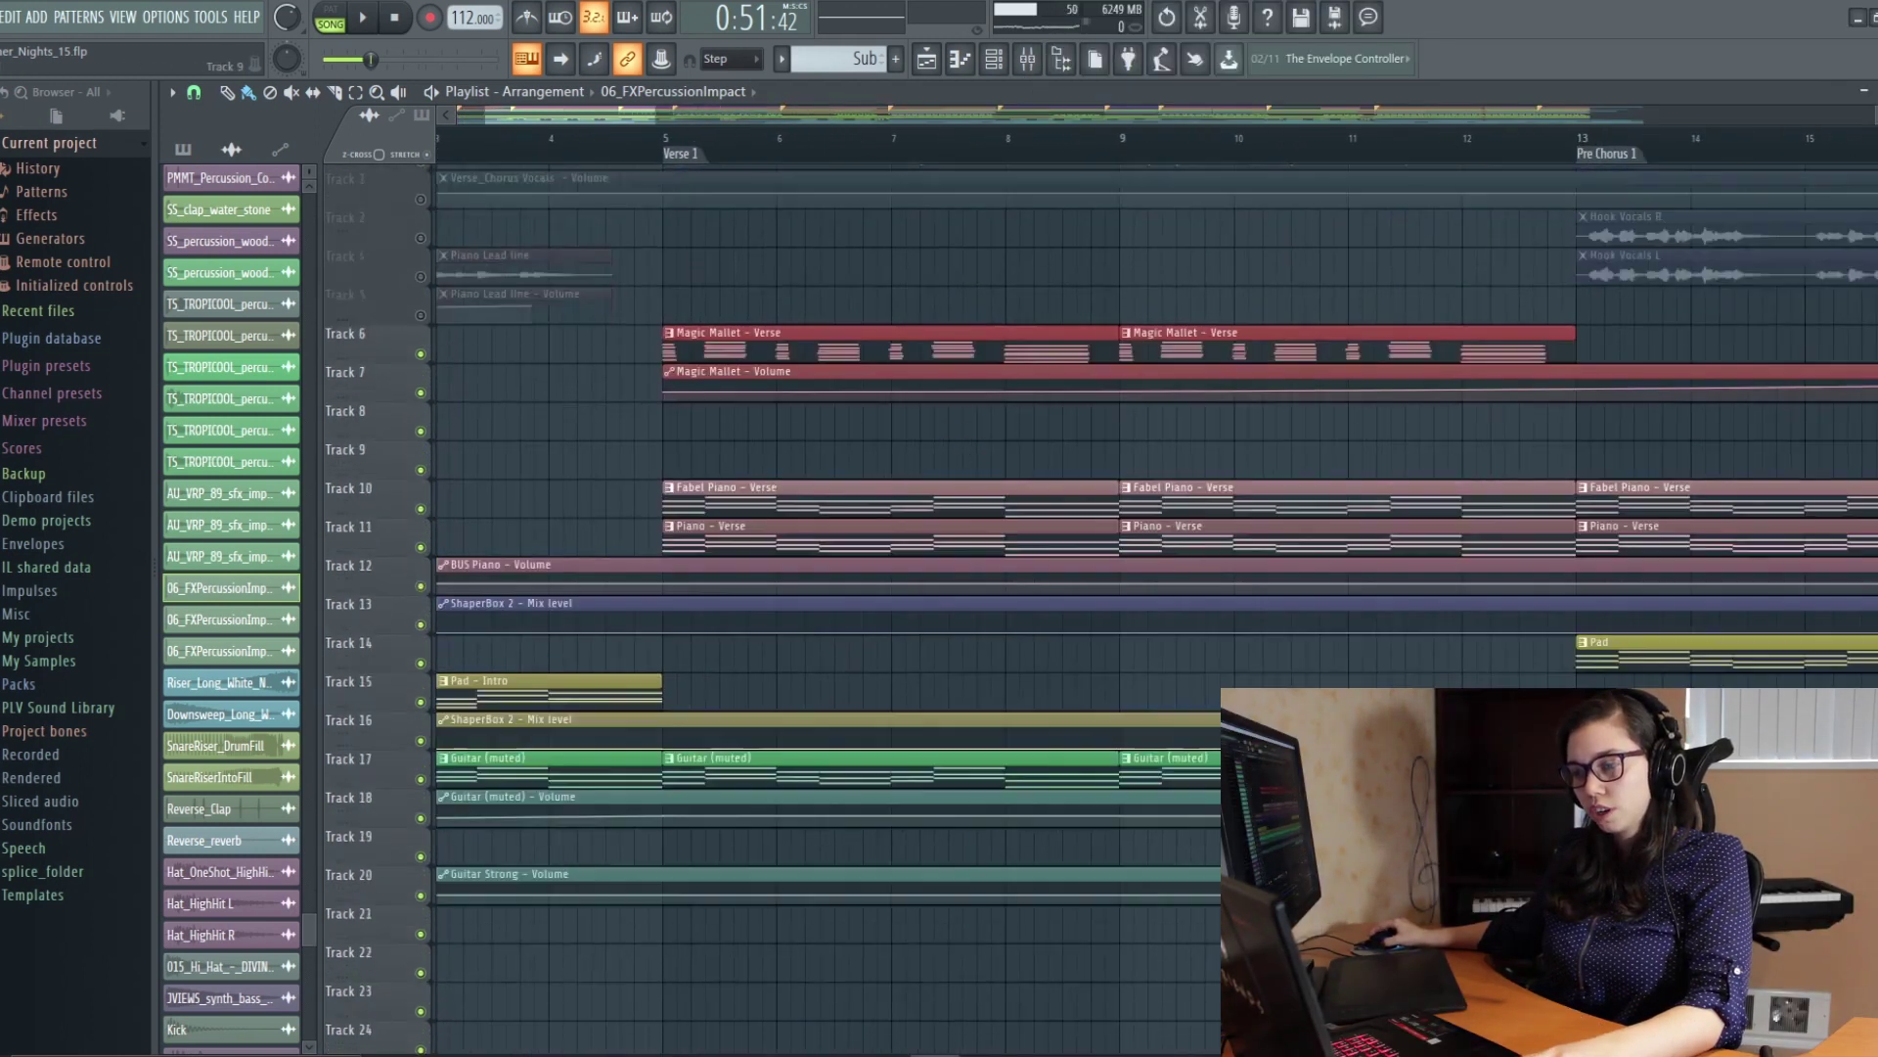
pyautogui.rightClick(428, 632)
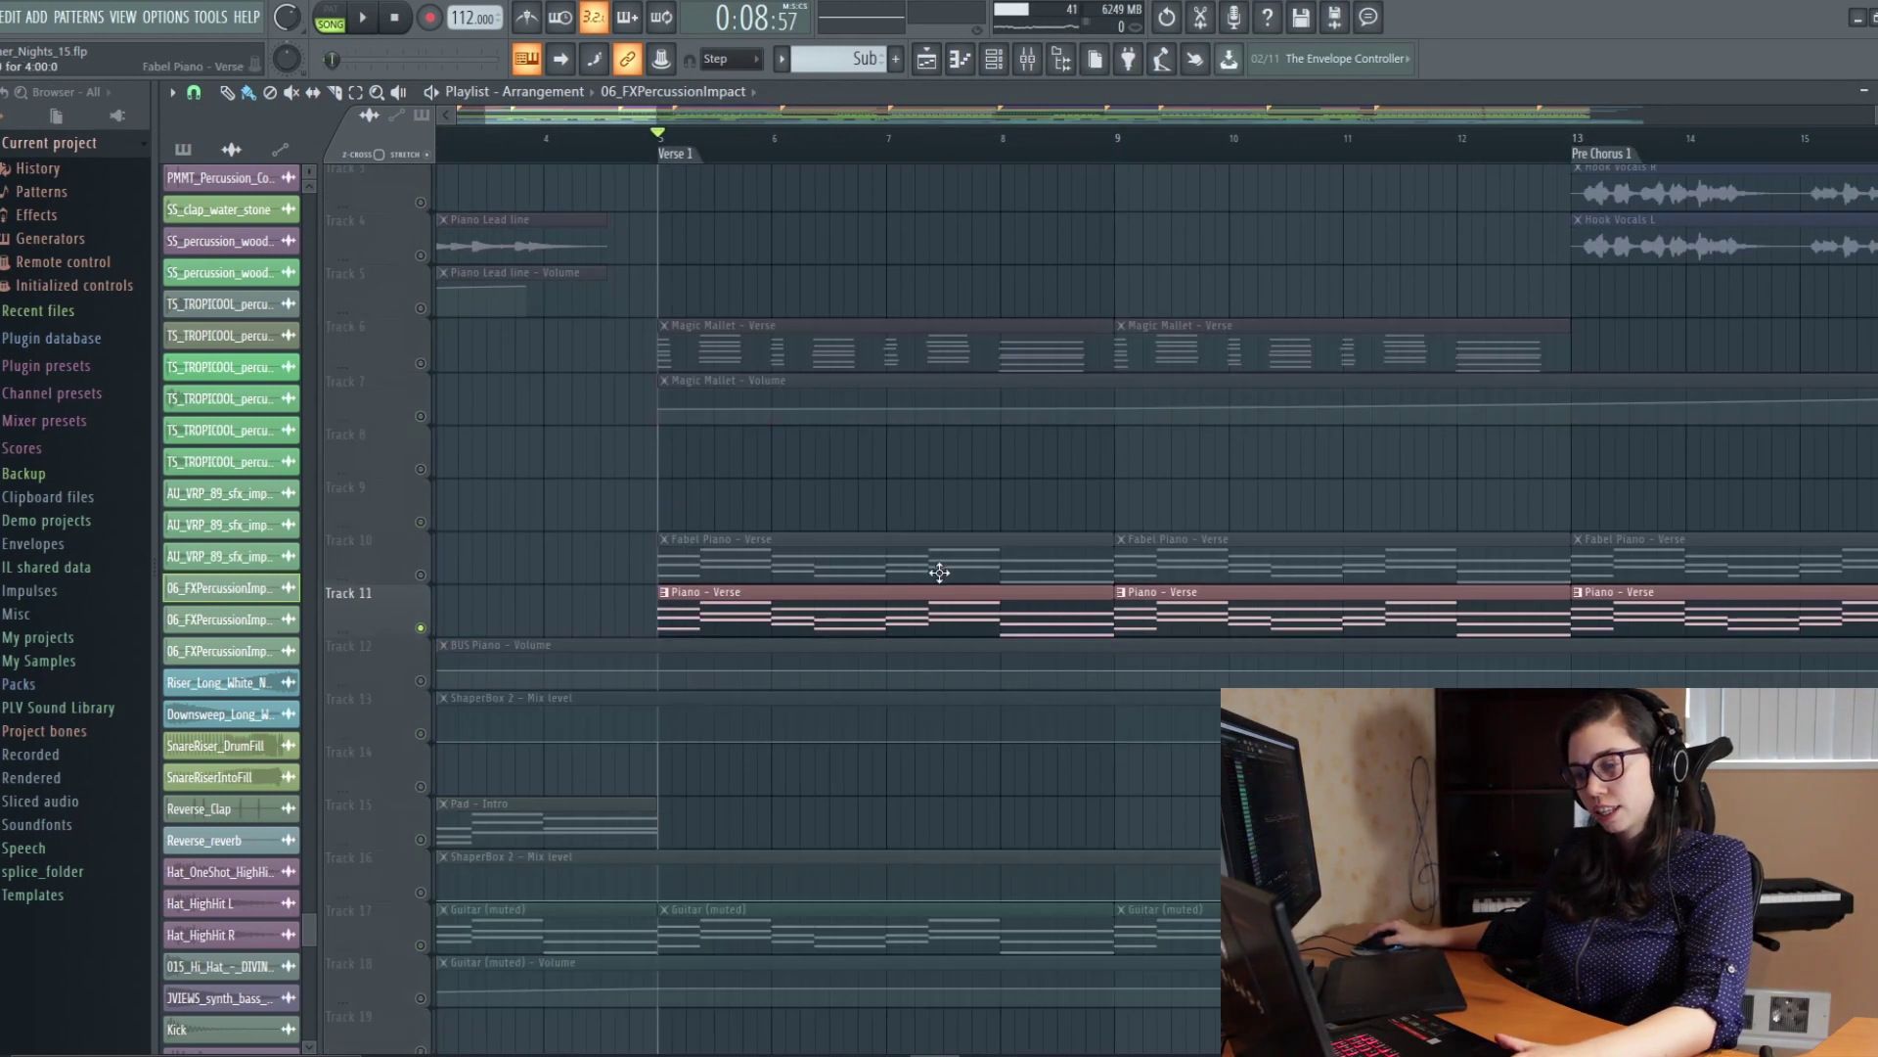
pyautogui.press('space')
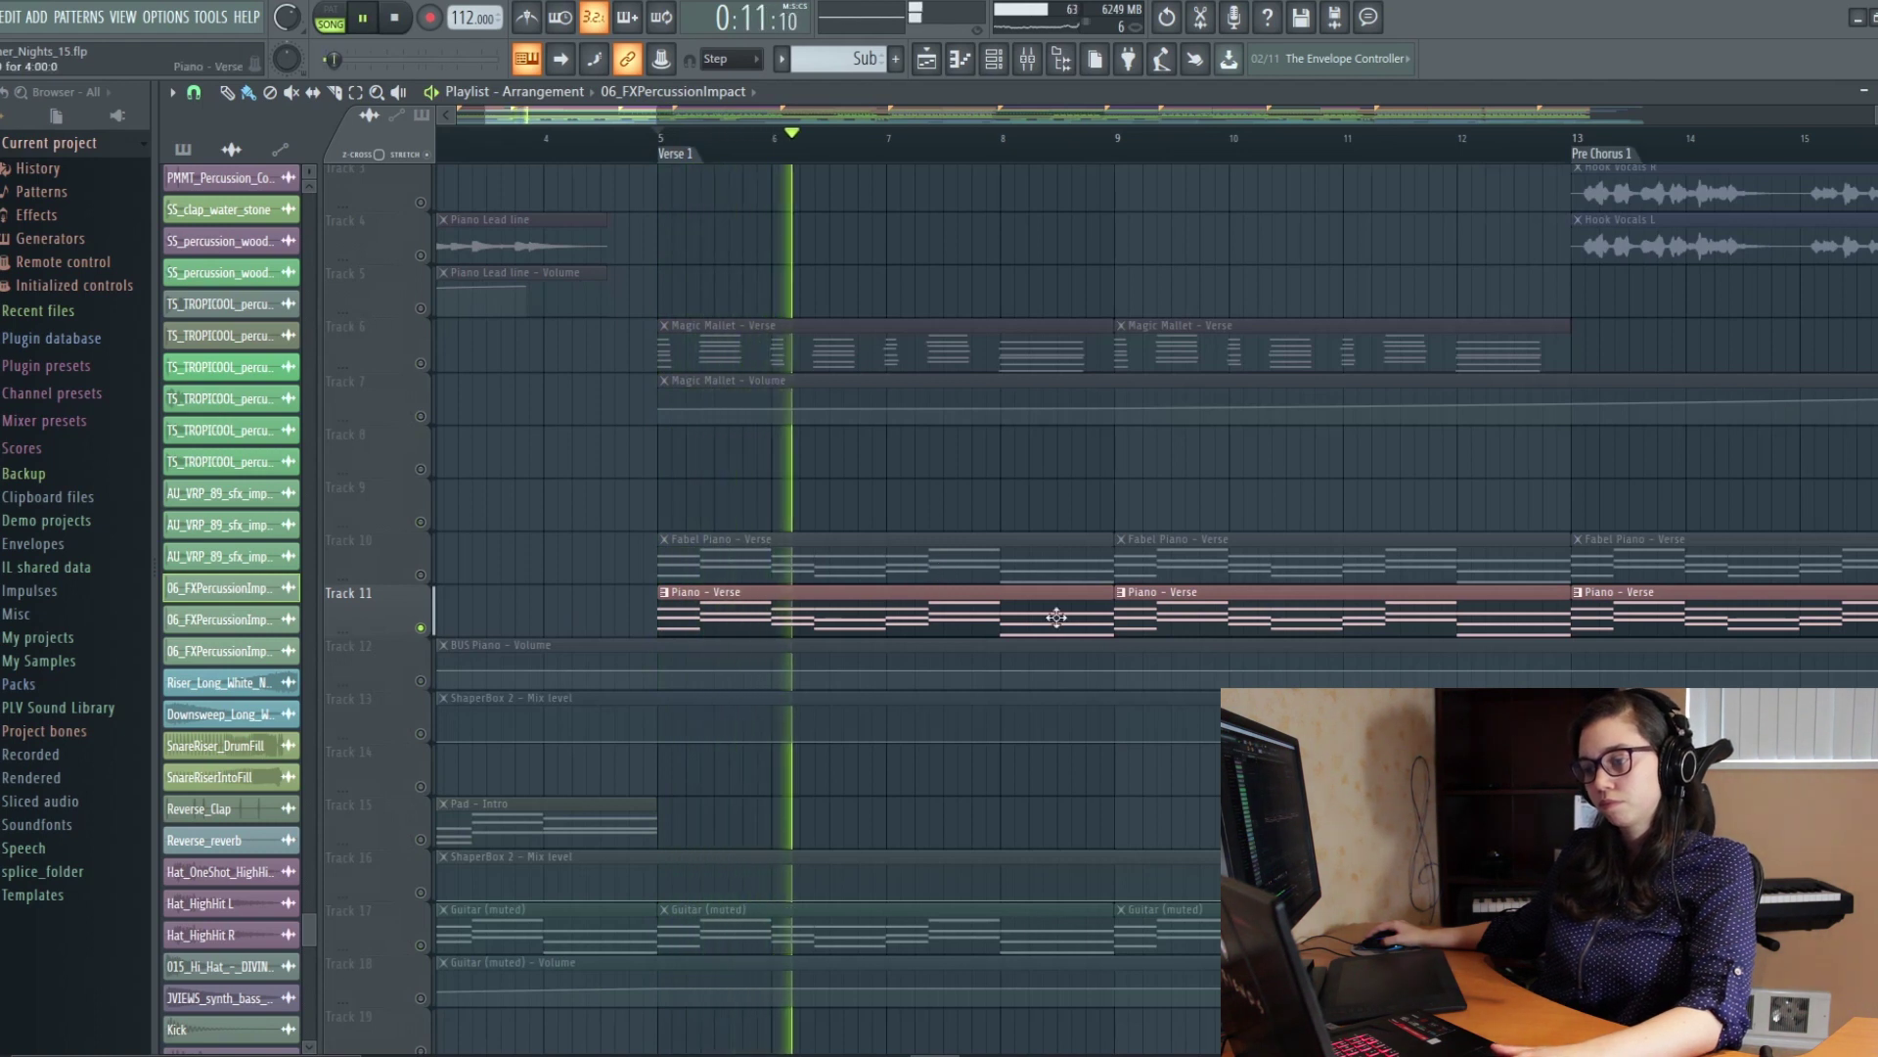
pyautogui.scroll(-3, 1052, 617)
pyautogui.hscroll(2, 1098, 701)
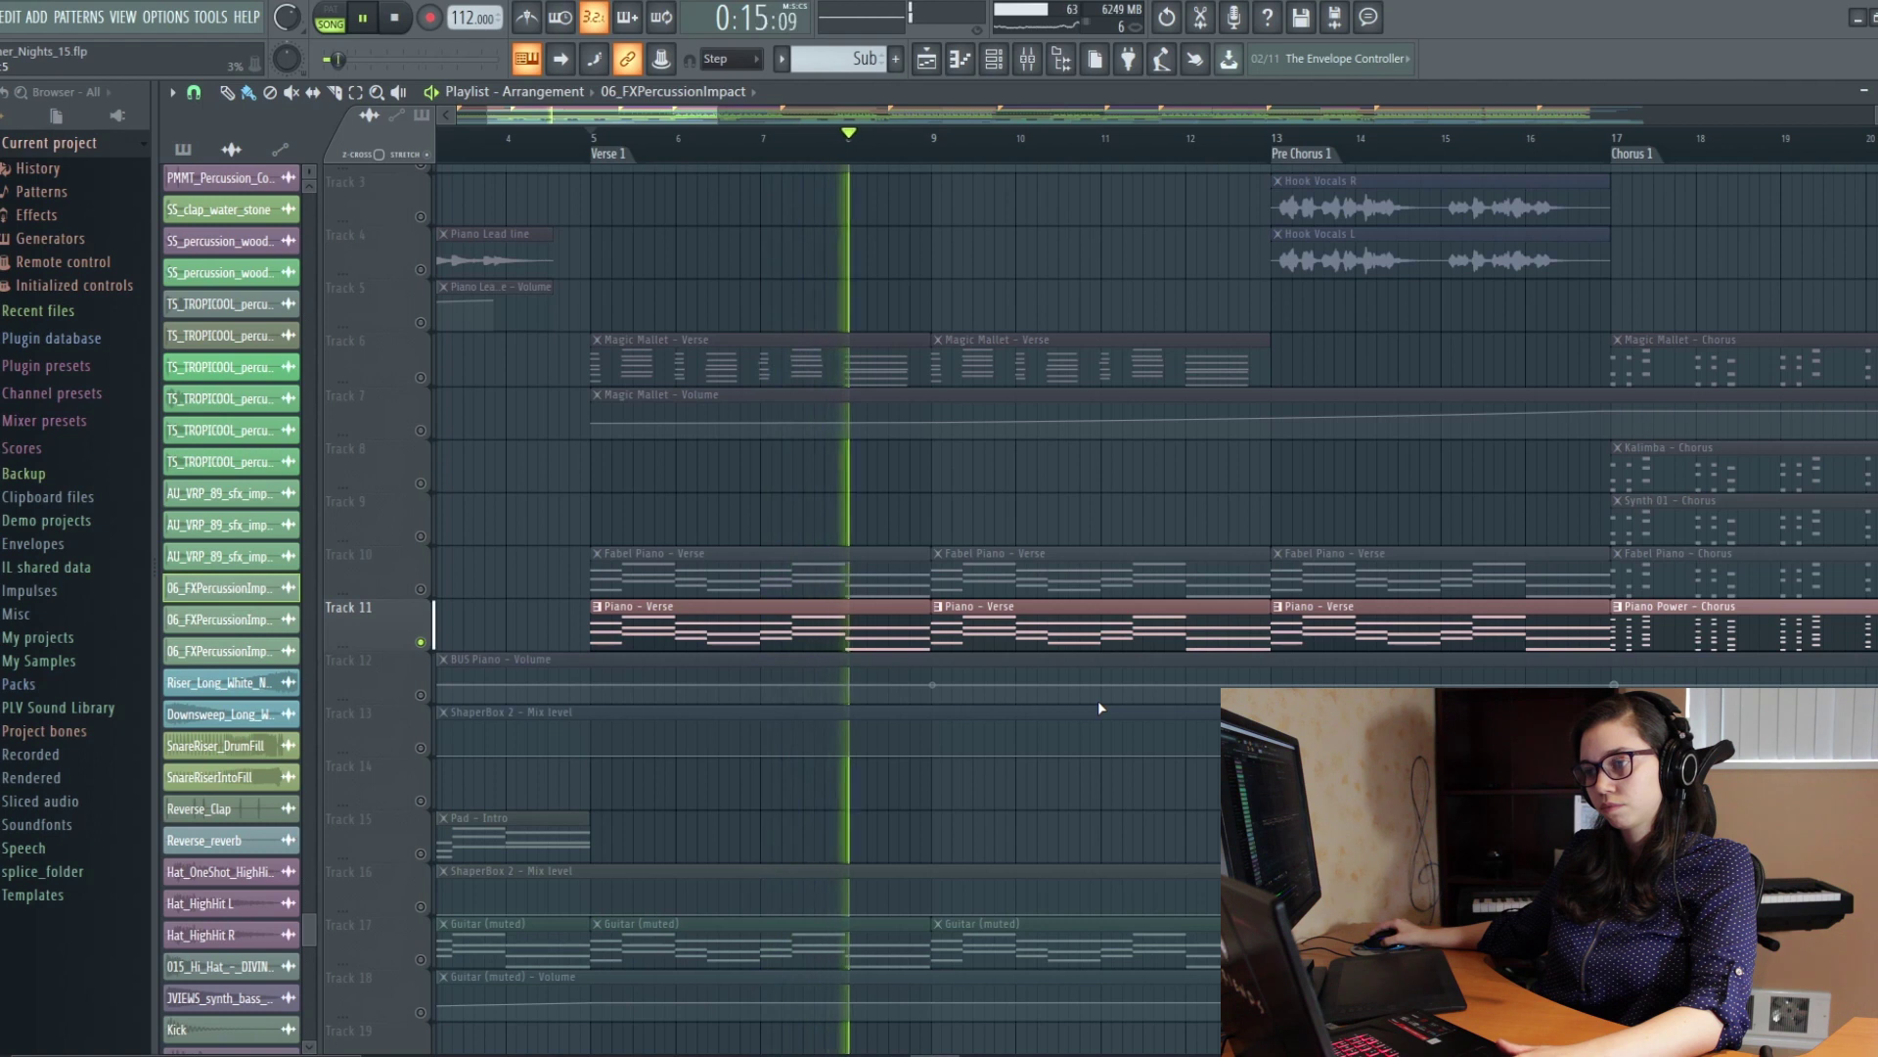
# Step: Unmute the Fabel Piano, Magic Mallet and Magic Mallet volume automation on Tracks 10, 6 and 7, and audition them from Verse 1
pyautogui.press('space')
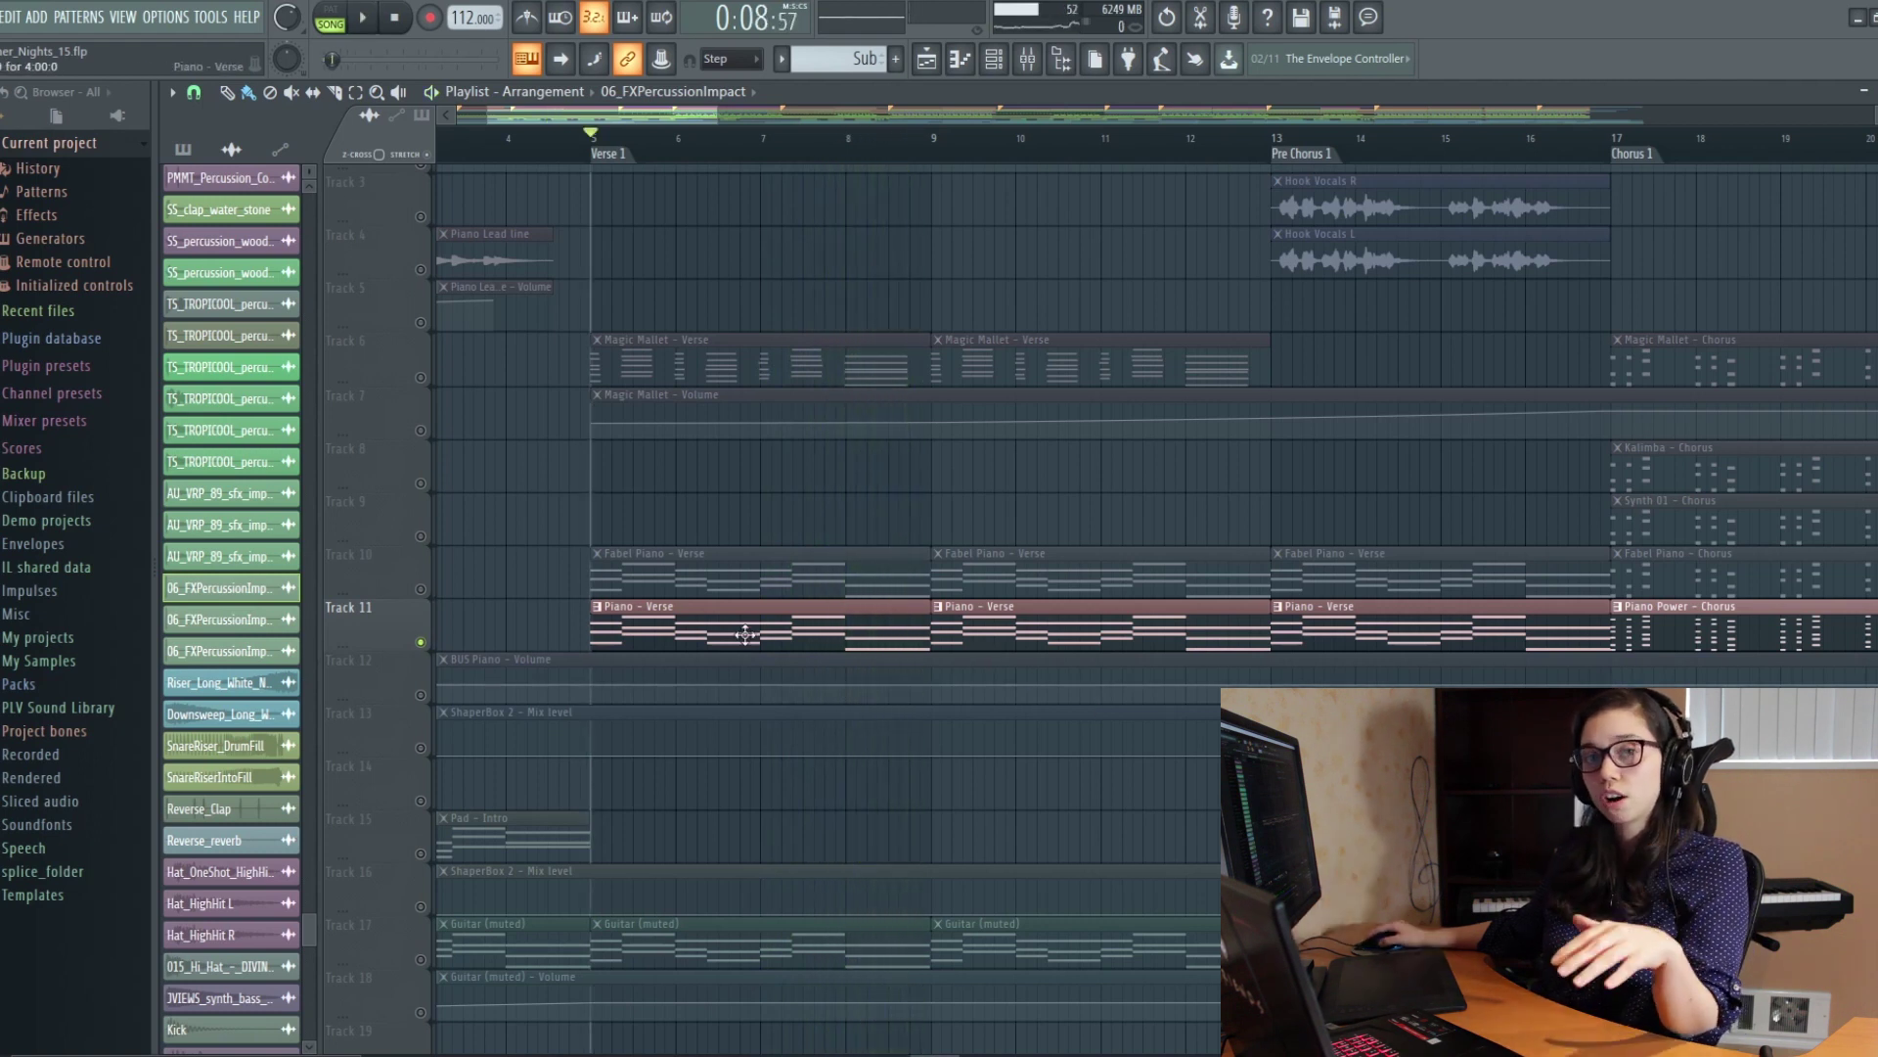
pyautogui.click(421, 590)
pyautogui.scroll(-3, 876, 607)
pyautogui.scroll(1, 633, 588)
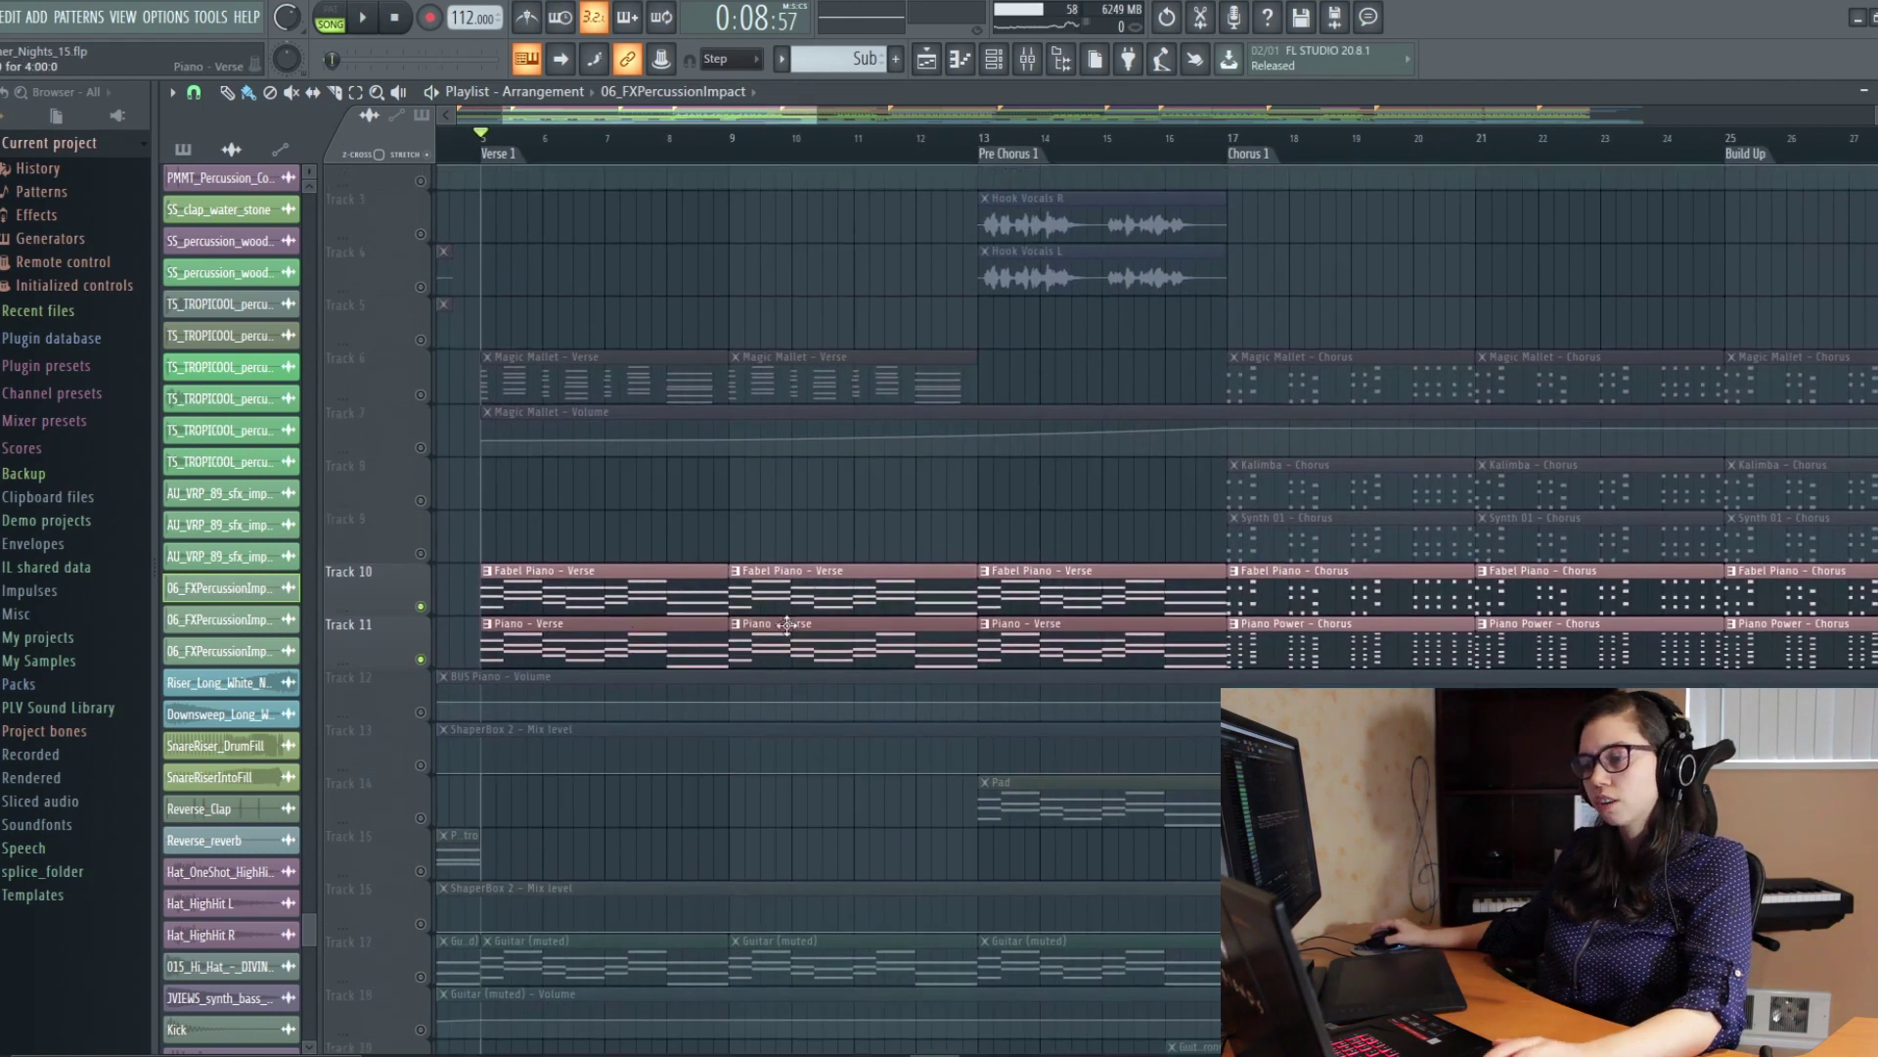
pyautogui.click(421, 396)
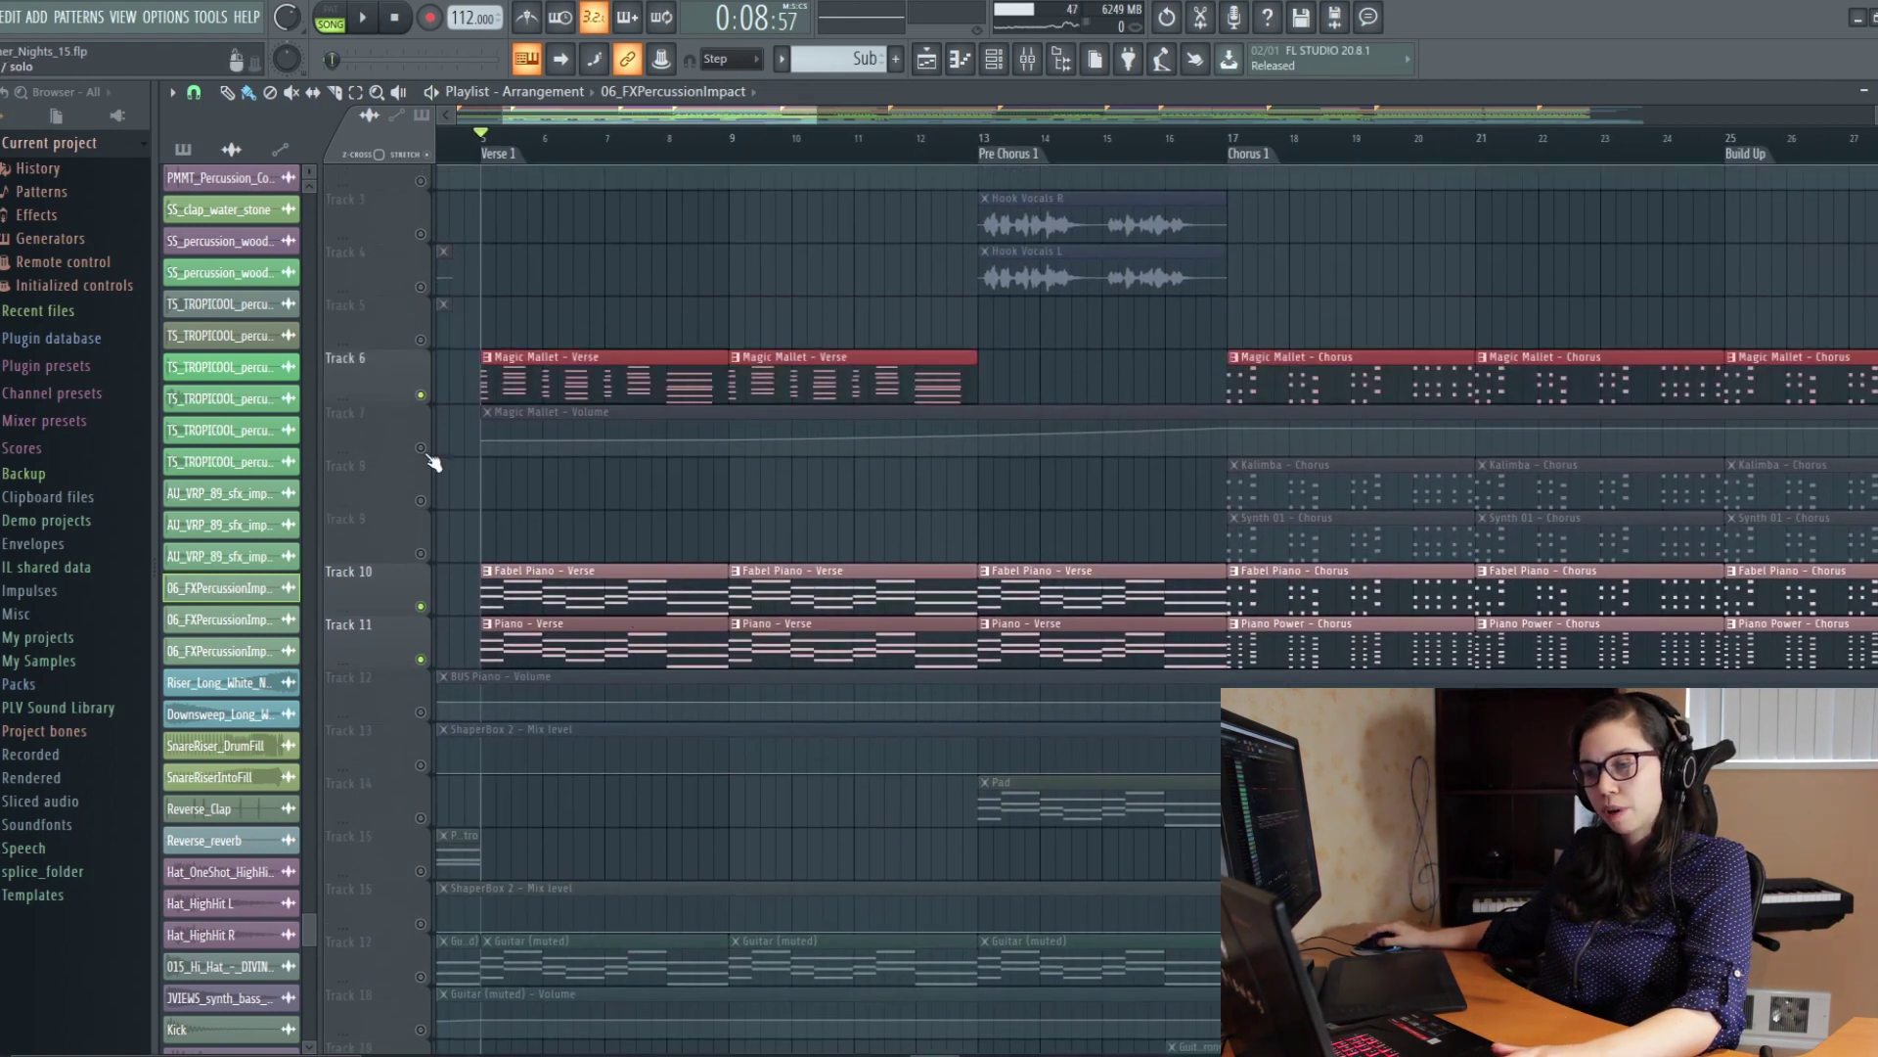
pyautogui.click(420, 448)
pyautogui.press('space')
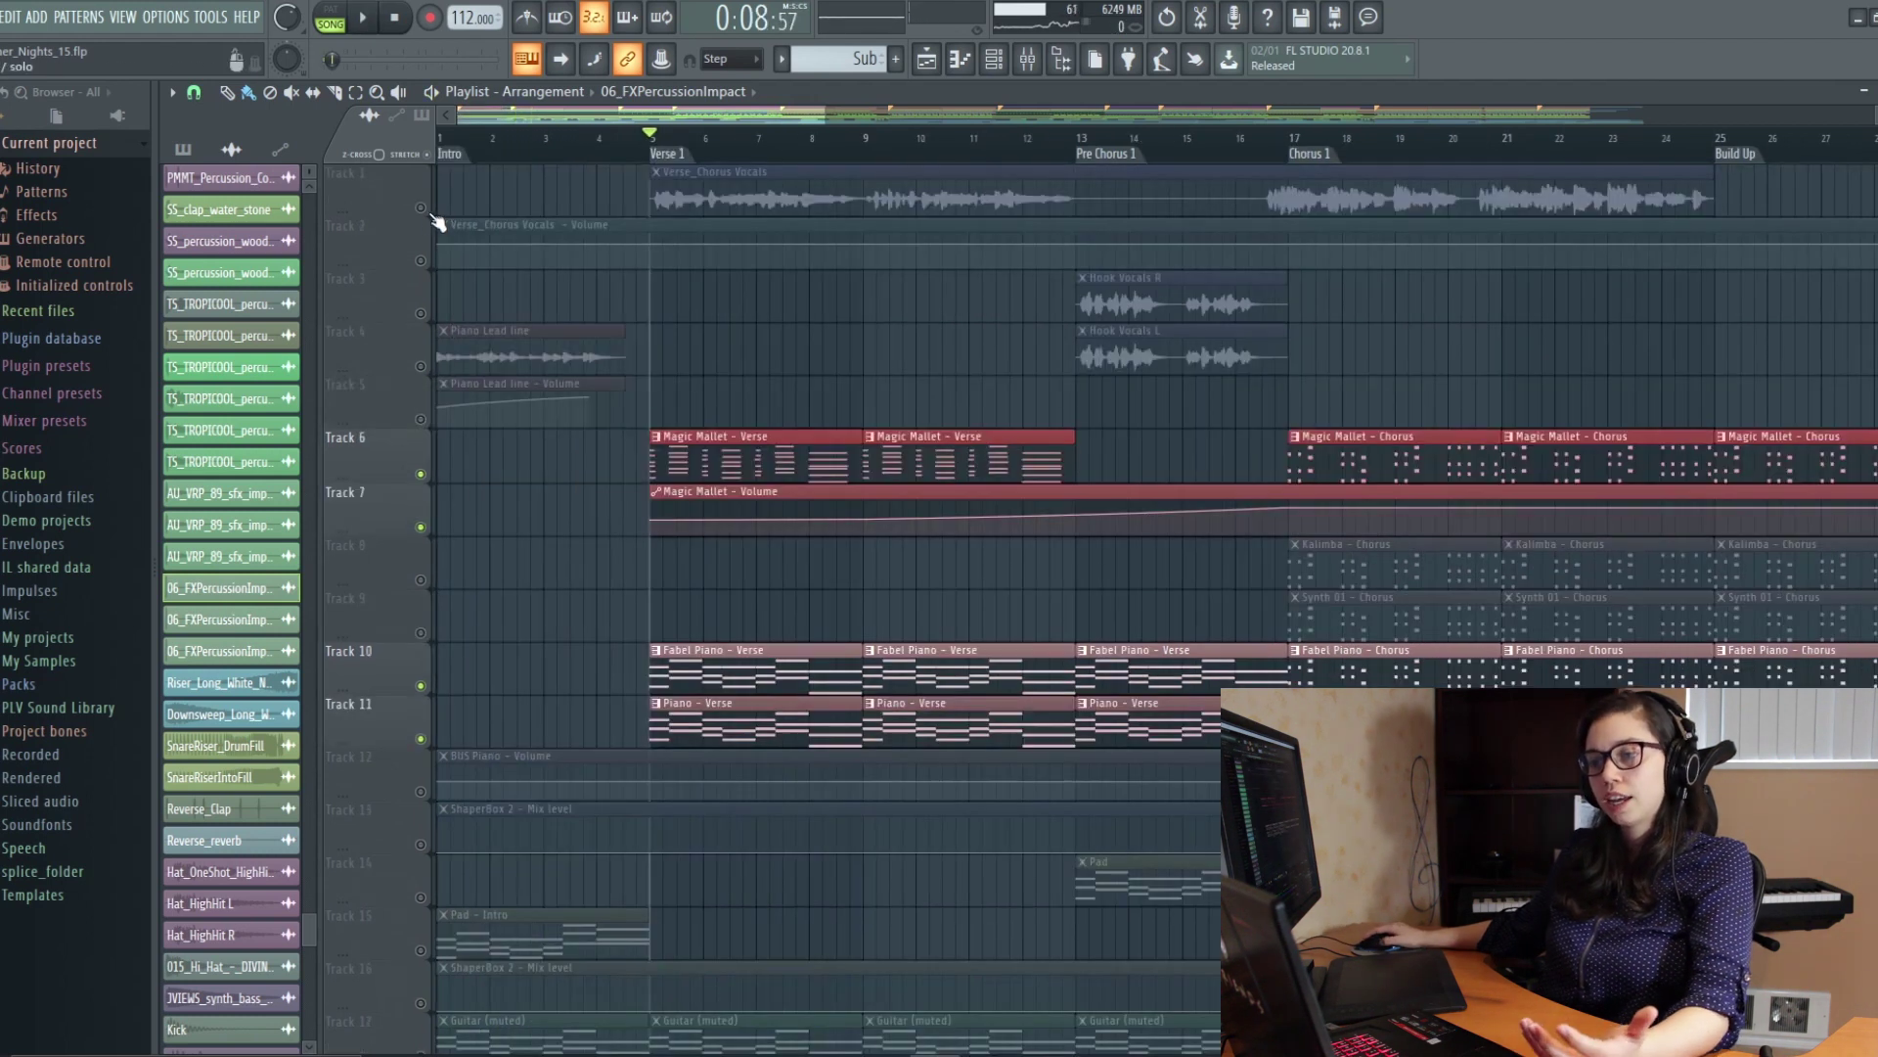
# Step: Unmute the Verse_Chorus Vocals on Tracks 1 and 2 and the Guitar (muted) patterns on Tracks 17 and 18, including their volume automation
pyautogui.click(421, 207)
pyautogui.click(421, 260)
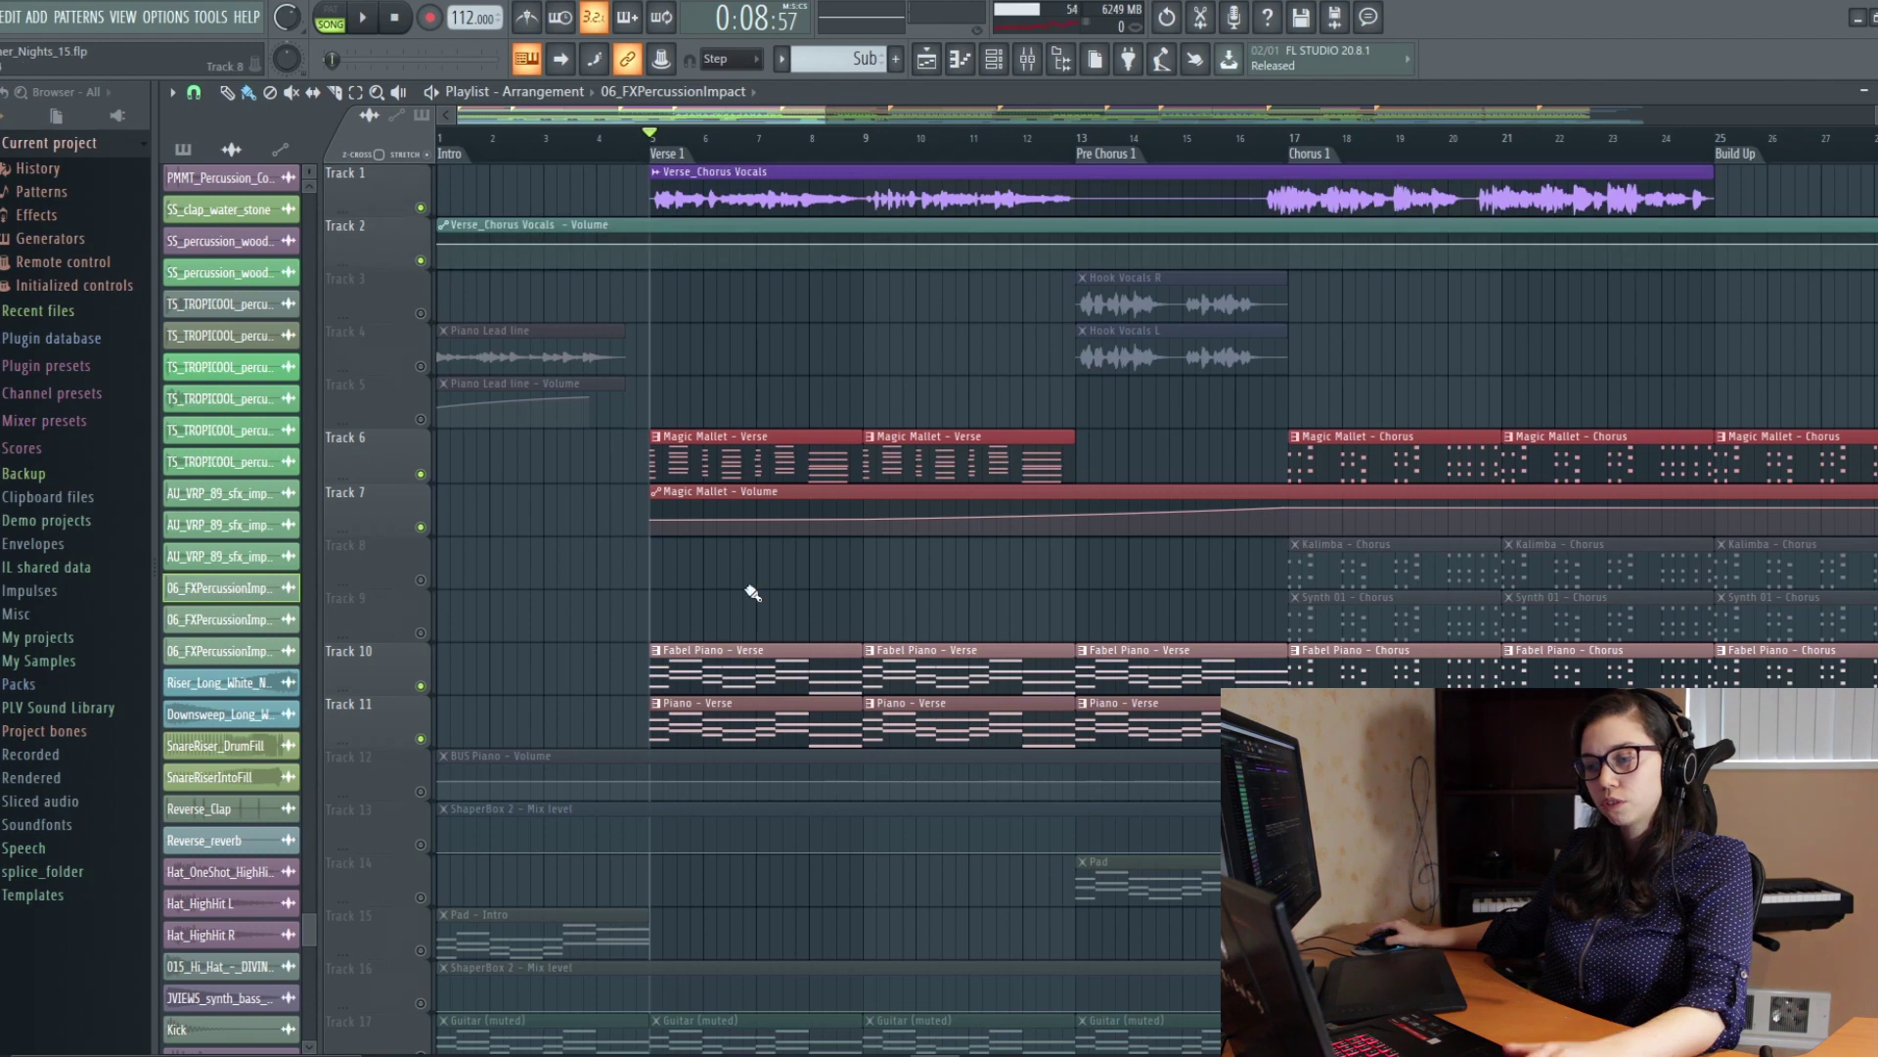
pyautogui.scroll(-2, 753, 548)
pyautogui.scroll(-3, 759, 659)
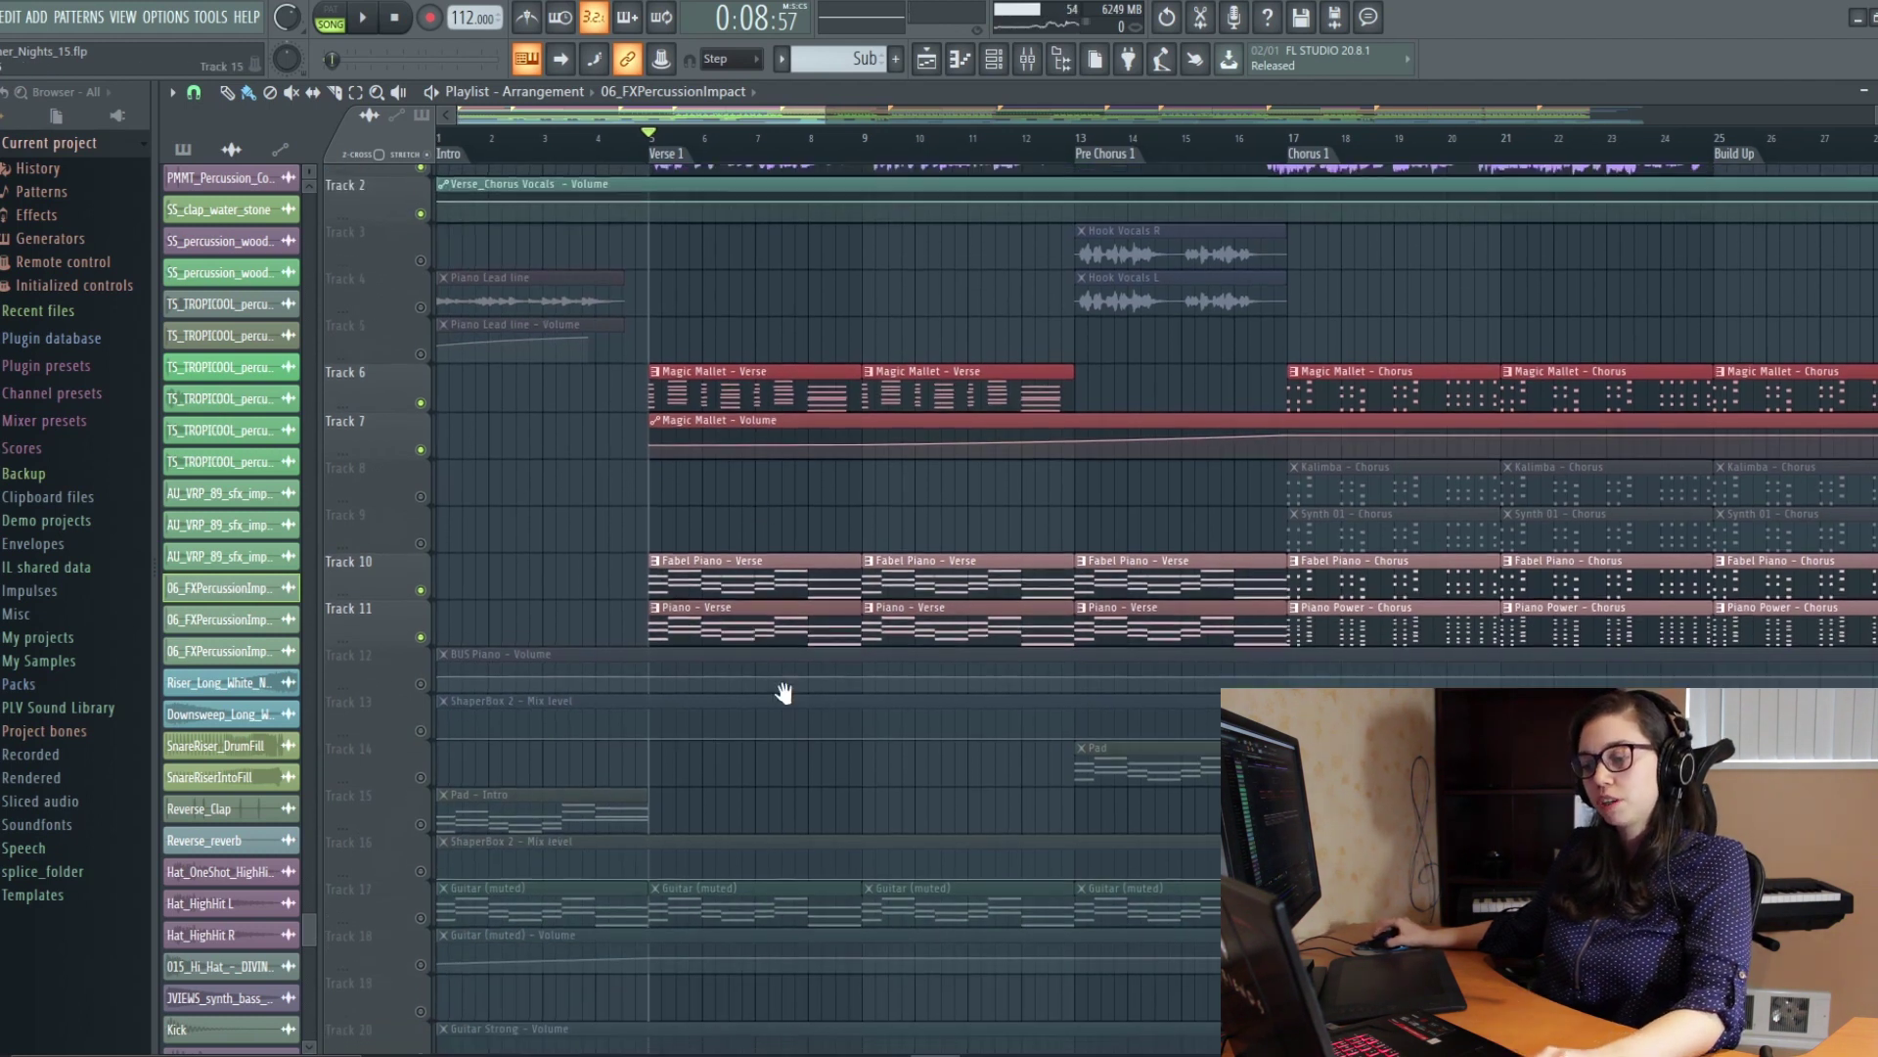
pyautogui.keyDown('ctrl'); pyautogui.scroll(2, 685, 655); pyautogui.keyUp('ctrl')
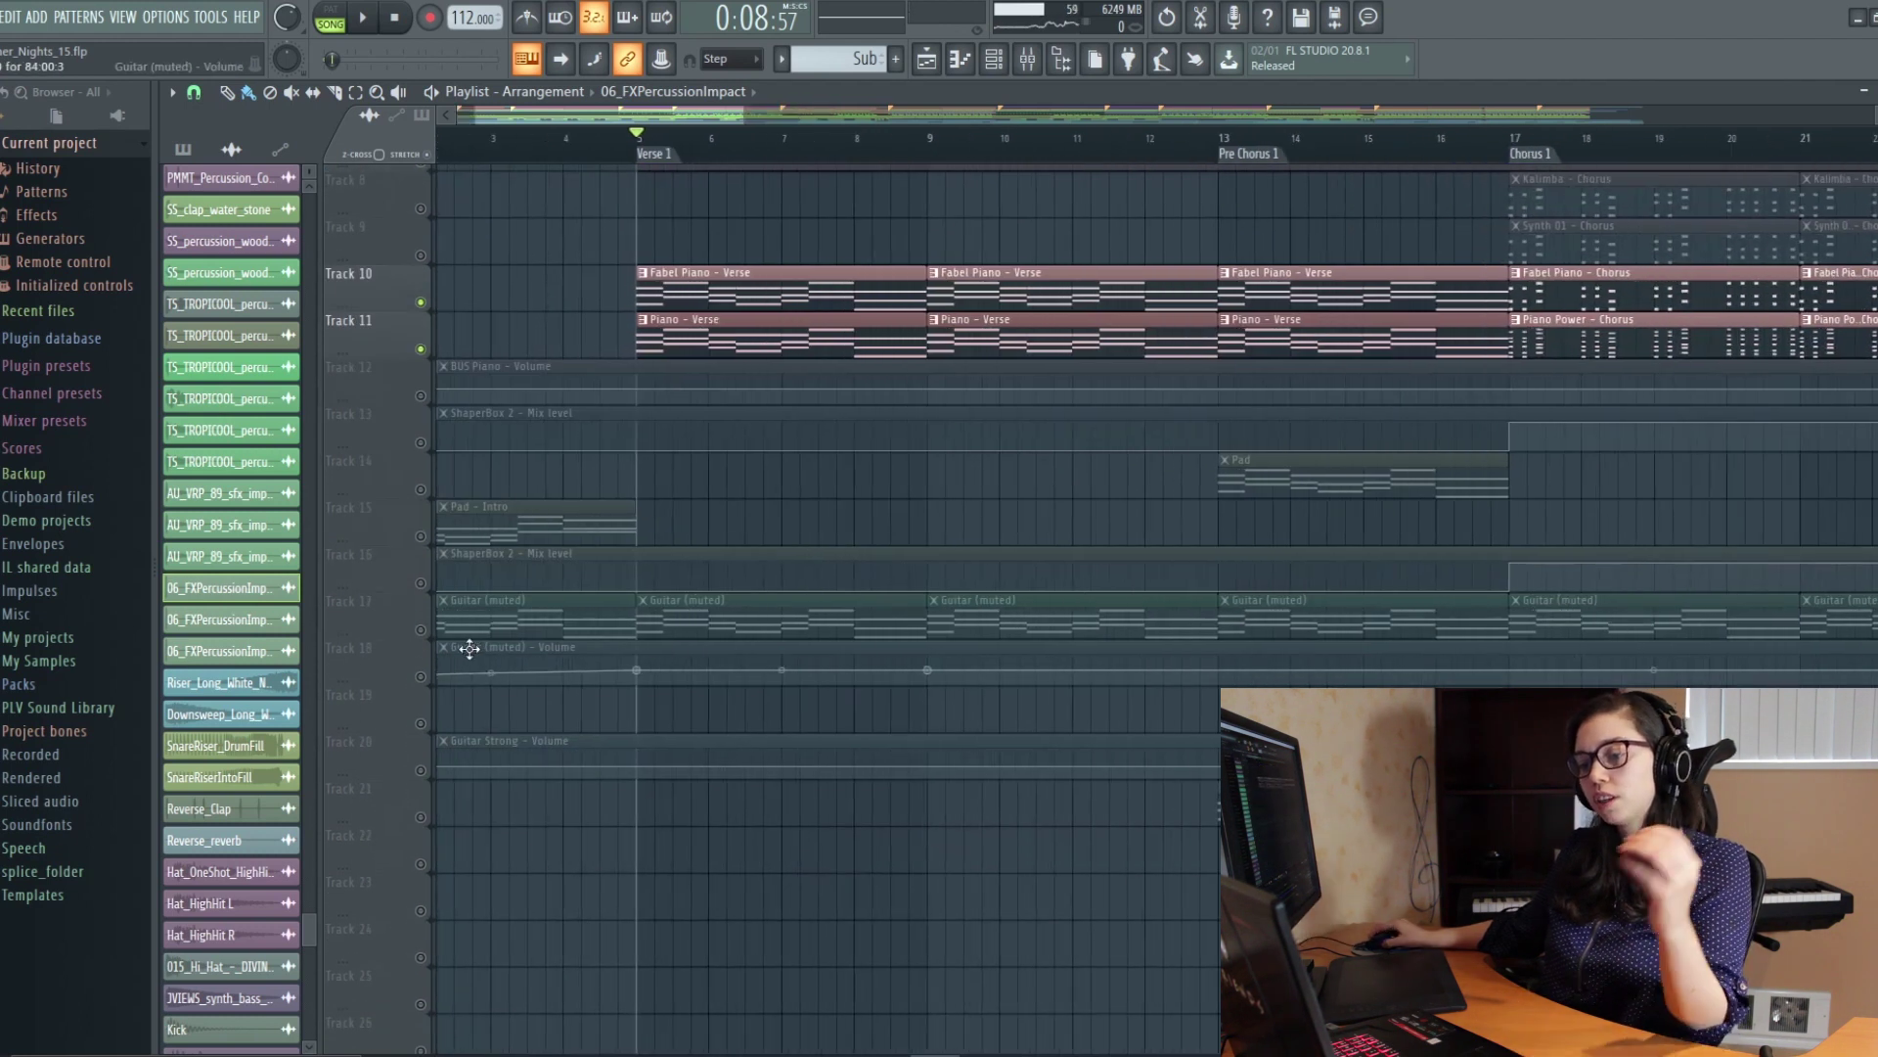
pyautogui.click(420, 630)
pyautogui.click(421, 677)
# Step: Place the playhead just before Pre Chorus 1 and unmute the BUS Piano volume, Pad patterns and ShaperBox 2 automation on Tracks 12 to 16
pyautogui.keyDown('alt'); pyautogui.scroll(-3, 830, 636); pyautogui.keyUp('alt')
pyautogui.keyDown('ctrl'); pyautogui.scroll(-3, 830, 636); pyautogui.keyUp('ctrl')
pyautogui.scroll(-7, 847, 685)
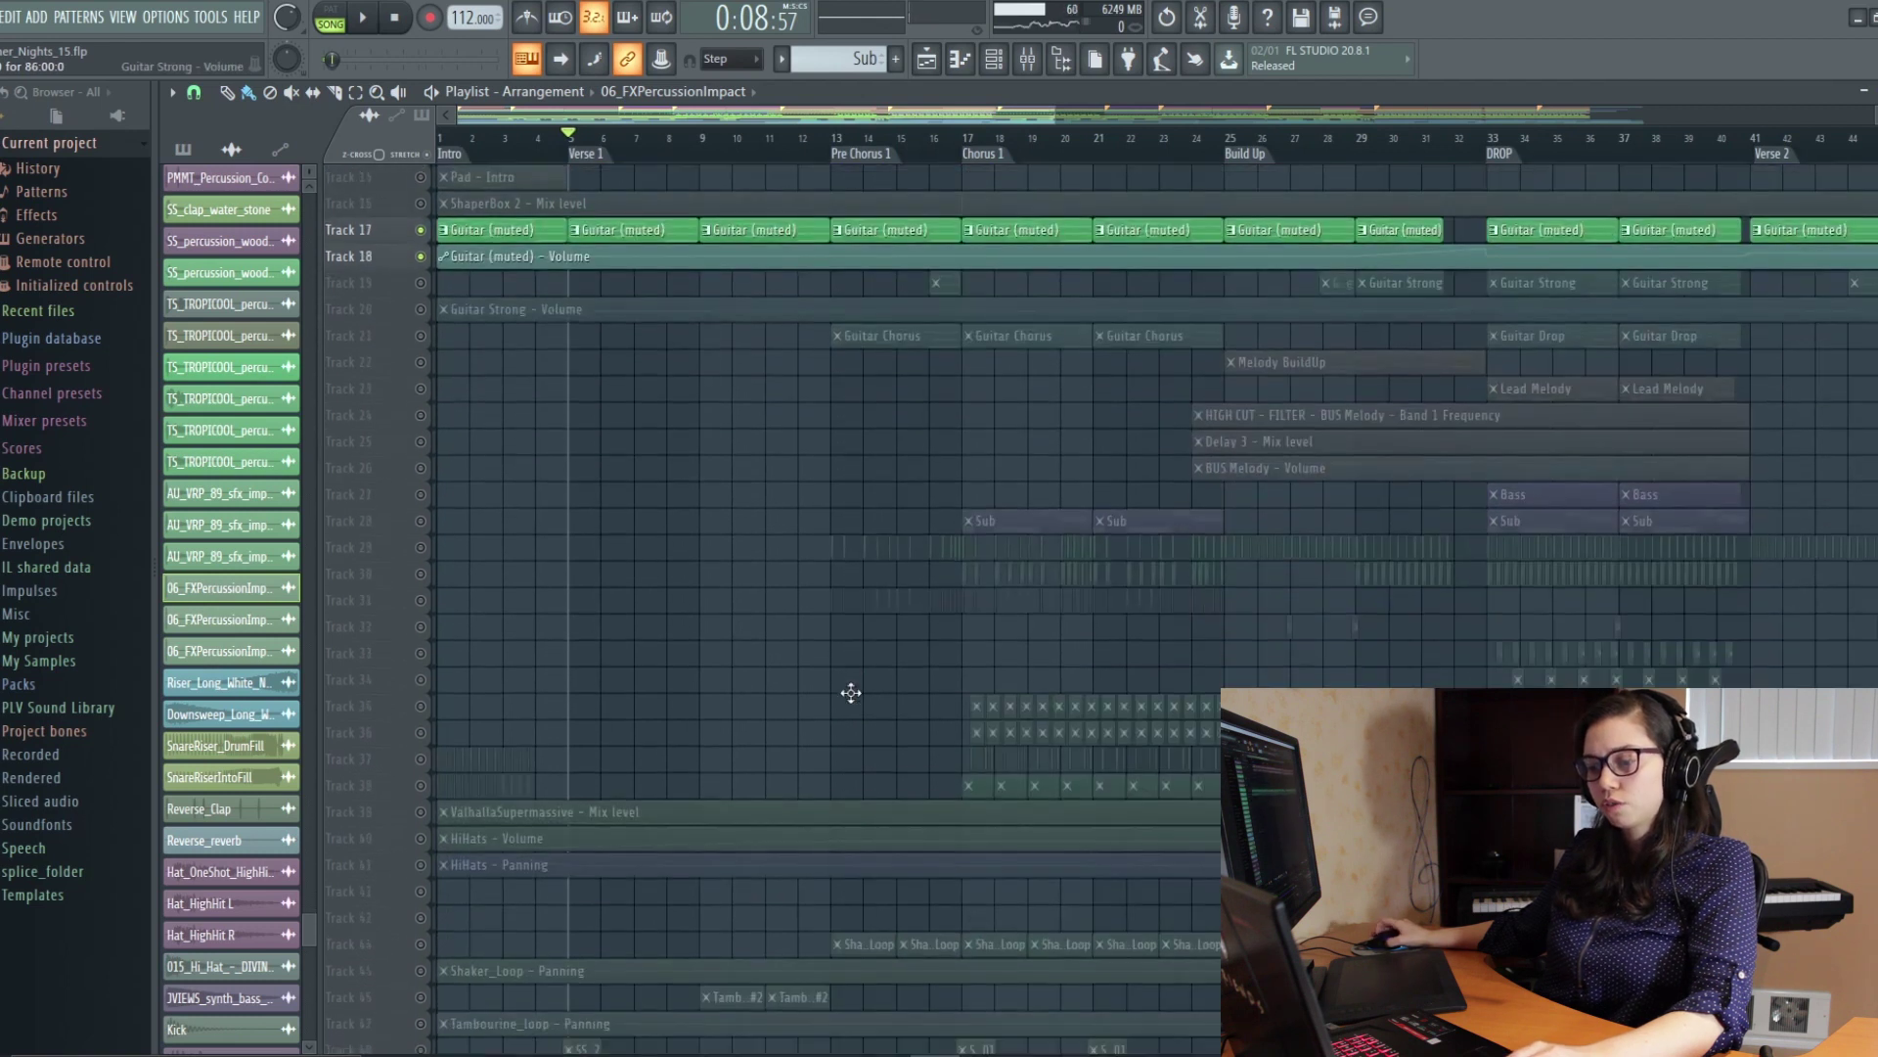
pyautogui.scroll(4, 868, 702)
pyautogui.scroll(4, 868, 702)
pyautogui.keyDown('ctrl'); pyautogui.scroll(2, 720, 176); pyautogui.keyUp('ctrl')
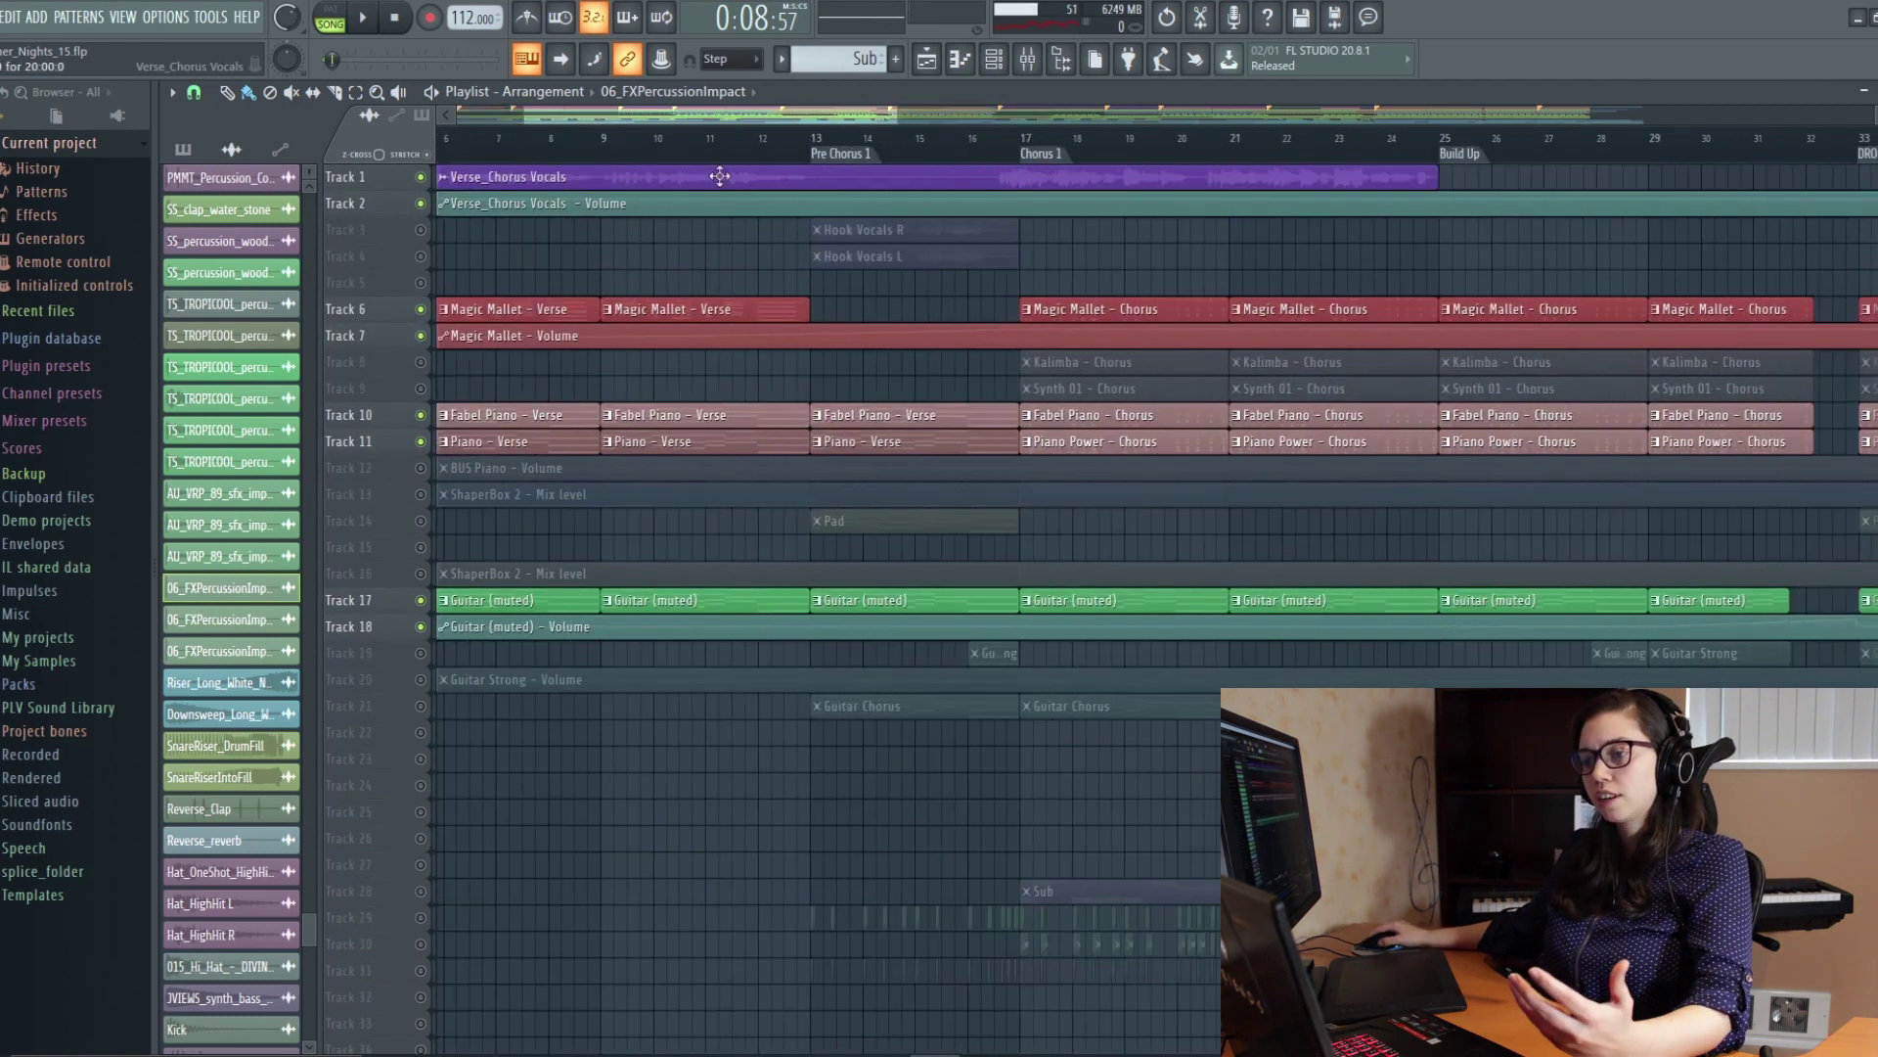
pyautogui.click(787, 157)
pyautogui.click(422, 467)
pyautogui.click(422, 495)
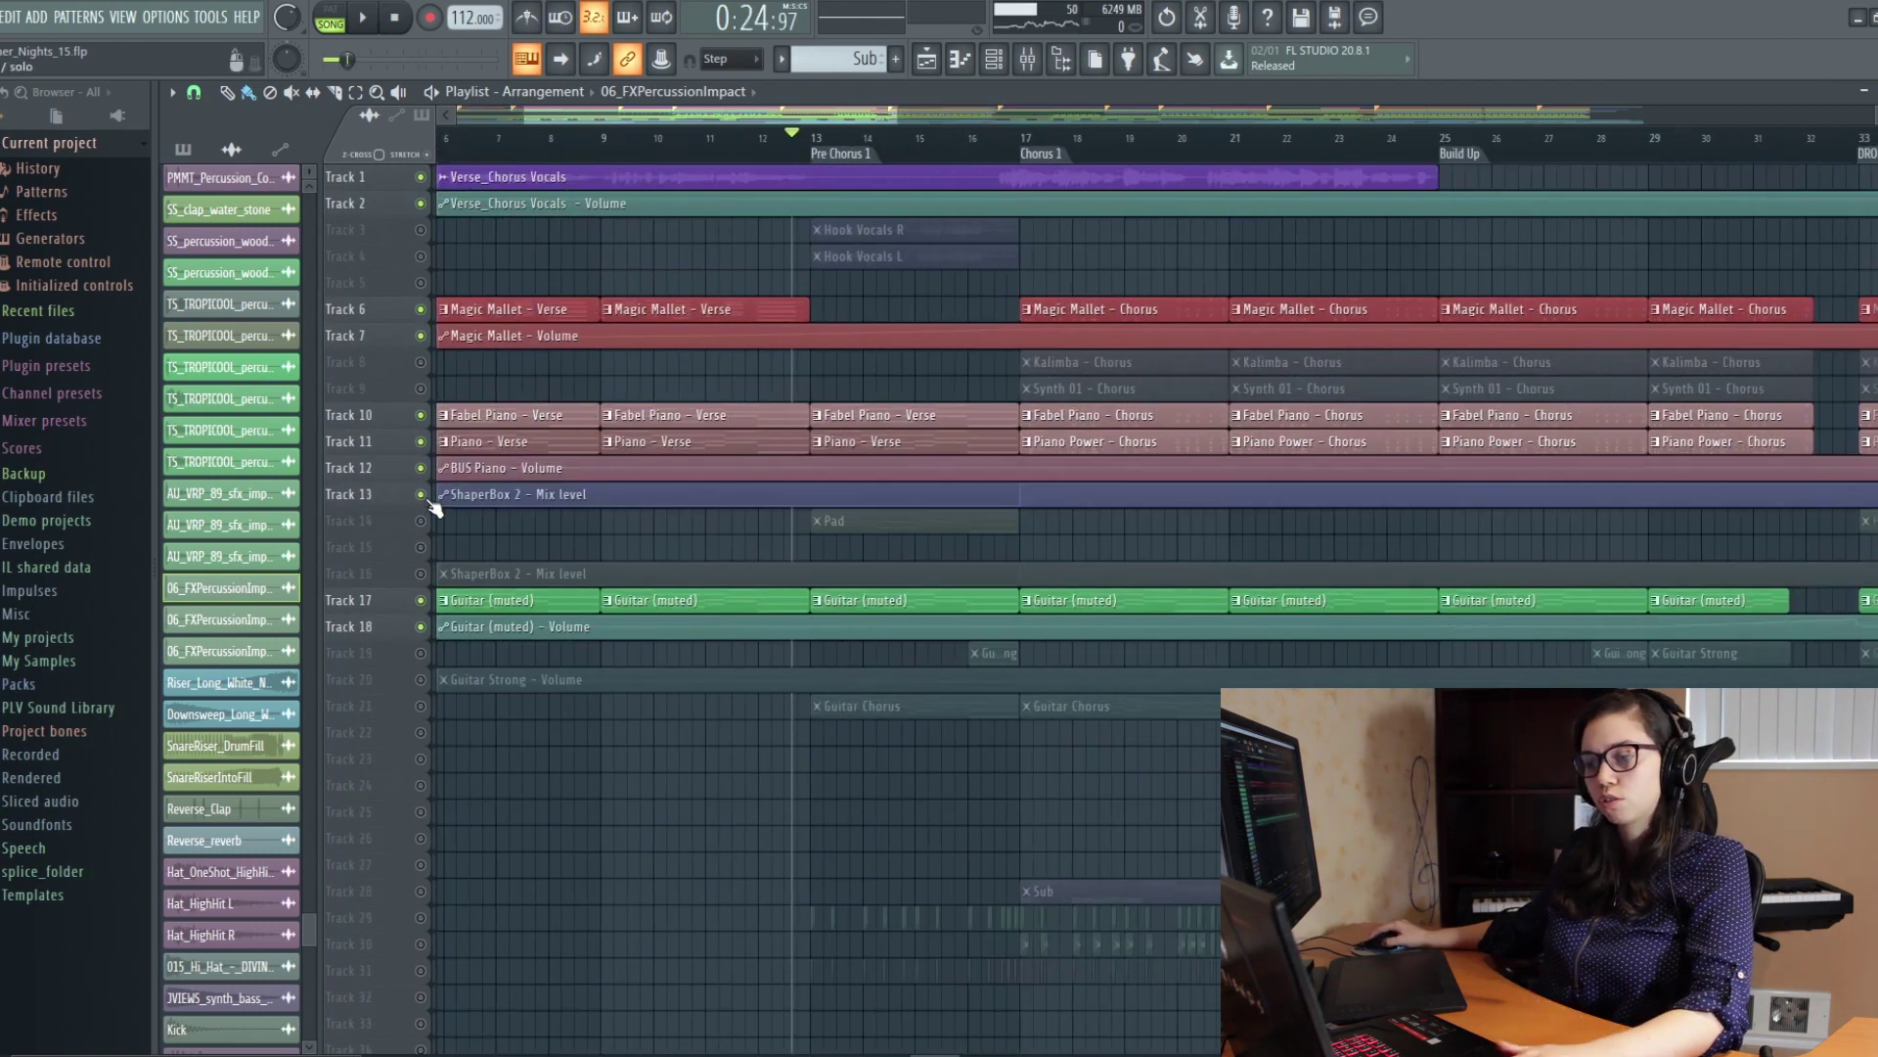
pyautogui.keyDown('ctrl'); pyautogui.scroll(-1, 719, 553); pyautogui.keyUp('ctrl')
pyautogui.click(421, 520)
pyautogui.click(420, 546)
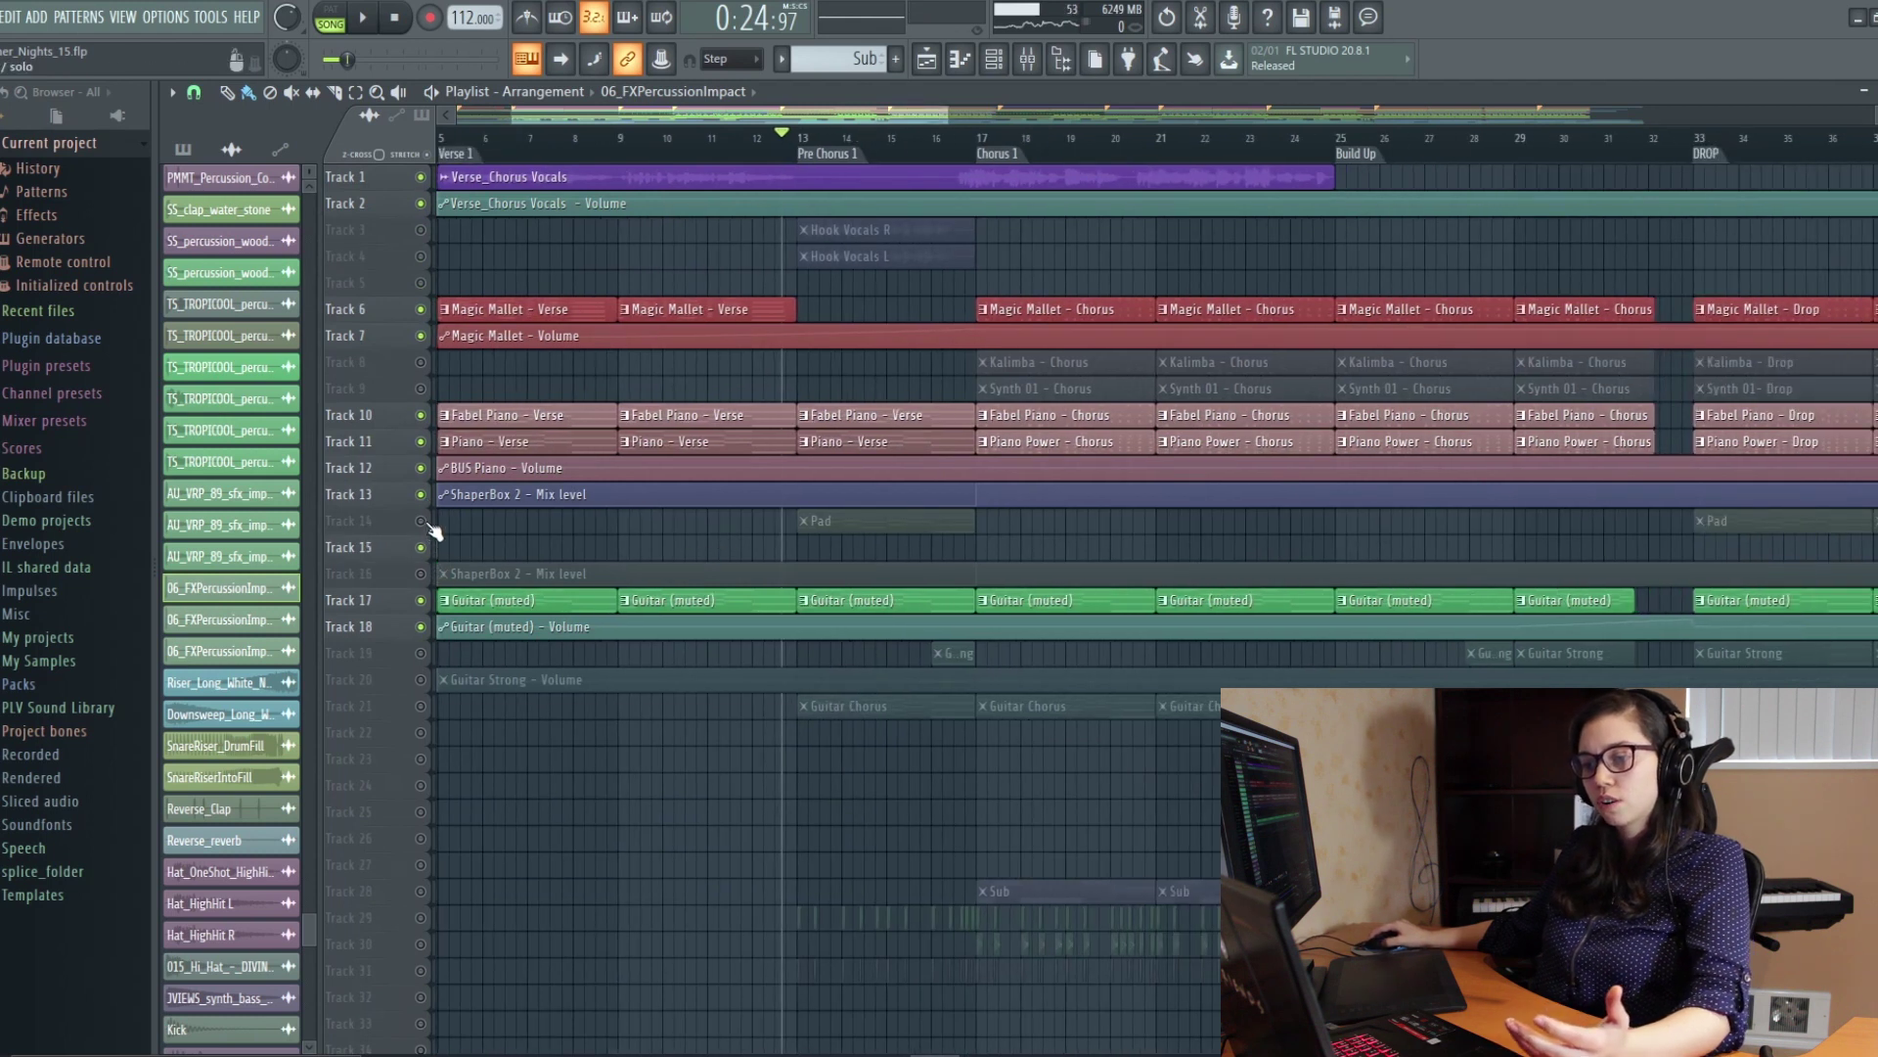
pyautogui.click(421, 573)
# Step: Unmute the Guitar Strong patterns, their volume automation and the Guitar Chorus patterns on Tracks 19 to 21
pyautogui.keyDown('ctrl'); pyautogui.scroll(-1, 868, 767); pyautogui.keyUp('ctrl')
pyautogui.scroll(-2, 482, 571)
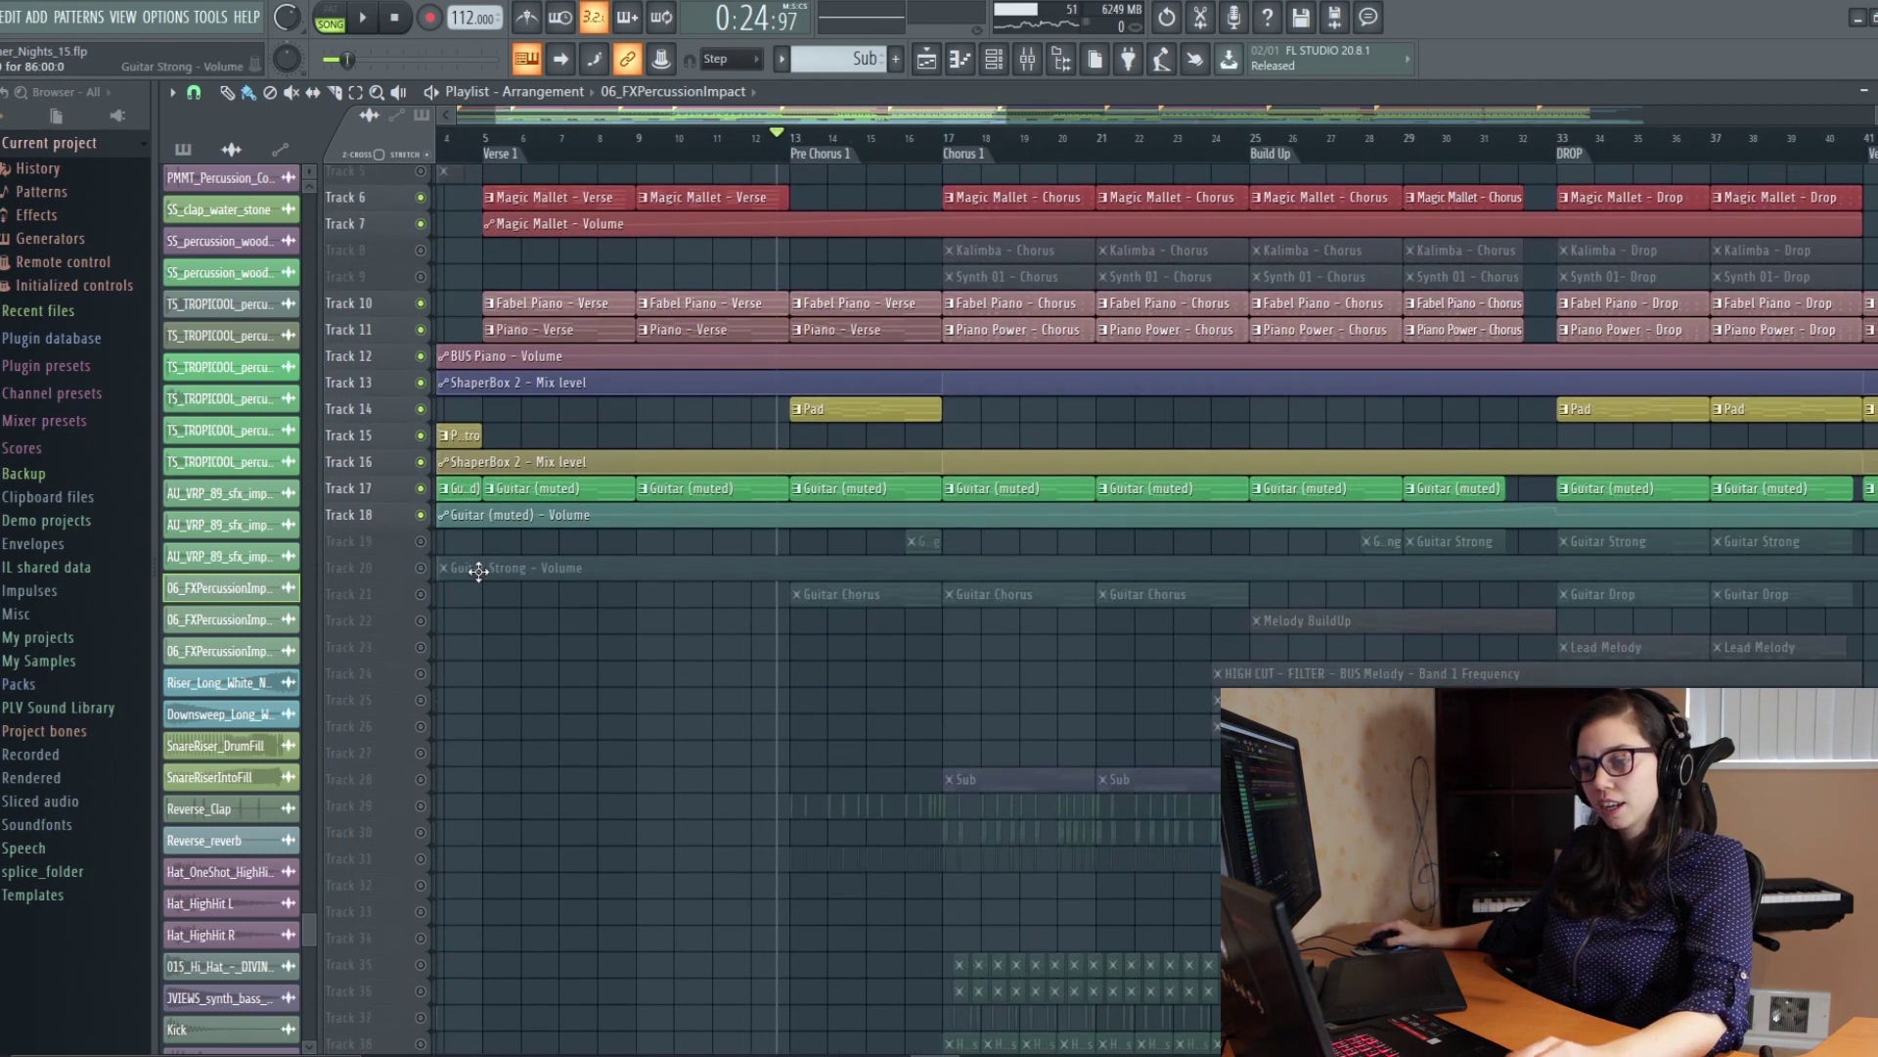
pyautogui.click(421, 594)
pyautogui.click(420, 567)
pyautogui.click(421, 541)
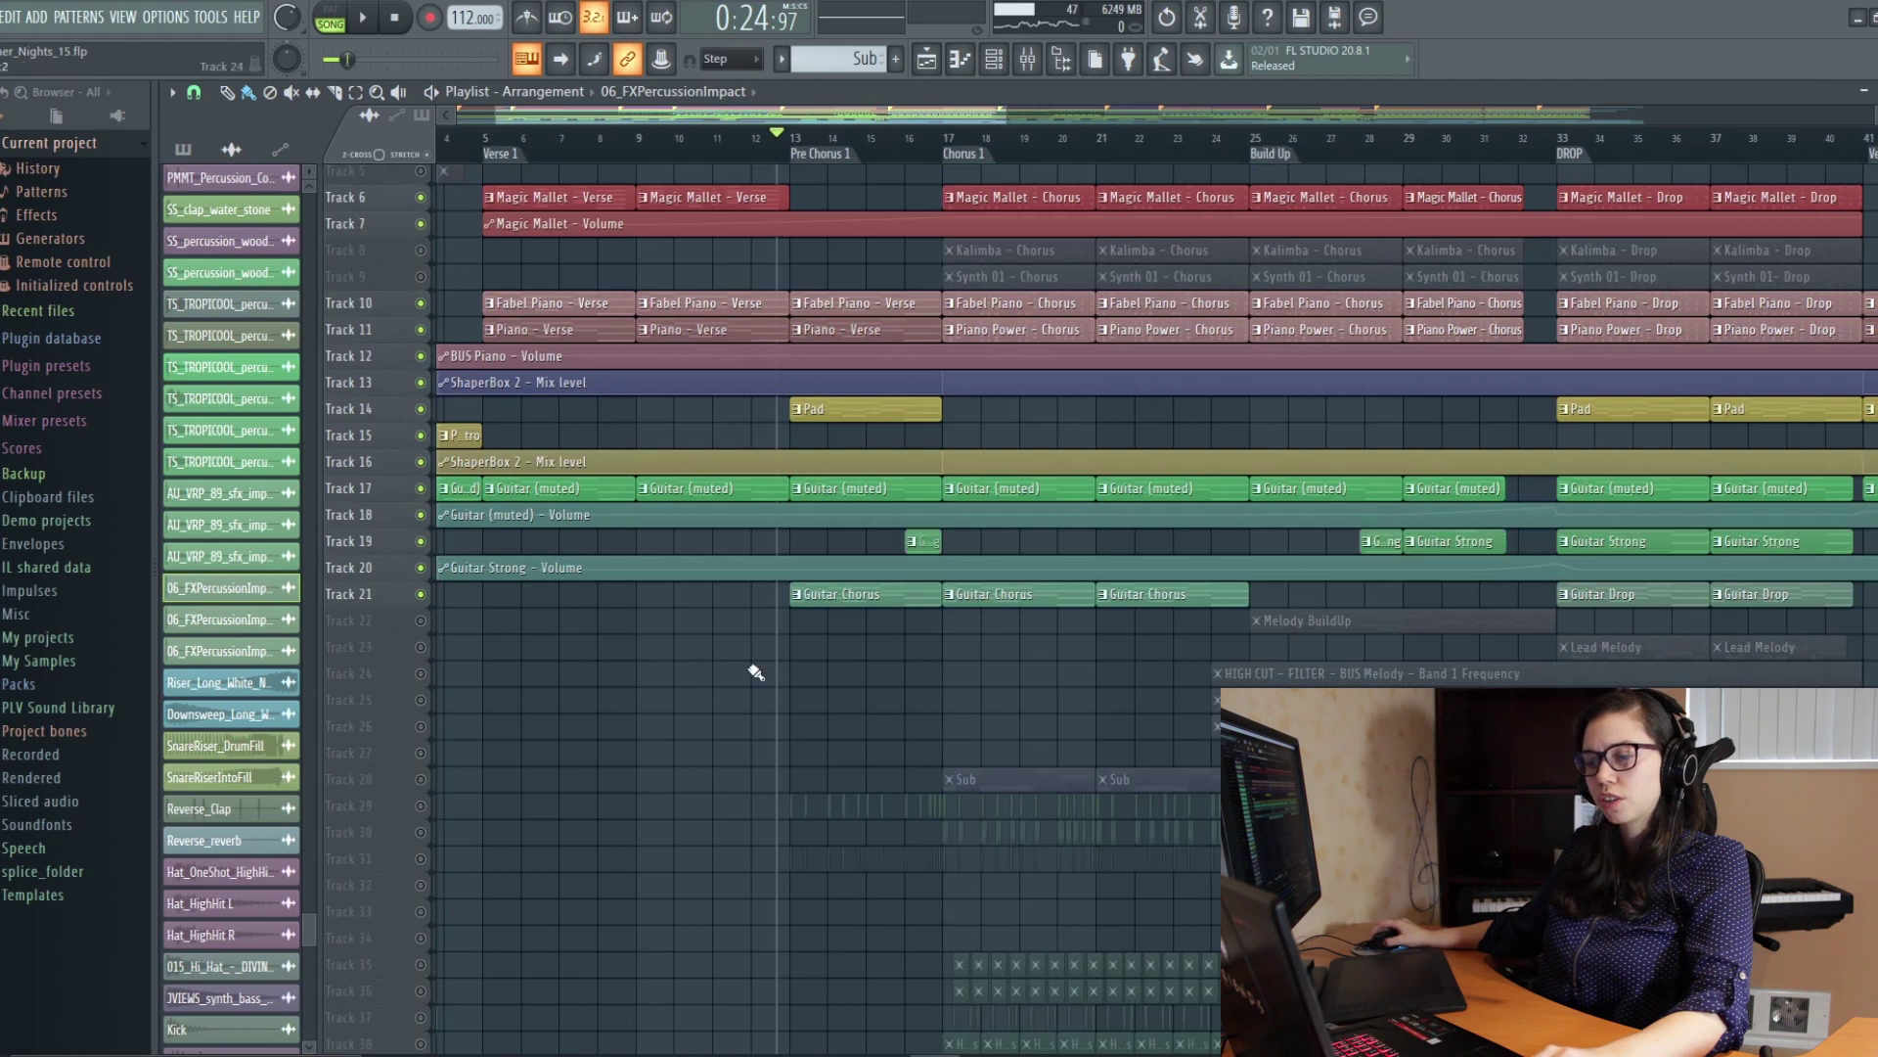
pyautogui.keyDown('ctrl'); pyautogui.scroll(2, 793, 663); pyautogui.keyUp('ctrl')
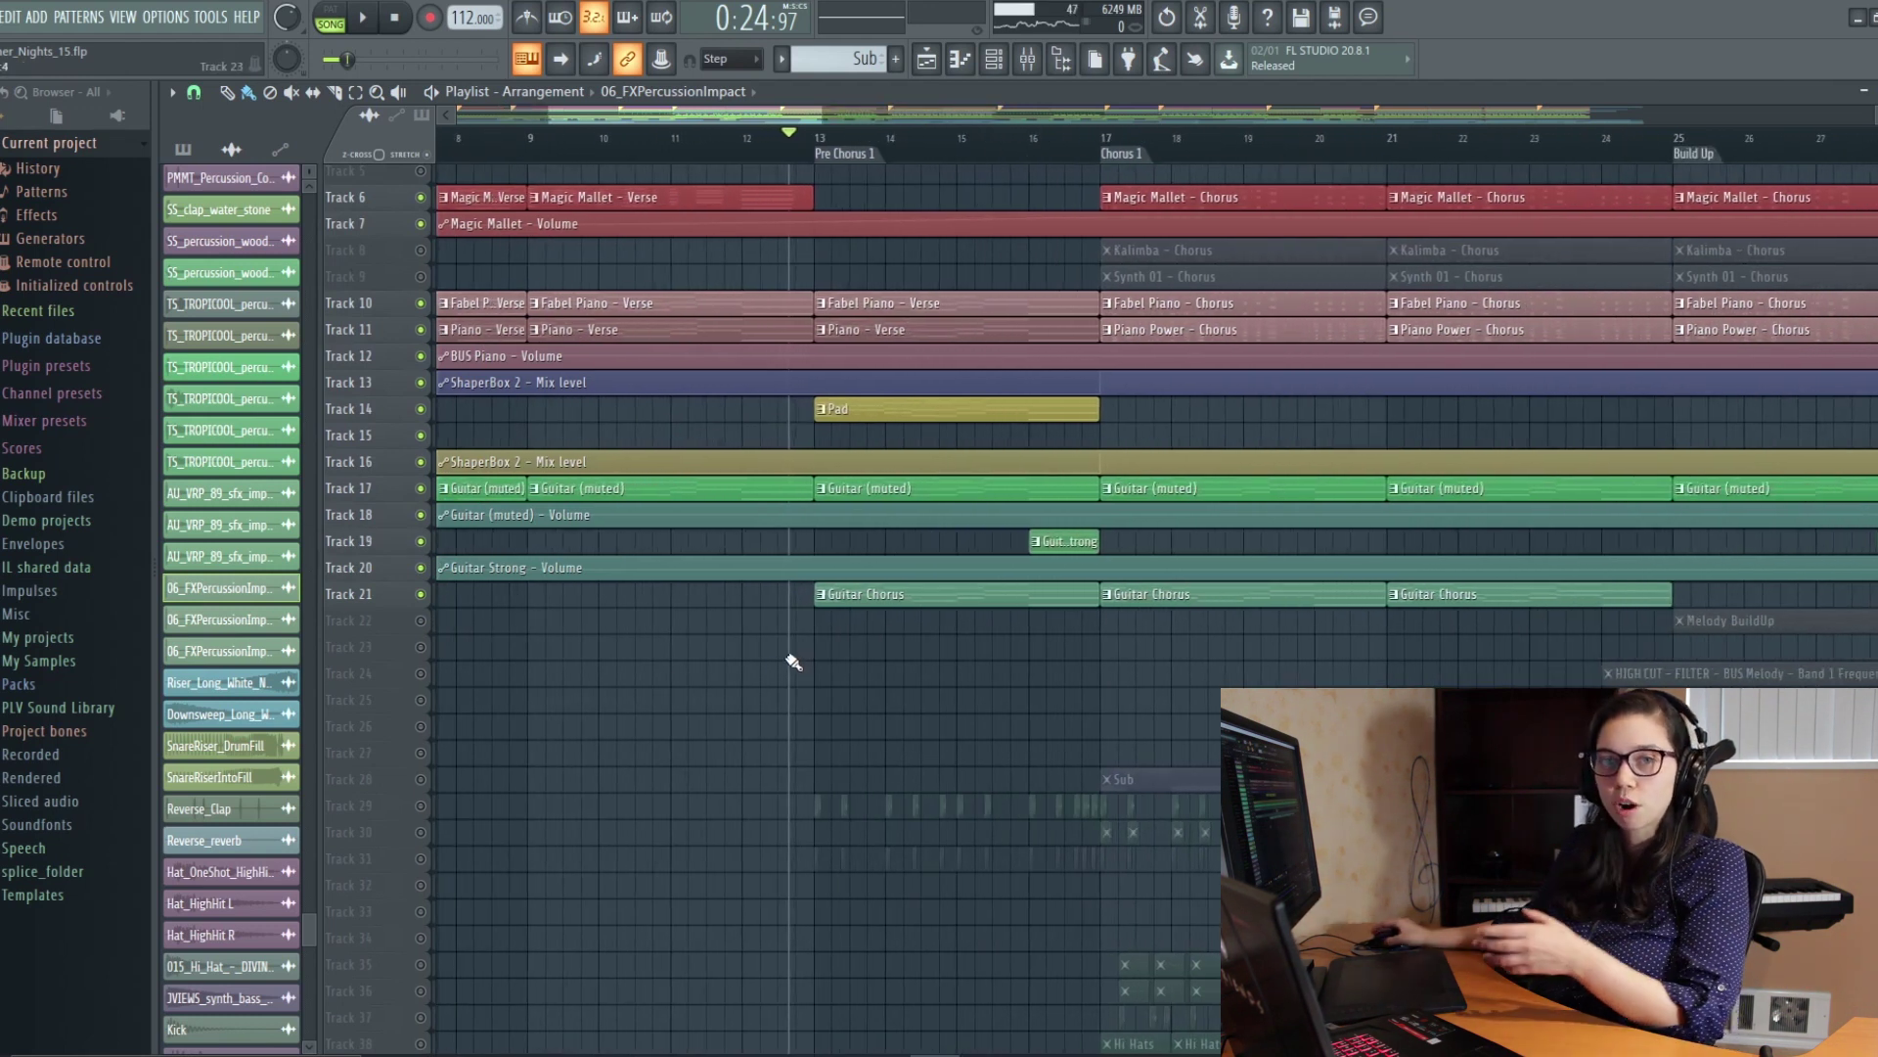
# Step: Solo the Guitar Chorus pattern on Track 21 and audition it from just before the Pre Chorus 1 marker
pyautogui.keyDown('ctrl'); pyautogui.click(421, 594); pyautogui.keyUp('ctrl')
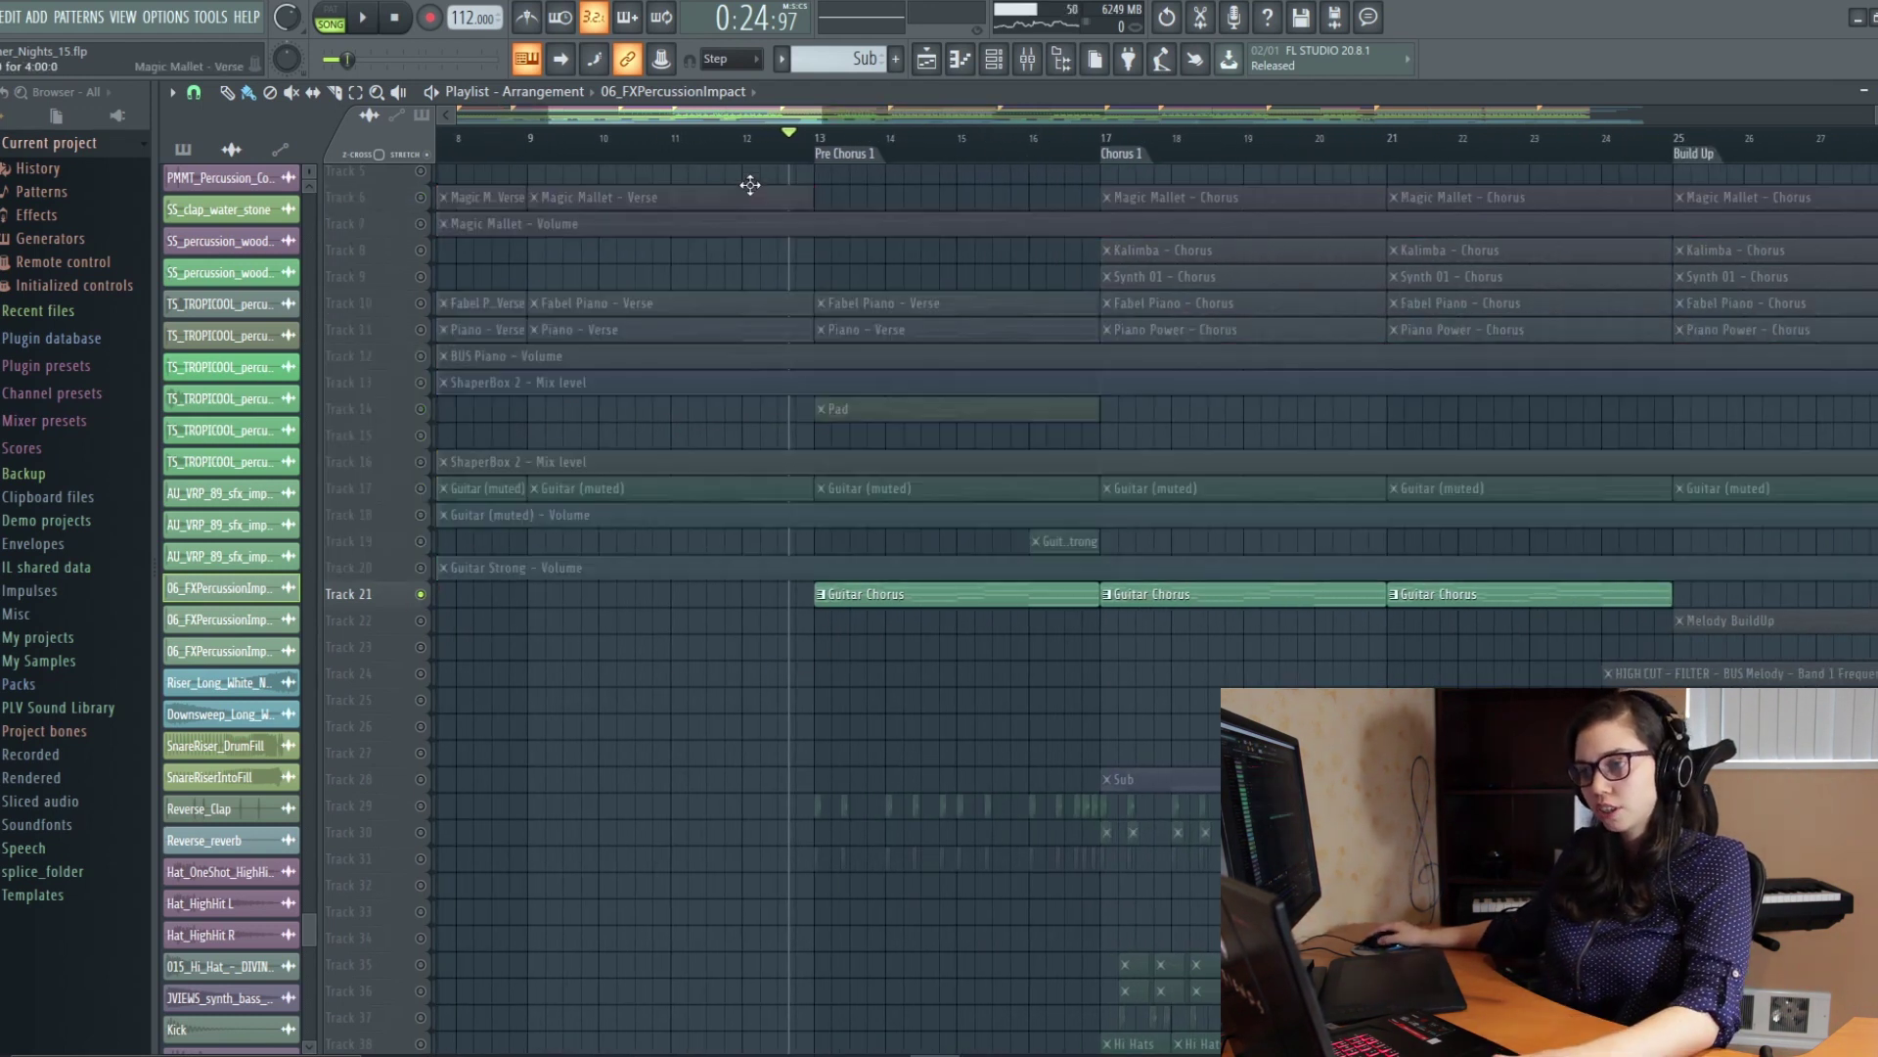
pyautogui.press('space')
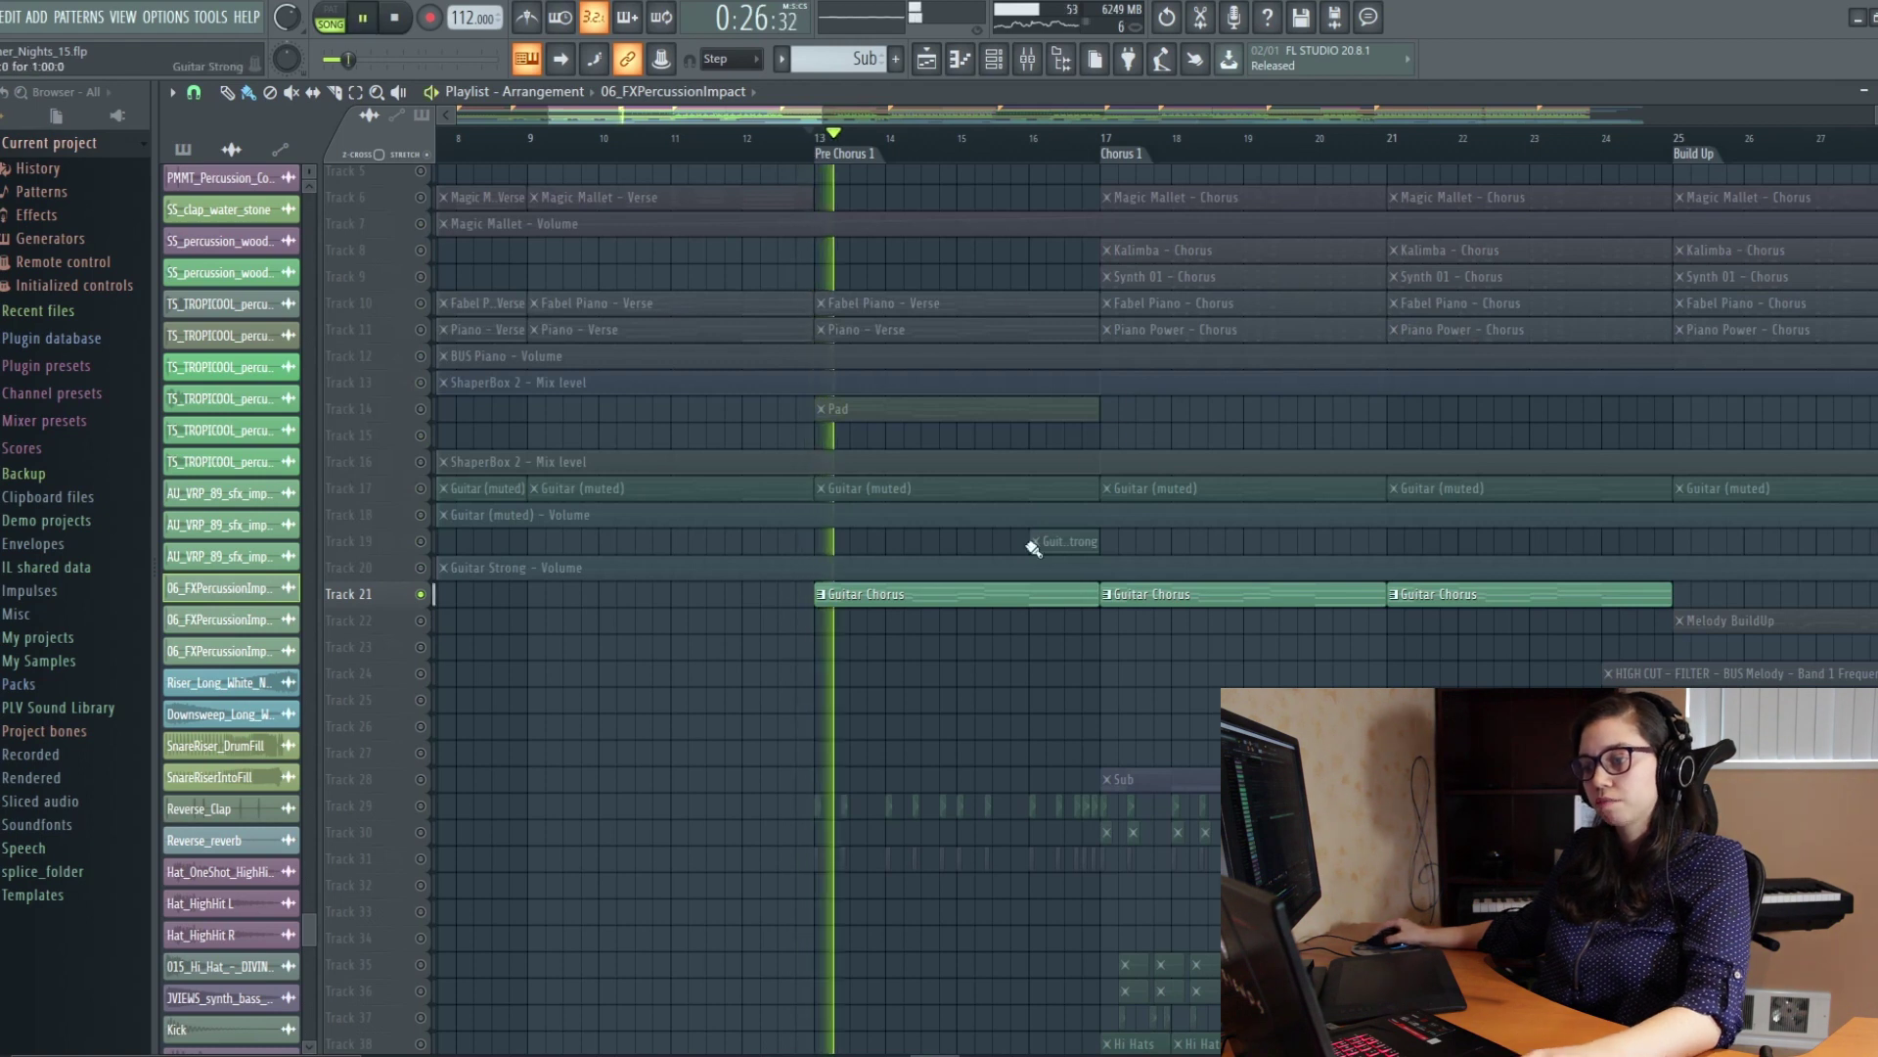
pyautogui.scroll(-3, 978, 587)
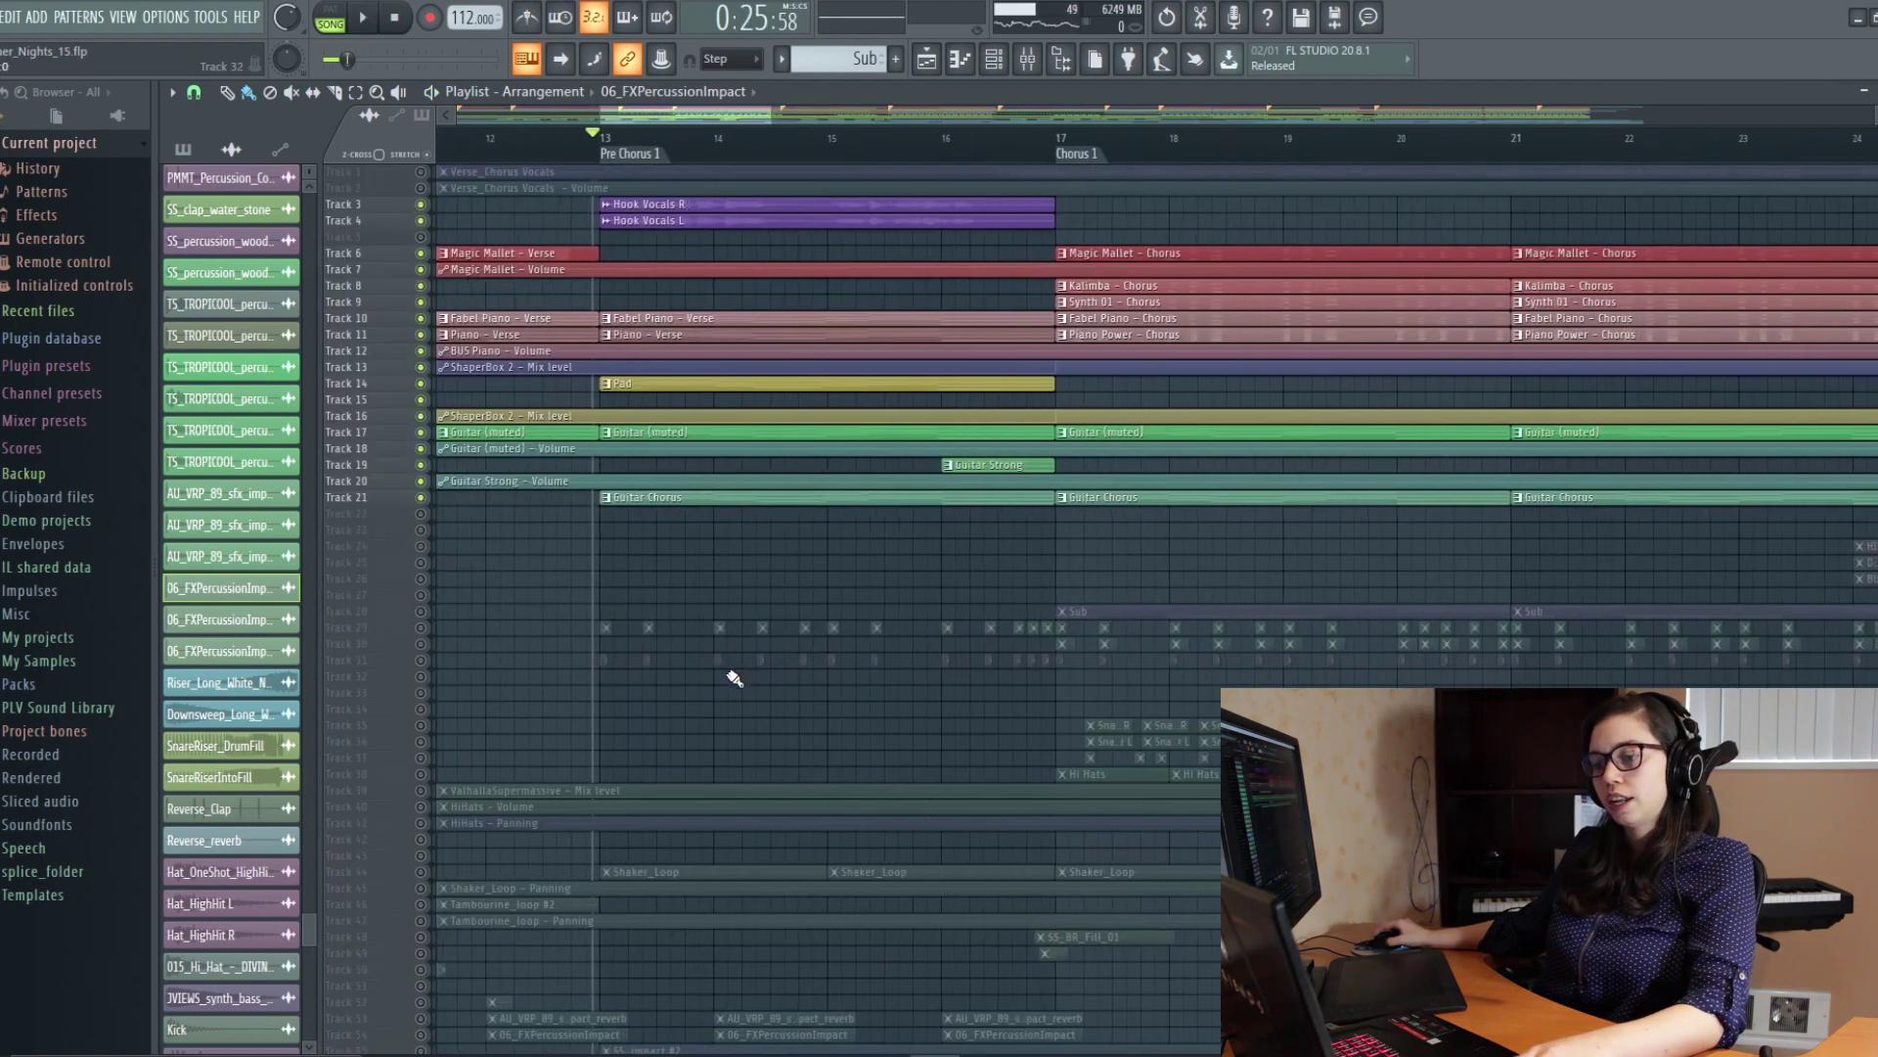
# Step: Unmute the Deep_Kick, Top Kick and hat clips on Tracks 29 to 31
pyautogui.scroll(3, 728, 679)
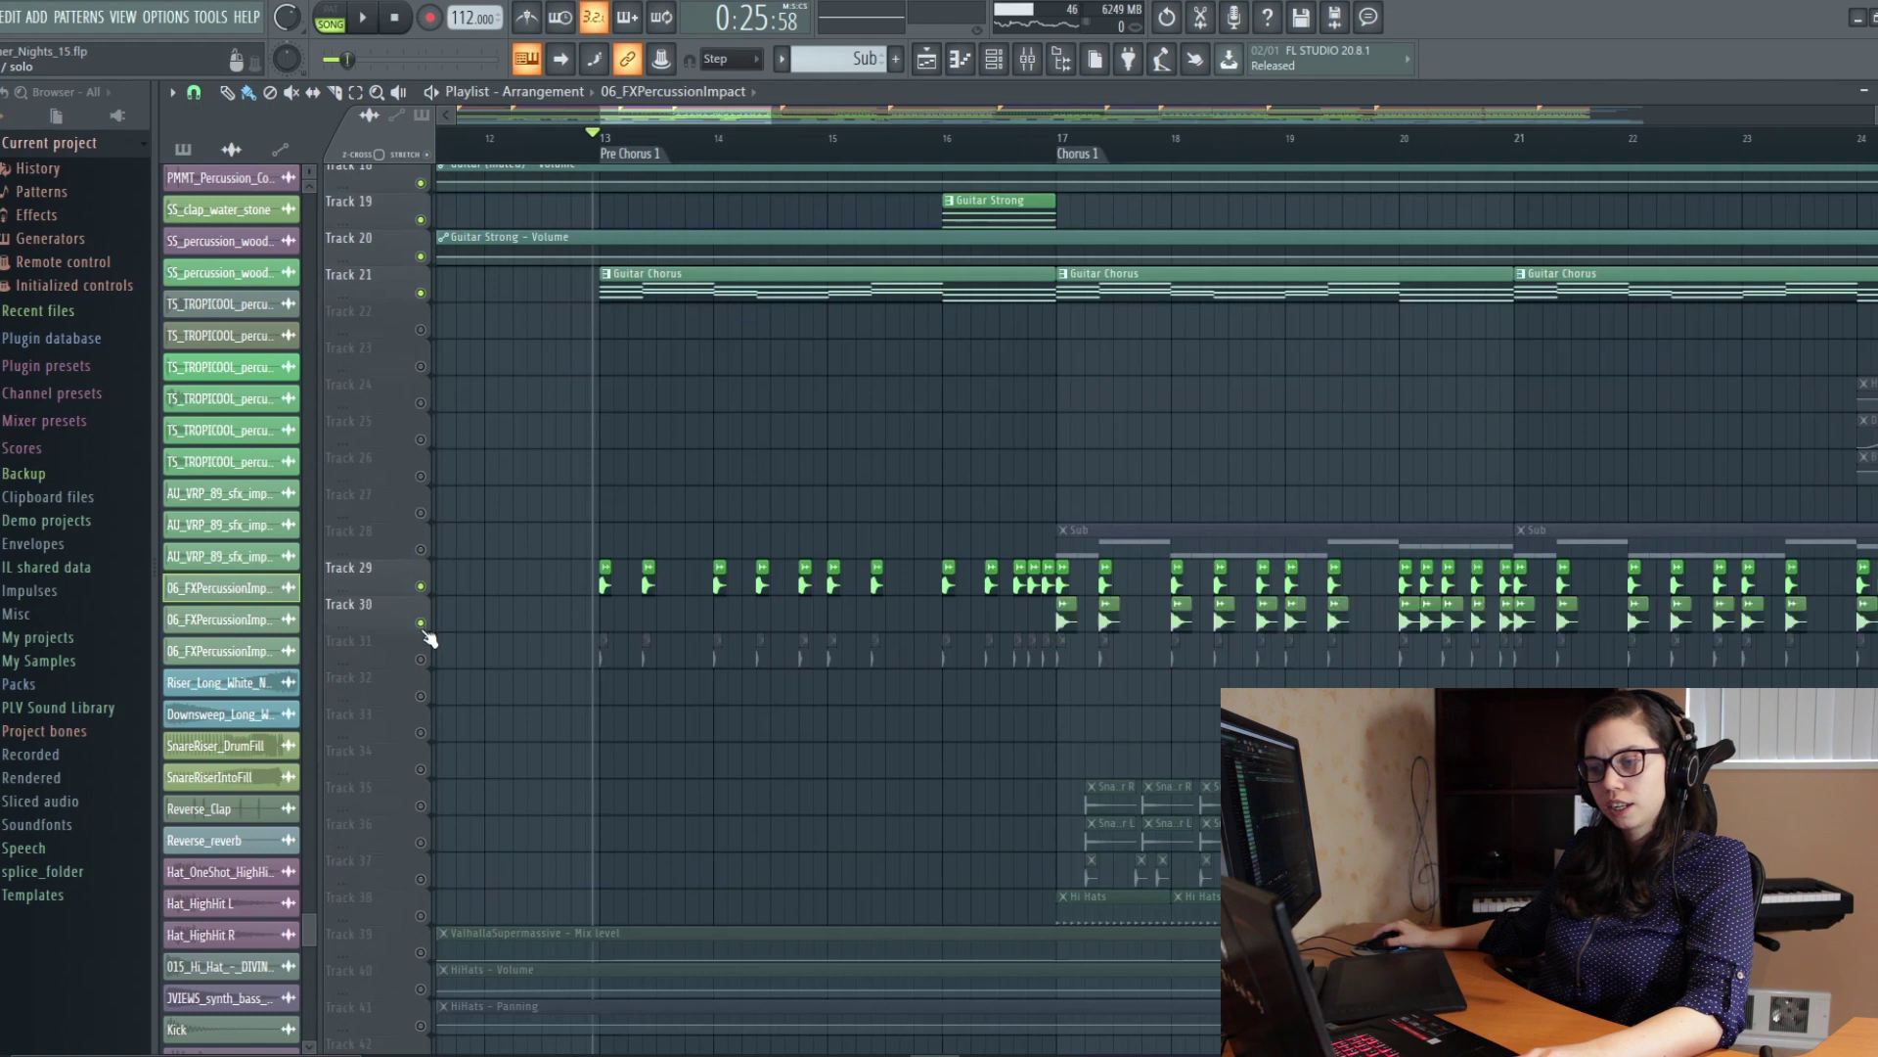
pyautogui.scroll(5, 583, 705)
pyautogui.scroll(-5, 667, 698)
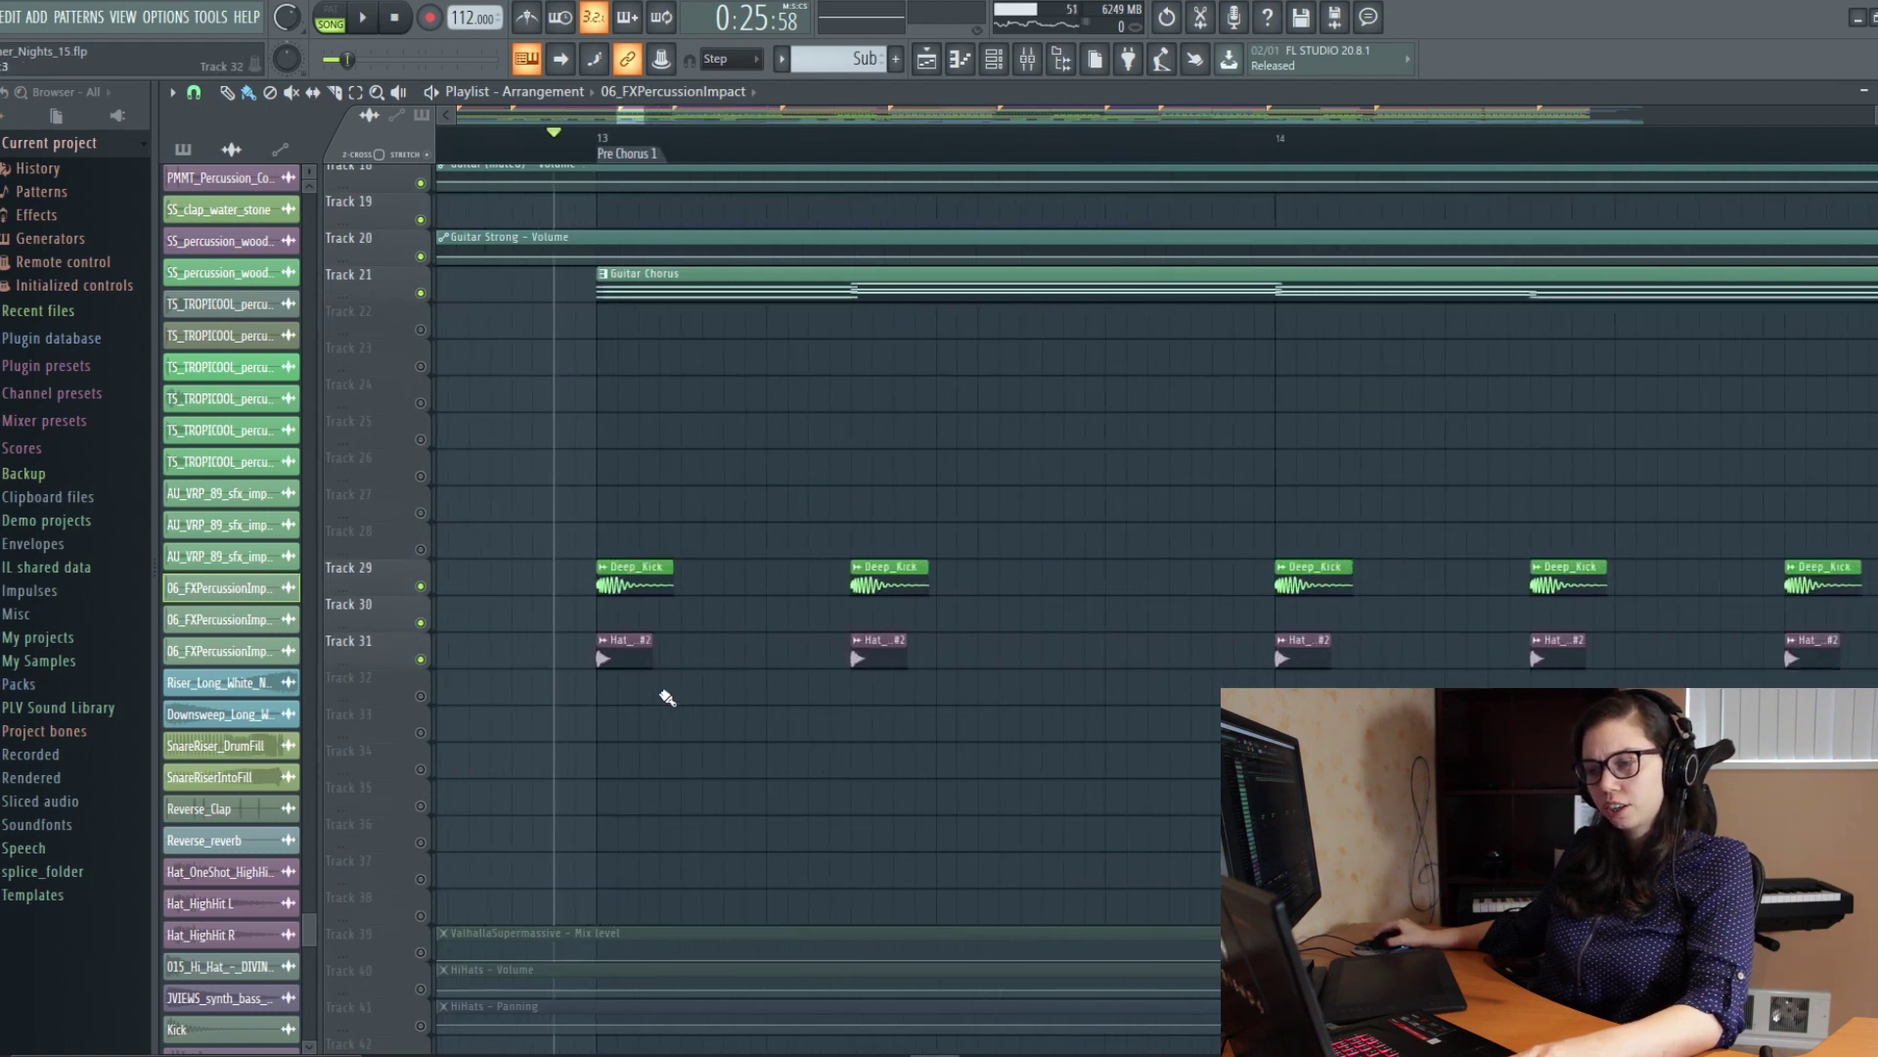
pyautogui.scroll(-3, 675, 685)
pyautogui.scroll(-1, 836, 551)
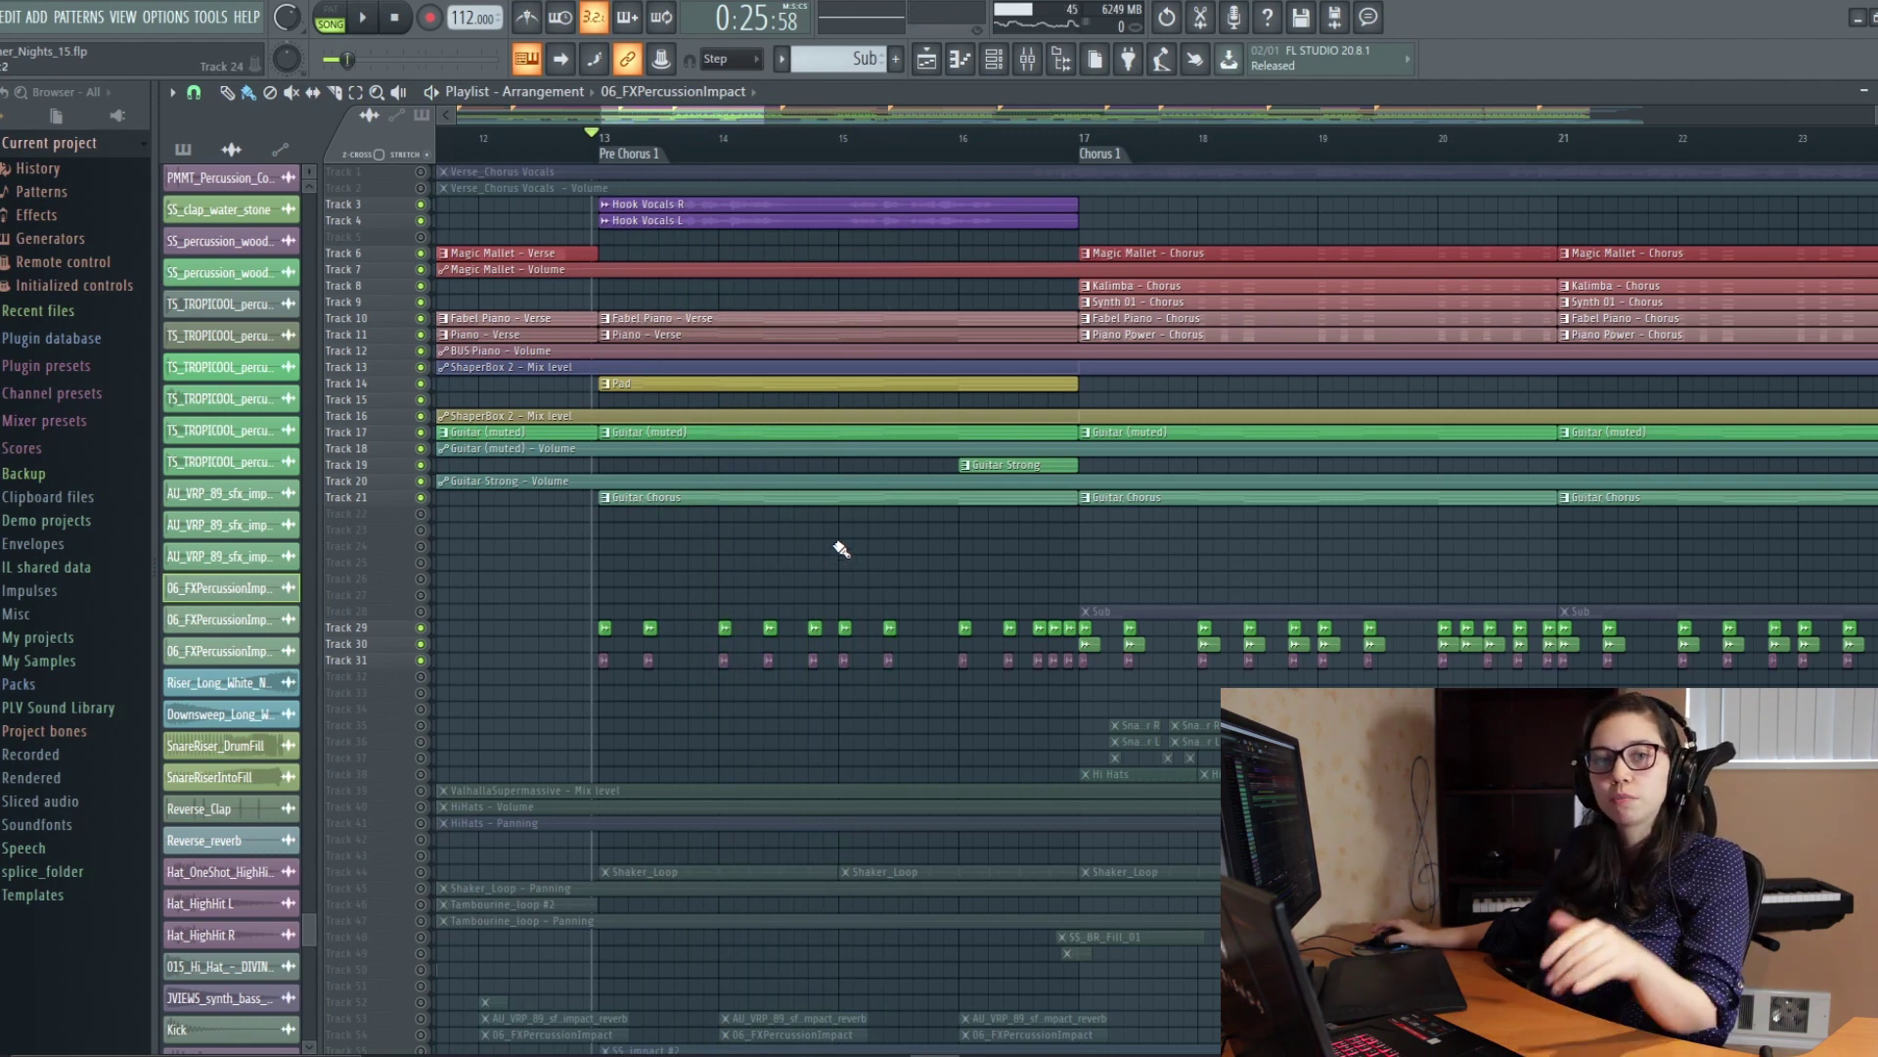
# Step: Unmute the Shaker_Loop on Track 44 and audition the Pre Chorus 1 with its hook vocals, chords, guitars and drums
pyautogui.scroll(-2, 843, 553)
pyautogui.scroll(-1, 836, 568)
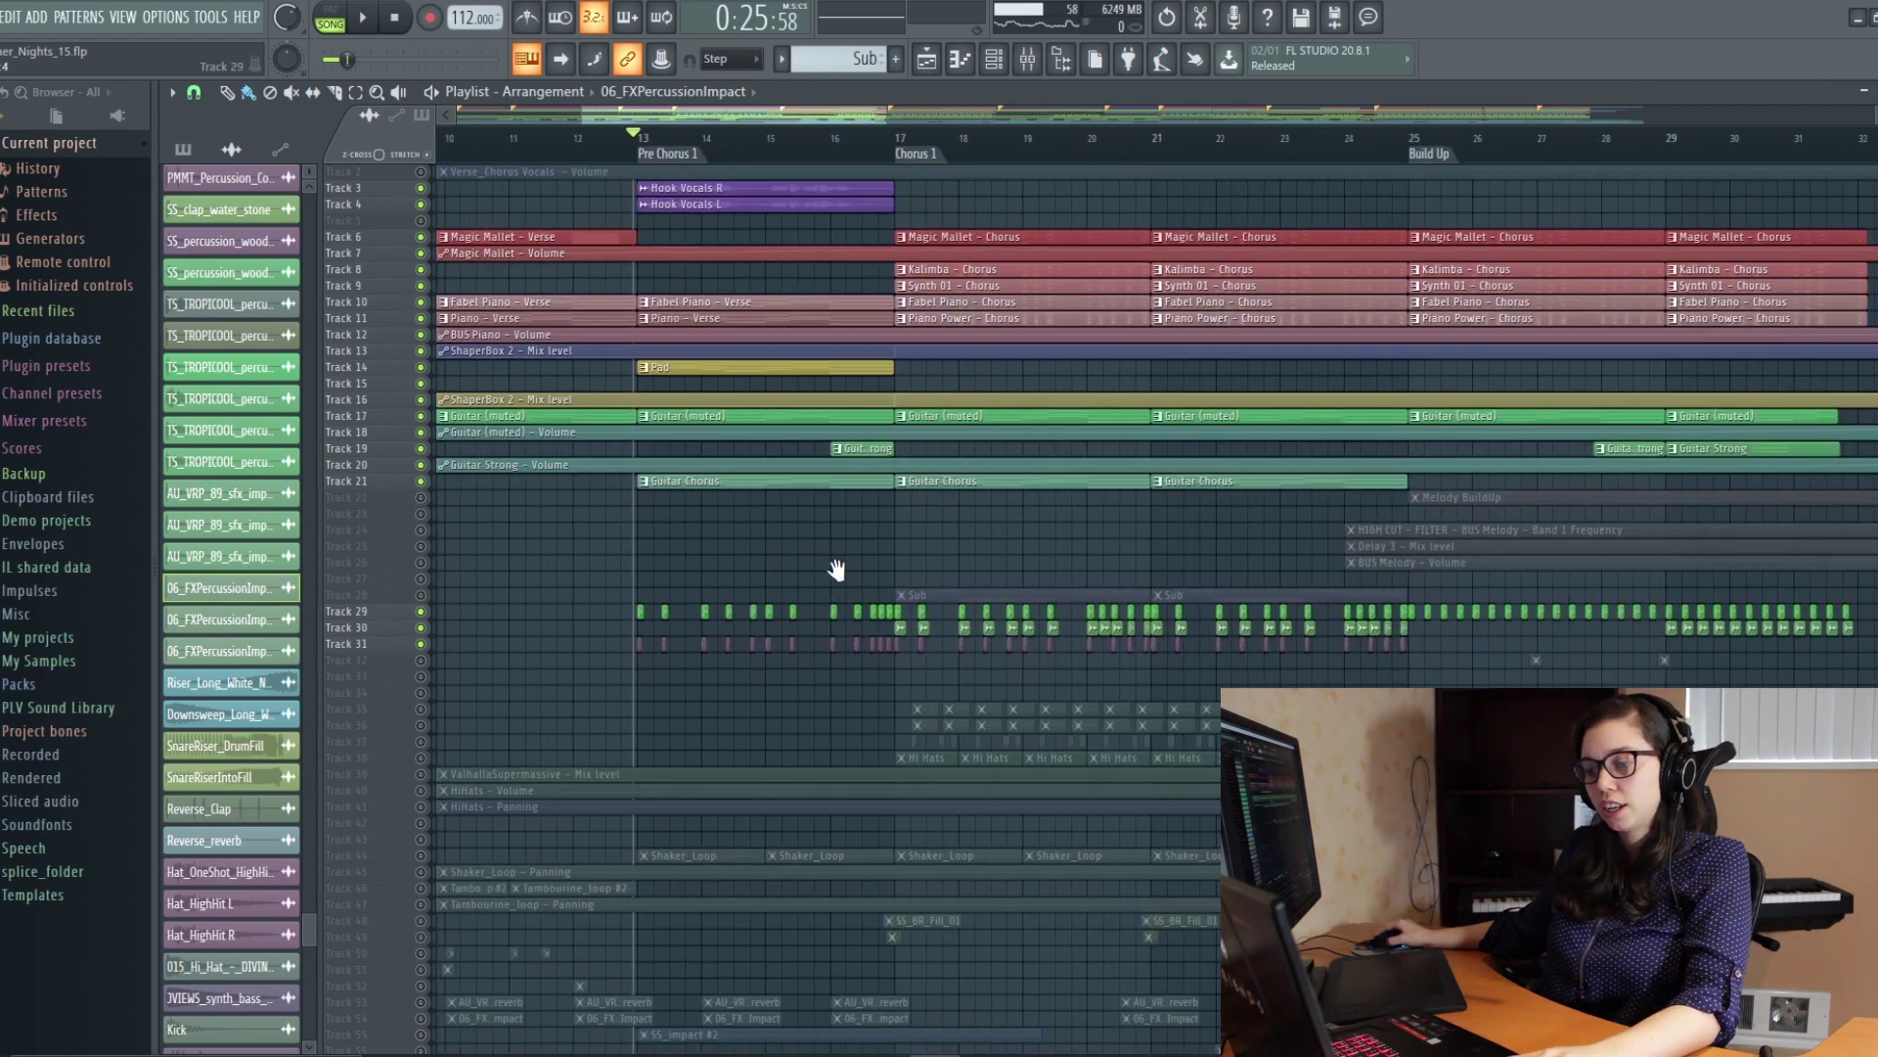
pyautogui.scroll(-5, 836, 569)
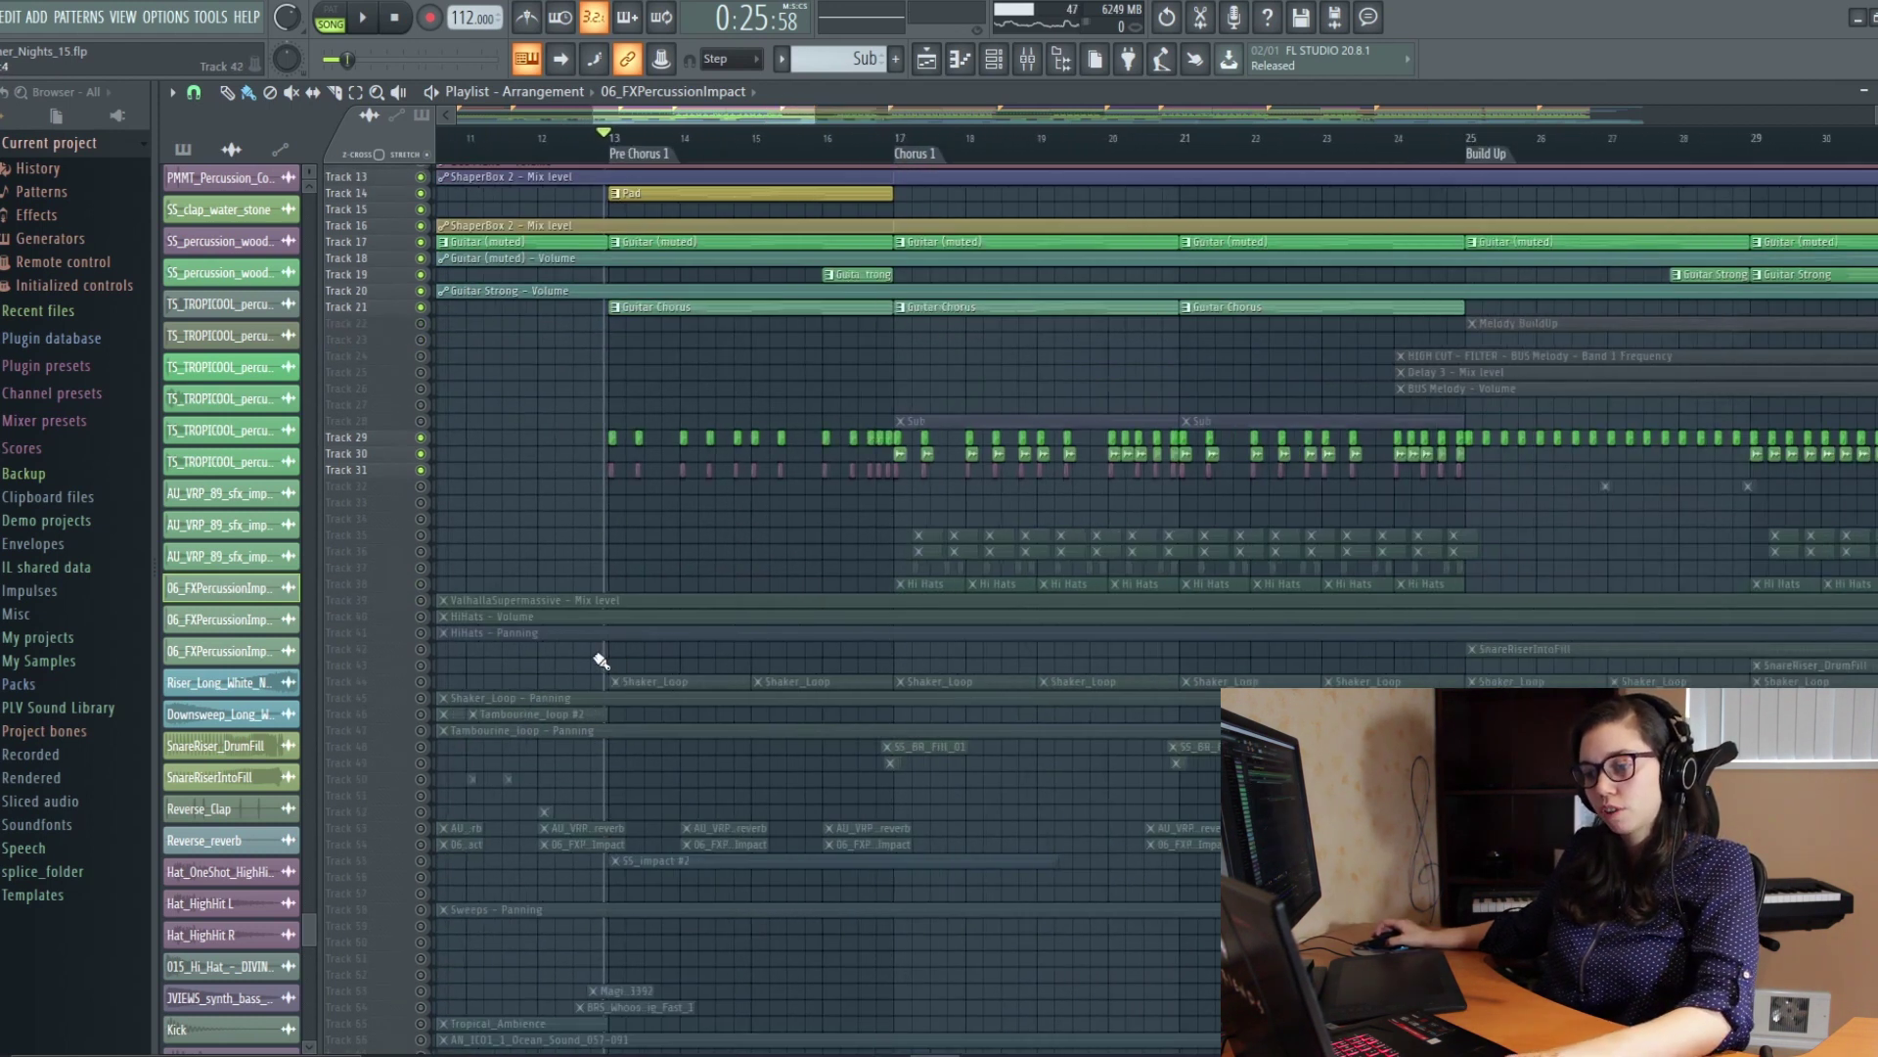
pyautogui.scroll(2, 601, 661)
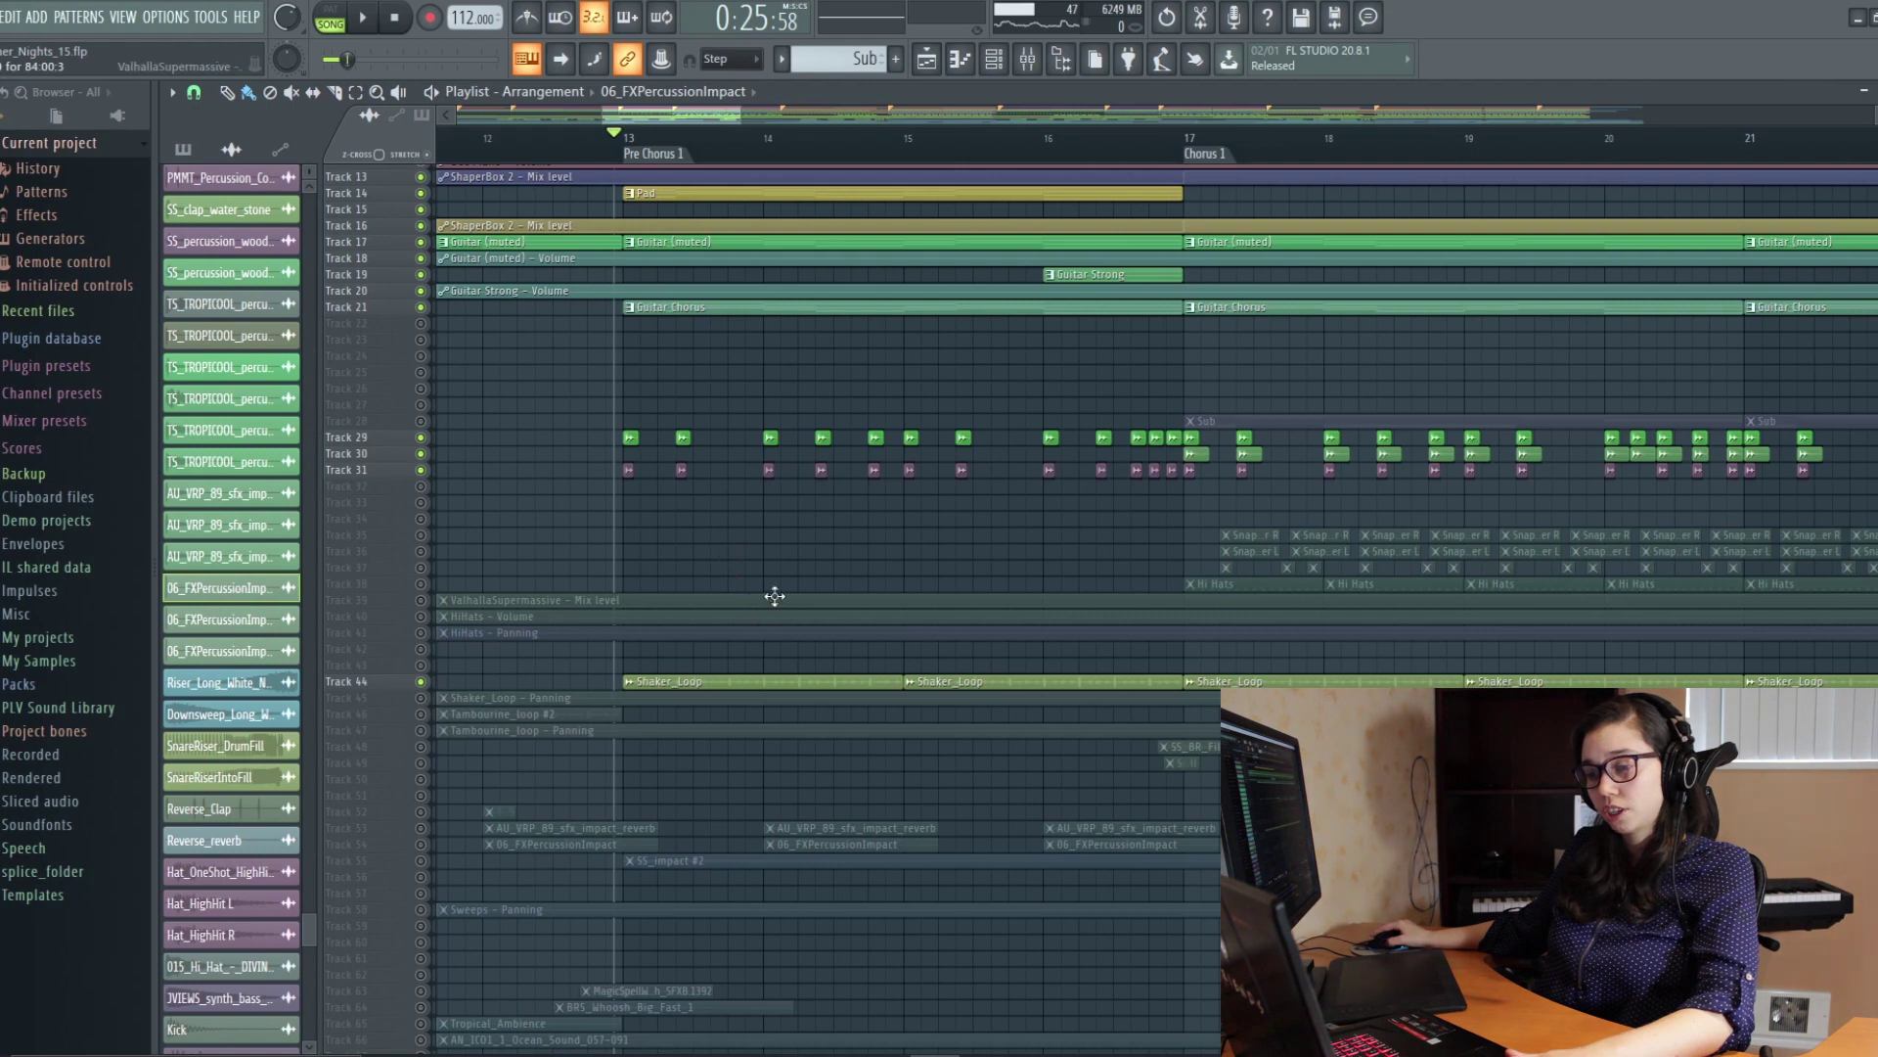
pyautogui.scroll(5, 775, 595)
pyautogui.press('space')
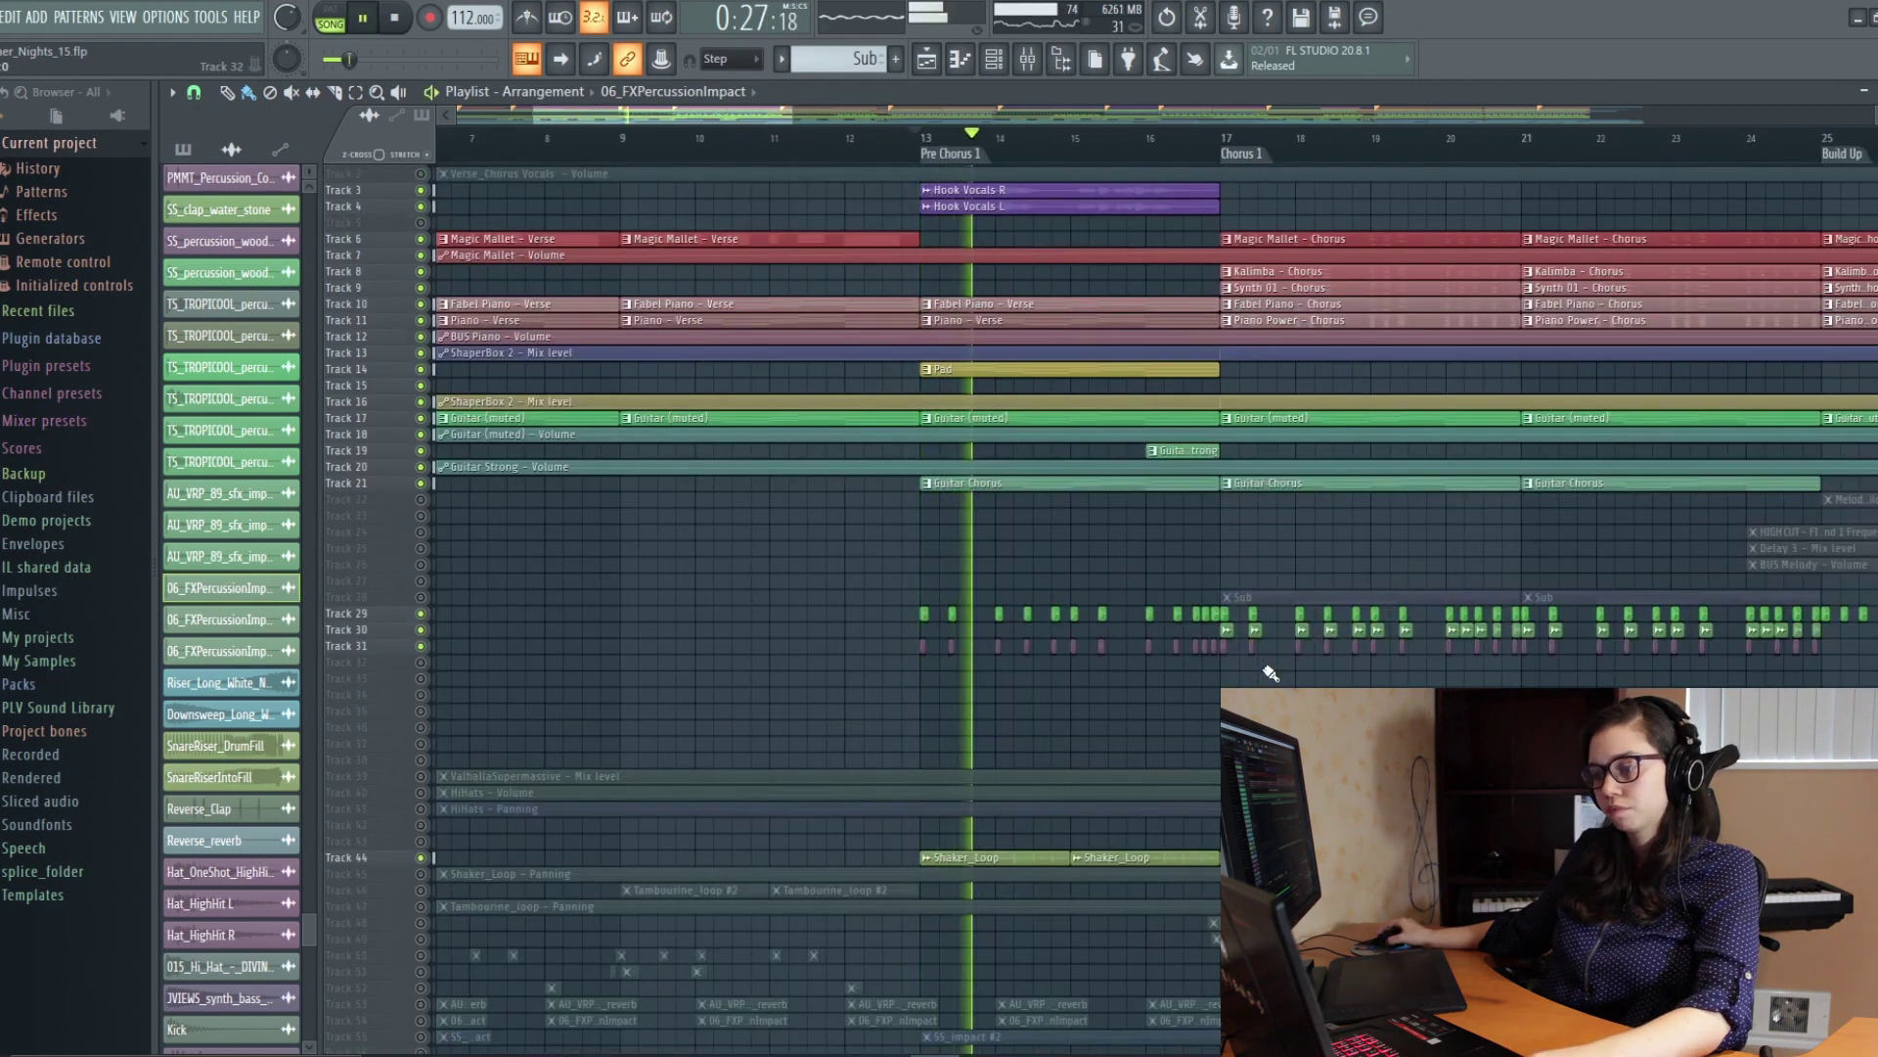
pyautogui.press('space')
# Step: Unmute the chorus Sub bass on Track 28 and the right and left snap clips on Tracks 35 and 36
pyautogui.scroll(-2, 438, 619)
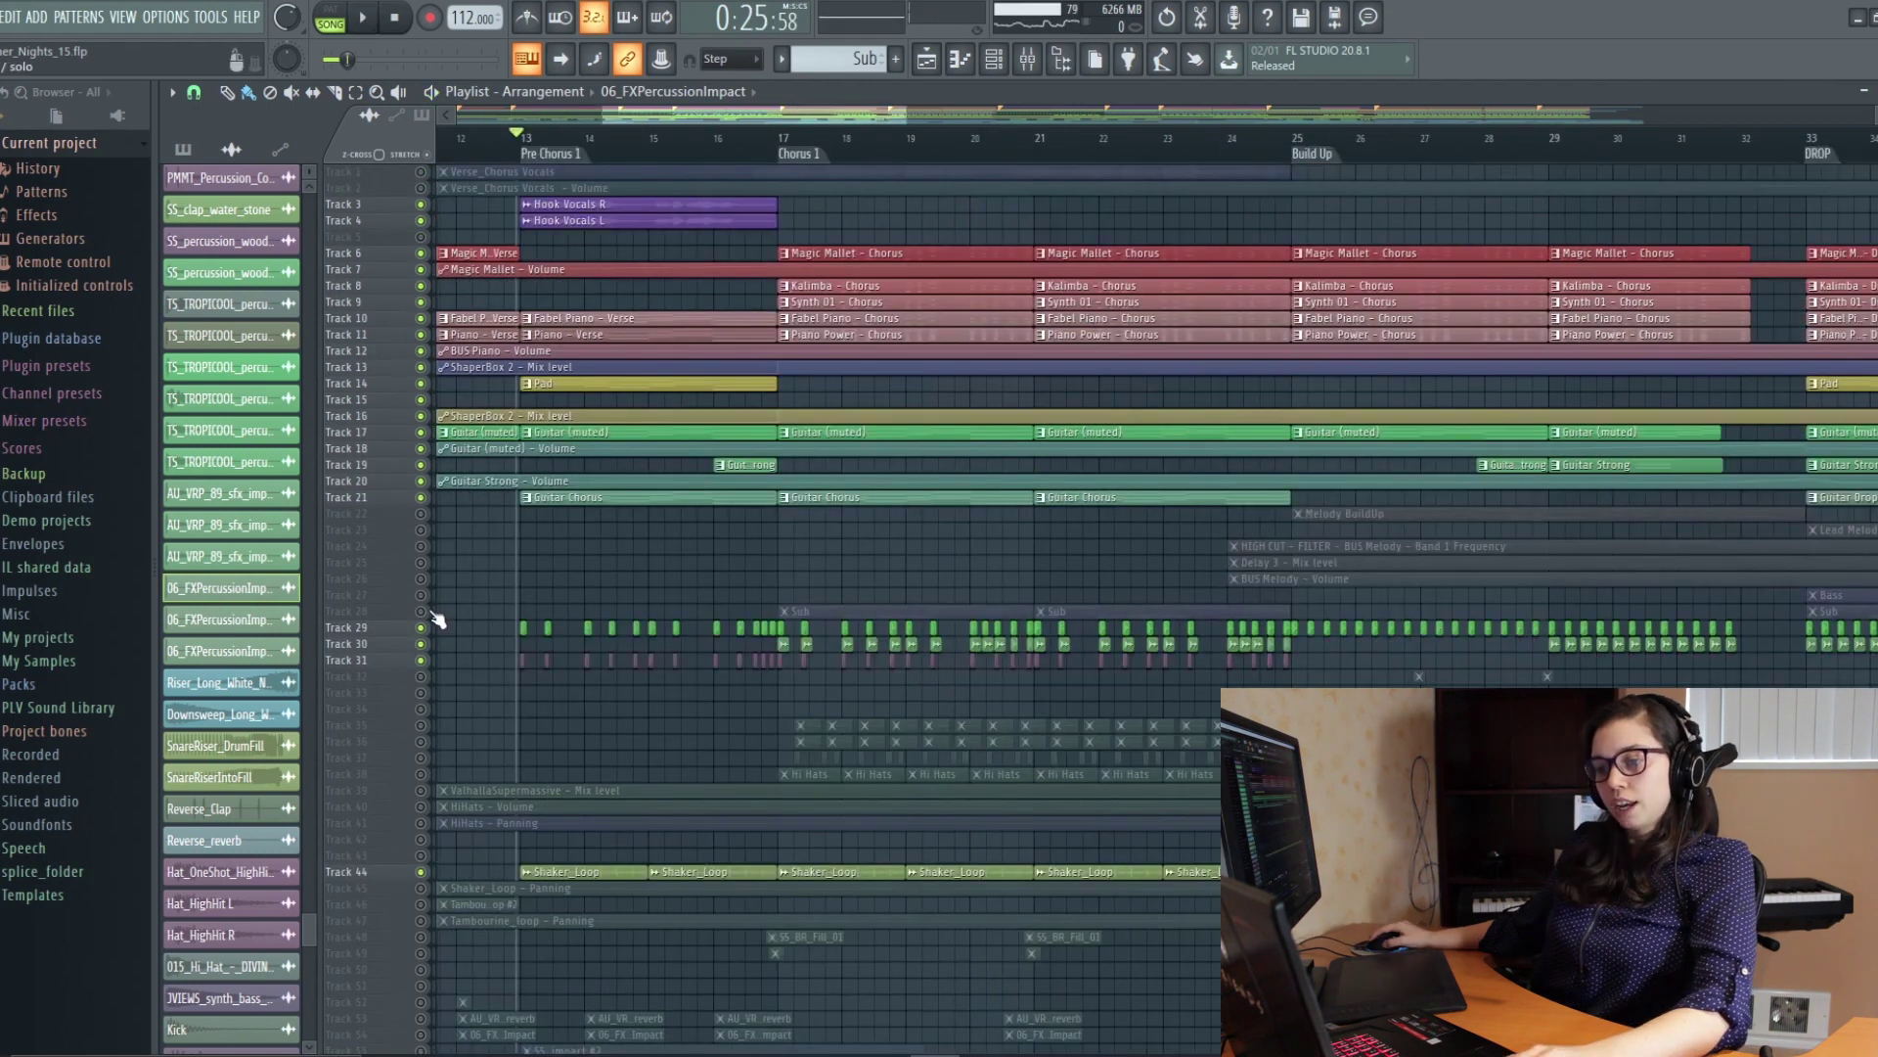
pyautogui.click(422, 612)
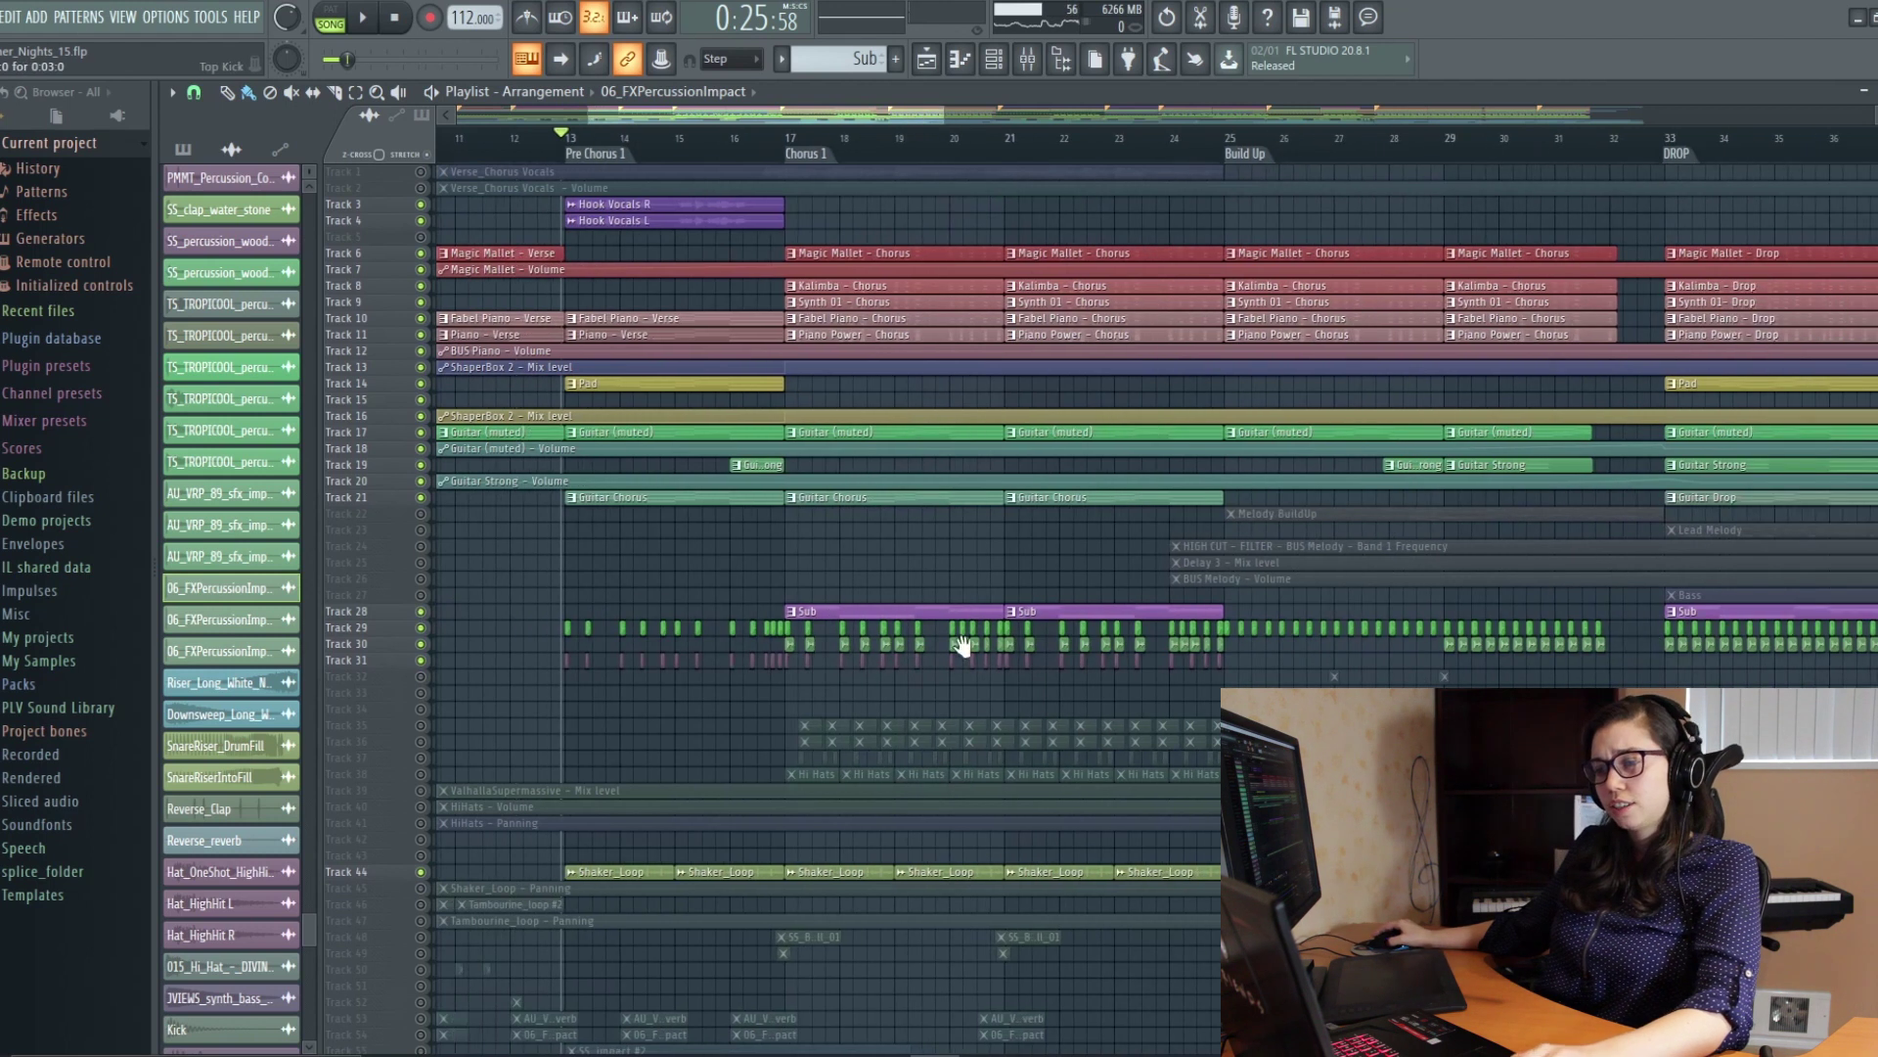
pyautogui.scroll(4, 822, 631)
pyautogui.scroll(2, 768, 659)
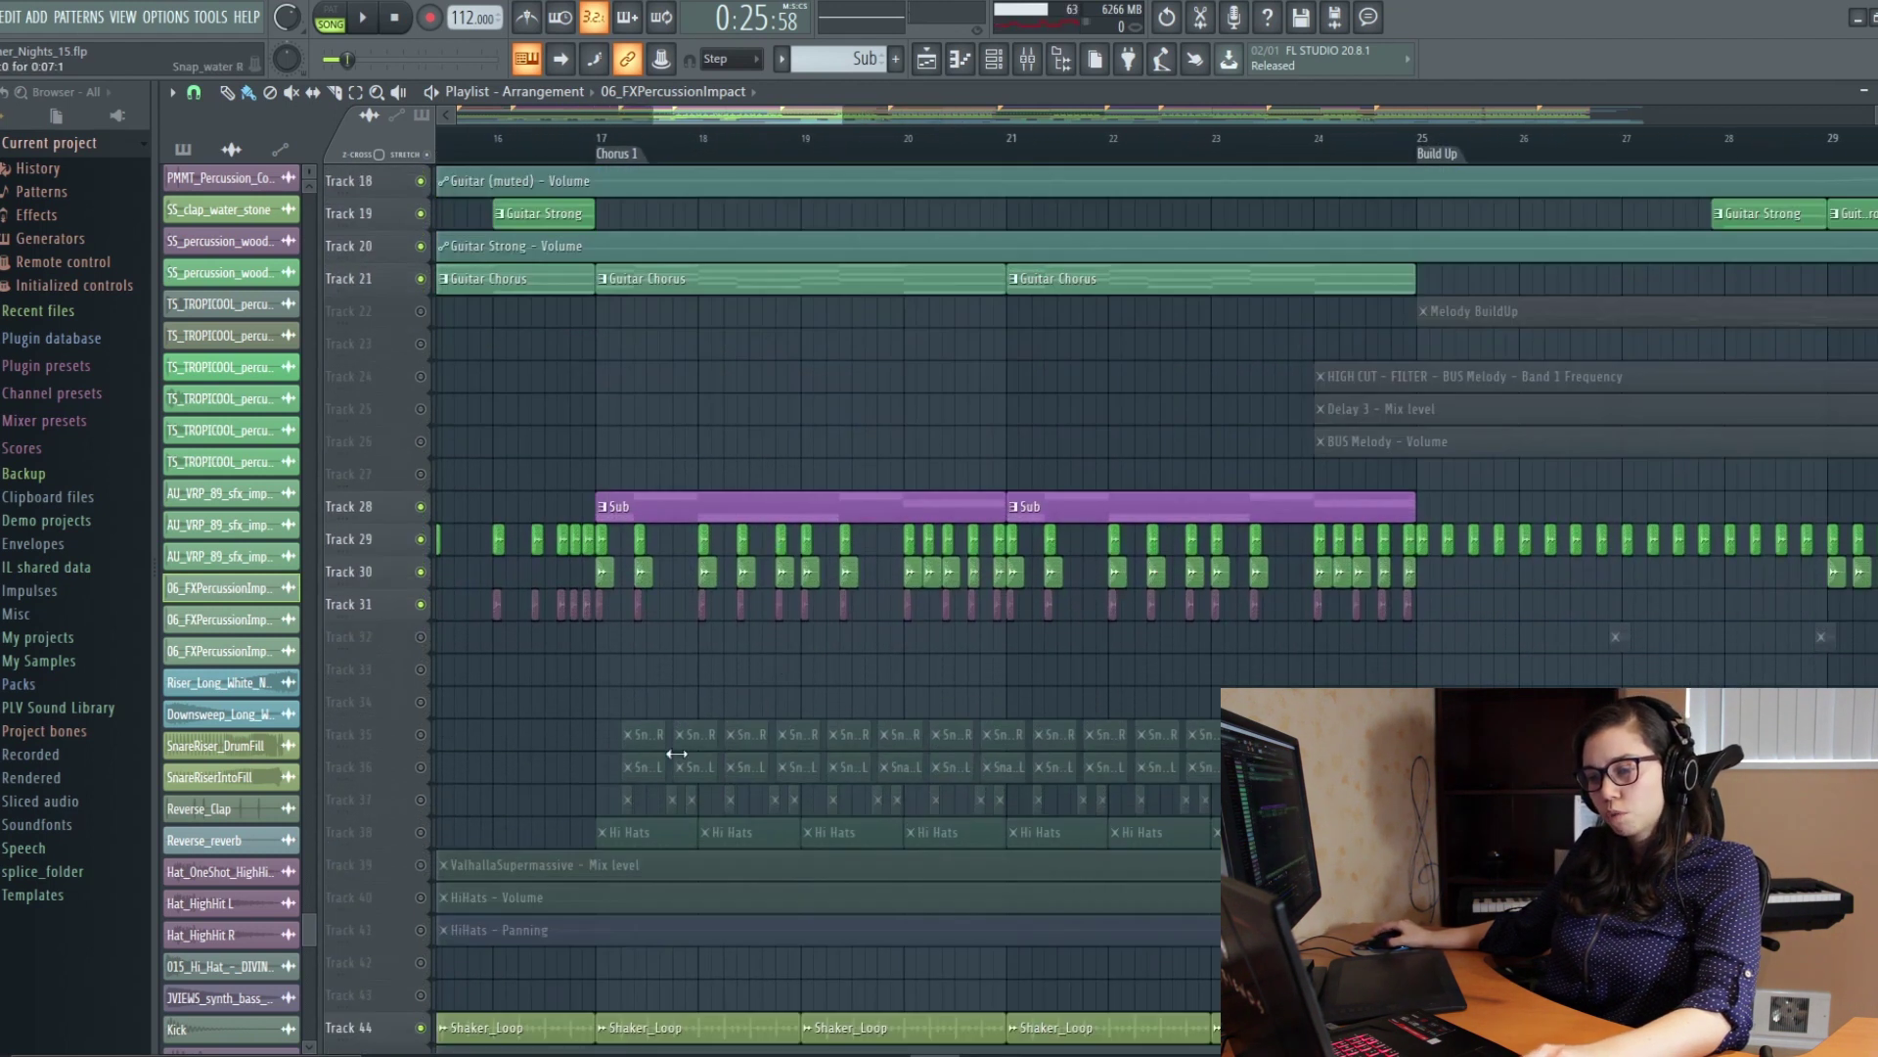
pyautogui.click(421, 734)
pyautogui.click(420, 767)
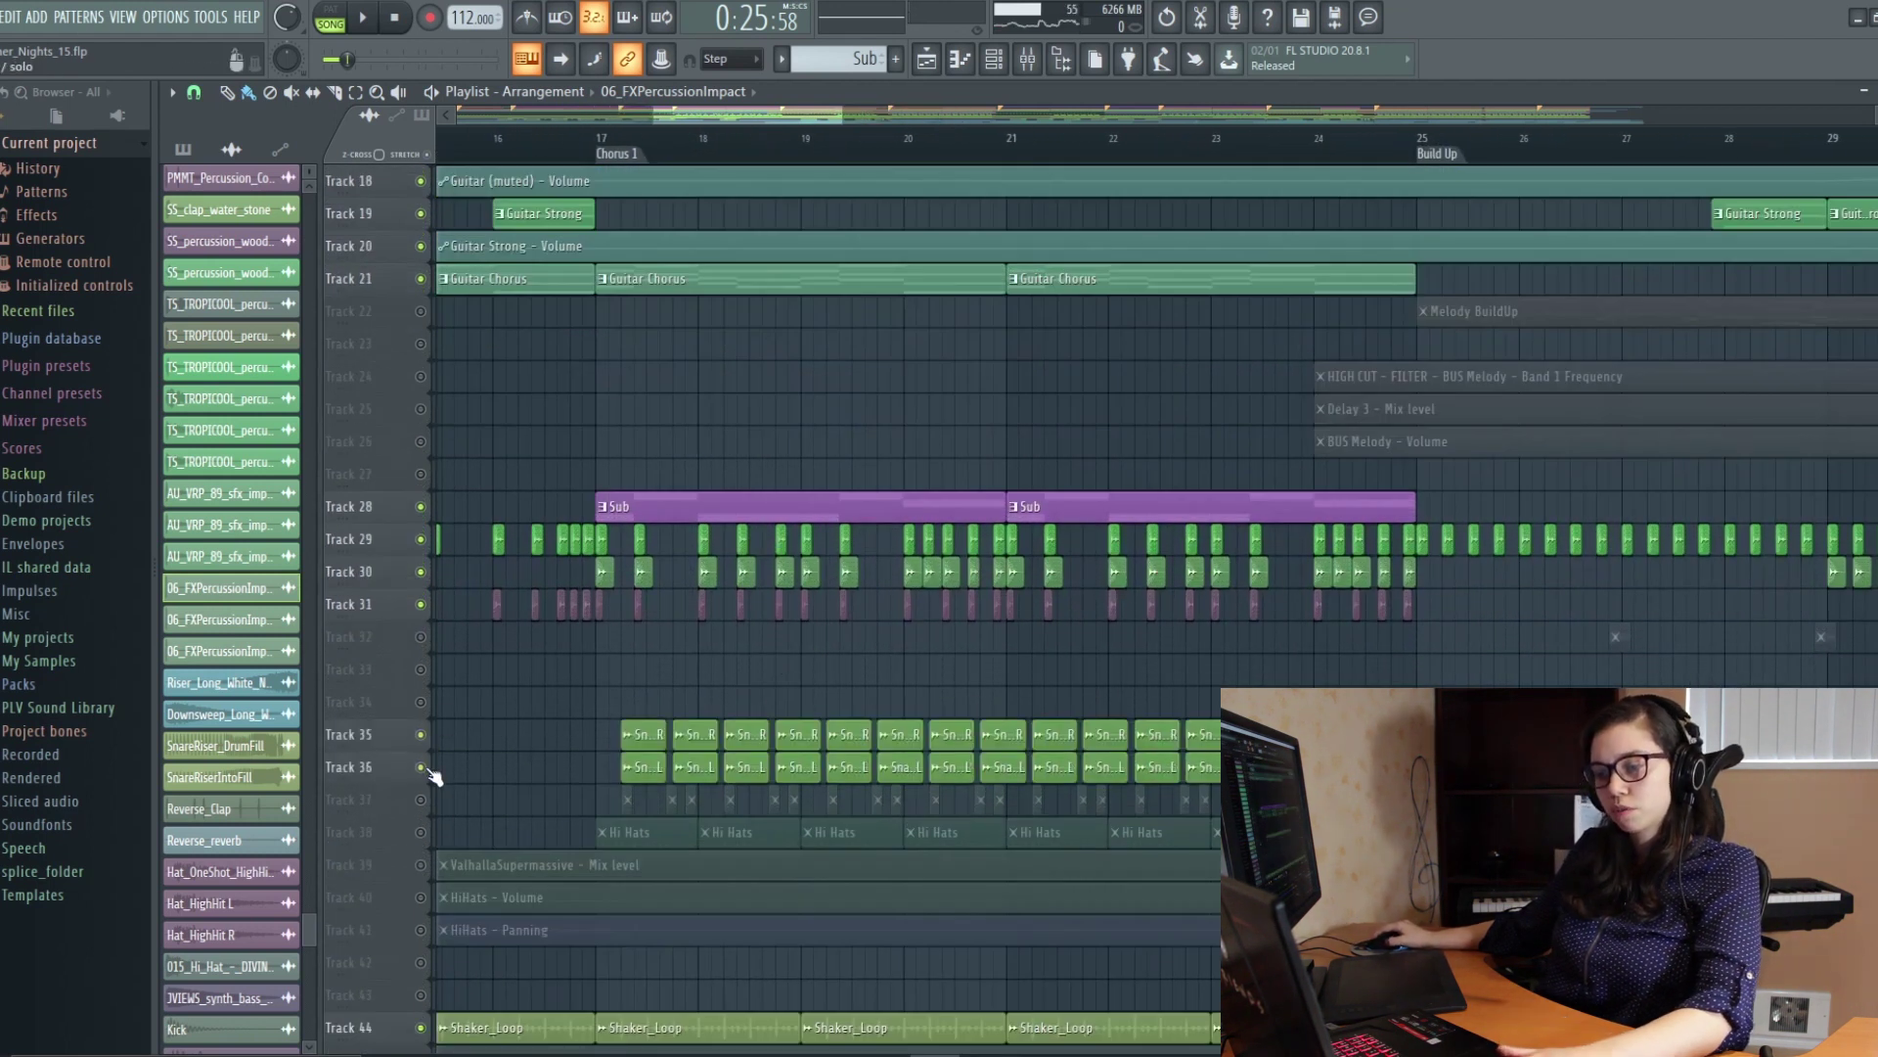
# Step: Unmute the percussion on Track 37, the Hi Hats on Track 38 and the ValhallaSupermassive, HiHats volume and panning automation on Tracks 39 to 41
pyautogui.click(420, 832)
pyautogui.click(421, 864)
pyautogui.click(420, 897)
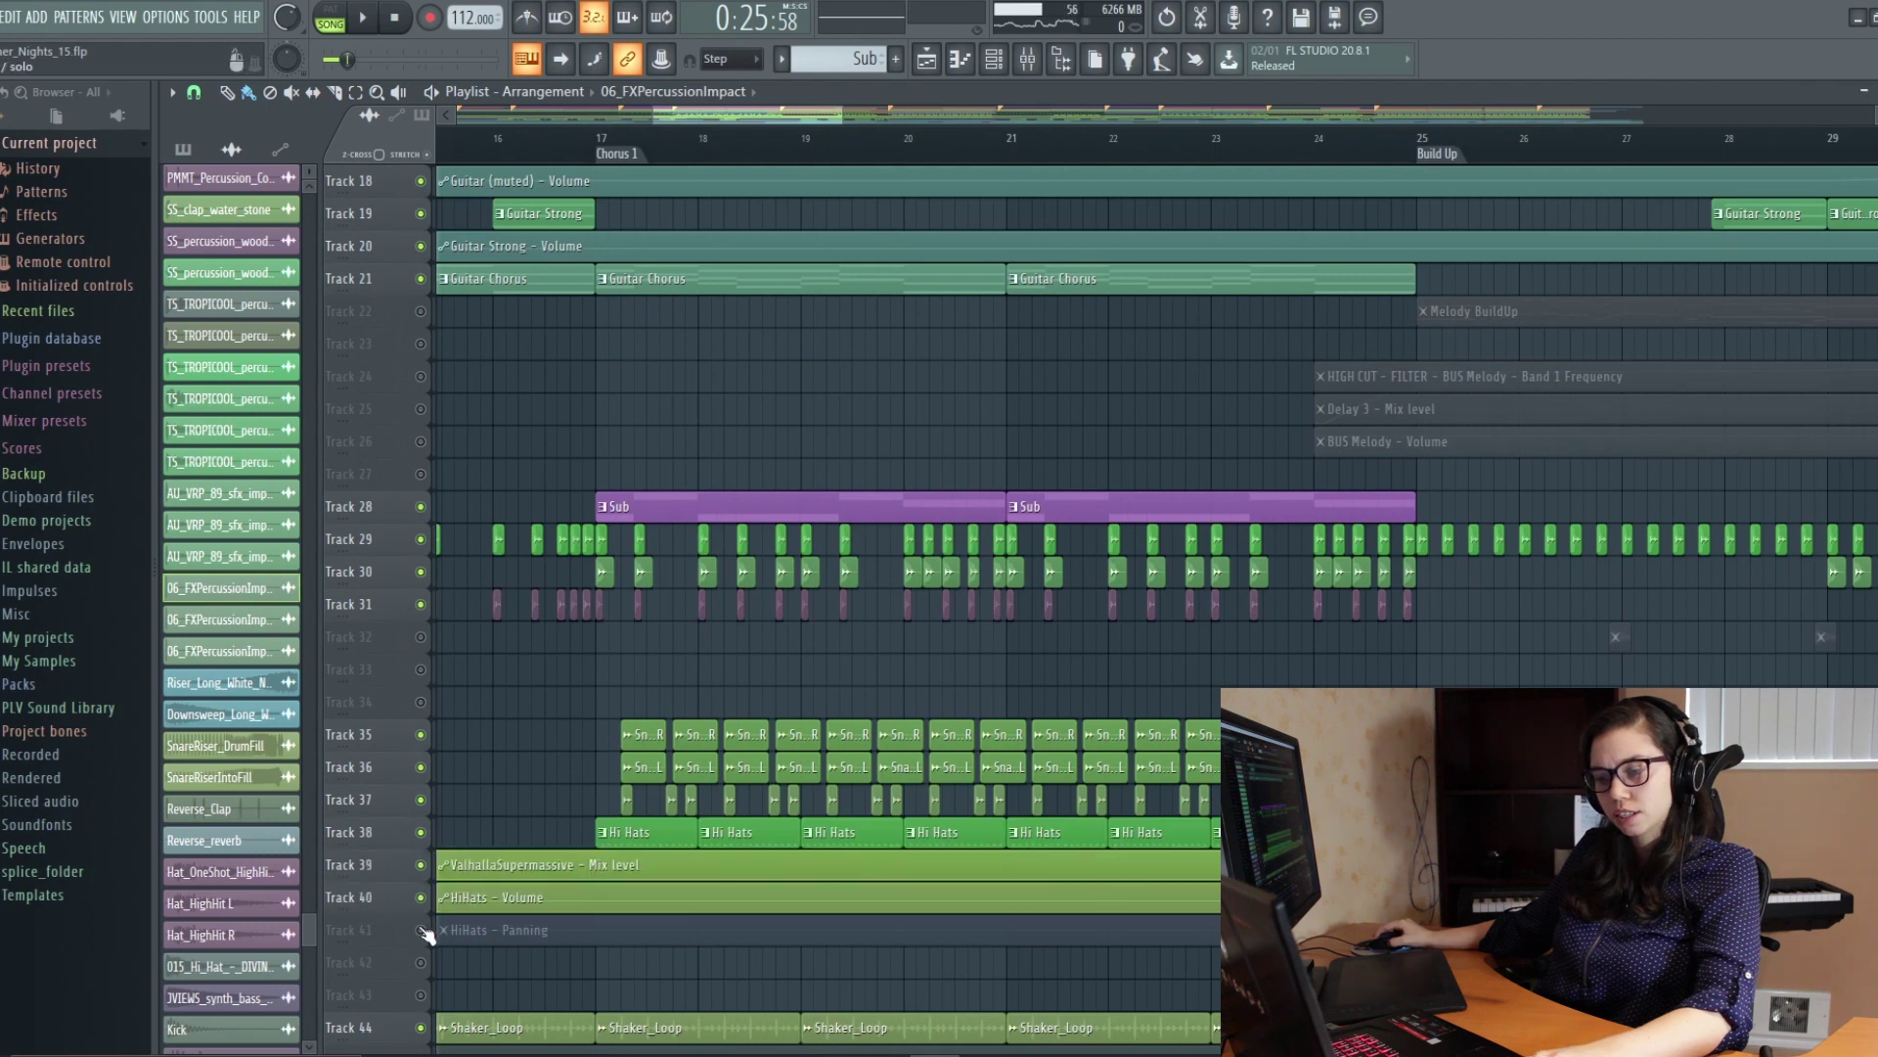
pyautogui.click(421, 930)
# Step: Unmute the SS_BR_Fill_01 fill and the short clip below it on Tracks 48 and 49, and audition the transition into Chorus 1
pyautogui.scroll(-2, 825, 819)
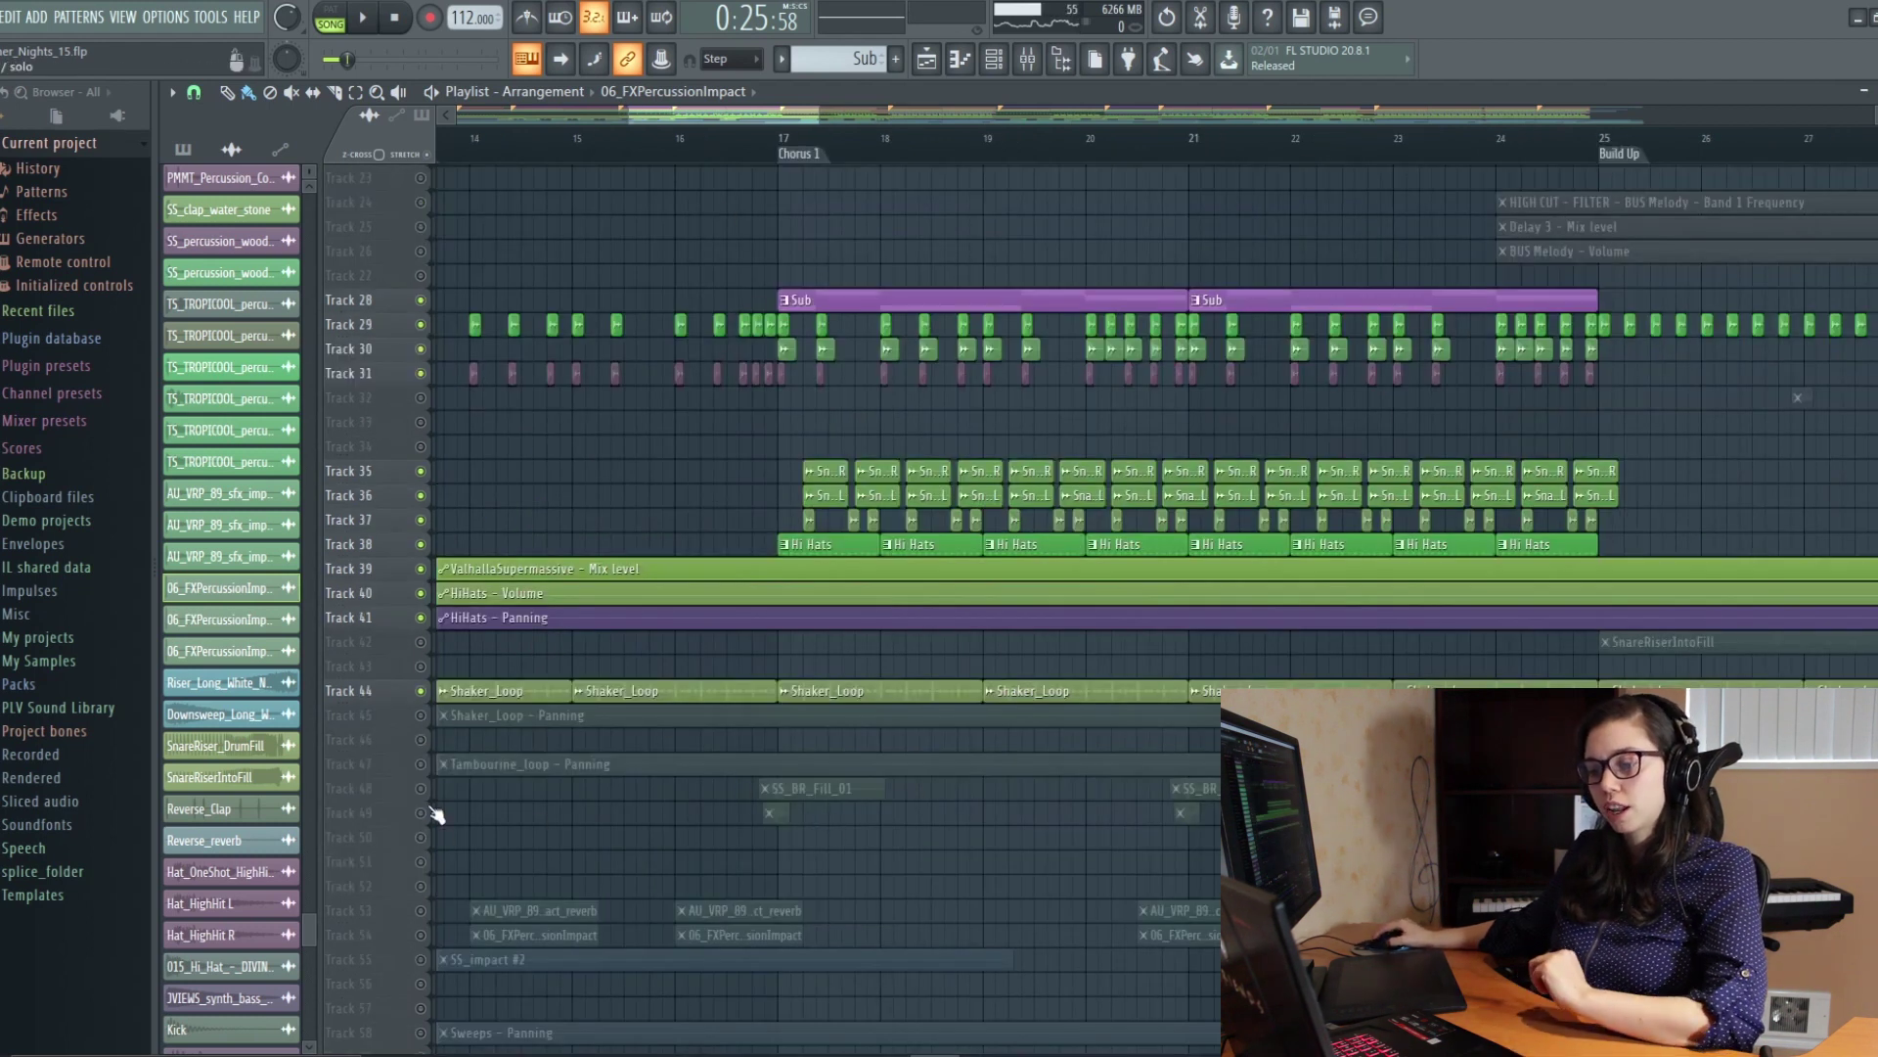
pyautogui.scroll(2, 827, 847)
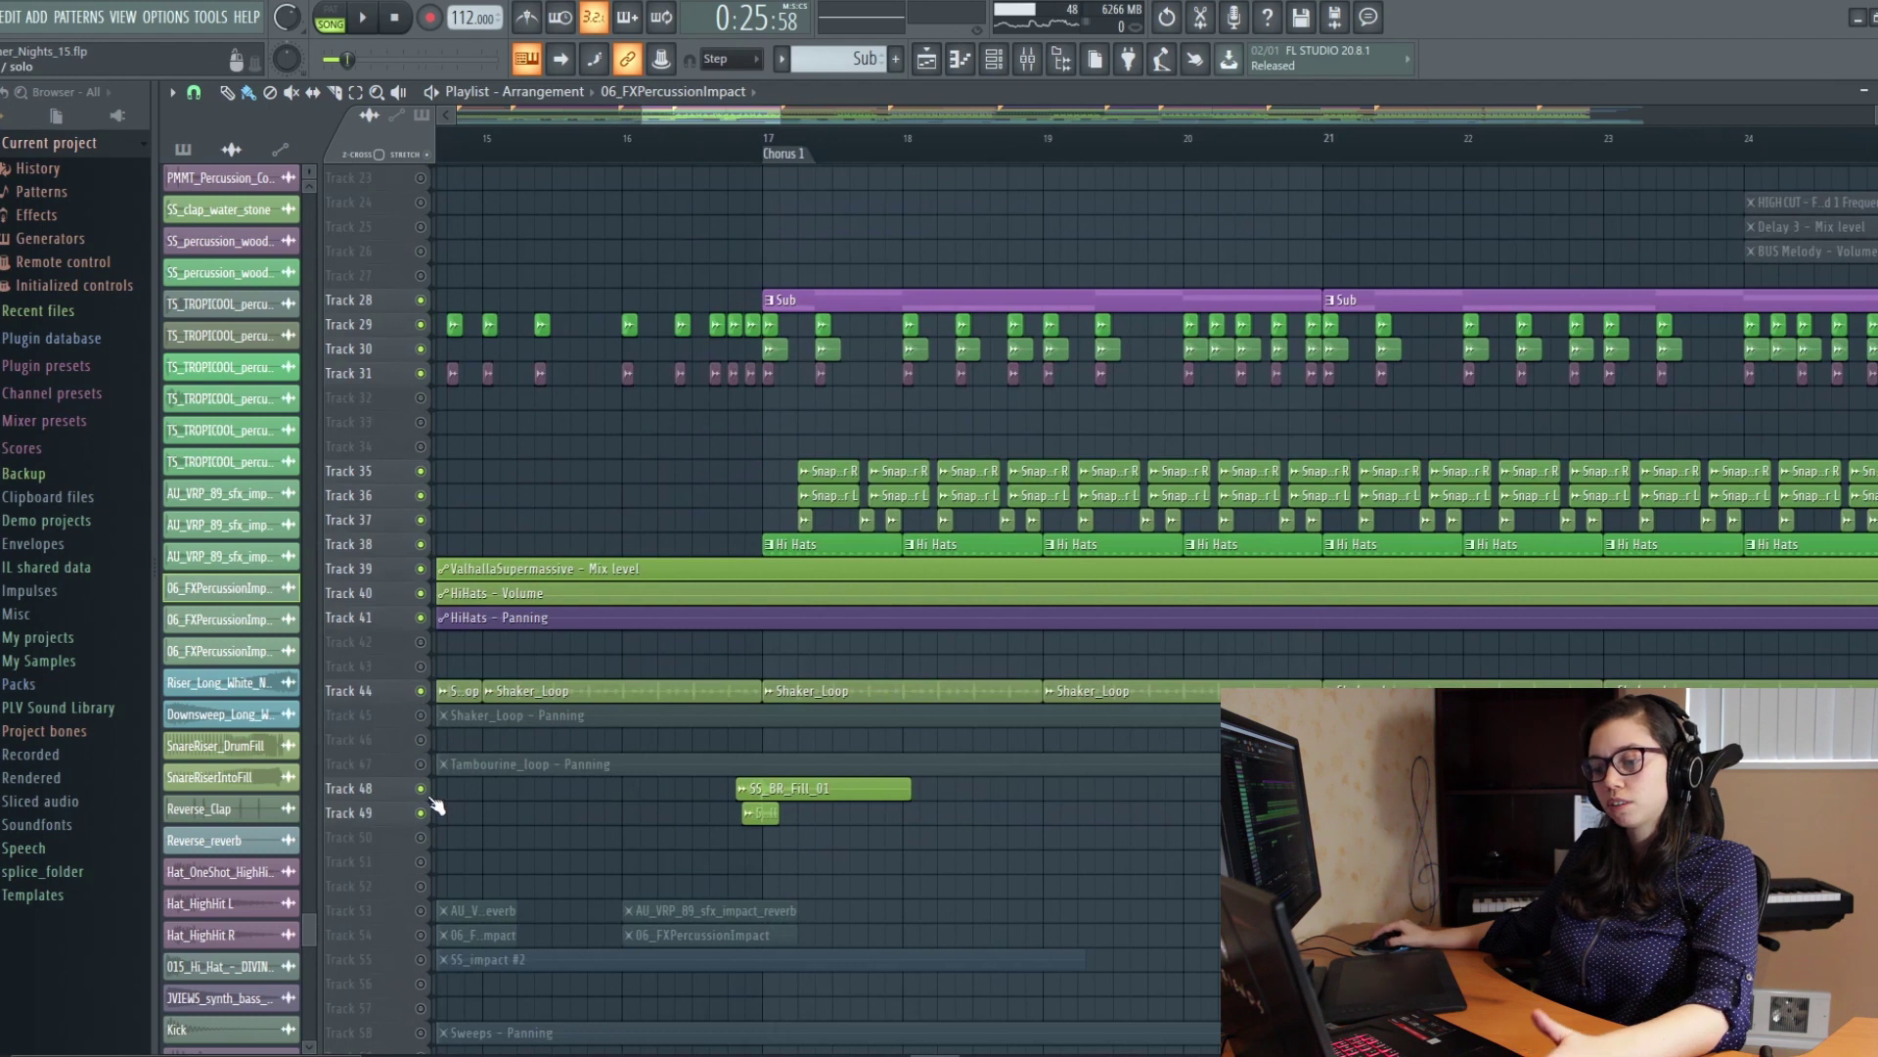
pyautogui.press('space')
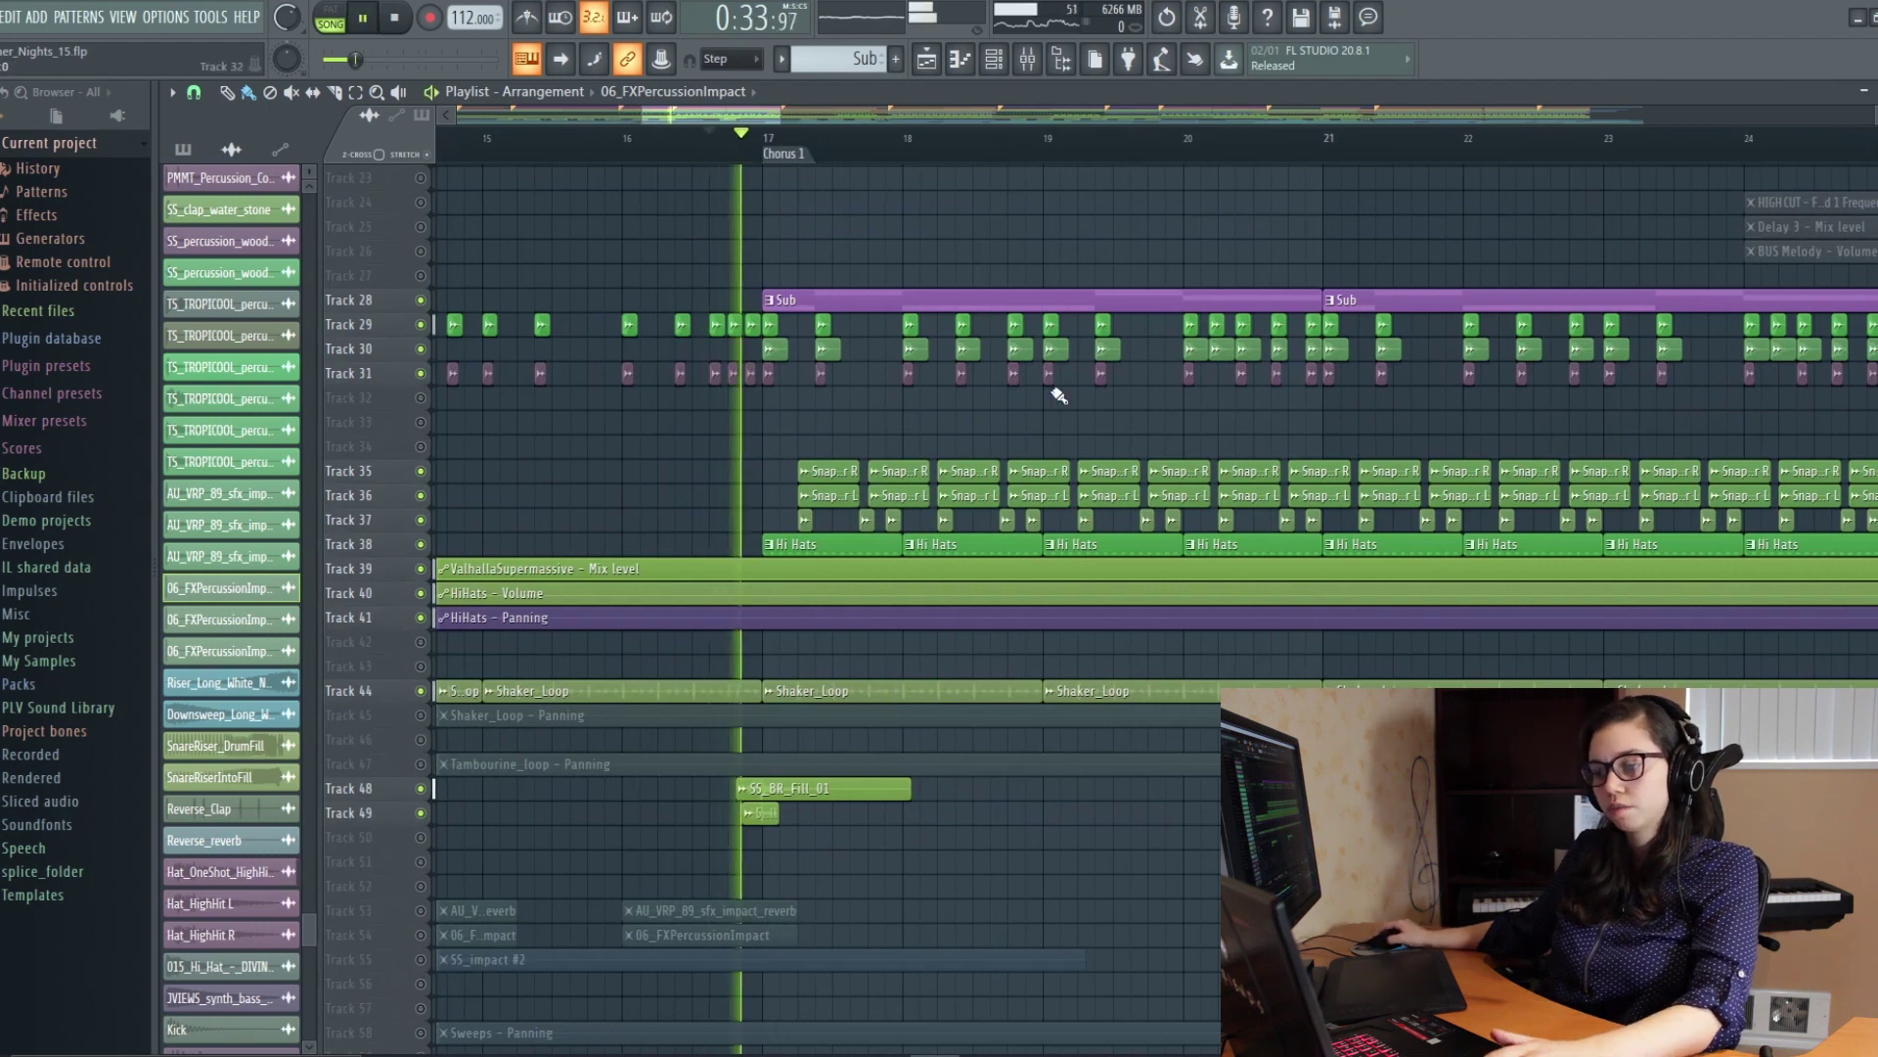
pyautogui.press('space')
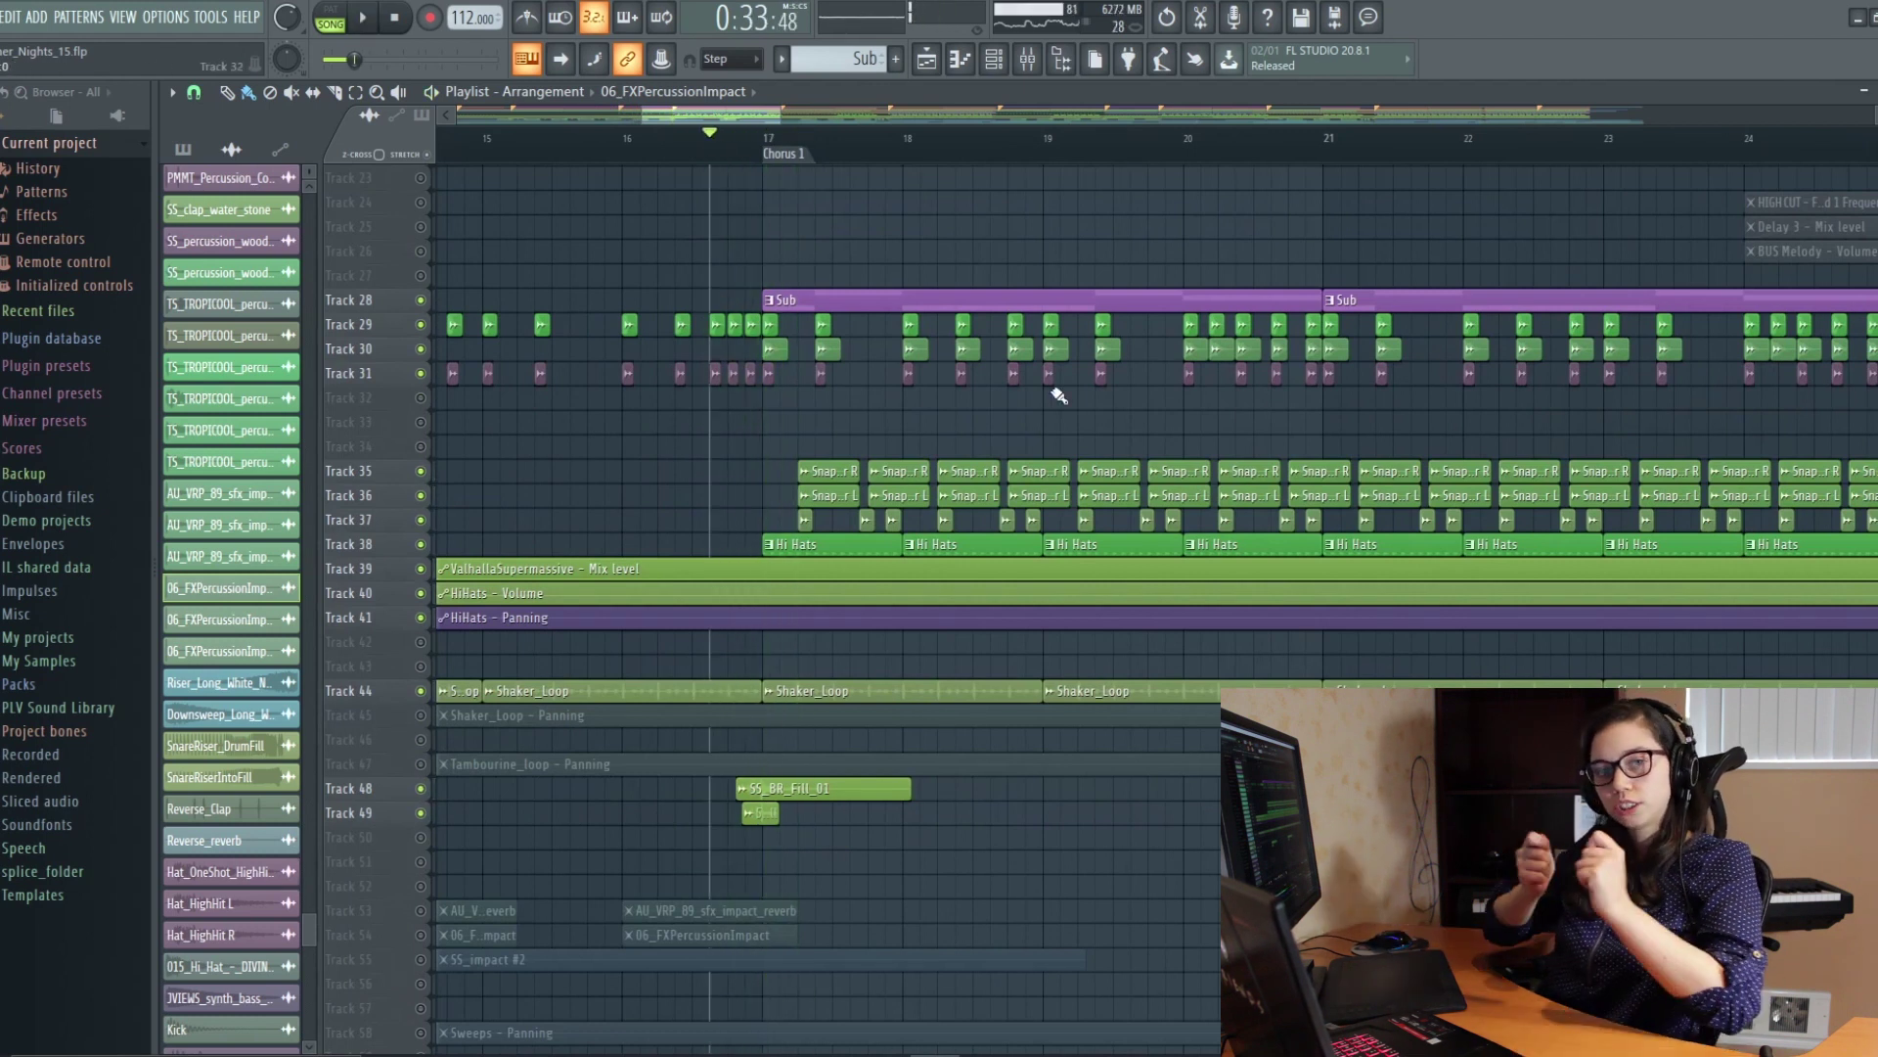
pyautogui.scroll(-3, 1048, 396)
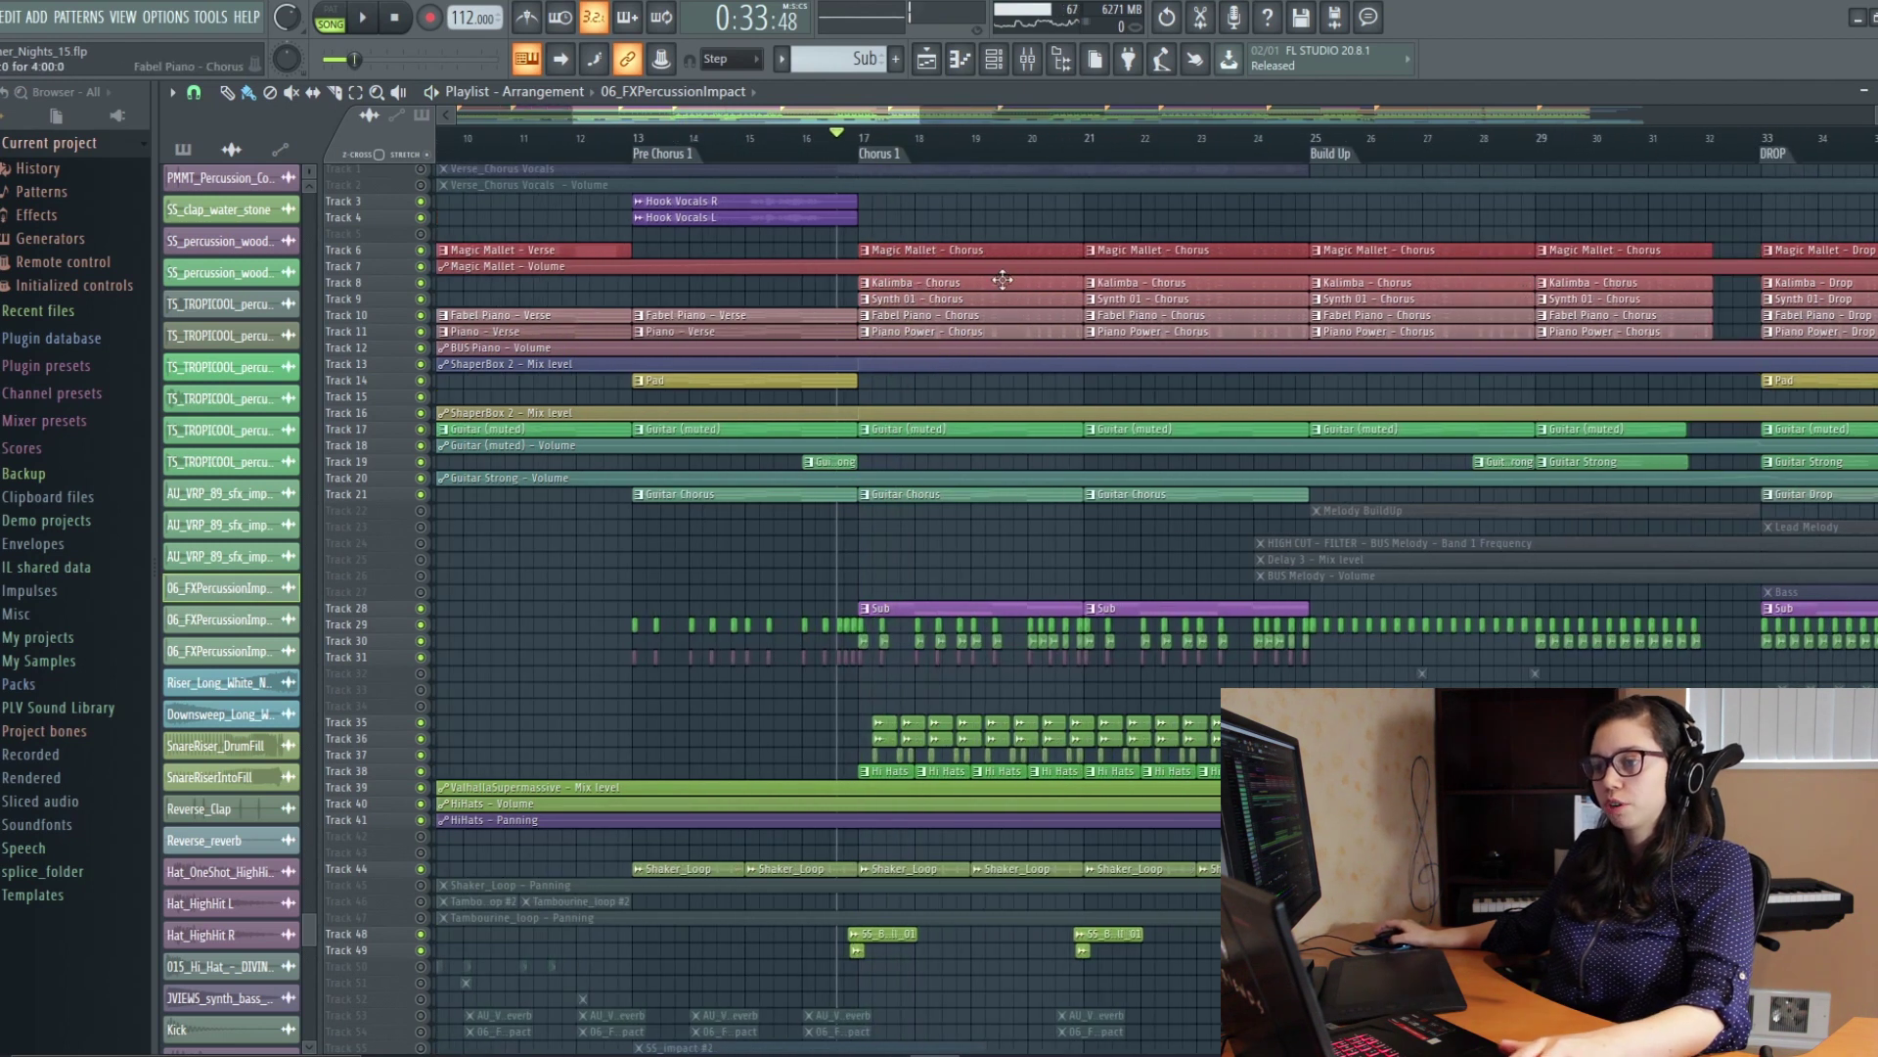
pyautogui.scroll(3, 909, 381)
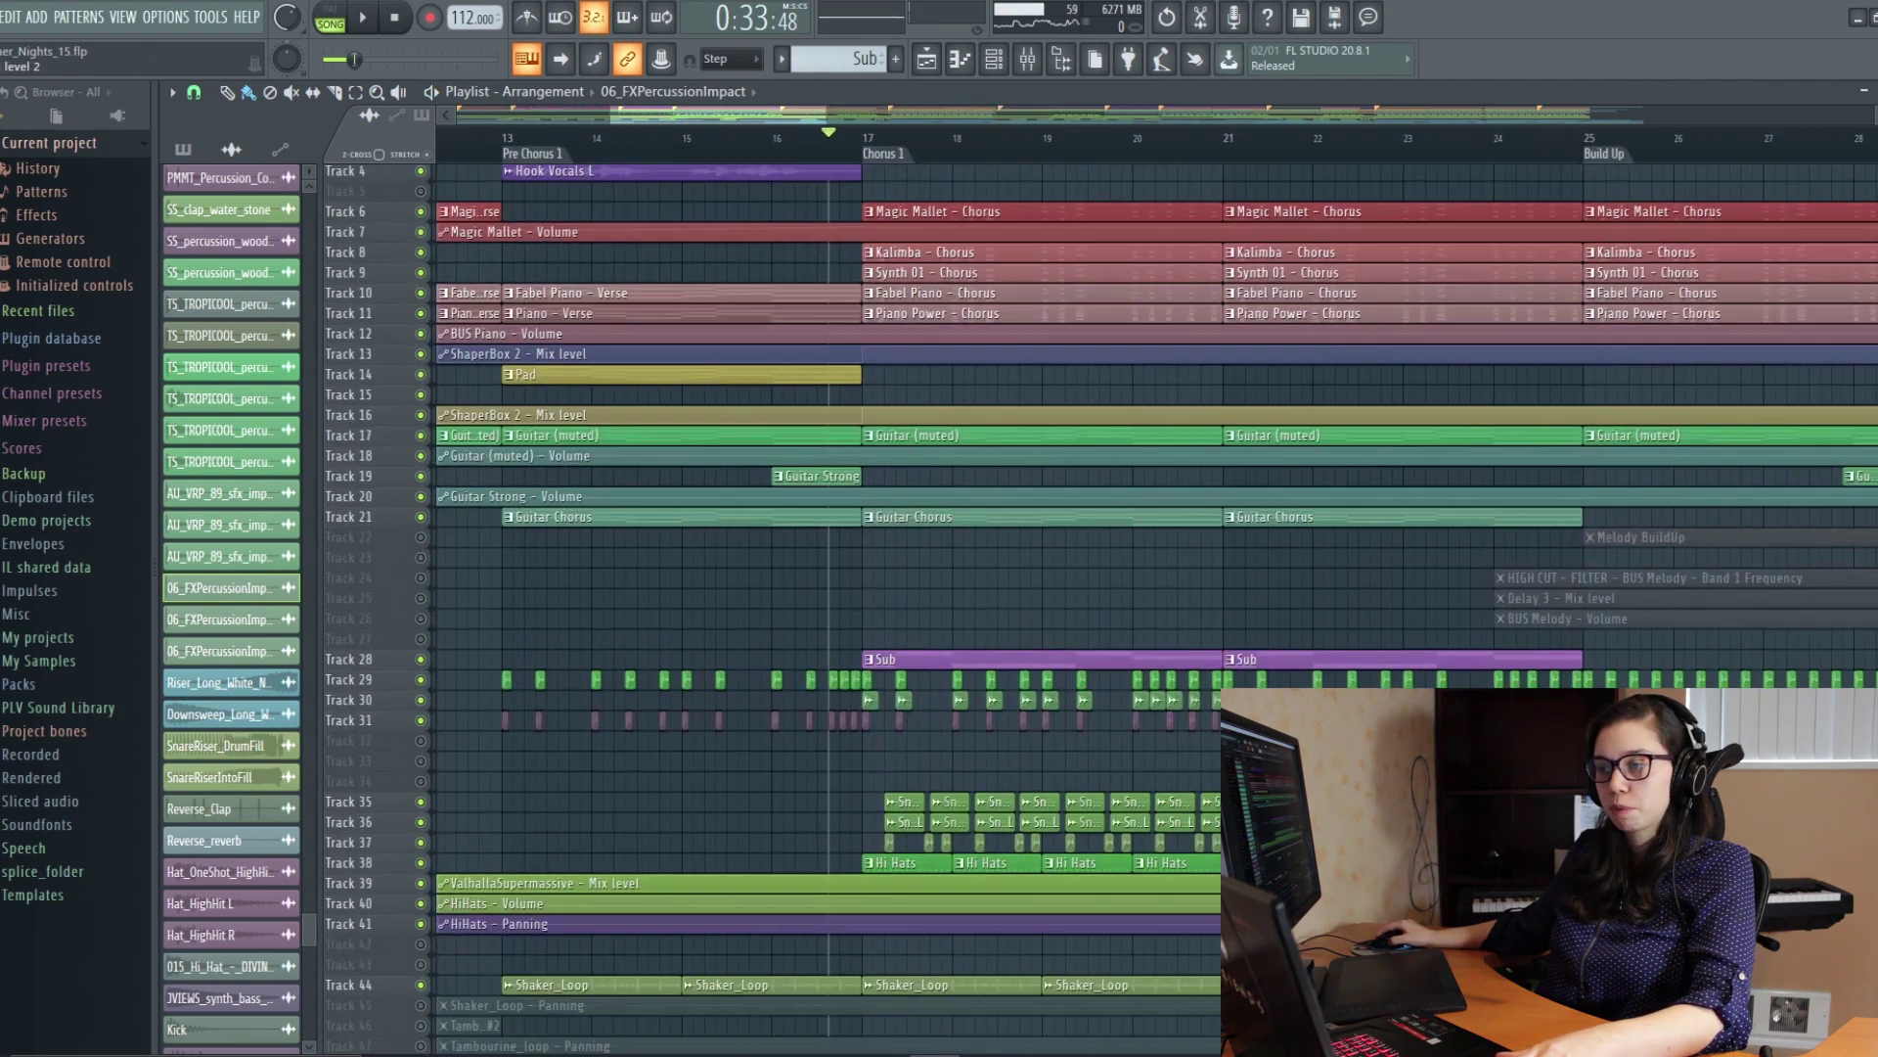
# Step: Move the playhead to the start of Verse 1 and select the whole Verse 1 time range
pyautogui.scroll(2, 847, 469)
pyautogui.scroll(-3, 847, 468)
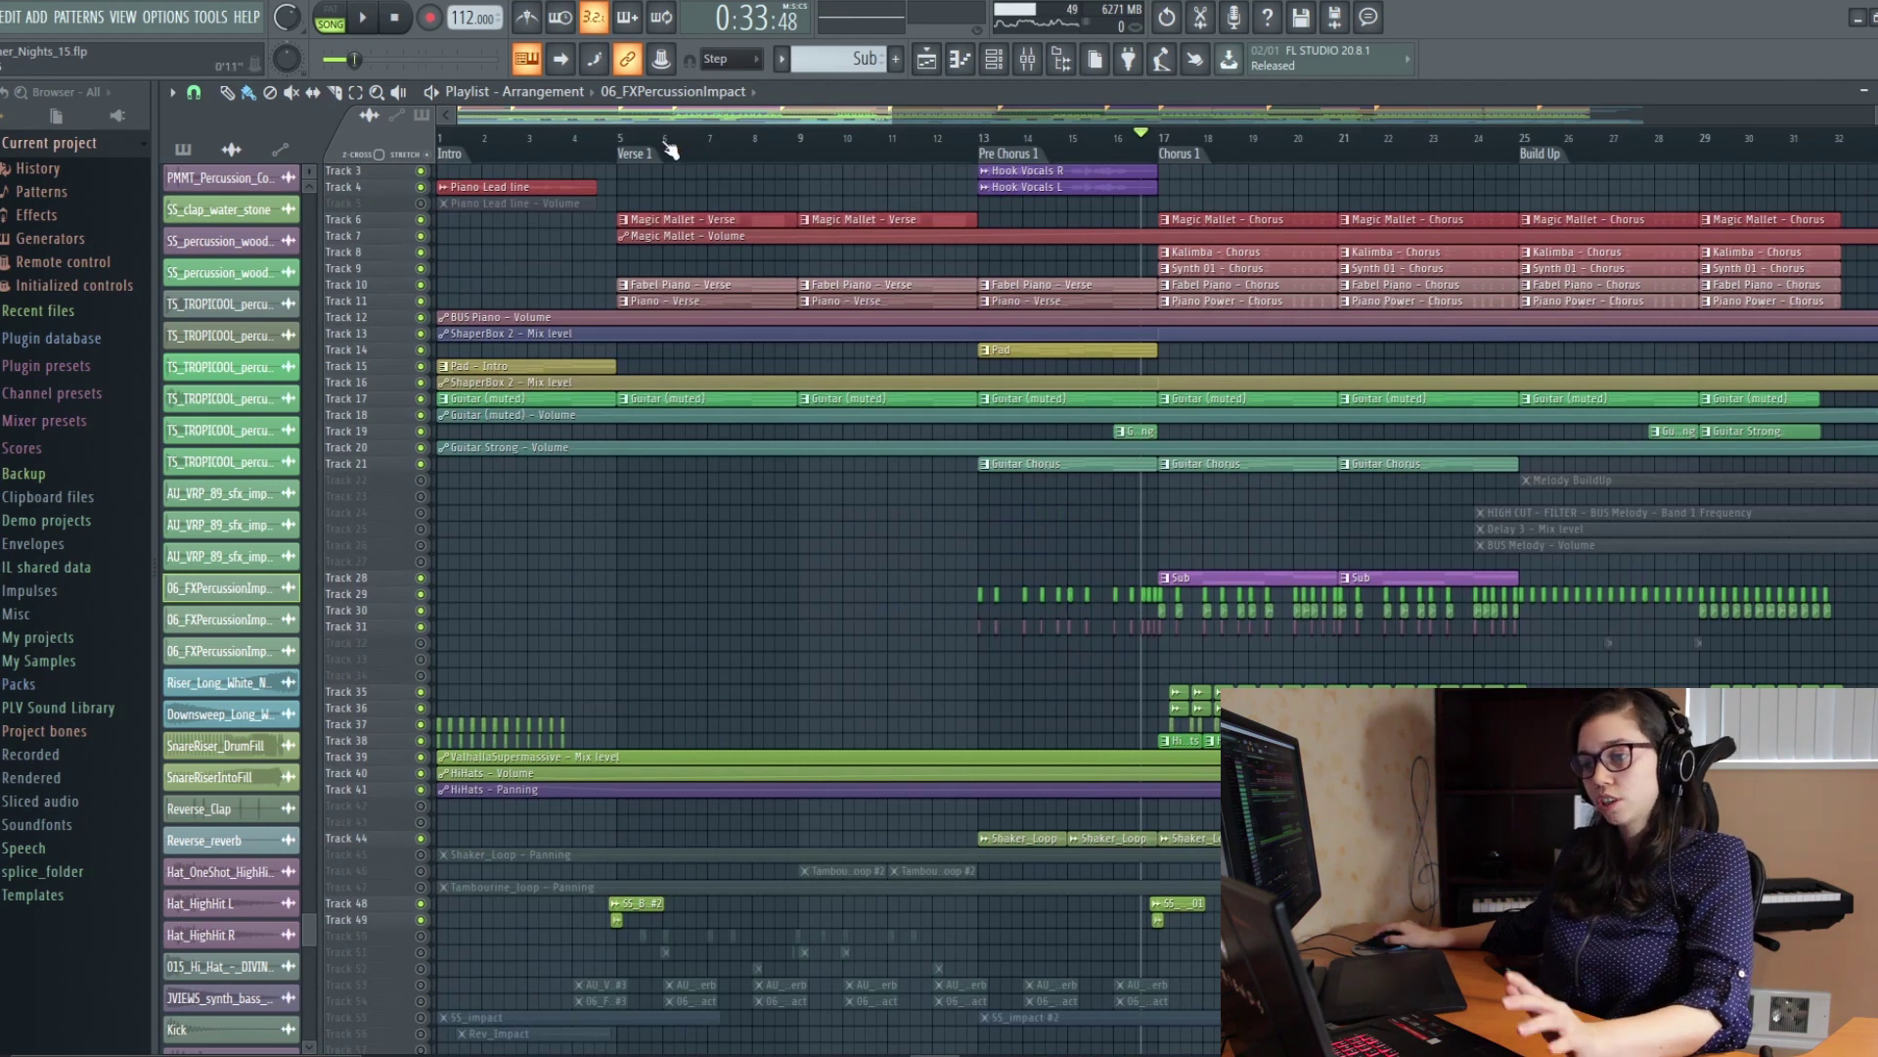
pyautogui.moveTo(660, 147); pyautogui.dragTo(631, 156)
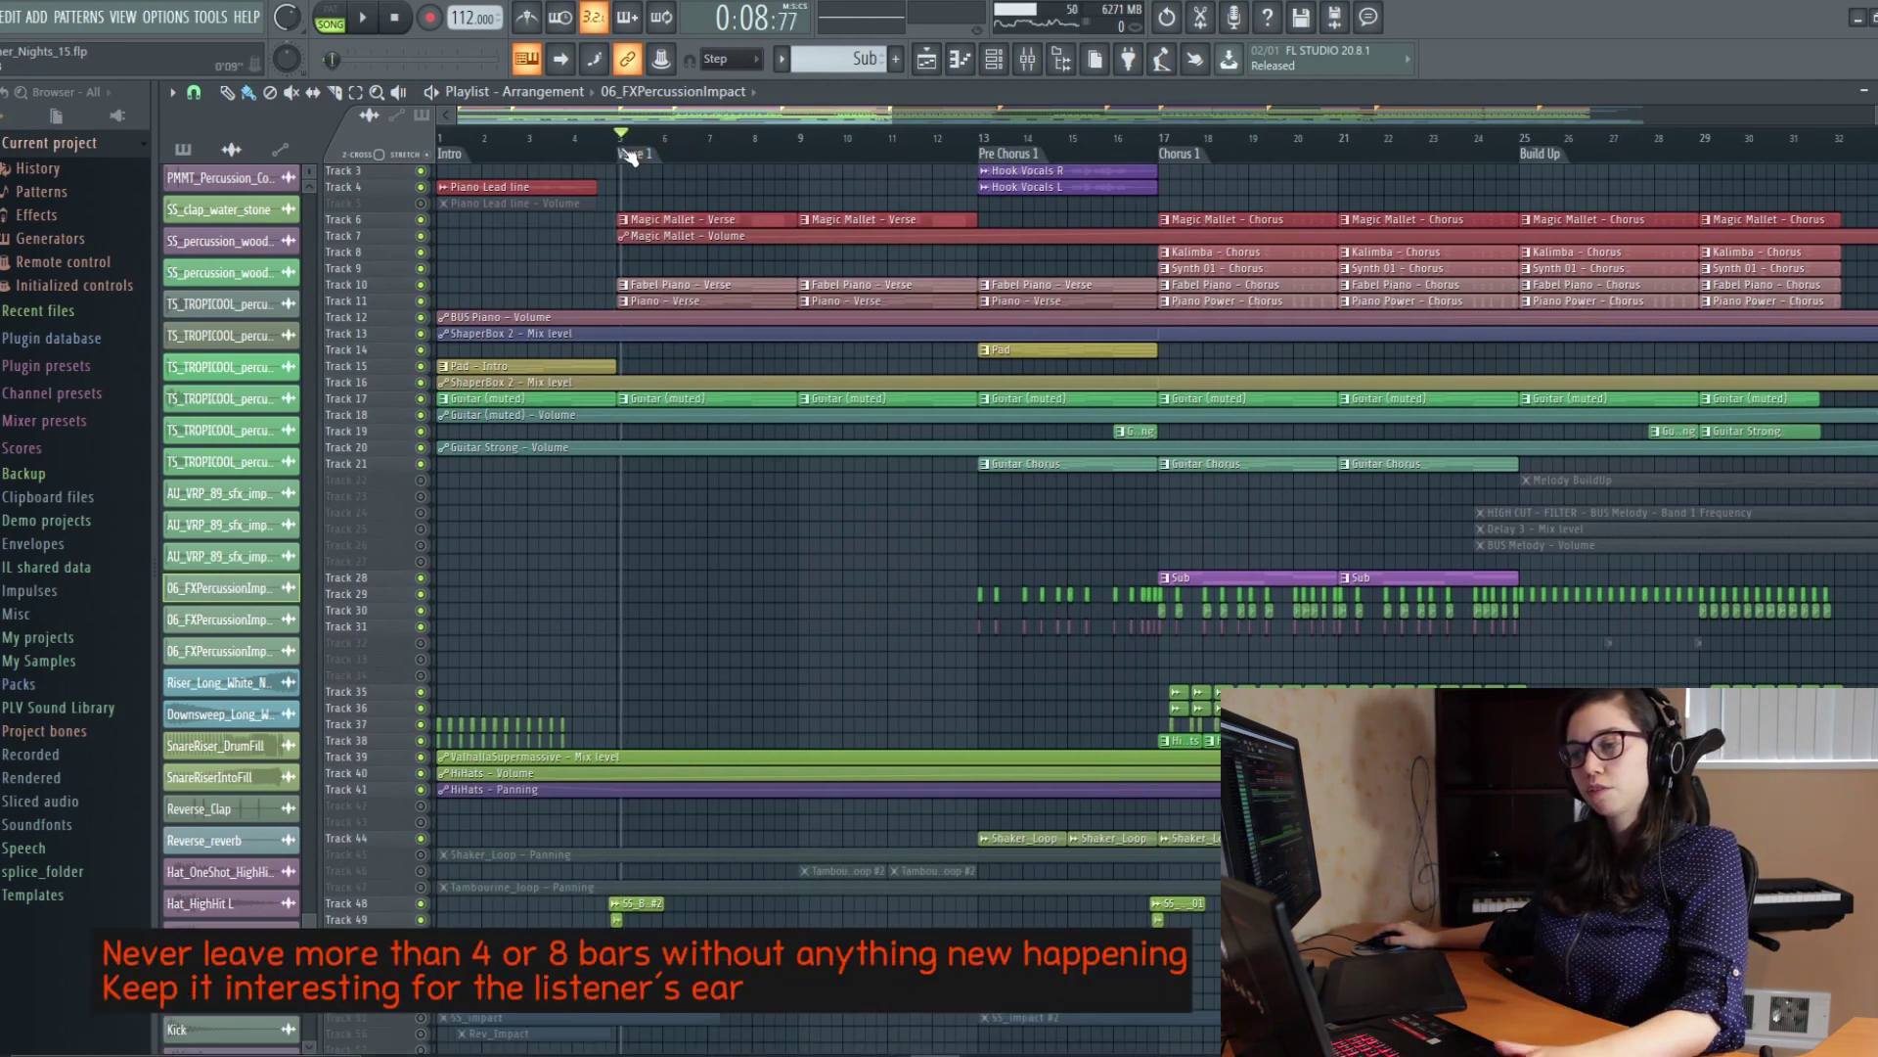
pyautogui.doubleClick(622, 153)
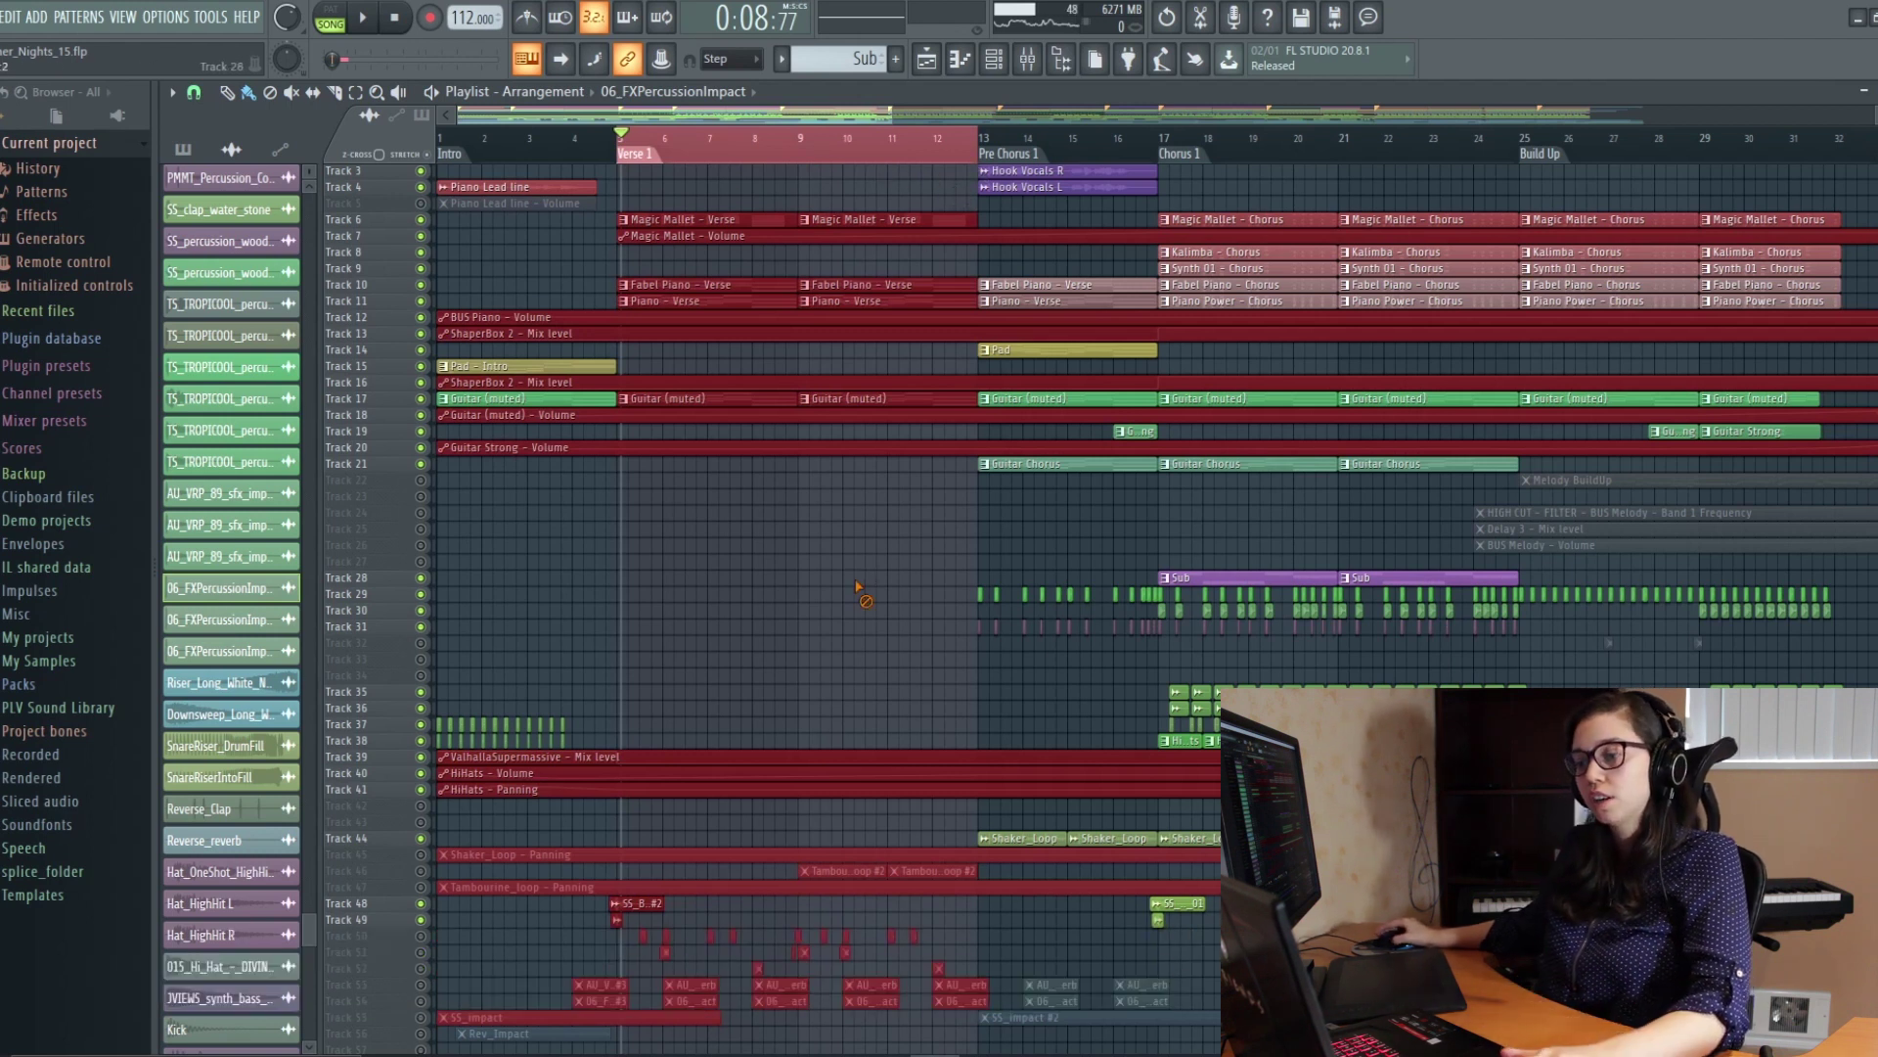
pyautogui.rightClick(857, 584)
# Step: Place the playhead at bar 9 and select the second half of Verse 1 up to Pre Chorus 1
pyautogui.scroll(-2, 889, 783)
pyautogui.scroll(3, 839, 146)
pyautogui.click(777, 142)
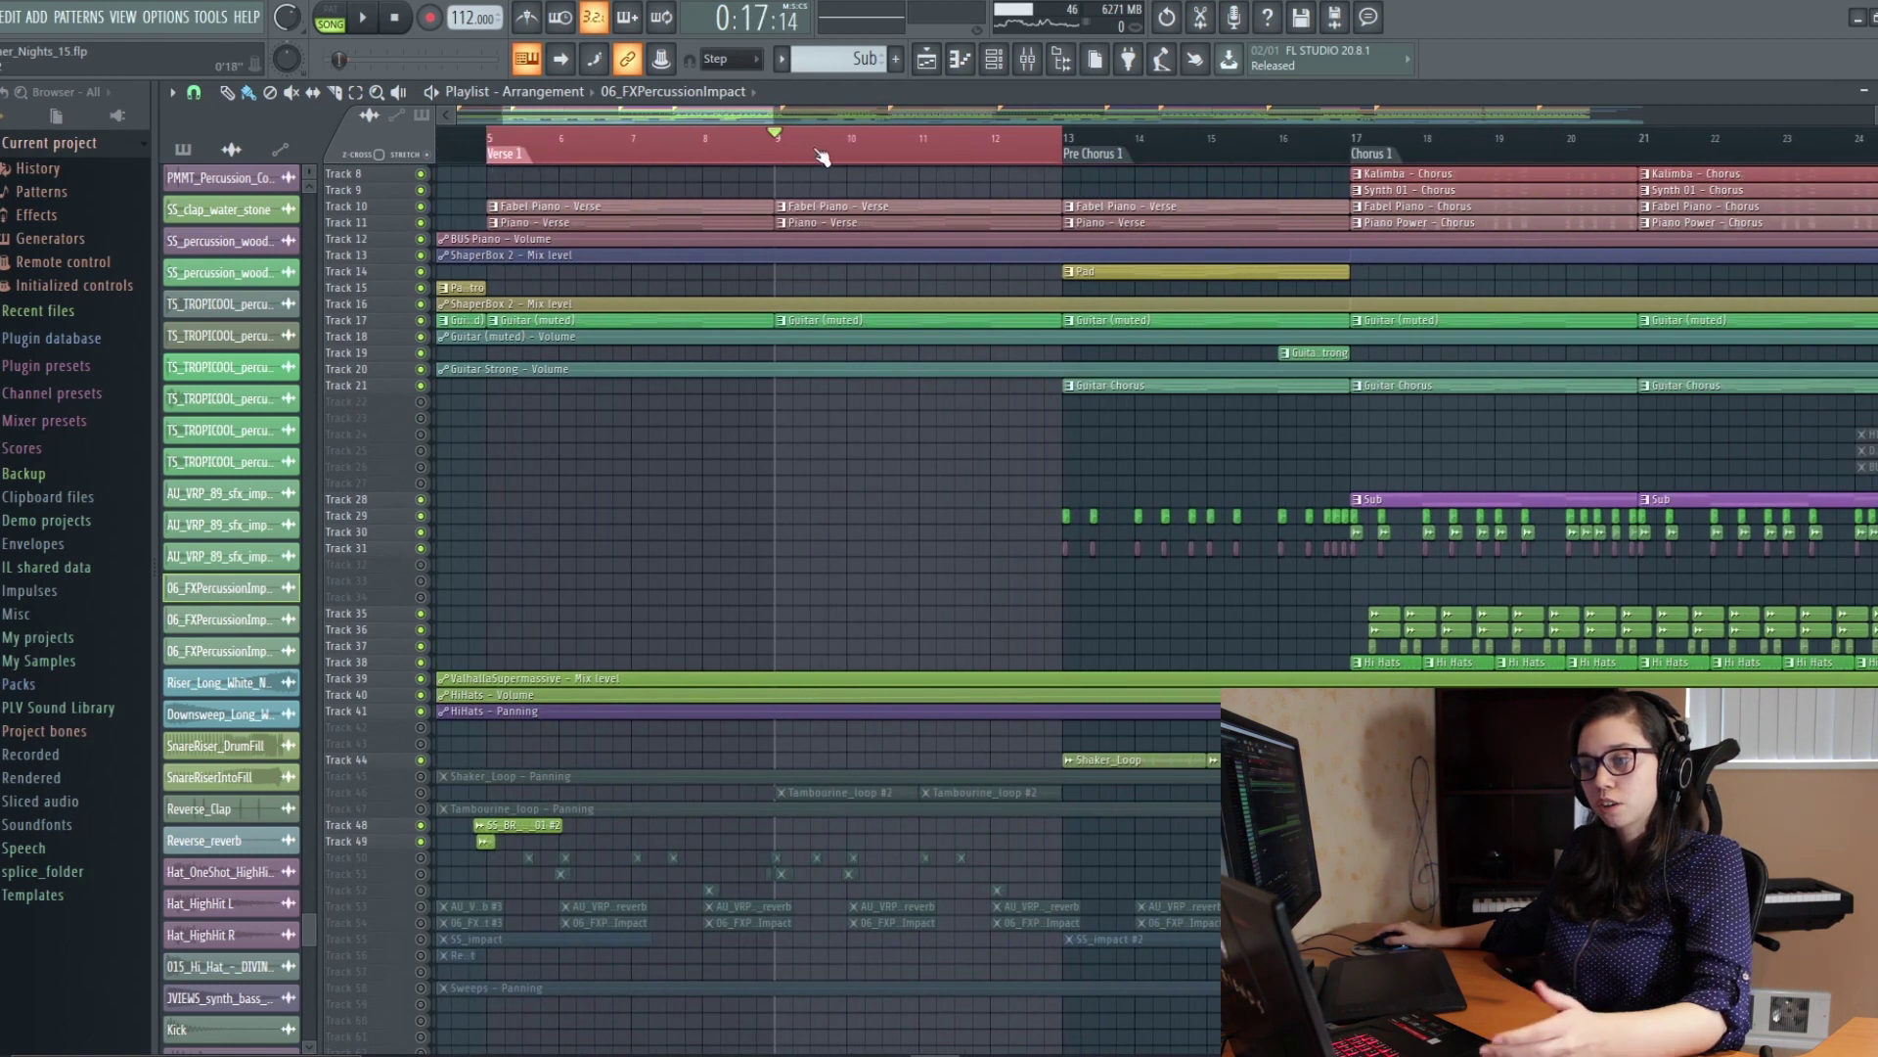
pyautogui.moveTo(778, 154); pyautogui.dragTo(1017, 159)
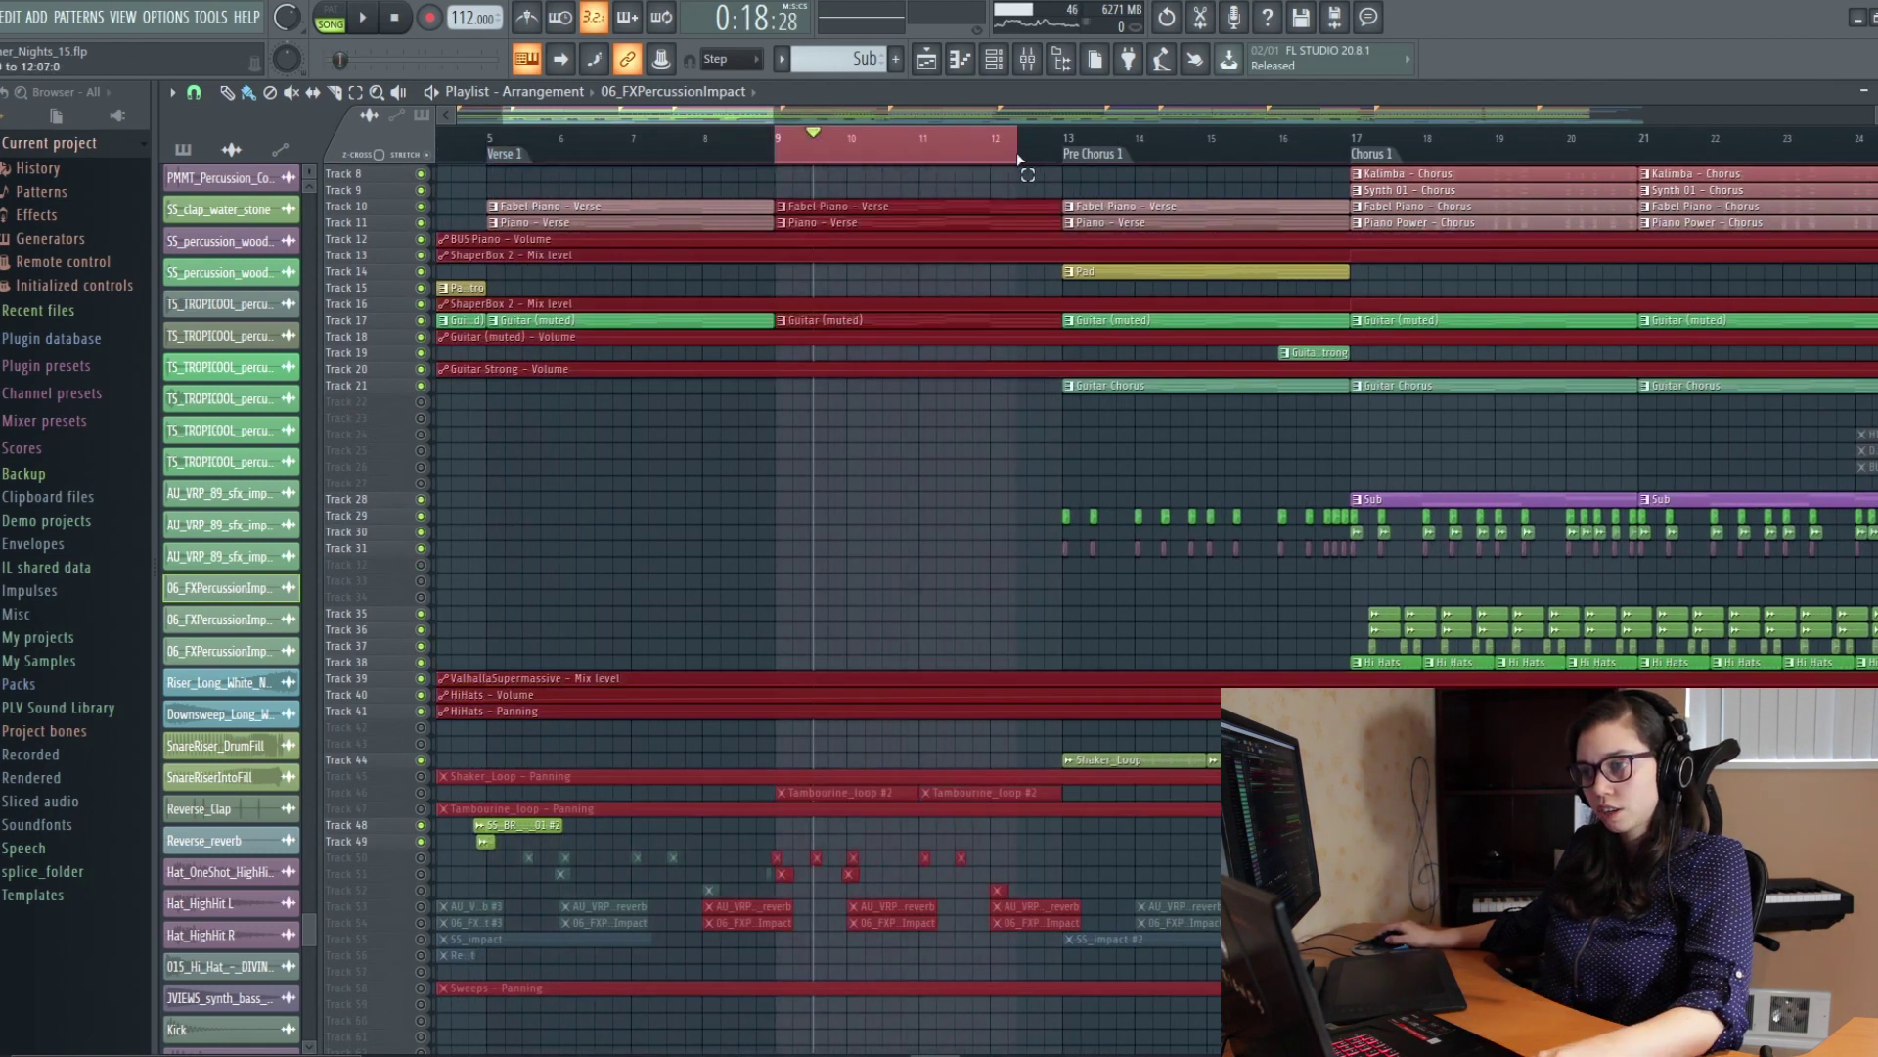
# Step: Unmute the Shaker_Loop panning automation on Track 45 and the Tambourine_loop #2 clips on Track 46
pyautogui.scroll(-1, 869, 583)
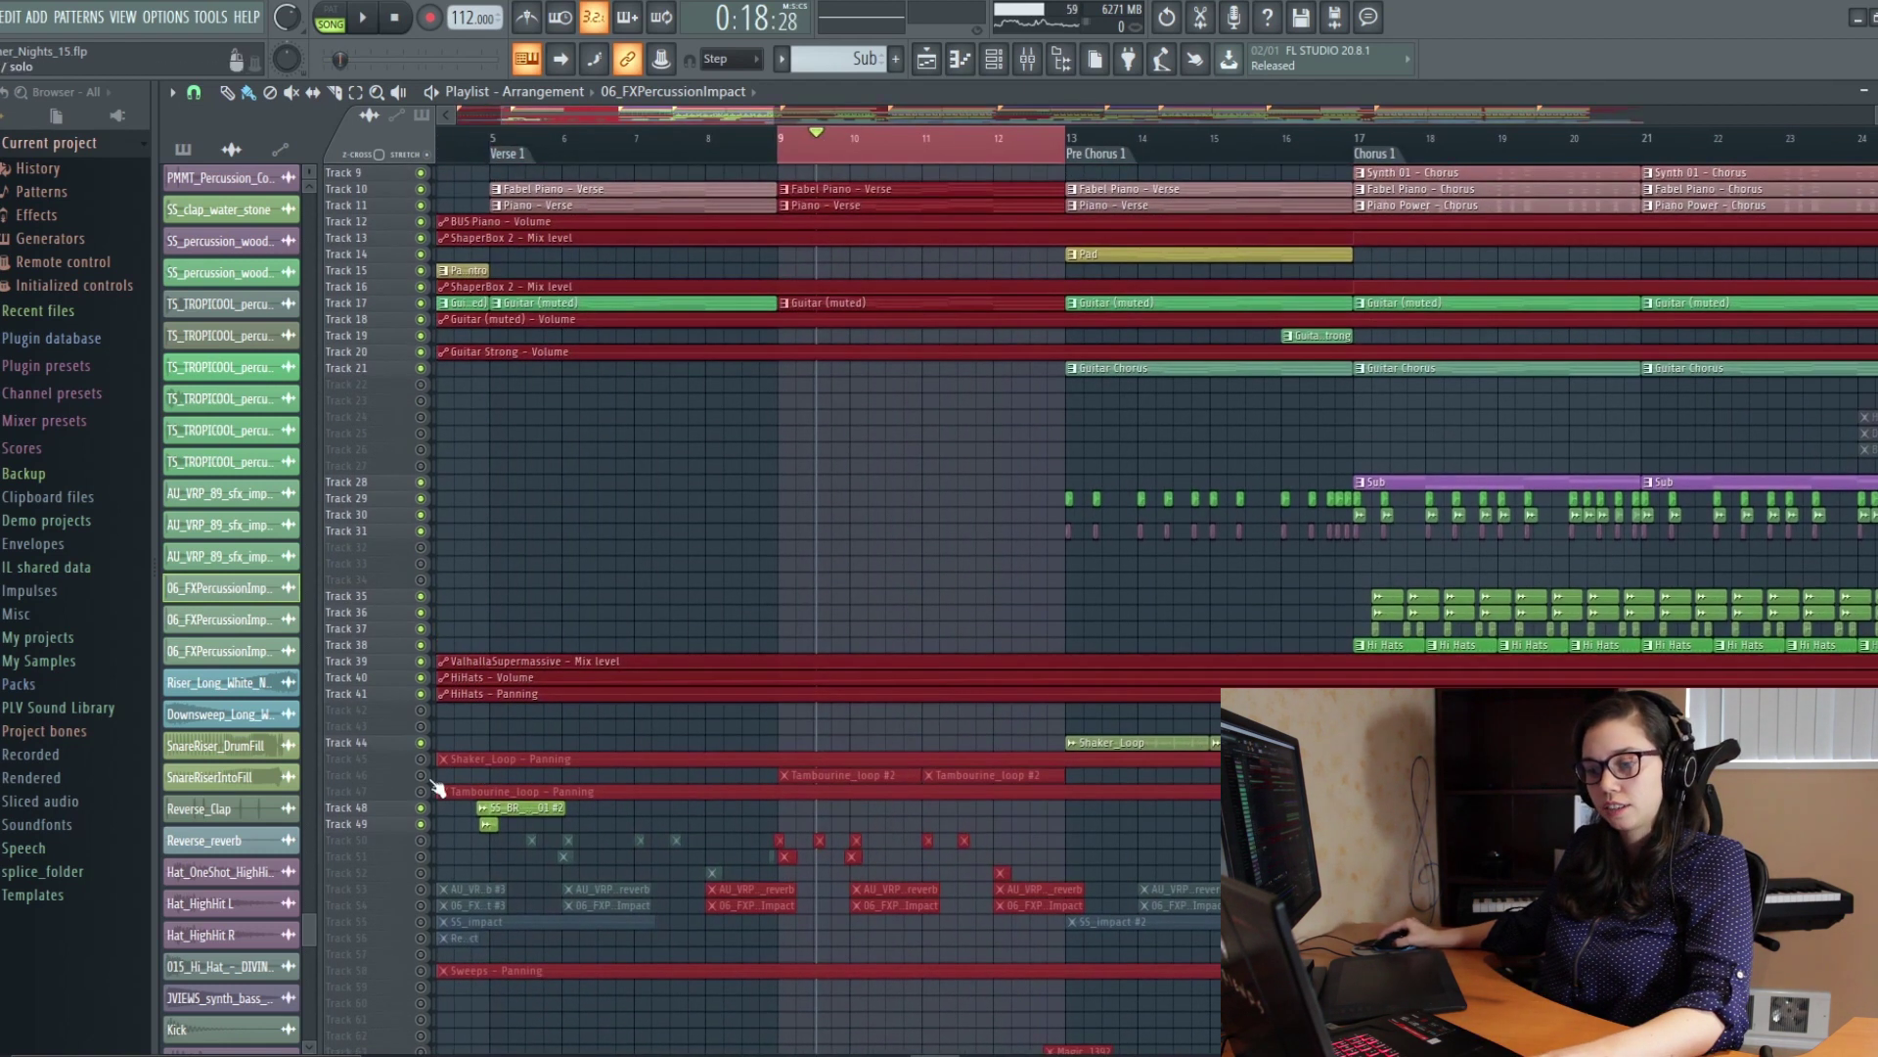
pyautogui.click(781, 787)
pyautogui.scroll(-4, 860, 881)
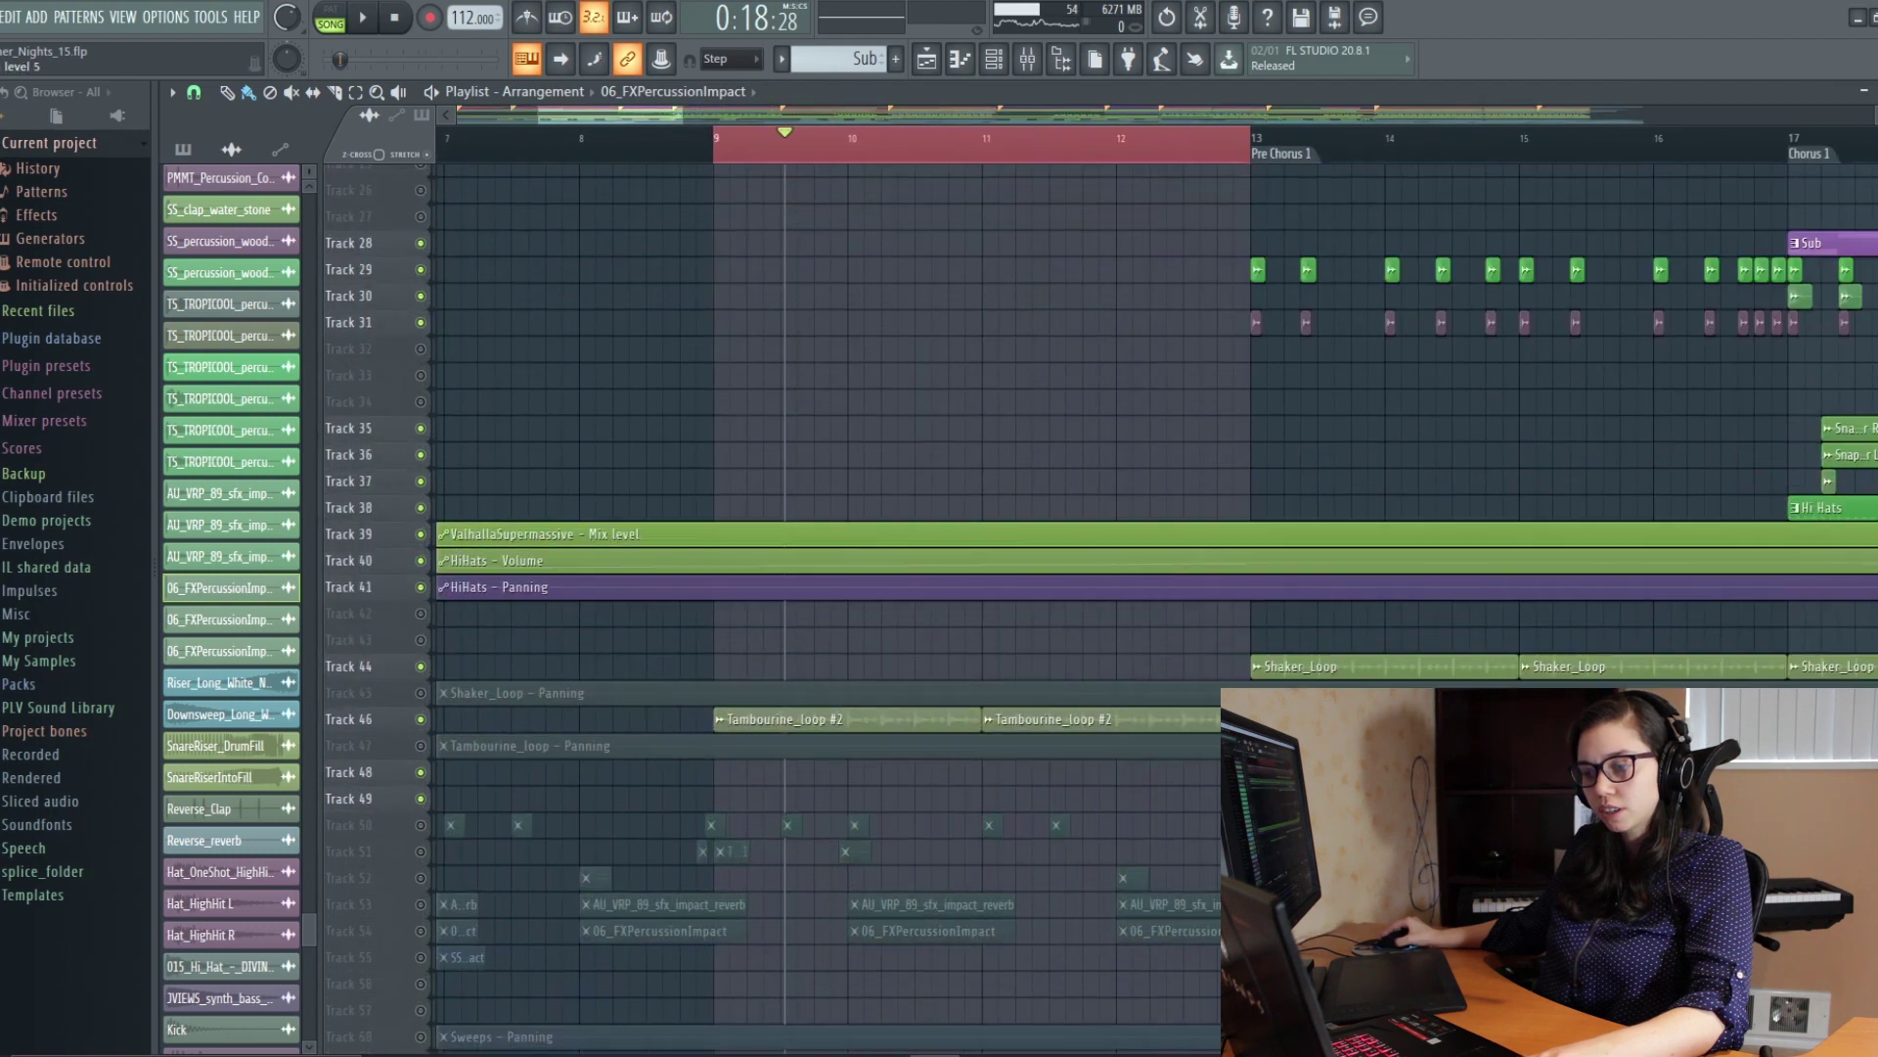
pyautogui.keyDown('ctrl'); pyautogui.scroll(1, 902, 651); pyautogui.keyUp('ctrl')
pyautogui.scroll(-1, 902, 651)
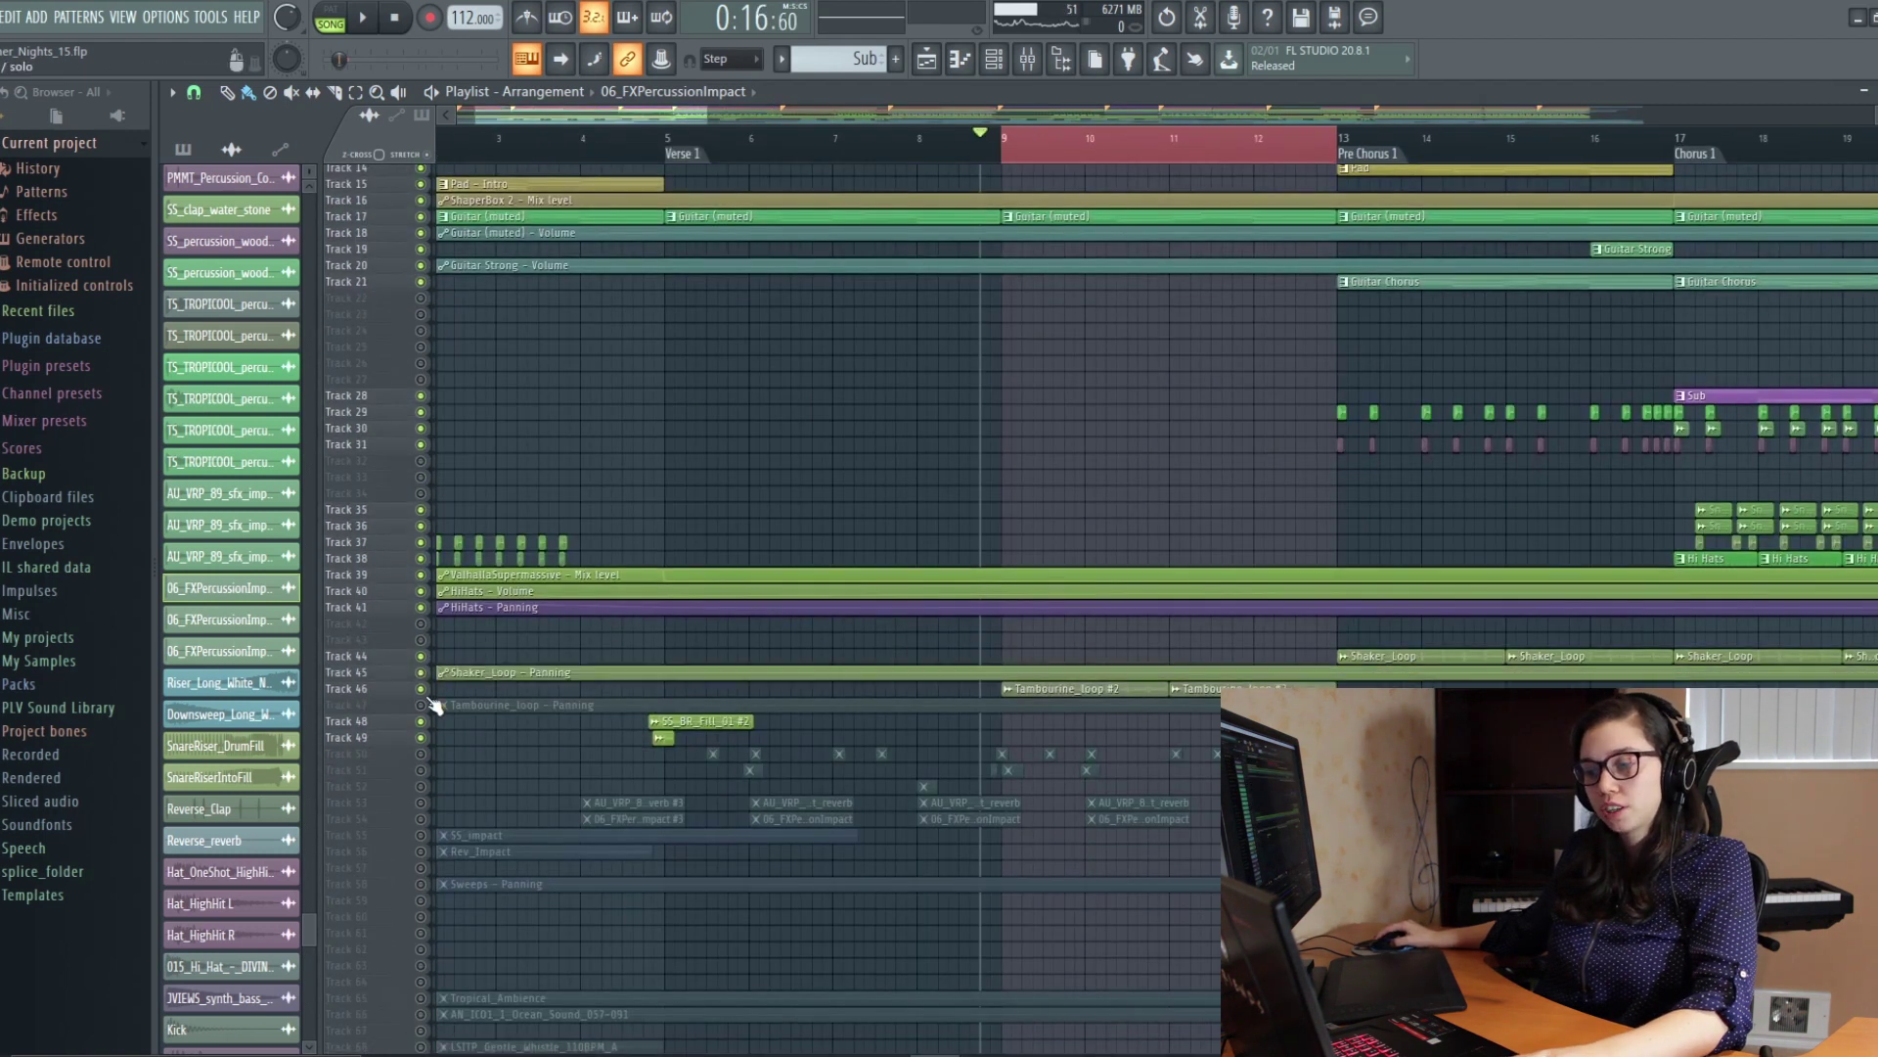
# Step: Unmute the Tambourine_loop panning on Track 47 and the percussion and impact clips on Tracks 50 to 54, and audition Verse 1
pyautogui.keyDown('ctrl'); pyautogui.scroll(3, 743, 817); pyautogui.keyUp('ctrl')
pyautogui.keyDown('alt'); pyautogui.scroll(3, 861, 822); pyautogui.keyUp('alt')
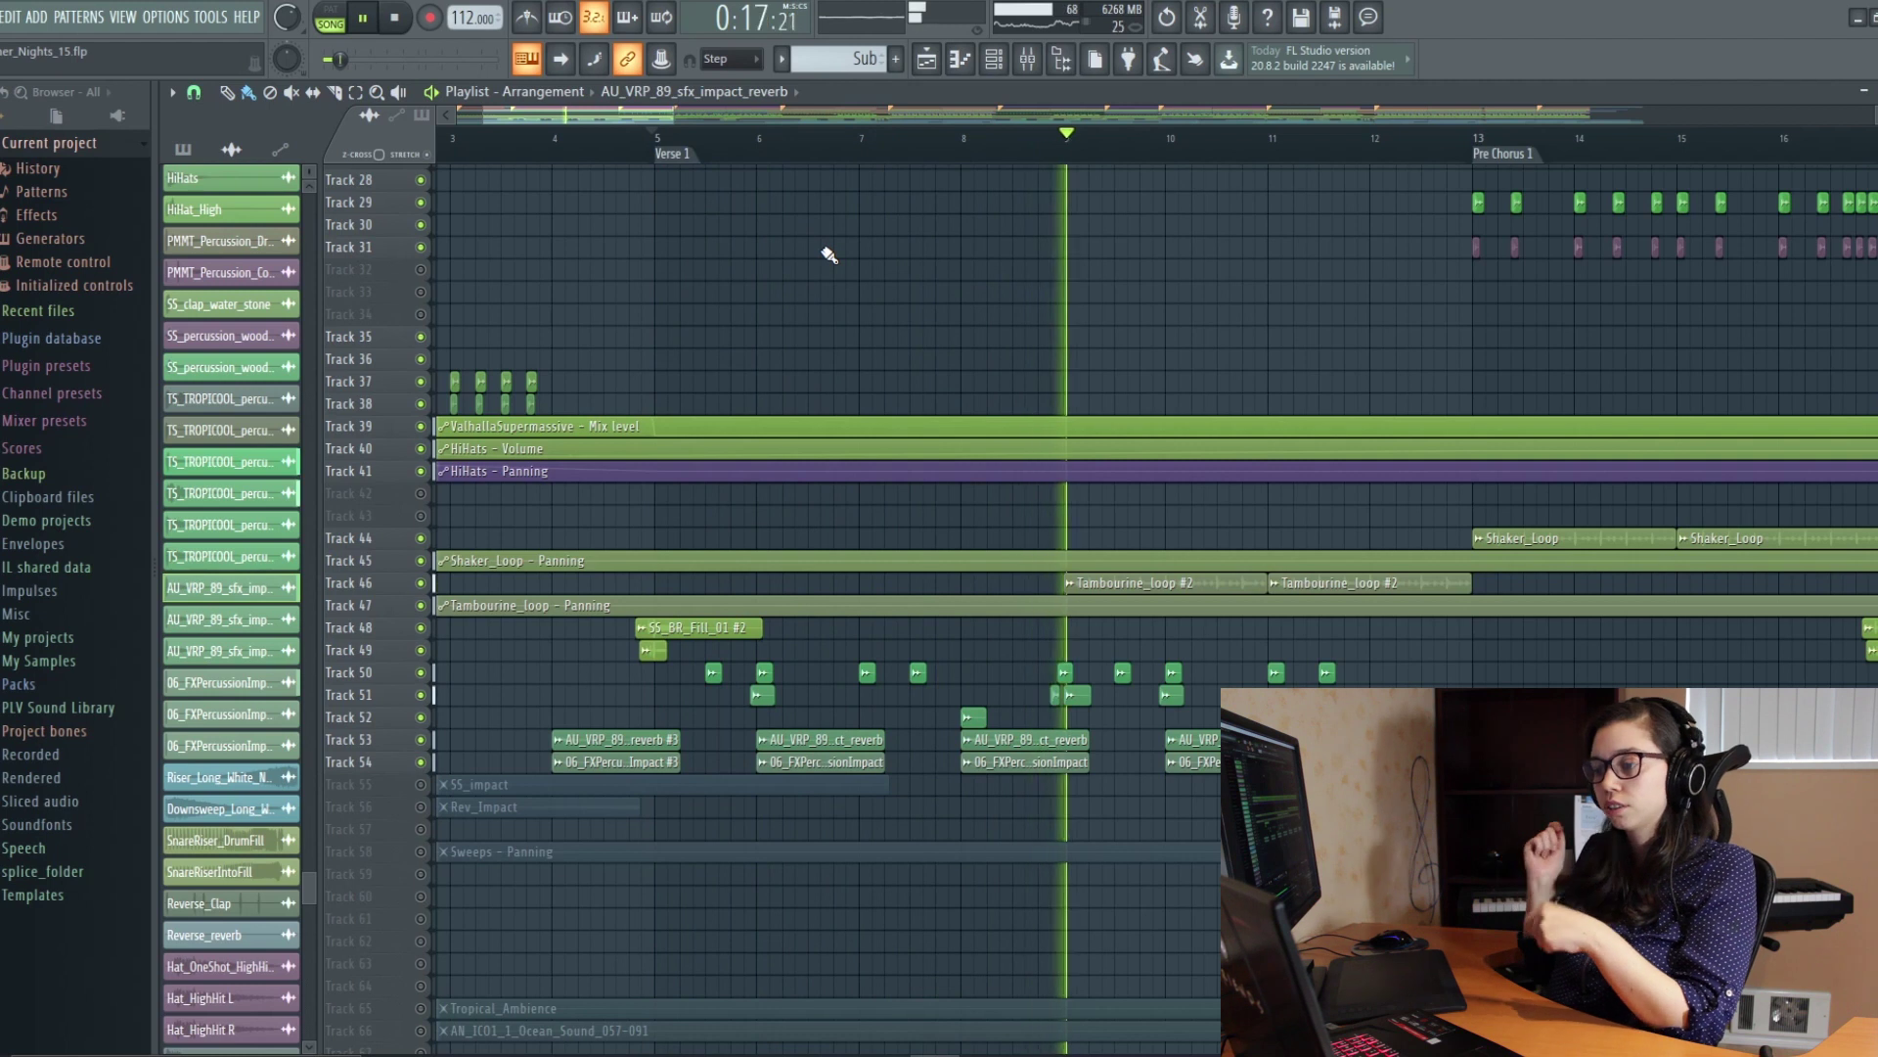
pyautogui.press('space')
pyautogui.scroll(-5, 874, 276)
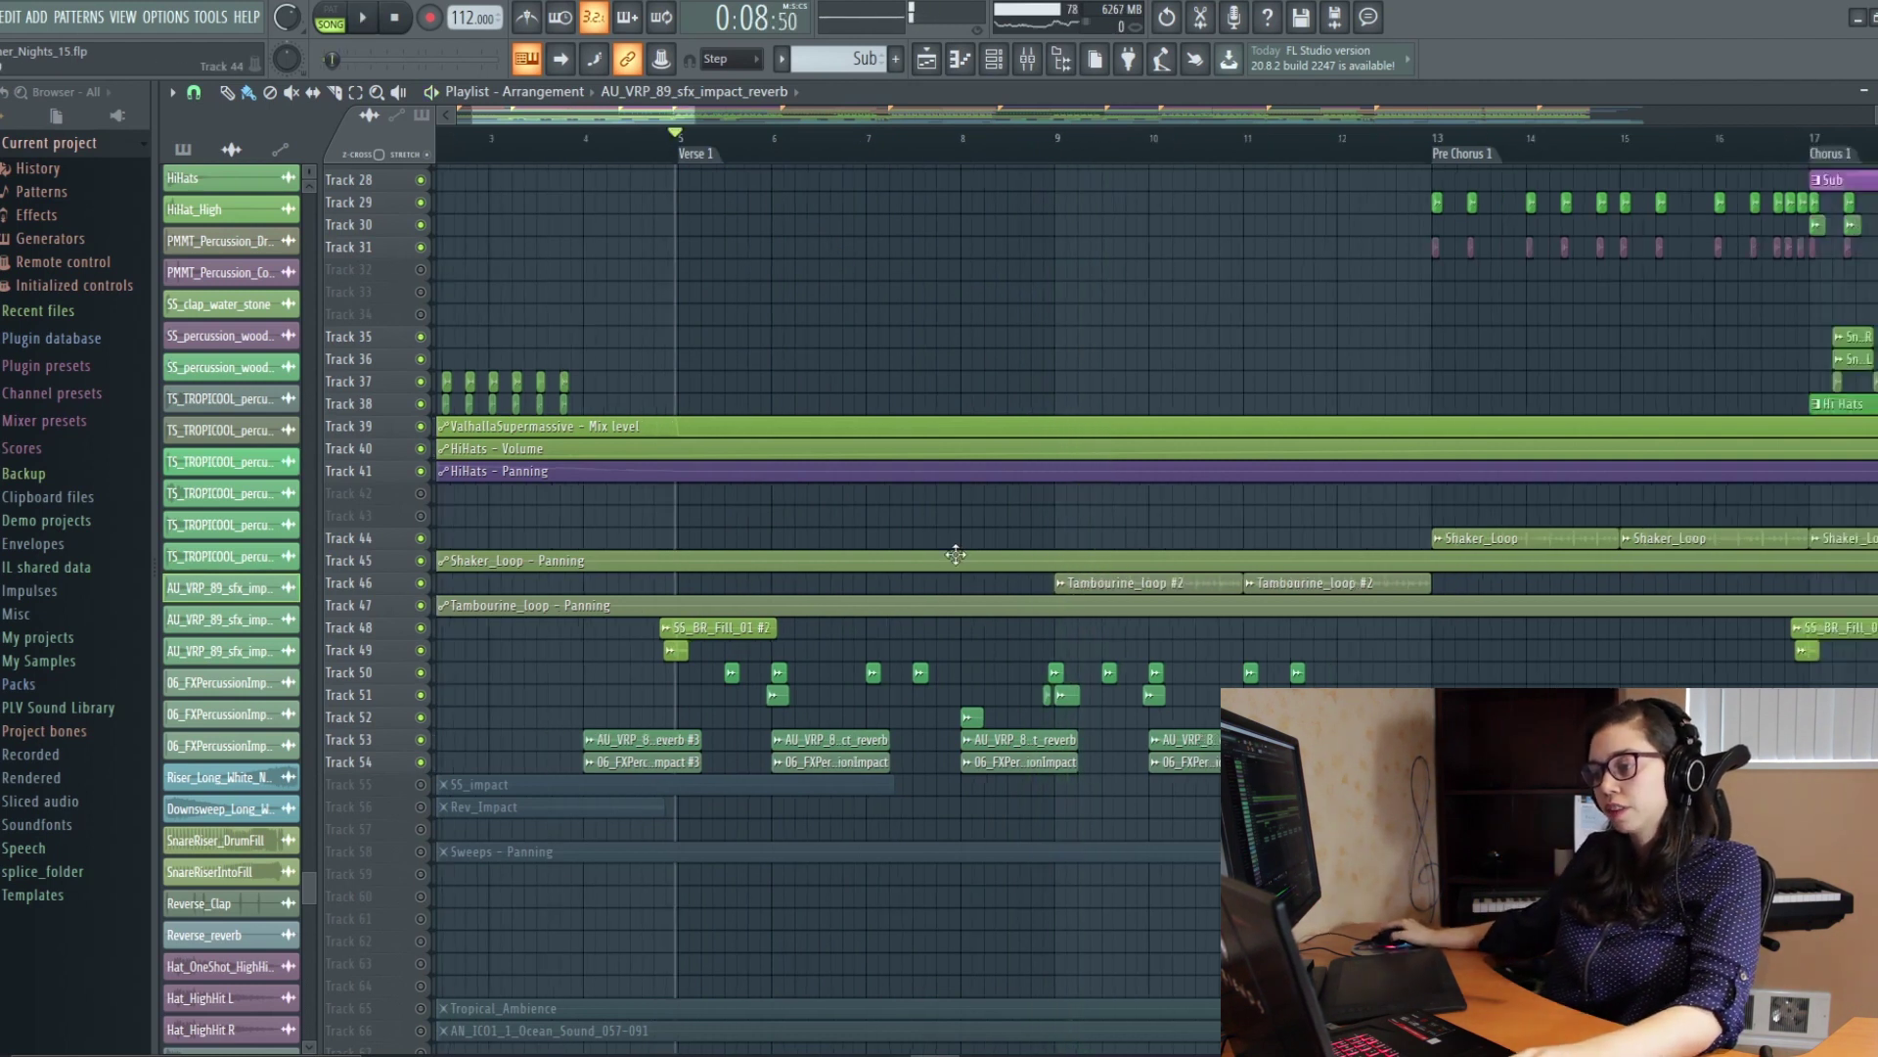
# Step: Return the playhead to the Intro, isolate the Piano Lead line and its volume automation on Tracks 4 and 5, and audition them
pyautogui.scroll(-2, 967, 741)
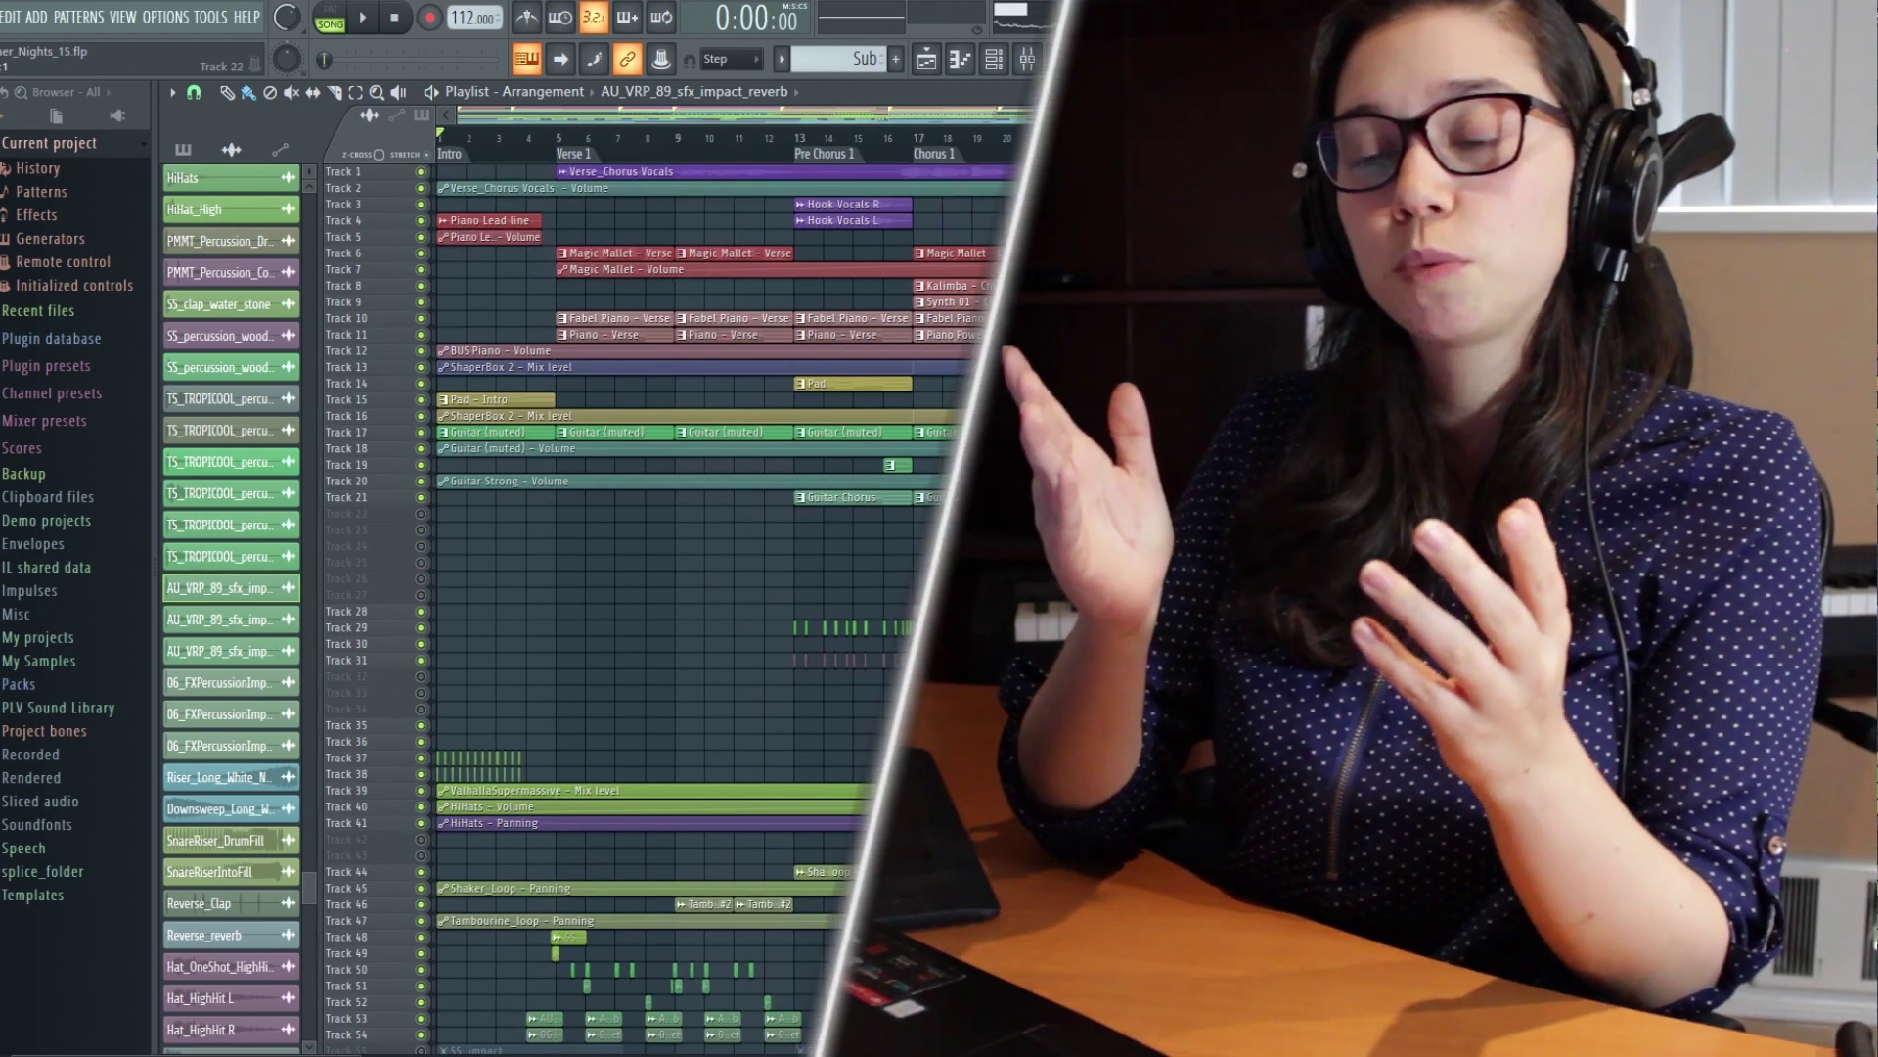
pyautogui.scroll(-1, 745, 259)
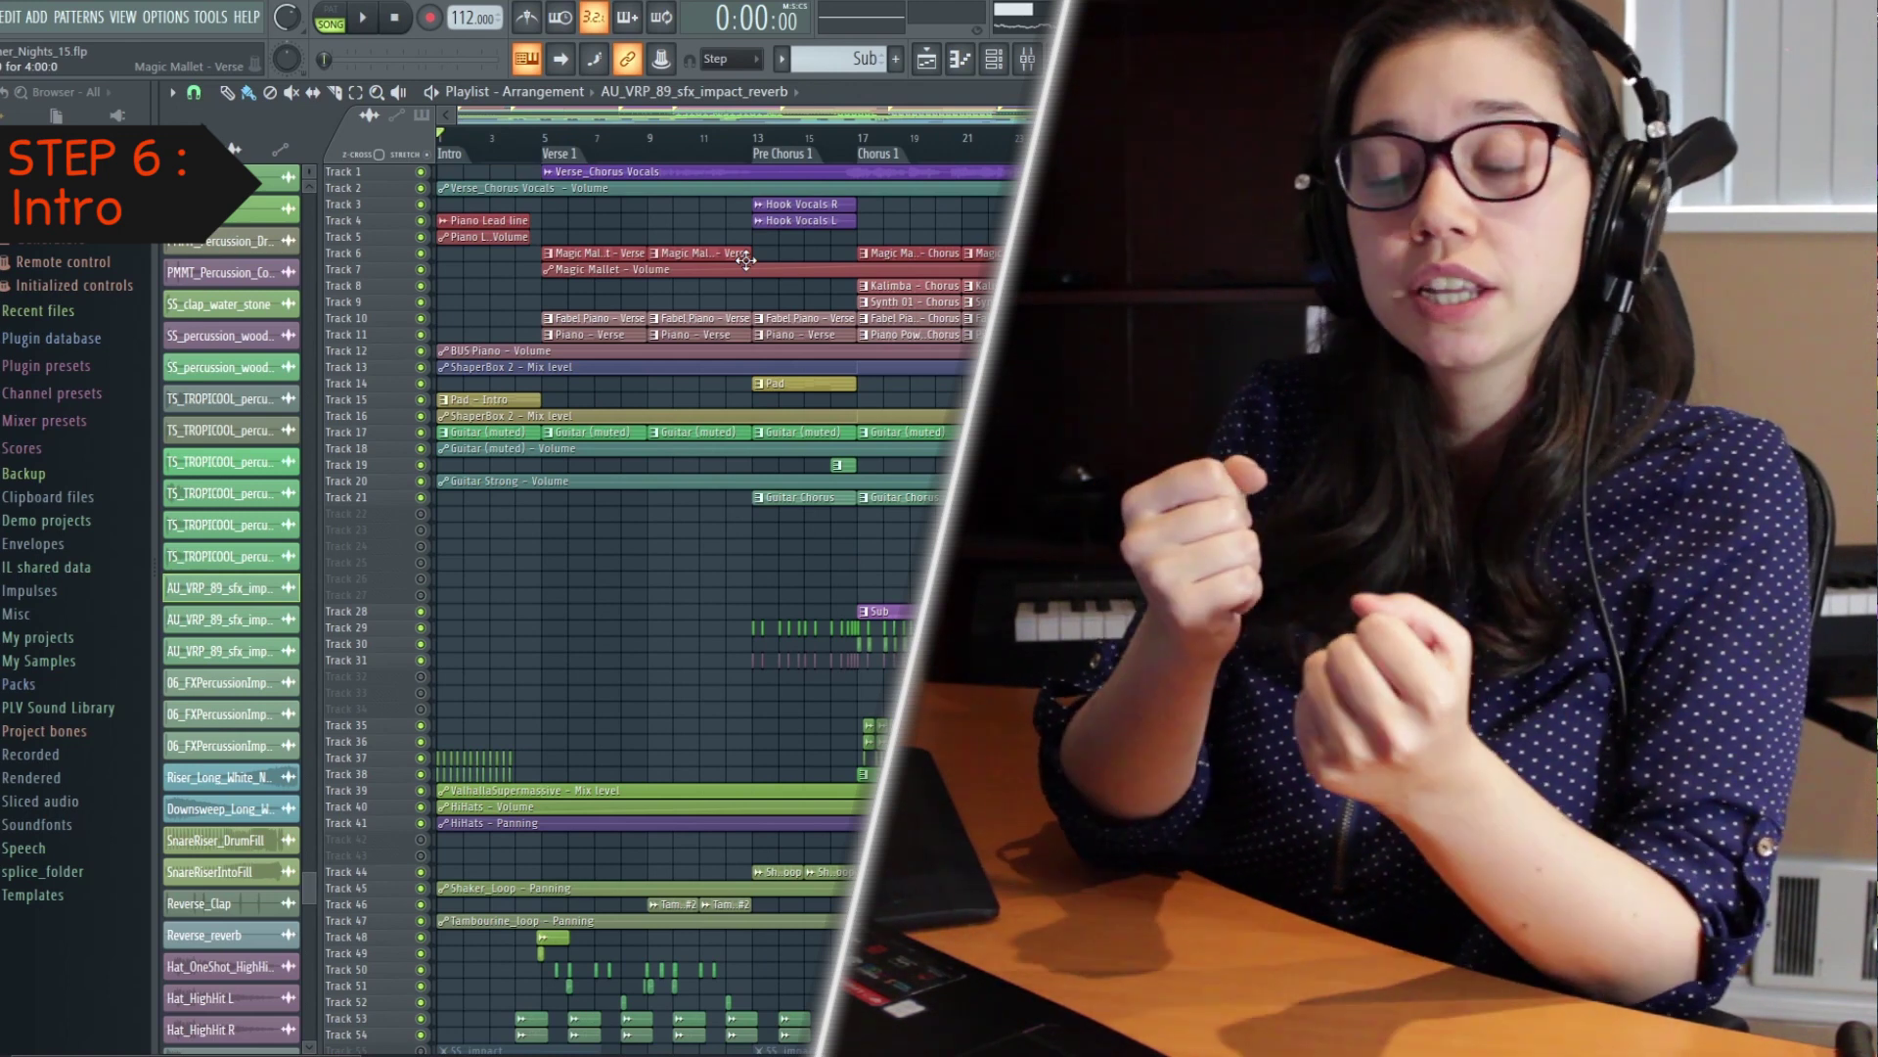
pyautogui.moveTo(463, 140); pyautogui.dragTo(434, 147)
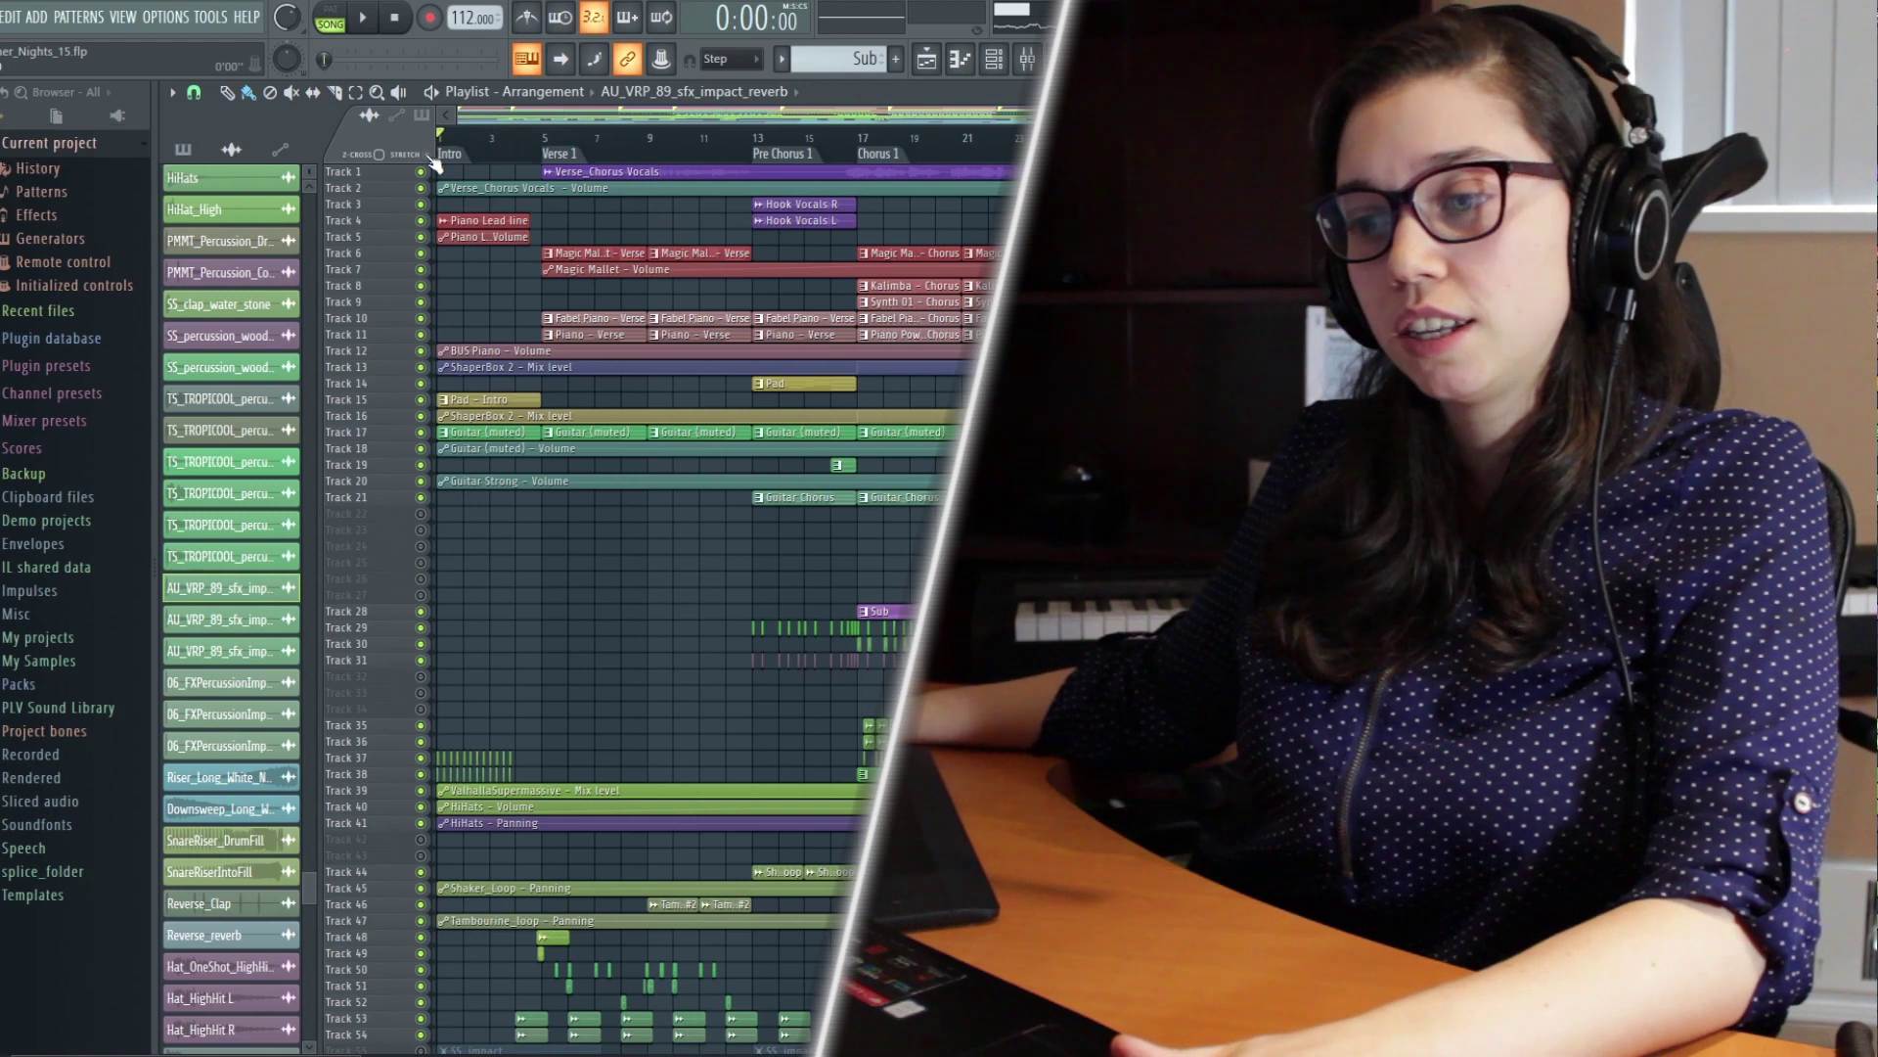
pyautogui.scroll(3, 478, 285)
pyautogui.scroll(3, 490, 301)
pyautogui.scroll(2, 492, 376)
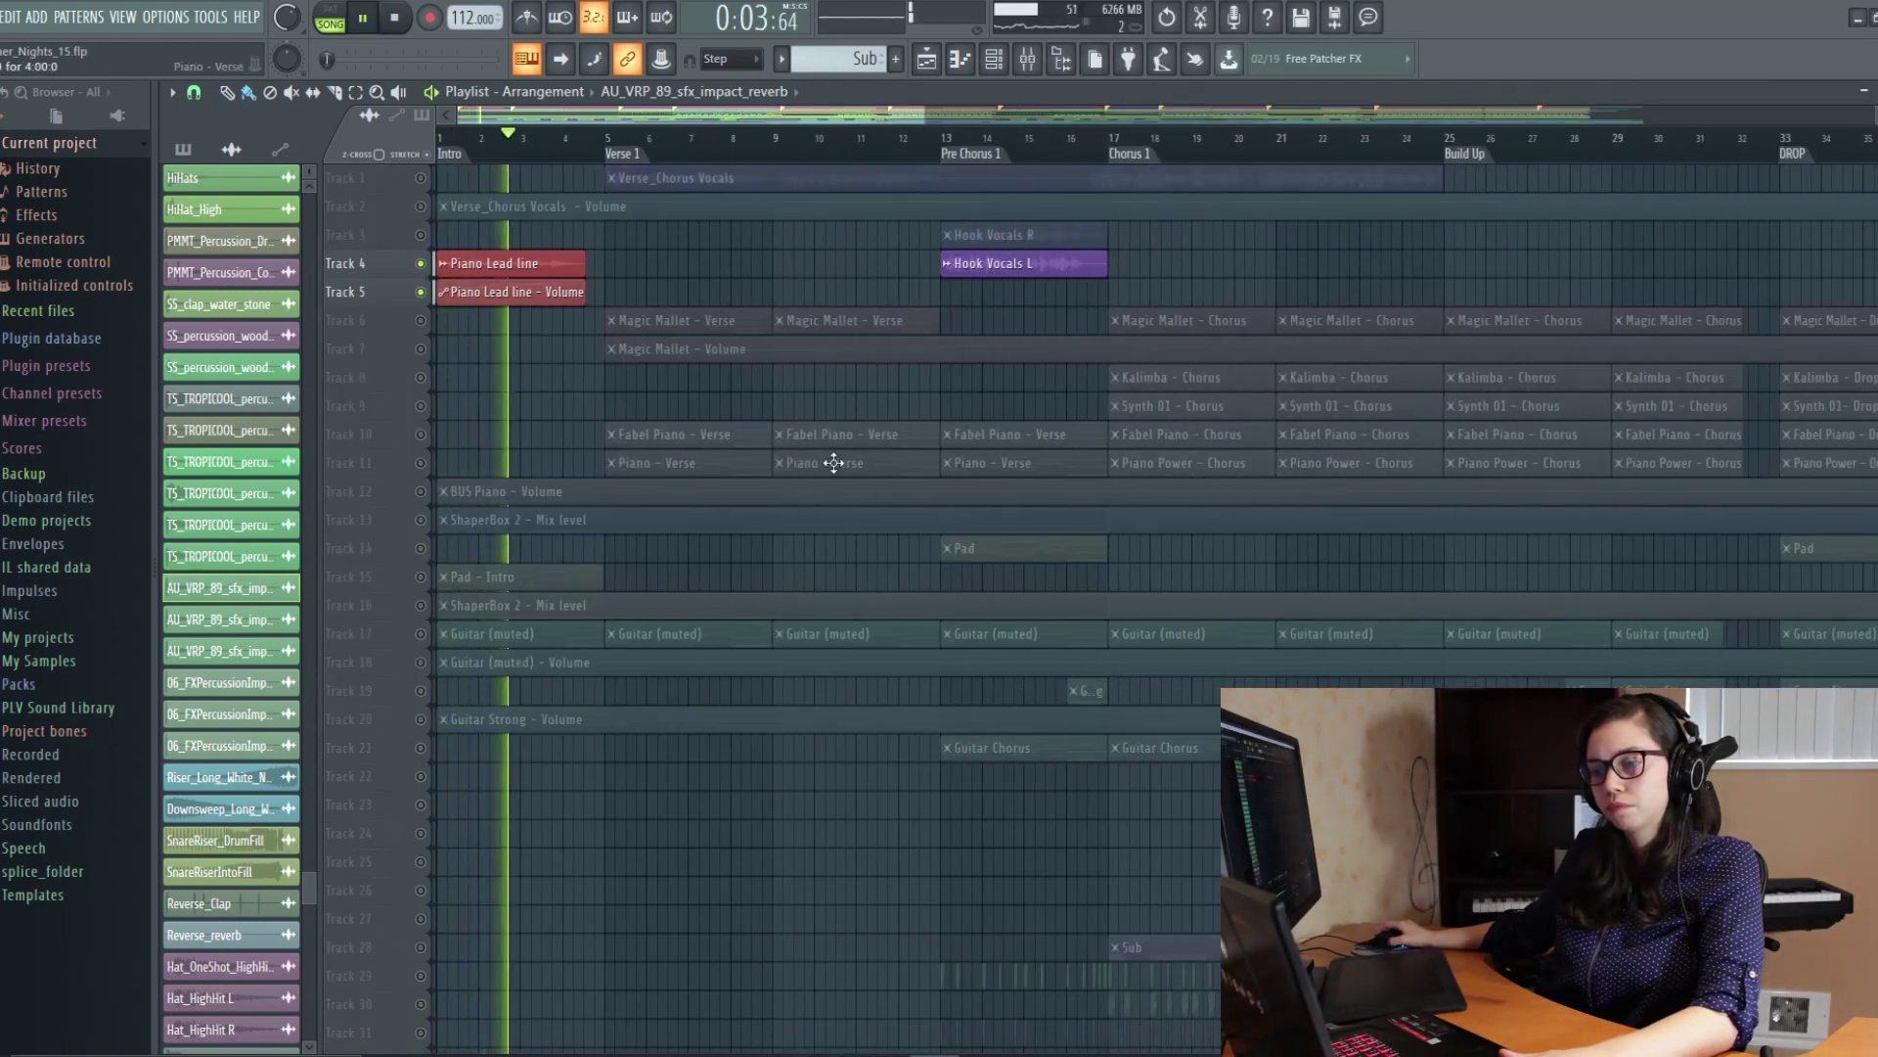
pyautogui.scroll(-3, 834, 462)
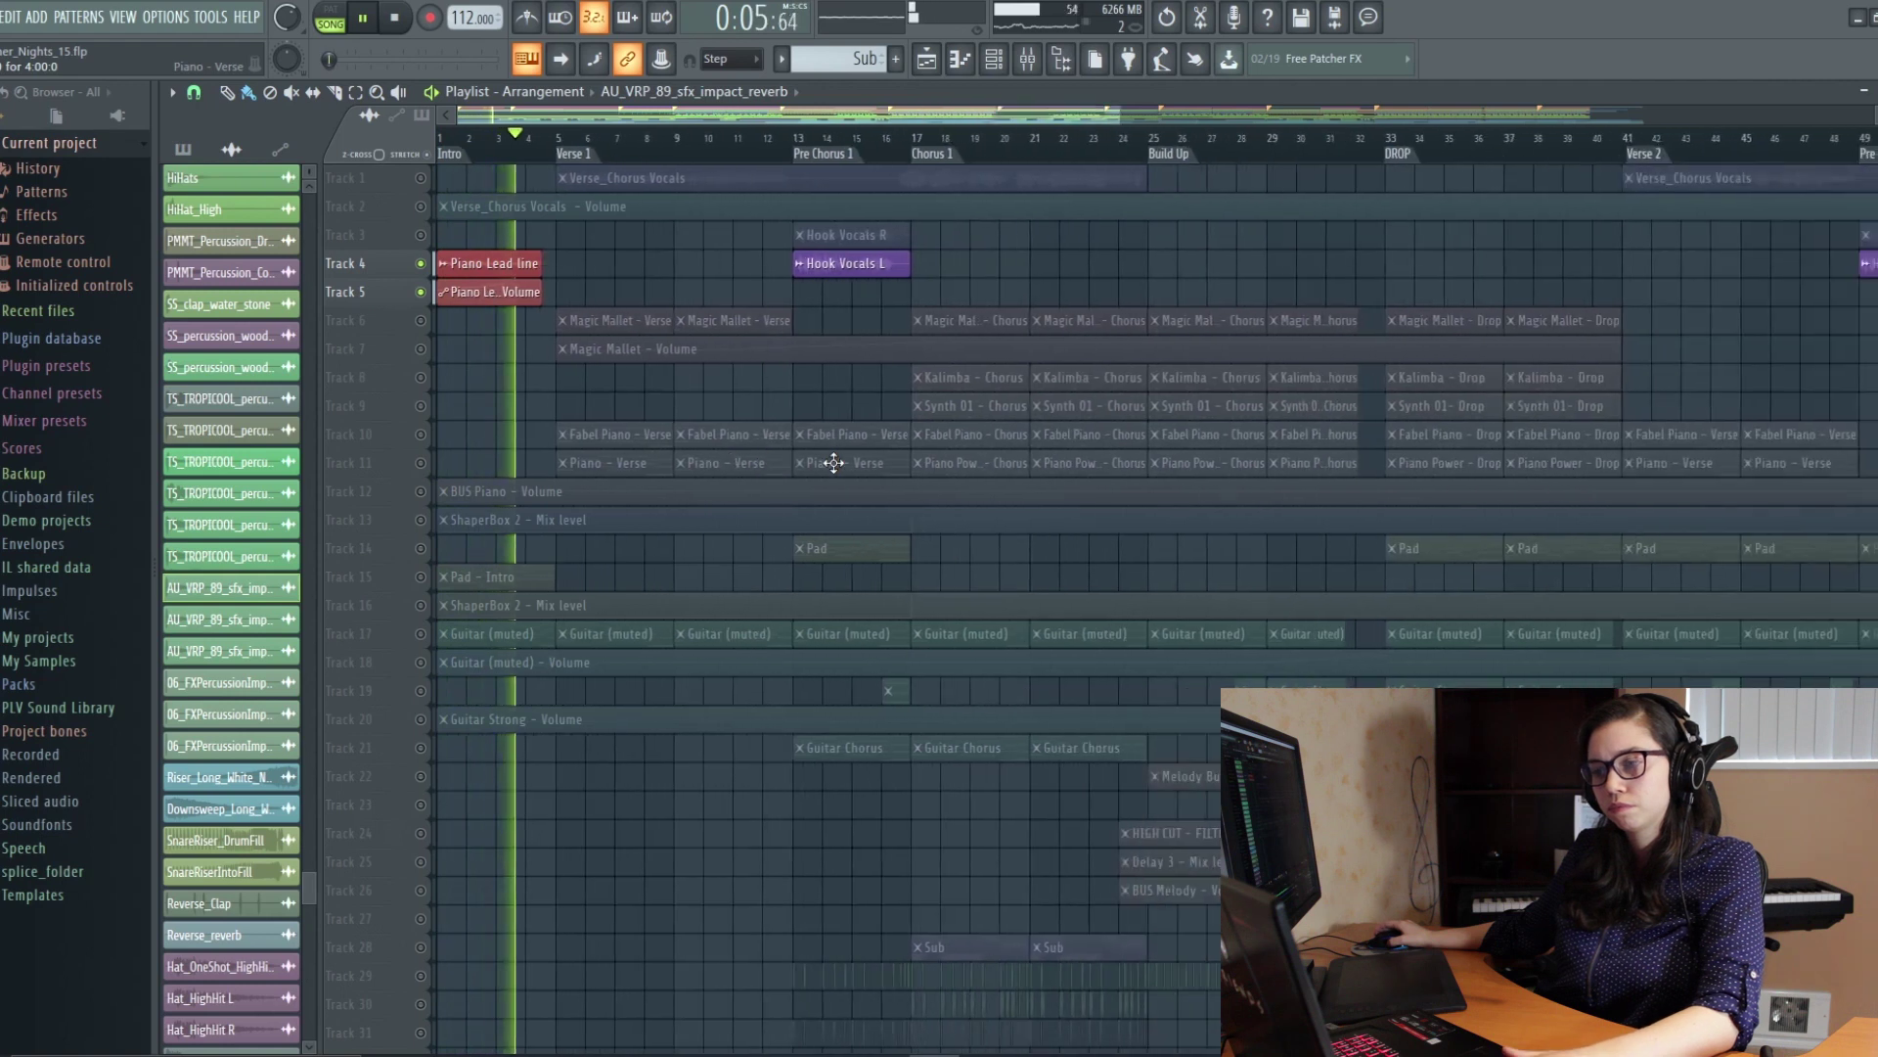
pyautogui.press('space')
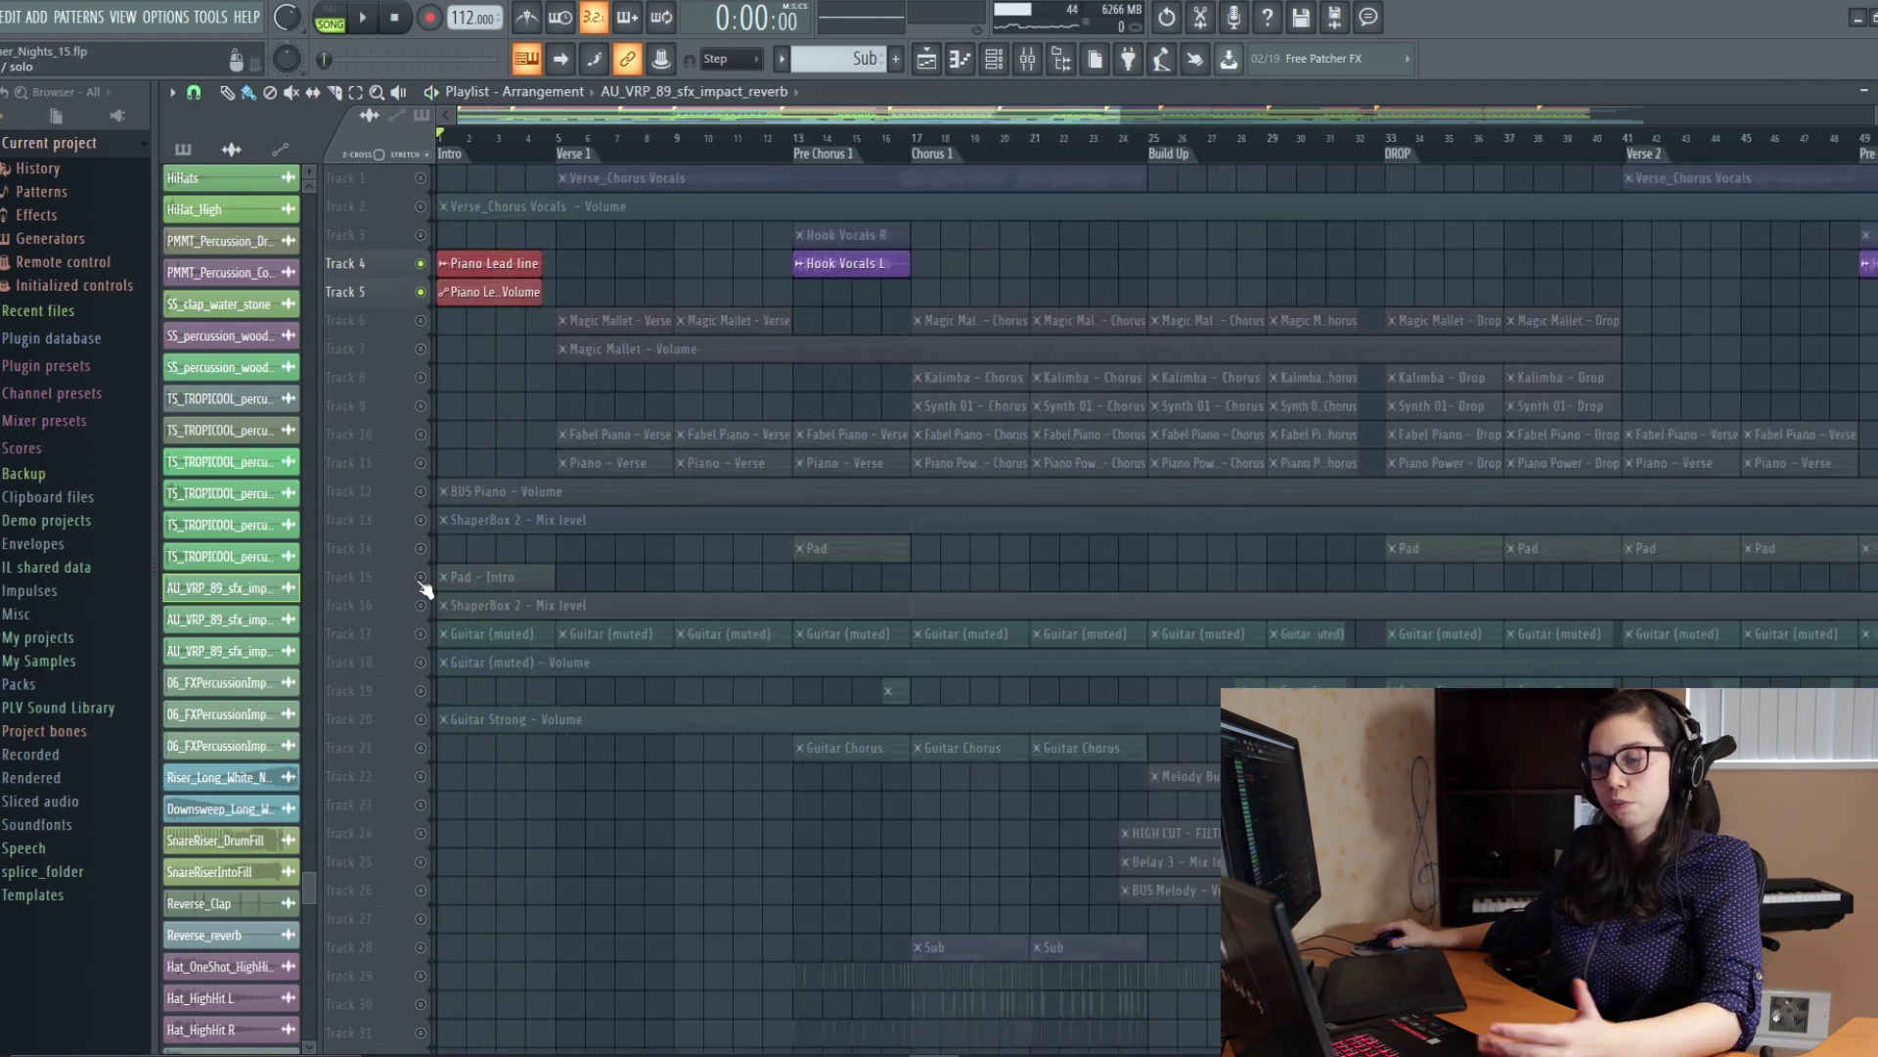
# Step: Unmute the BUS Piano and ShaperBox automation, the intro pad, and the muted guitar with its volume on Tracks 12, 13 and 15 to 18
pyautogui.moveTo(596, 624); pyautogui.dragTo(659, 310)
pyautogui.scroll(-3, 658, 310)
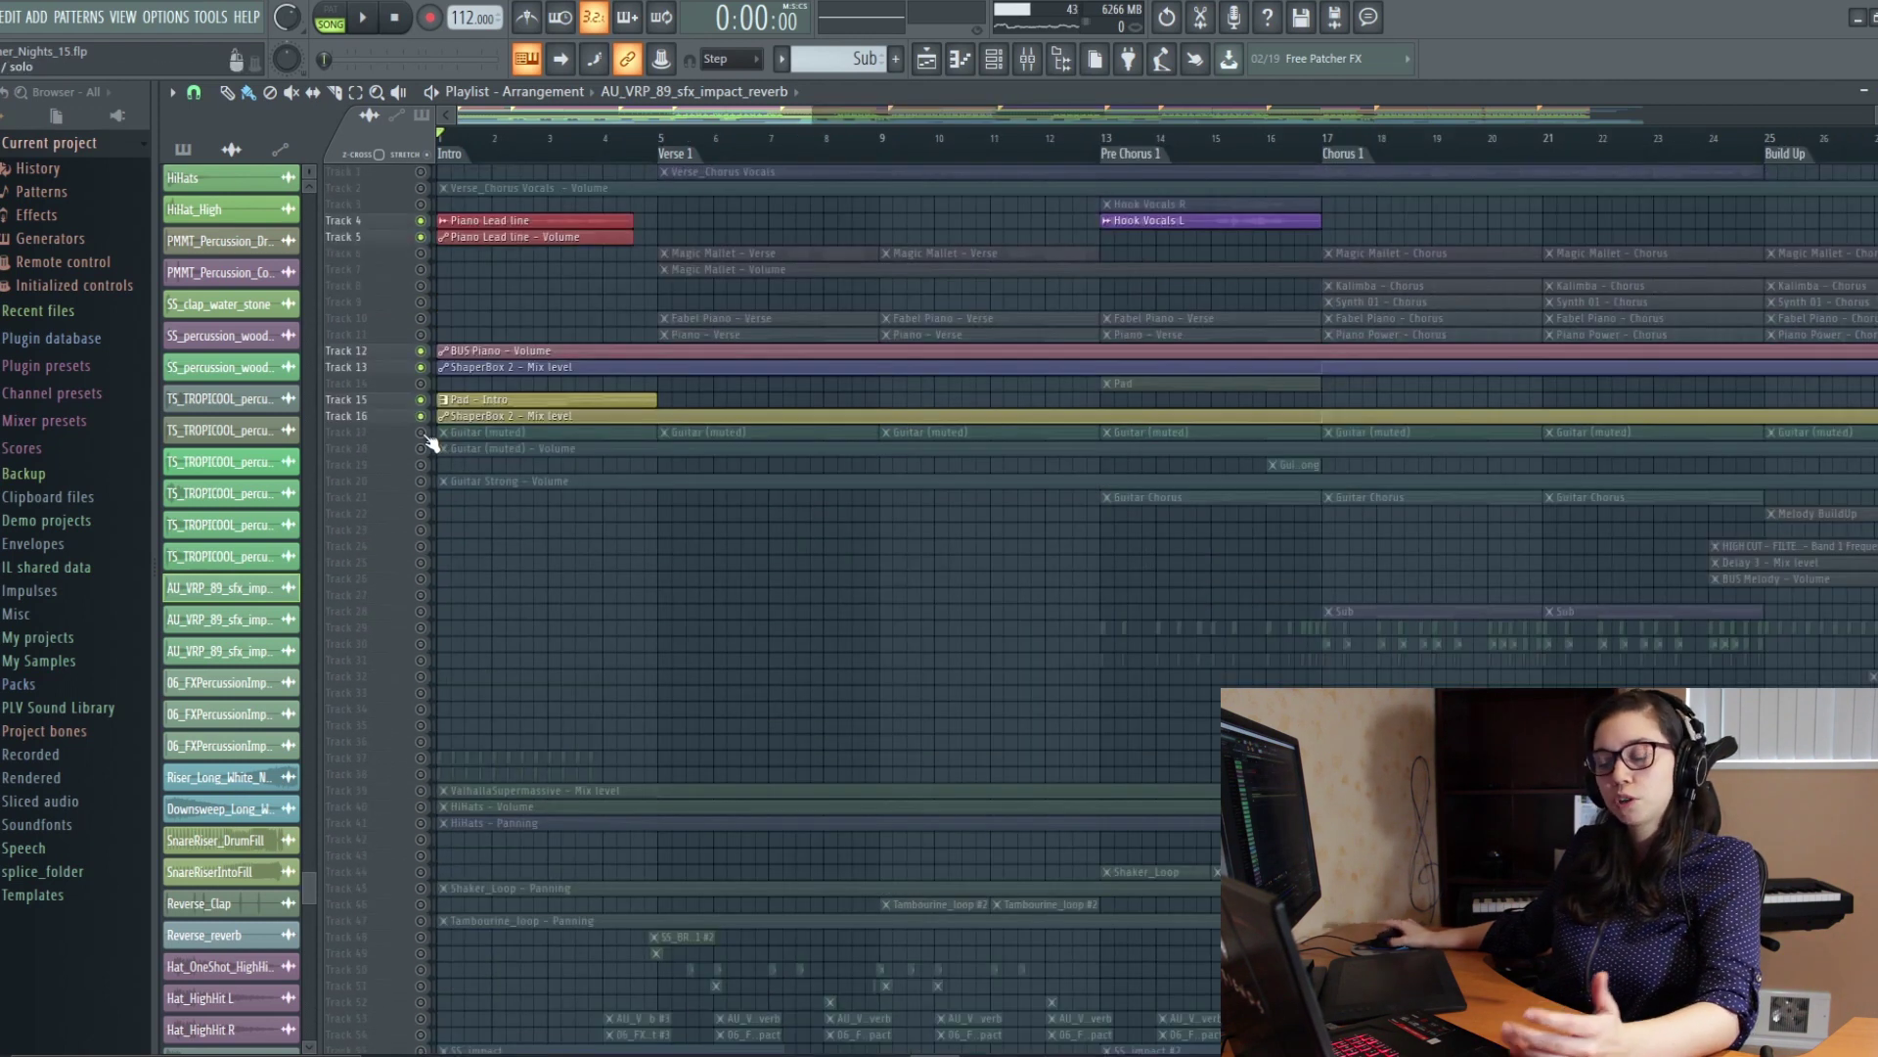
pyautogui.click(420, 431)
pyautogui.click(420, 448)
pyautogui.scroll(4, 433, 548)
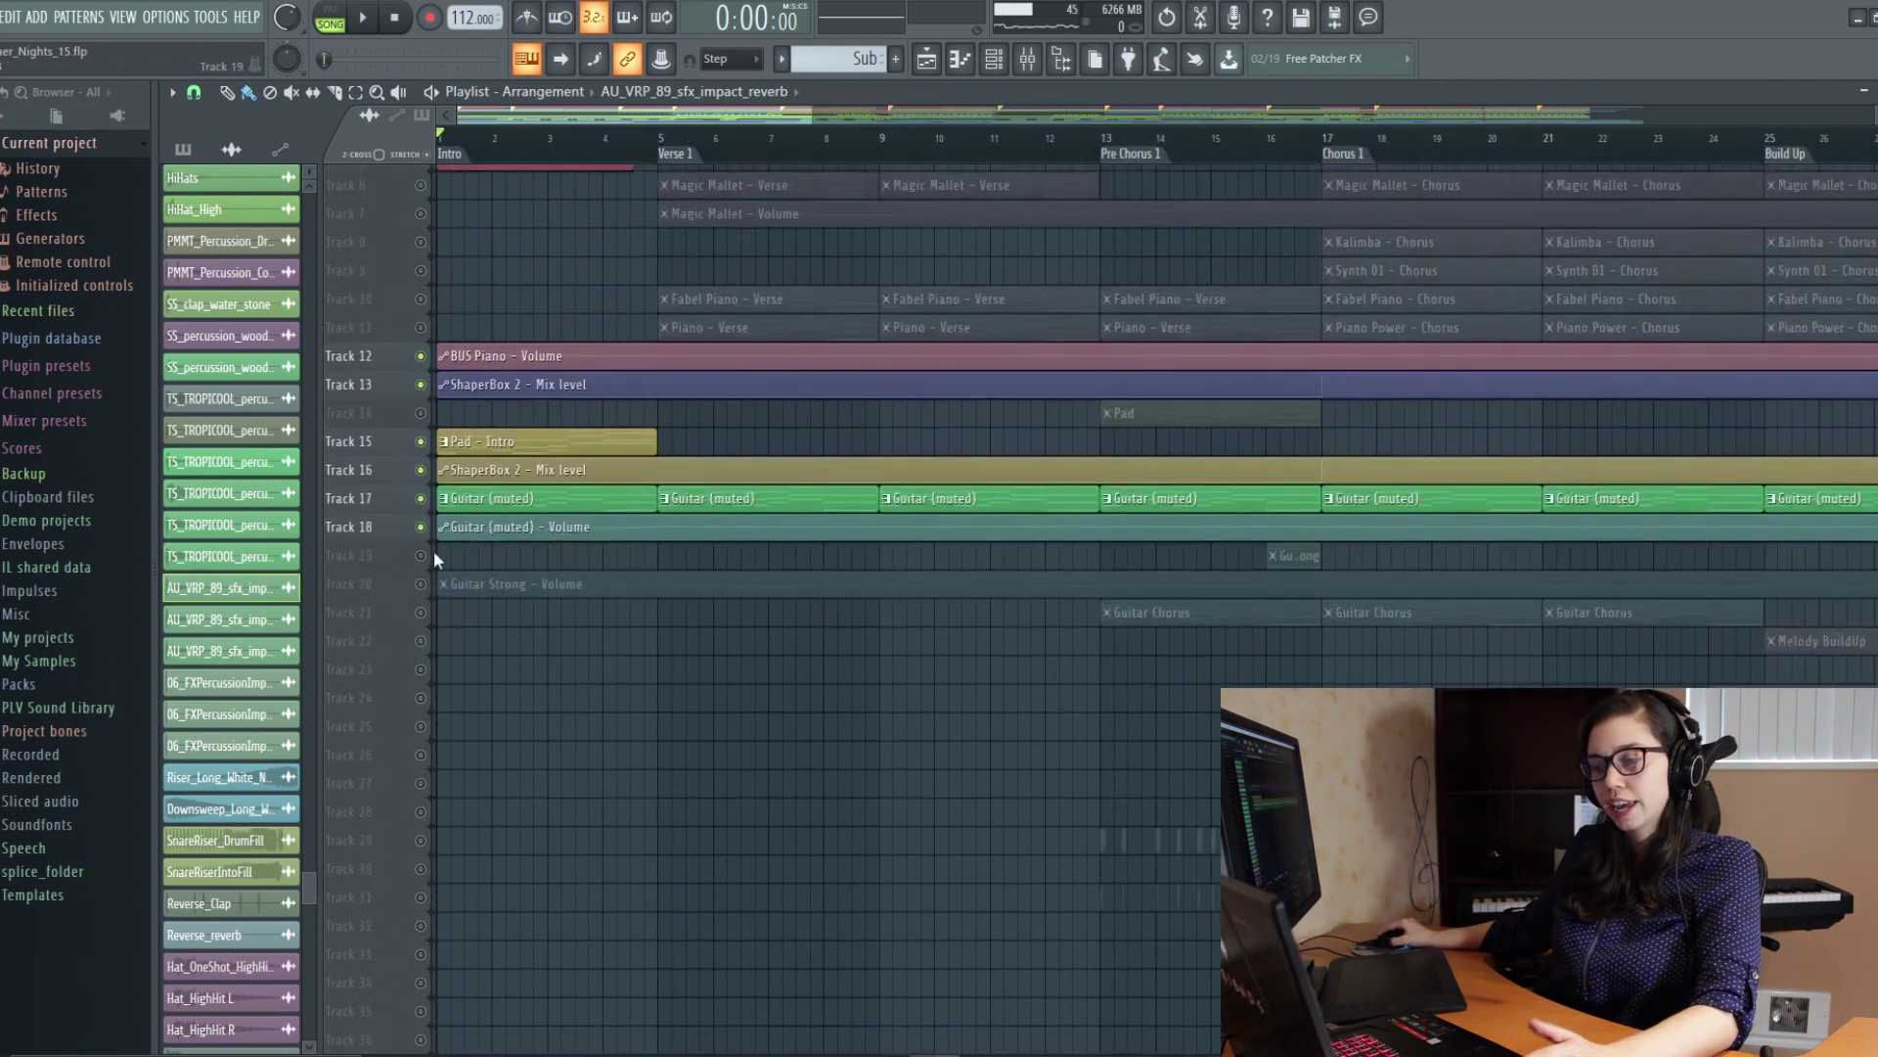
# Step: Unmute the intro percussion and hi-hats on Tracks 37 and 38 and their reverb, volume and panning automation on Tracks 39 to 41
pyautogui.scroll(-4, 675, 557)
pyautogui.scroll(-5, 727, 422)
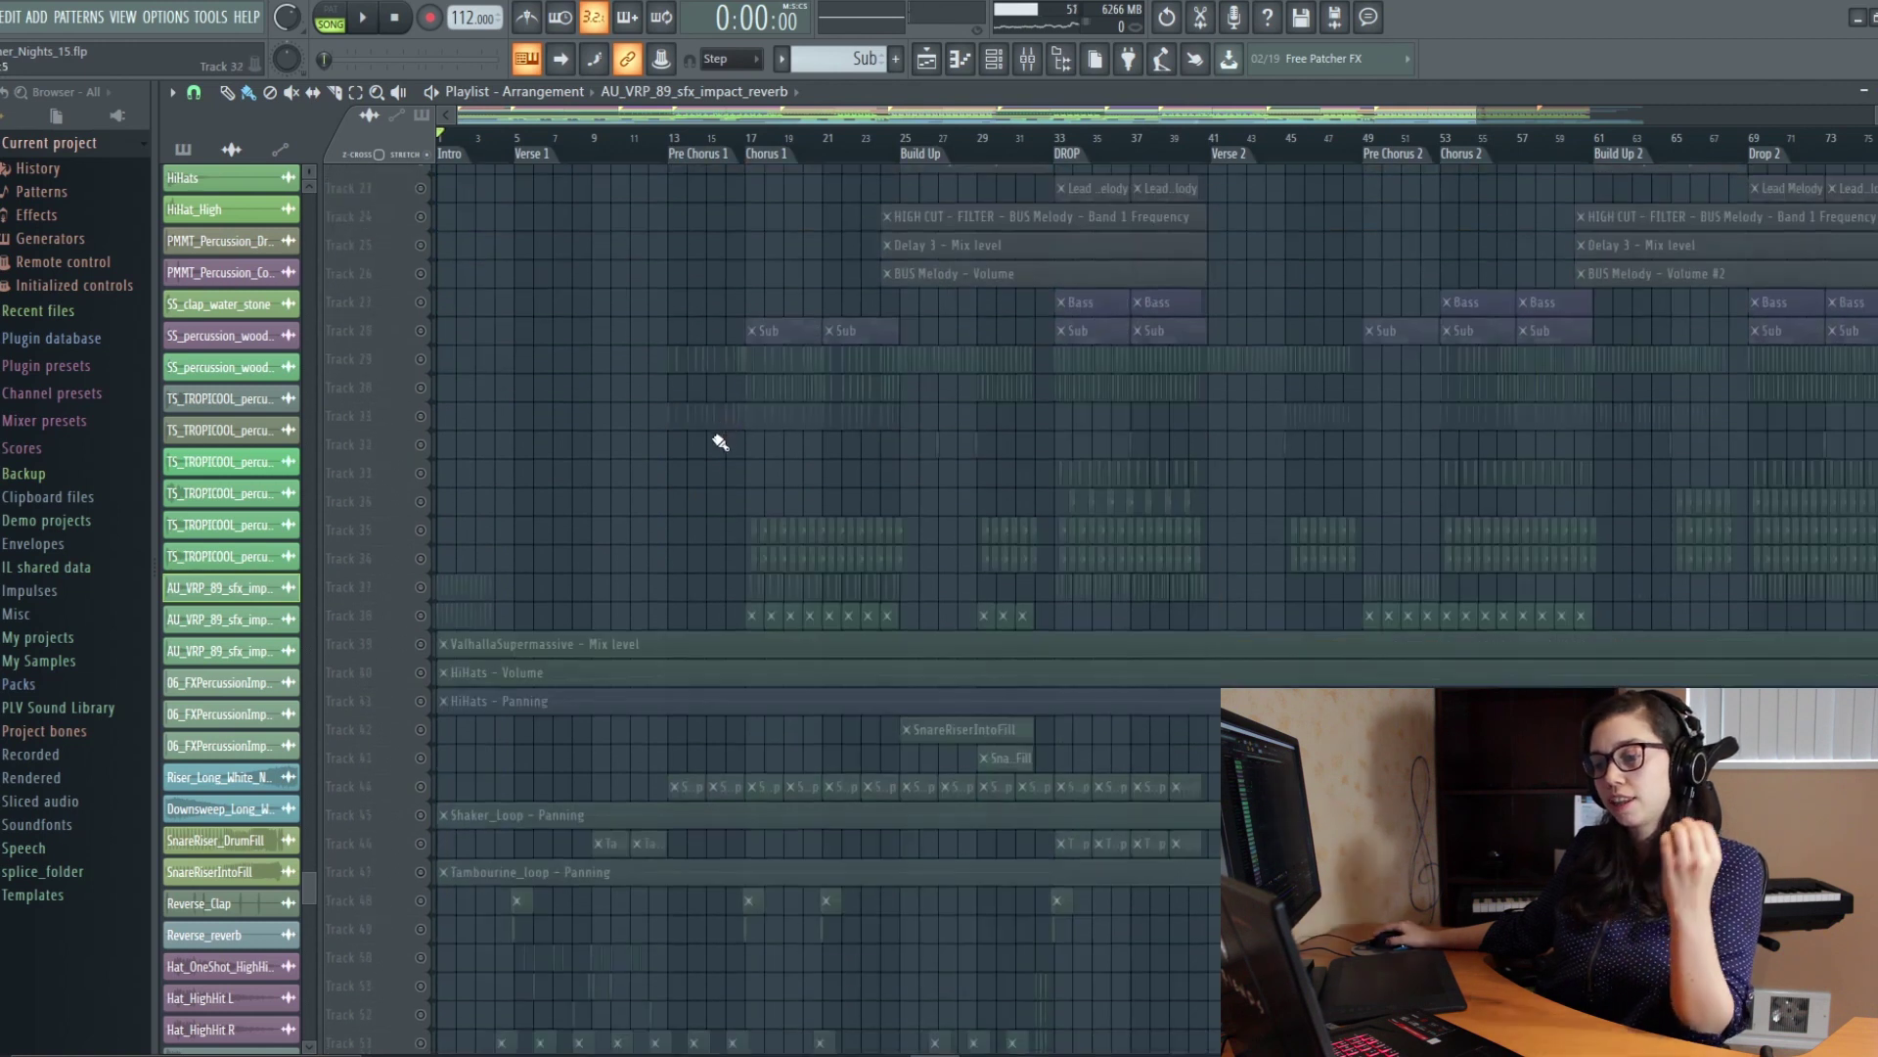
pyautogui.scroll(-2, 567, 634)
pyautogui.scroll(2, 784, 566)
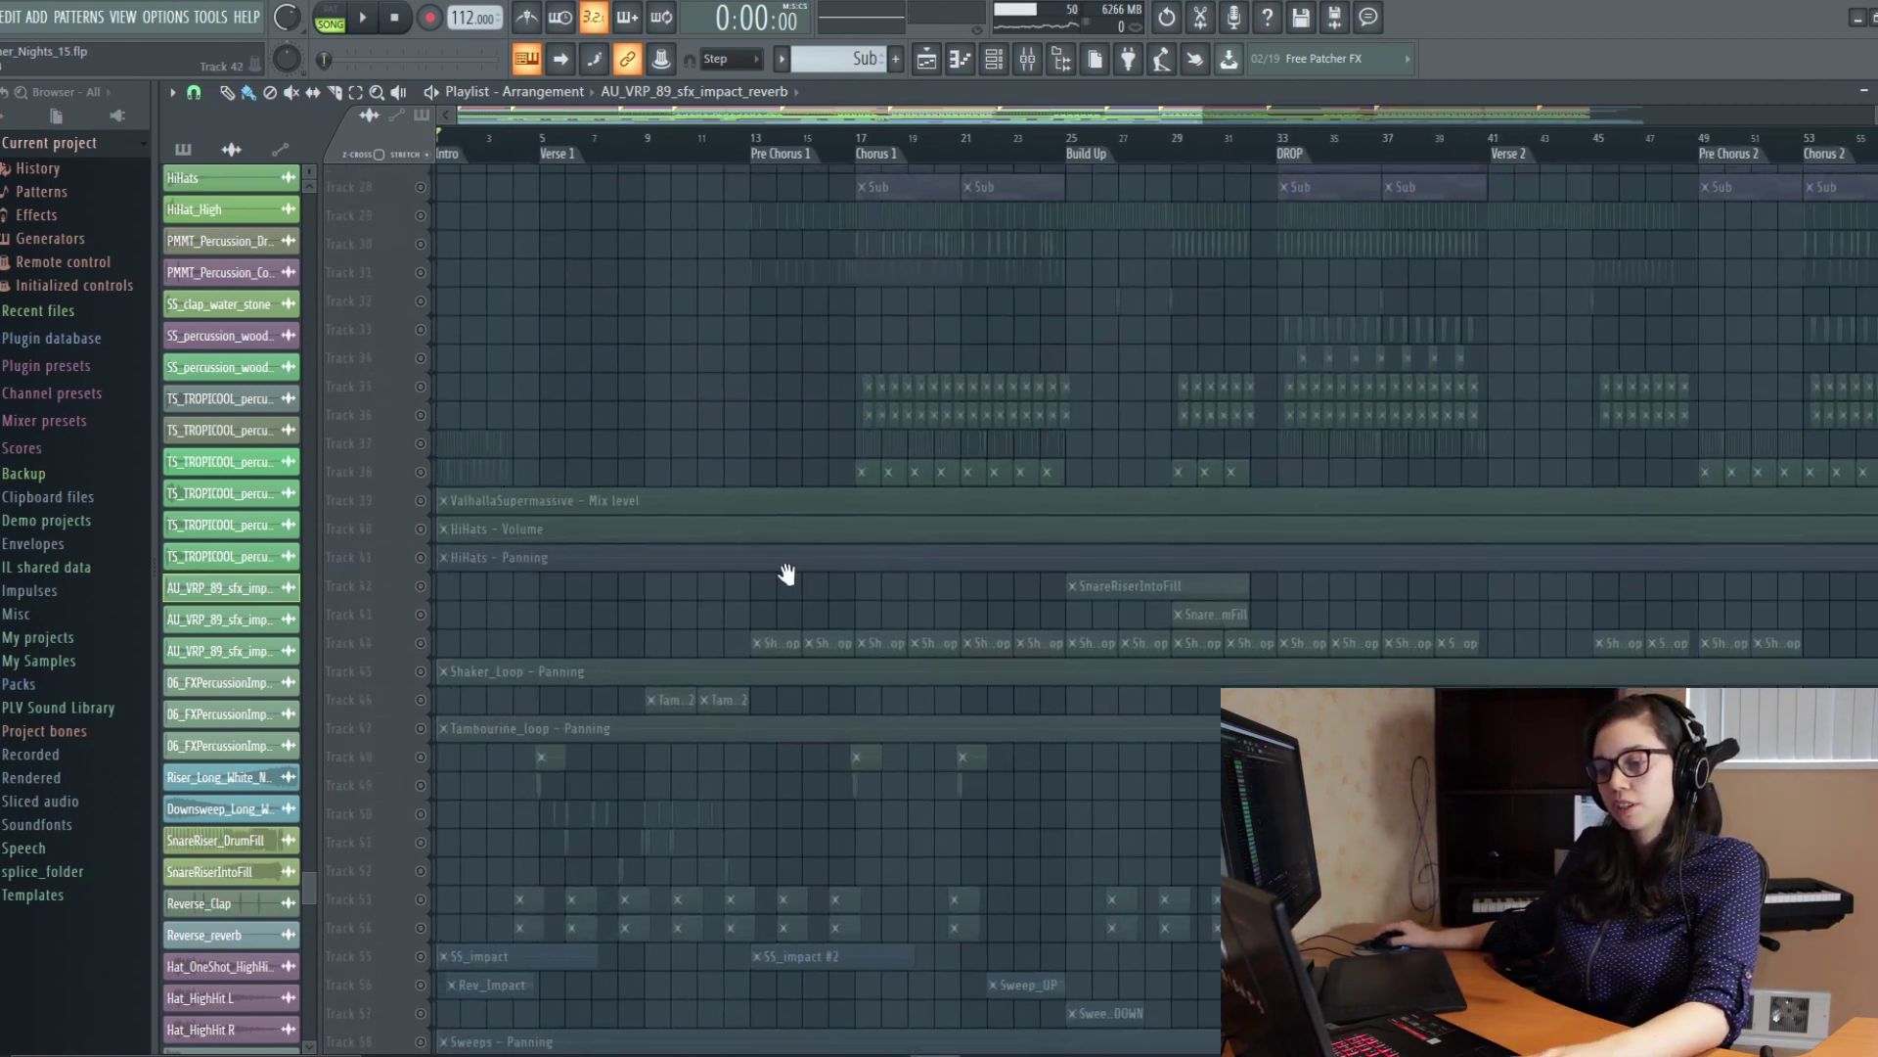
pyautogui.scroll(-1, 626, 665)
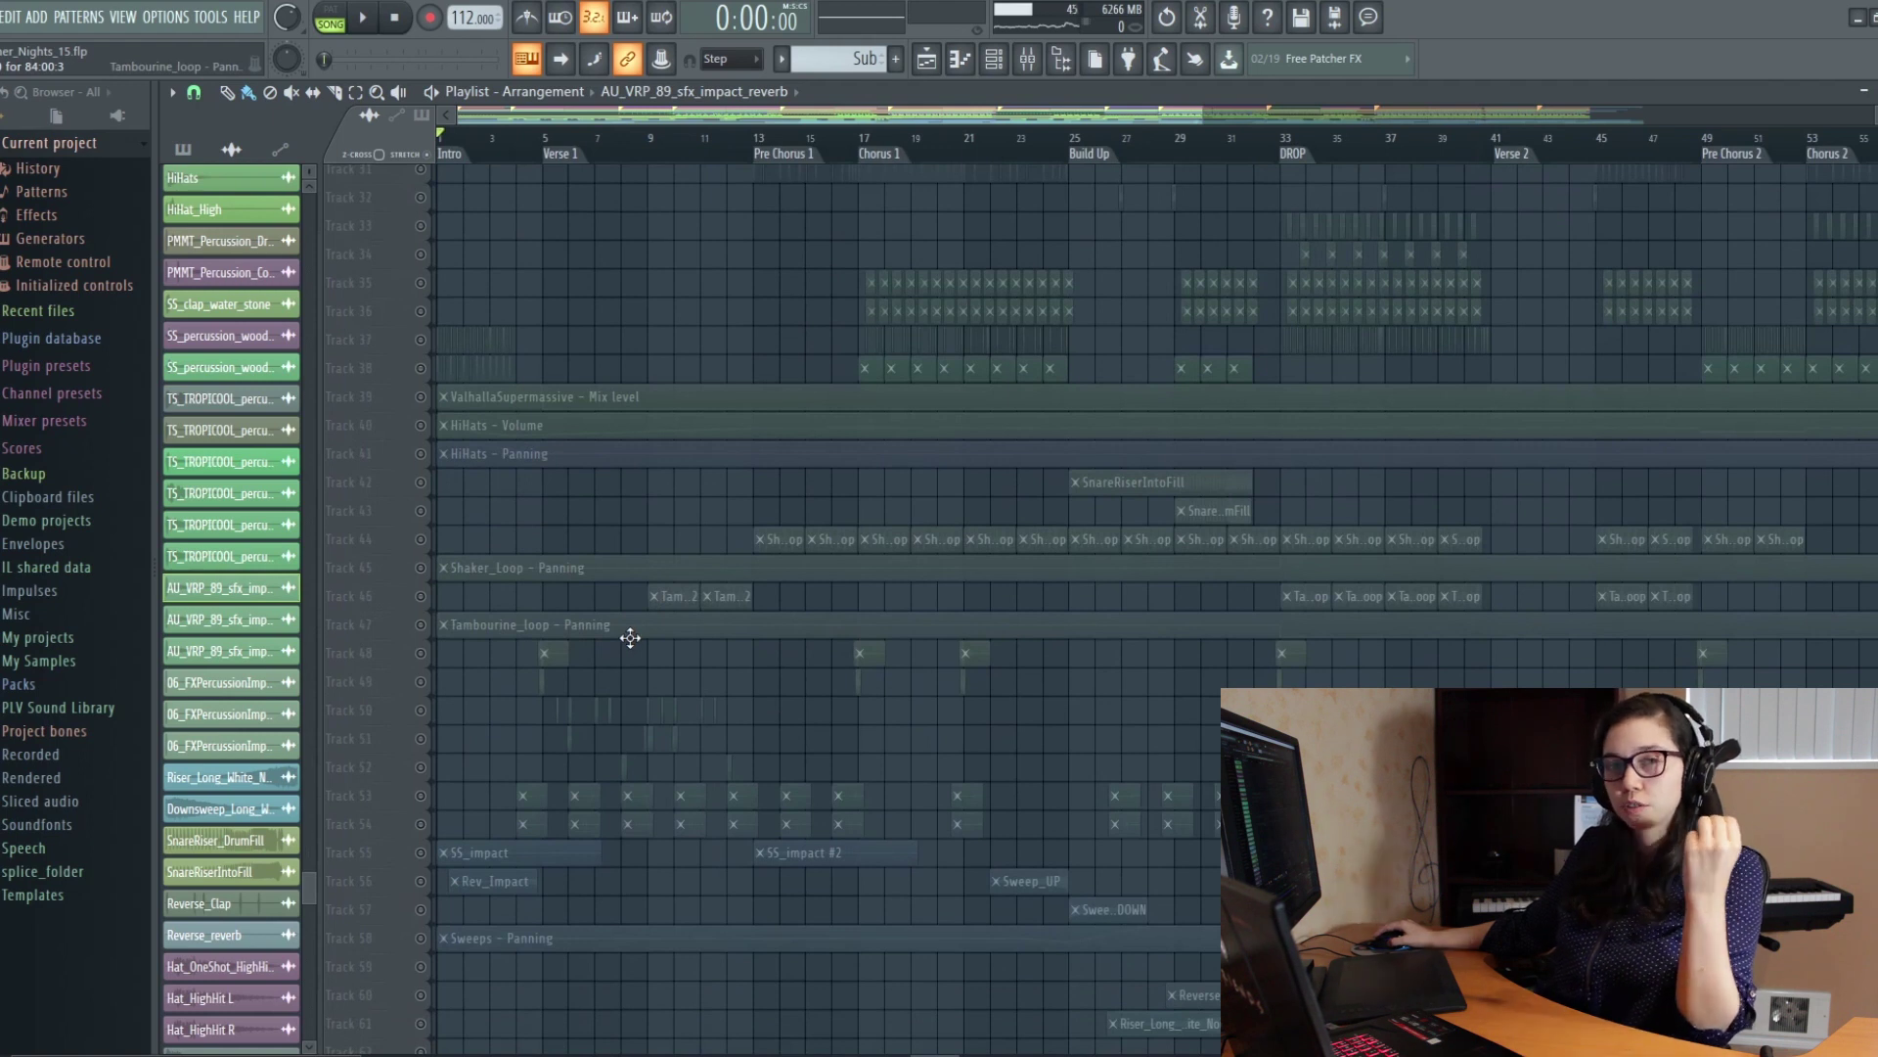
pyautogui.moveTo(421, 340); pyautogui.dragTo(430, 455)
pyautogui.scroll(3, 1107, 445)
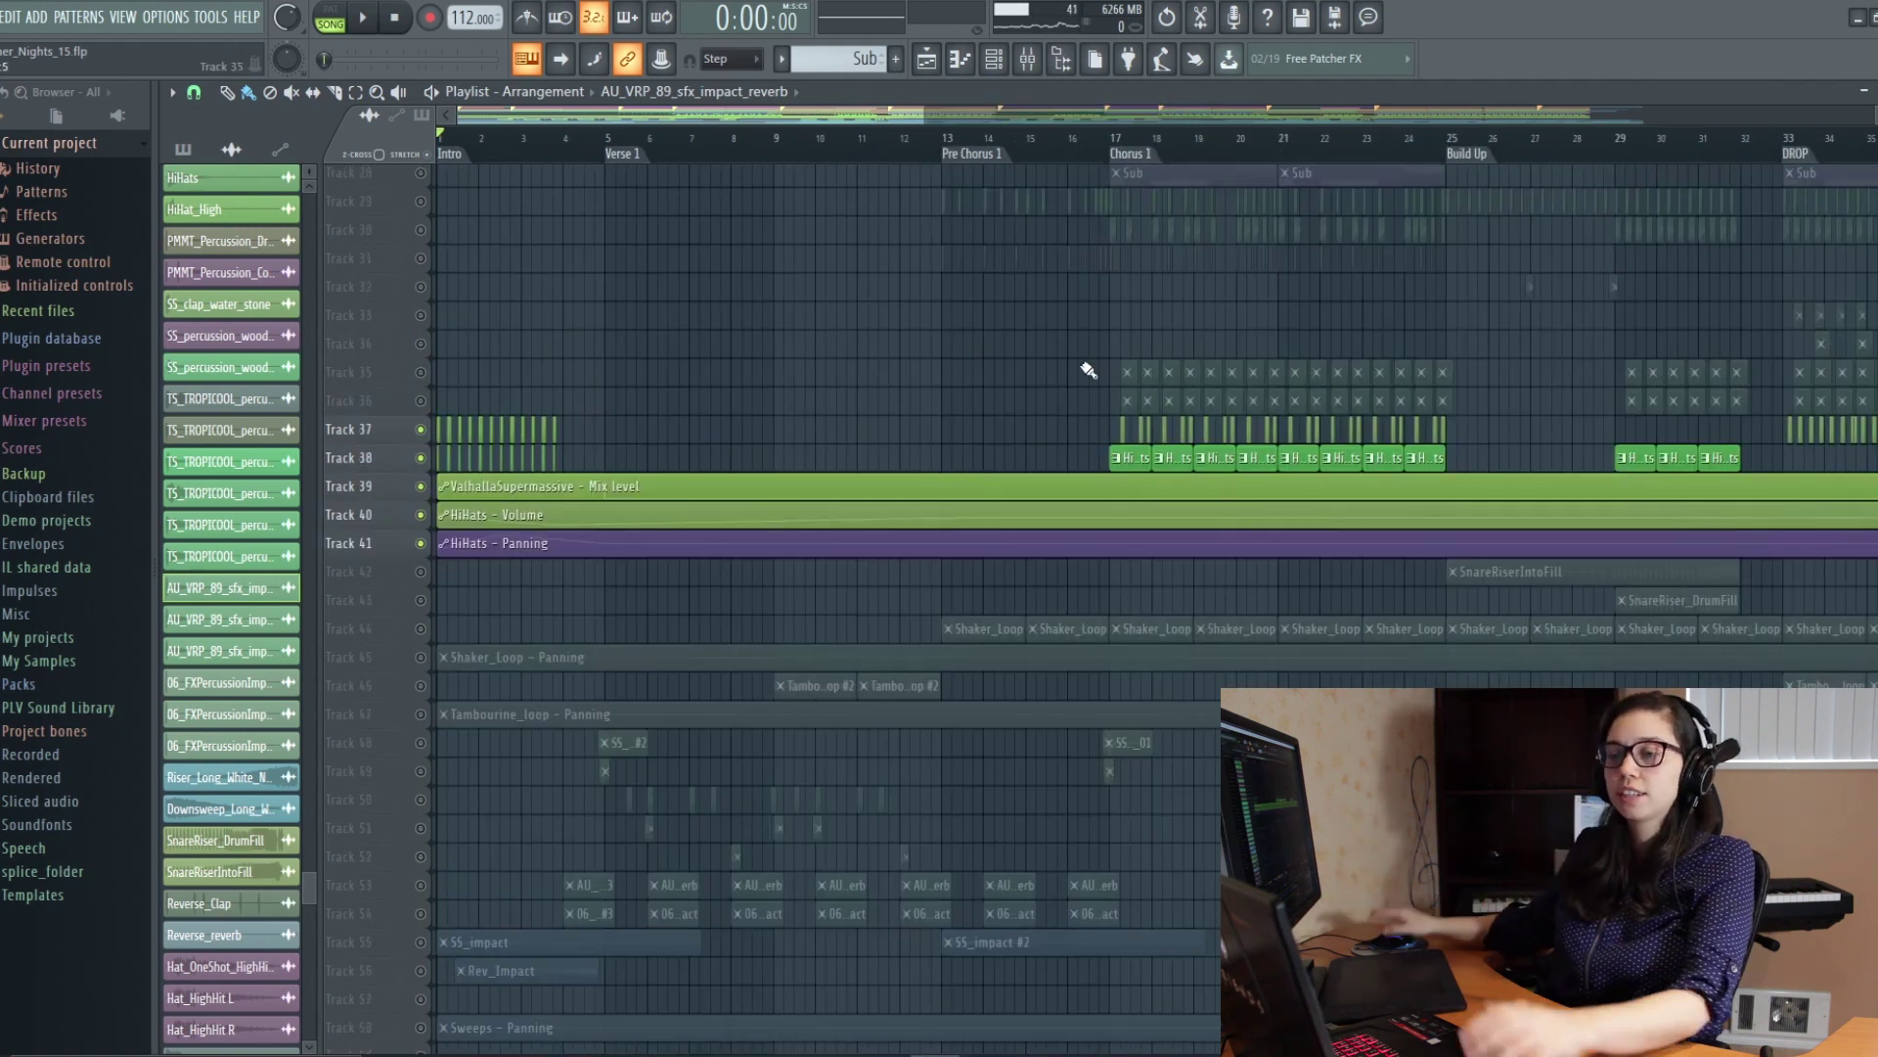
# Step: Isolate Tropical_Ambience and the ocean sound on Tracks 65 and 66, and check the ocean clip's sample settings
pyautogui.scroll(-7, 650, 518)
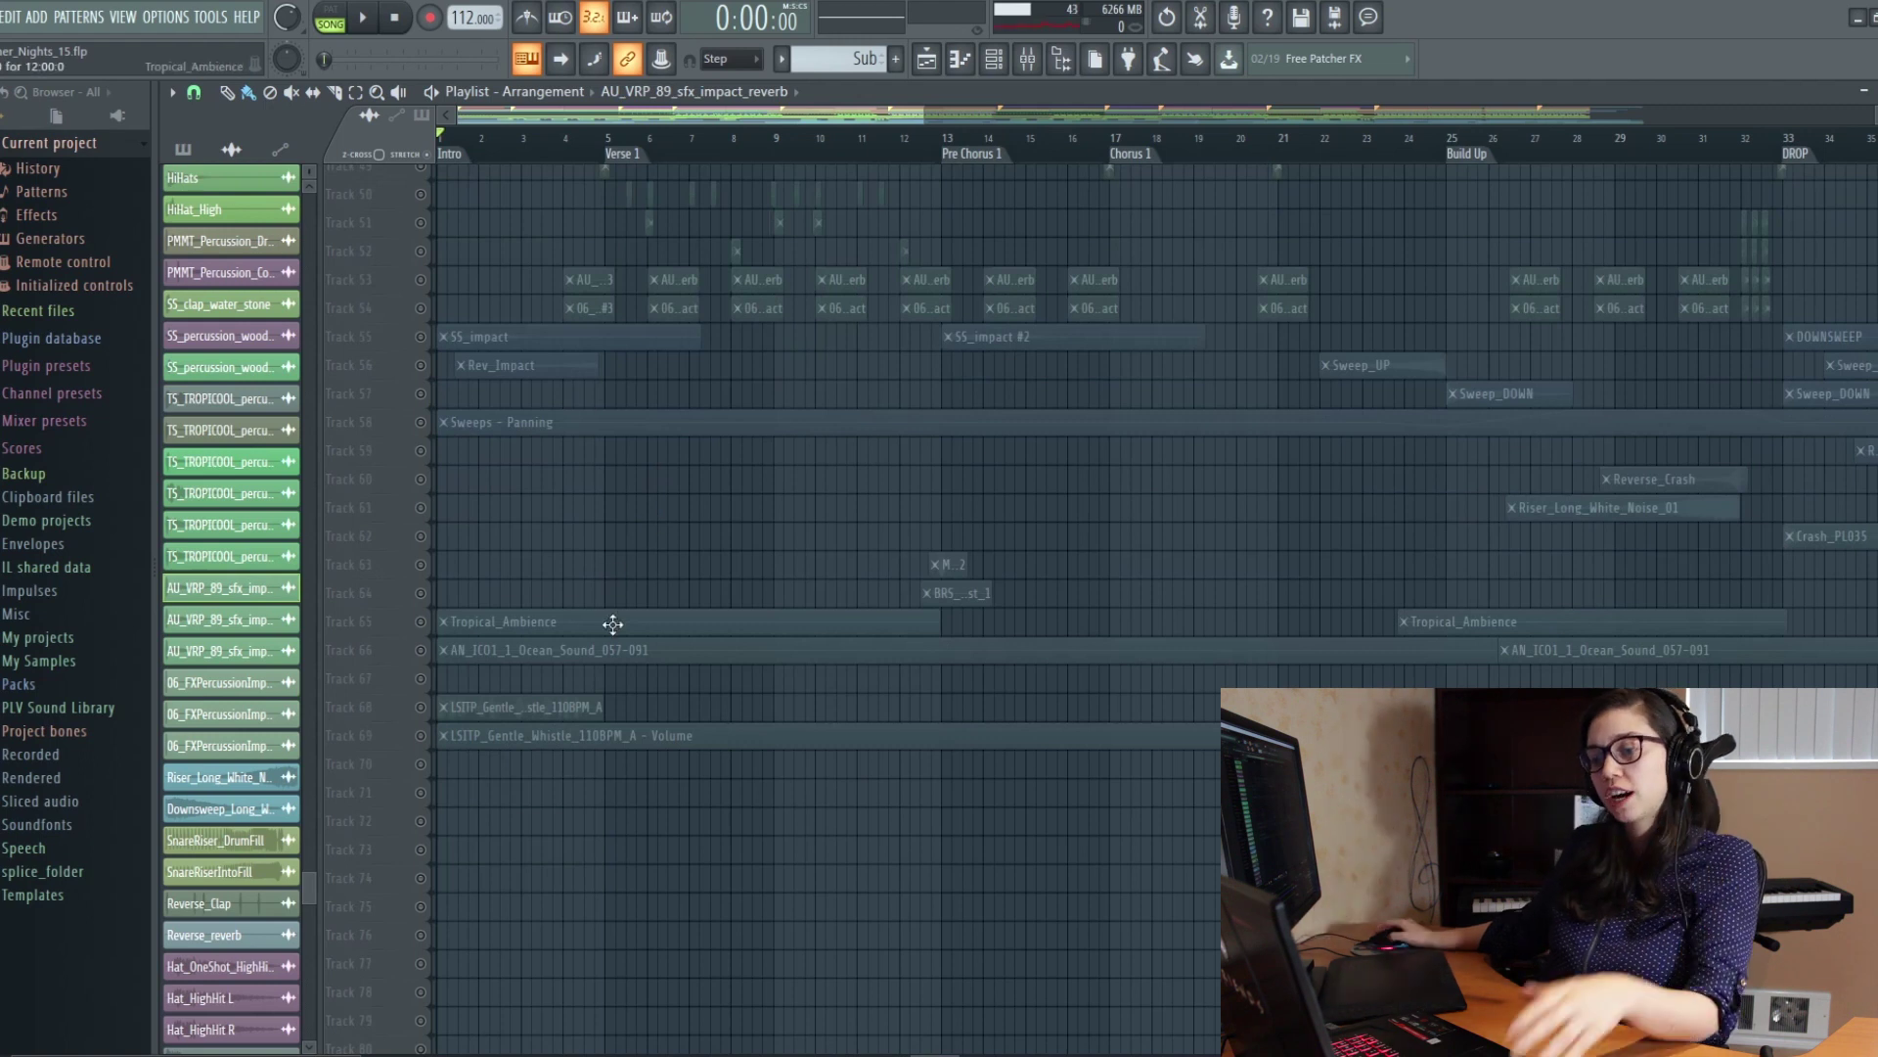
pyautogui.scroll(3, 519, 658)
pyautogui.scroll(2, 609, 664)
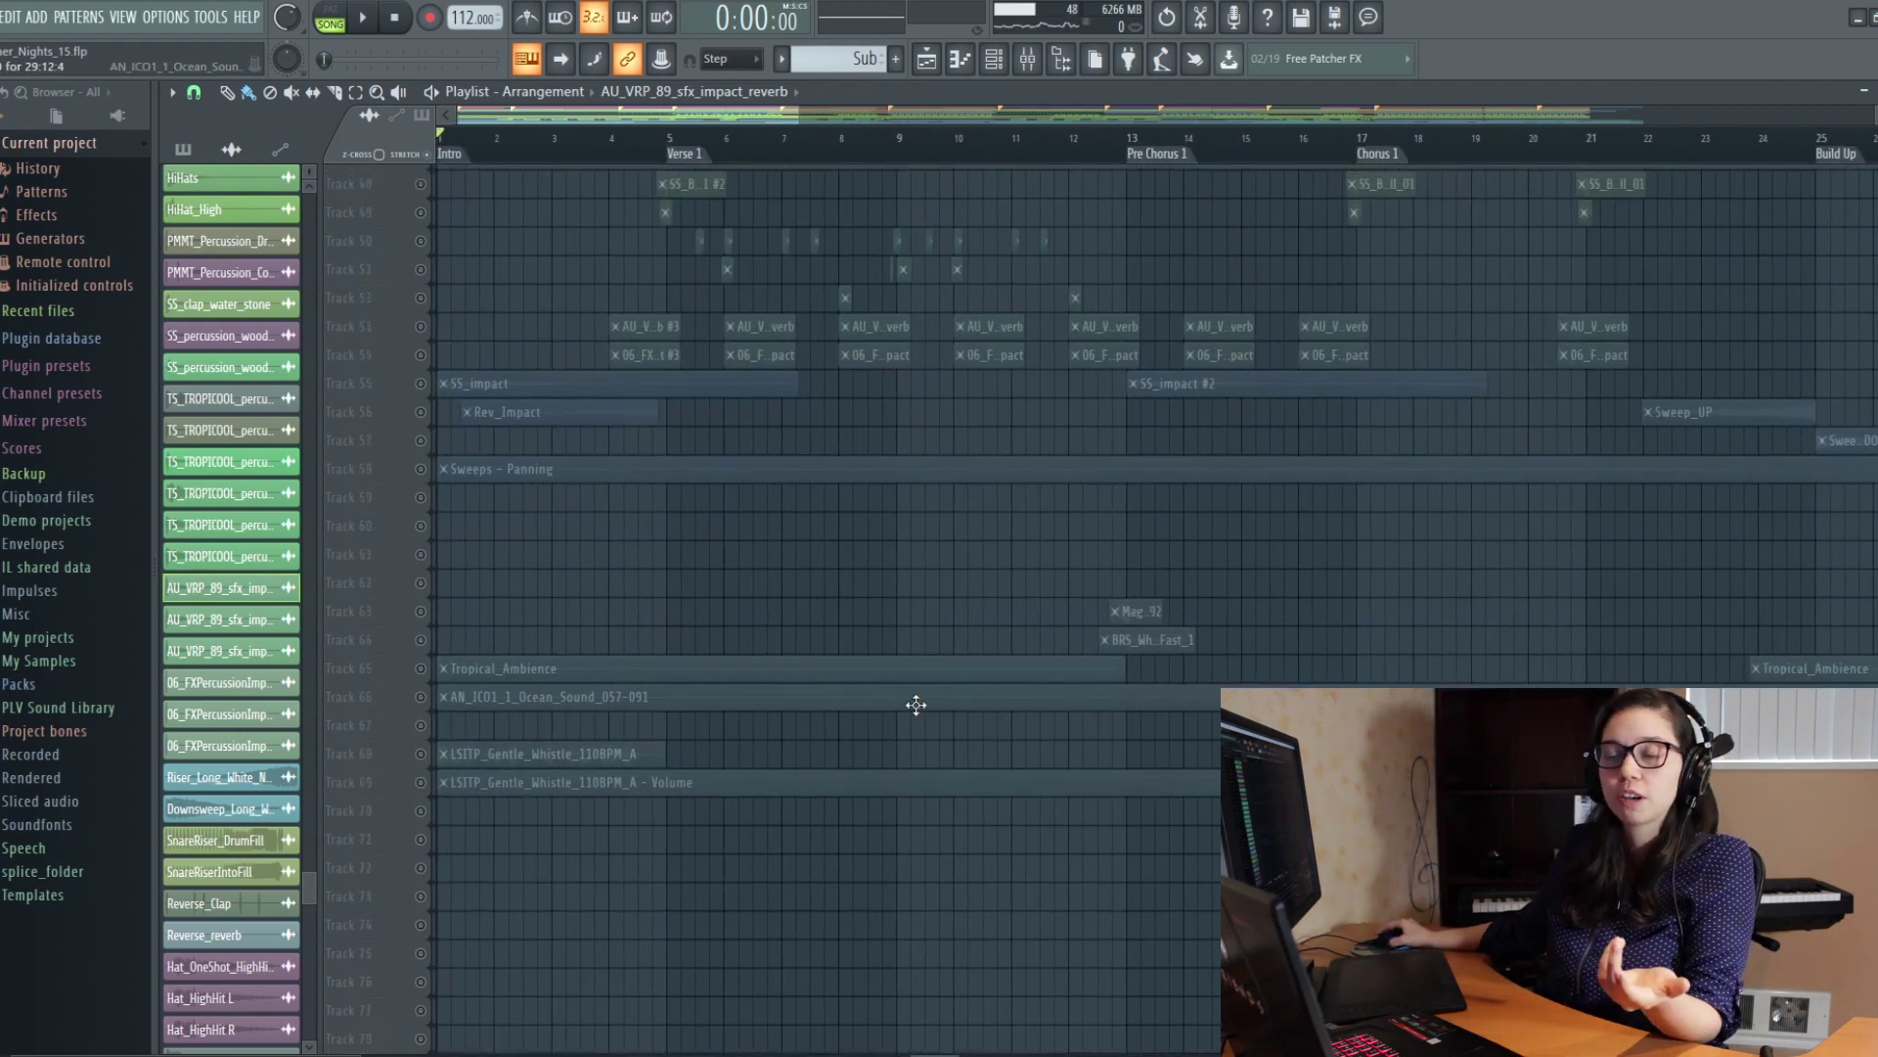
pyautogui.click(506, 670)
pyautogui.doubleClick(506, 670)
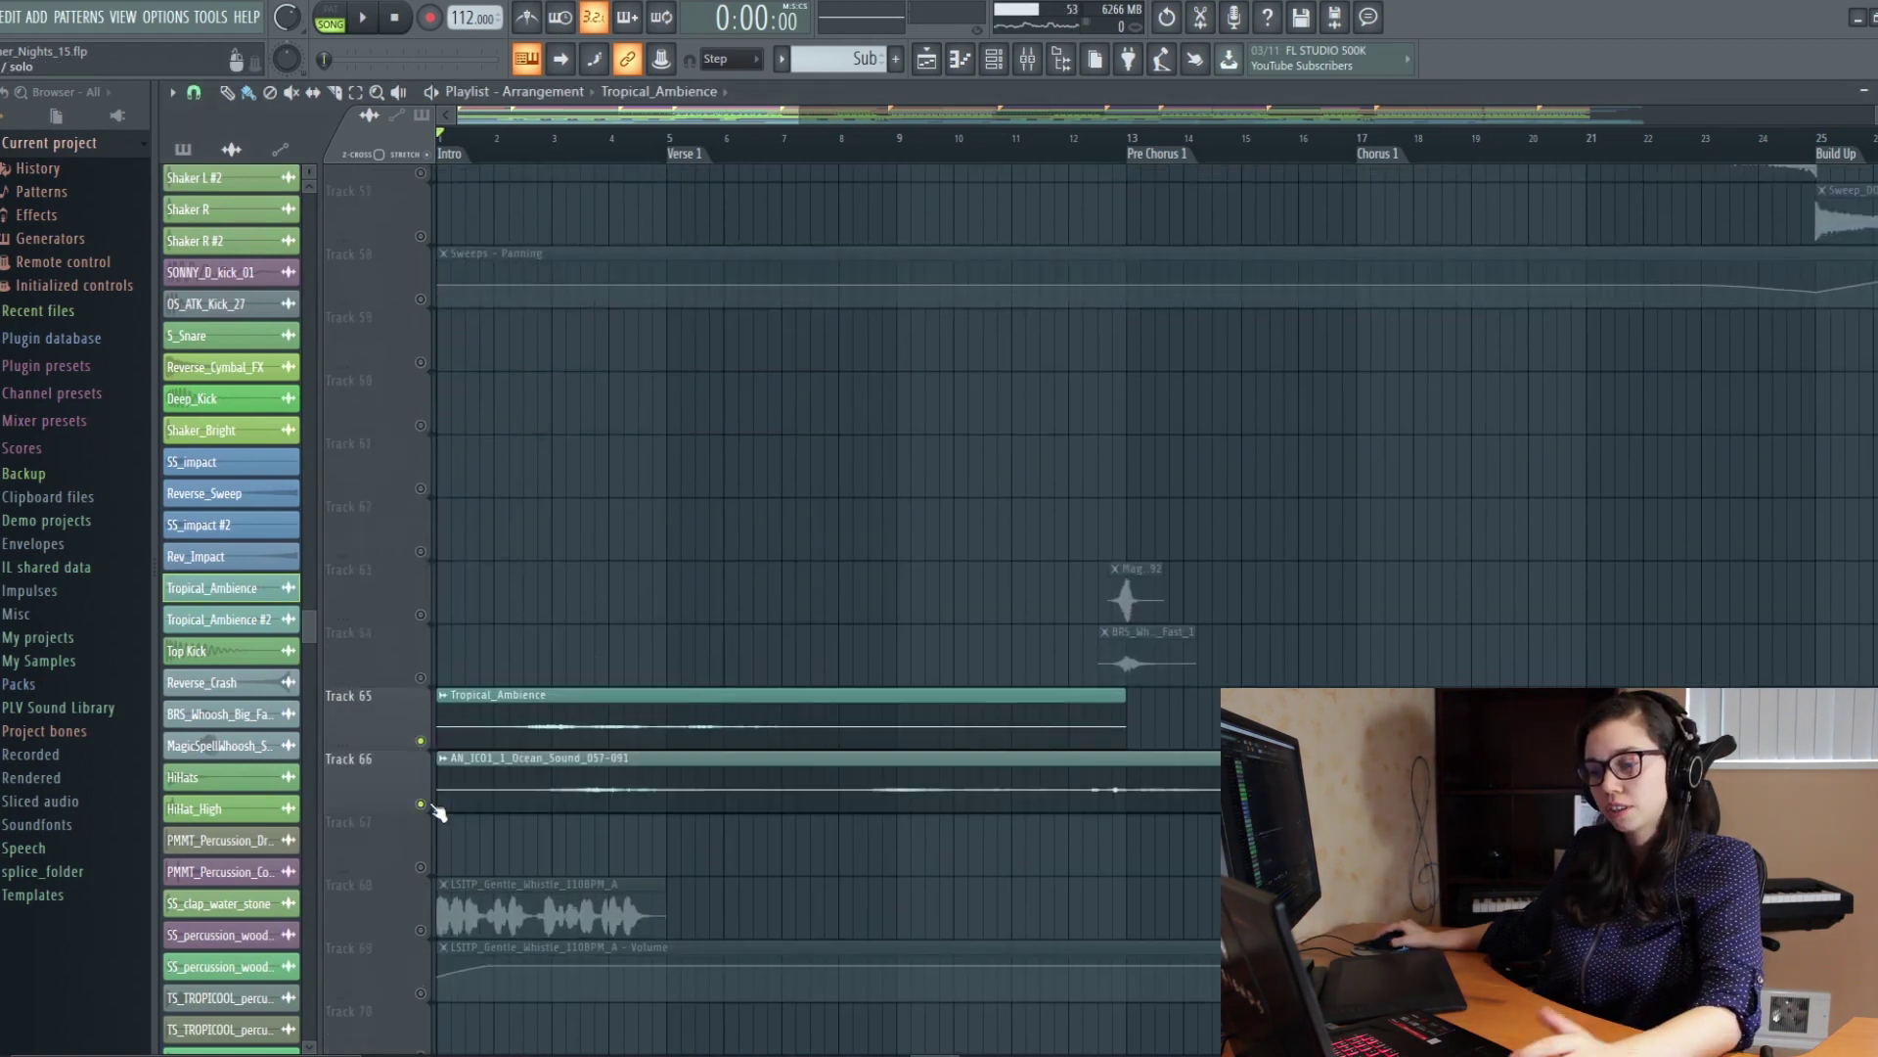
pyautogui.doubleClick(608, 784)
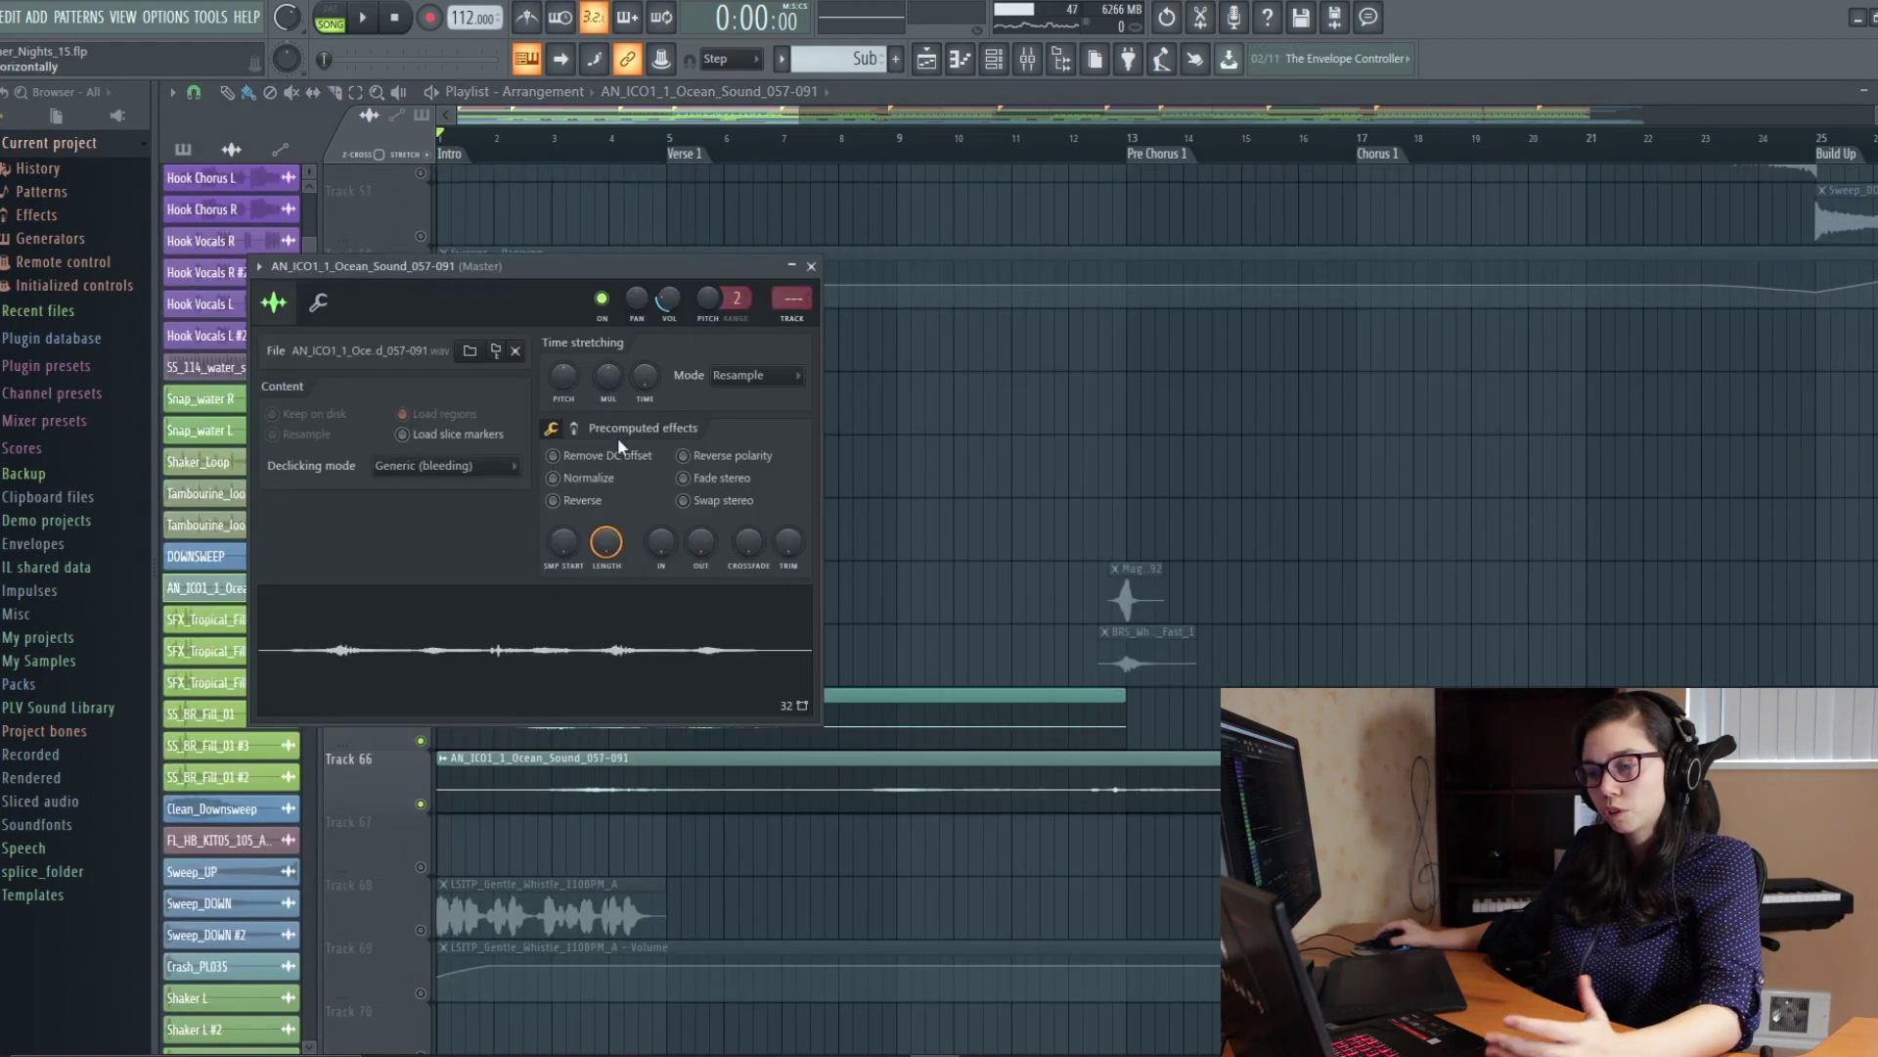
pyautogui.click(811, 265)
# Step: Audition the ocean sound on Track 66 alone from the Intro and bring the Tropical_Ambience on Track 65 back in
pyautogui.press('space')
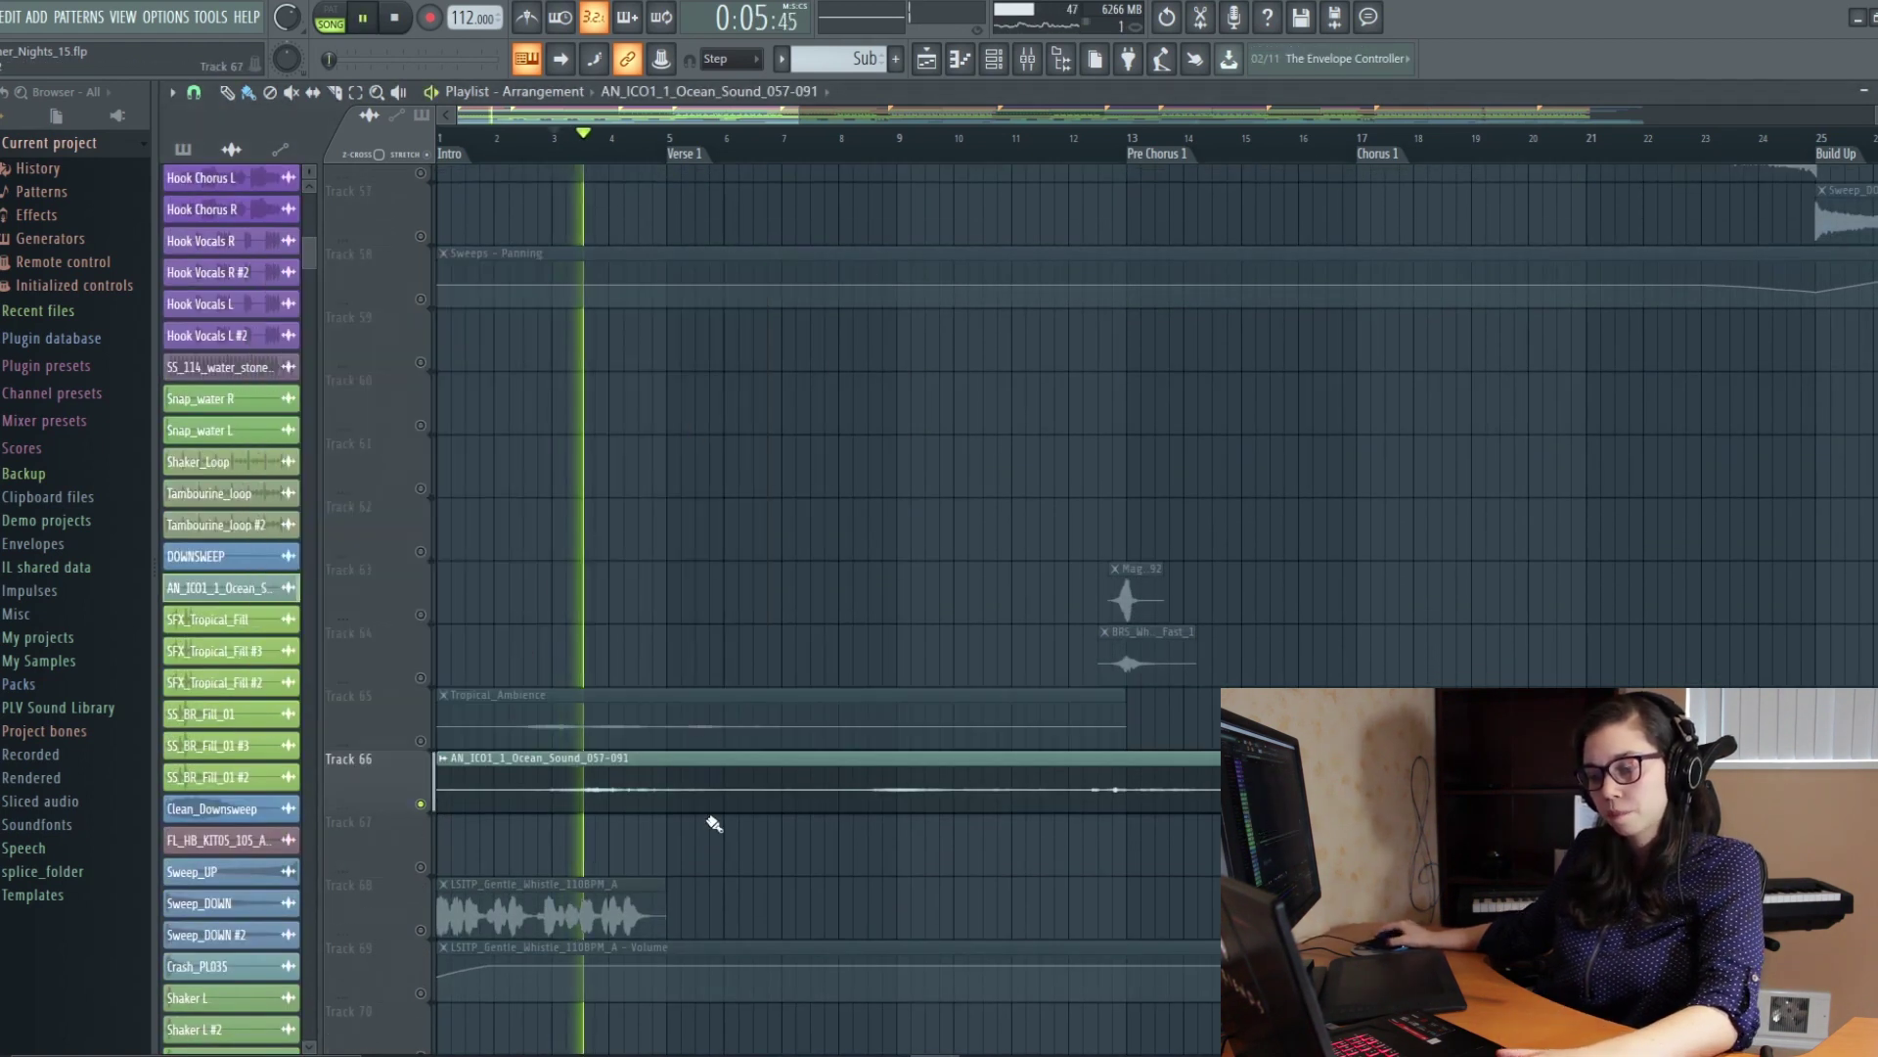
pyautogui.scroll(-3, 744, 724)
pyautogui.scroll(-1, 797, 599)
pyautogui.scroll(-2, 797, 600)
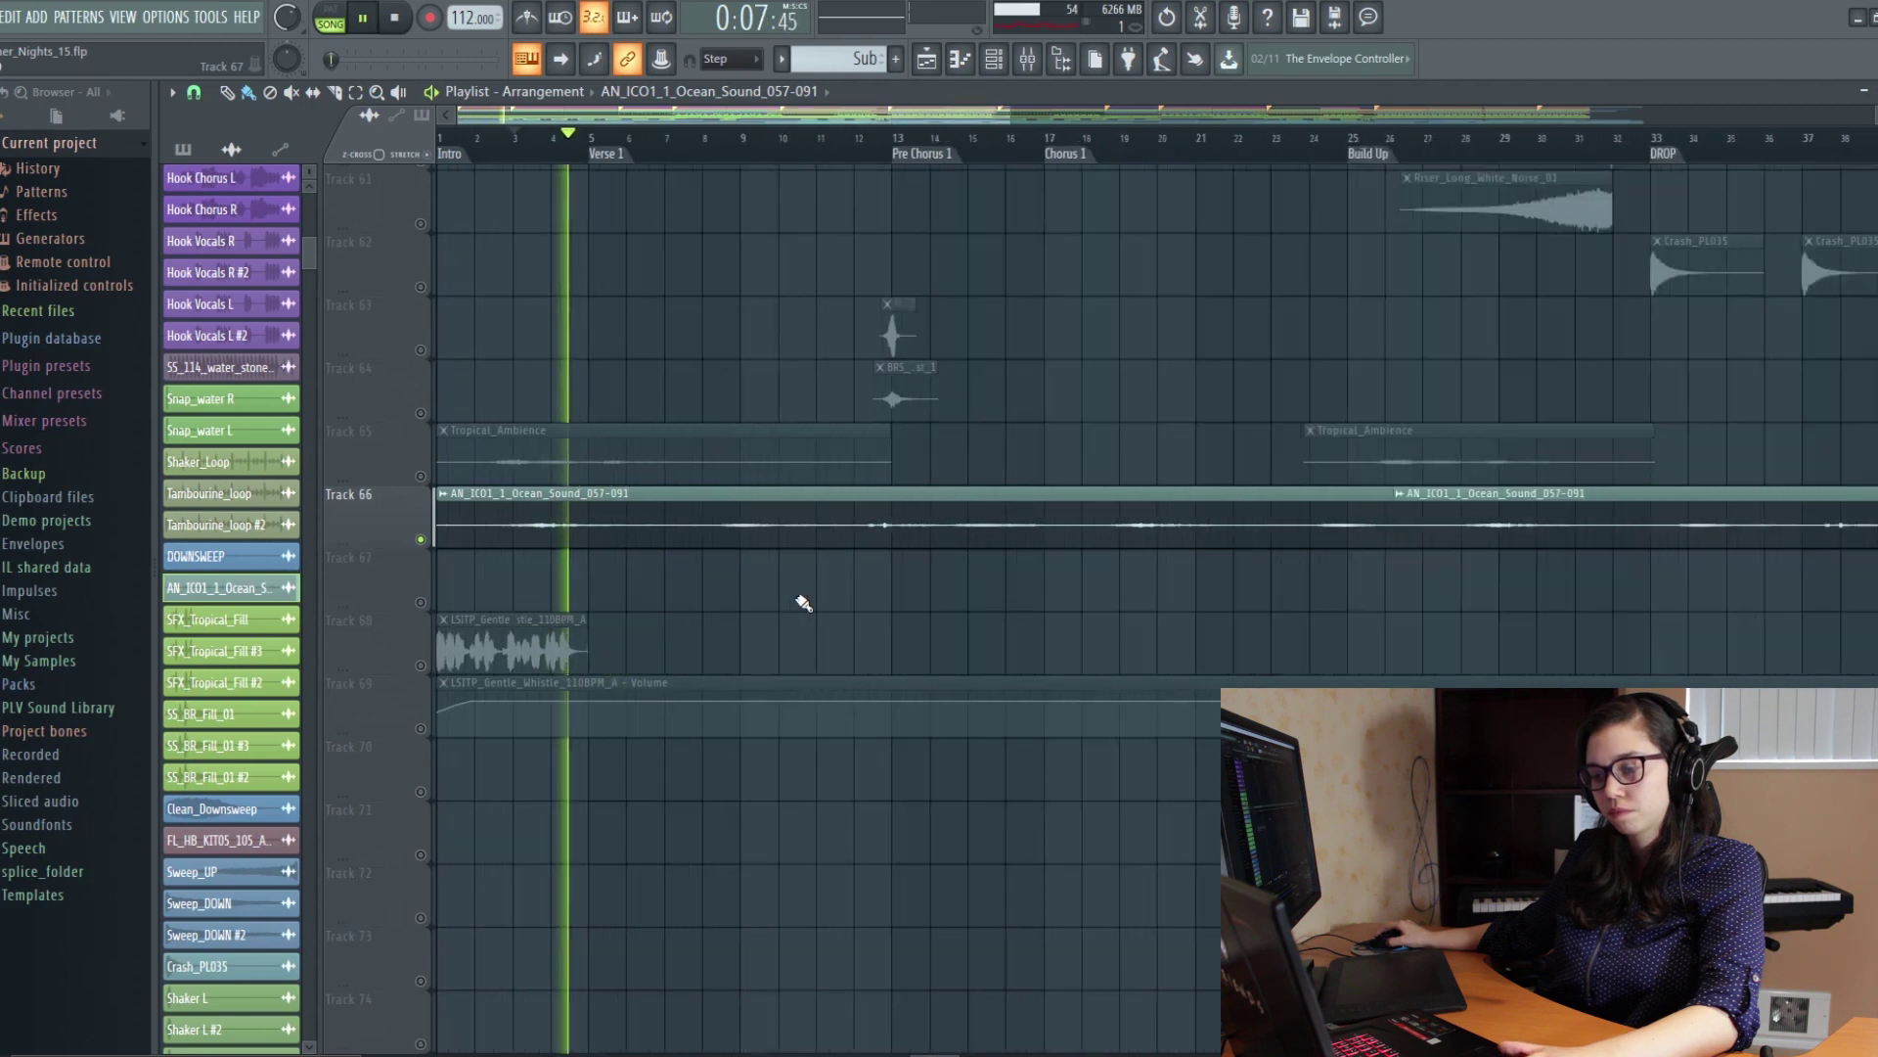
pyautogui.scroll(-2, 797, 600)
pyautogui.scroll(-3, 607, 545)
pyautogui.press('space')
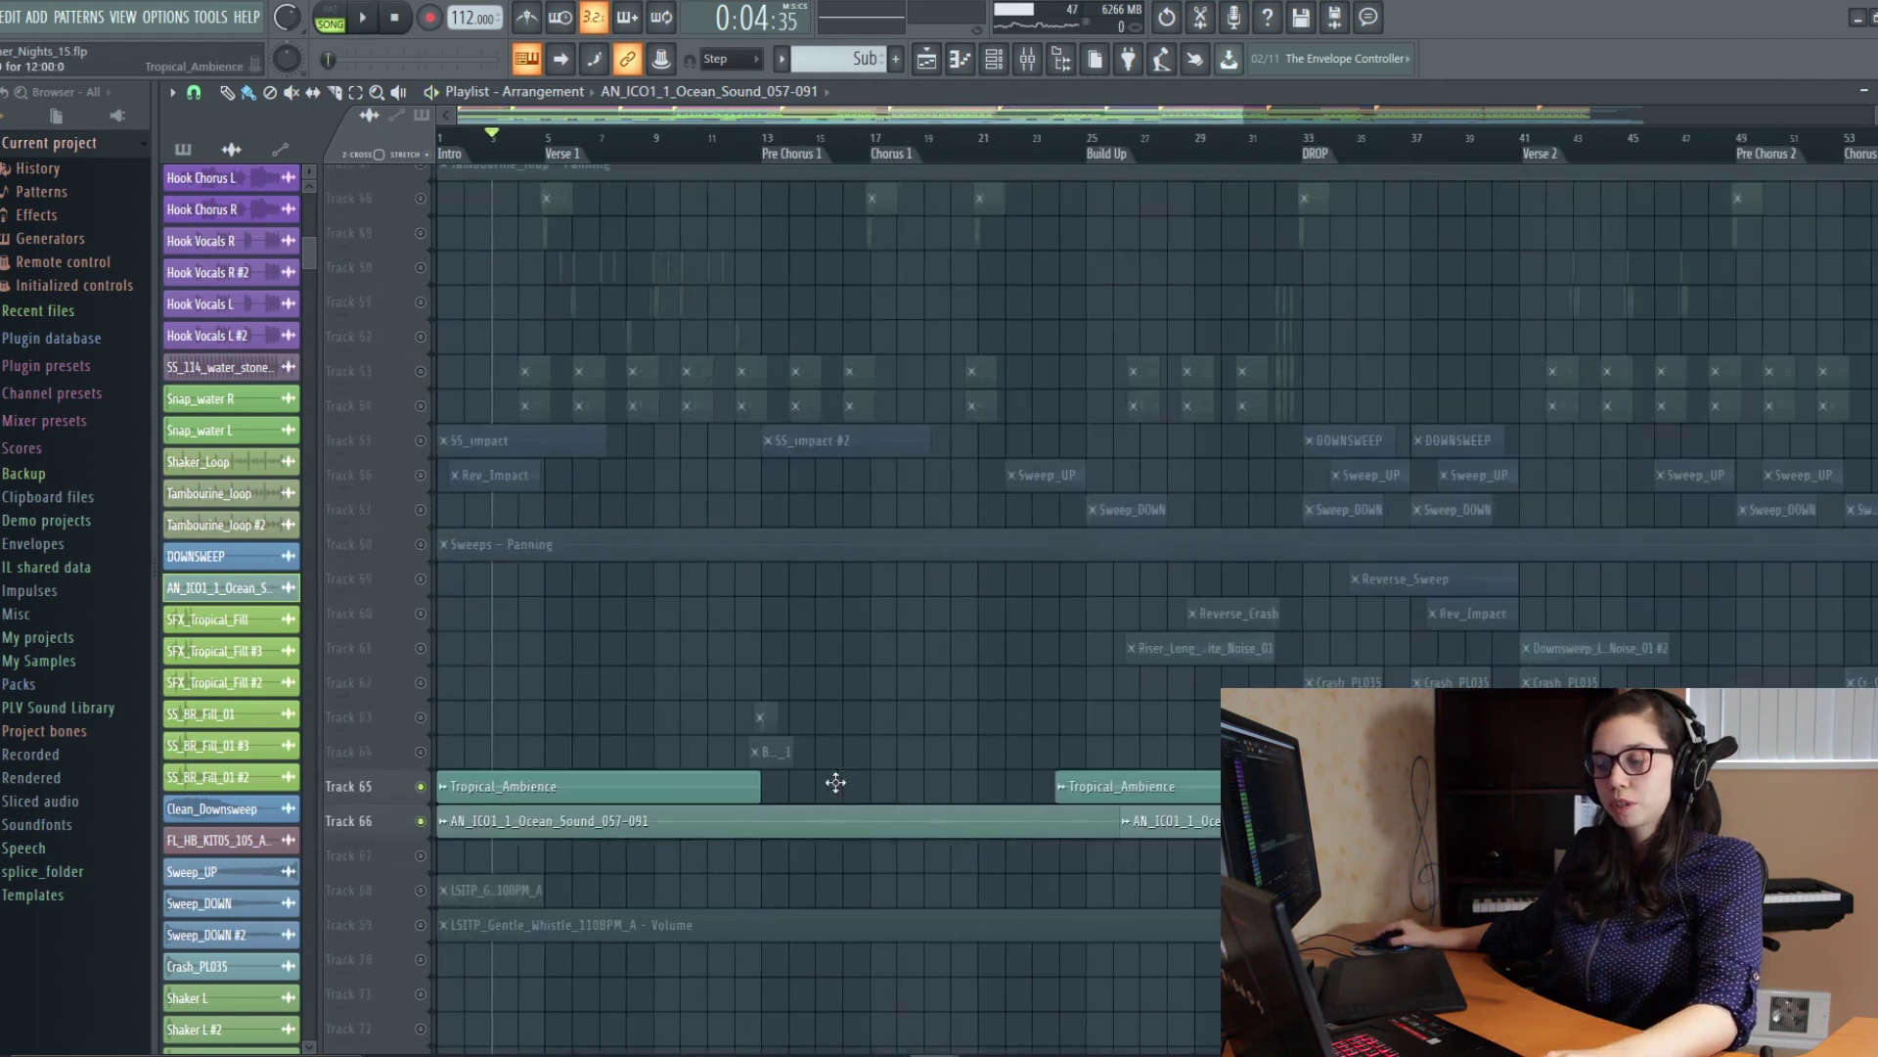
# Step: Examine how the Tropical_Ambience and ocean sound clips are spread across the whole arrangement from Intro to Outro
pyautogui.scroll(-2, 834, 780)
pyautogui.scroll(-2, 985, 754)
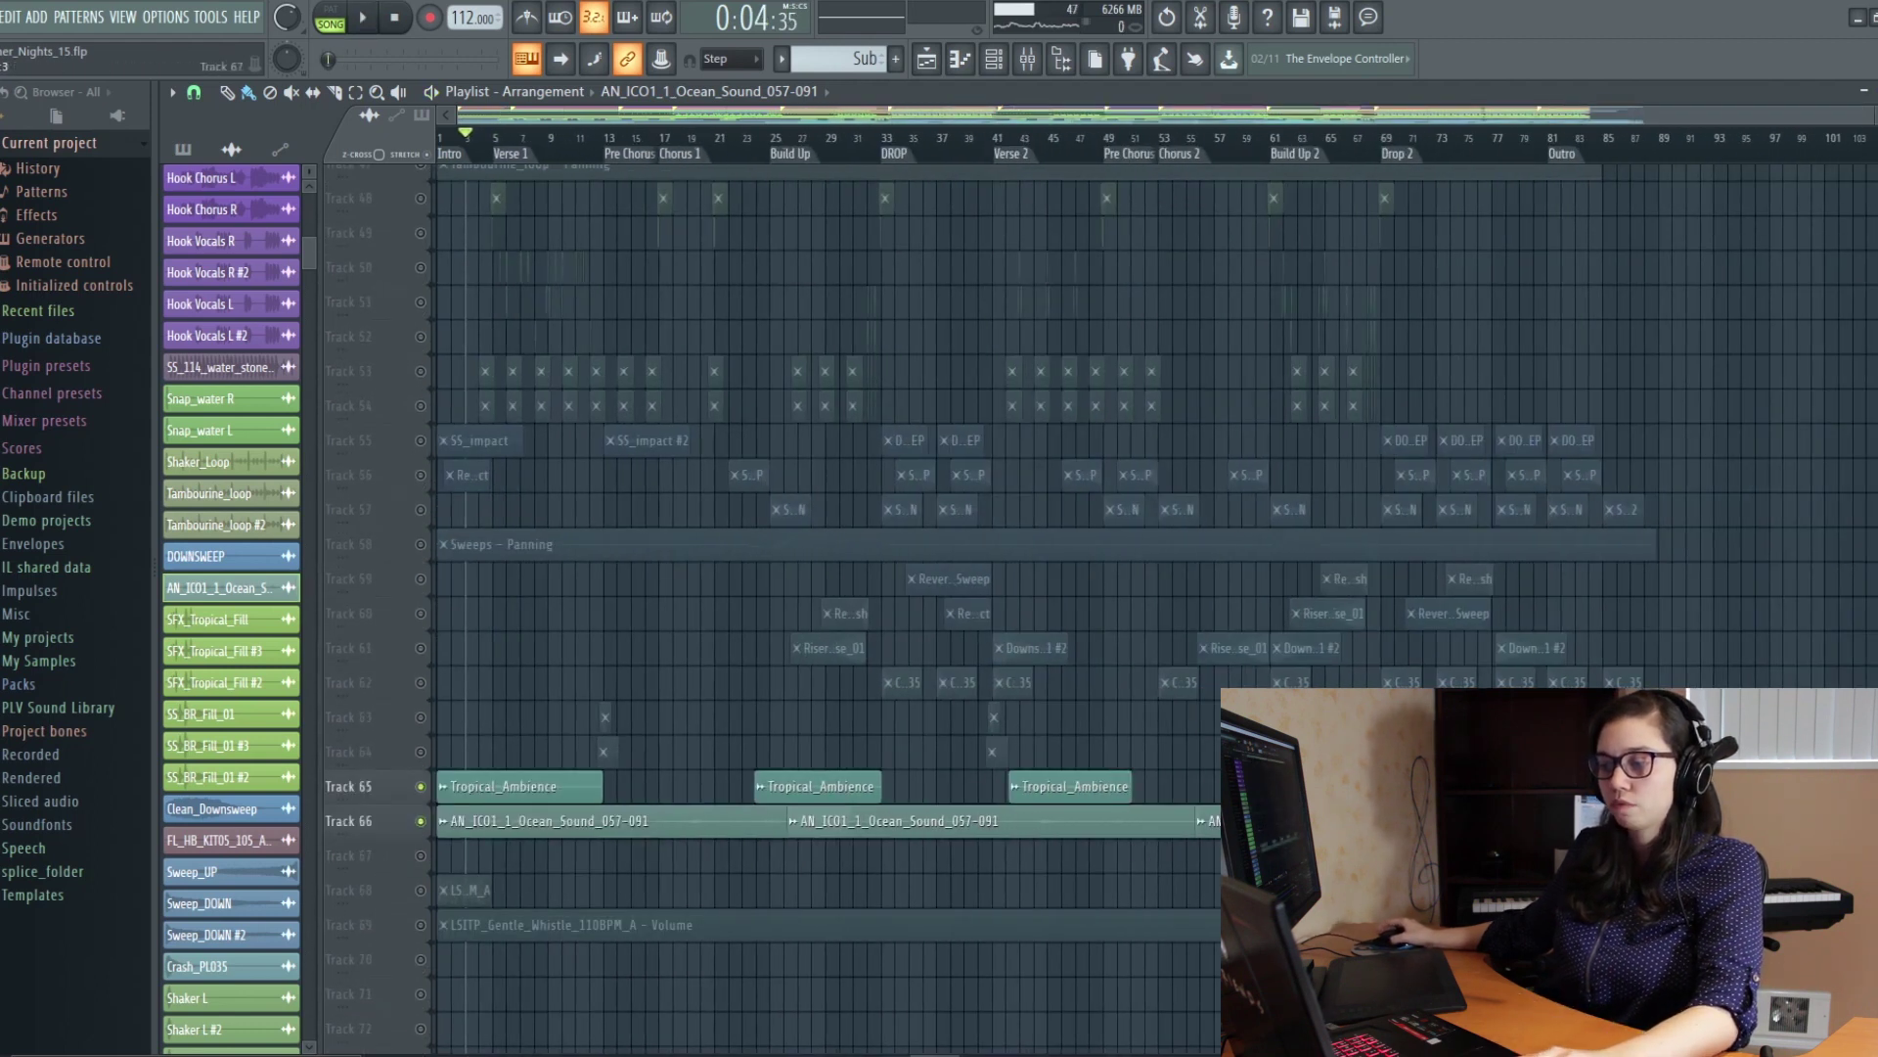
pyautogui.scroll(-2, 591, 658)
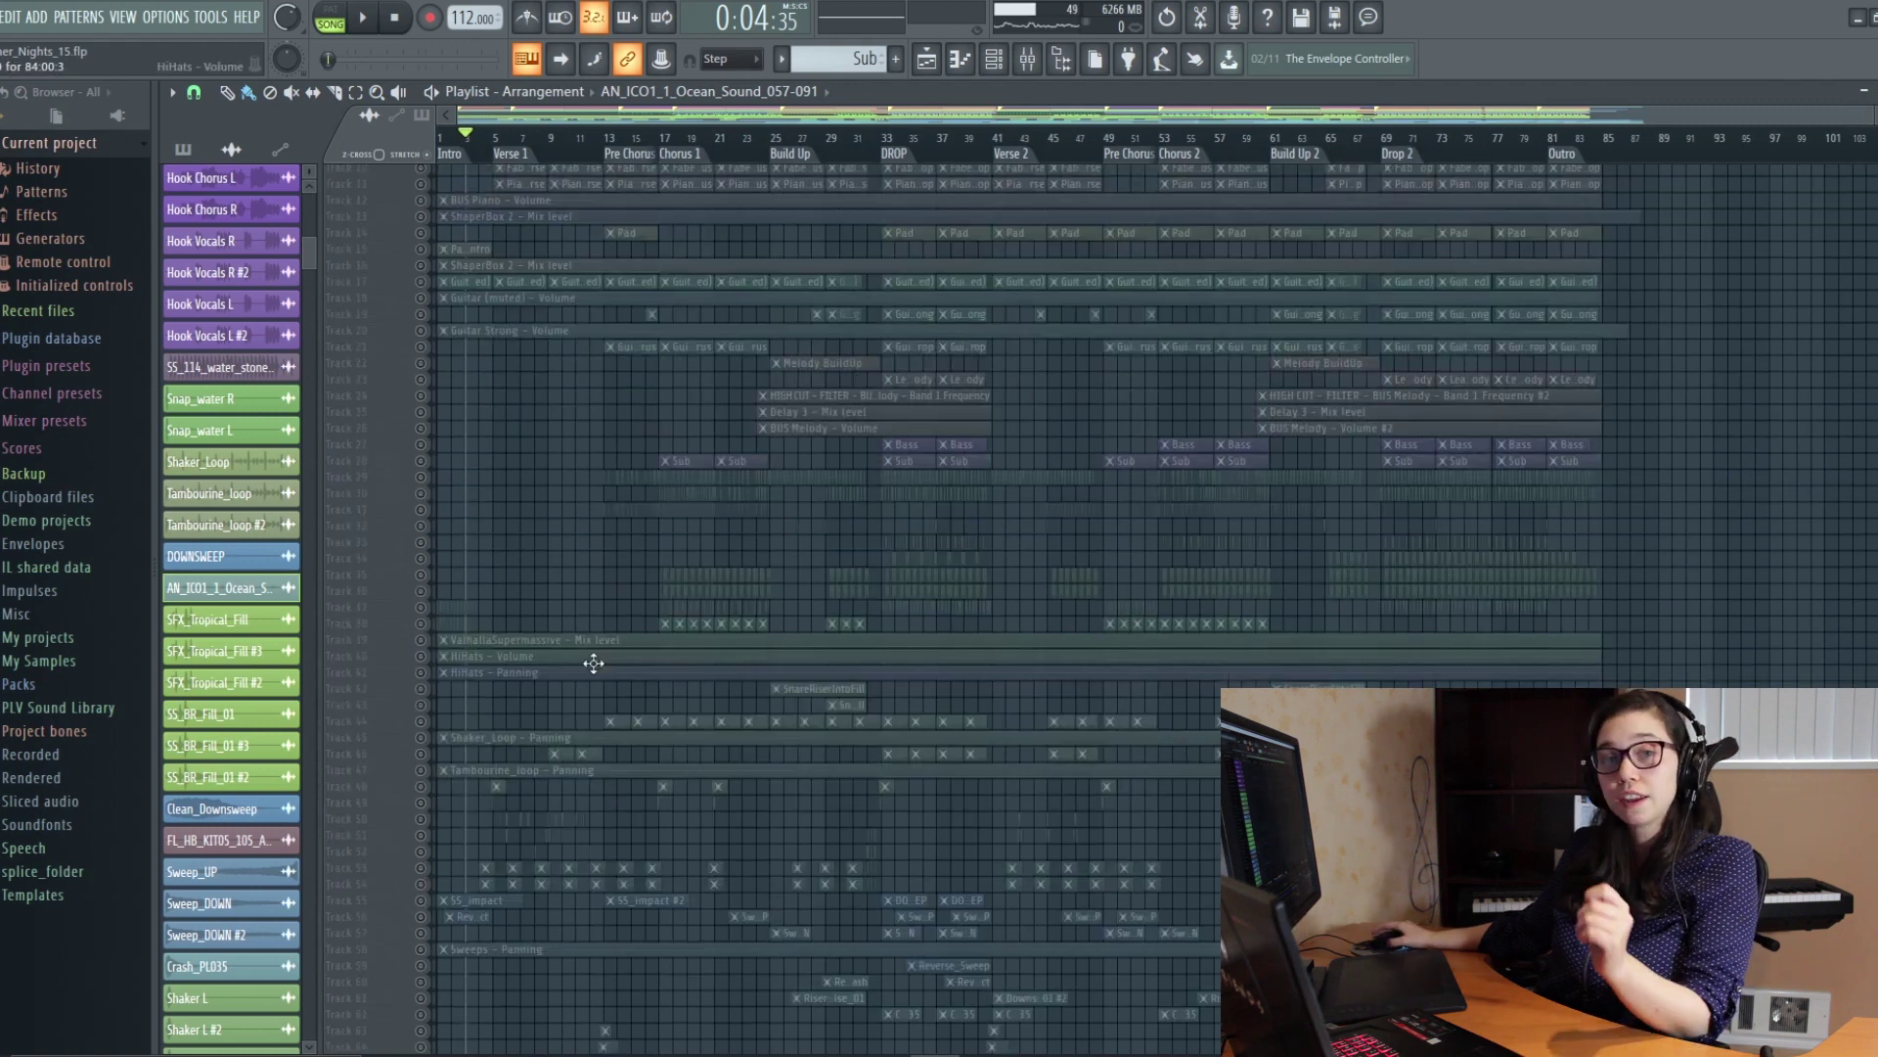
pyautogui.scroll(-1, 530, 572)
pyautogui.scroll(-2, 545, 574)
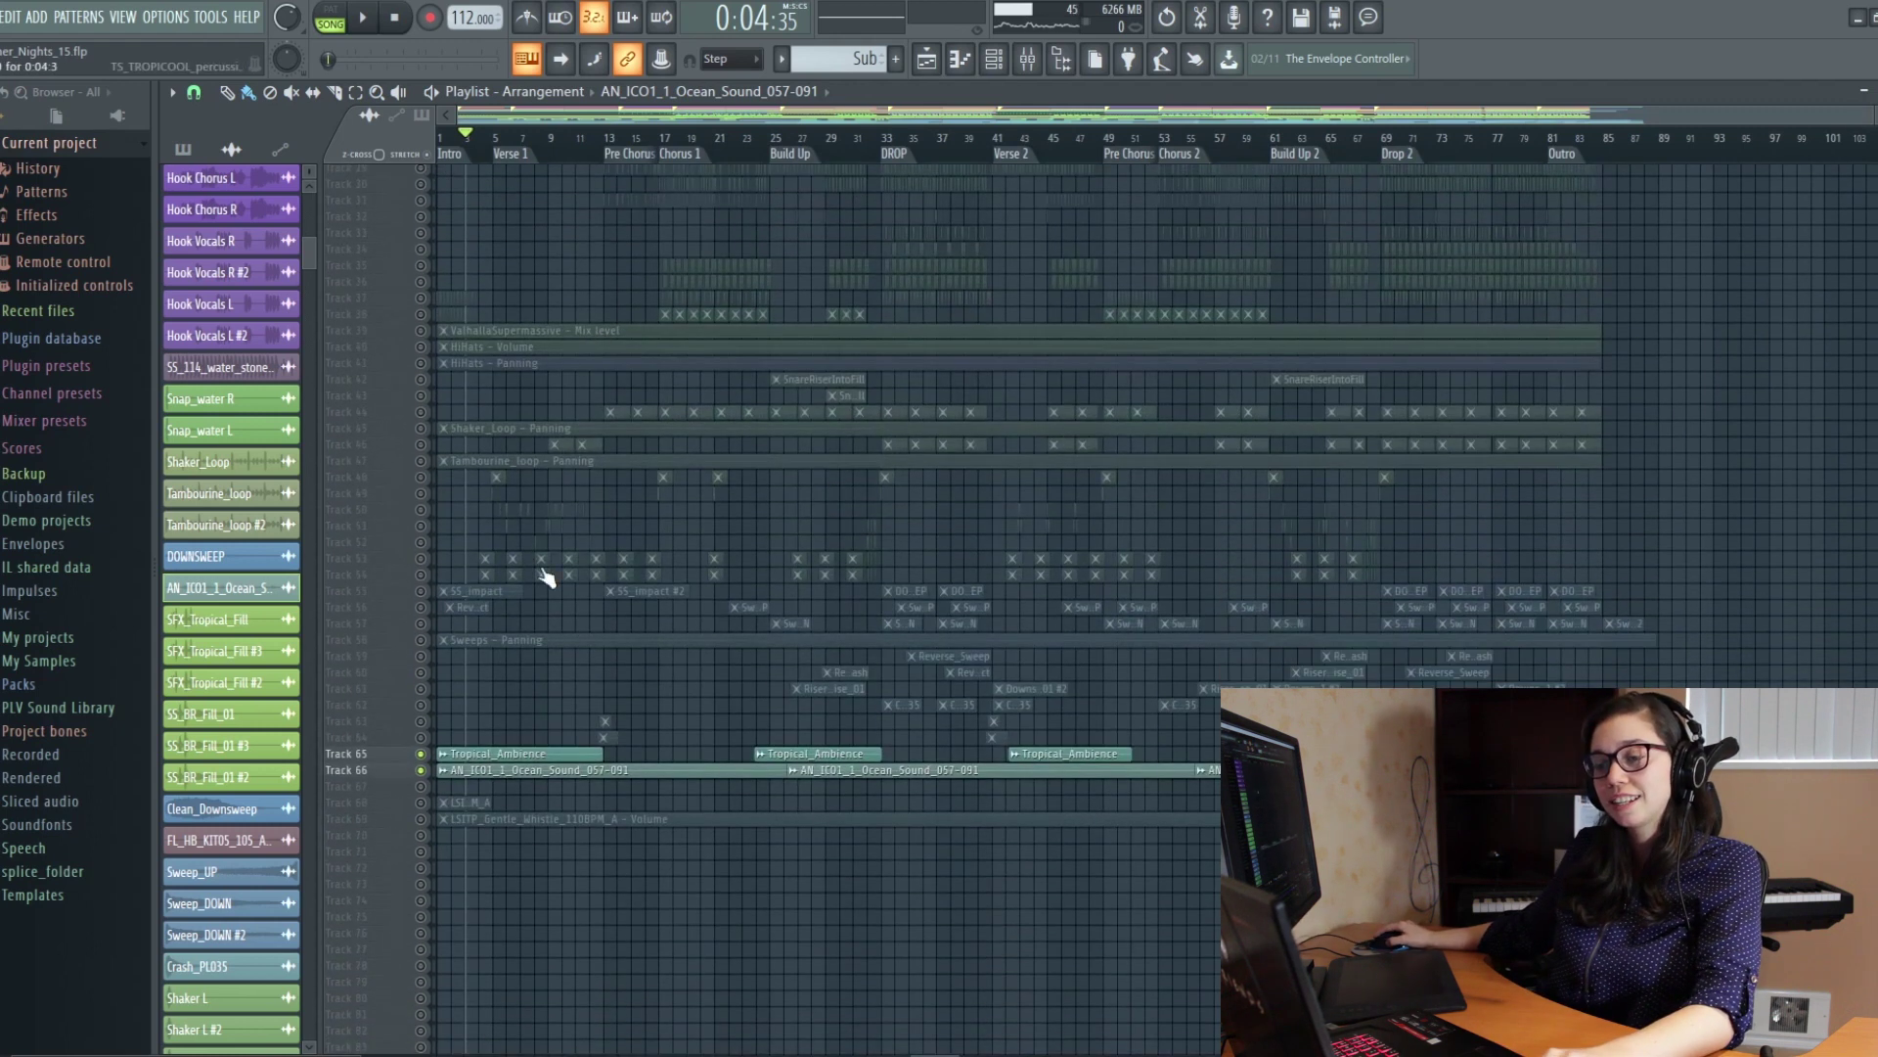
pyautogui.scroll(3, 495, 788)
pyautogui.scroll(3, 1041, 614)
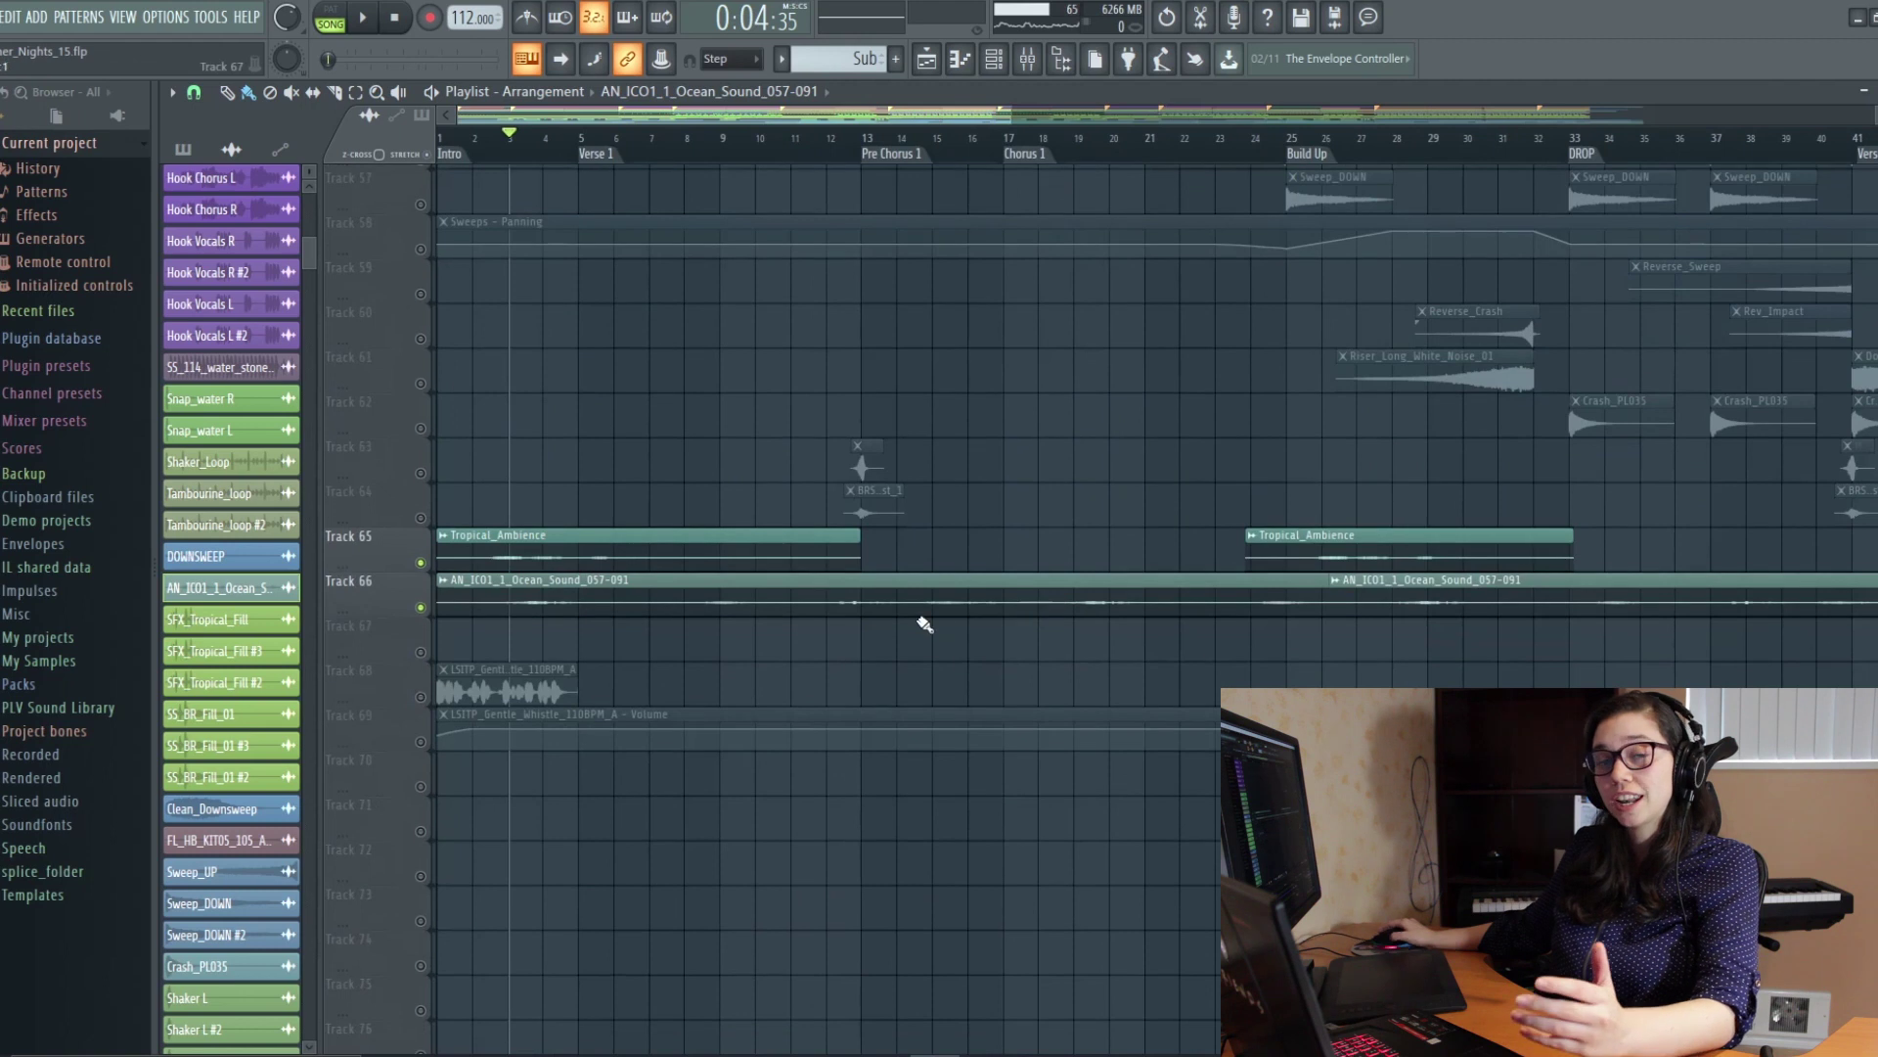
# Step: Isolate the LSITP_Gentle_Whistle clip and its volume automation on Tracks 68 and 69 and audition them from the Intro
pyautogui.click(540, 696)
pyautogui.scroll(2, 540, 695)
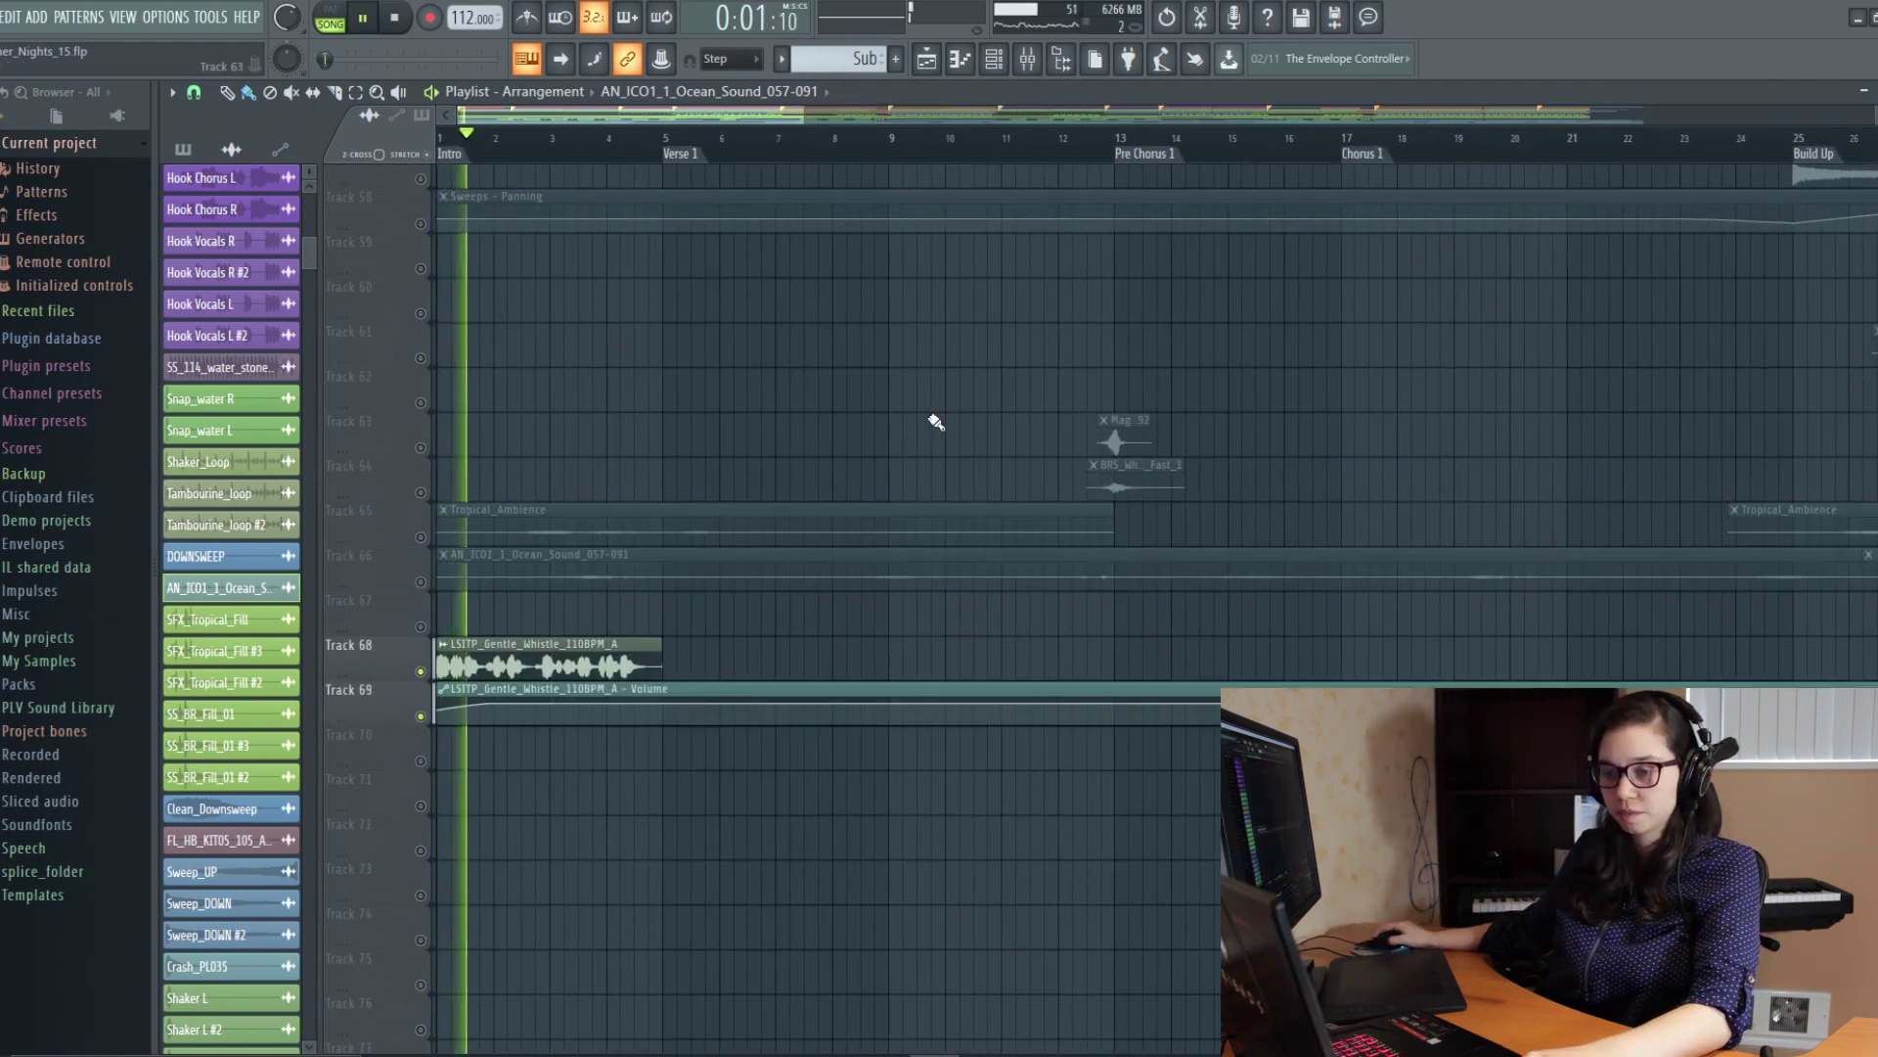
pyautogui.scroll(1, 516, 734)
pyautogui.scroll(1, 515, 733)
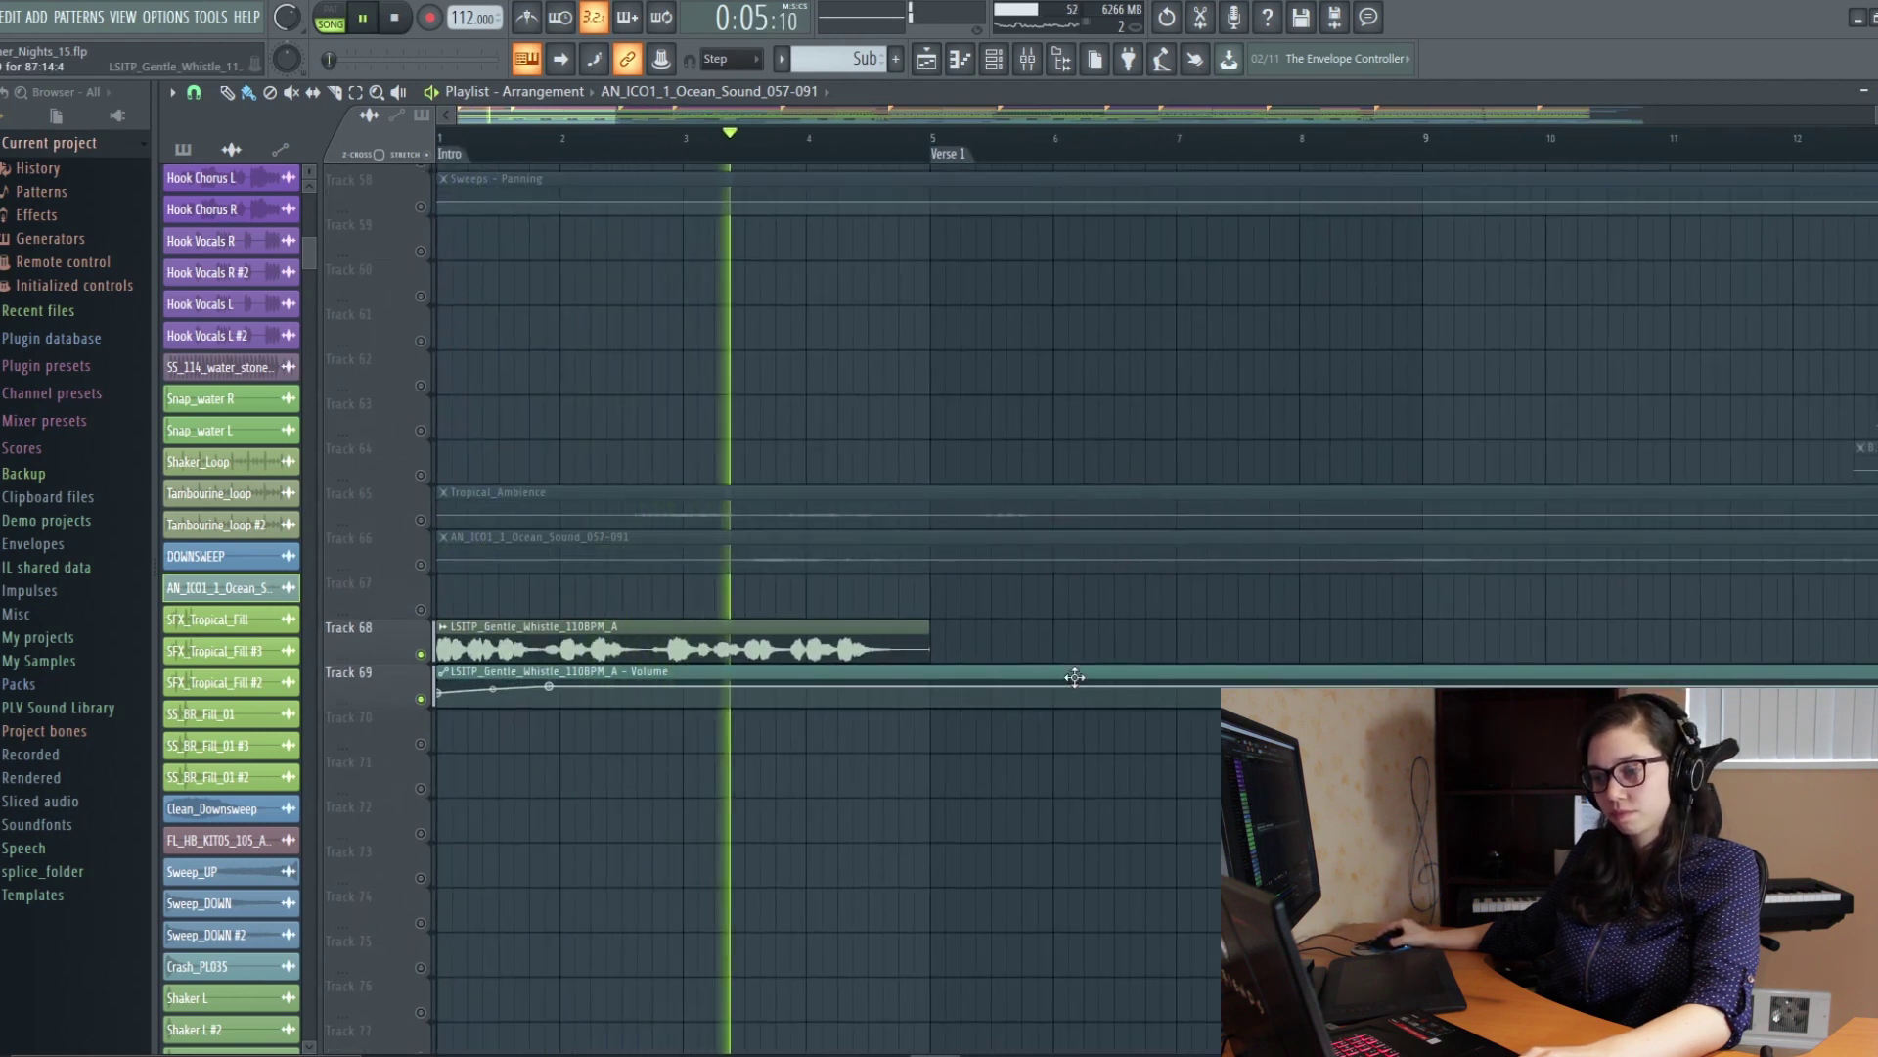
# Step: Stop the whistle audition and bring all tracks of the arrangement back in
pyautogui.scroll(-1, 963, 692)
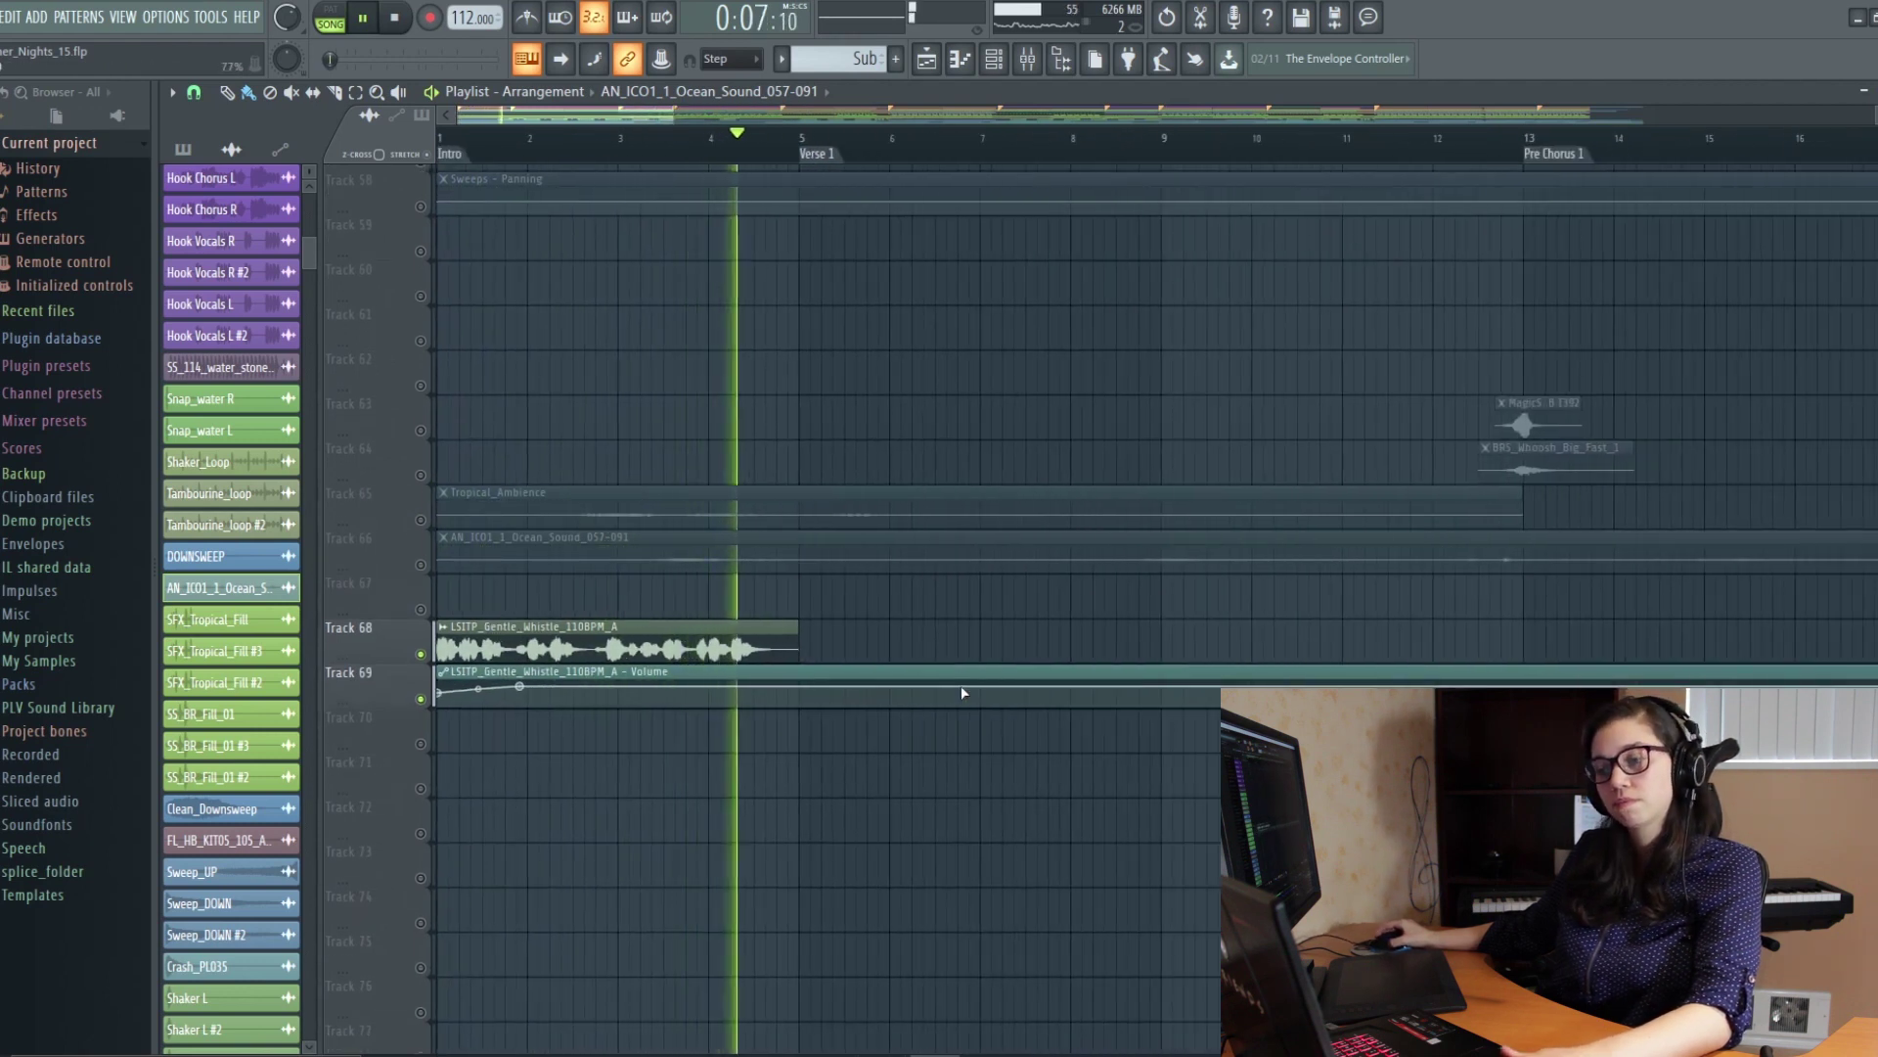
pyautogui.press('space')
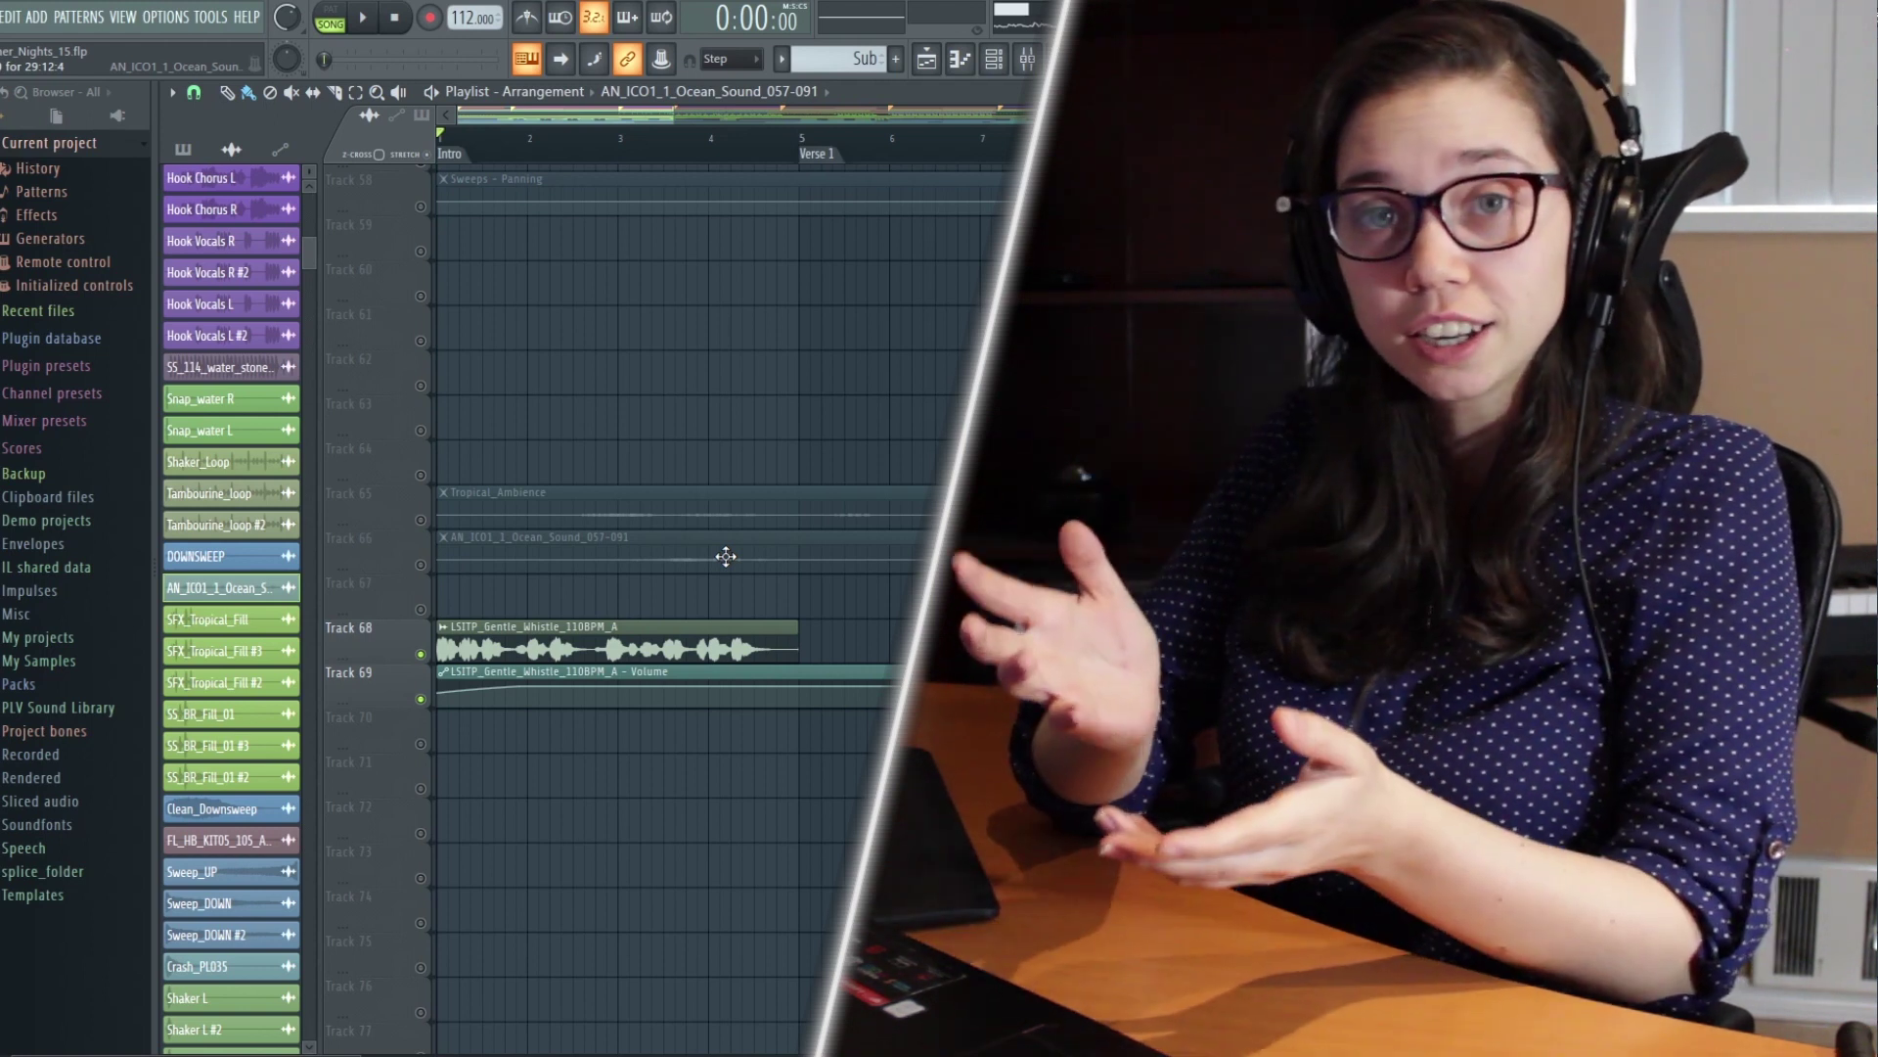
pyautogui.scroll(-3, 684, 641)
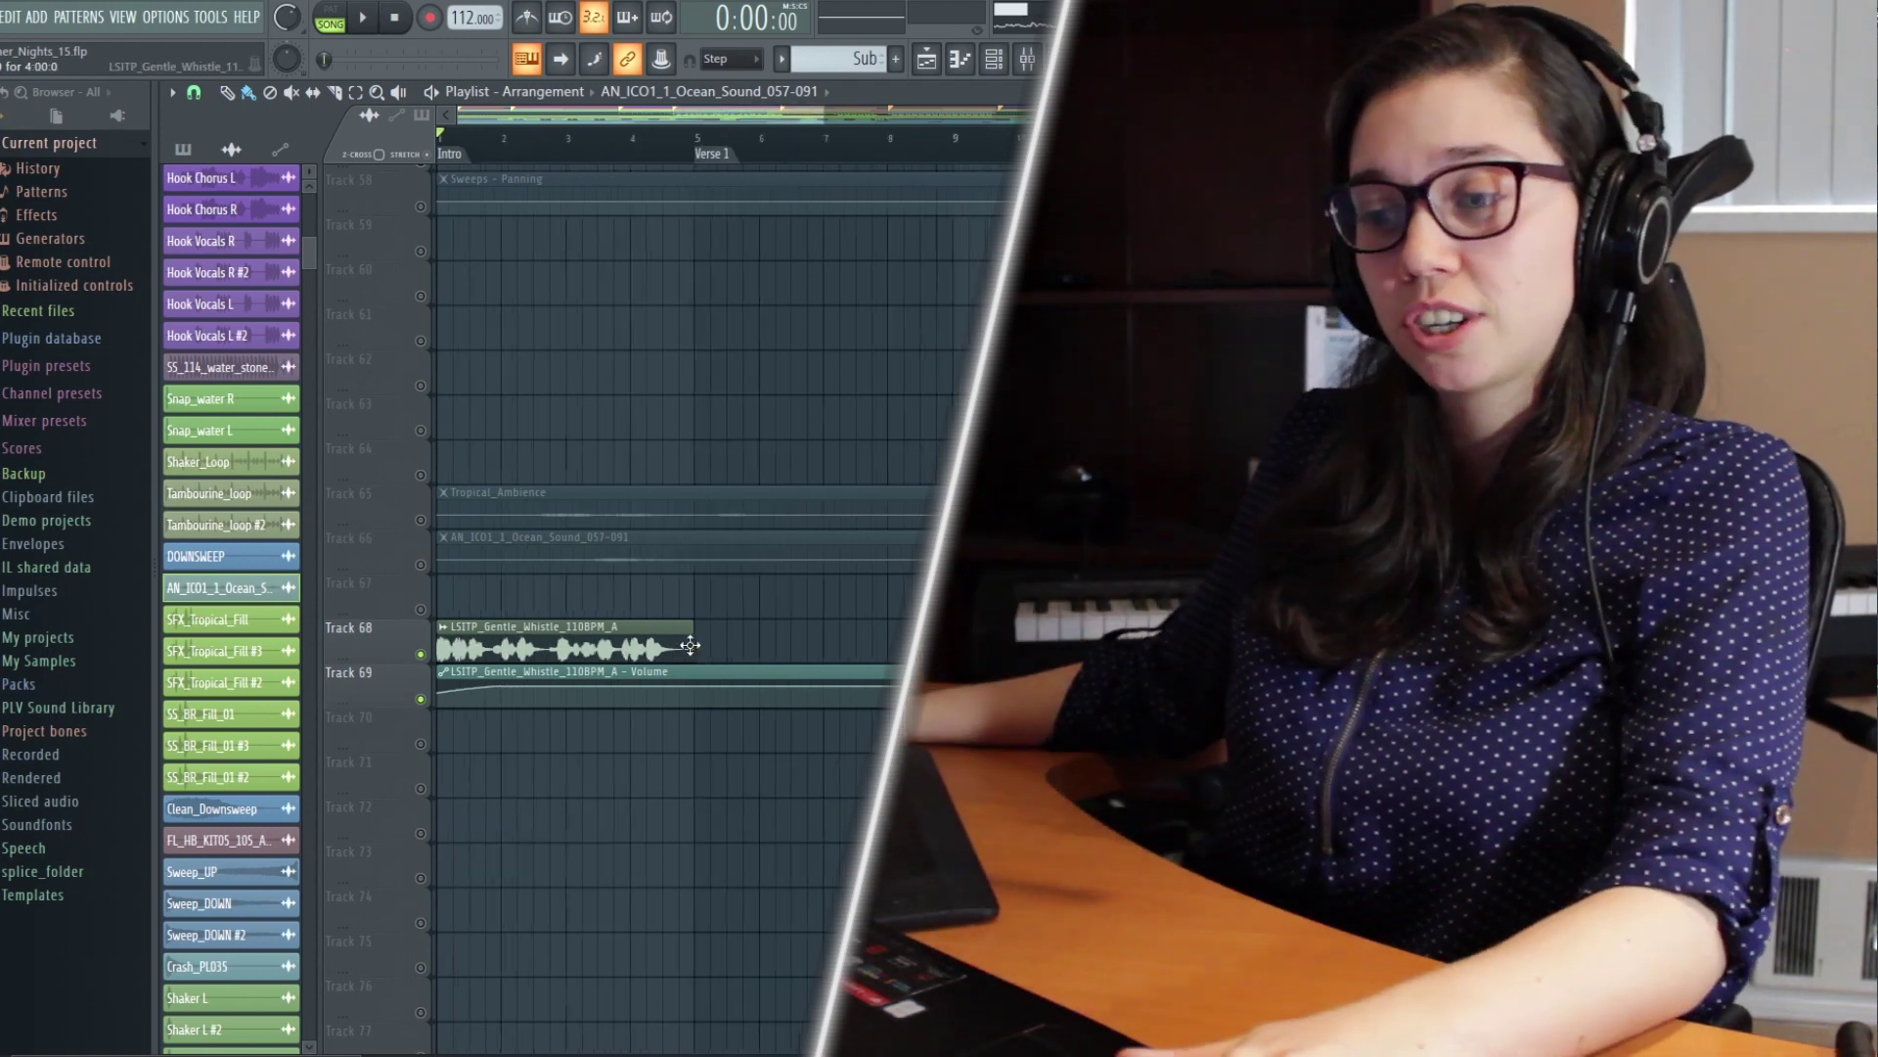
pyautogui.scroll(-3, 721, 629)
pyautogui.scroll(-3, 716, 645)
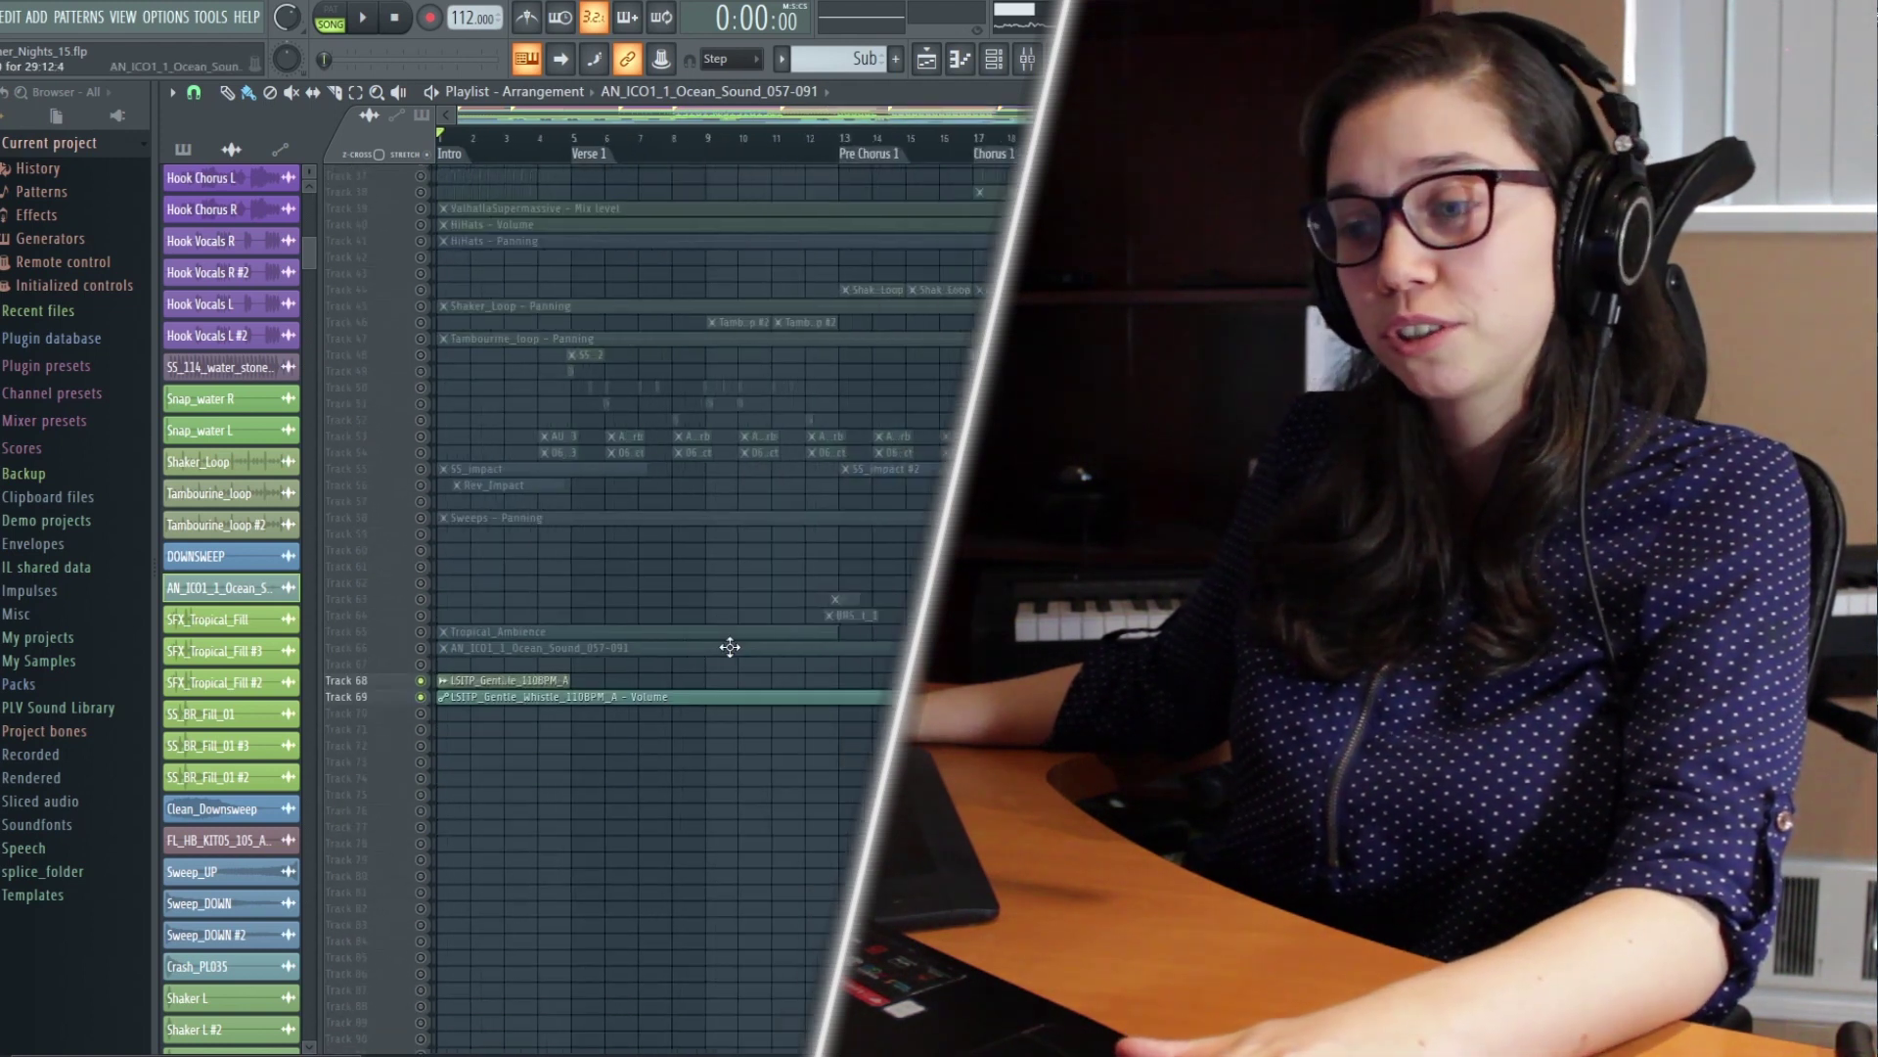
pyautogui.scroll(-3, 716, 646)
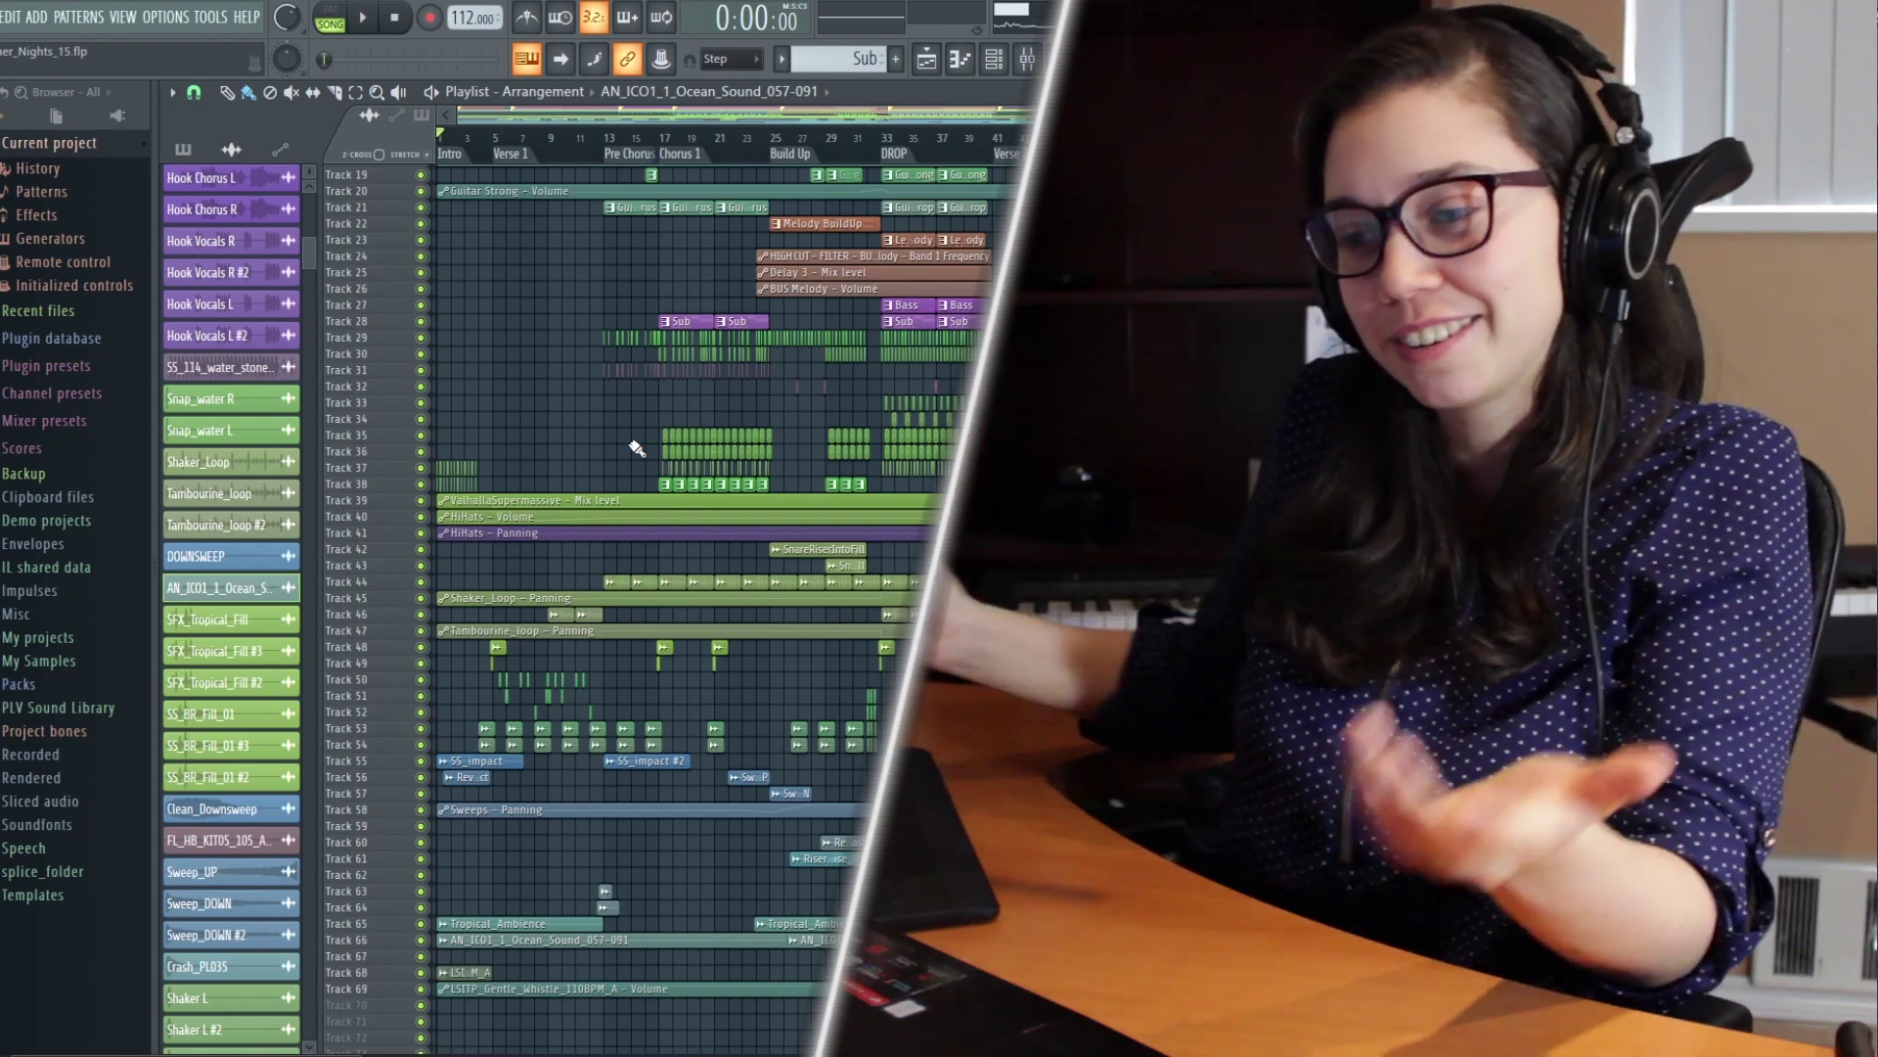
# Step: Review the full arrangement from Intro to Outro and place the playhead at the start of Drop 2
pyautogui.scroll(6, 657, 442)
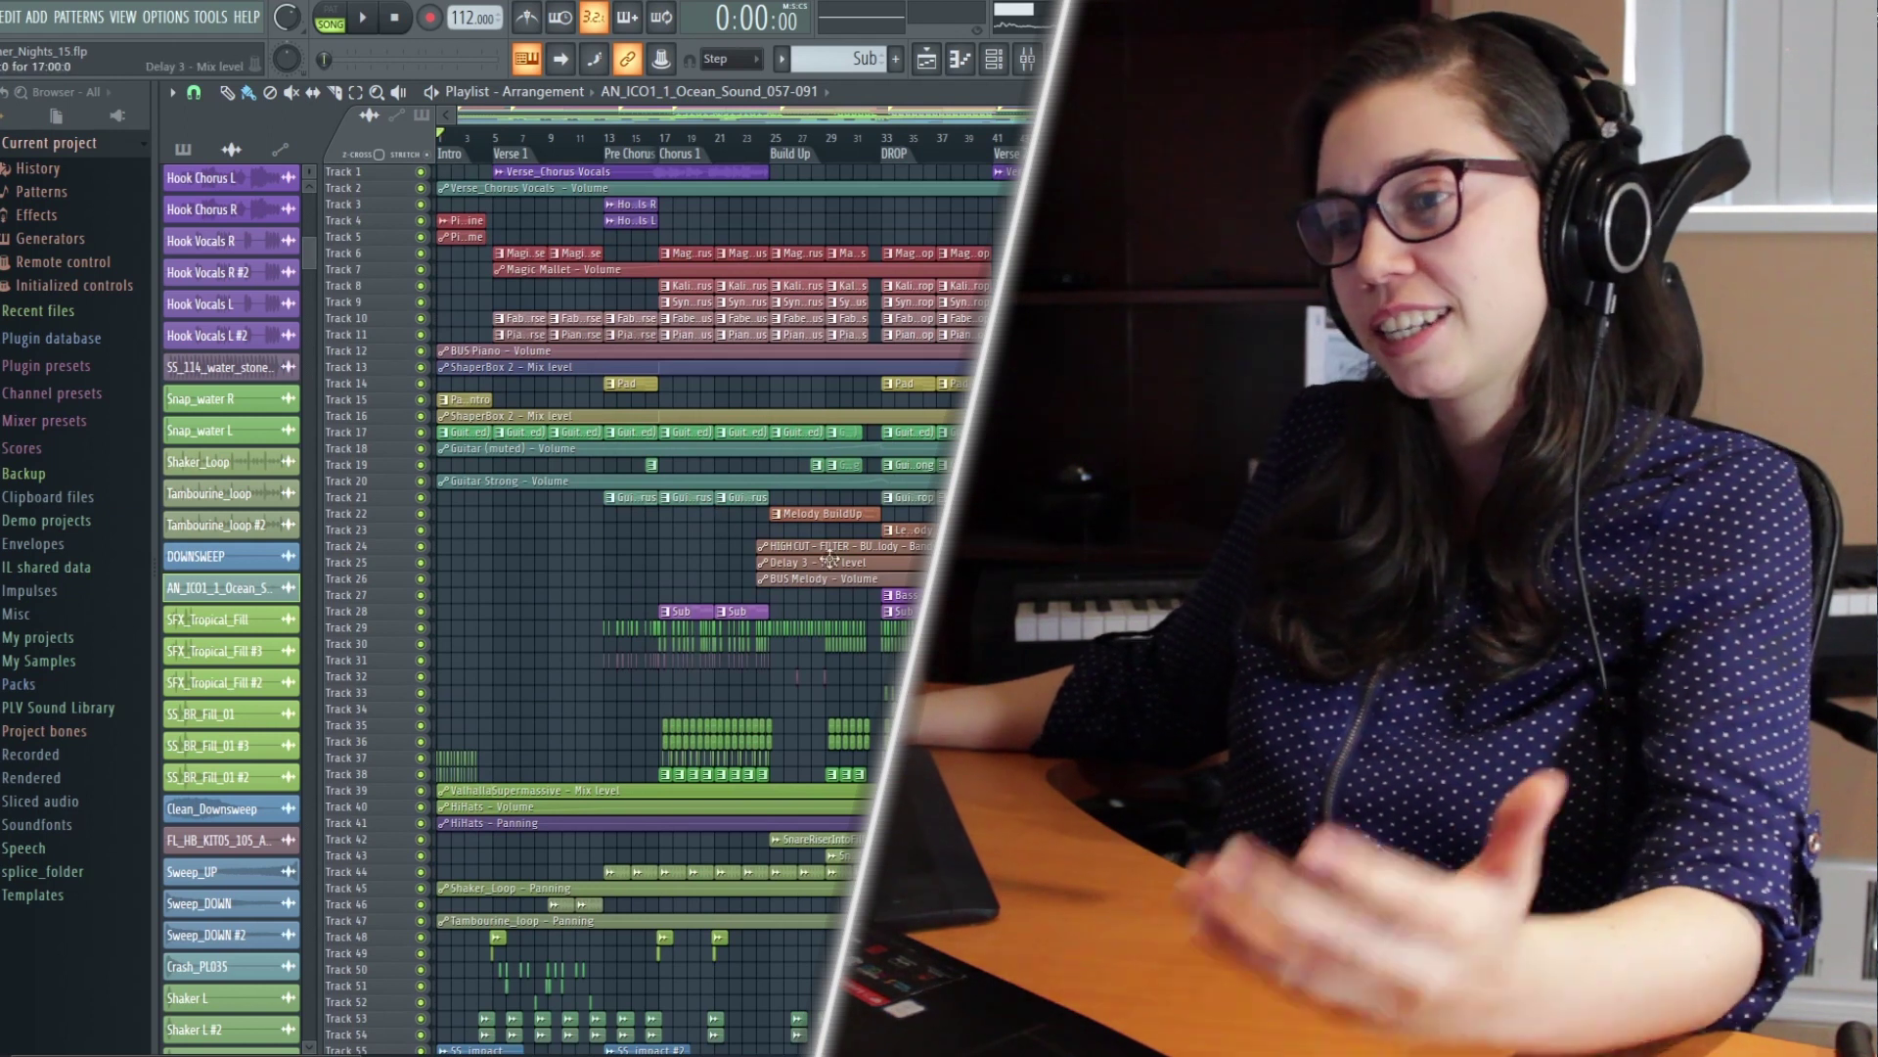
pyautogui.scroll(-3, 913, 411)
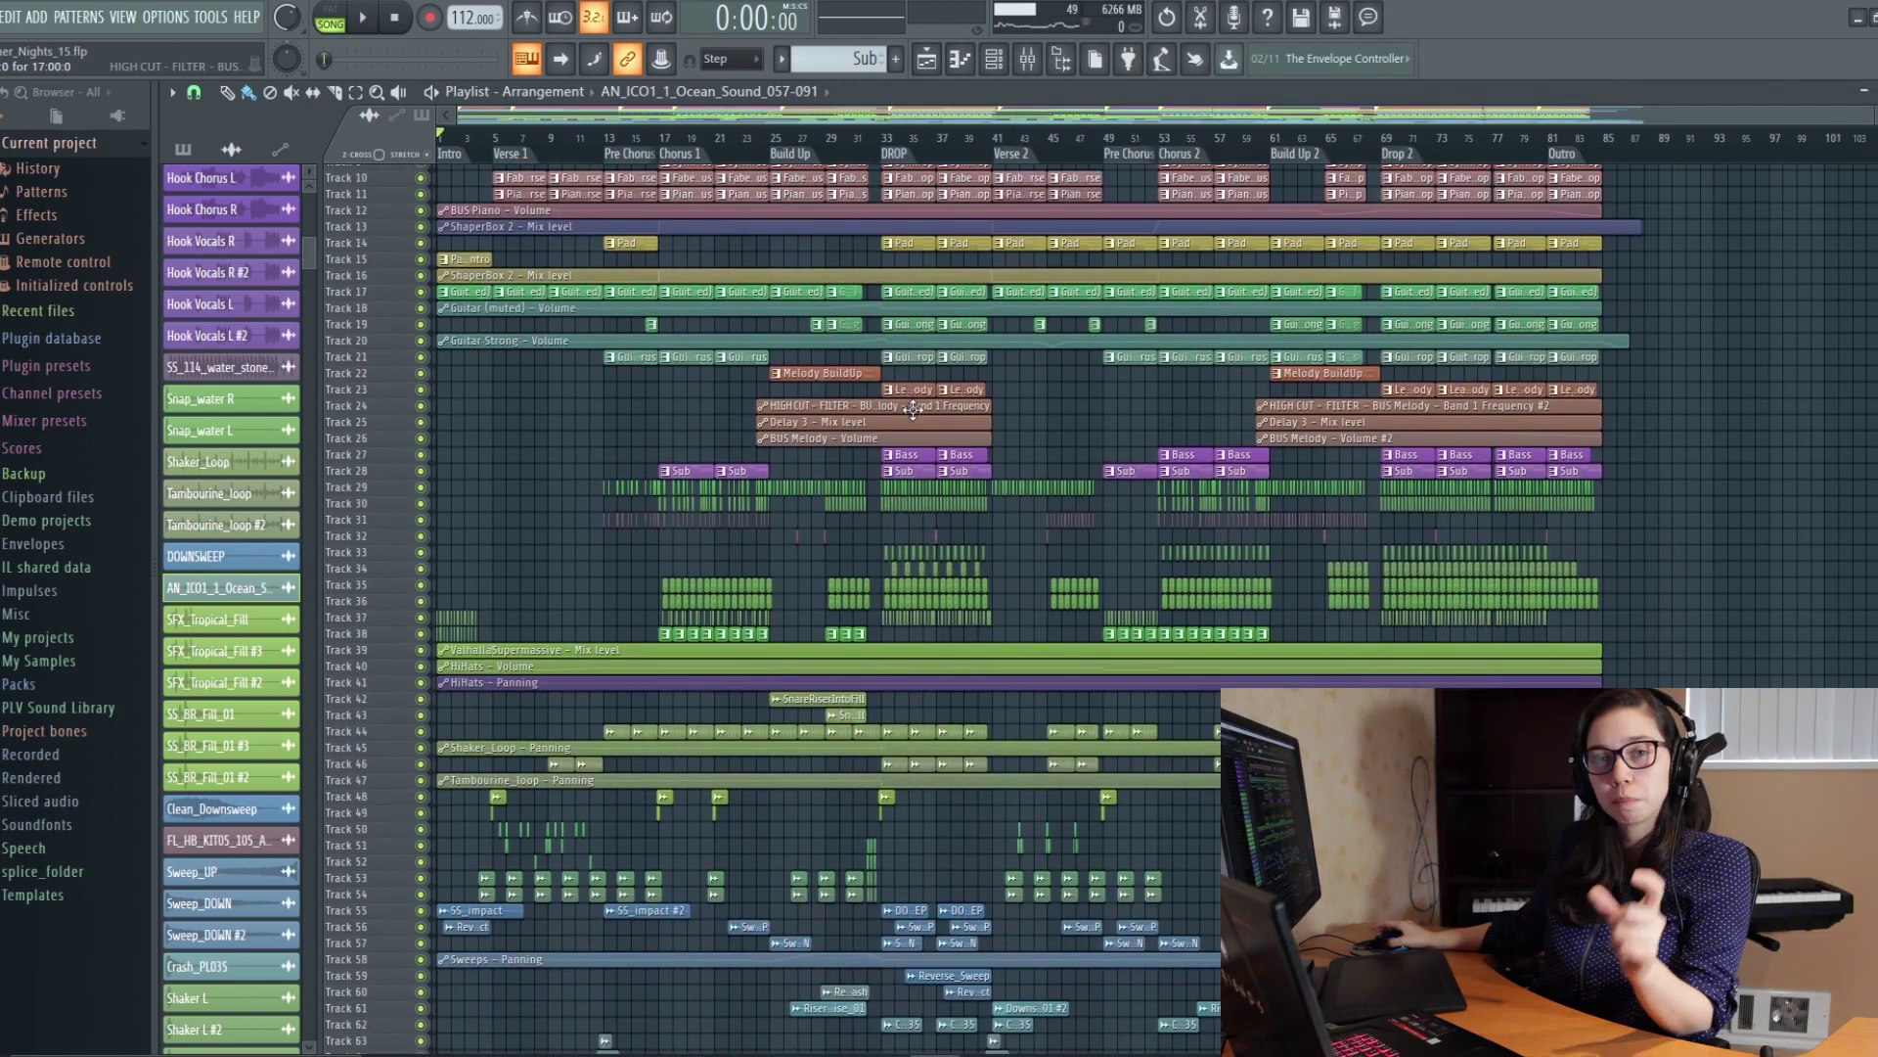
pyautogui.scroll(-5, 1057, 517)
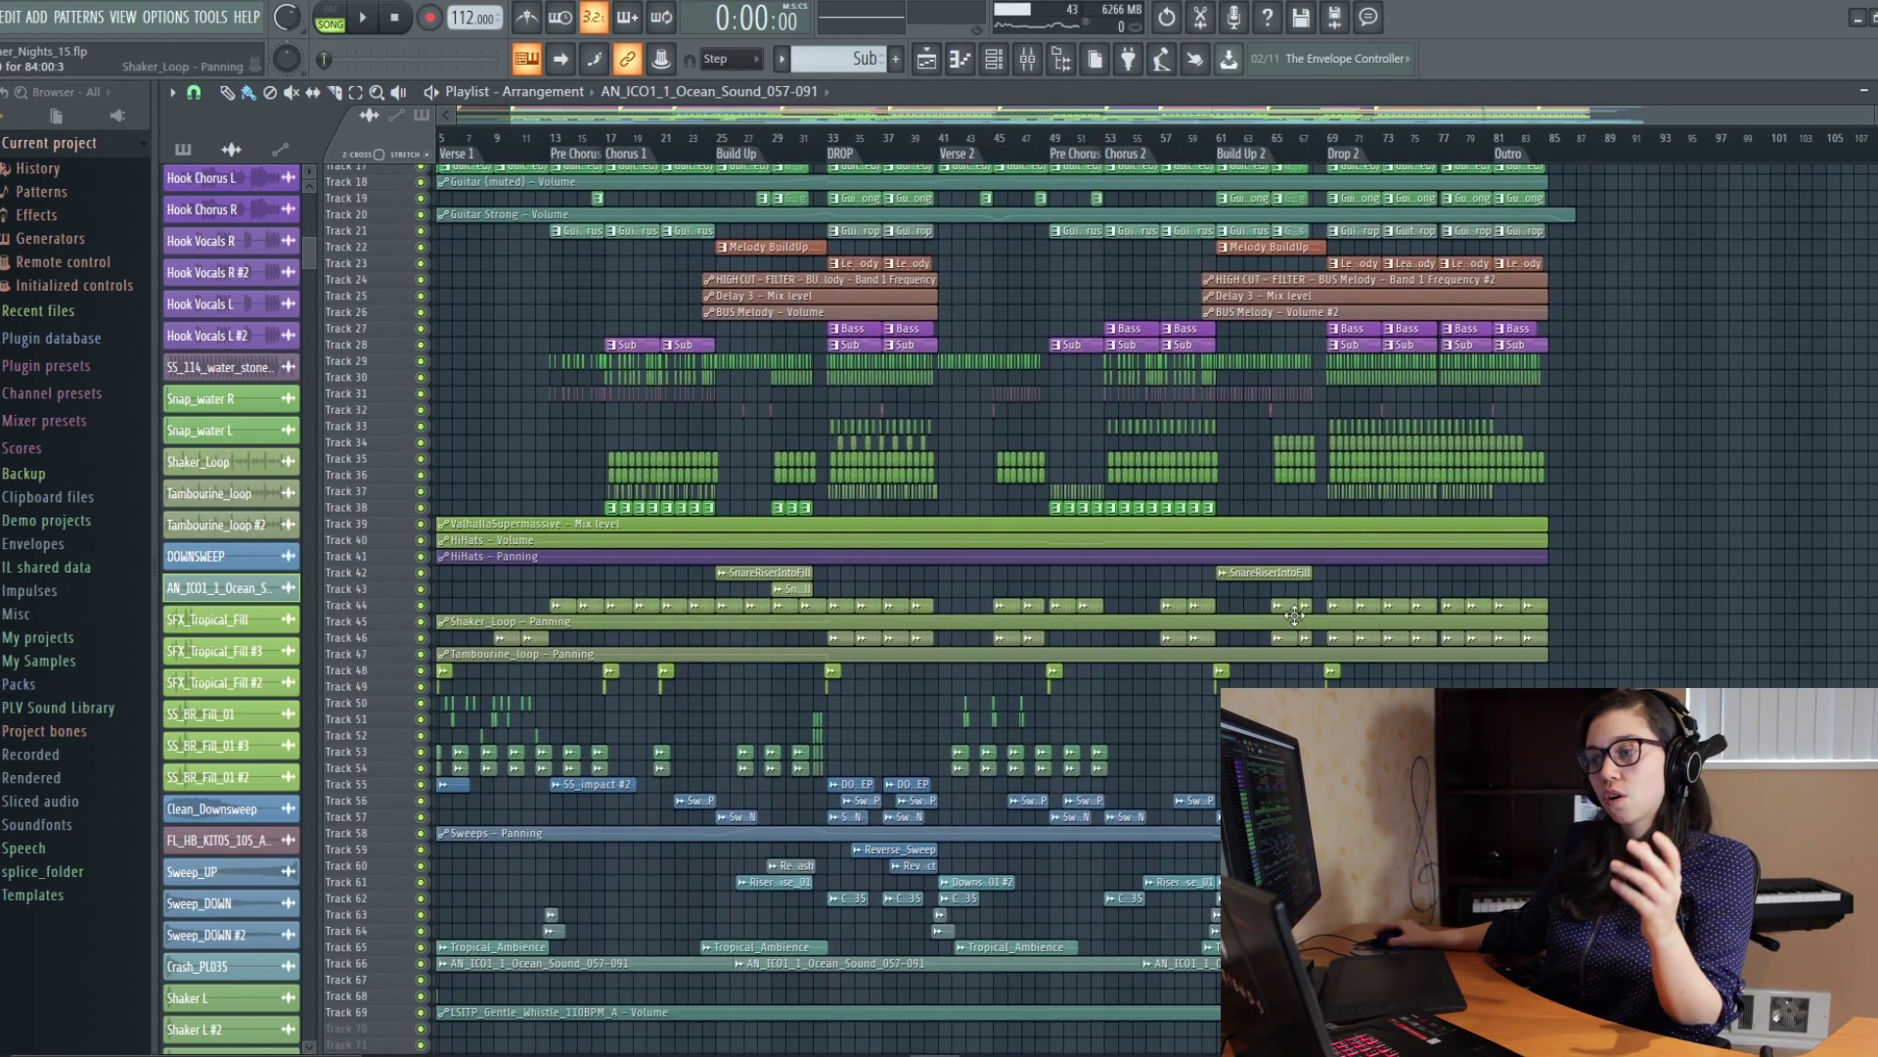
pyautogui.hscroll(5, 1058, 517)
pyautogui.keyDown('ctrl'); pyautogui.scroll(4, 1125, 634); pyautogui.keyUp('ctrl')
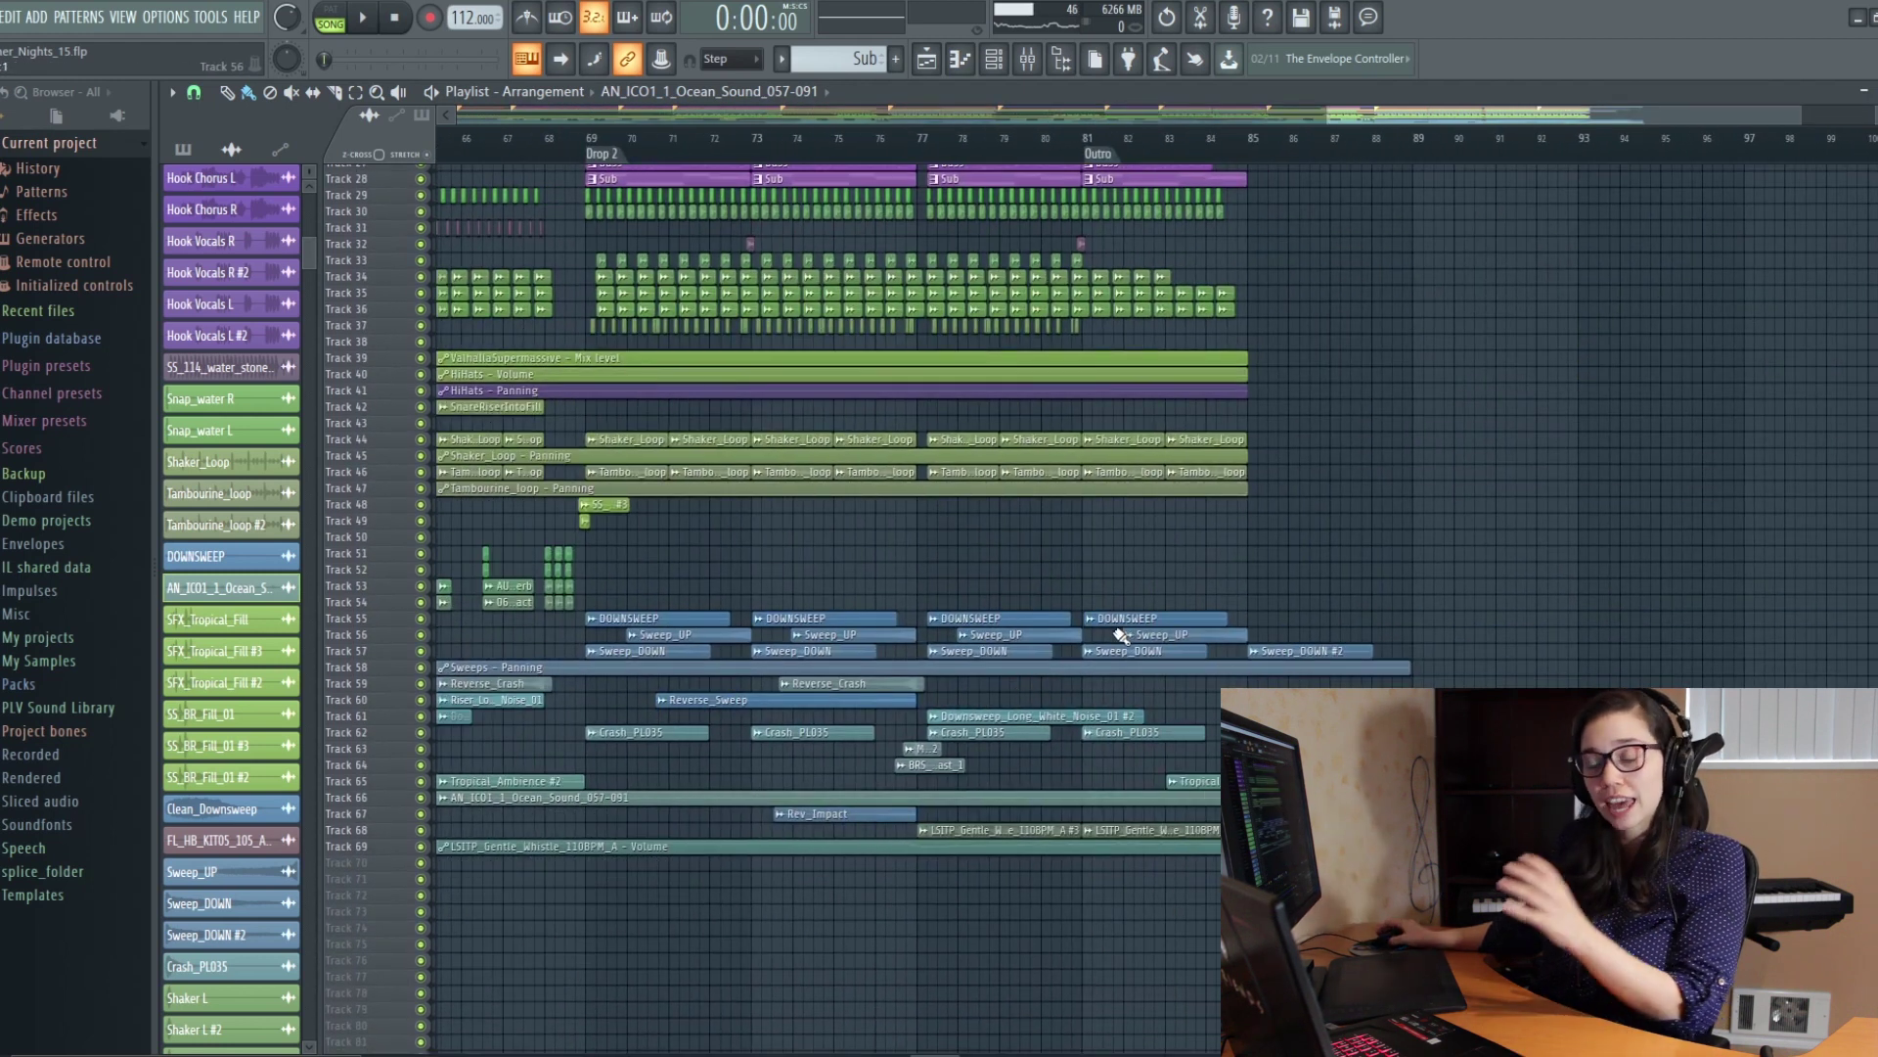
pyautogui.click(593, 137)
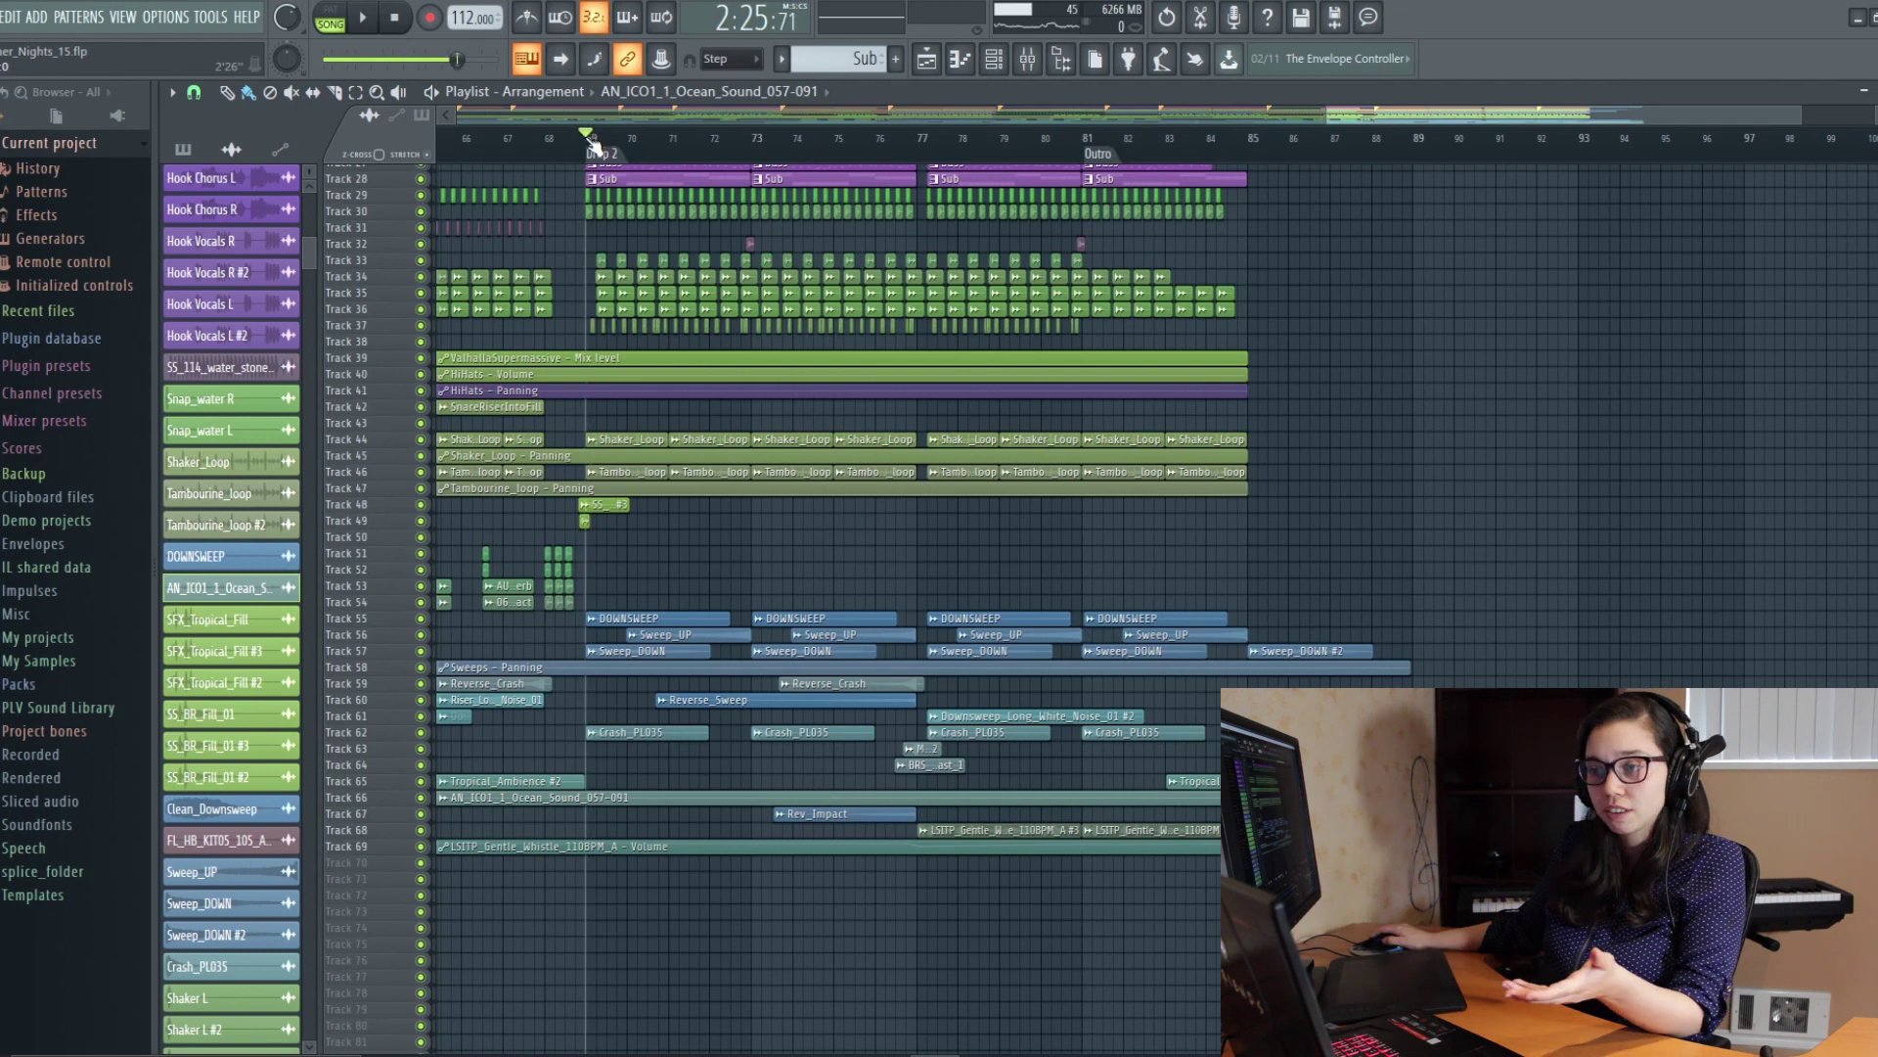
pyautogui.scroll(3, 677, 267)
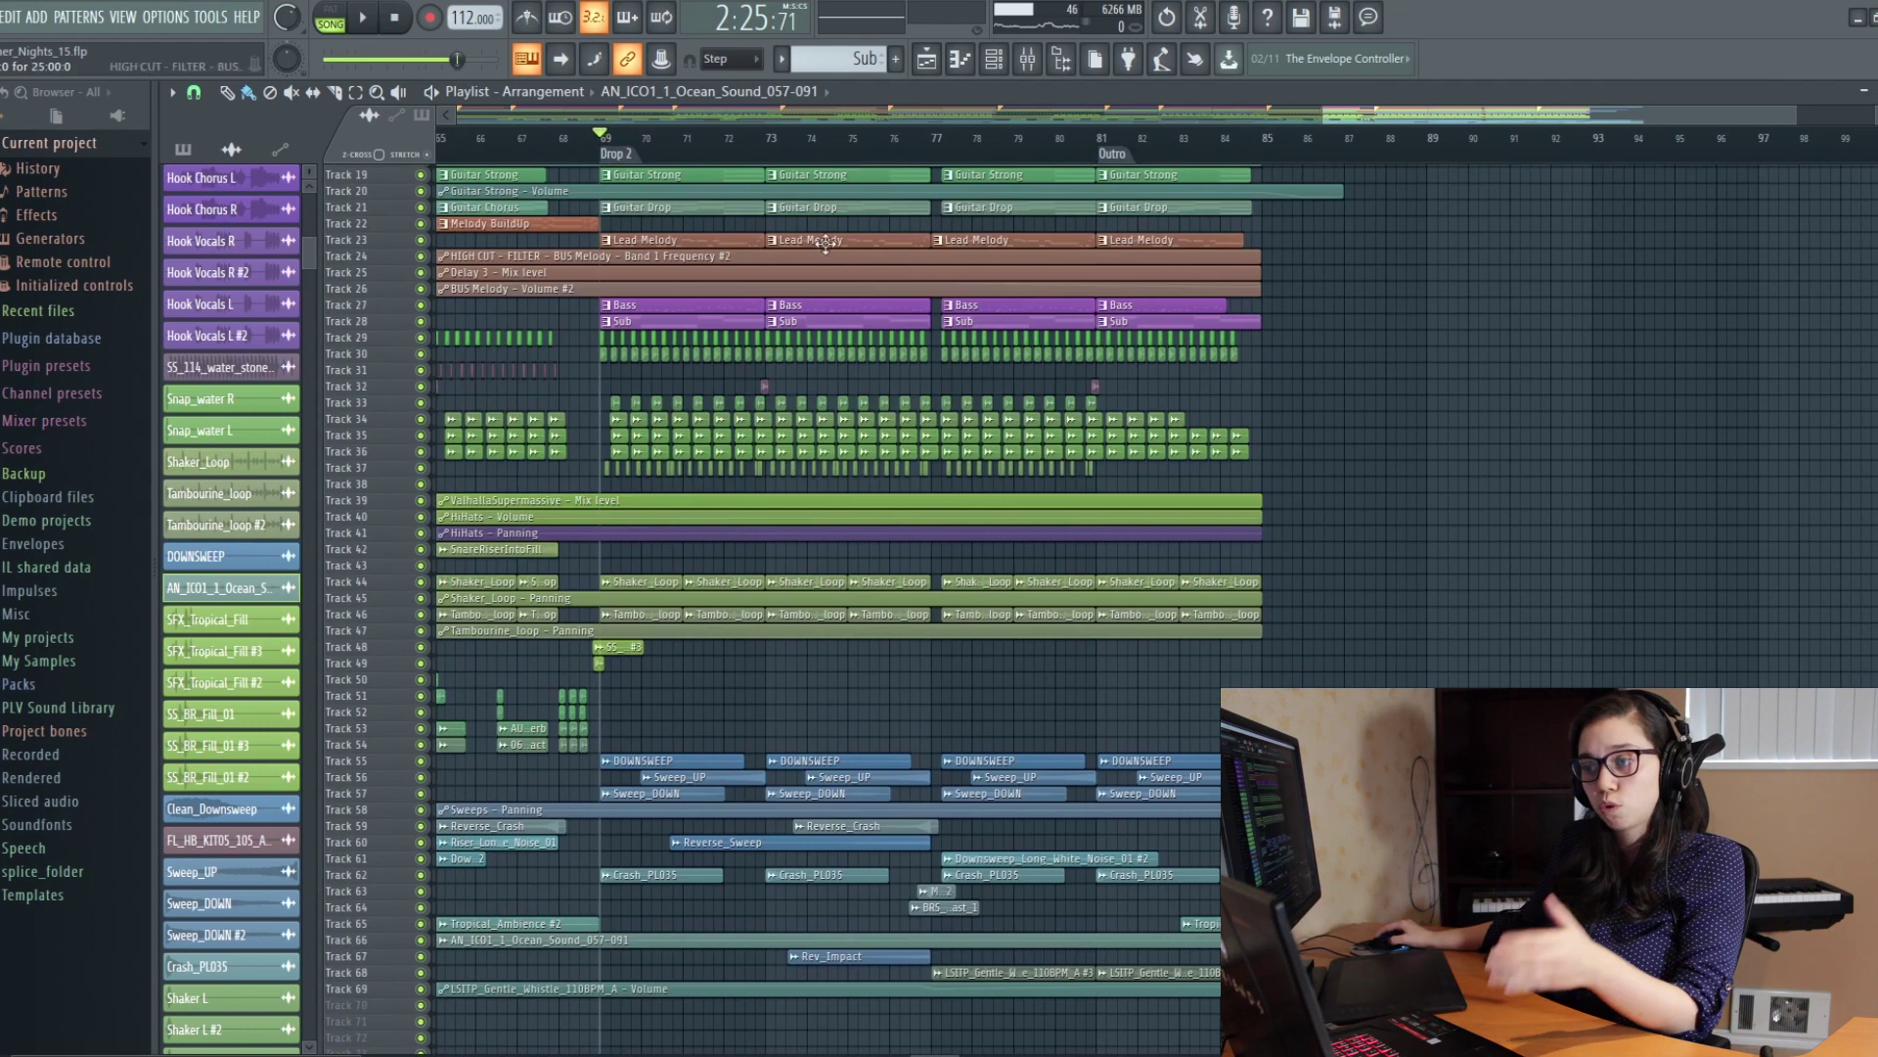
# Step: Highlight Drop 2's second half from bar 77 up to the Outro, clear the selection, and examine its sweeps, crashes and whistle clips
pyautogui.moveTo(601, 137); pyautogui.dragTo(1081, 156)
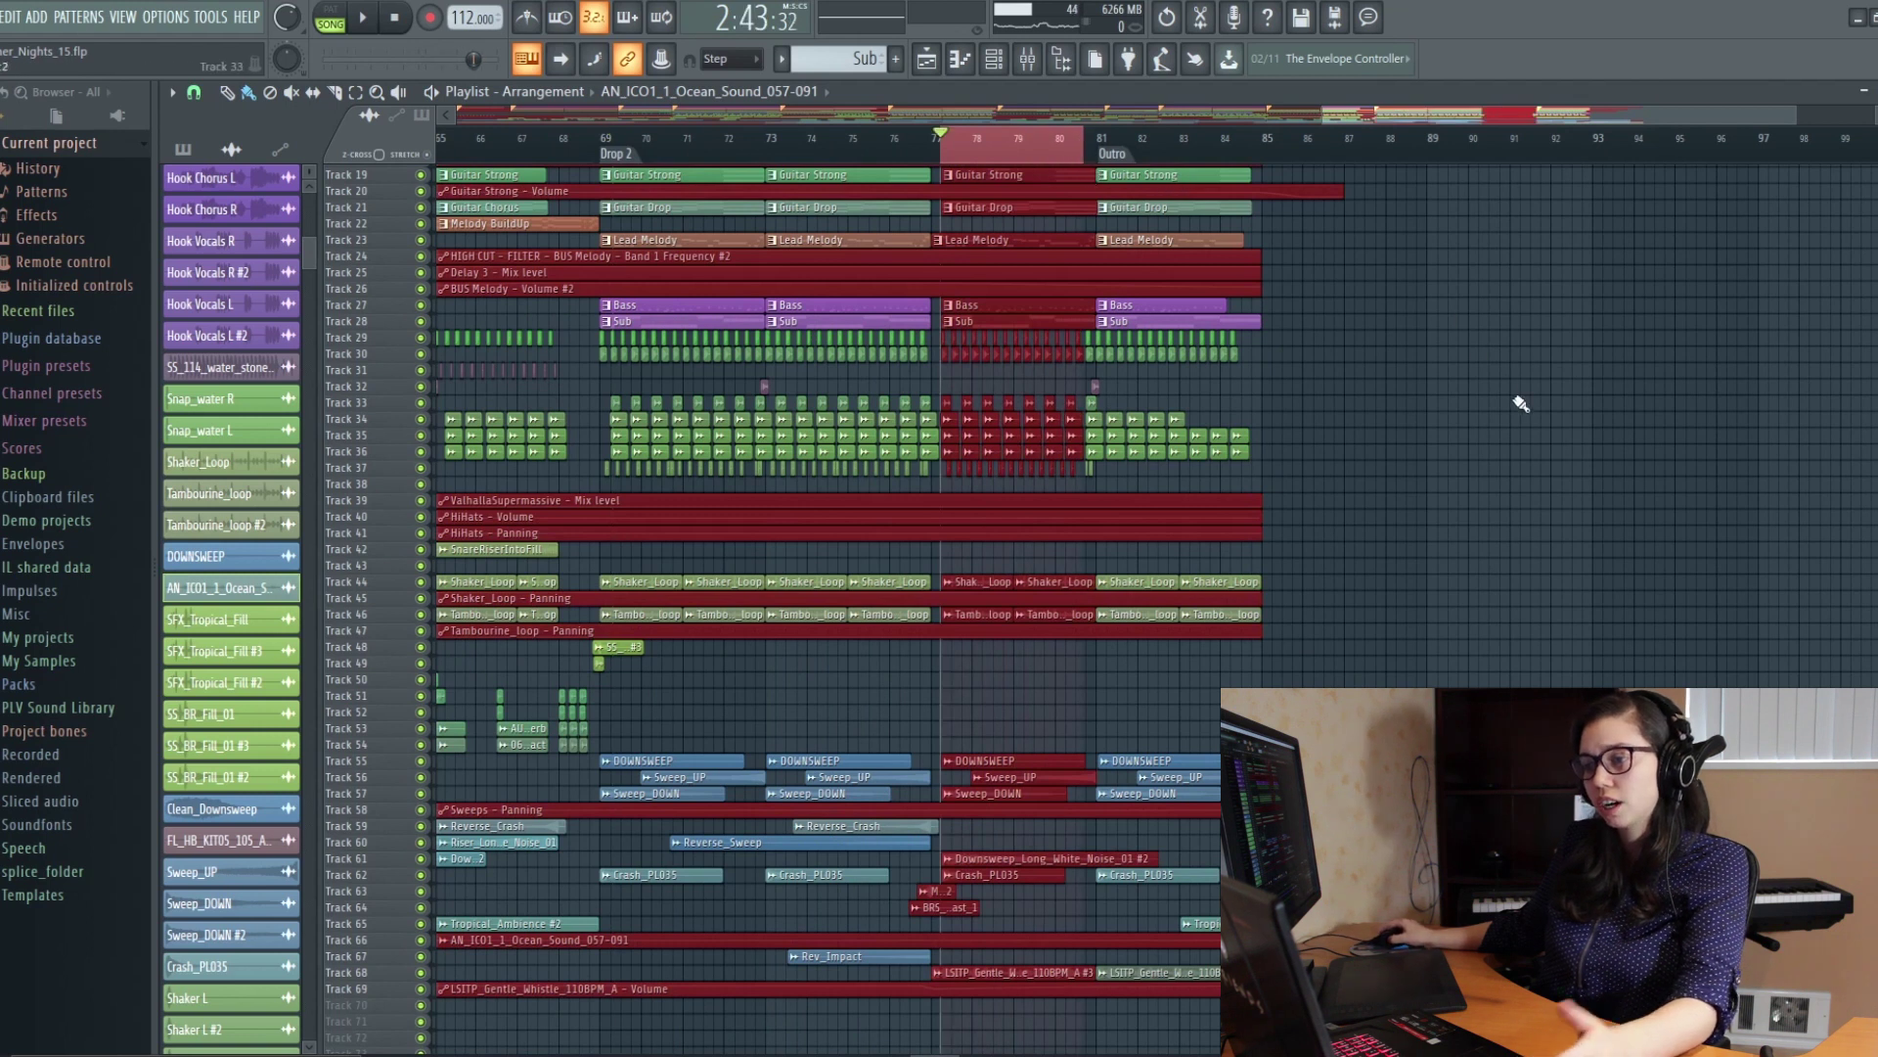
pyautogui.hotkey('ctrl', 'd')
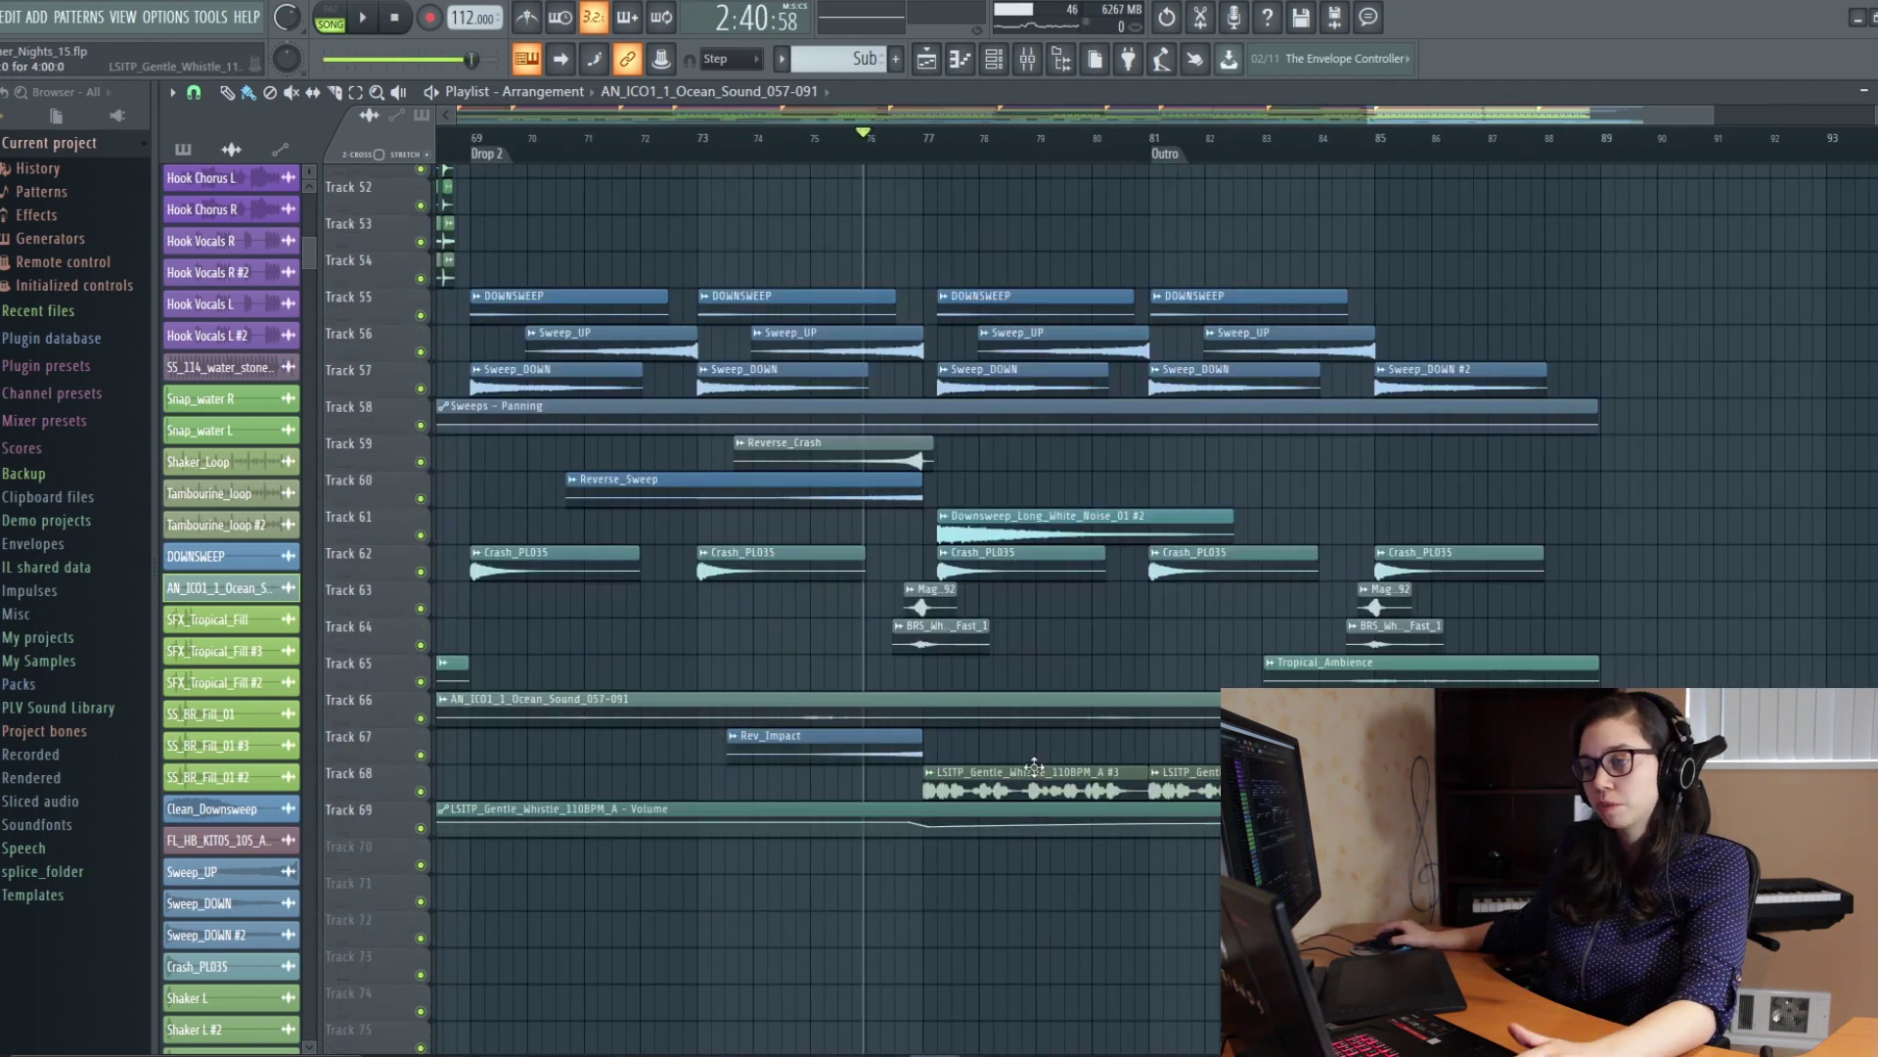
pyautogui.scroll(-4, 1034, 767)
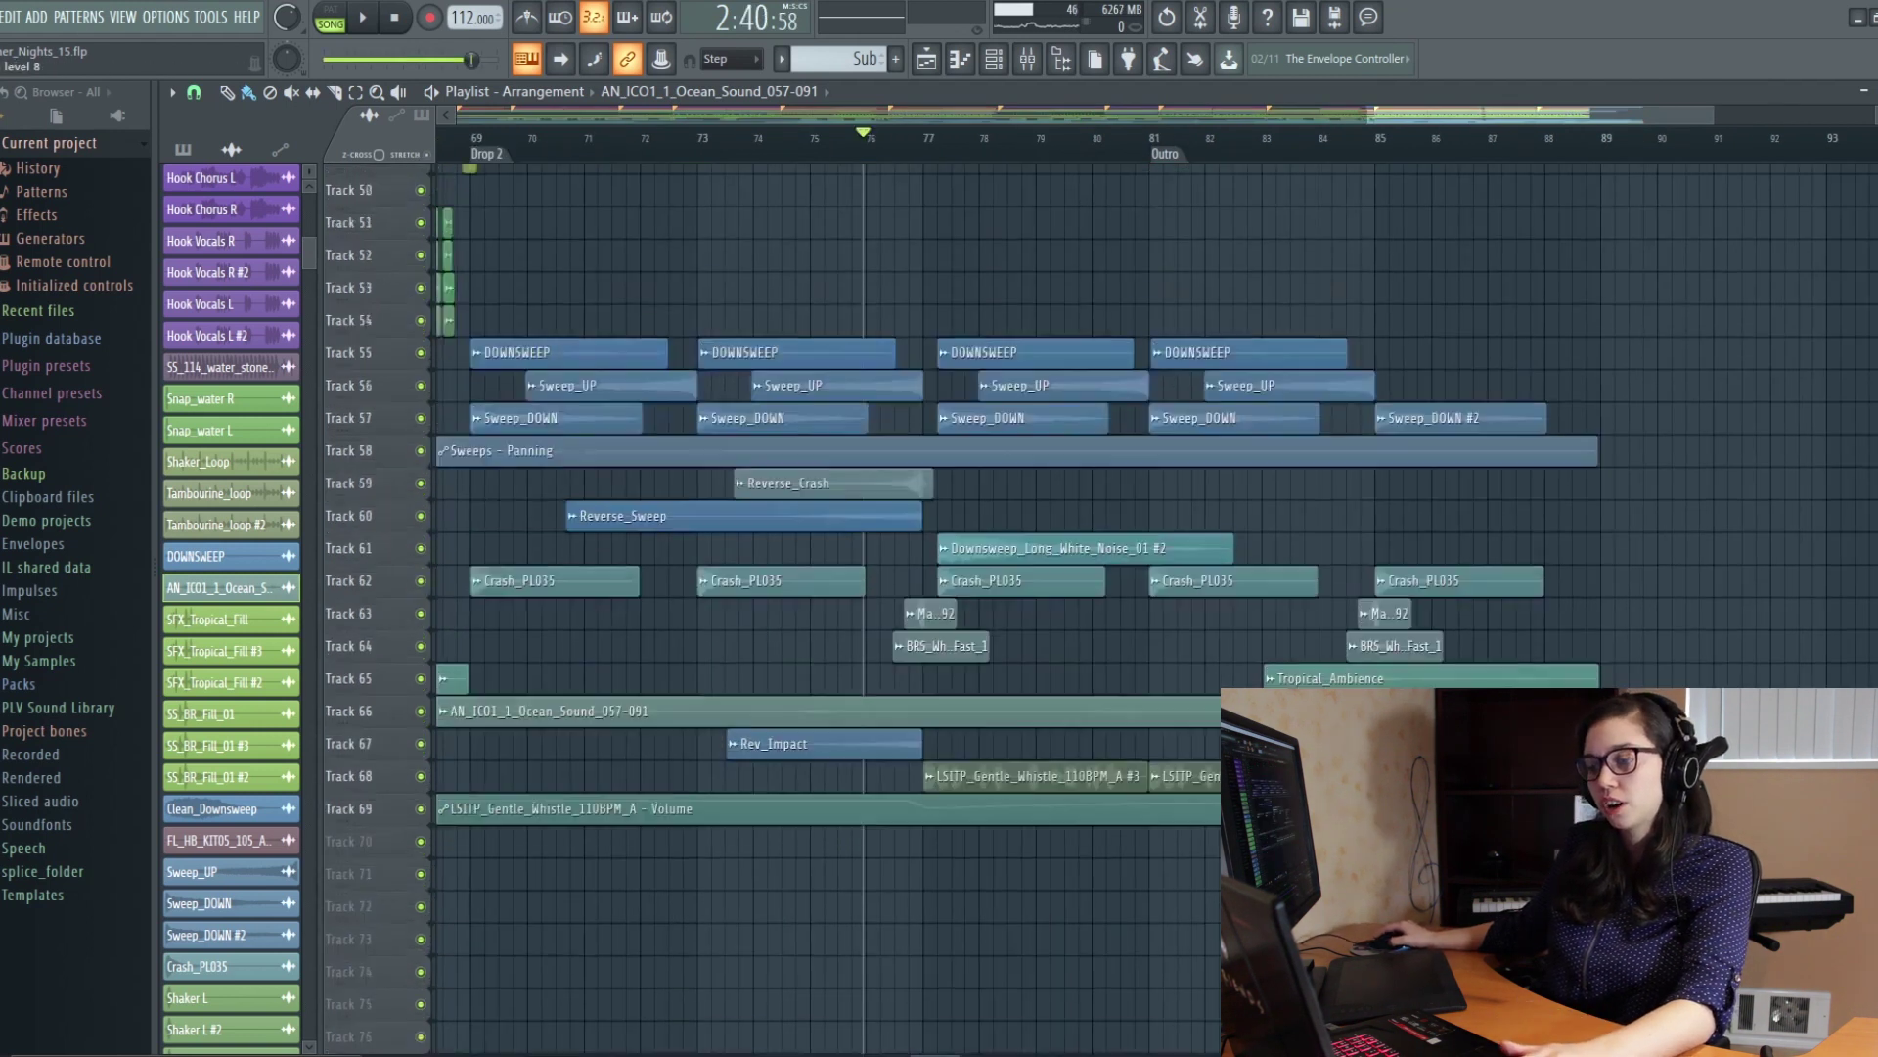
pyautogui.scroll(3, 1118, 789)
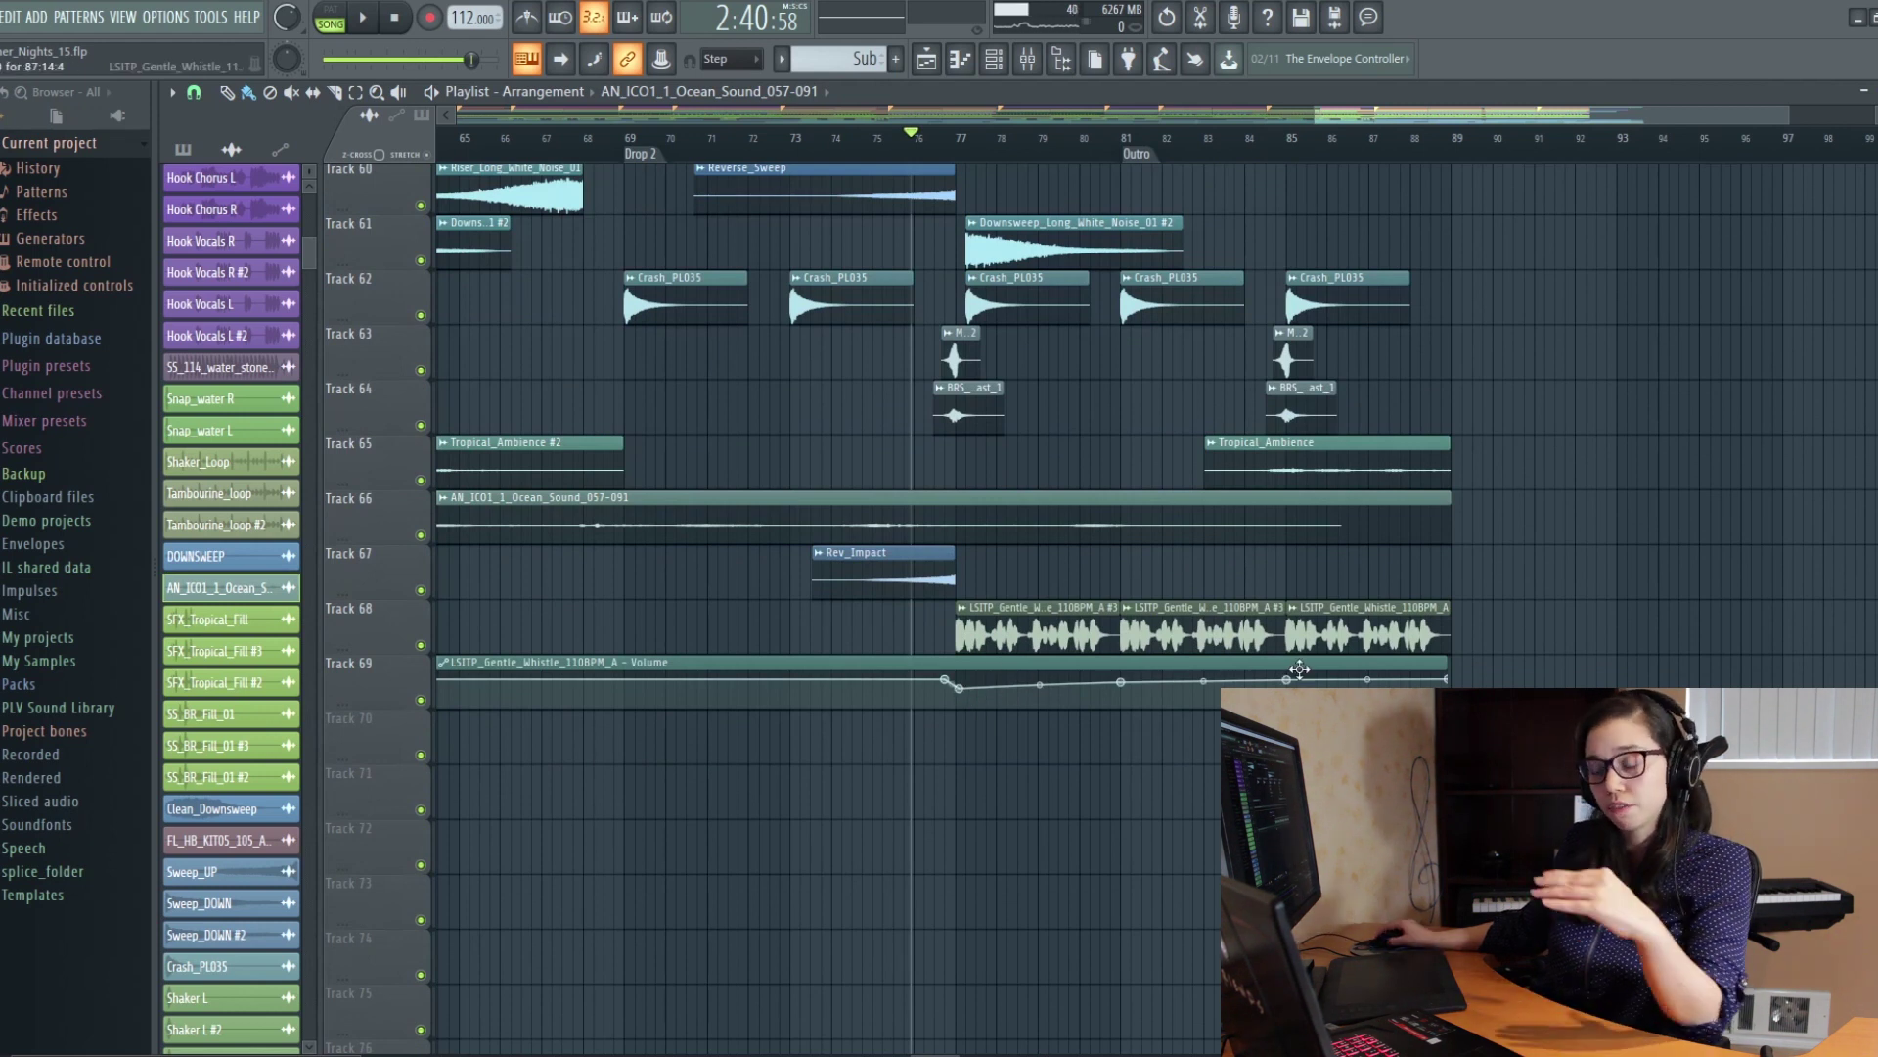
pyautogui.scroll(4, 1174, 604)
pyautogui.scroll(10, 1069, 721)
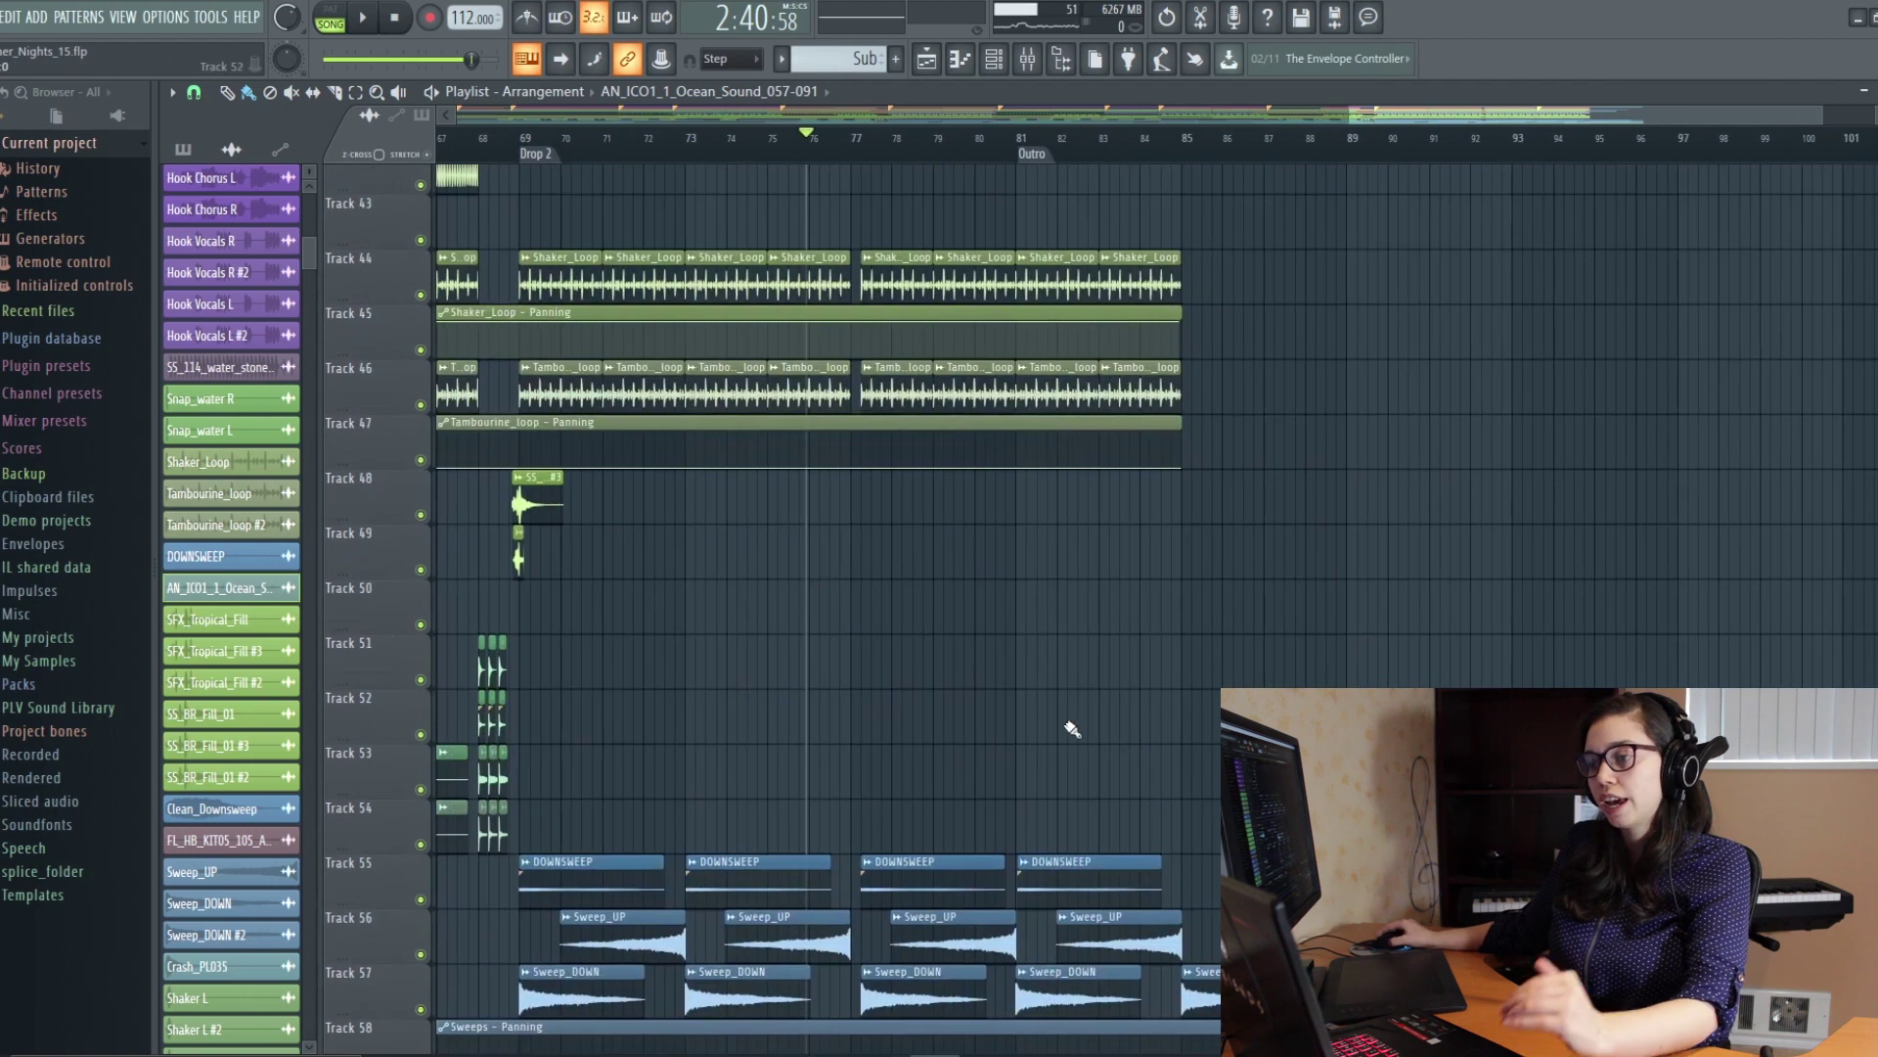
# Step: Examine how the kick, percussion and snap clips on Tracks 29 to 36 build up through Verse 2
pyautogui.scroll(5, 1076, 916)
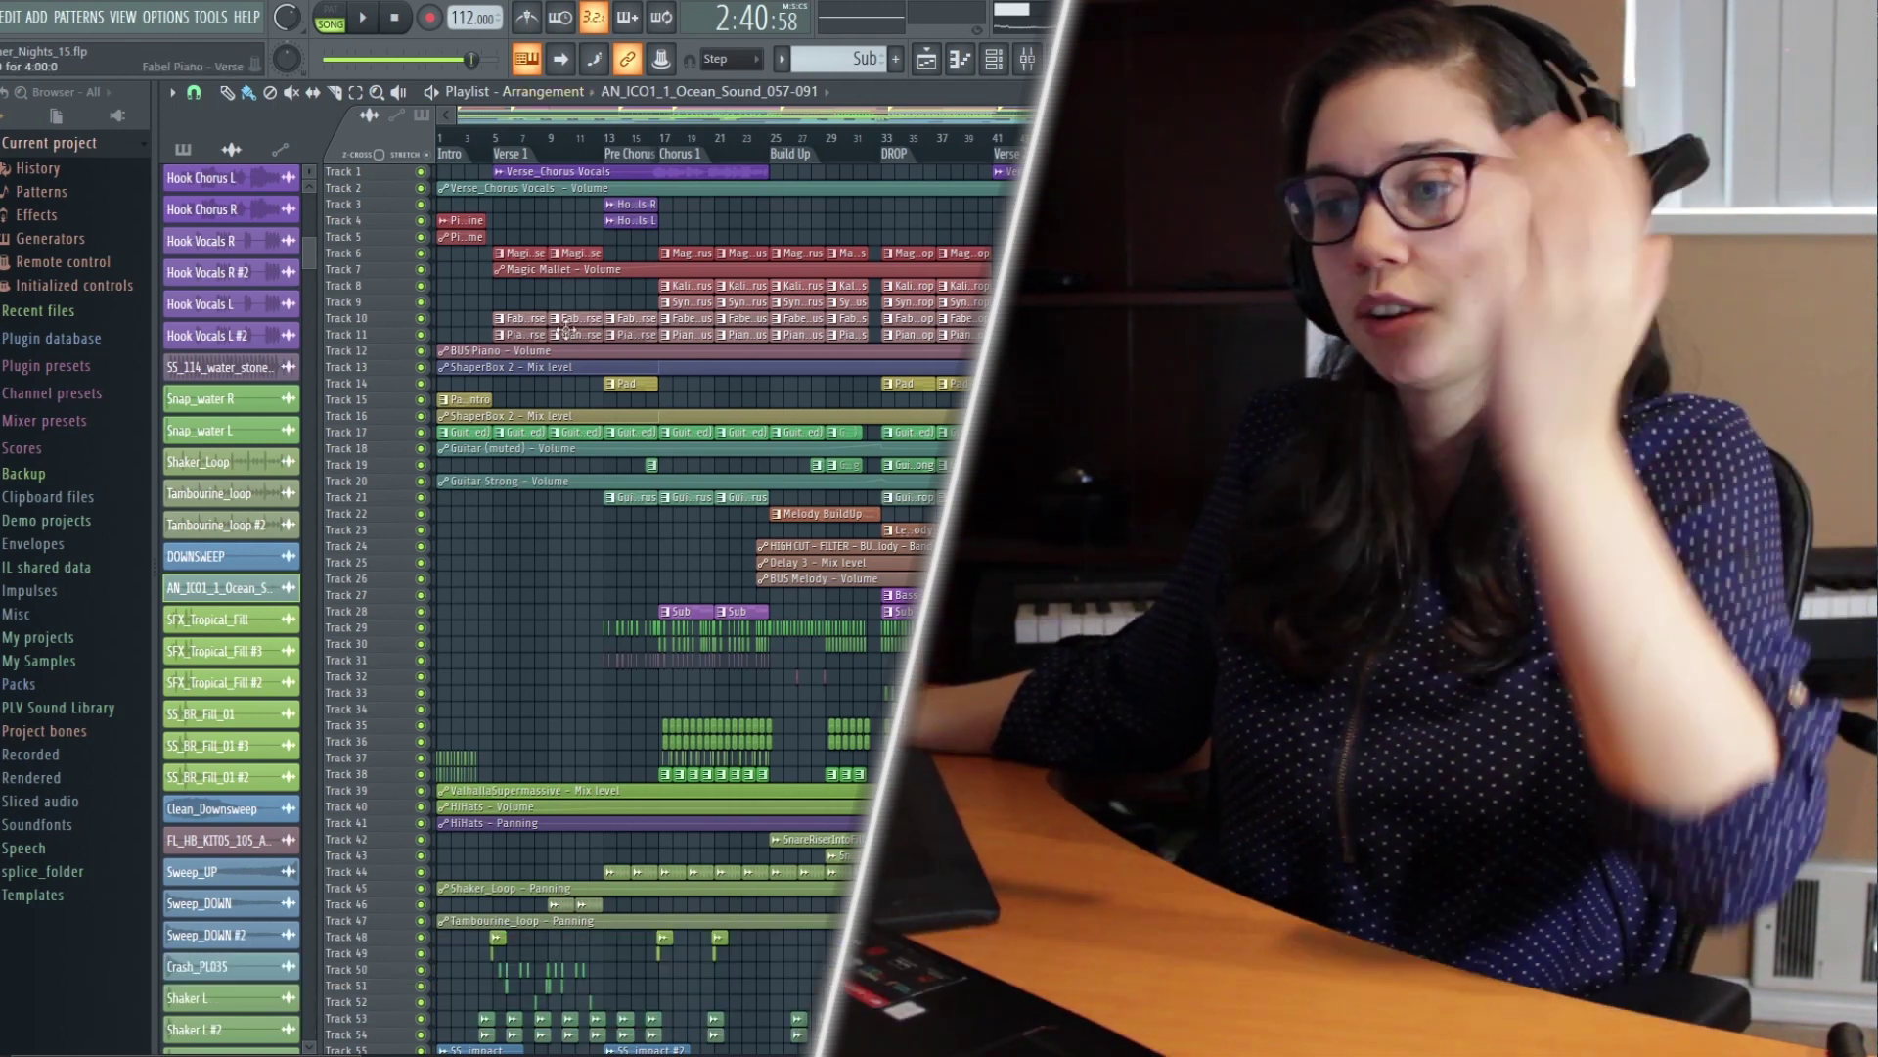
pyautogui.scroll(1, 1057, 636)
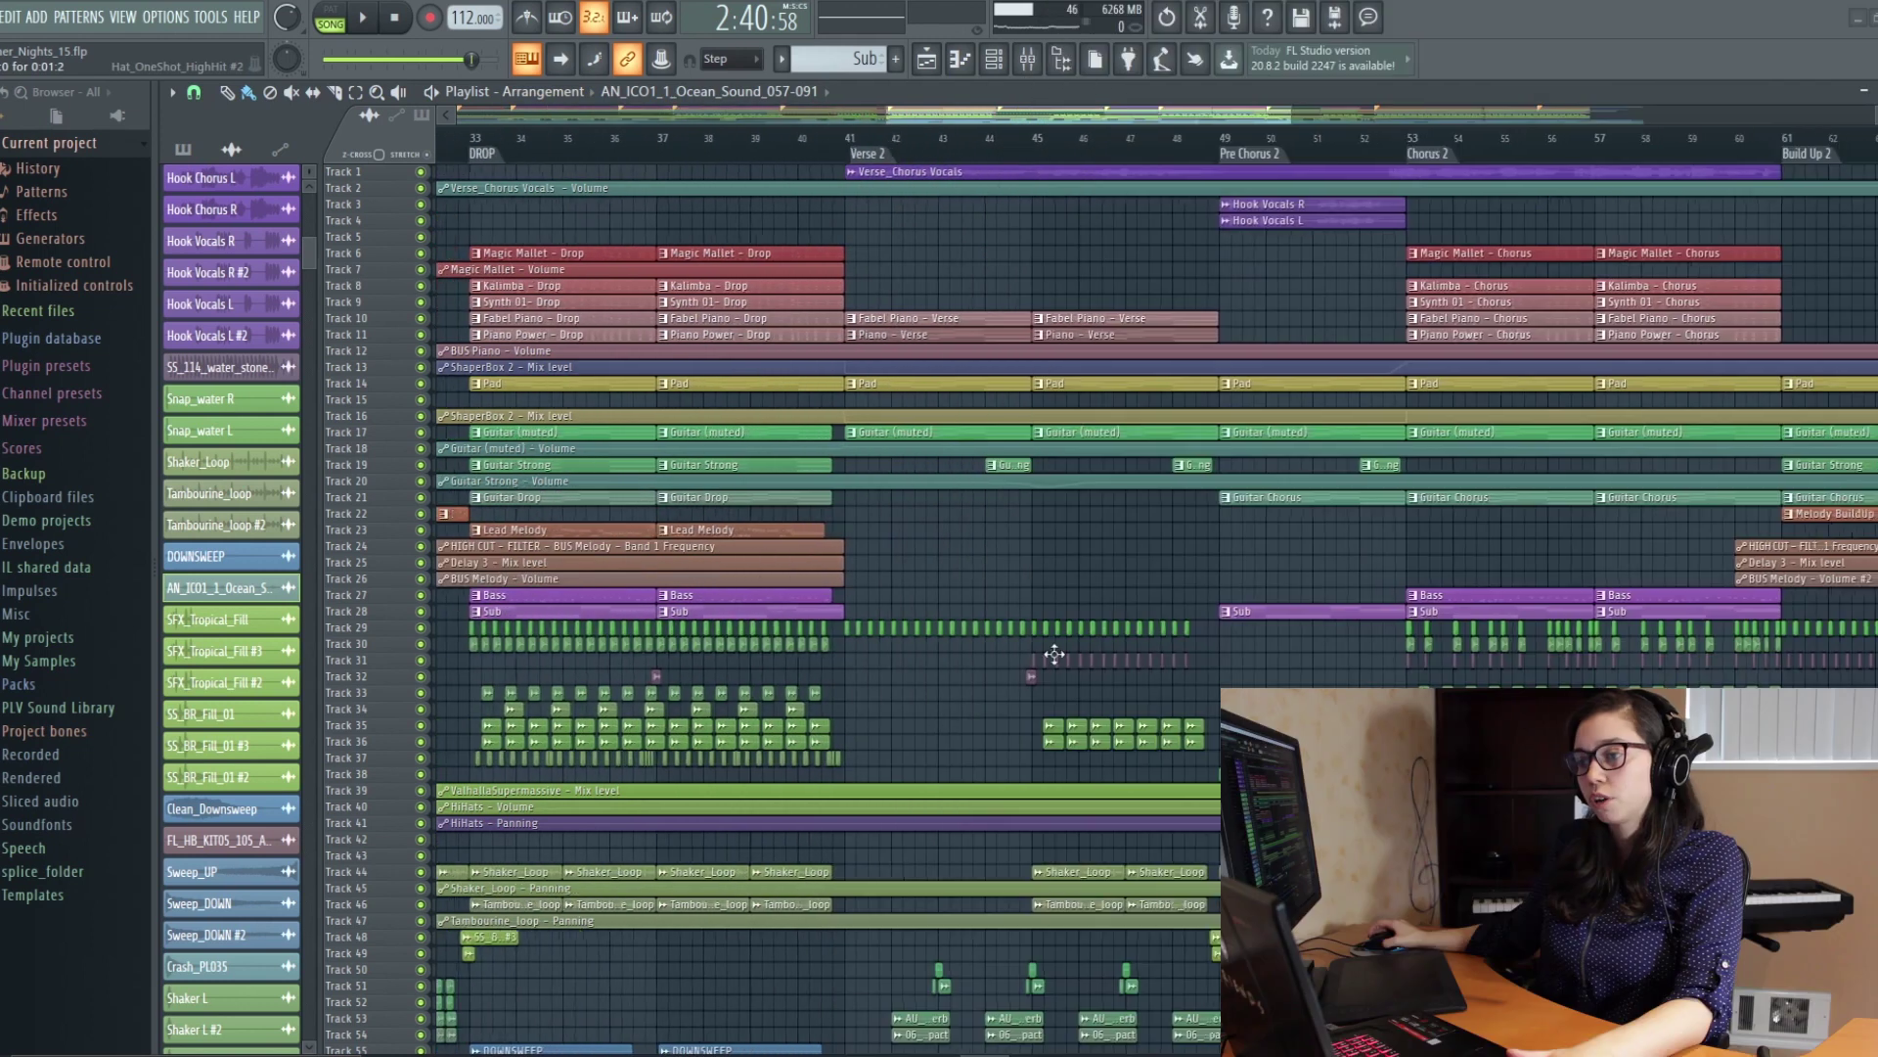
pyautogui.scroll(3, 966, 680)
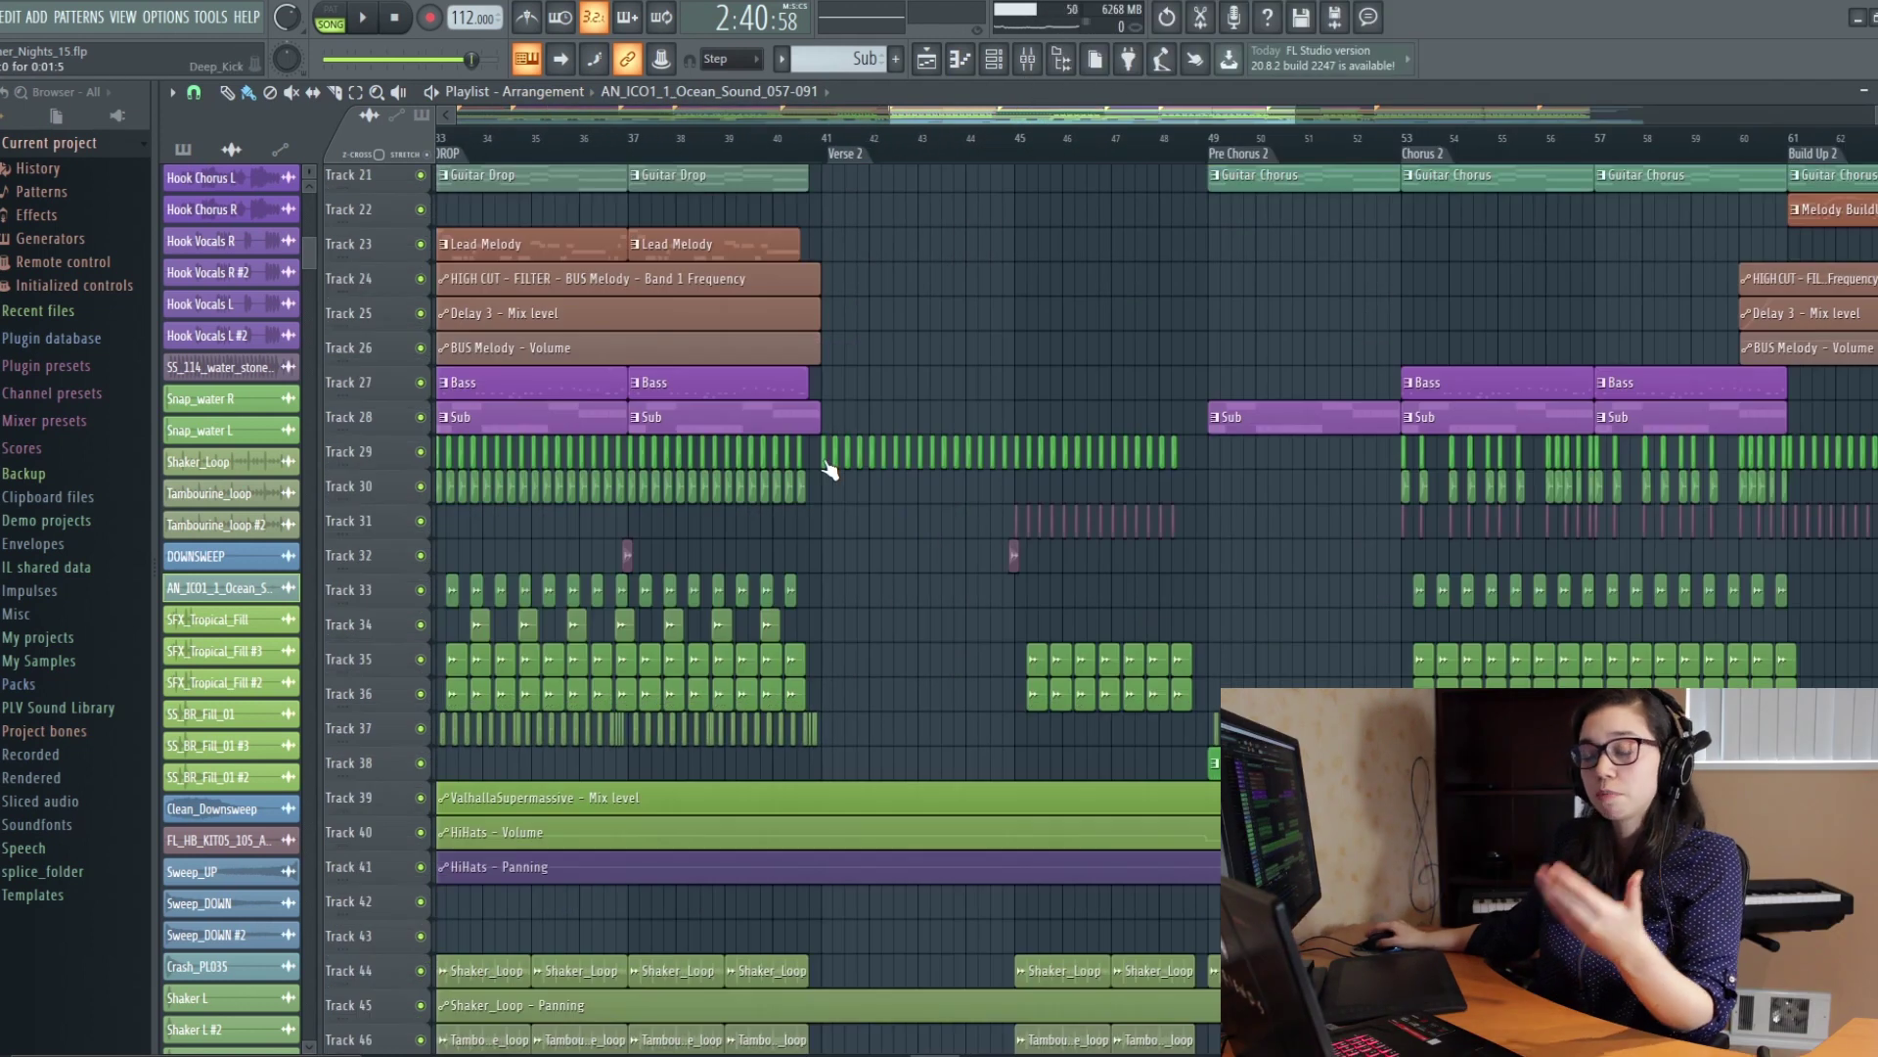
pyautogui.scroll(5, 1042, 577)
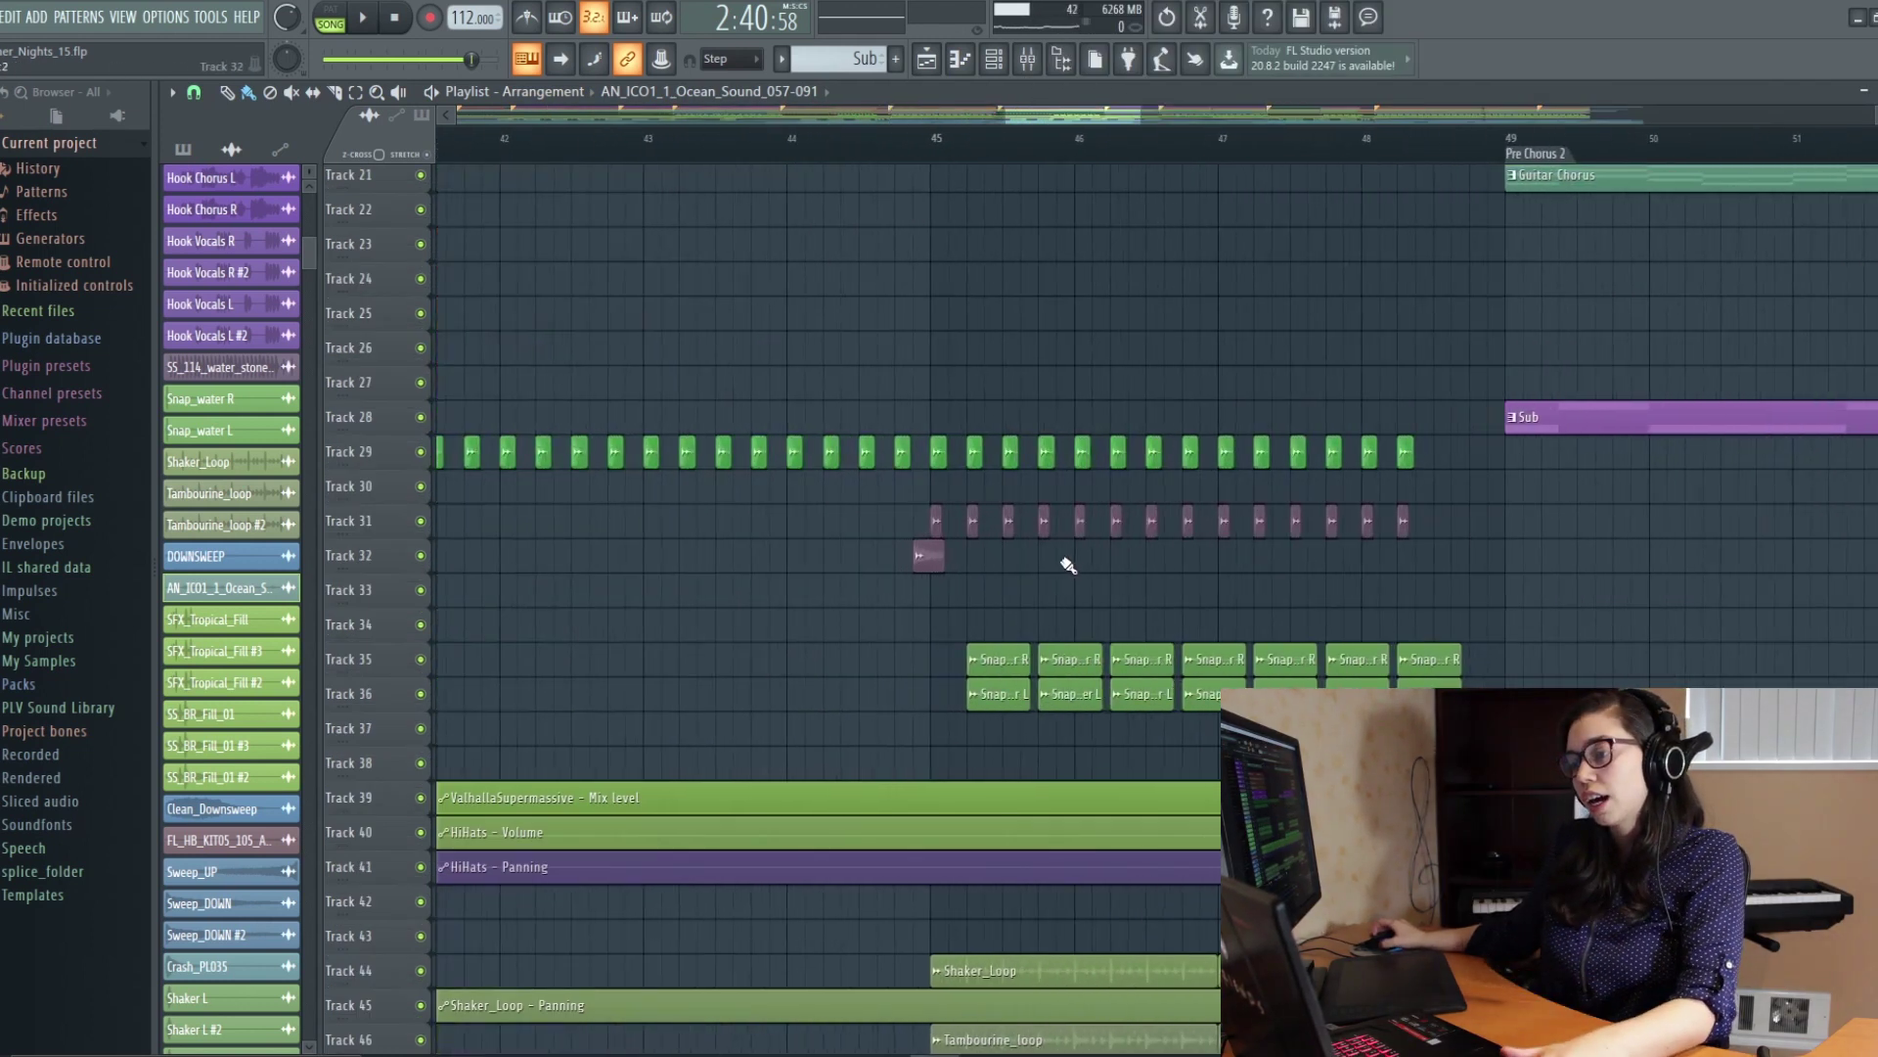
pyautogui.scroll(2, 1029, 590)
pyautogui.scroll(-5, 1029, 590)
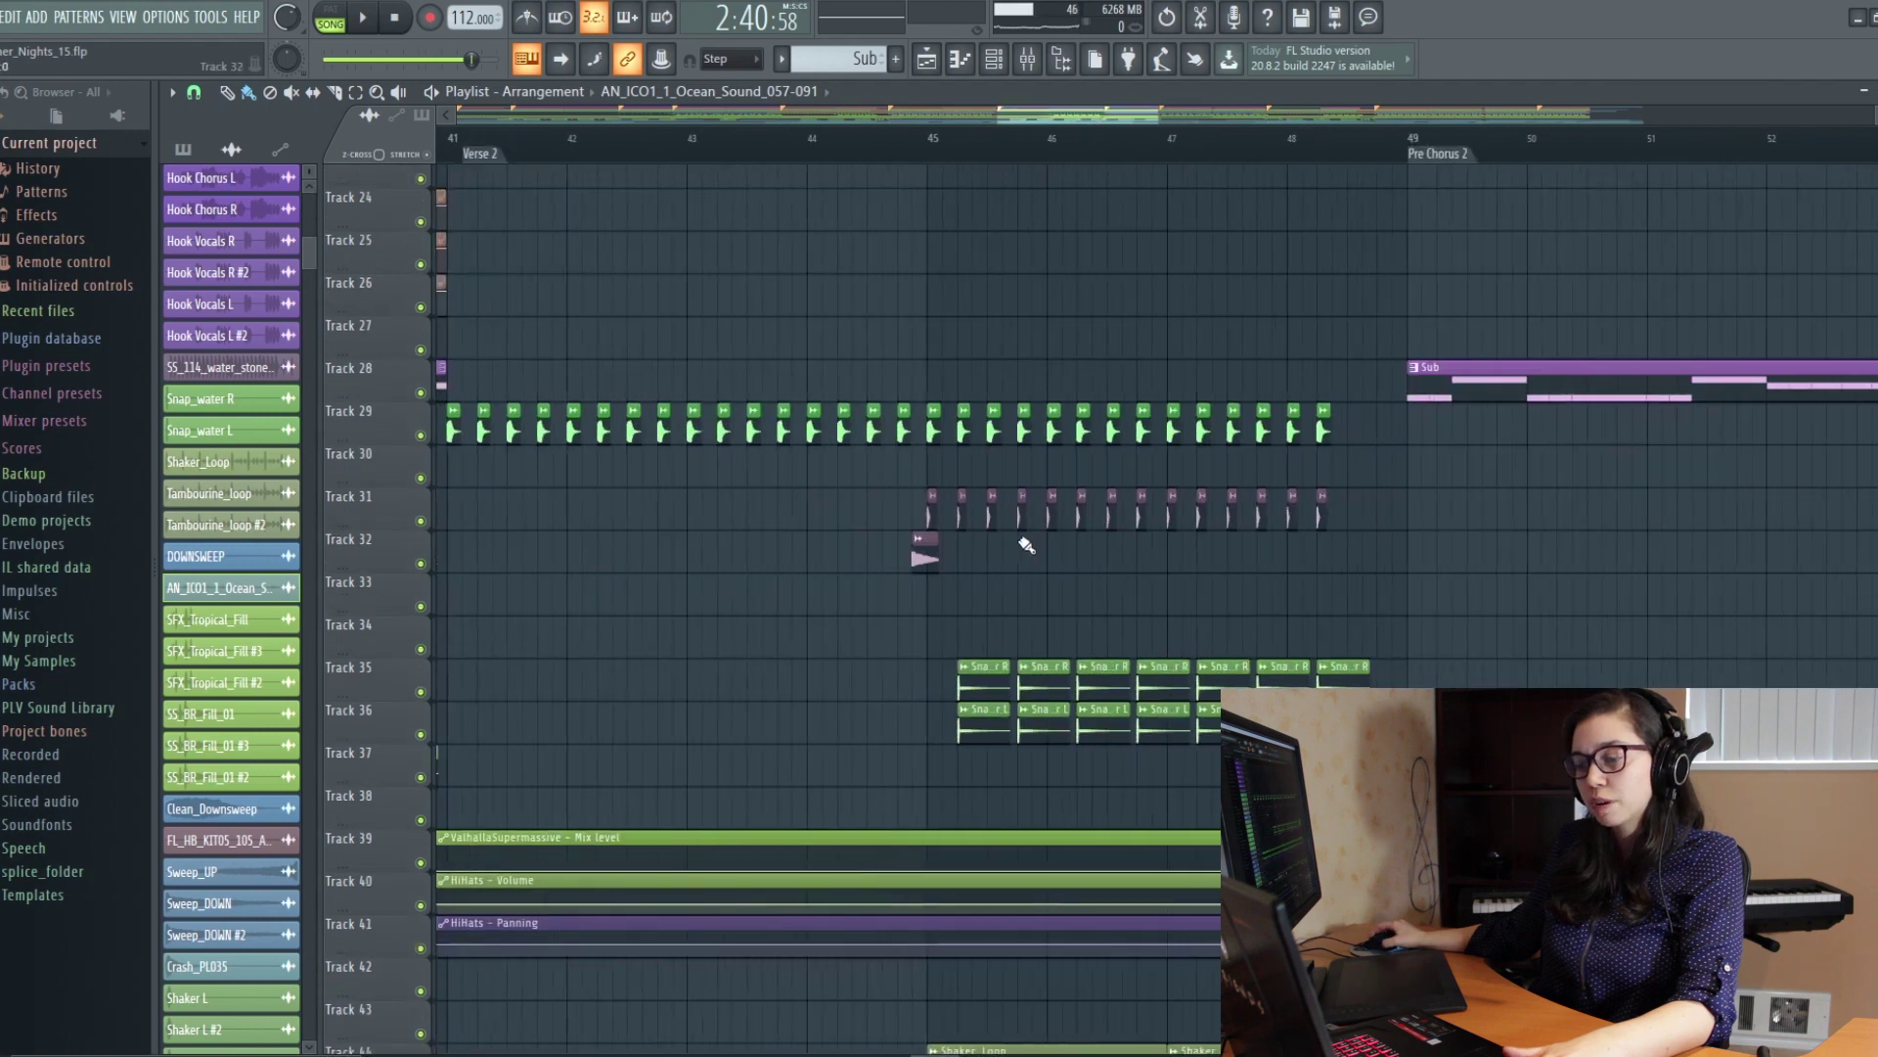
pyautogui.scroll(-3, 1031, 545)
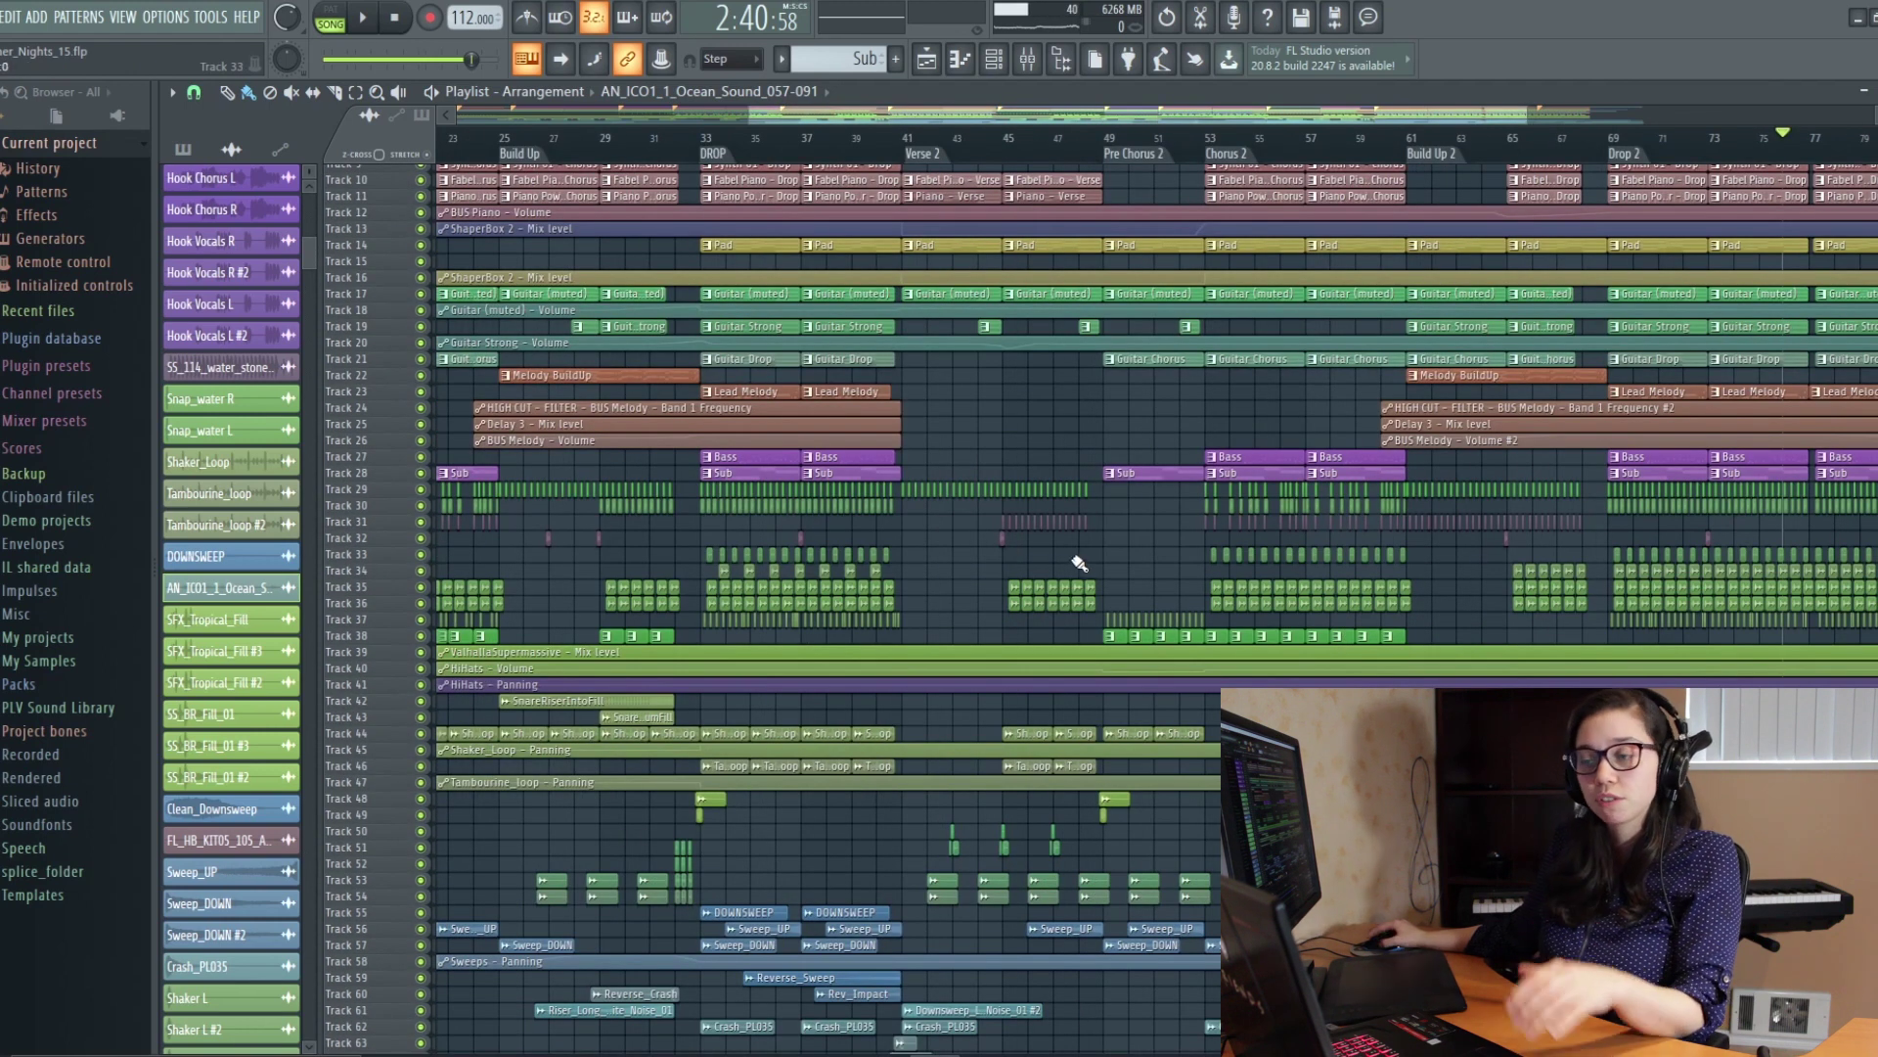
# Step: Mark the time range from bar 77 past the end of the Outro, deselect its clips, and look over the section's layers
pyautogui.scroll(5, 1076, 568)
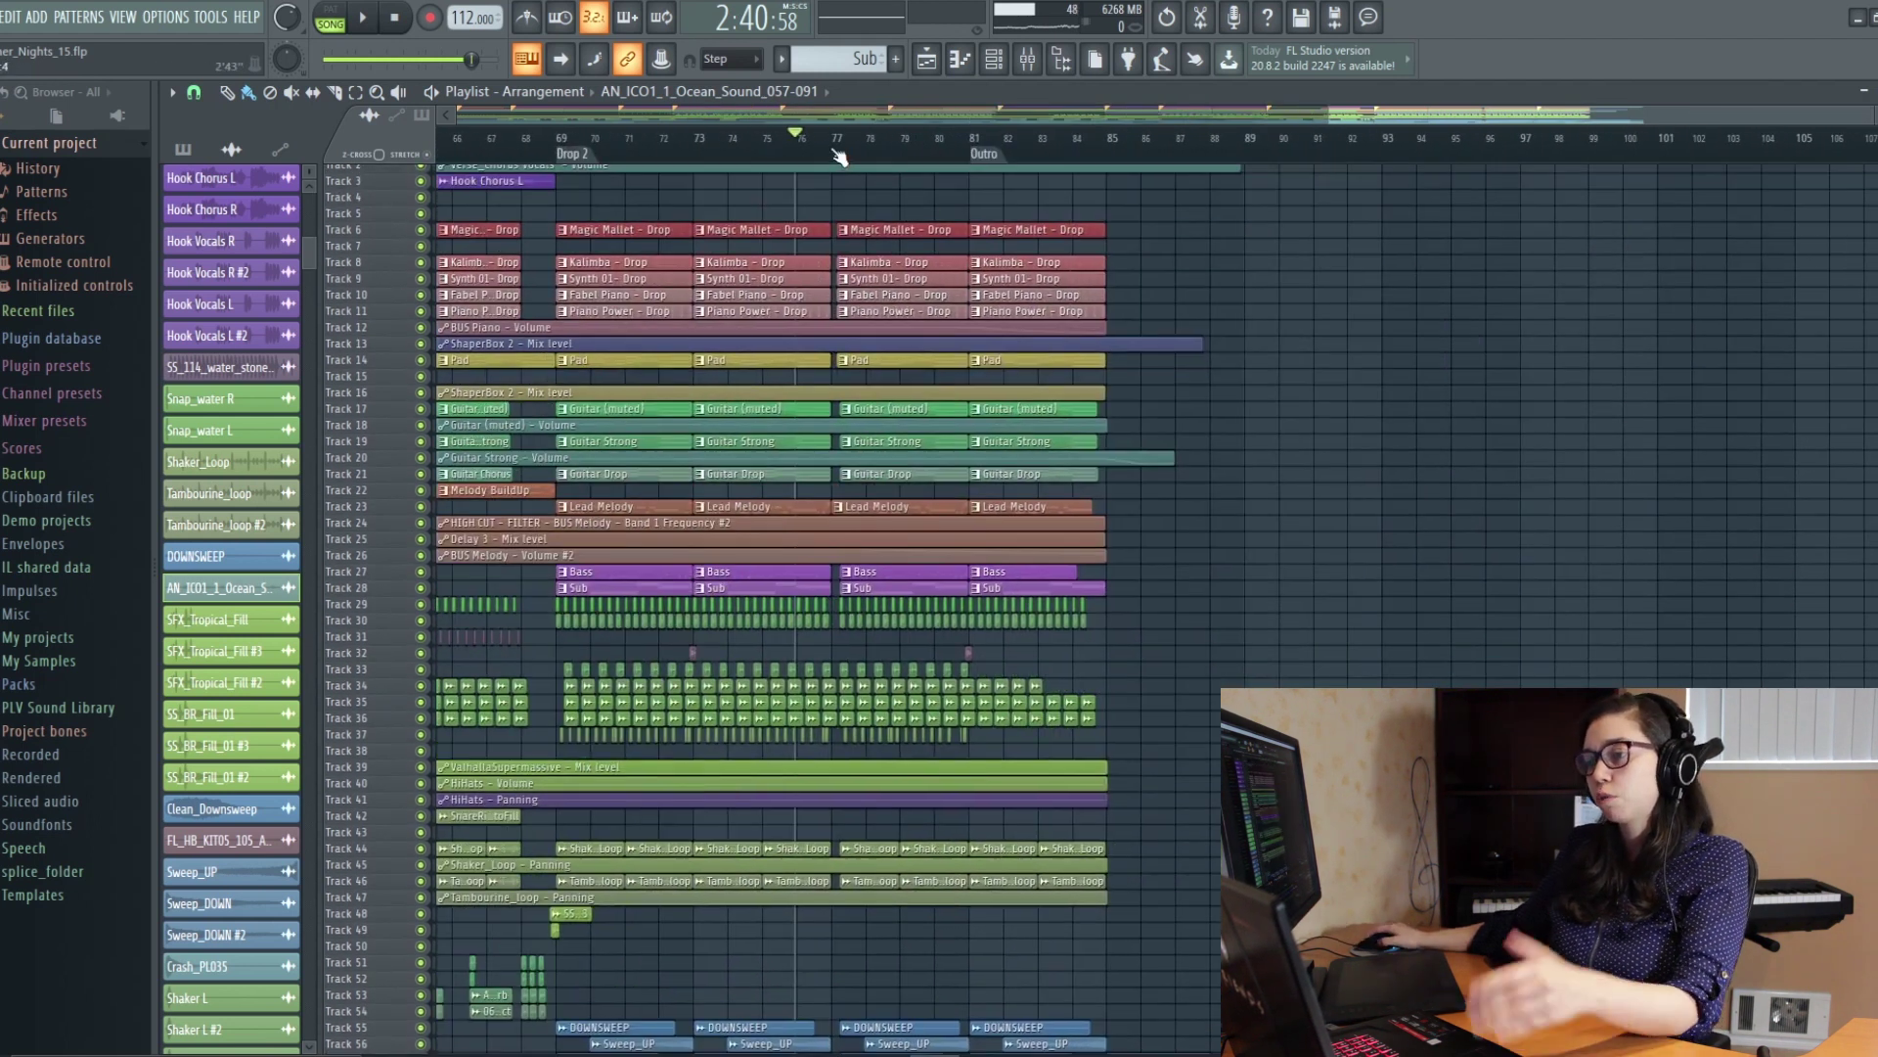
pyautogui.moveTo(838, 157); pyautogui.dragTo(1185, 165)
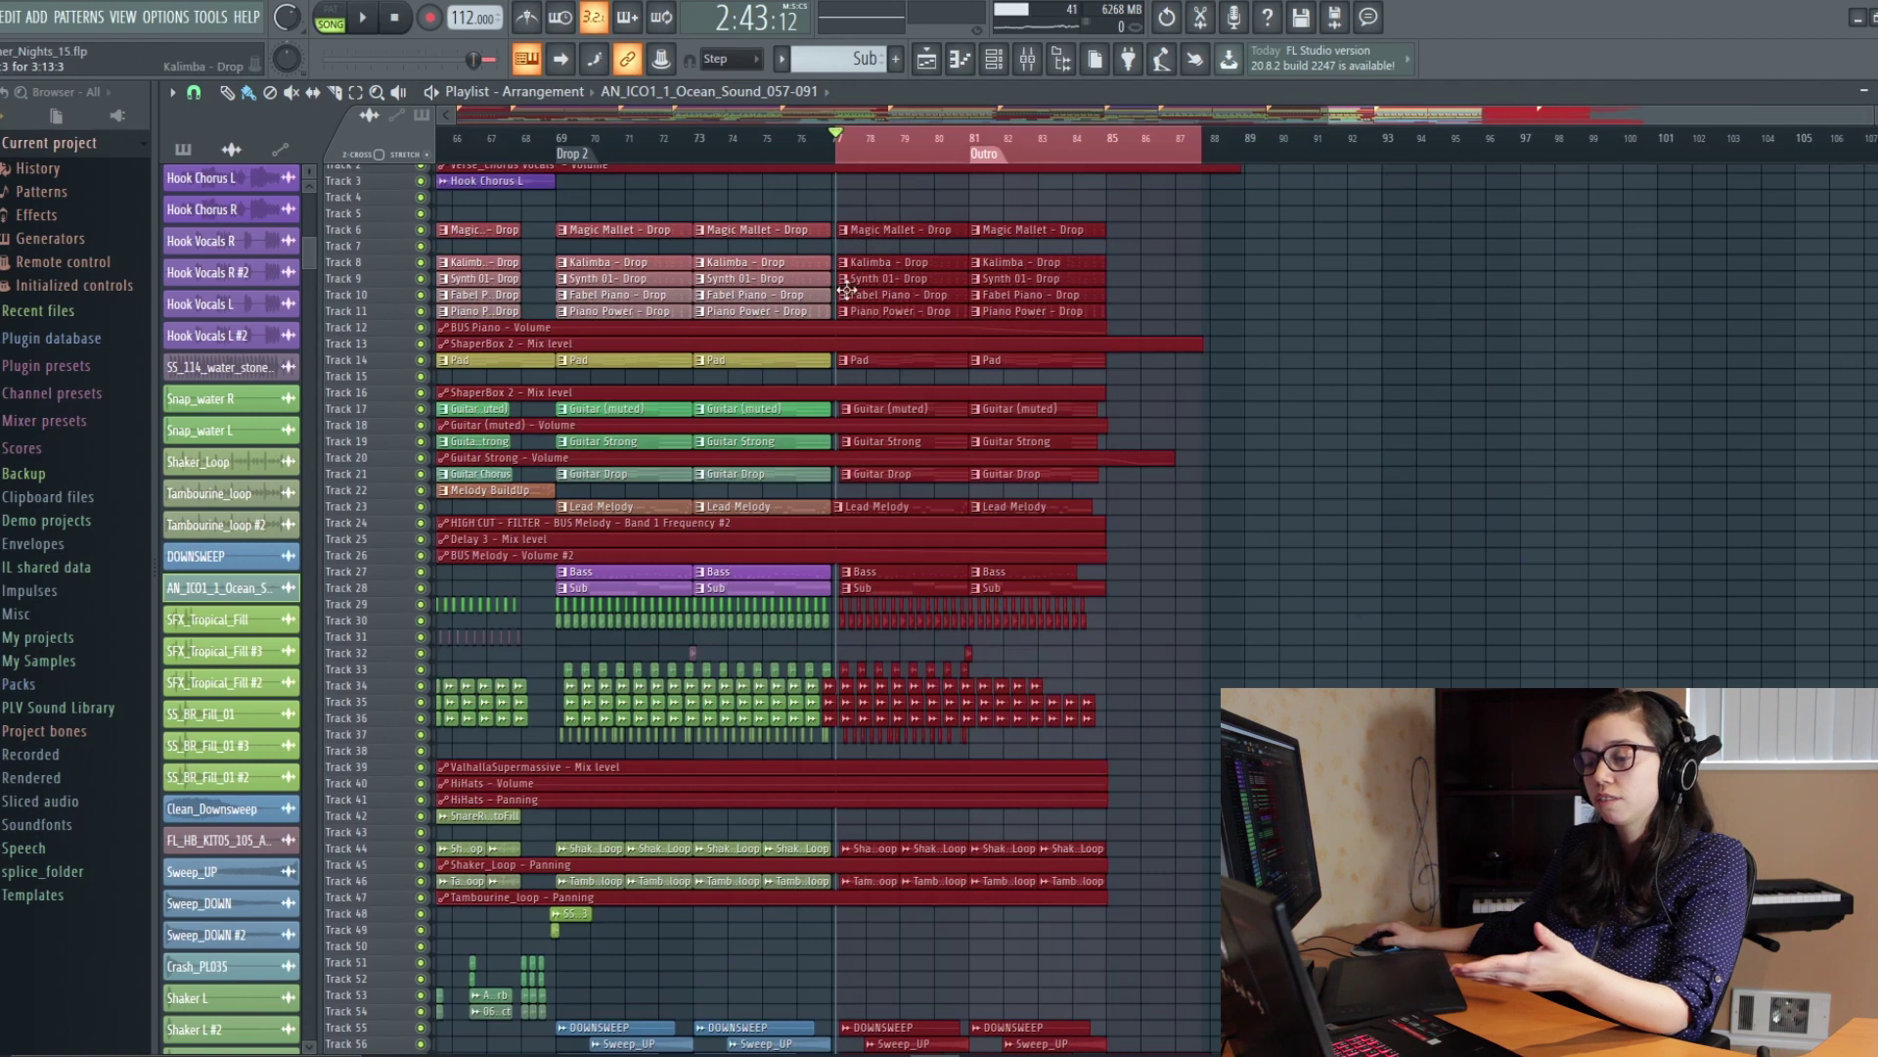
pyautogui.click(1100, 457)
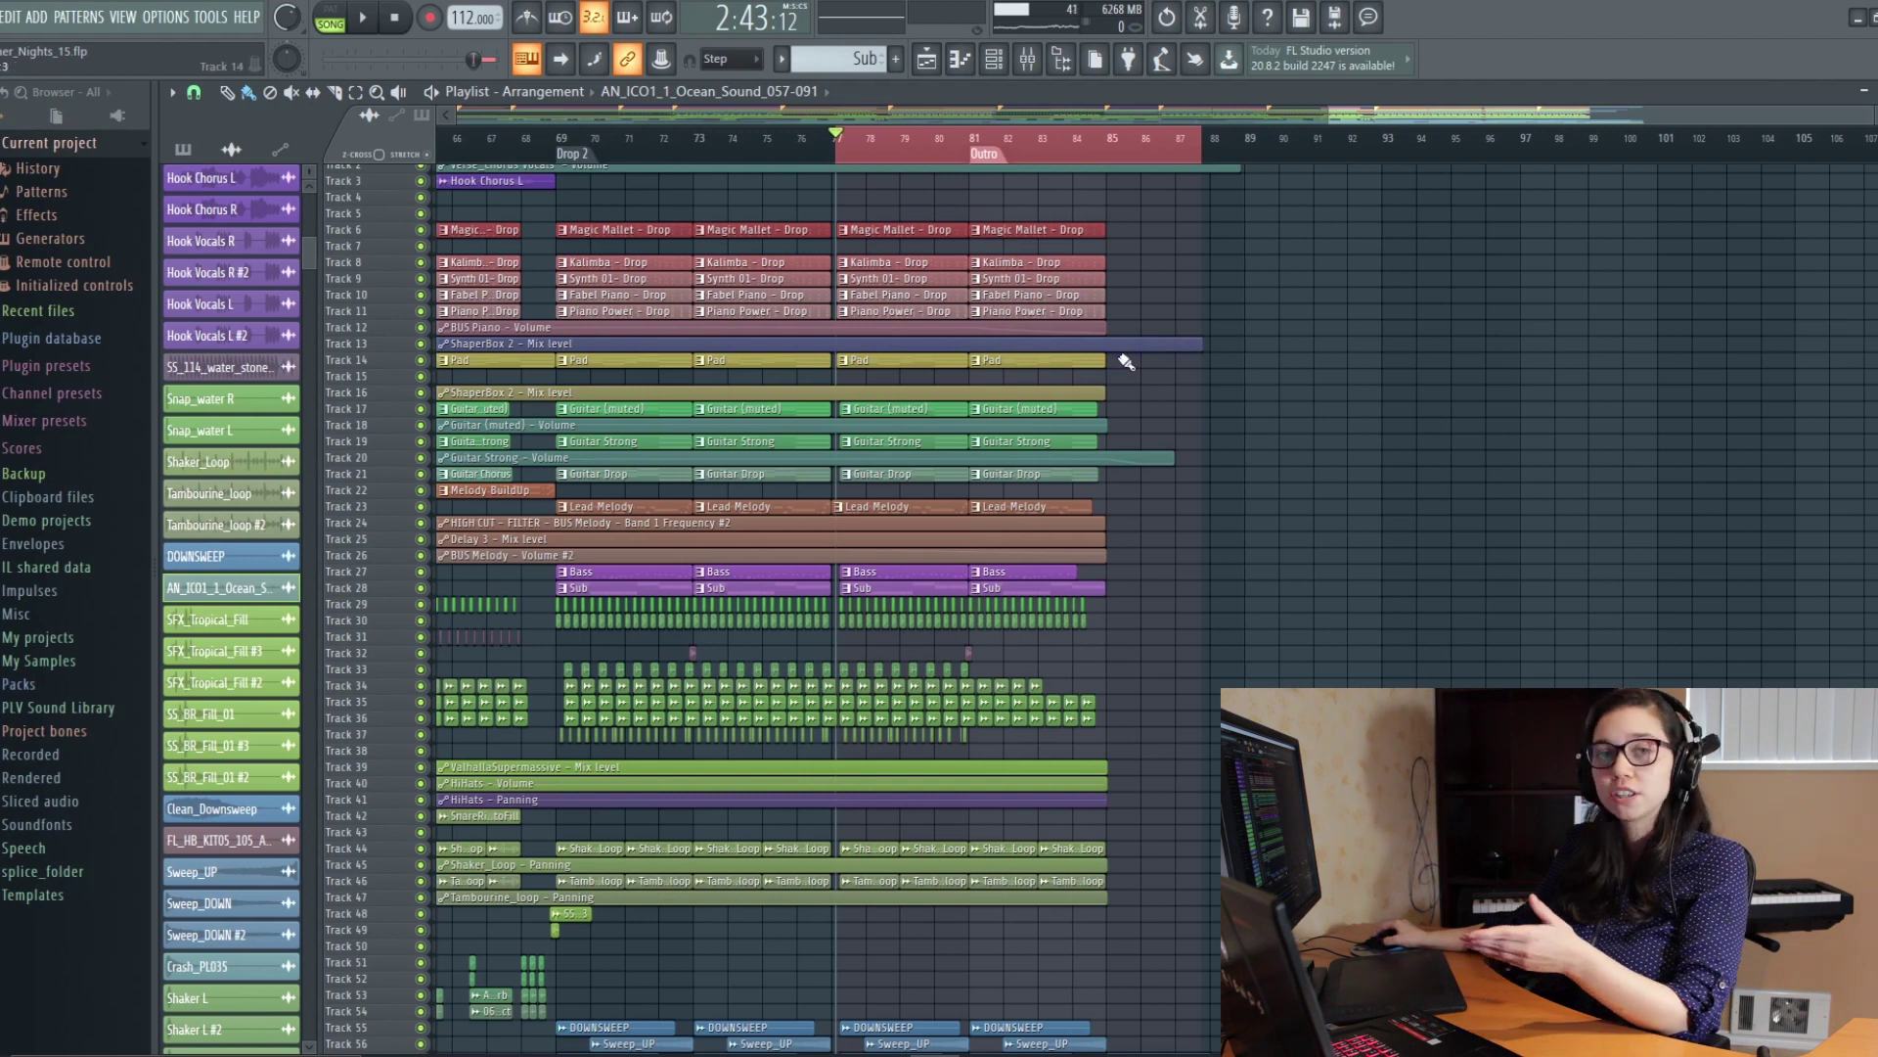
pyautogui.scroll(-6, 1178, 411)
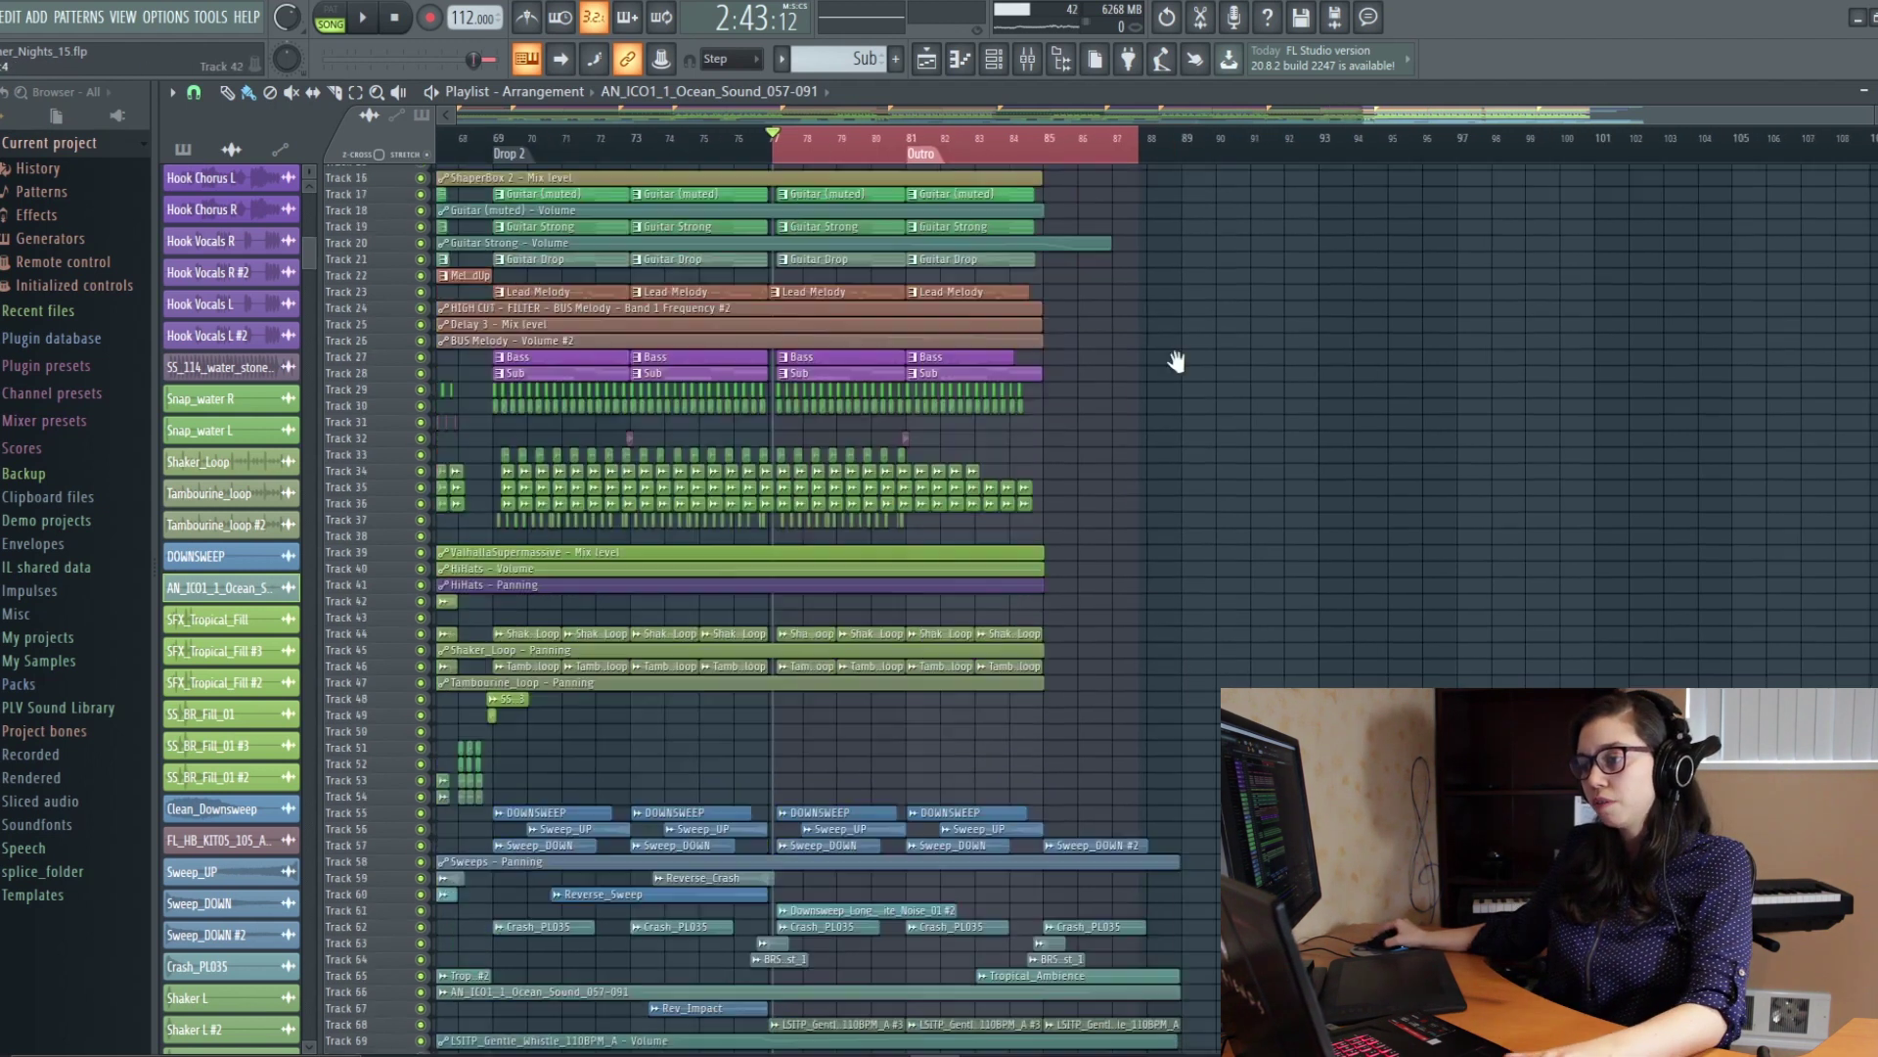
pyautogui.scroll(4, 1140, 469)
pyautogui.scroll(3, 1101, 255)
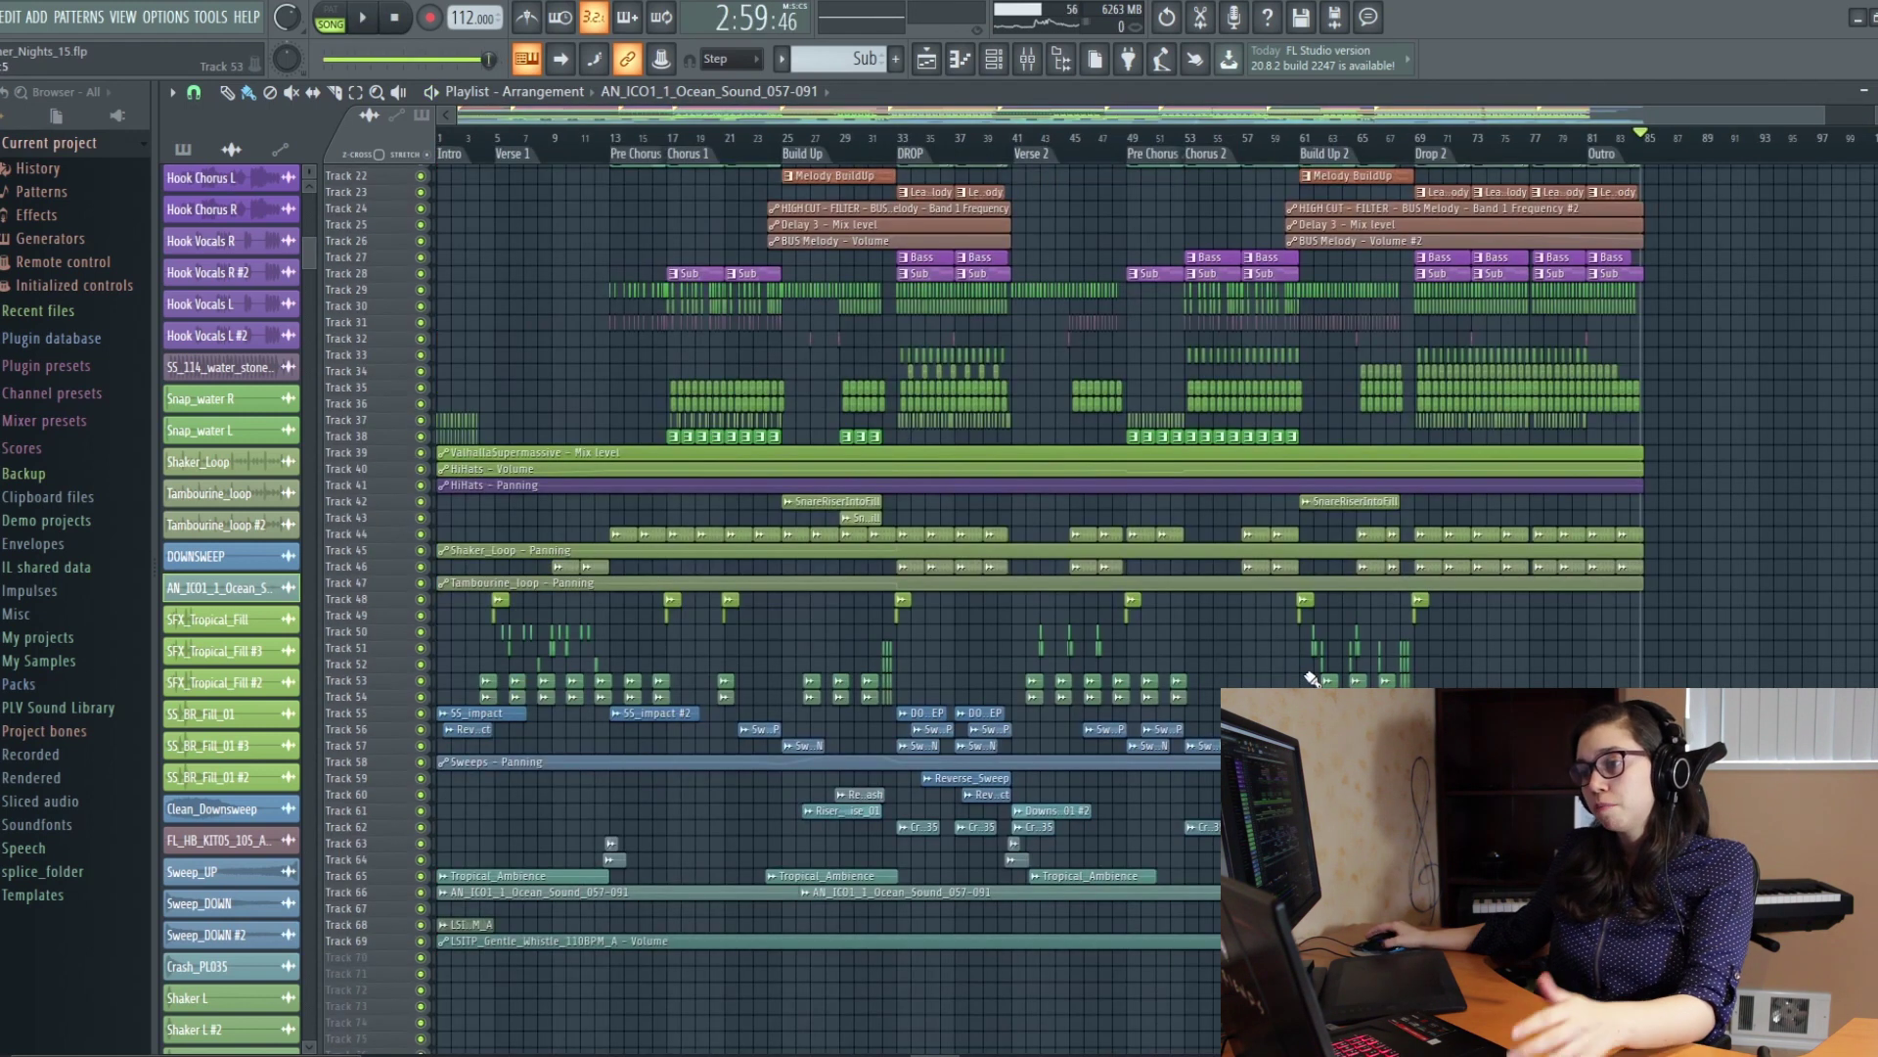
# Step: Examine the Drop's effects clips and check the sample settings of Crash_PL035 on Track 62
pyautogui.scroll(3, 1125, 724)
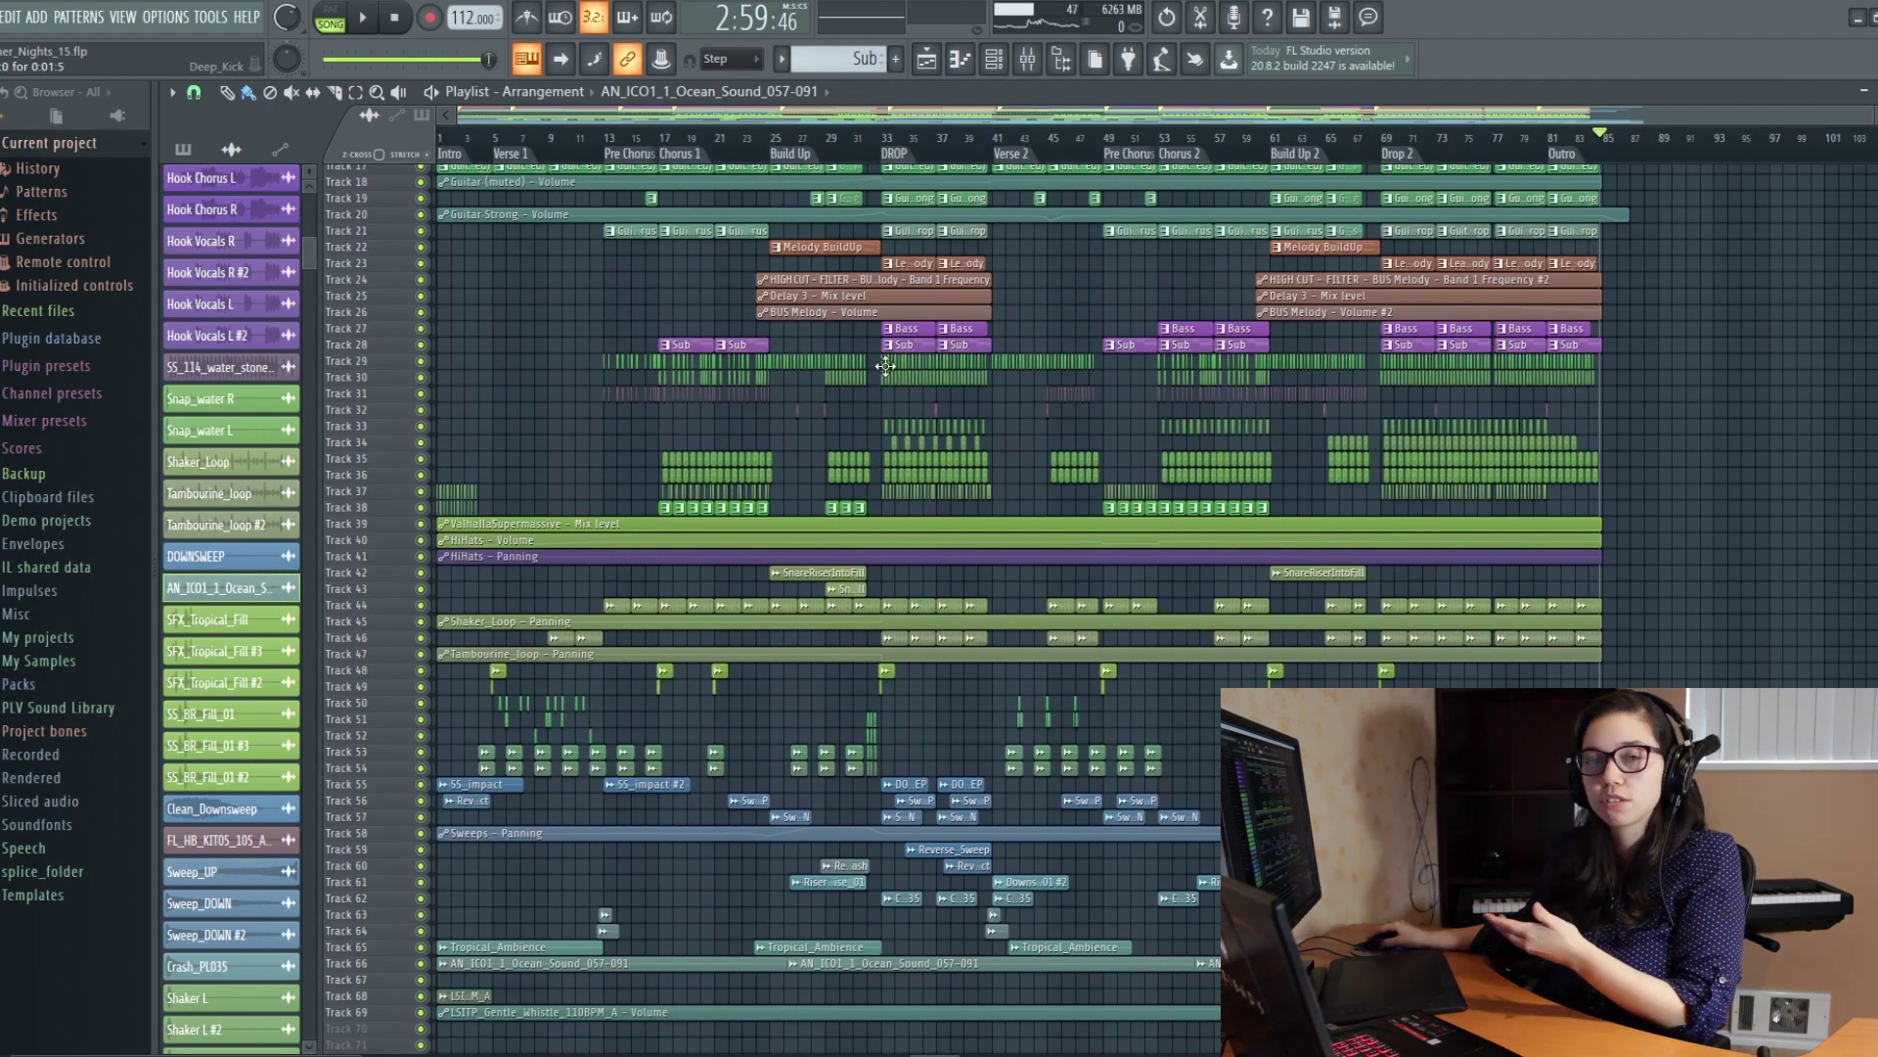
pyautogui.scroll(-1, 845, 666)
pyautogui.scroll(6, 846, 667)
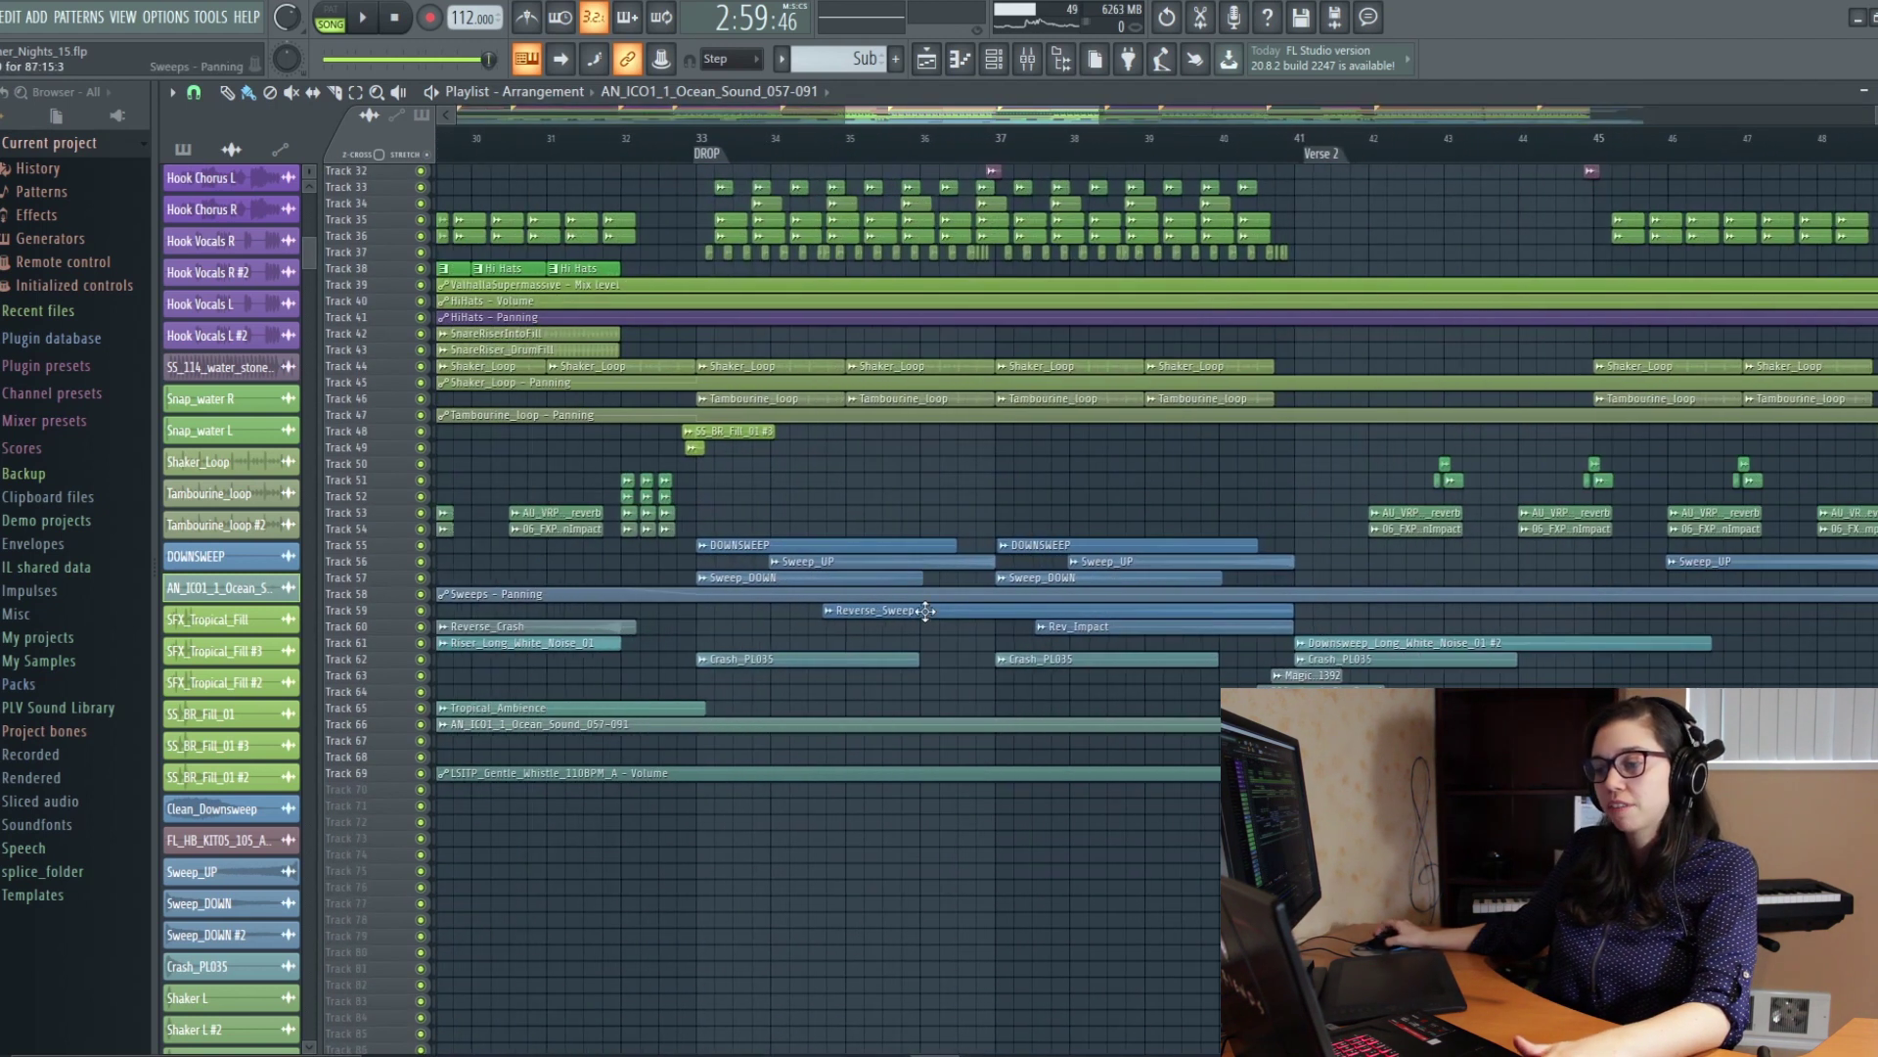
pyautogui.scroll(-1, 768, 709)
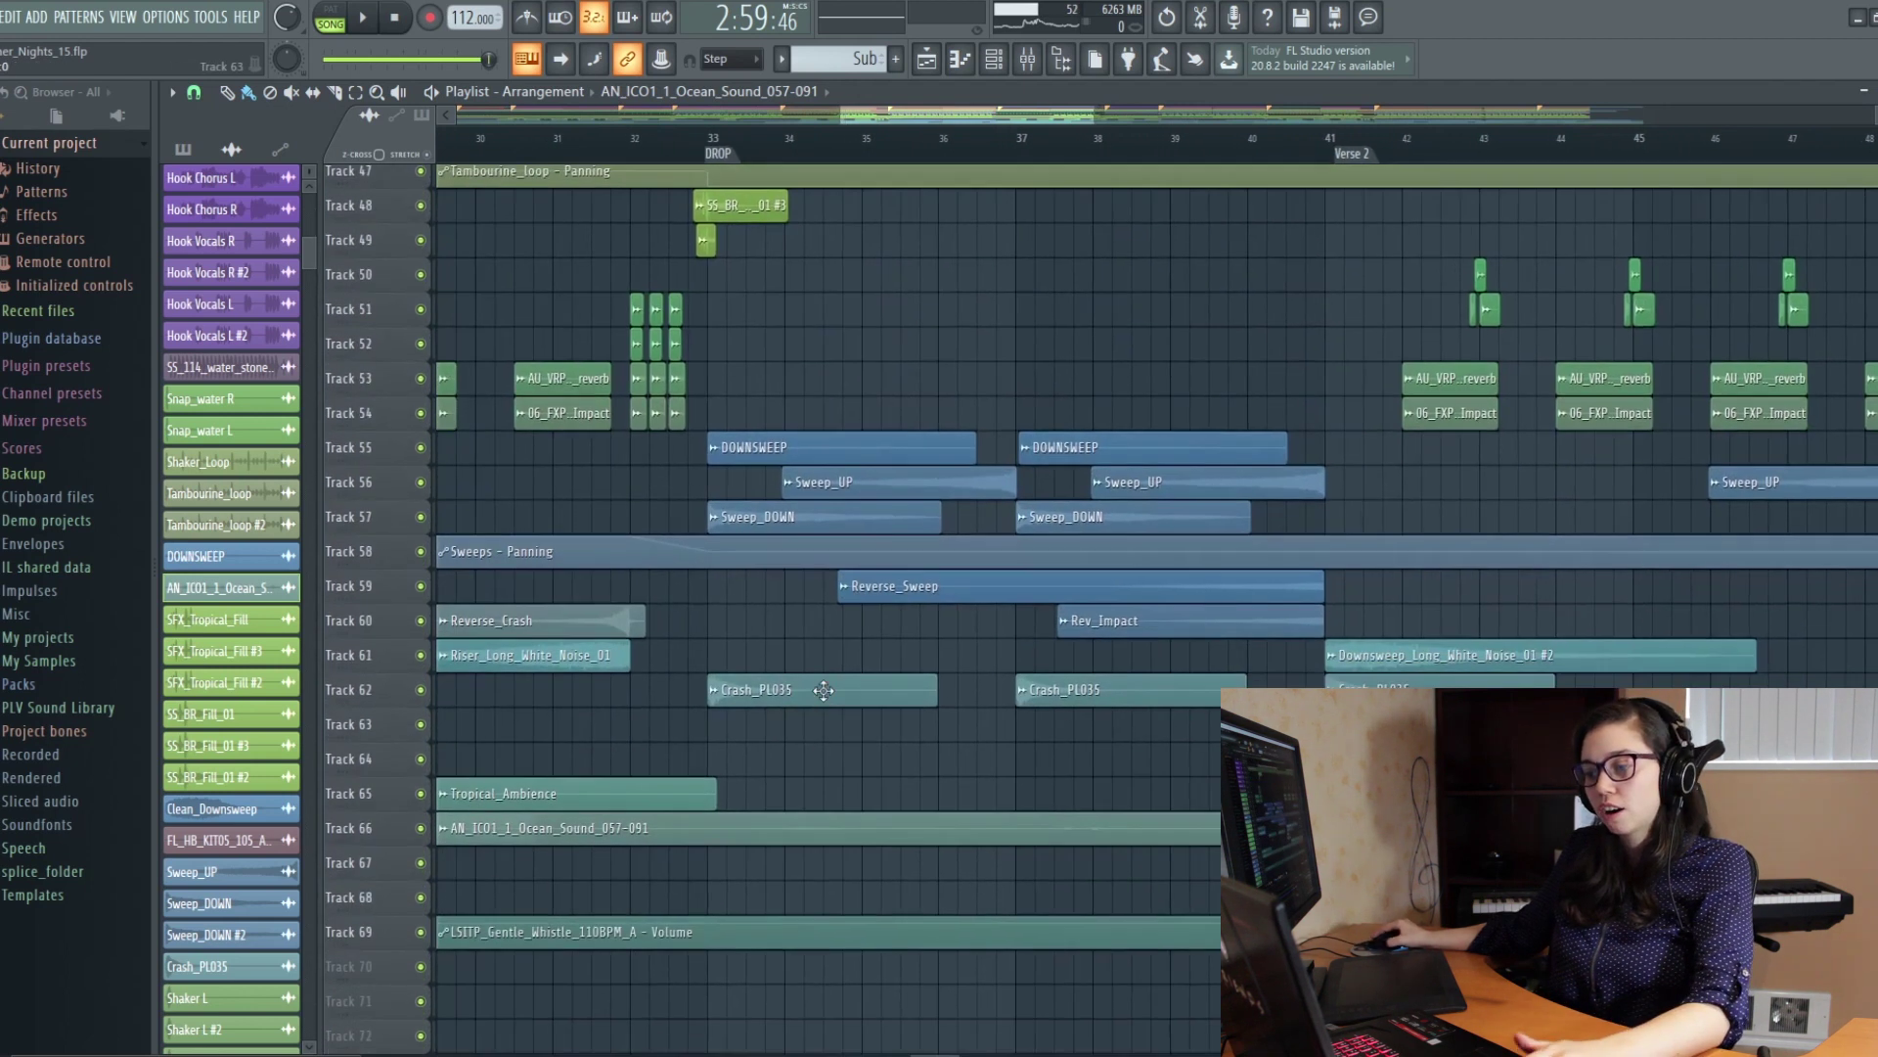
pyautogui.doubleClick(854, 688)
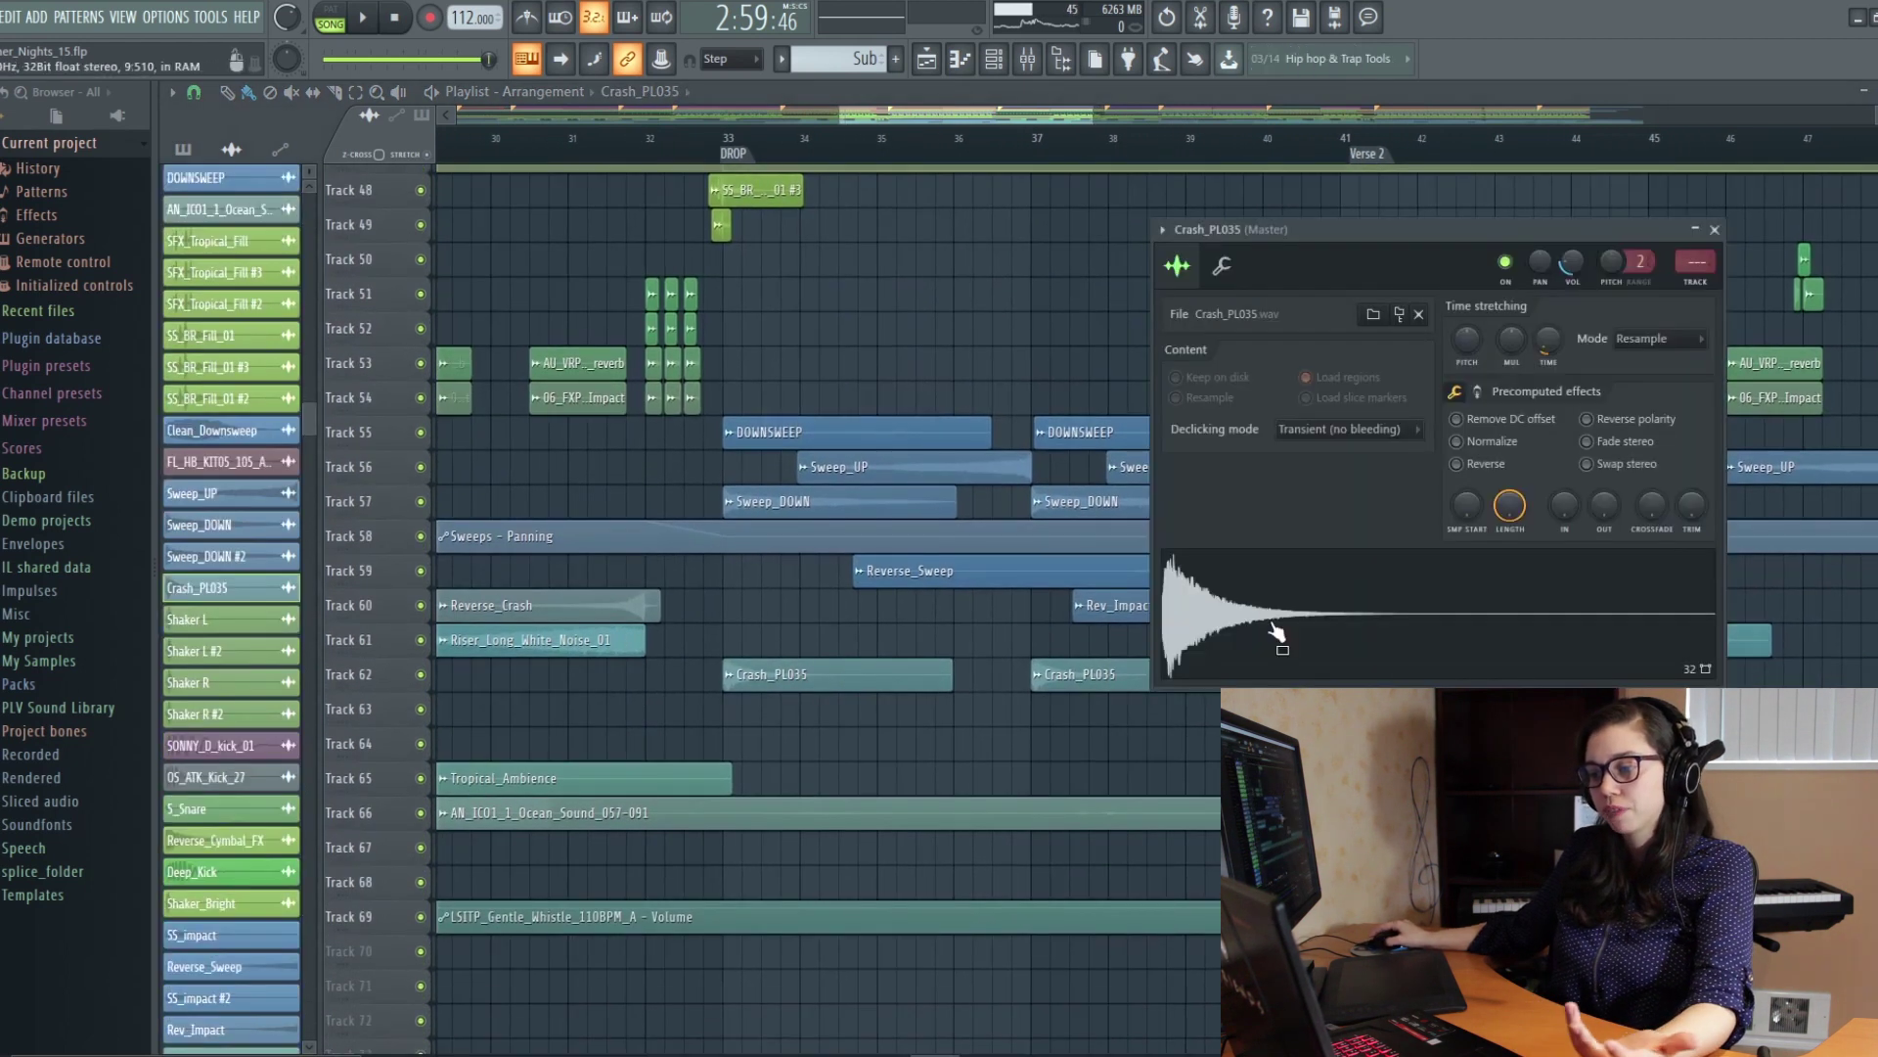
pyautogui.click(1715, 231)
# Step: Check the sample settings of the MagicSpellWhoosh_SFXB.1392 clip on Track 63 at the start of Verse 2
pyautogui.scroll(2, 994, 704)
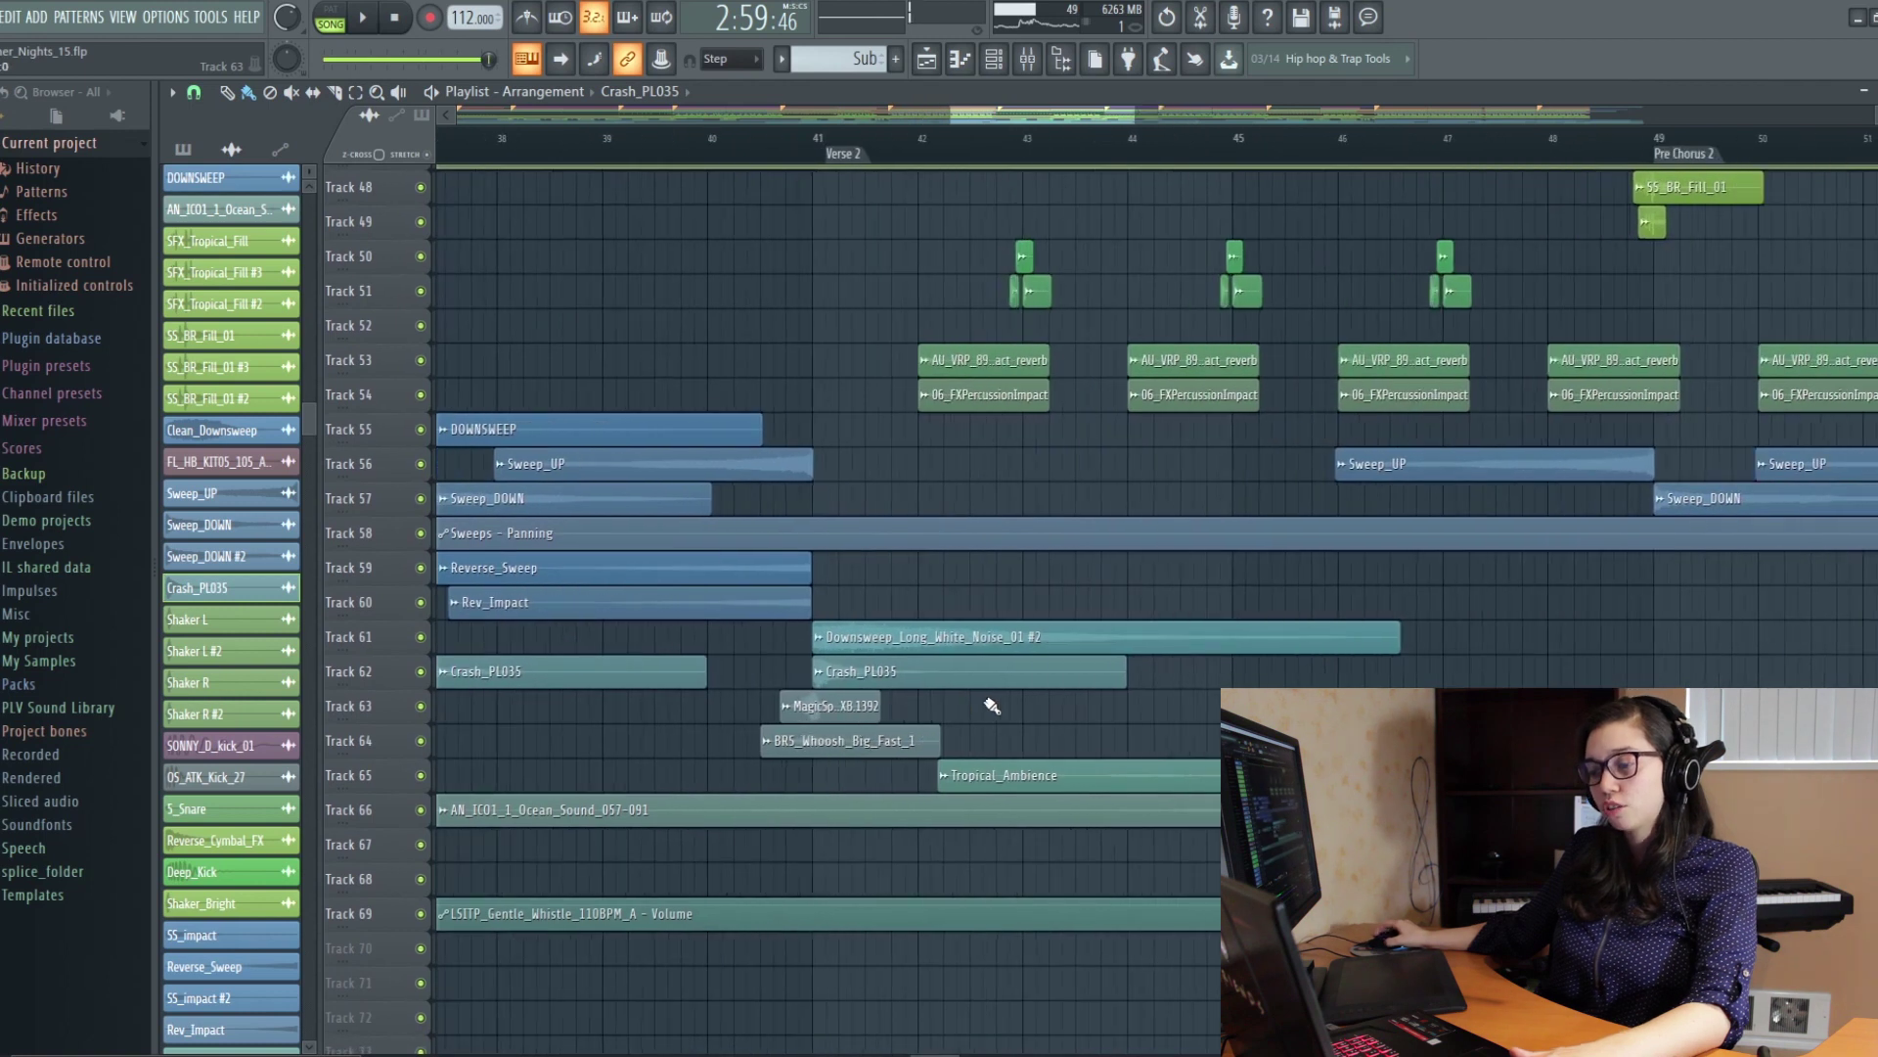
pyautogui.doubleClick(831, 705)
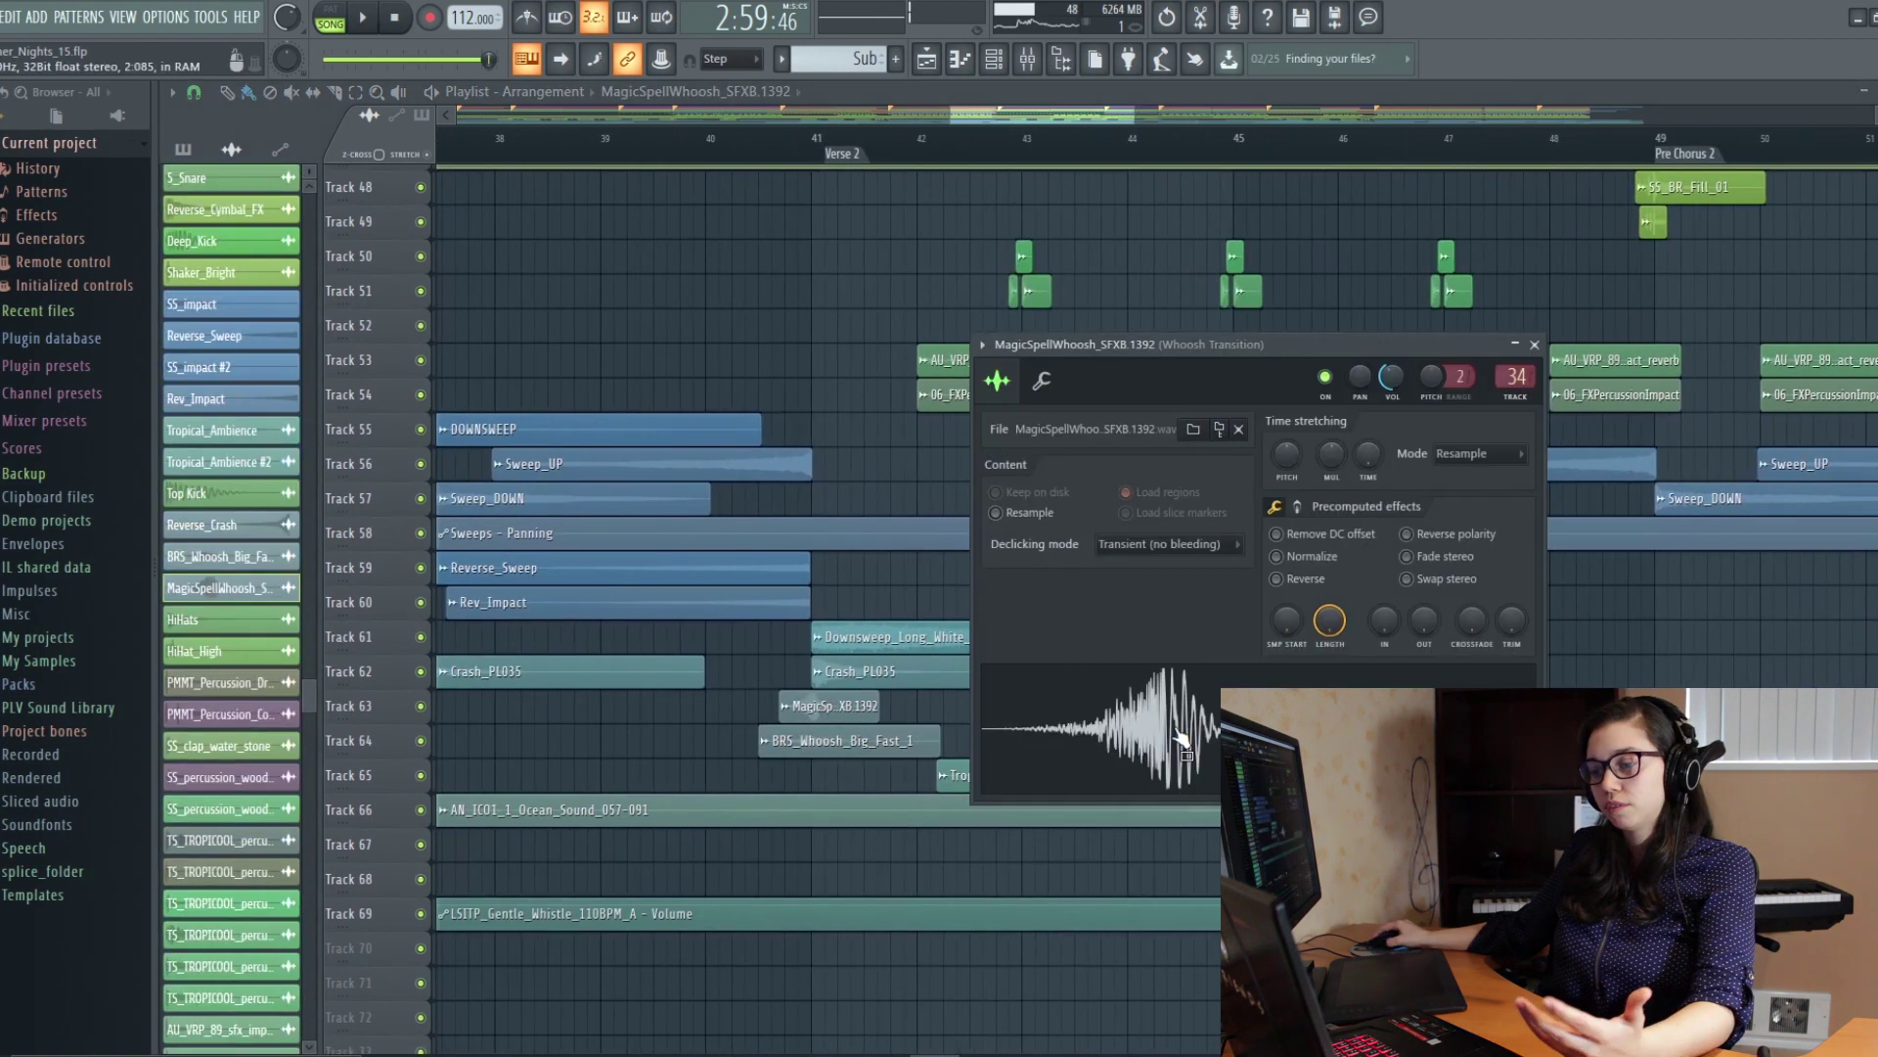
pyautogui.click(1534, 344)
pyautogui.scroll(-5, 1216, 851)
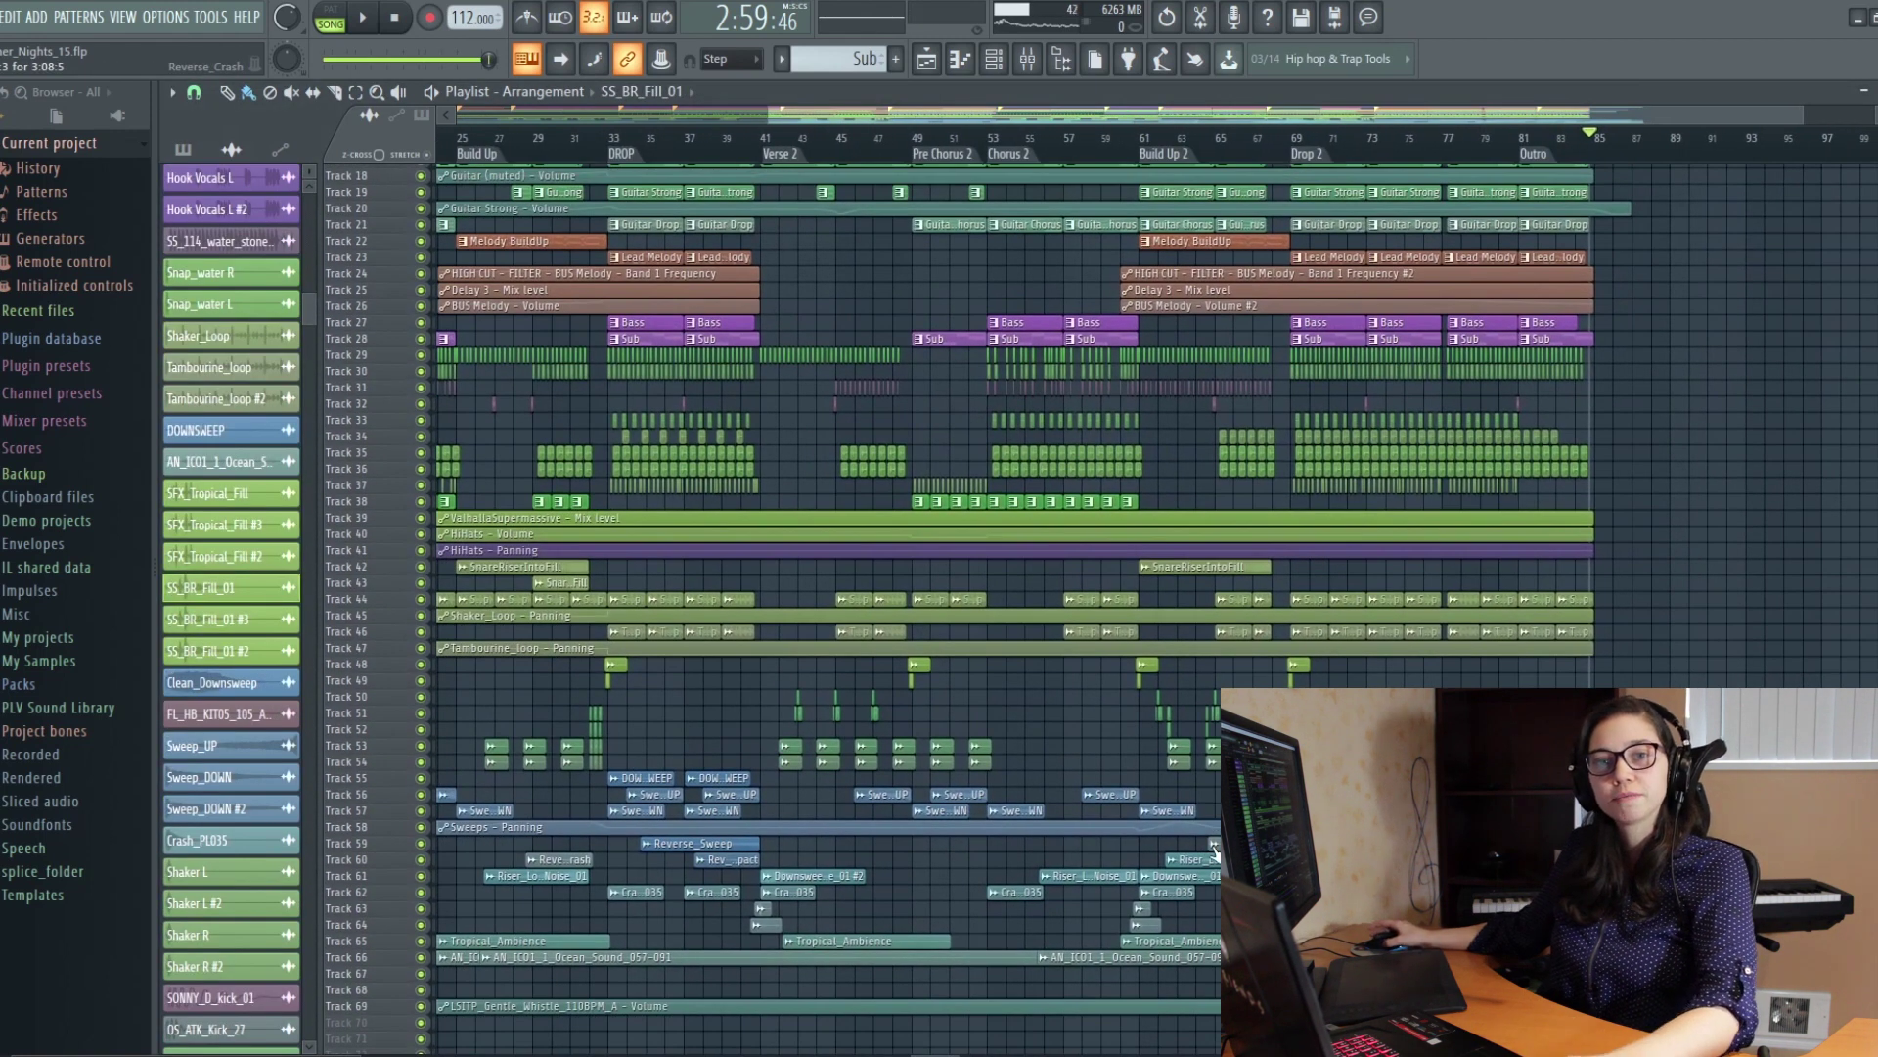